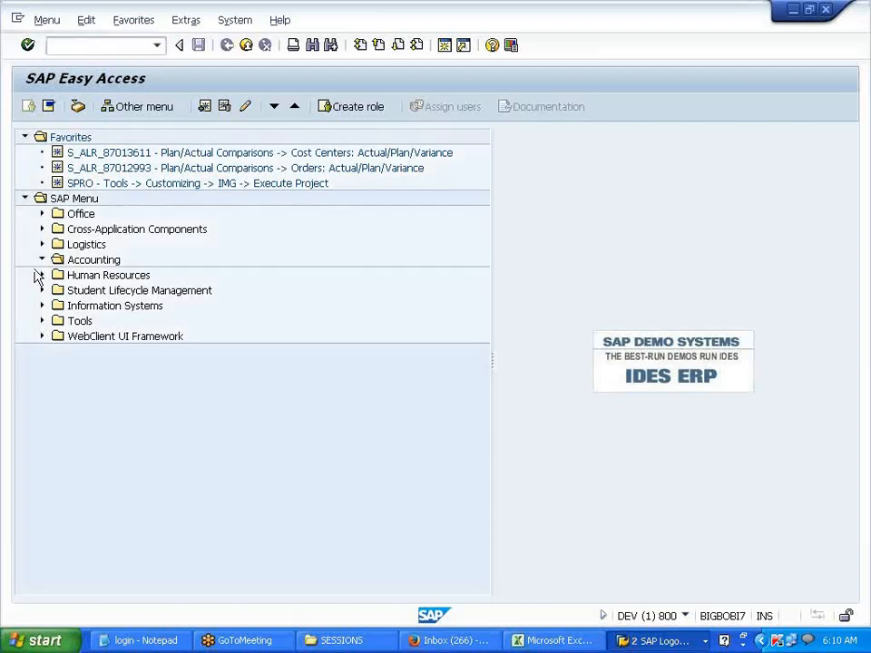
Open the Fixed Assets external acquisition transaction ABZON, Acquis. w/Autom. Offsetting Entry, under Financial Accounting.
{"action": "left_click", "coordinate": [57, 275]}
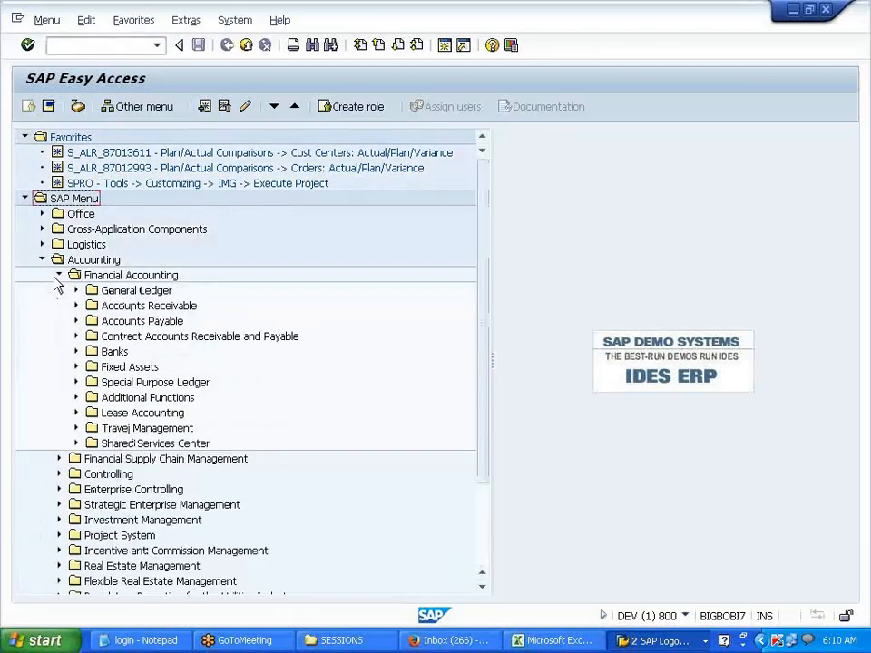
{"action": "left_click", "coordinate": [76, 367]}
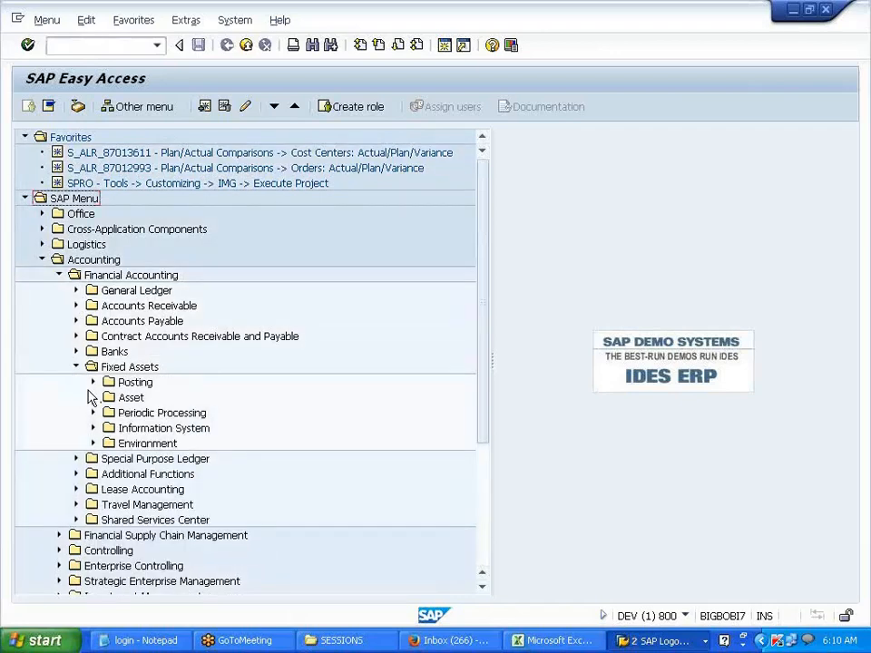
{"action": "left_click", "coordinate": [92, 381]}
{"action": "left_click", "coordinate": [110, 397]}
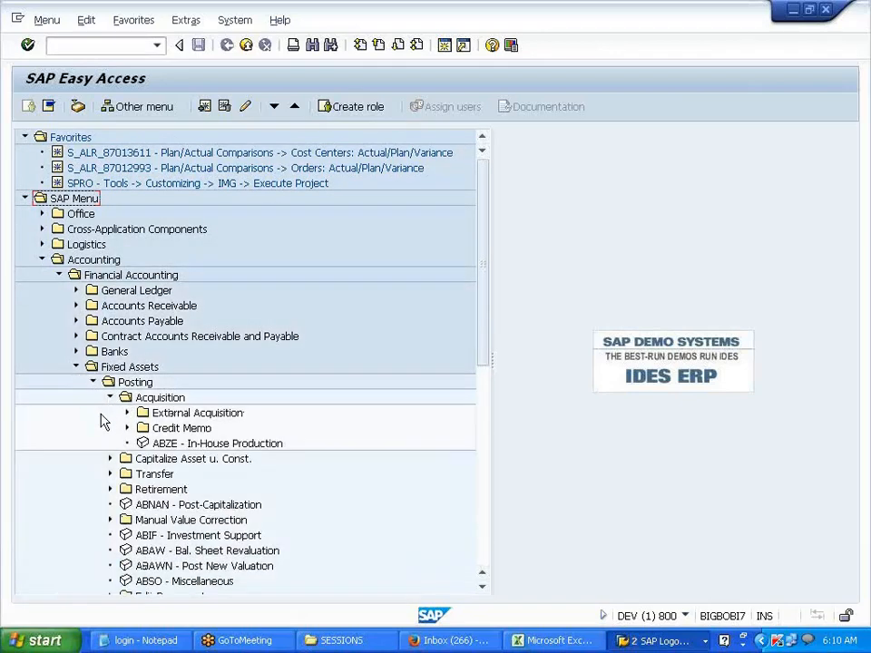
{"action": "left_click", "coordinate": [127, 412]}
{"action": "left_click", "coordinate": [177, 445]}
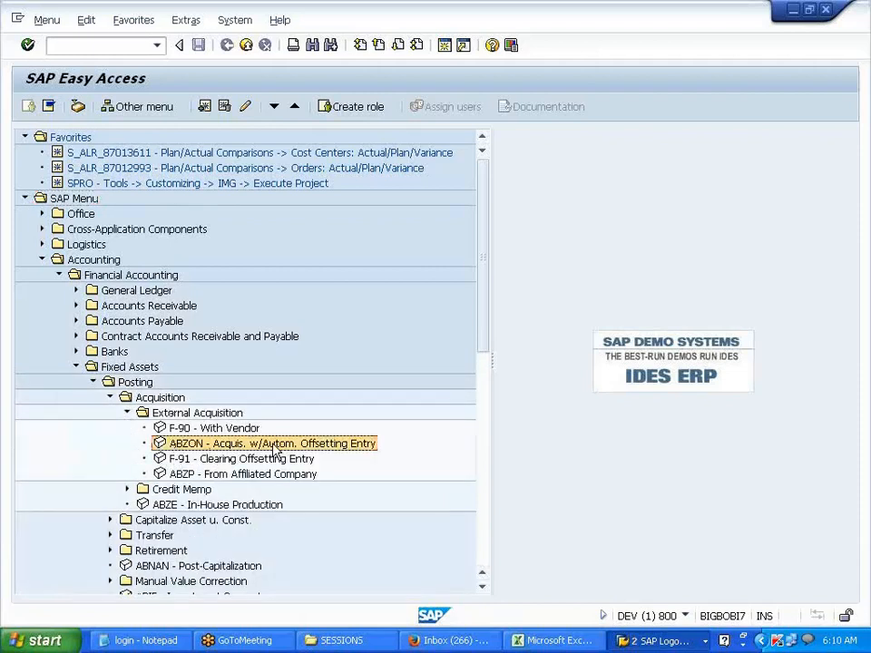
{"action": "double_click", "coordinate": [260, 444]}
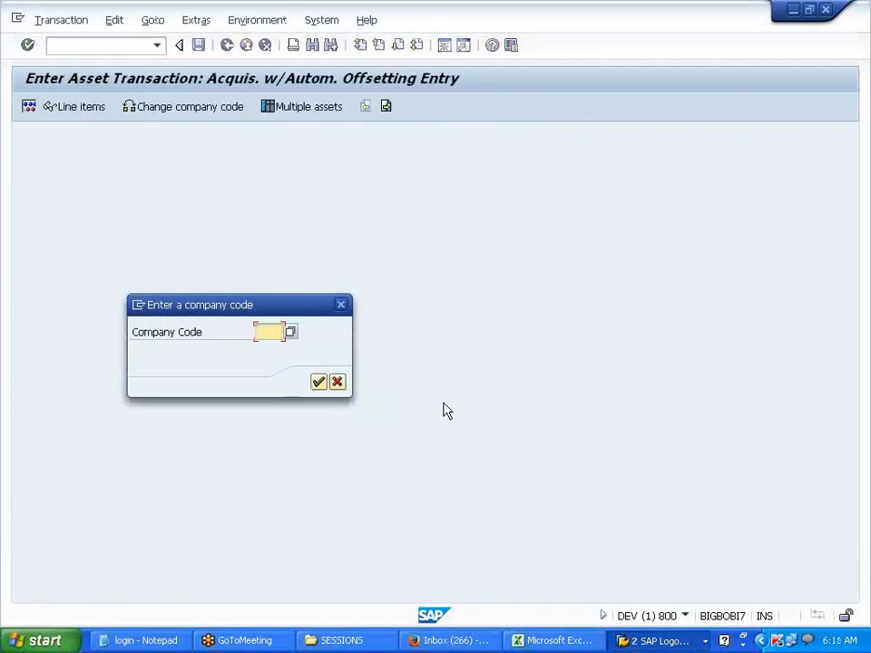
Enter company code V700 and choose its existing asset 3, POST CAPITALIZATION -- V700, from the asset value list.
{"action": "type", "text": "v700"}
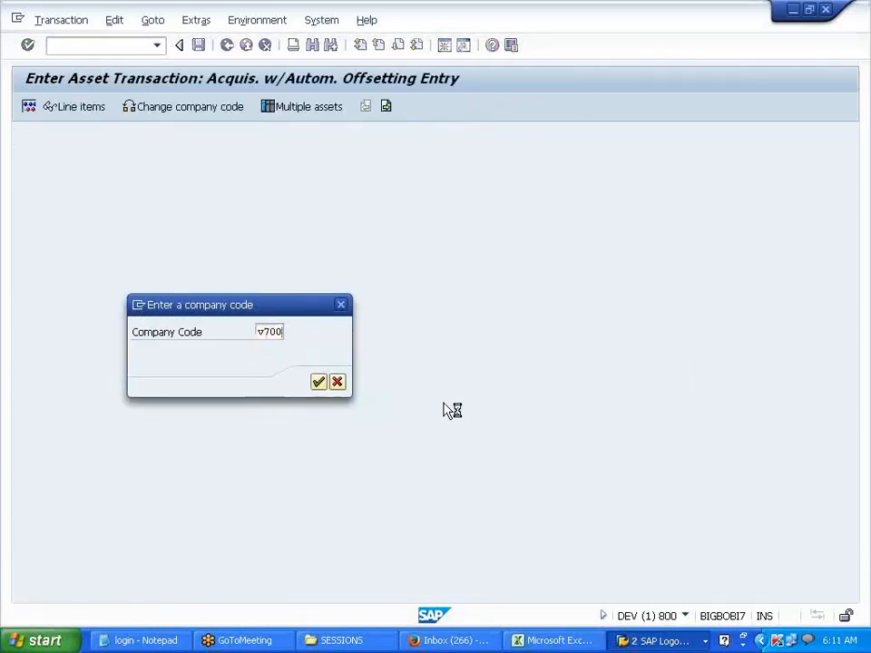
{"action": "key", "text": "Return"}
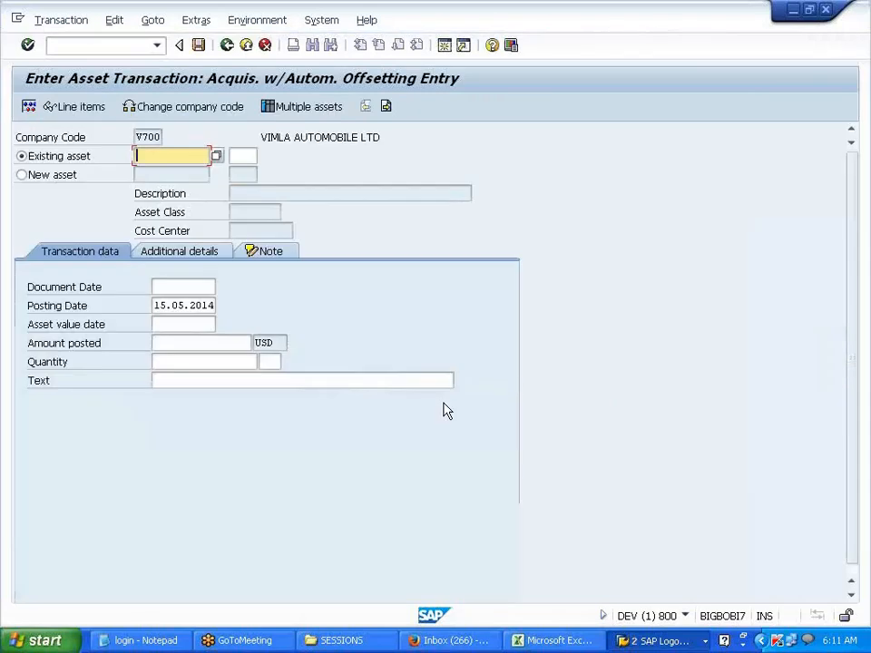
{"action": "left_click", "coordinate": [217, 157]}
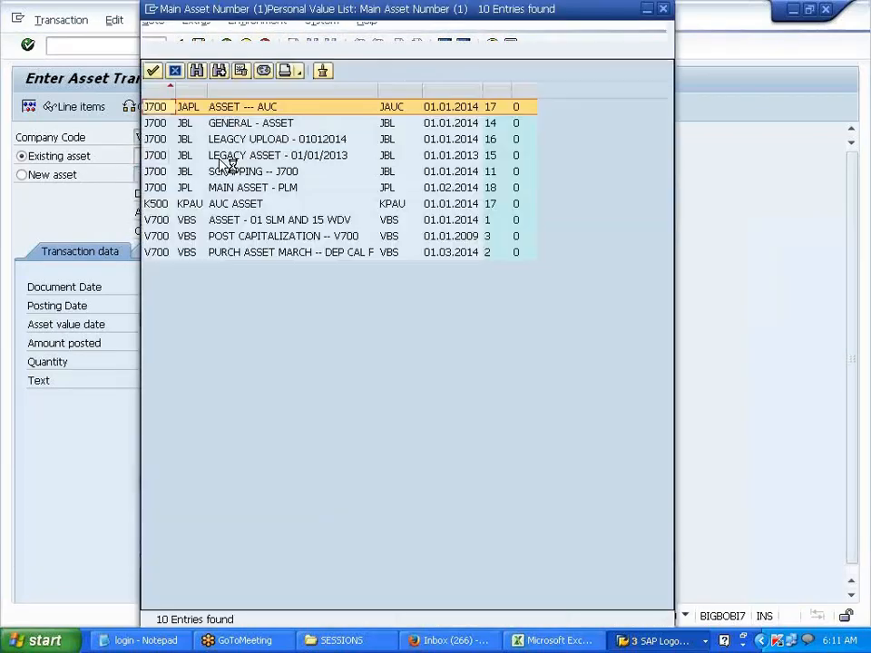
{"action": "double_click", "coordinate": [228, 237]}
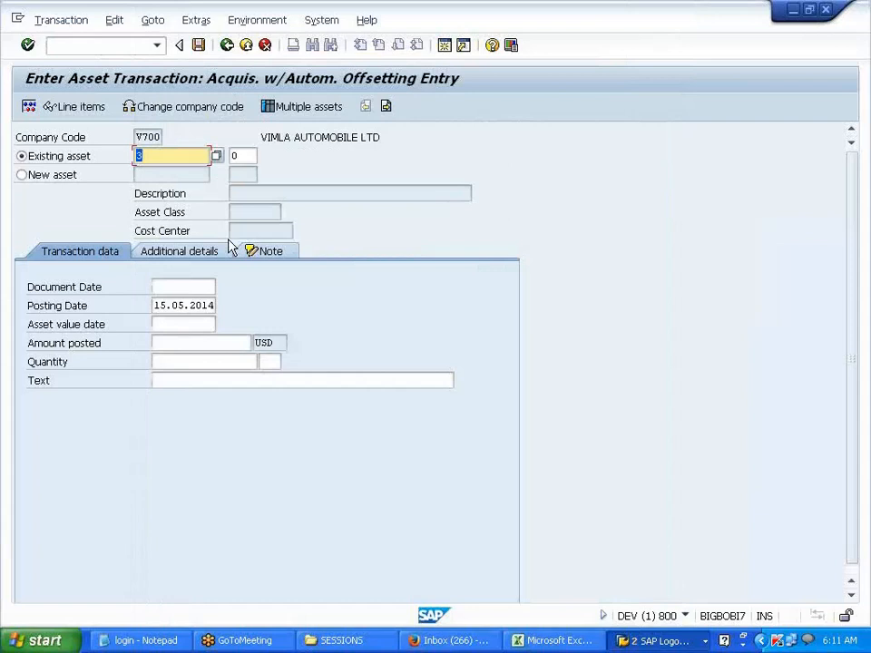
Set both the document date and the posting date of the asset transaction to 01012014.
{"action": "left_click", "coordinate": [167, 286]}
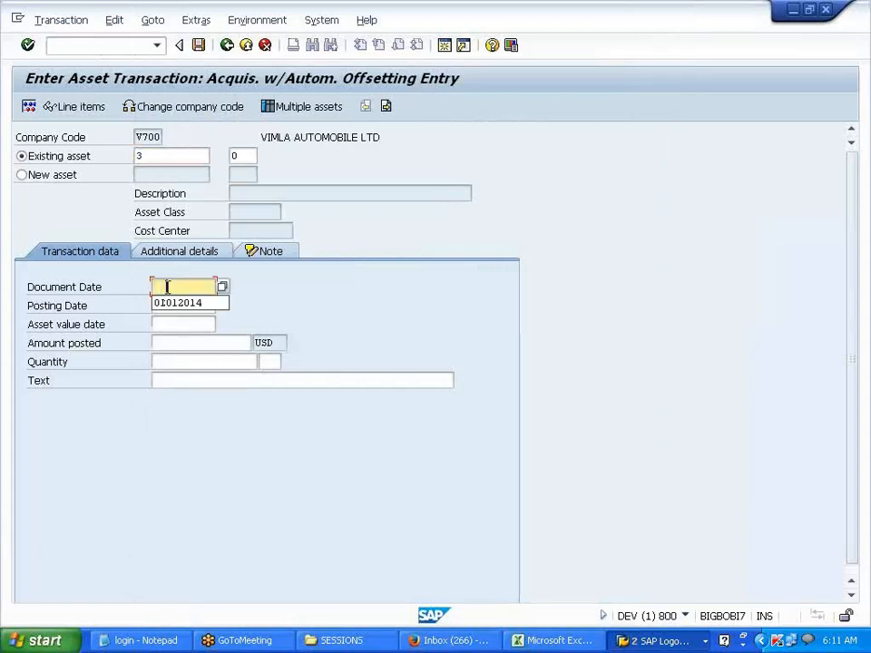
{"action": "left_click", "coordinate": [176, 282]}
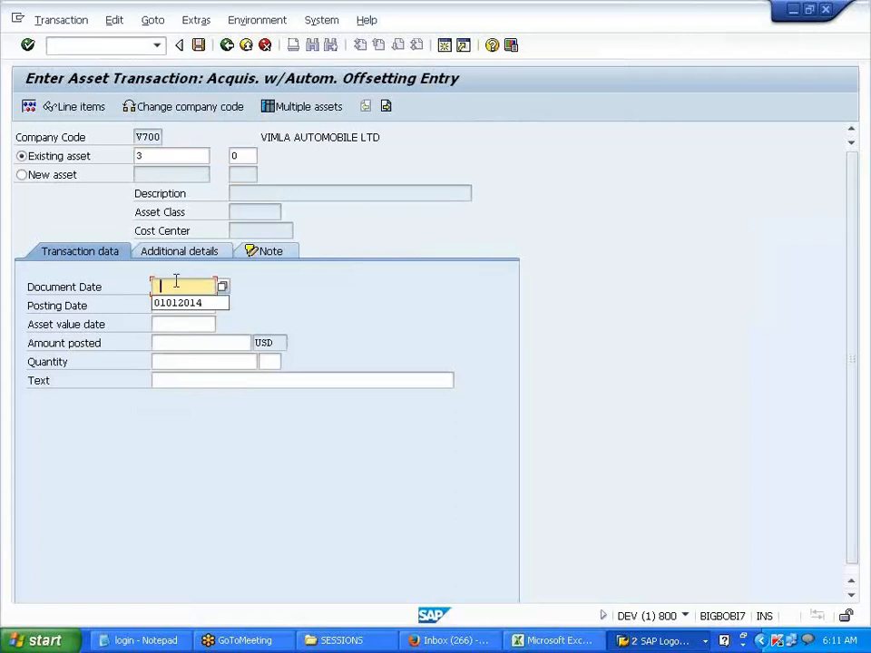
{"action": "left_click", "coordinate": [176, 303]}
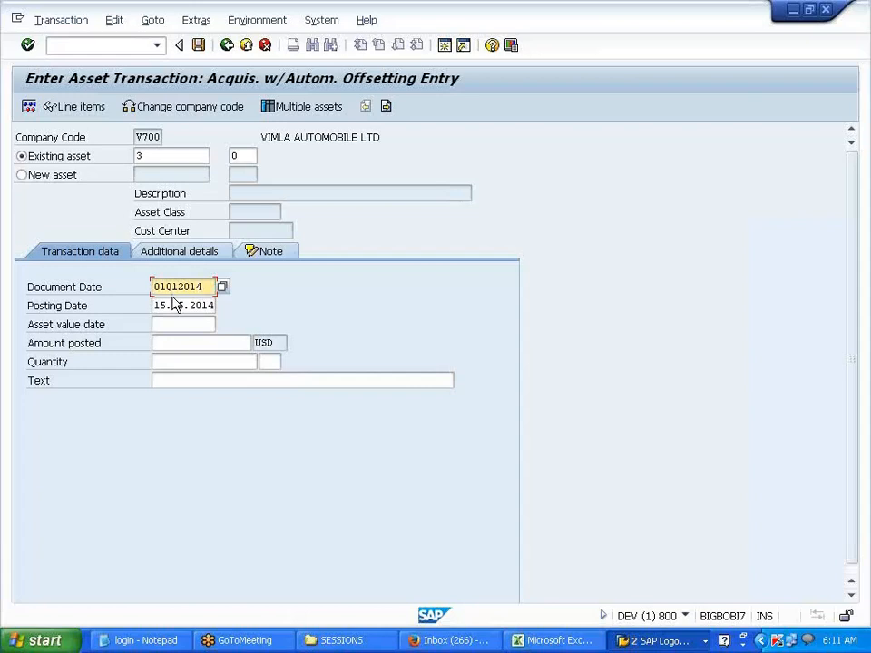
{"action": "double_click", "coordinate": [176, 306]}
{"action": "key", "text": "Delete"}
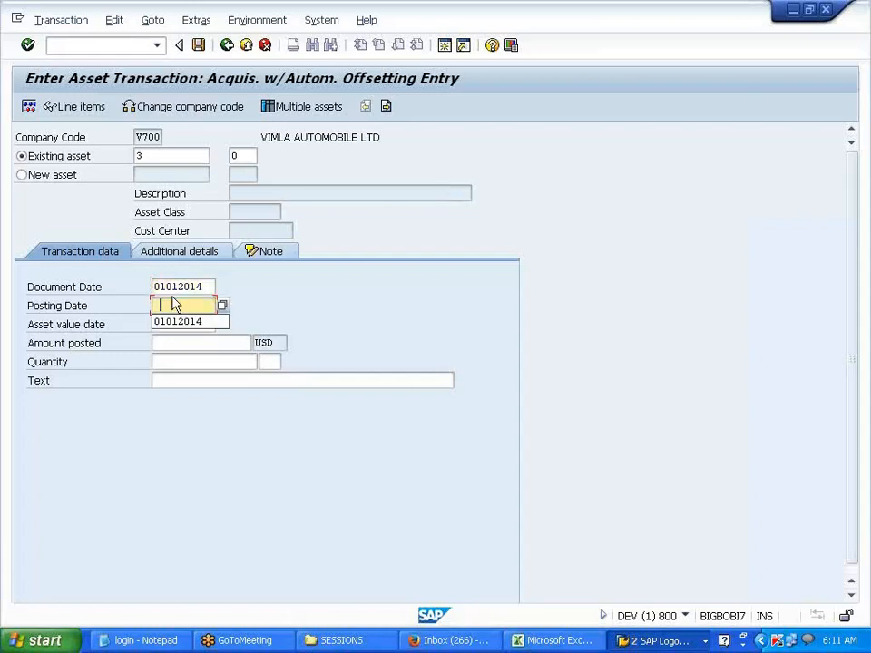
{"action": "left_click", "coordinate": [175, 323]}
Set the asset value date to 01012014 and the amount posted to 120000, and validate the entries.
{"action": "left_click", "coordinate": [173, 324]}
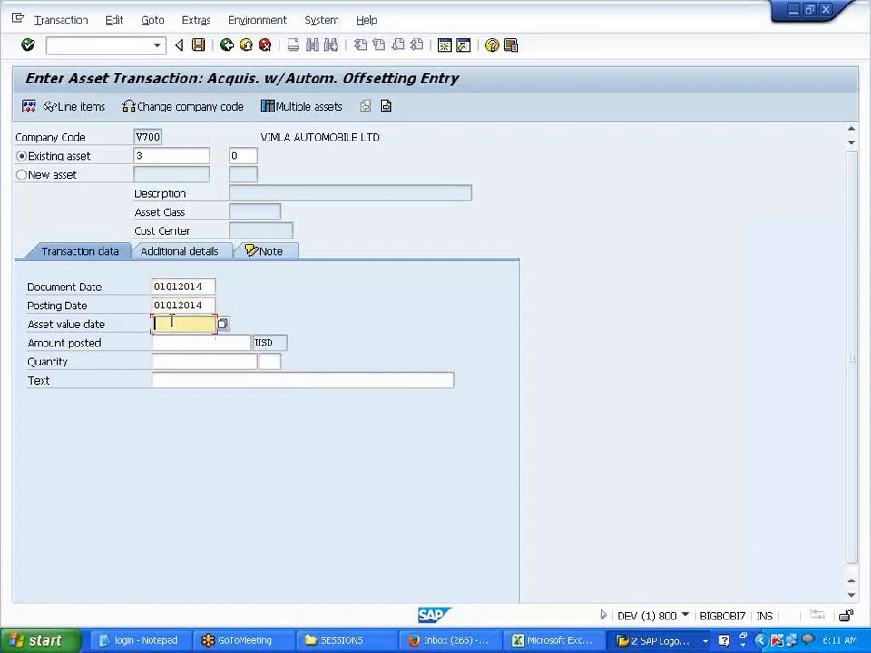
{"action": "left_click", "coordinate": [184, 342]}
{"action": "left_click", "coordinate": [181, 340]}
{"action": "left_click", "coordinate": [185, 360]}
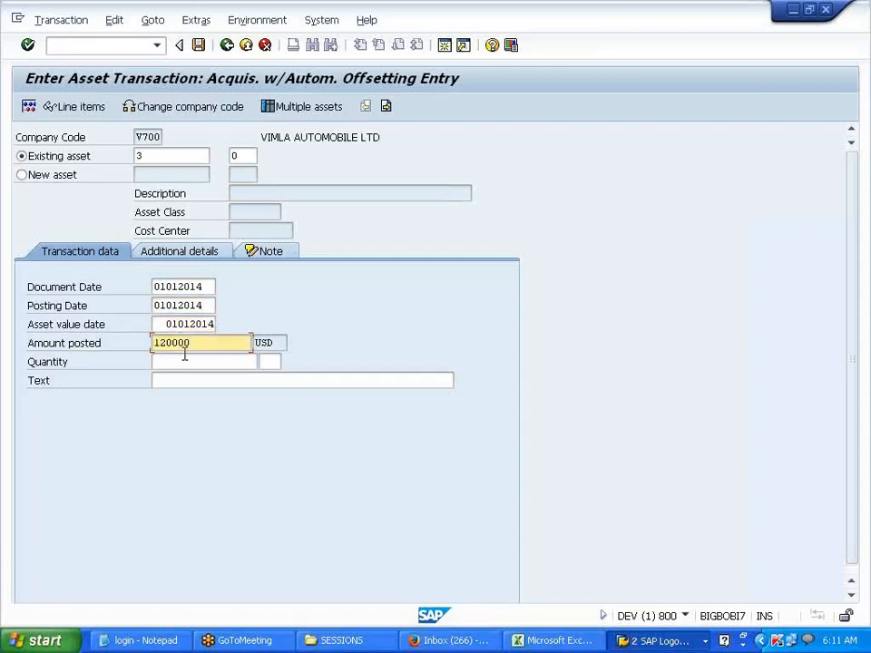
{"action": "key", "text": "Return"}
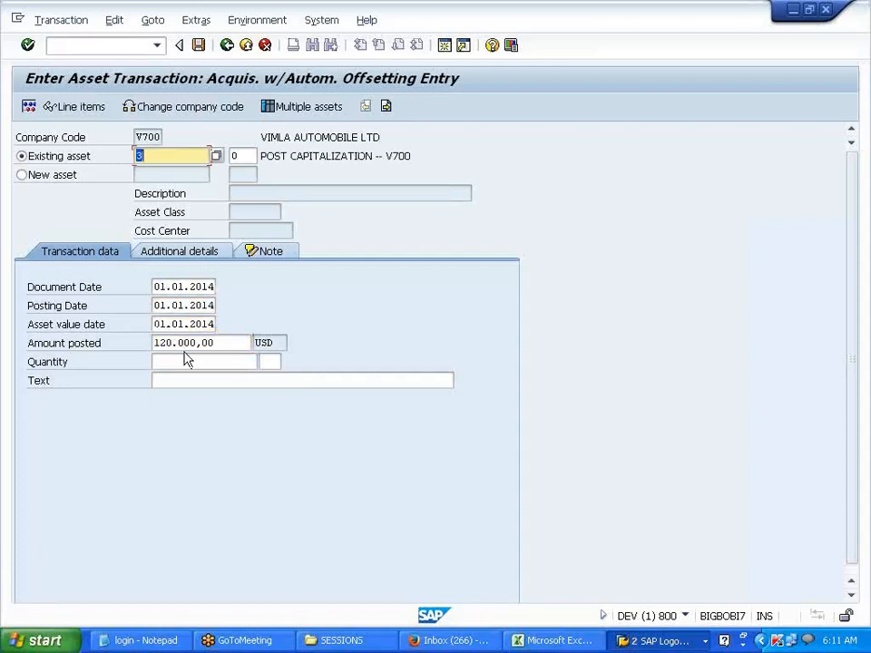
Simulate the asset posting and read the detailed explanation of the status message, closing the help window when done.
{"action": "left_click", "coordinate": [28, 107]}
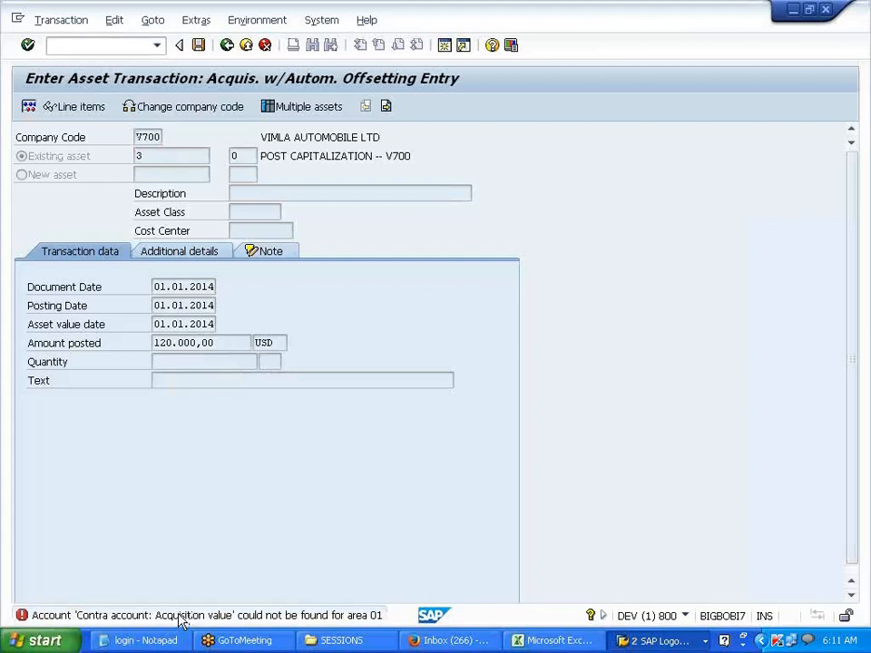
{"action": "double_click", "coordinate": [178, 617]}
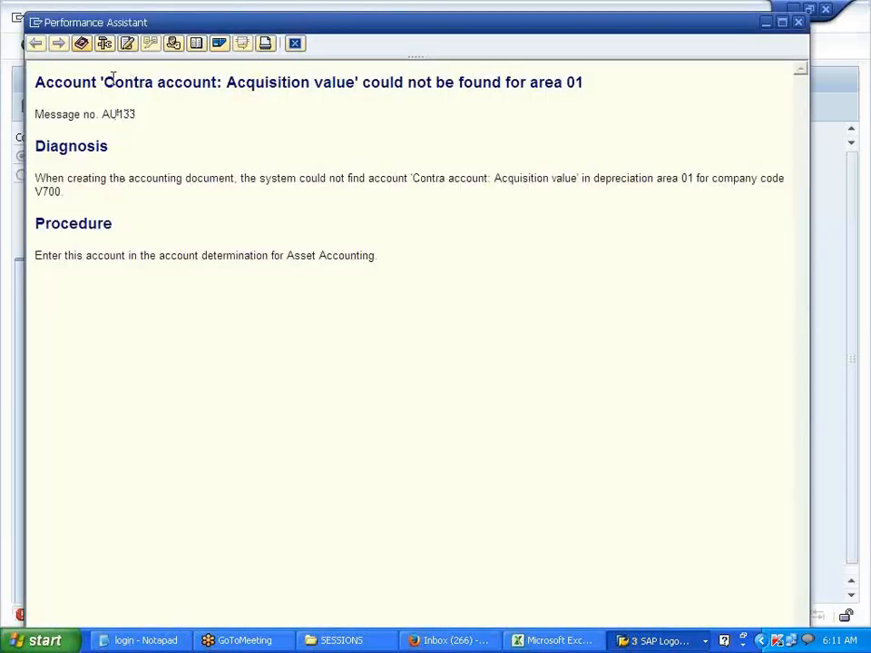
{"action": "left_click_drag", "start_coordinate": [101, 82], "coordinate": [216, 81]}
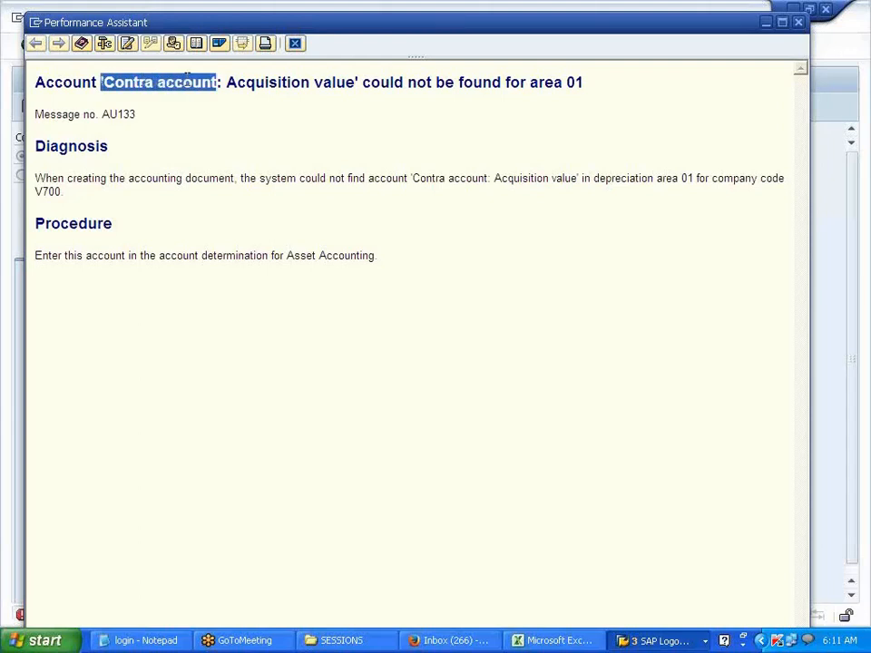
{"action": "left_click", "coordinate": [189, 148]}
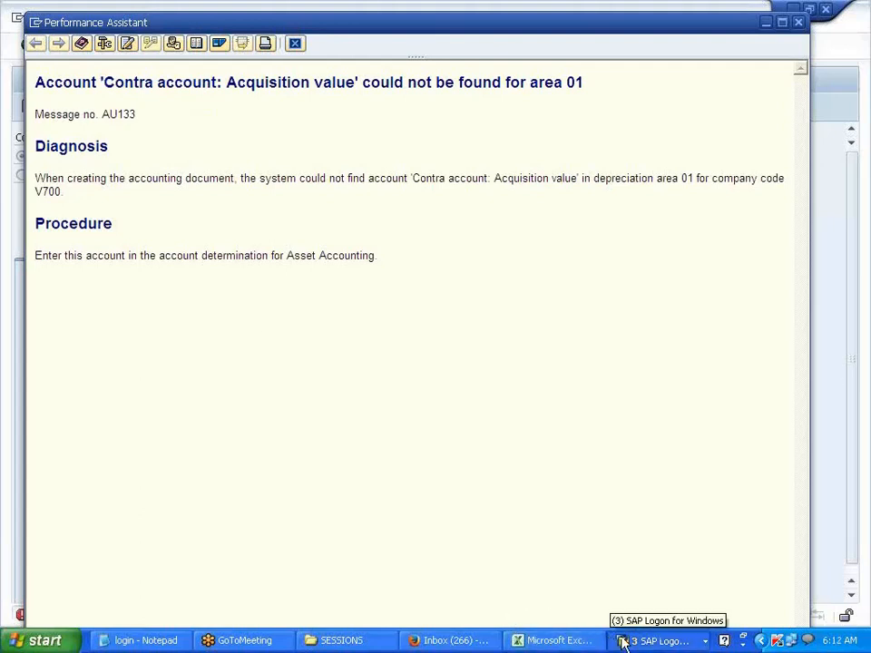
{"action": "left_click", "coordinate": [865, 47]}
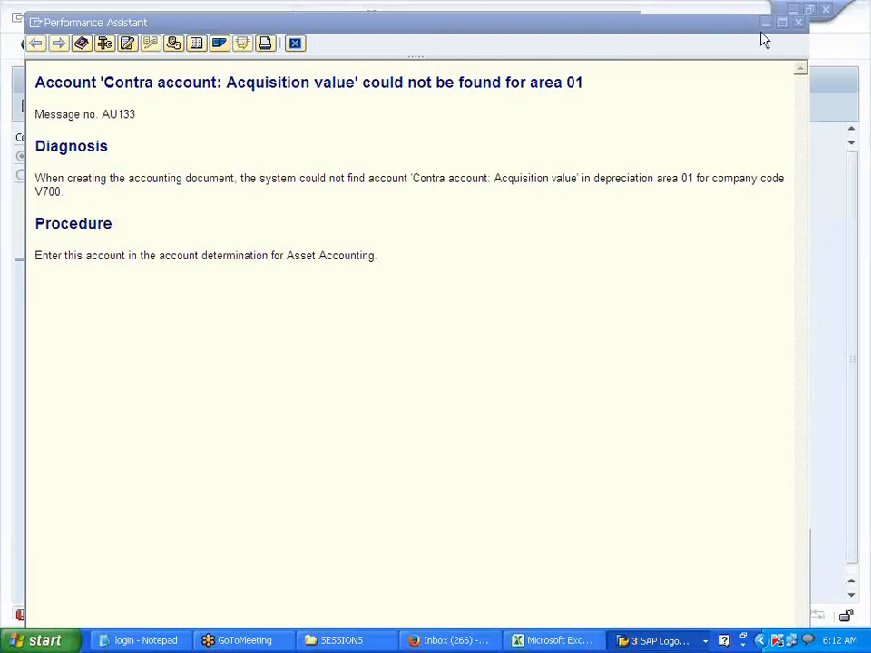
{"action": "left_click", "coordinate": [799, 23]}
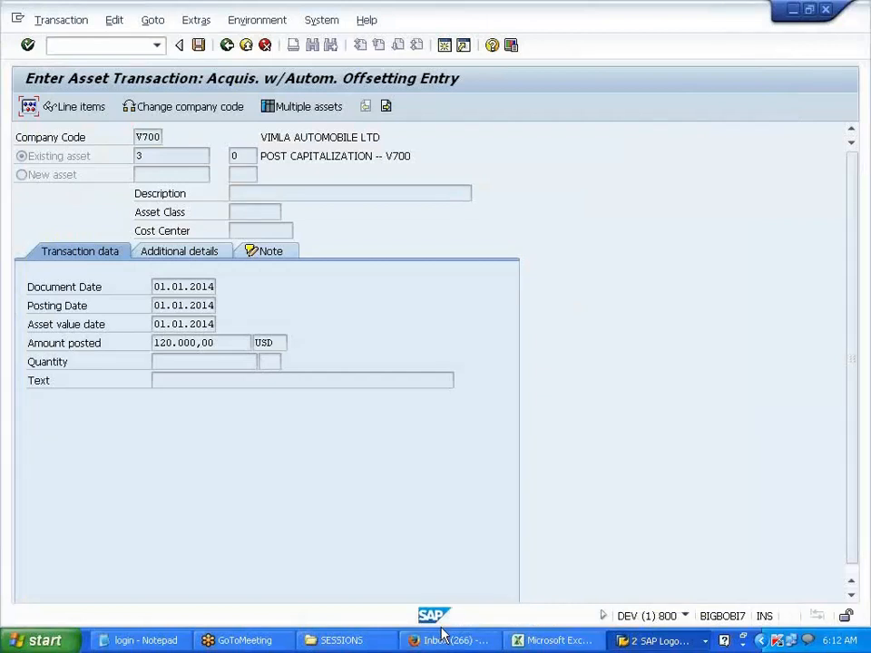
Open a new SAP session and start transaction FS00 to edit G/L accounts centrally.
{"action": "left_click", "coordinate": [660, 641]}
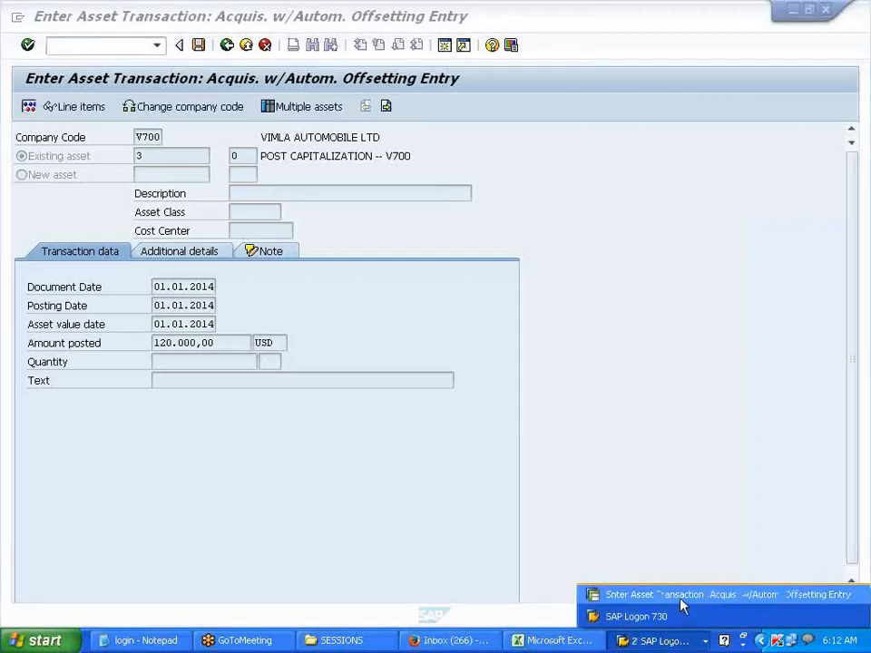
{"action": "left_click", "coordinate": [446, 51]}
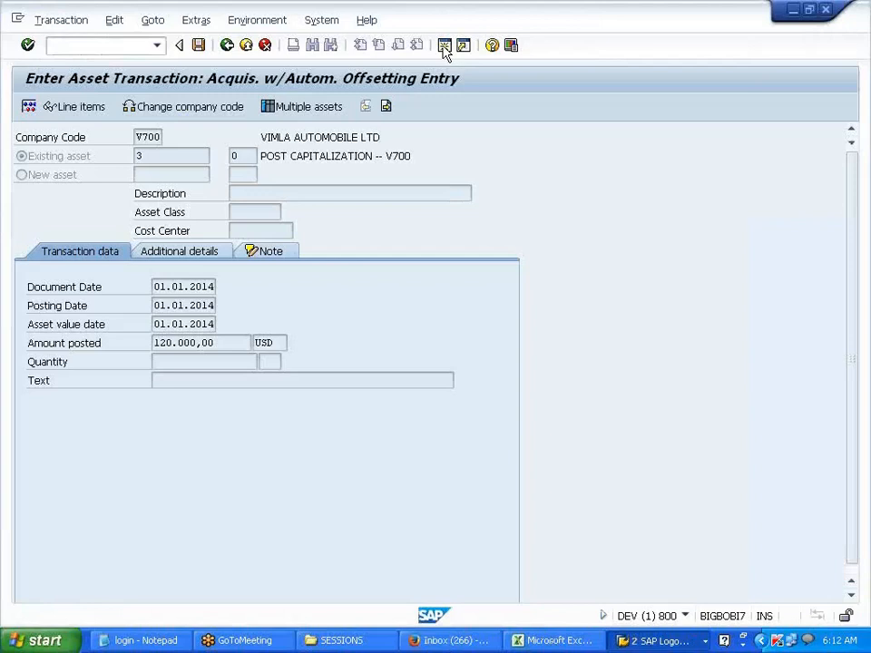
{"action": "left_click", "coordinate": [445, 48]}
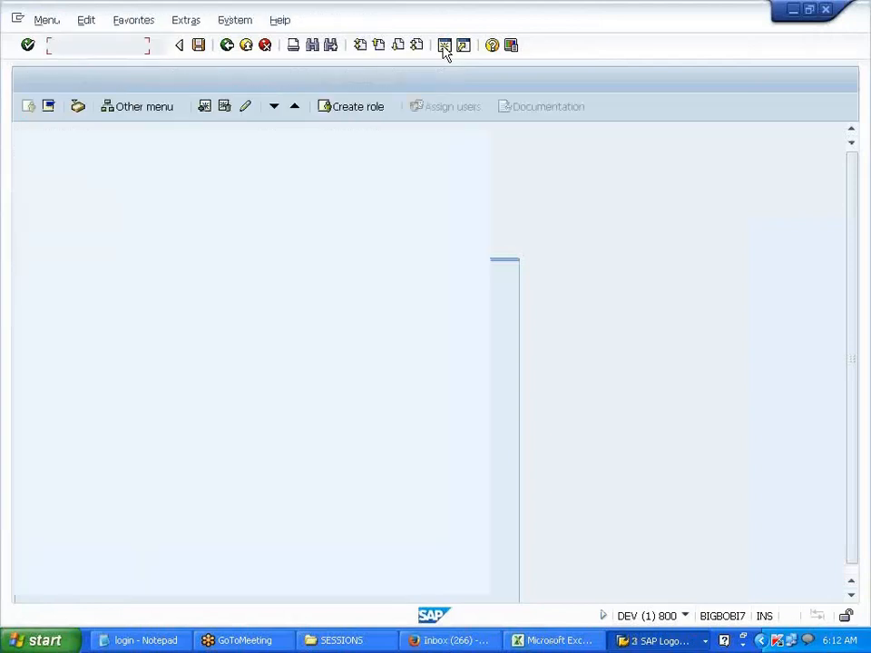
{"action": "type", "text": "fs00"}
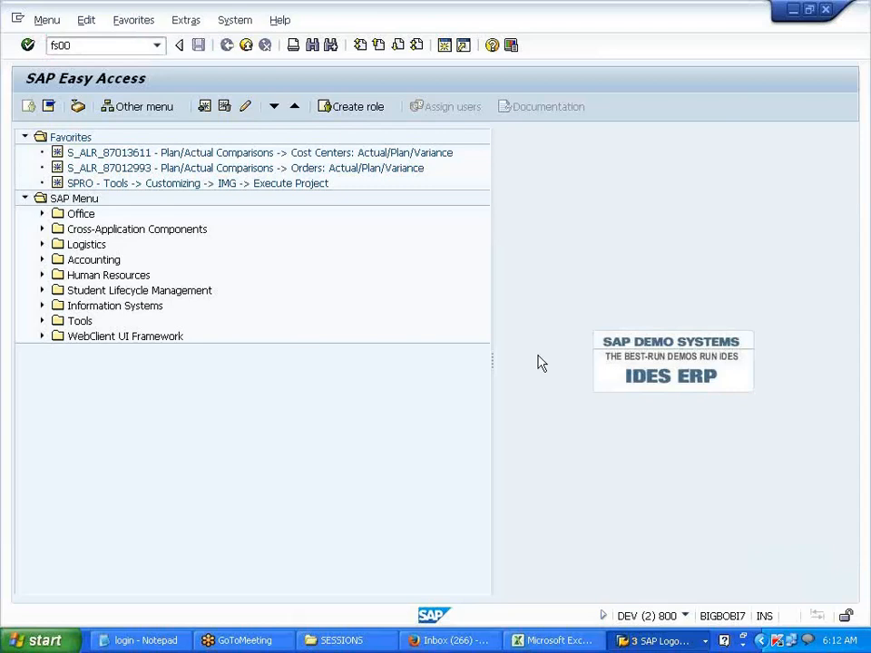
{"action": "key", "text": "Return"}
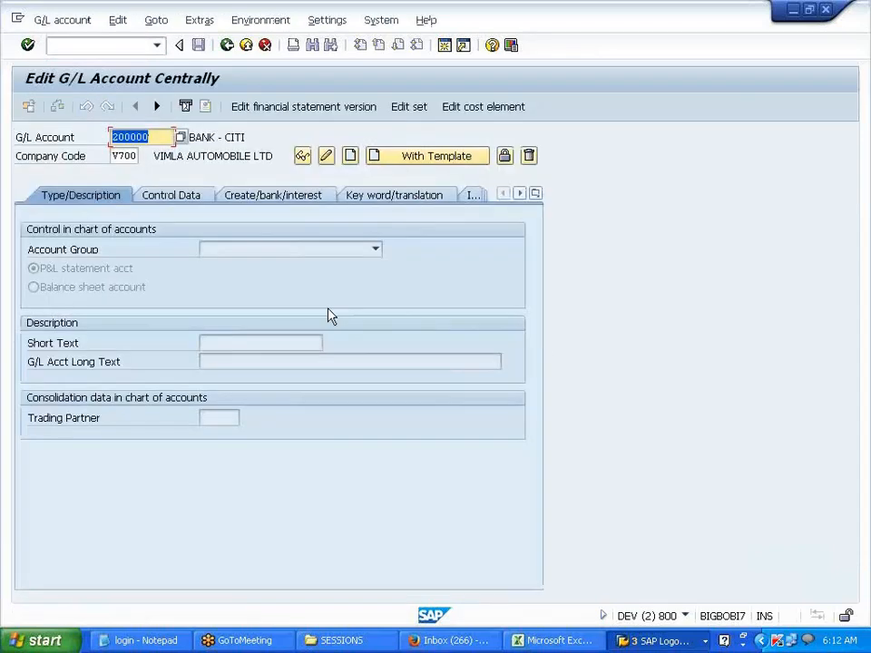
Look up G/L accounts by account number in company code V700 and choose account 206002 FURNITURE.
{"action": "key", "text": "BackSpace"}
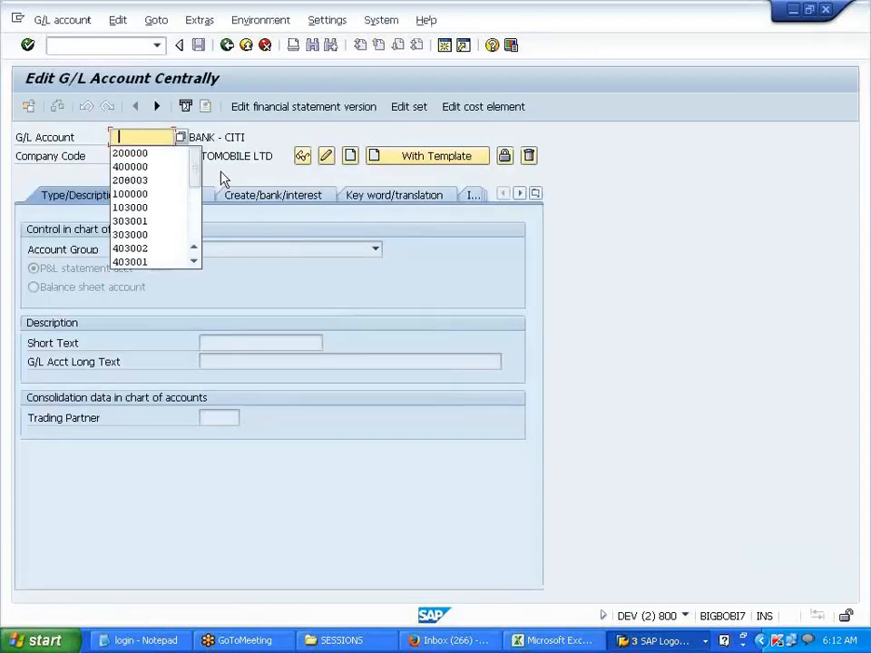
{"action": "left_click", "coordinate": [180, 137]}
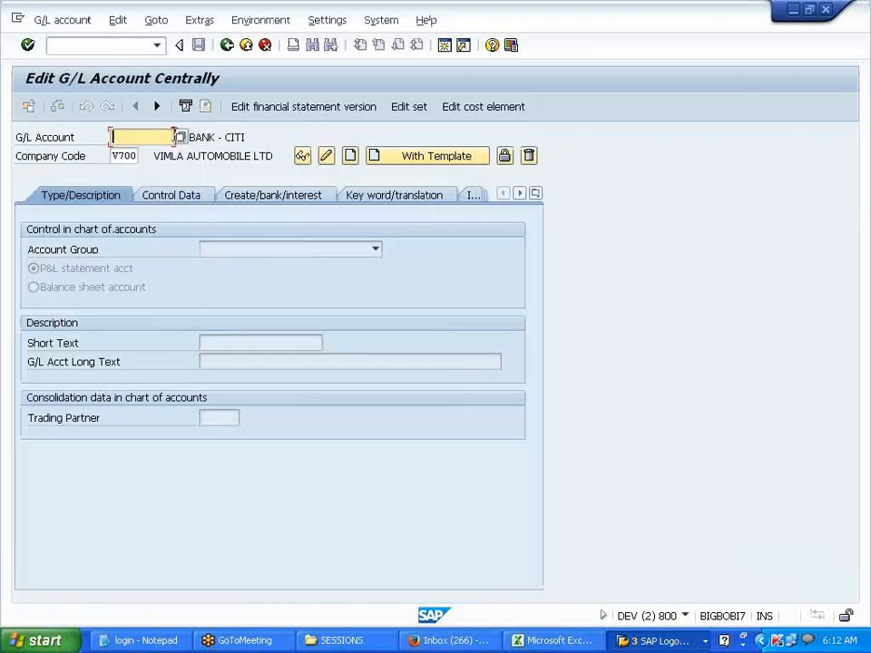
{"action": "left_click", "coordinate": [181, 138]}
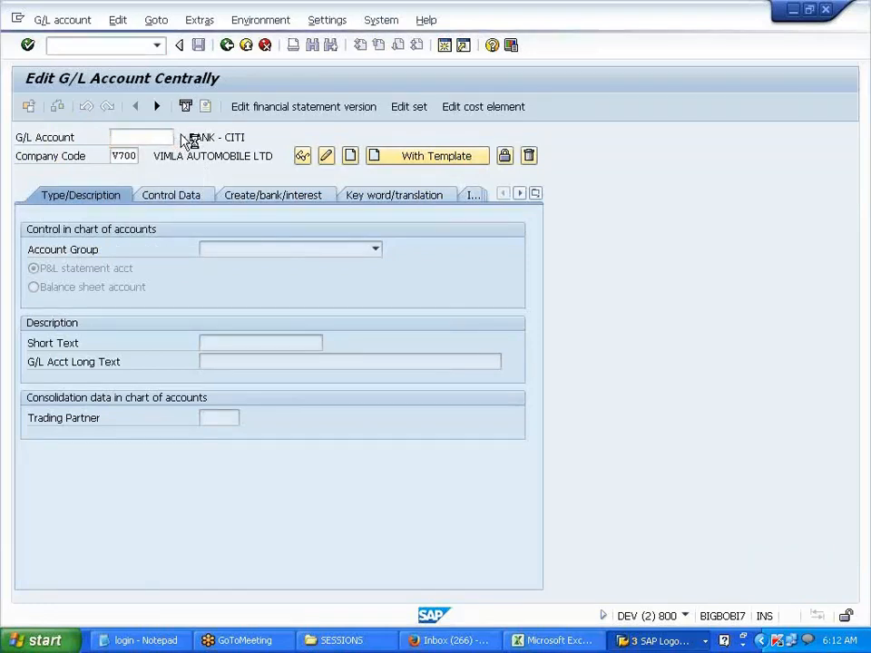
{"action": "key", "text": "Return"}
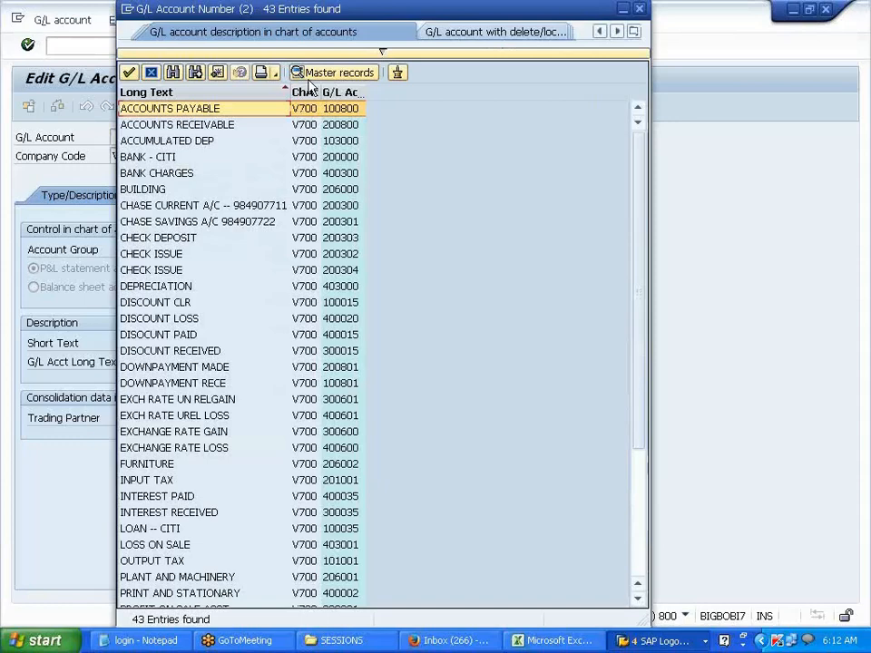
{"action": "left_click", "coordinate": [635, 32]}
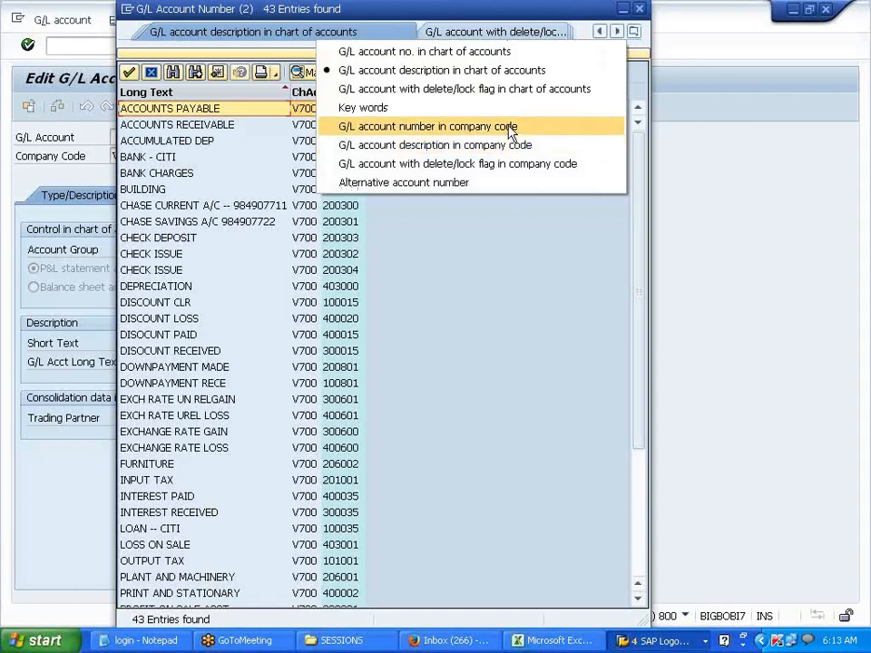
{"action": "left_click", "coordinate": [511, 127]}
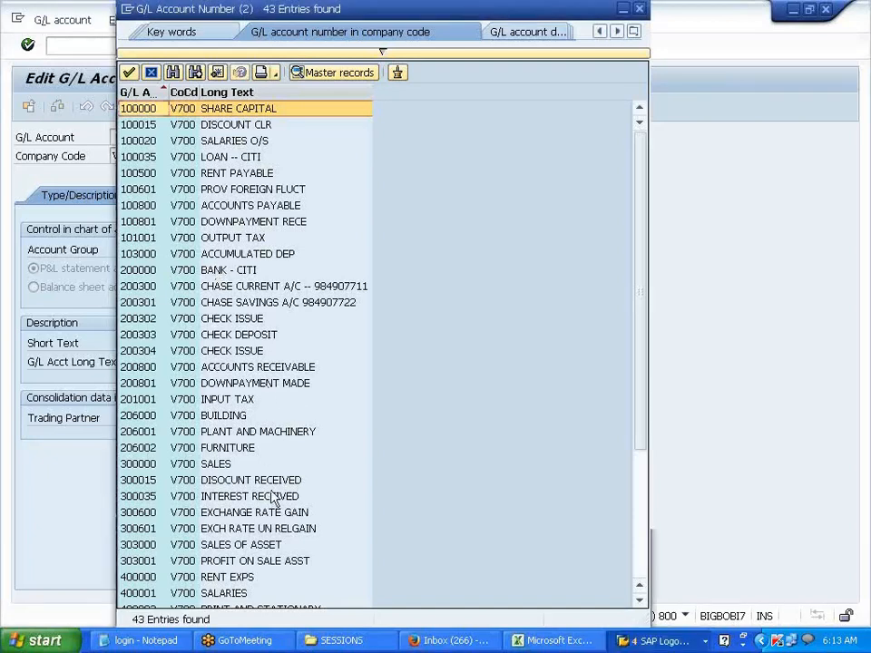
{"action": "left_click", "coordinate": [228, 451]}
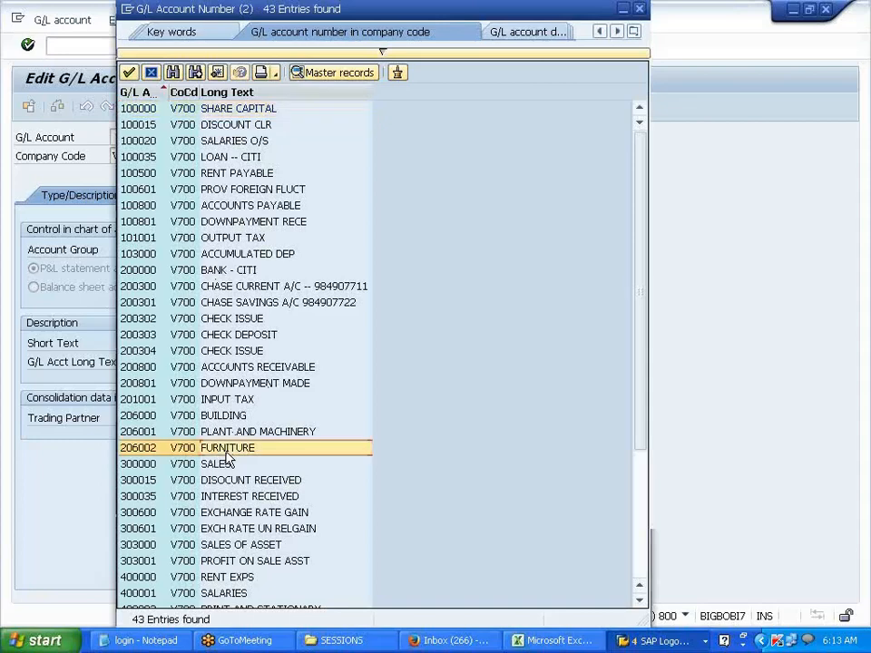
{"action": "double_click", "coordinate": [225, 451]}
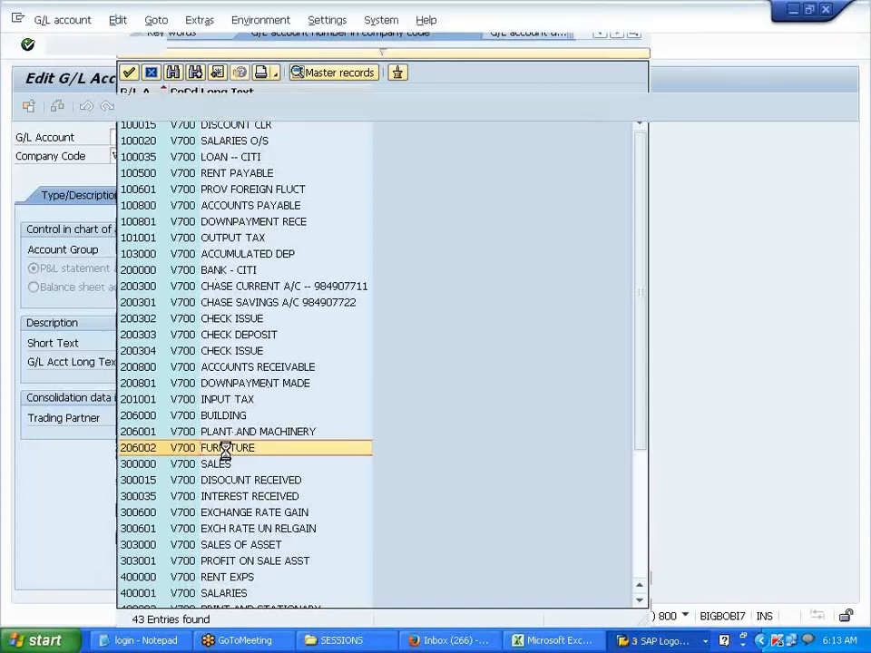
Create G/L account 206003 in company code V700 using account 206002 of V700 as the template.
{"action": "key", "text": "BackSpace"}
{"action": "type", "text": "3"}
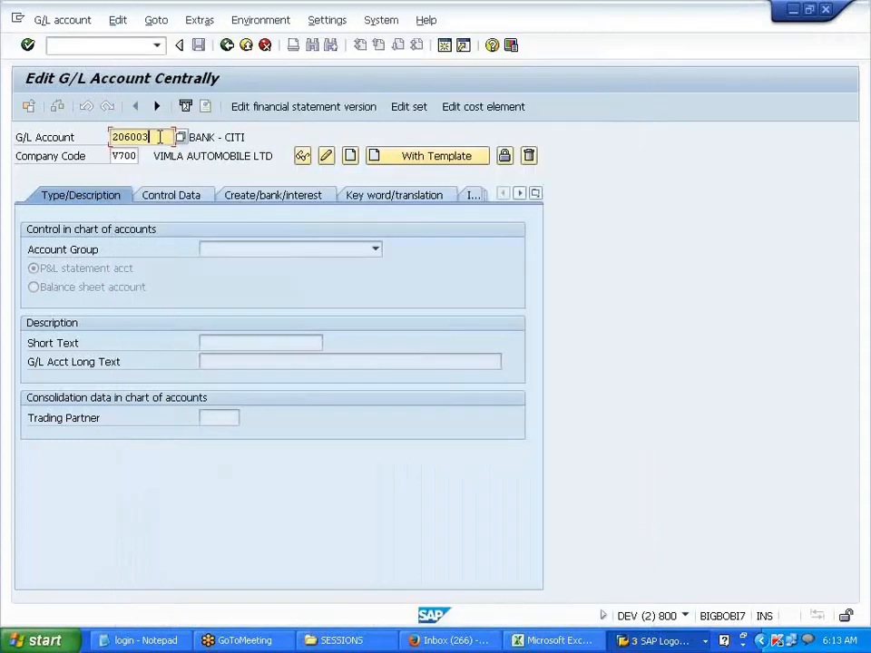
{"action": "left_click", "coordinate": [401, 170]}
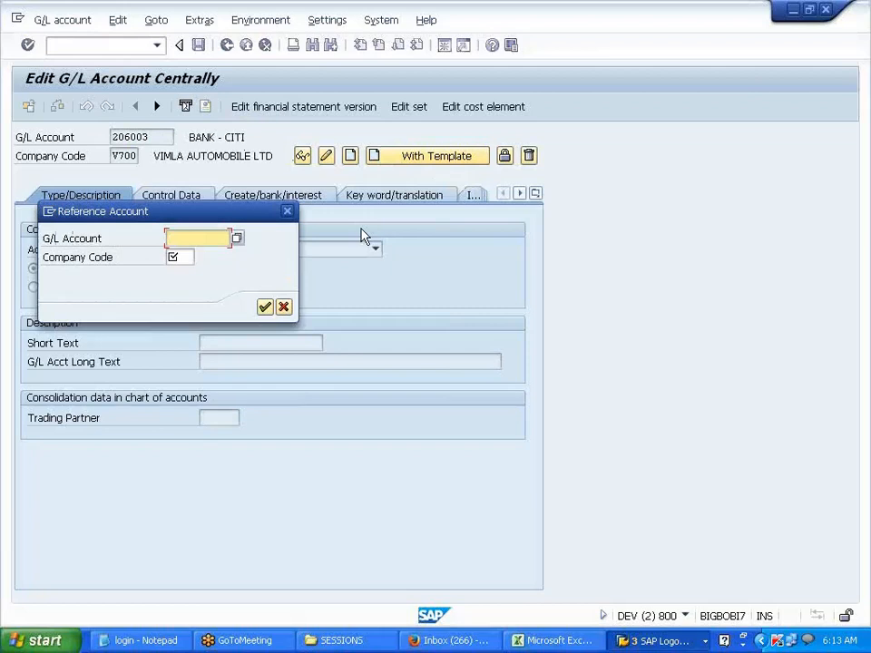
{"action": "type", "text": "20600"}
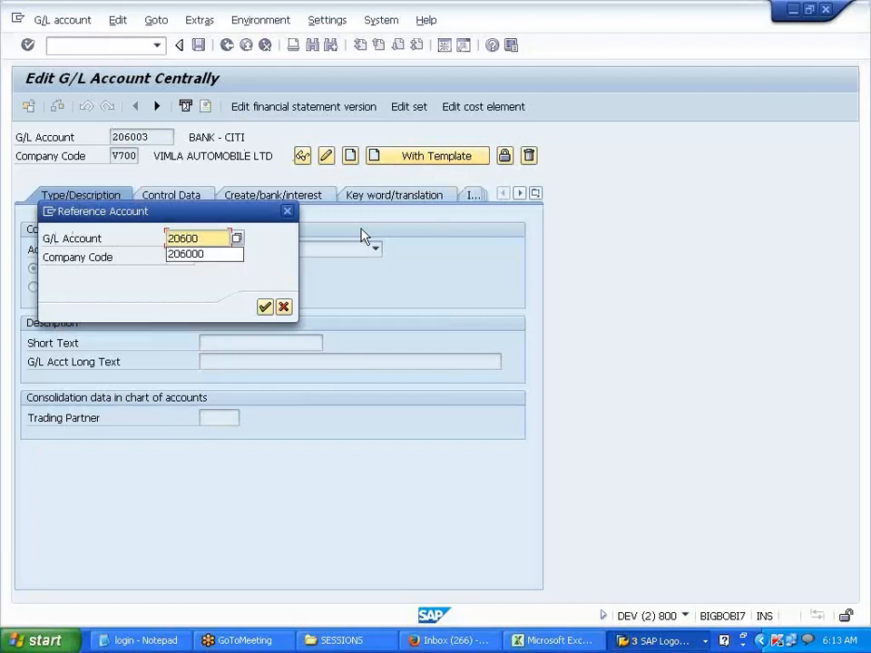
{"action": "type", "text": "2"}
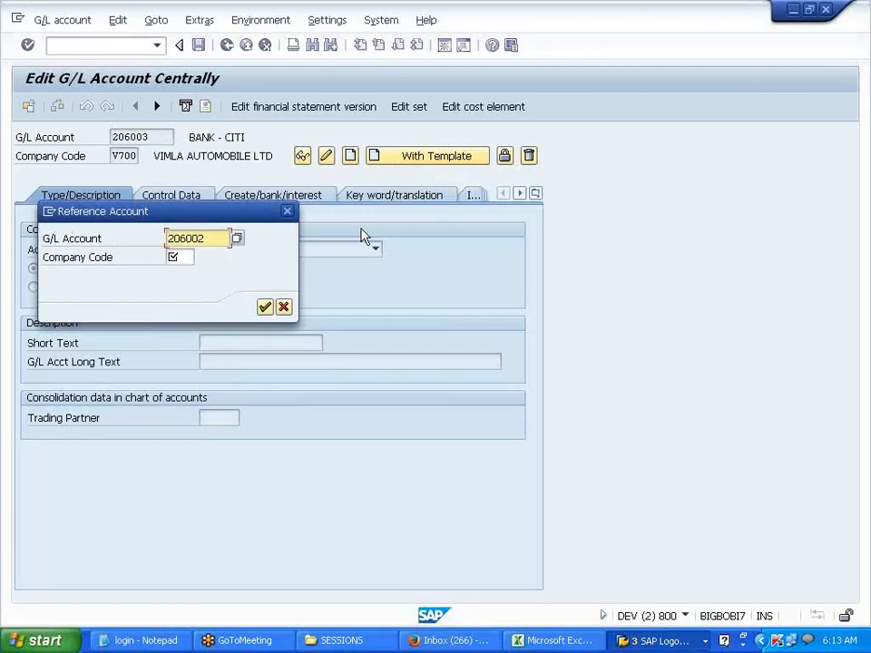
{"action": "key", "text": "Tab"}
{"action": "type", "text": "V7"}
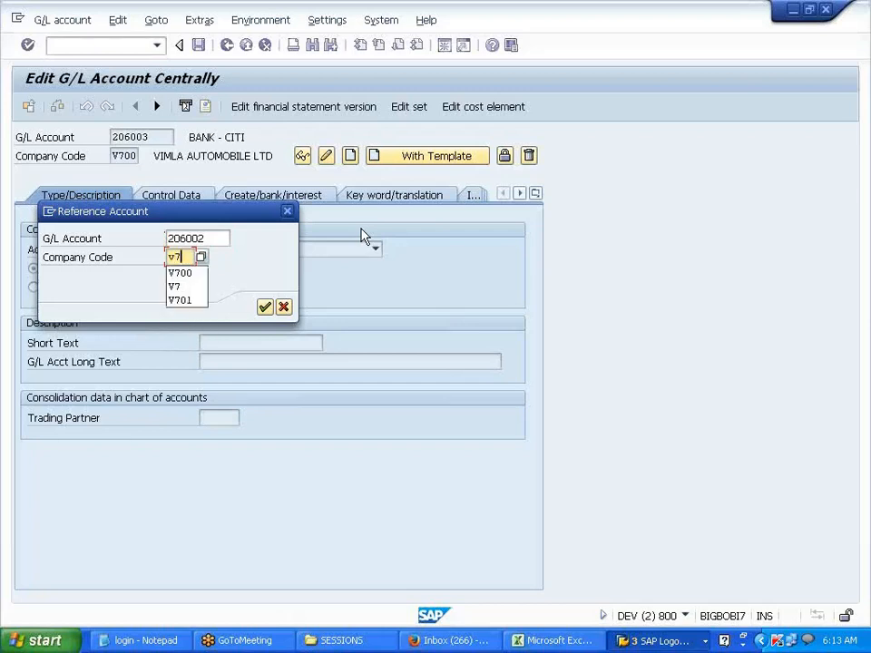
{"action": "type", "text": "00"}
{"action": "key", "text": "Return"}
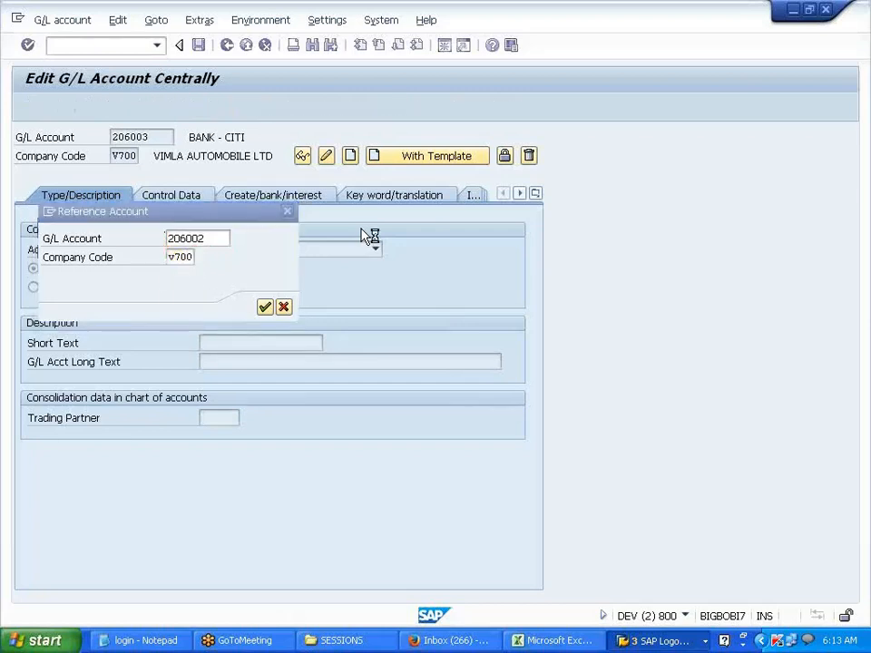
{"action": "key", "text": "Return"}
Replace the description texts copied from the reference account with CONTRA A/C.
{"action": "left_click", "coordinate": [297, 361]}
{"action": "key", "text": "BackSpace"}
{"action": "key", "text": "BackSpace"}
{"action": "key", "text": "BackSpace"}
{"action": "key", "text": "BackSpace"}
{"action": "key", "text": "BackSpace"}
{"action": "key", "text": "BackSpace"}
{"action": "key", "text": "BackSpace"}
{"action": "key", "text": "BackSpace"}
{"action": "key", "text": "BackSpace"}
{"action": "key", "text": "shift+Tab"}
{"action": "key", "text": "BackSpace"}
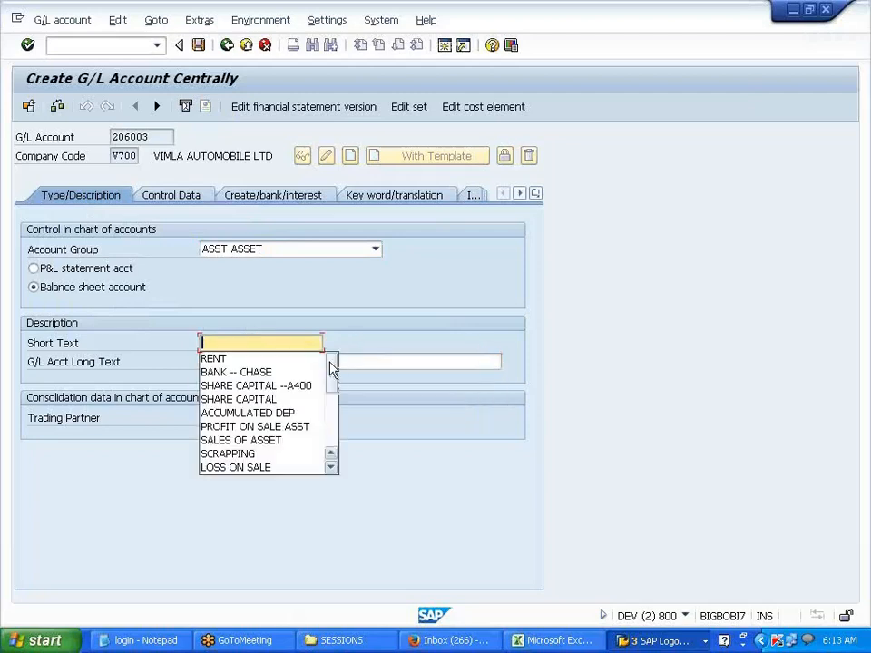
{"action": "type", "text": "contra"}
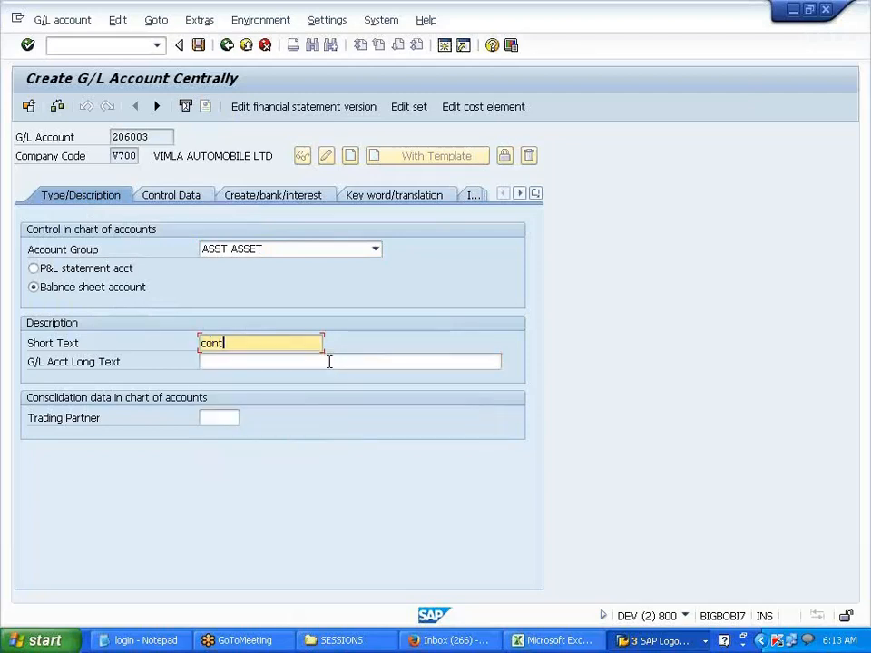
{"action": "key", "text": "BackSpace"}
{"action": "key", "text": "BackSpace"}
{"action": "key", "text": "BackSpace"}
{"action": "key", "text": "BackSpace"}
{"action": "key", "text": "BackSpace"}
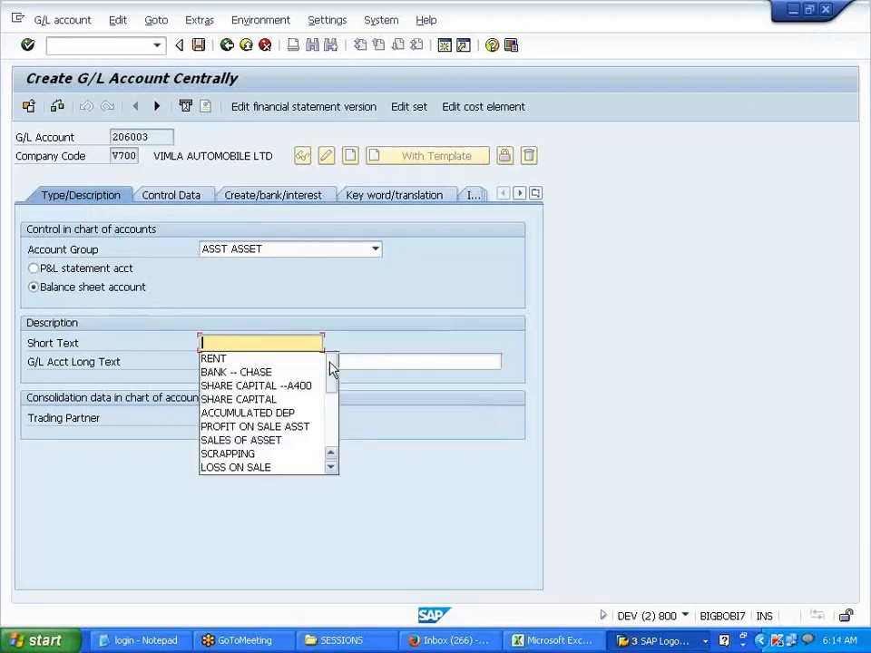
{"action": "type", "text": "CC"}
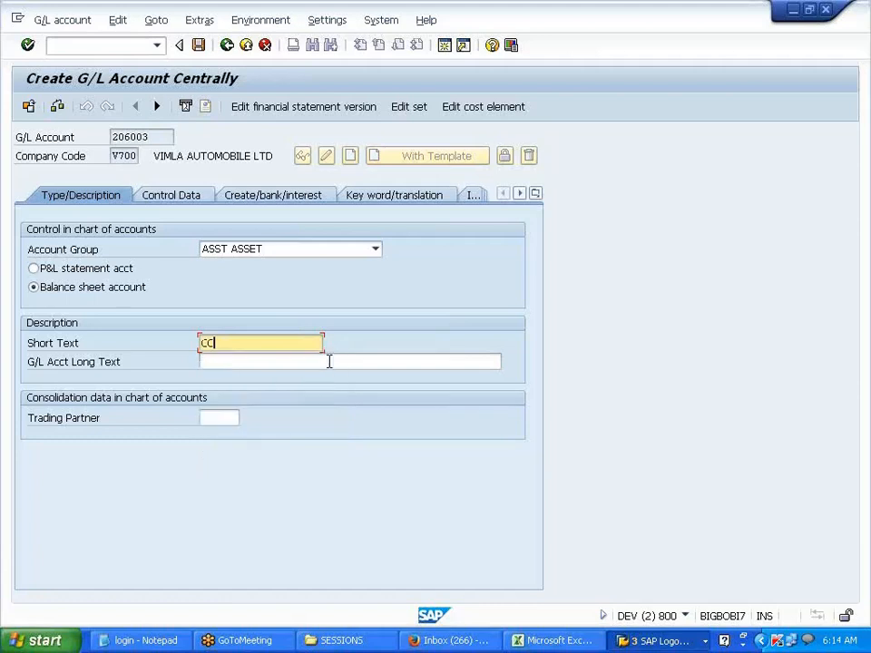
{"action": "key", "text": "BackSpace"}
{"action": "type", "text": "ONTRA"}
Clear the reconciliation account type in the control data of account 206003 and save the account despite the warning.
{"action": "left_click", "coordinate": [172, 197]}
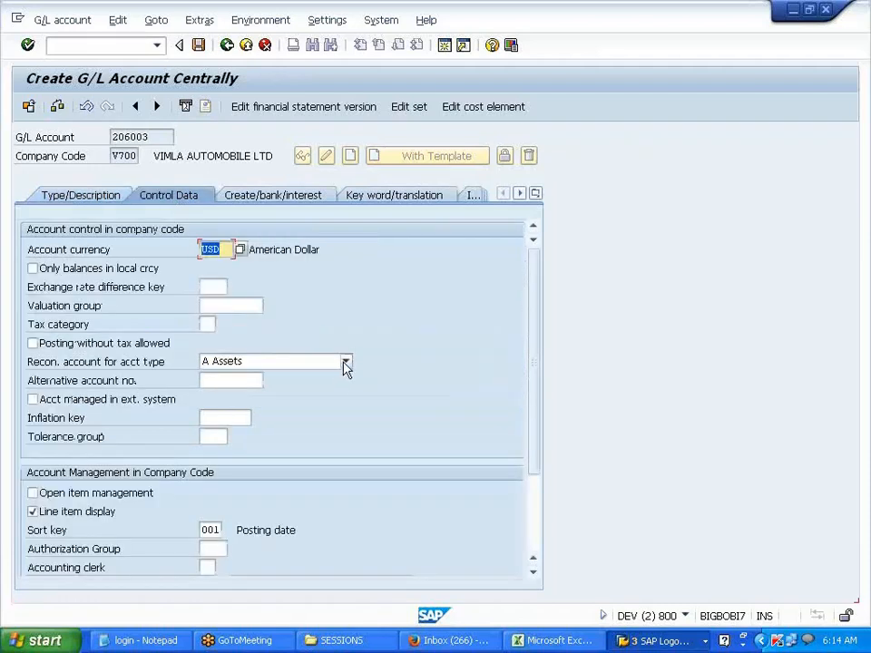
{"action": "left_click", "coordinate": [345, 362]}
{"action": "left_click", "coordinate": [285, 431]}
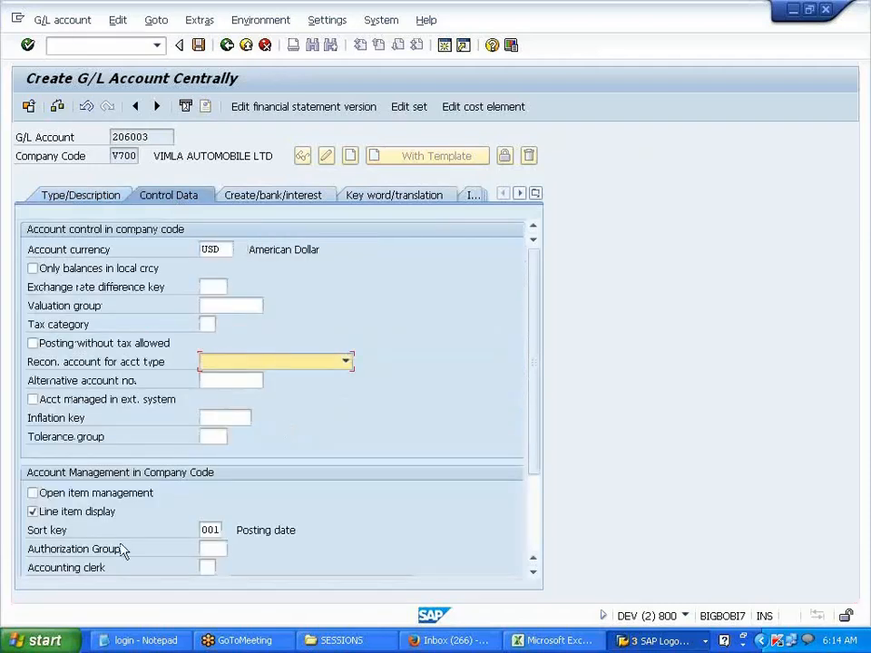
{"action": "left_click", "coordinate": [262, 198]}
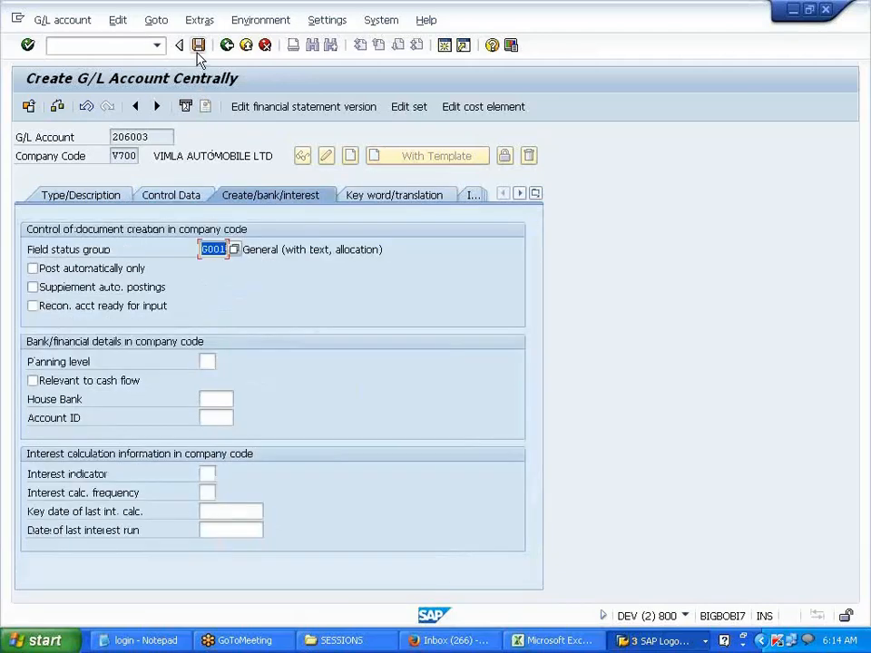
{"action": "left_click", "coordinate": [197, 52]}
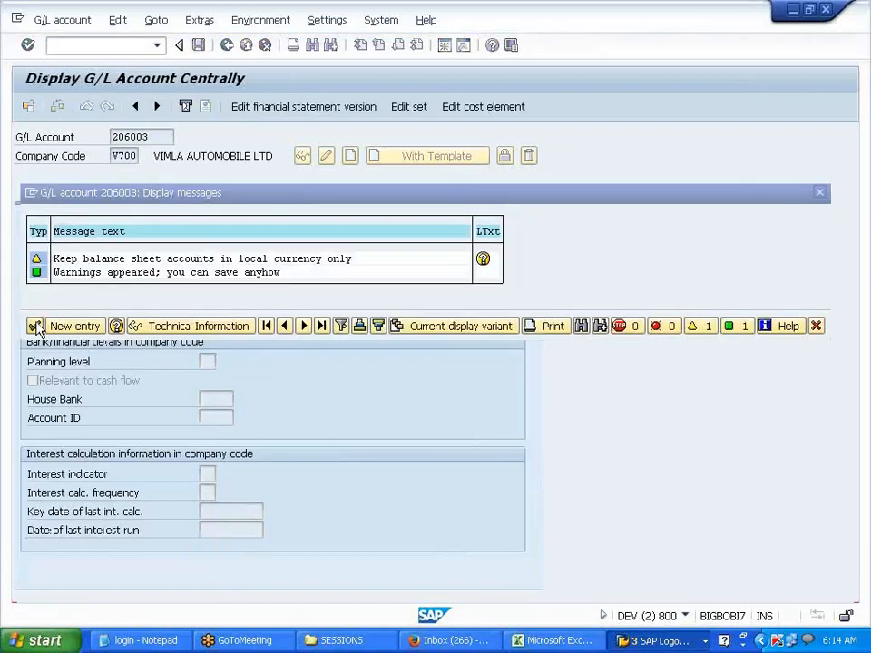
{"action": "left_click", "coordinate": [33, 326]}
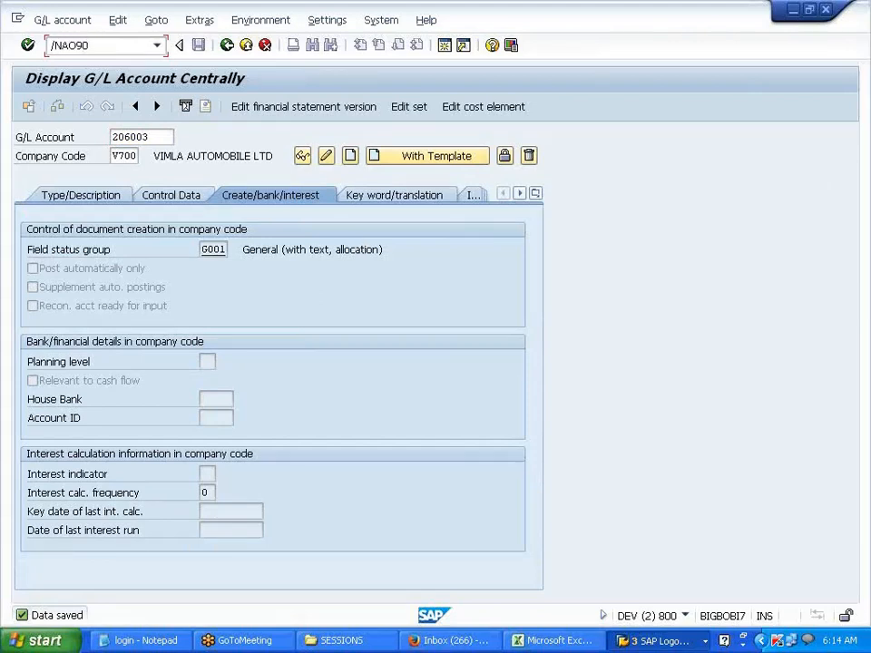
Start transaction AO90 and choose chart of depreciation V700.
{"action": "key", "text": "Return"}
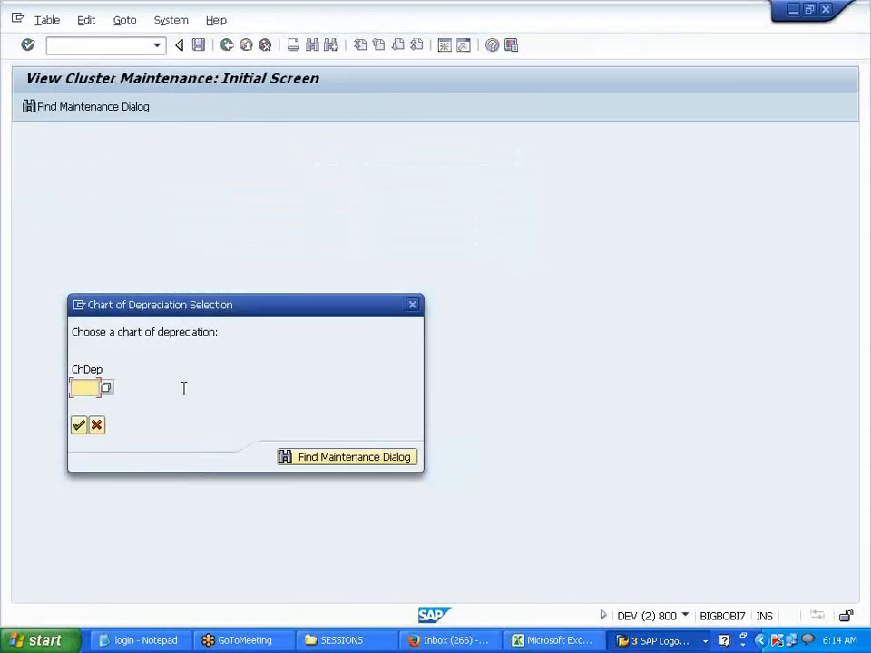
{"action": "type", "text": "V700"}
{"action": "key", "text": "Return"}
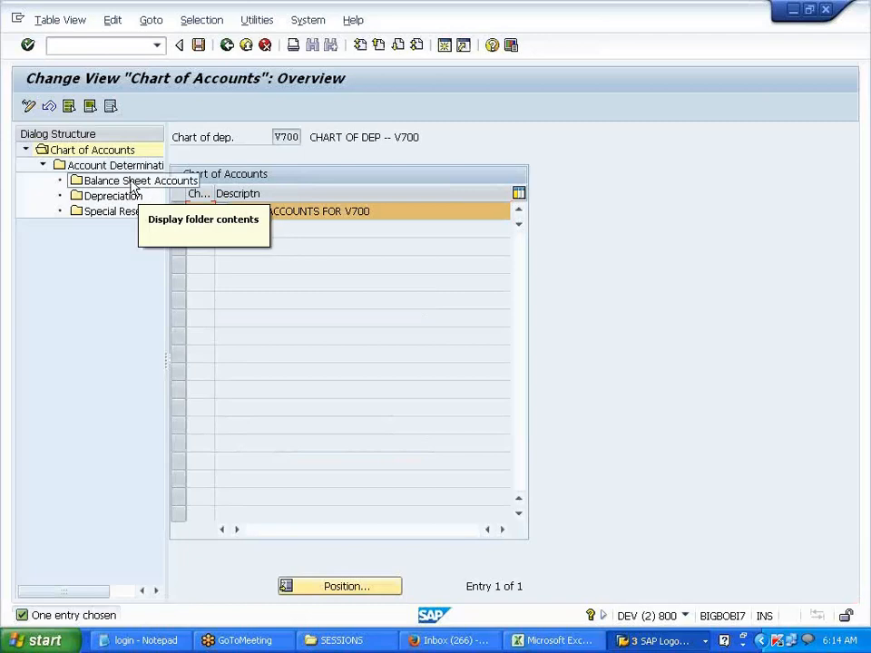
Find account determination VBS for chart of accounts V700 and open its balance sheet accounts.
{"action": "double_click", "coordinate": [130, 168]}
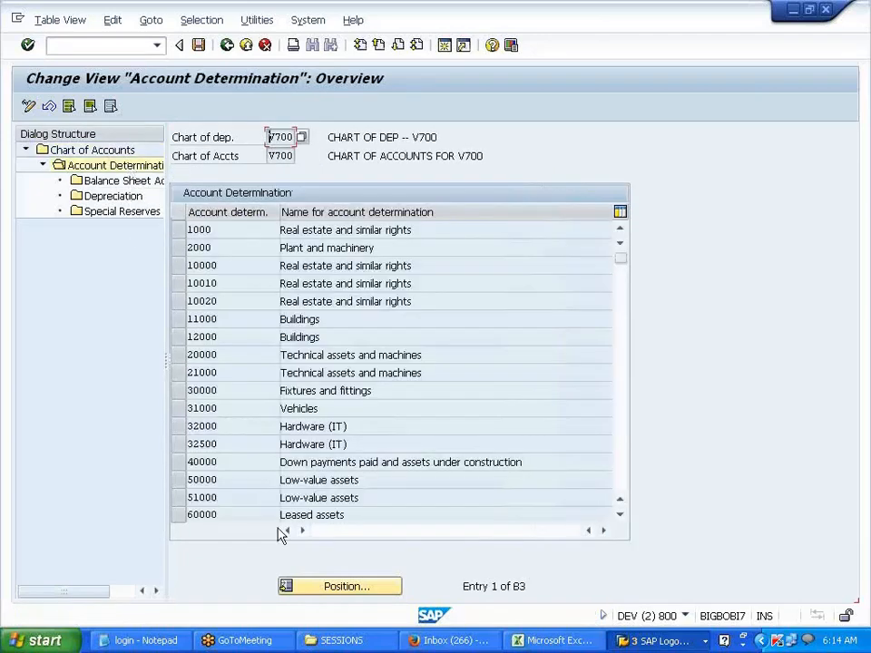
{"action": "left_click", "coordinate": [375, 587]}
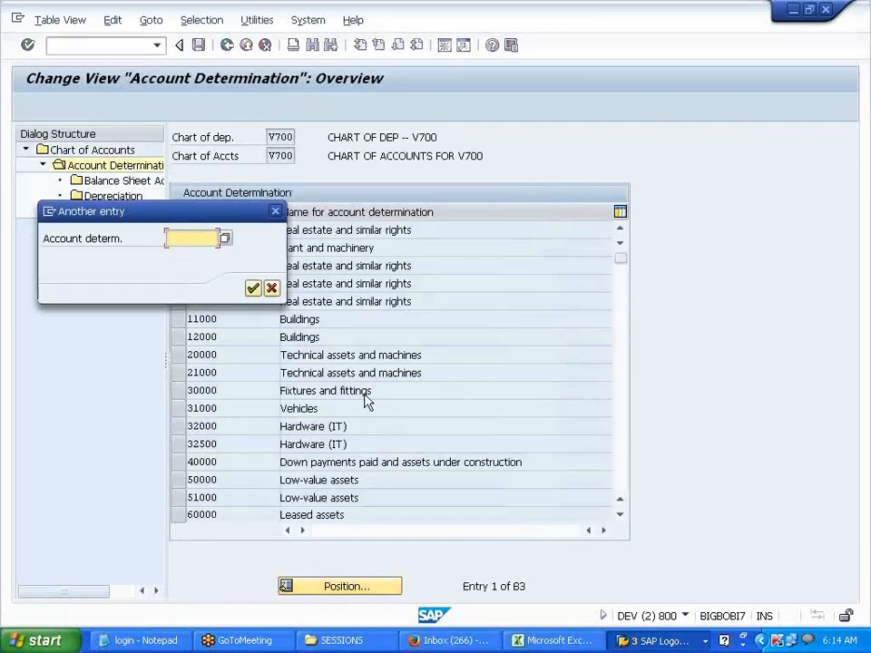
{"action": "type", "text": "VBS"}
{"action": "key", "text": "Return"}
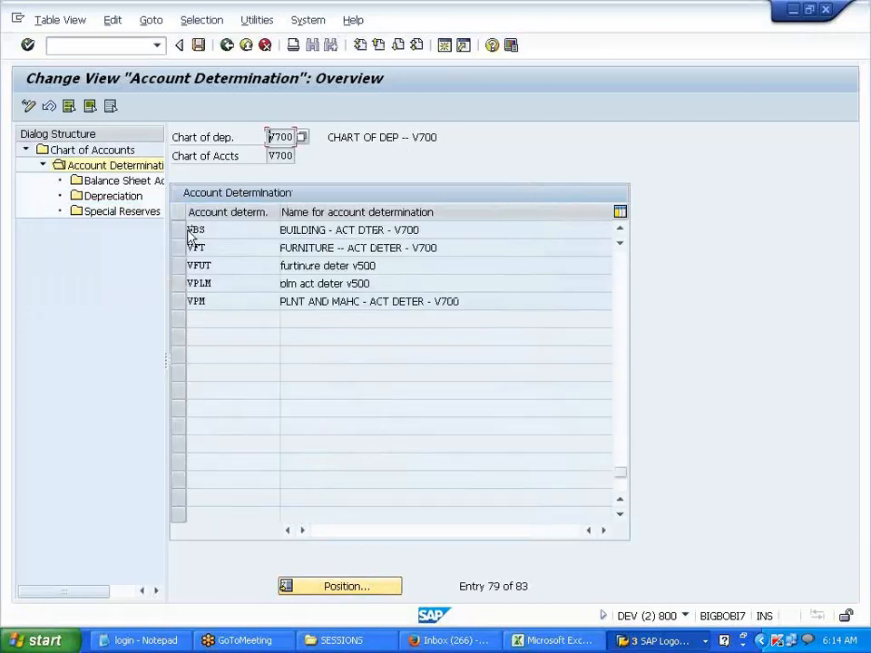
{"action": "left_click", "coordinate": [180, 232]}
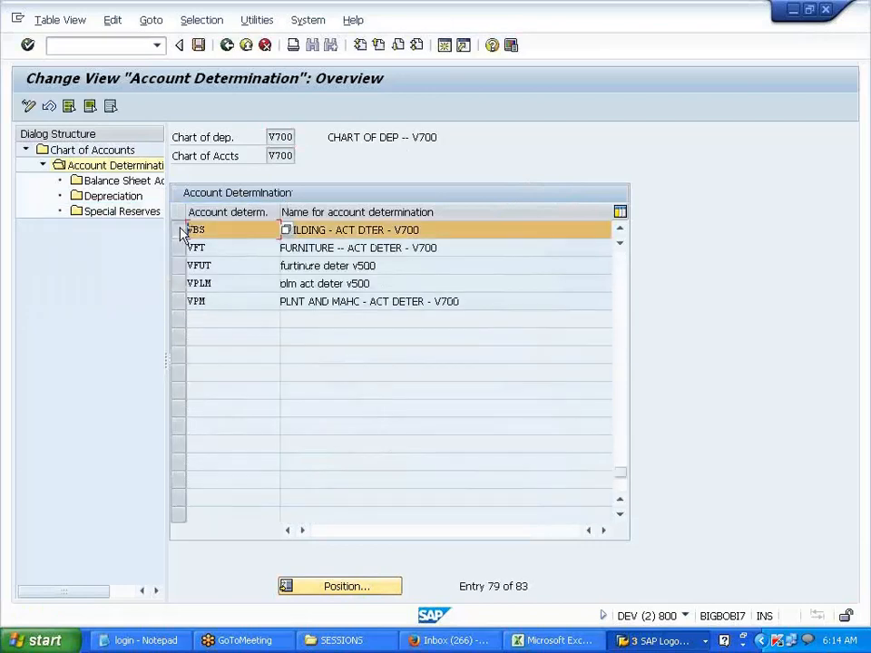
{"action": "double_click", "coordinate": [148, 189]}
{"action": "left_click_drag", "start_coordinate": [179, 286], "coordinate": [382, 297]}
{"action": "key", "text": "ctrl+c"}
{"action": "left_click", "coordinate": [466, 288]}
{"action": "key", "text": "ctrl+v"}
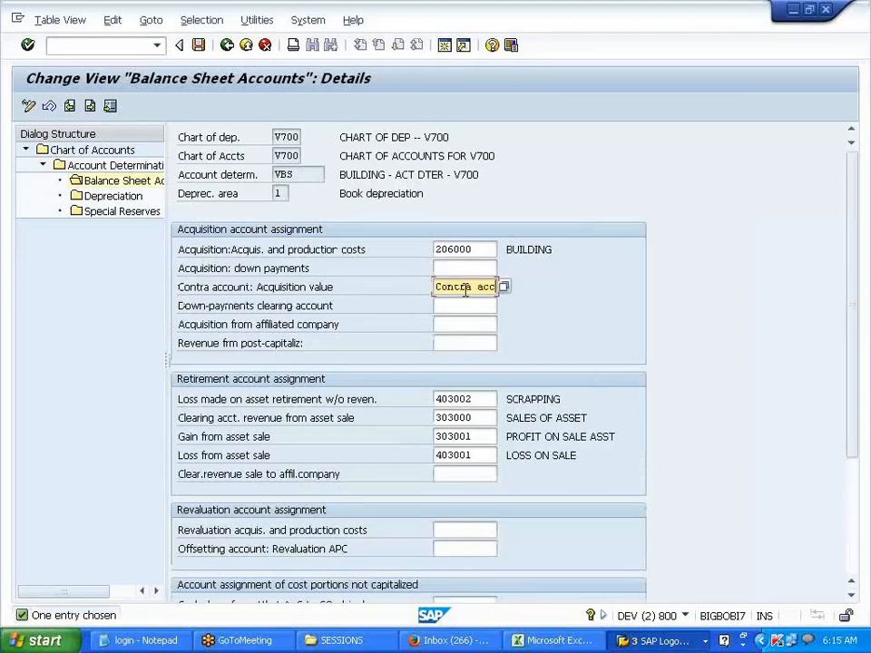
{"action": "key", "text": "BackSpace"}
{"action": "key", "text": "BackSpace"}
{"action": "key", "text": "BackSpace"}
{"action": "key", "text": "BackSpace"}
{"action": "key", "text": "BackSpace"}
{"action": "key", "text": "BackSpace"}
{"action": "key", "text": "BackSpace"}
{"action": "key", "text": "BackSpace"}
{"action": "key", "text": "BackSpace"}
{"action": "key", "text": "BackSpace"}
Assign account 206003 as the contra account for the acquisition value of account determination VBS.
{"action": "left_click", "coordinate": [478, 249]}
{"action": "left_click_drag", "start_coordinate": [478, 249], "coordinate": [436, 249]}
{"action": "key", "text": "ctrl+c"}
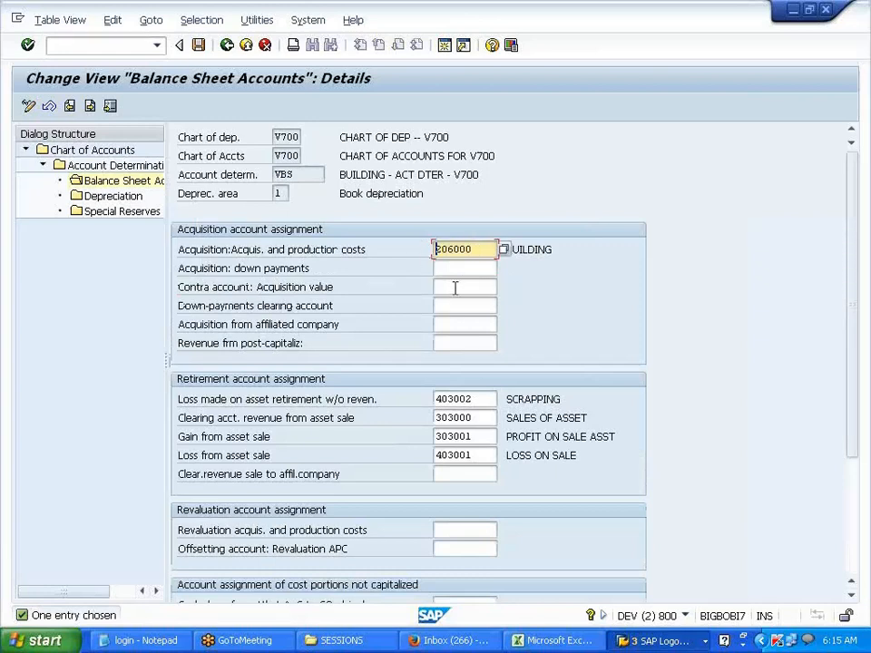
{"action": "left_click", "coordinate": [446, 286]}
{"action": "key", "text": "ctrl+v"}
{"action": "key", "text": "BackSpace"}
{"action": "type", "text": "3"}
{"action": "key", "text": "Return"}
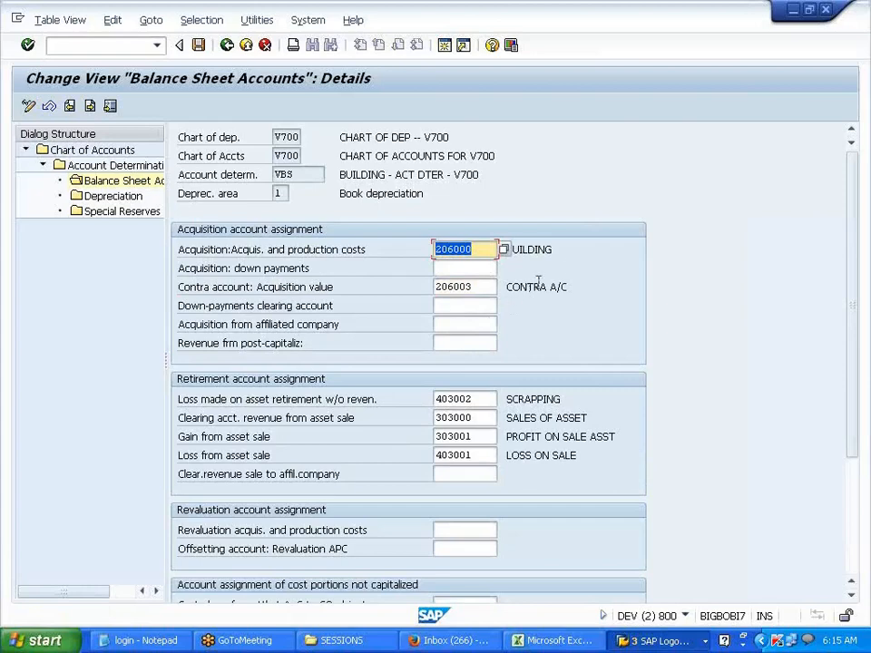
Save the account assignment under the proposed customizing request and exit the account determination maintenance.
{"action": "left_click", "coordinate": [199, 44]}
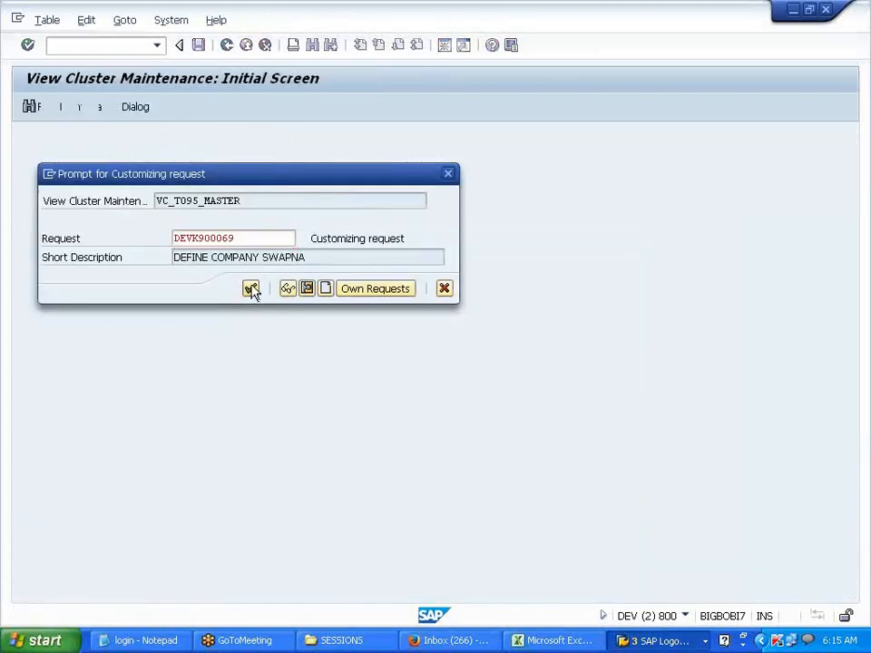
{"action": "left_click", "coordinate": [251, 289]}
{"action": "left_click", "coordinate": [227, 44]}
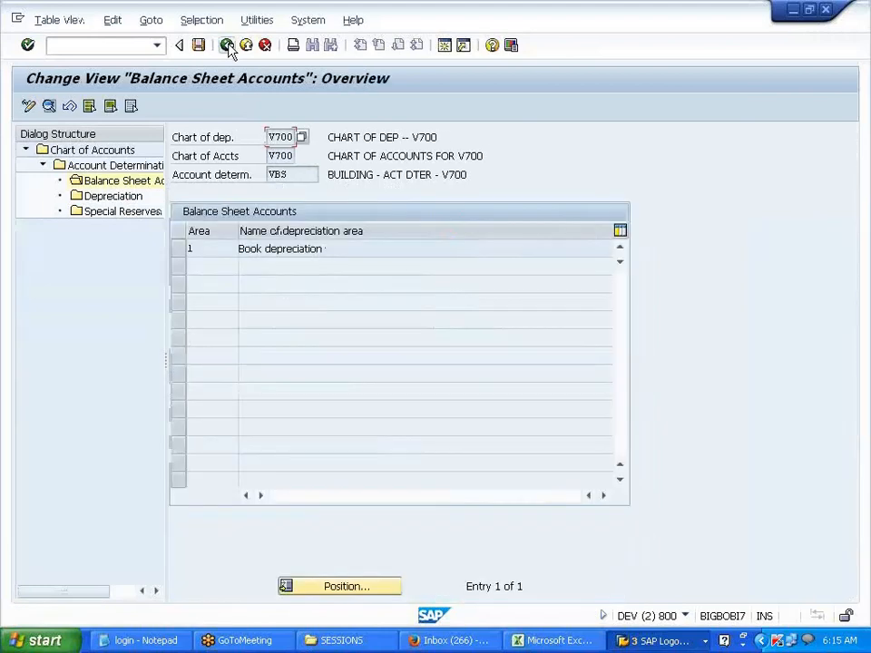
{"action": "left_click", "coordinate": [227, 44]}
{"action": "left_click", "coordinate": [227, 44]}
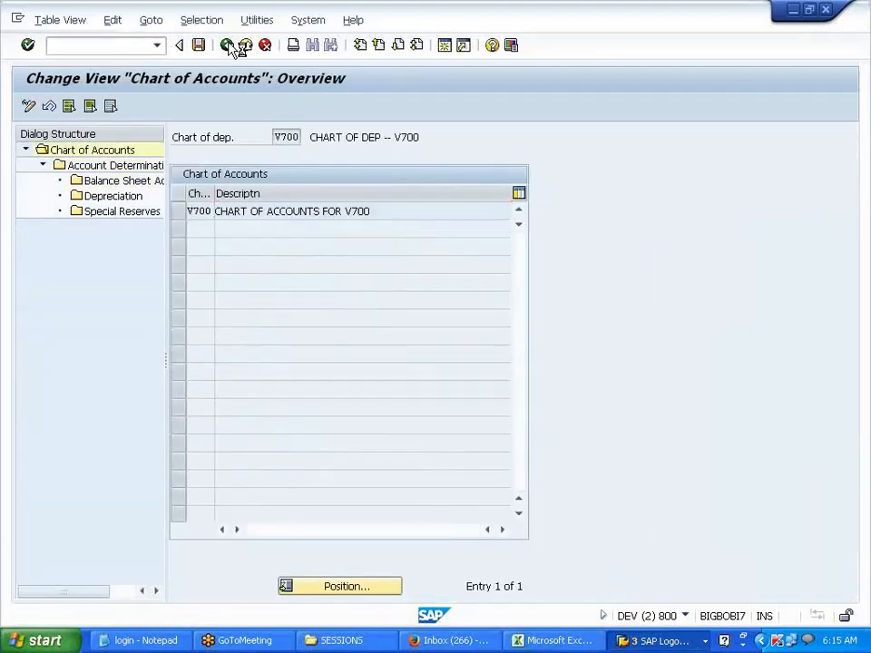
{"action": "left_click", "coordinate": [227, 45]}
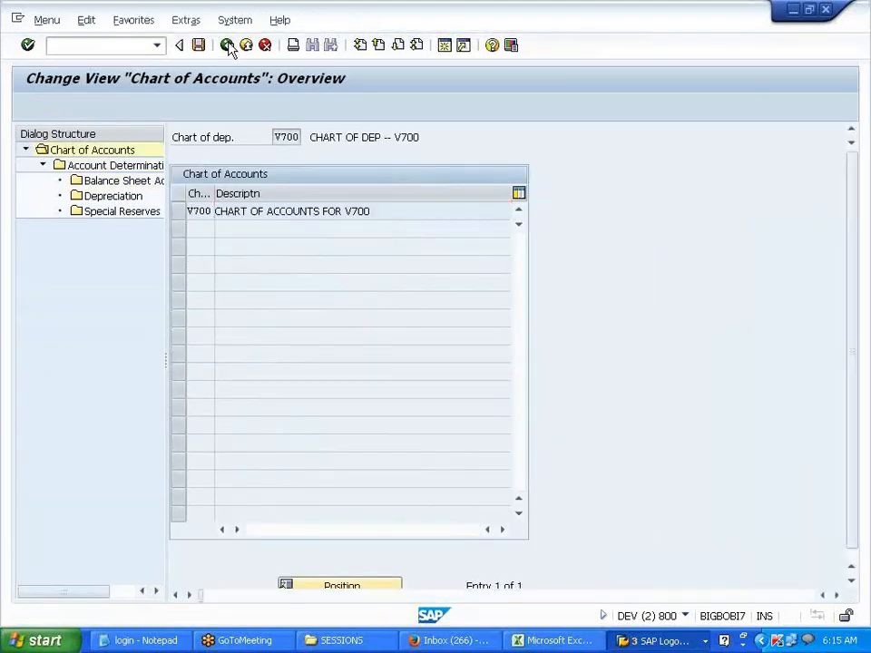
Return to the asset posting session, simulate the pending entry, and restart transaction ABZON for acquisition with automatic offsetting entry.
{"action": "key", "text": "alt+Tab"}
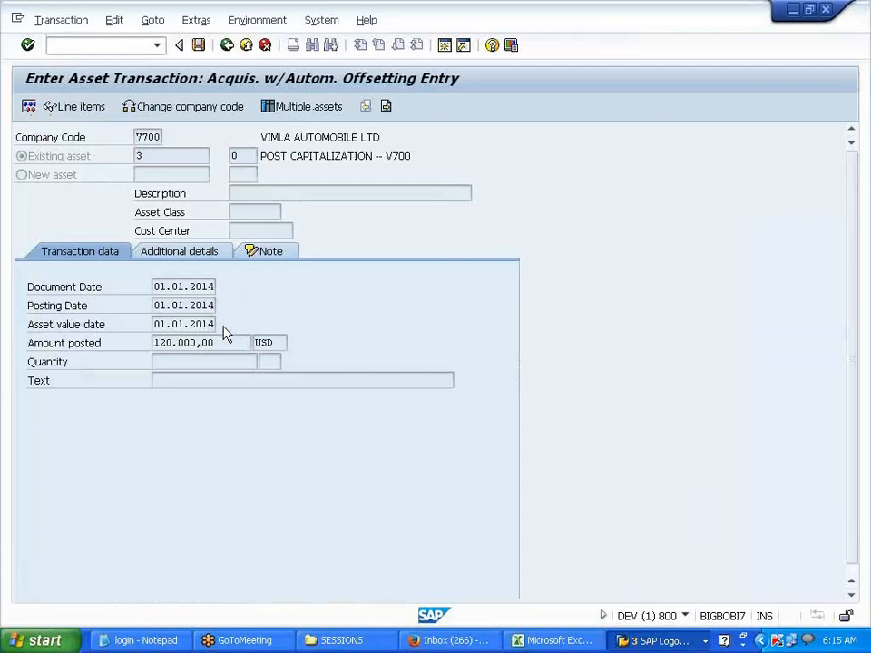
{"action": "left_click", "coordinate": [32, 111]}
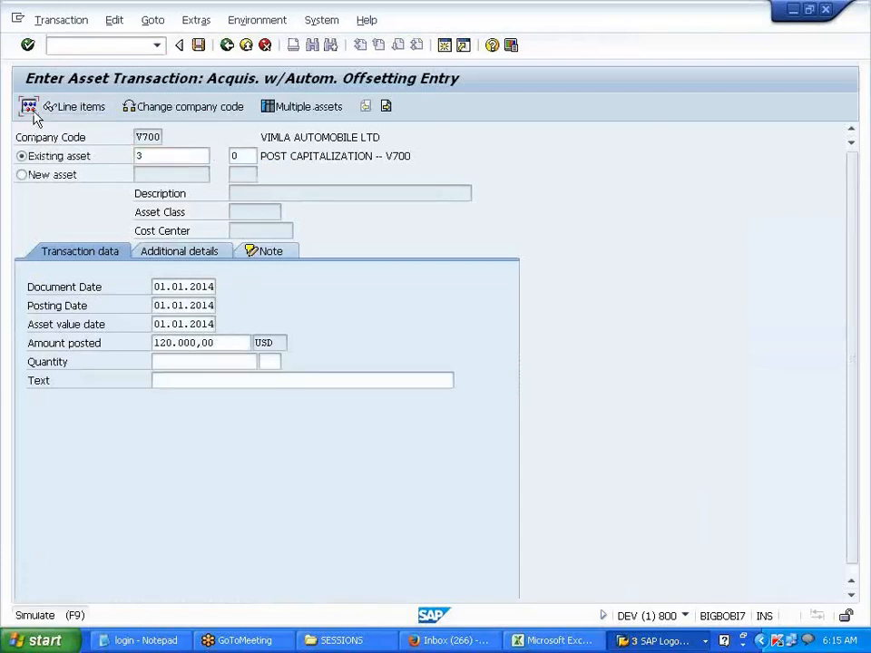
{"action": "left_click", "coordinate": [61, 45]}
{"action": "type", "text": "/N"}
{"action": "key", "text": "Return"}
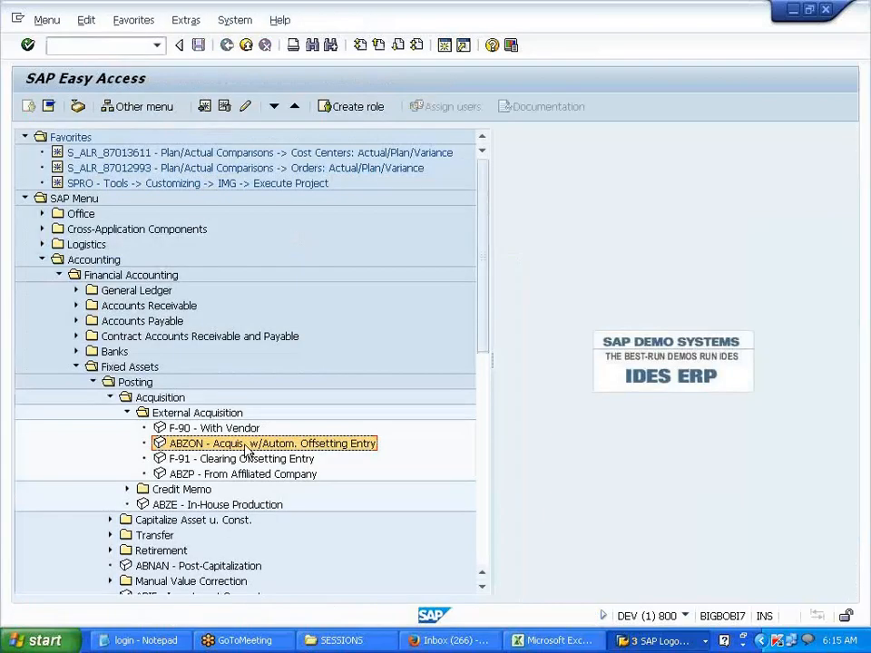
{"action": "double_click", "coordinate": [245, 446]}
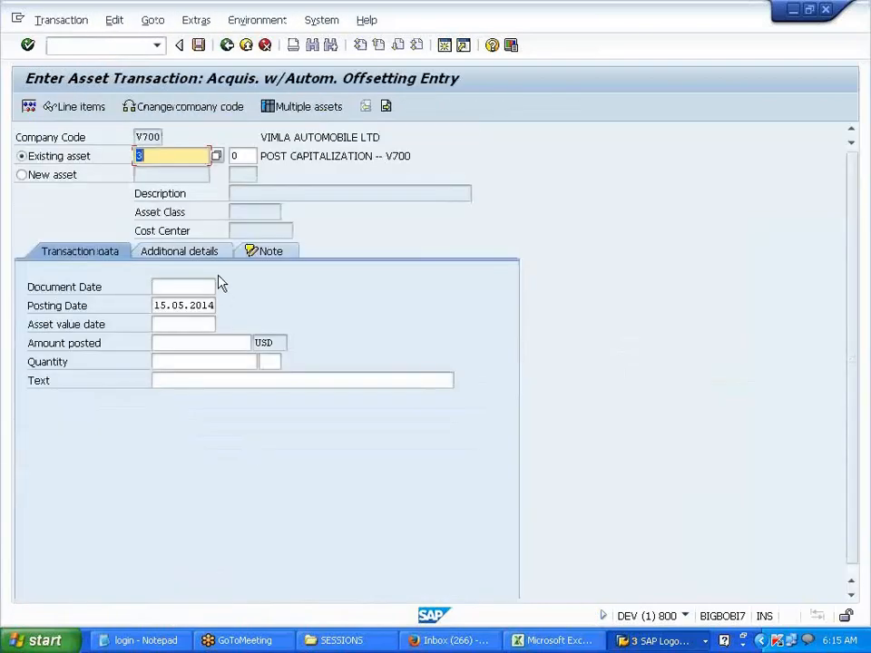
For asset 3, set the document, posting and asset value dates to 01.01.2014 and the amount posted to 120,000 USD.
{"action": "left_click", "coordinate": [178, 173]}
{"action": "left_click", "coordinate": [177, 286]}
{"action": "left_click", "coordinate": [179, 305]}
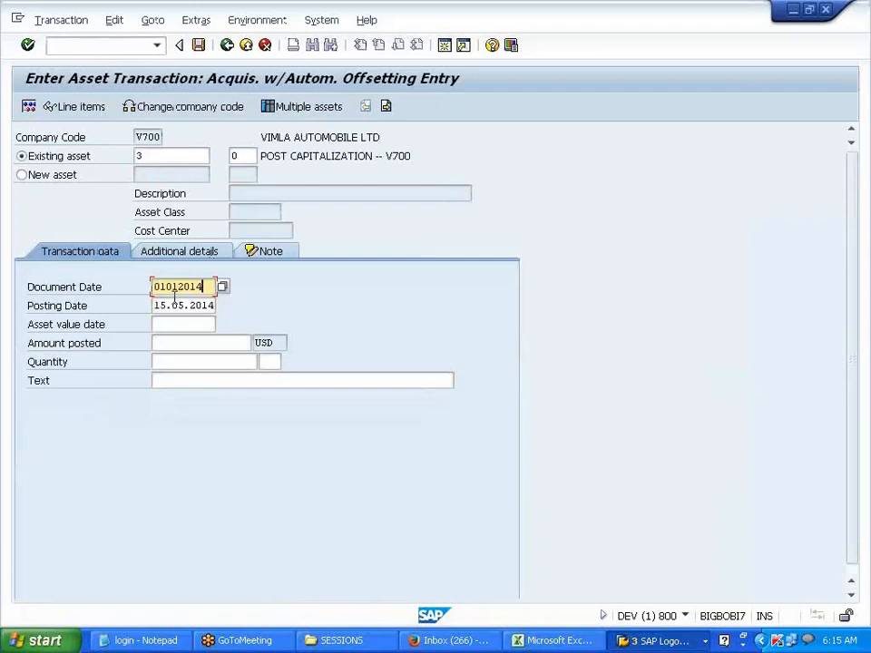
{"action": "left_click", "coordinate": [175, 305]}
{"action": "left_click", "coordinate": [182, 323]}
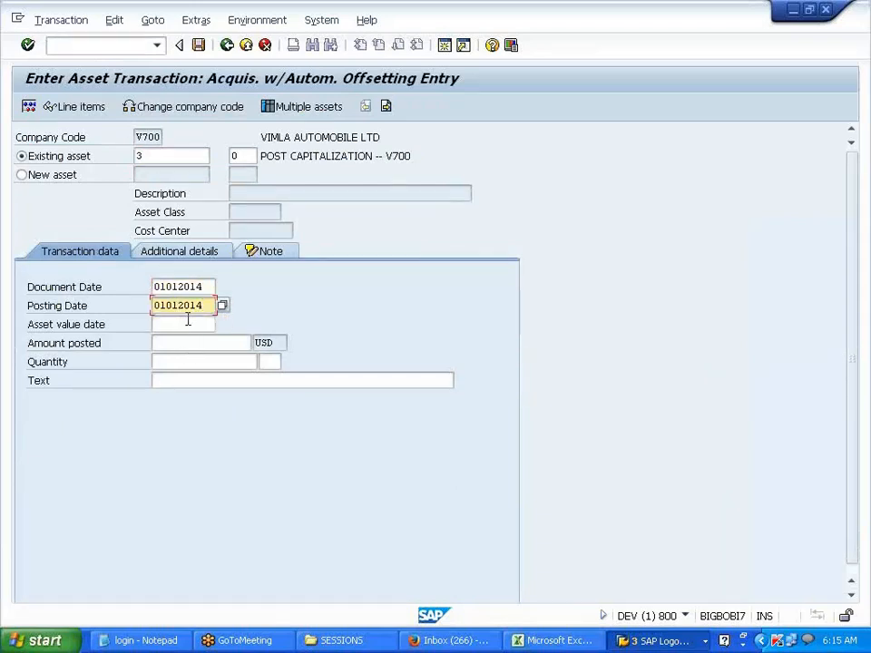
{"action": "left_click", "coordinate": [186, 323]}
{"action": "left_click", "coordinate": [186, 343]}
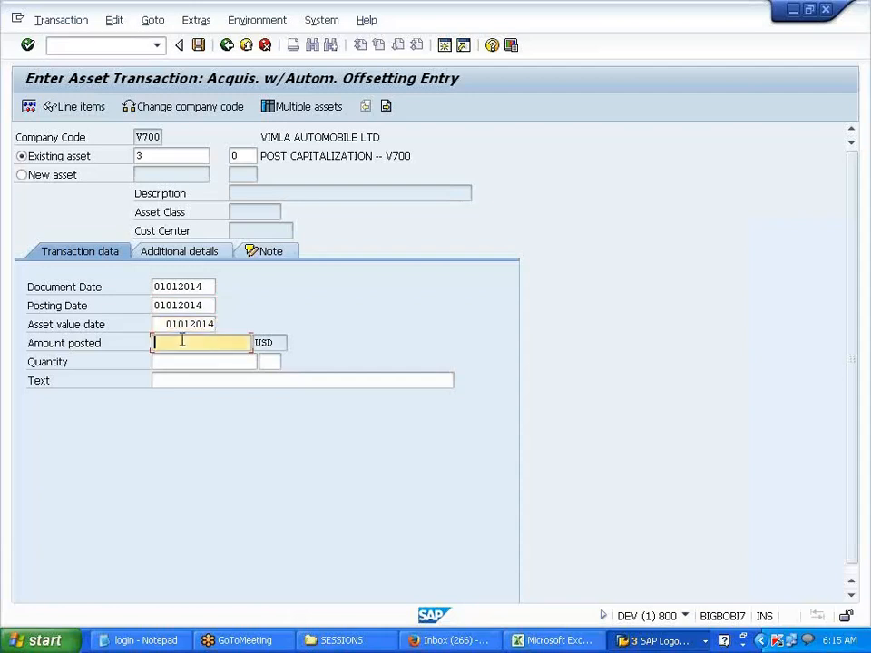
{"action": "left_click", "coordinate": [180, 361]}
{"action": "key", "text": "Return"}
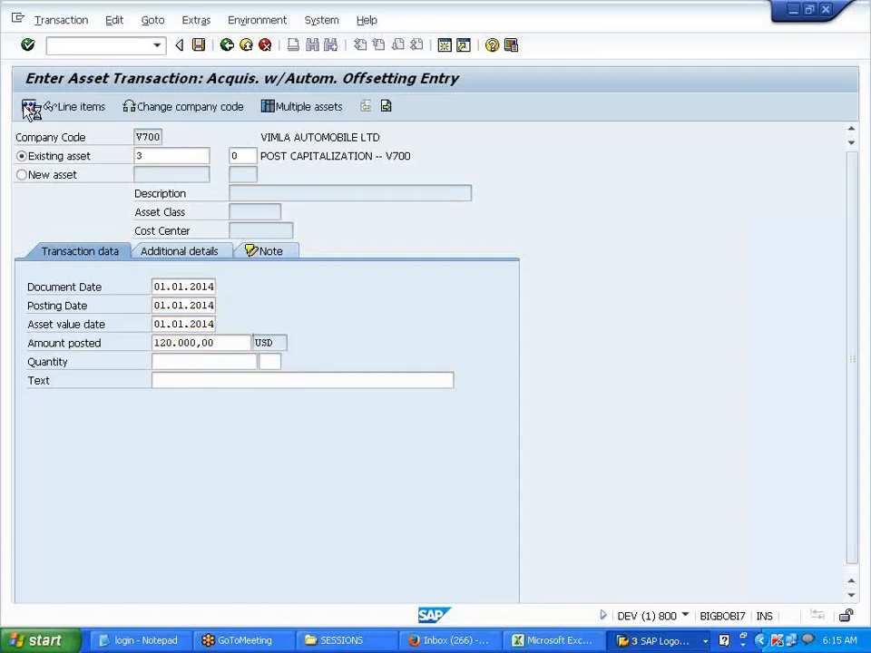
Simulate the acquisition, check the asset and contra account line items, and post the document.
{"action": "left_click", "coordinate": [28, 108]}
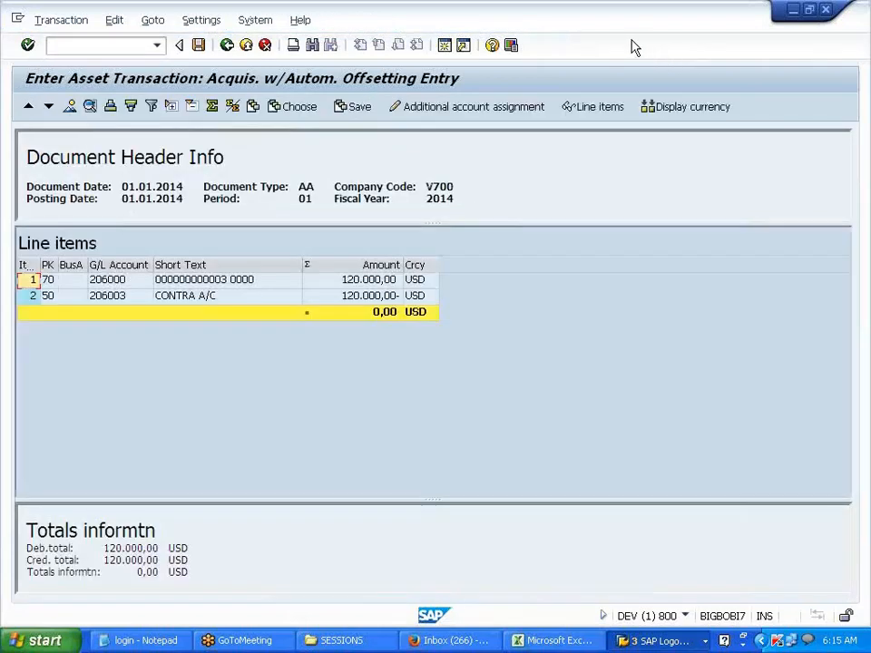
{"action": "left_click", "coordinate": [127, 280]}
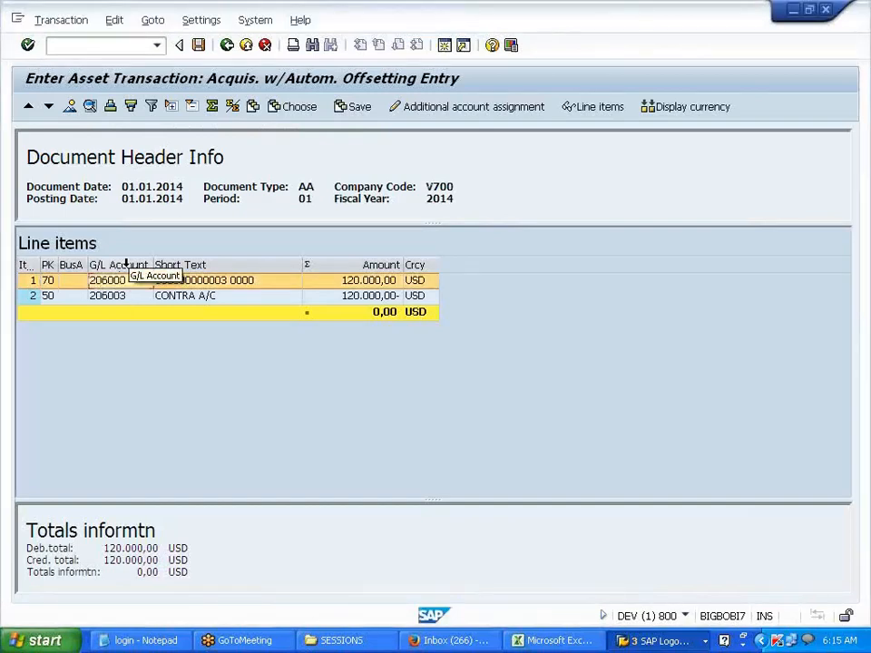
{"action": "left_click", "coordinate": [198, 45]}
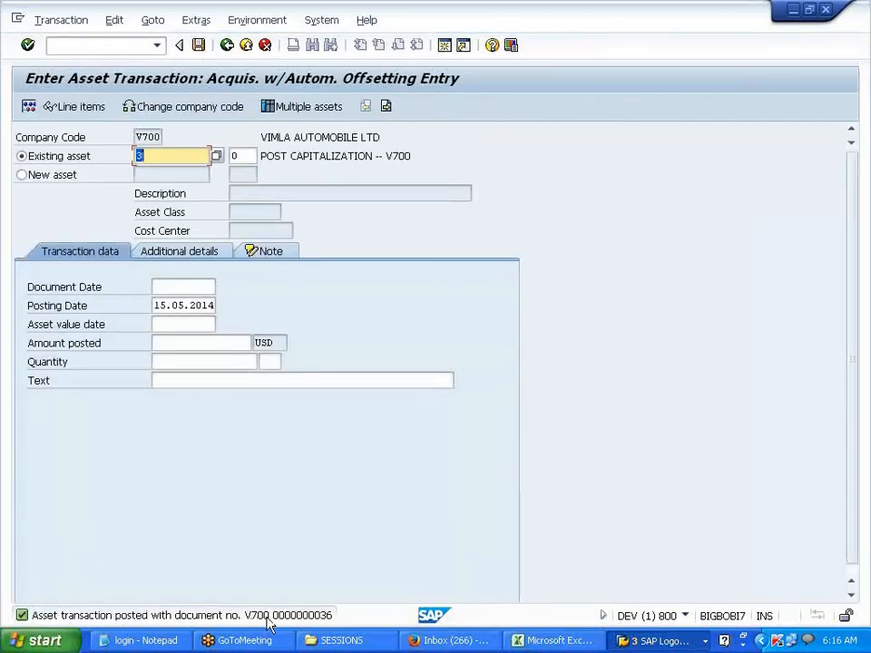
Start transaction AS02 and open the depreciation areas in the master data of asset 3.
{"action": "left_click", "coordinate": [68, 47]}
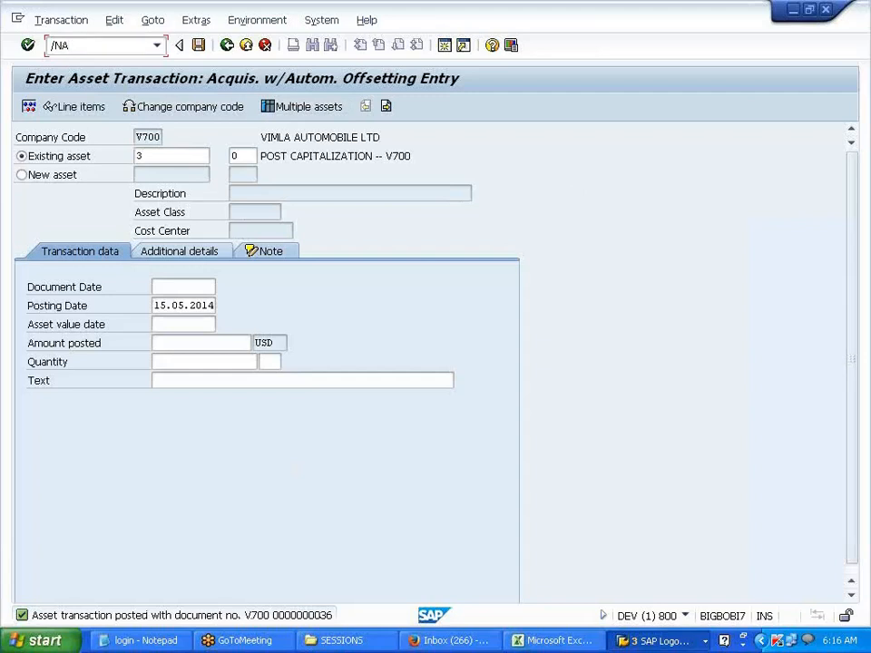
{"action": "type", "text": "/NAS02"}
{"action": "key", "text": "Return"}
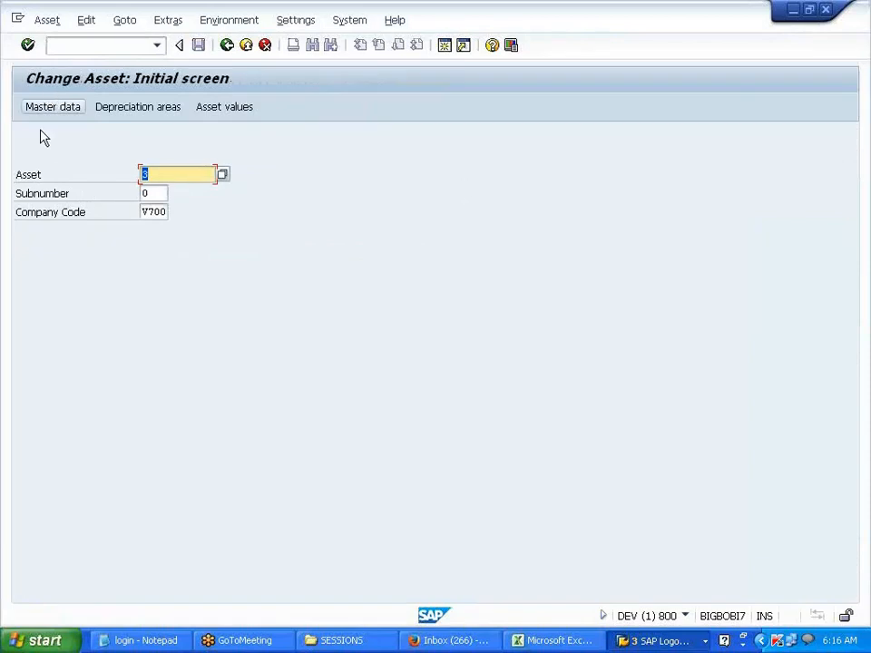
{"action": "left_click", "coordinate": [53, 108]}
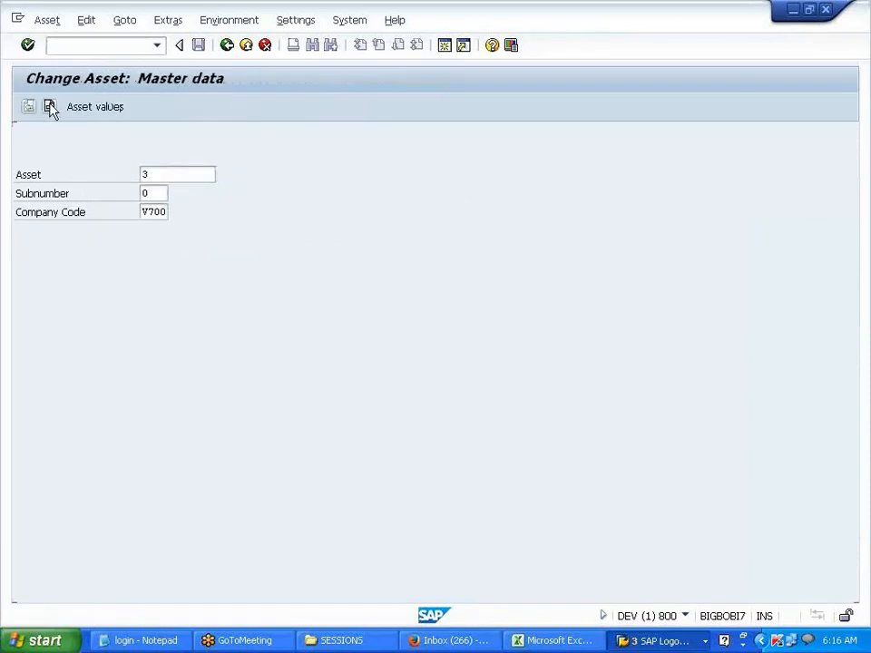
{"action": "left_click", "coordinate": [531, 196]}
Examine the expired useful life in both depreciation areas and the ordinary depreciation start date for book depreciation.
{"action": "left_click", "coordinate": [372, 266]}
{"action": "double_click", "coordinate": [369, 284]}
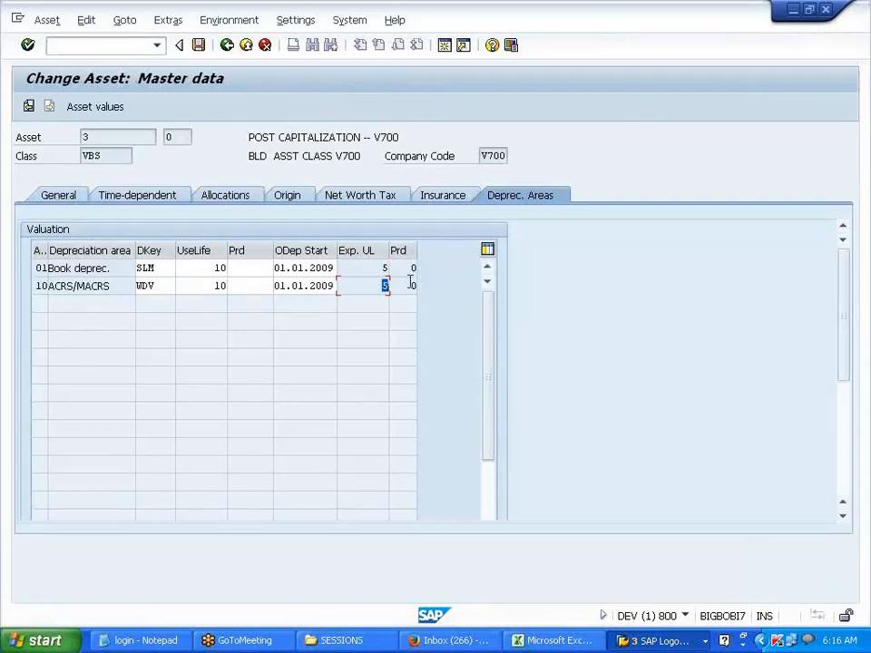
{"action": "left_click", "coordinate": [388, 285]}
{"action": "left_click_drag", "start_coordinate": [276, 269], "coordinate": [337, 268]}
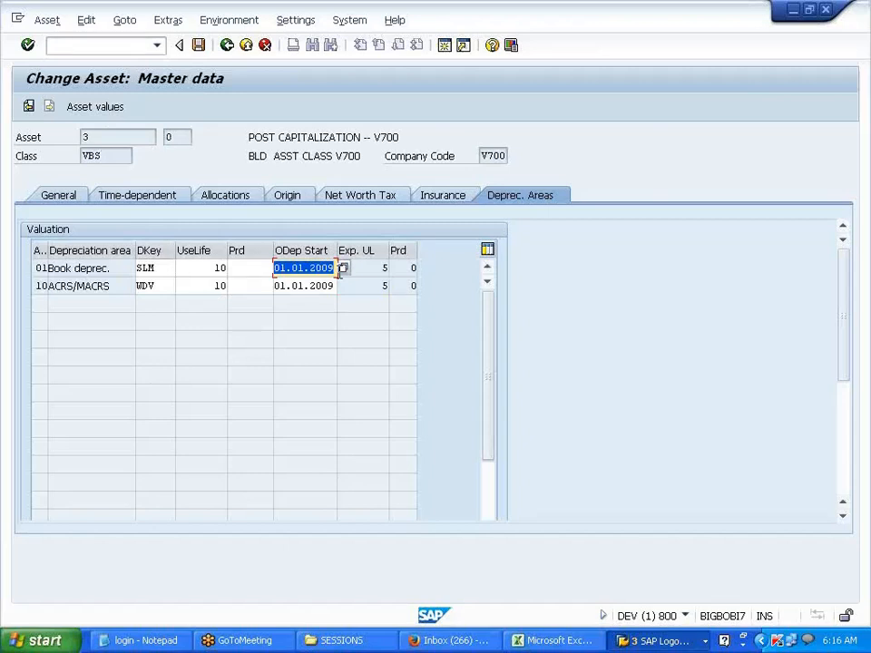
{"action": "left_click", "coordinate": [337, 271]}
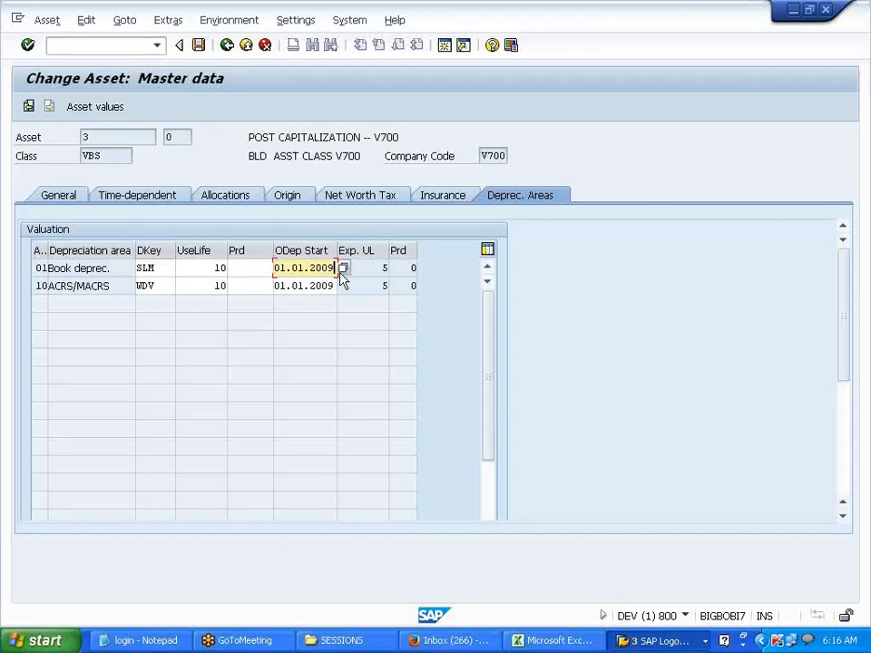
Leave the master data, open the asset values of asset 3, and review its posted and planned book depreciation.
{"action": "left_click", "coordinate": [227, 45]}
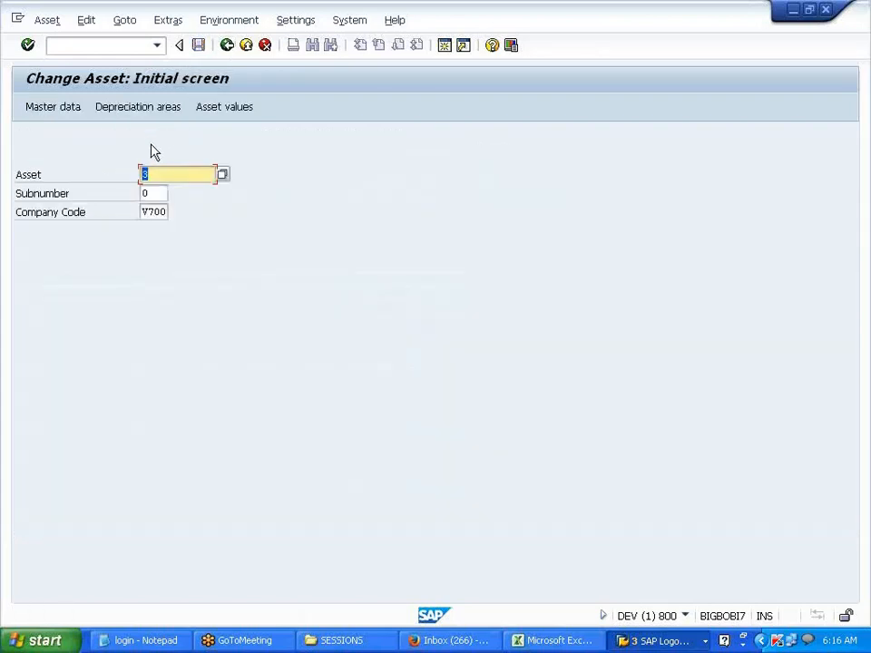
{"action": "left_click", "coordinate": [220, 109]}
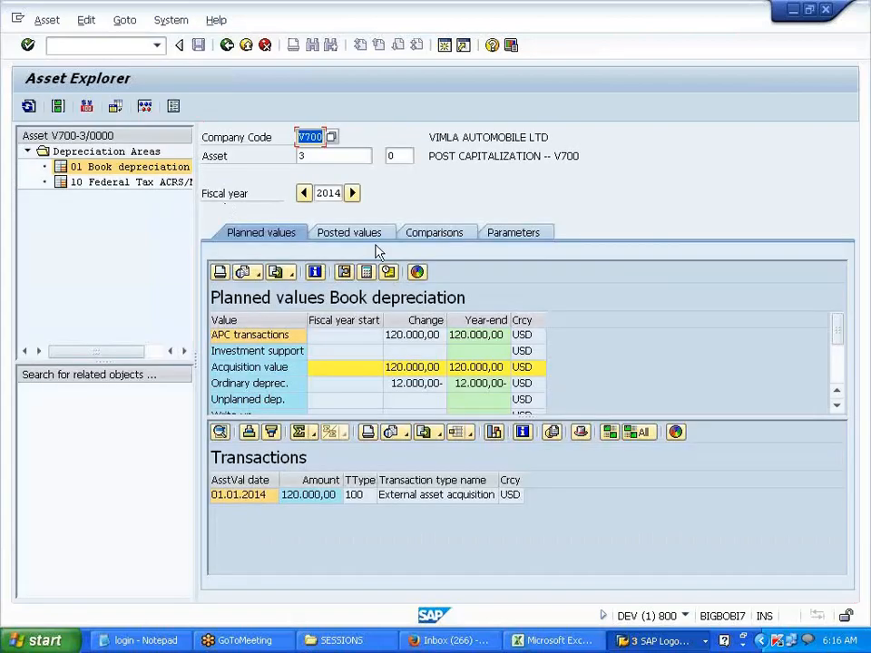
{"action": "left_click", "coordinate": [374, 235]}
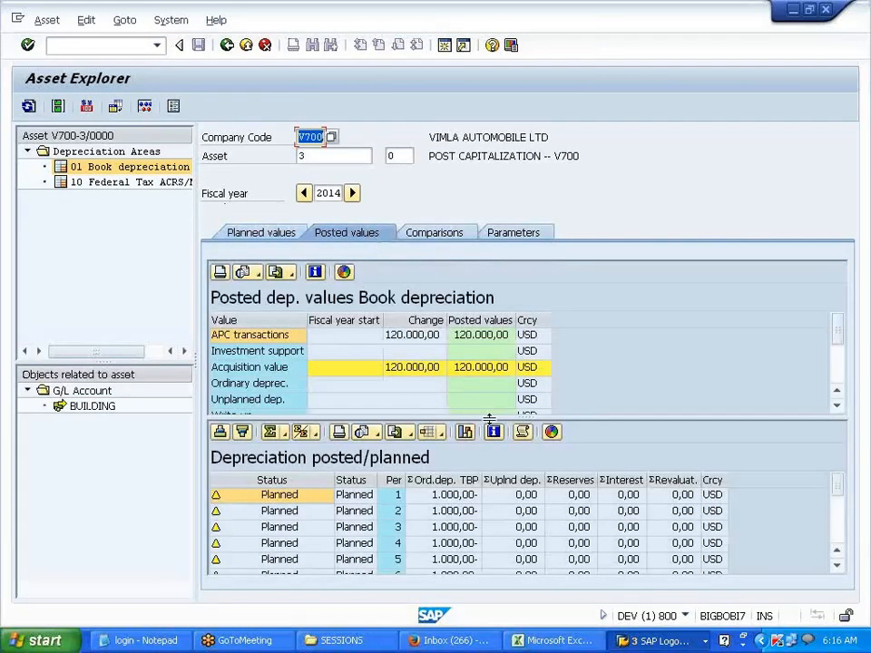
{"action": "left_click_drag", "start_coordinate": [489, 418], "coordinate": [488, 346]}
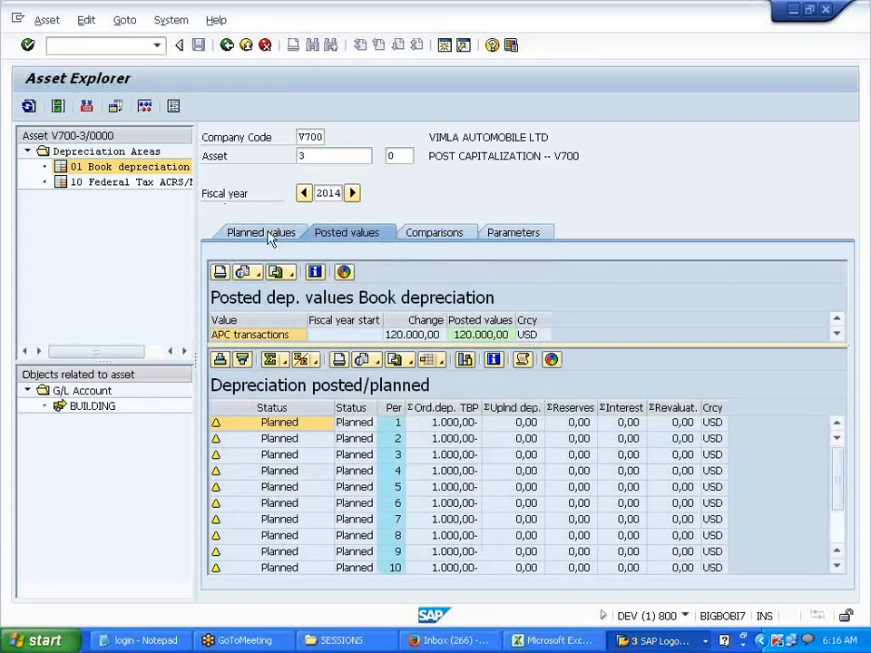
{"action": "left_click", "coordinate": [270, 235]}
{"action": "left_click_drag", "start_coordinate": [412, 345], "coordinate": [409, 439]}
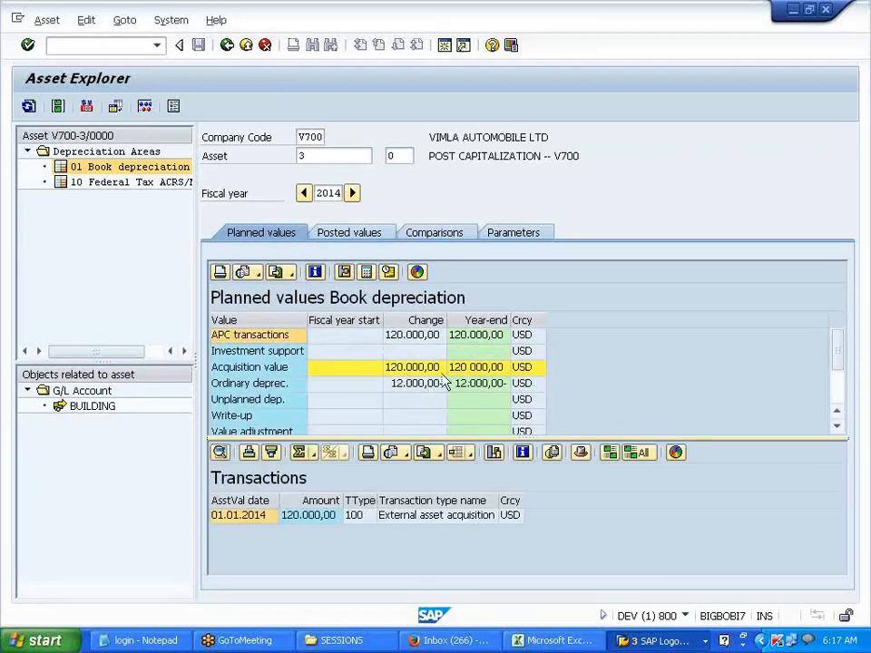
Review asset 3's posted values, its depreciation parameters including the remaining life, and the multi-year comparison of book depreciation.
{"action": "left_click", "coordinate": [366, 237]}
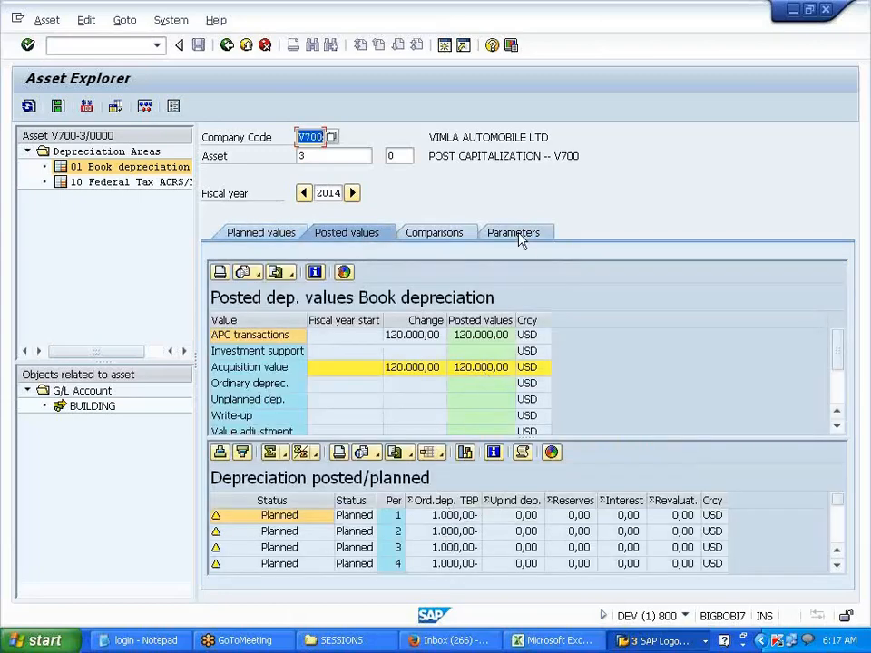
{"action": "left_click", "coordinate": [521, 237]}
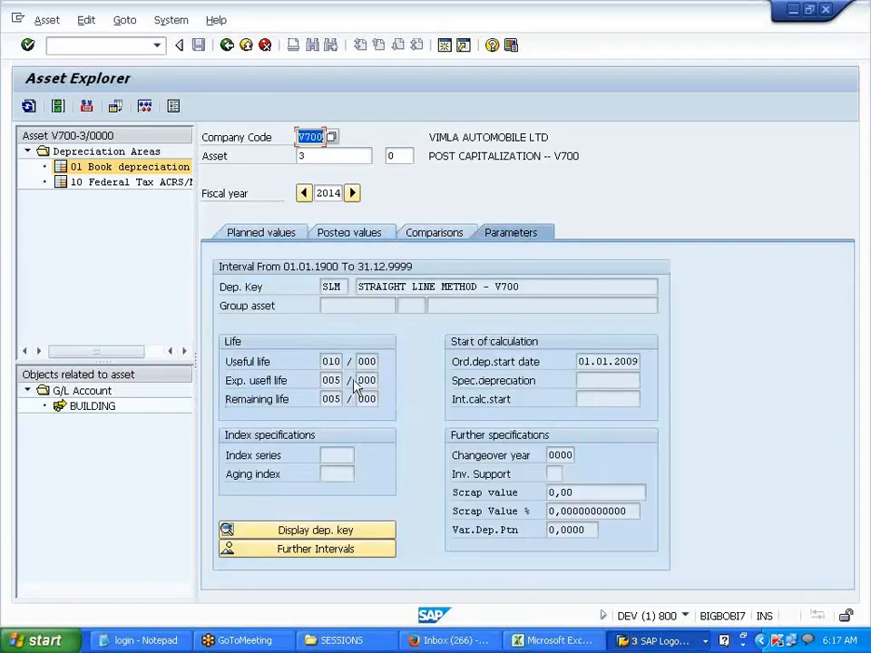
{"action": "left_click", "coordinate": [331, 399]}
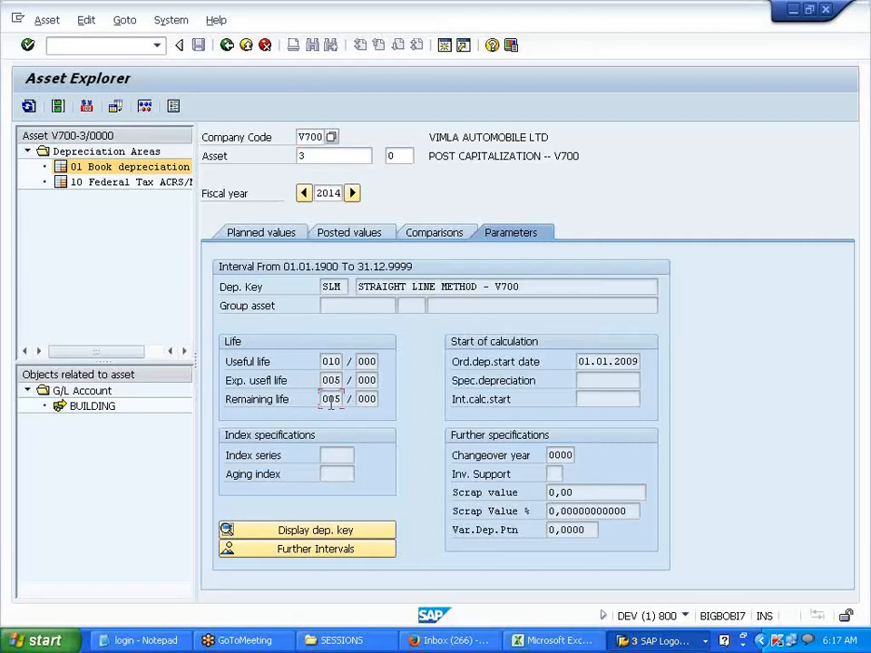
{"action": "left_click", "coordinate": [432, 234]}
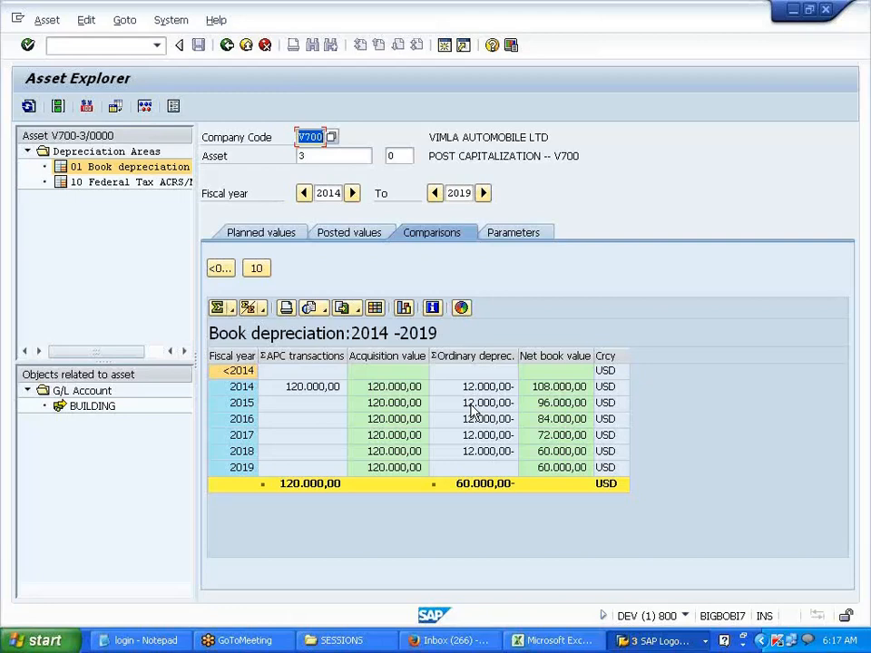
Return to the SAP Easy Access menu and collapse the External Acquisition and Acquisition folders.
{"action": "left_click", "coordinate": [226, 45]}
{"action": "left_click", "coordinate": [227, 45]}
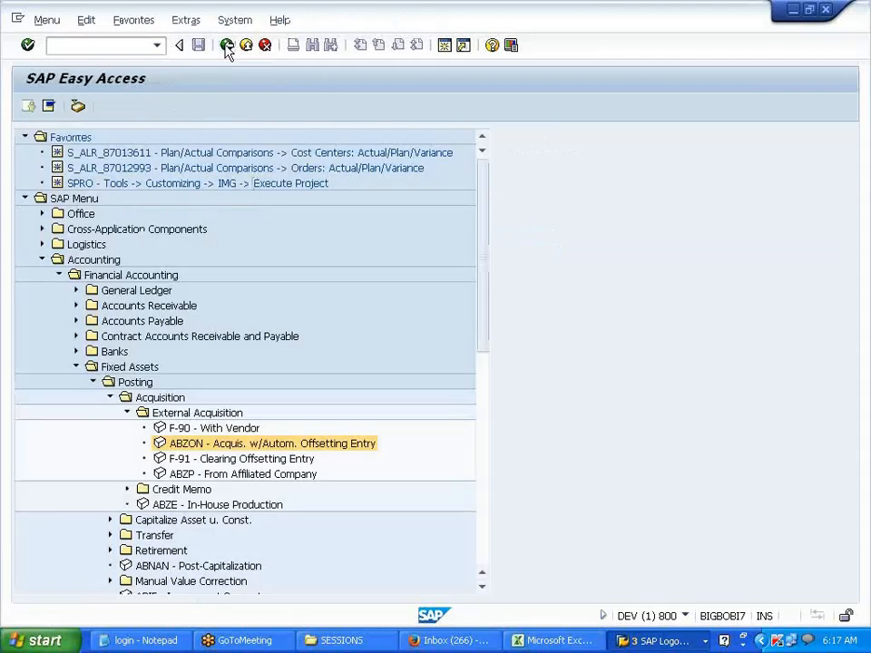
{"action": "left_click", "coordinate": [127, 413]}
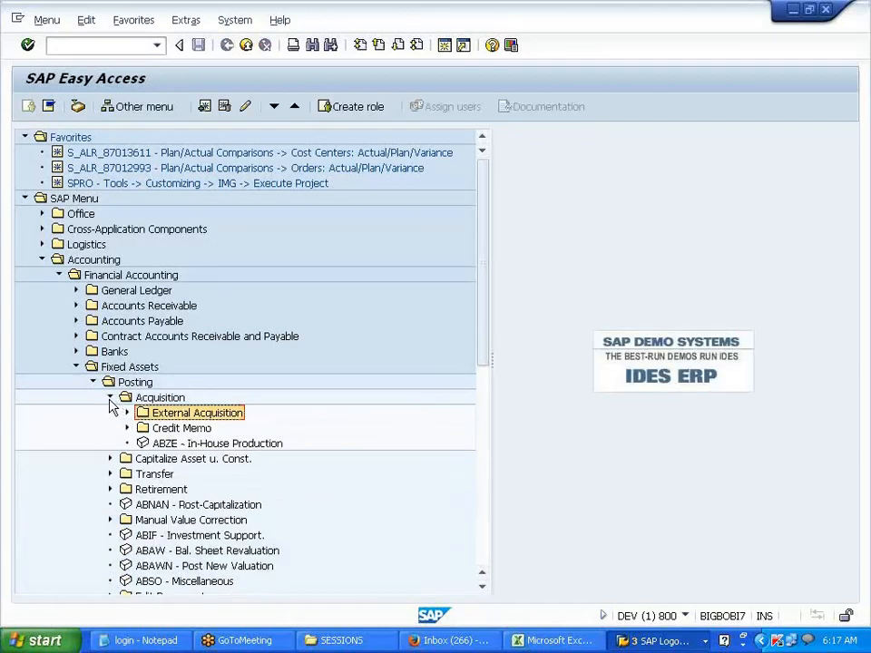
{"action": "left_click", "coordinate": [109, 399]}
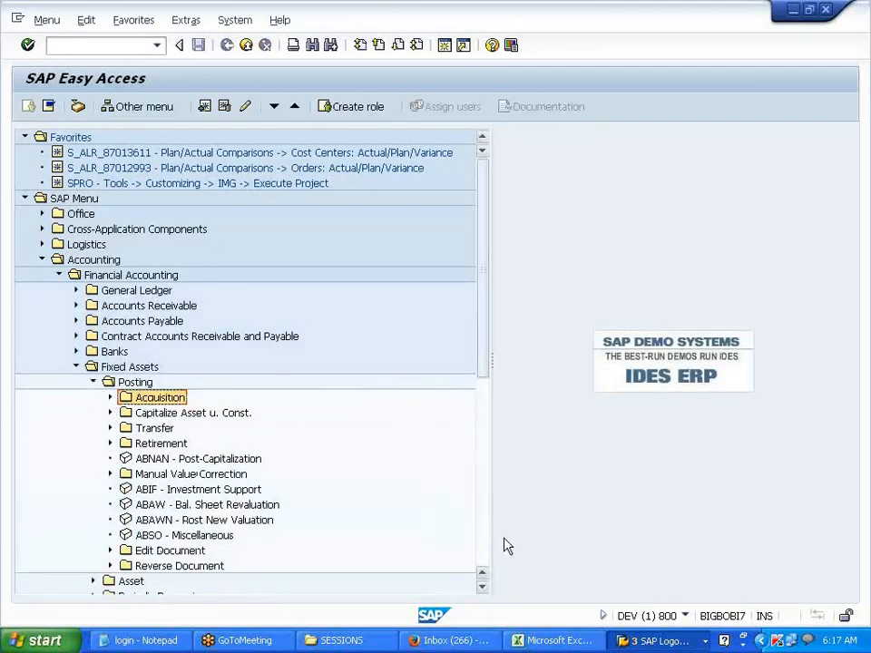
Switch to the Excel notes and enter the heading SCENARIO in cell G148 of the ASSET sheet.
{"action": "left_click", "coordinate": [590, 642]}
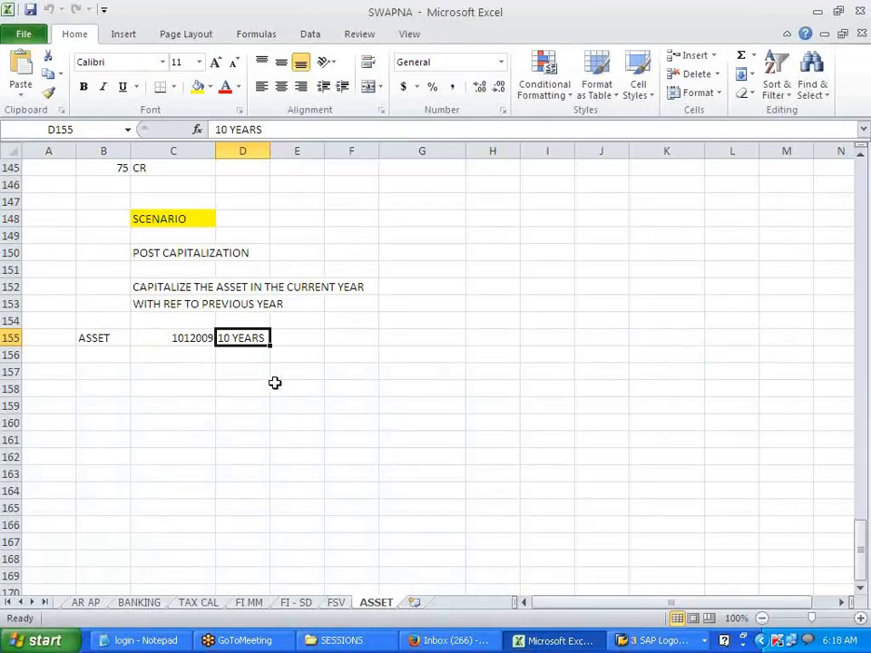
{"action": "scroll", "coordinate": [278, 388], "scroll_direction": "up", "scroll_amount": 3}
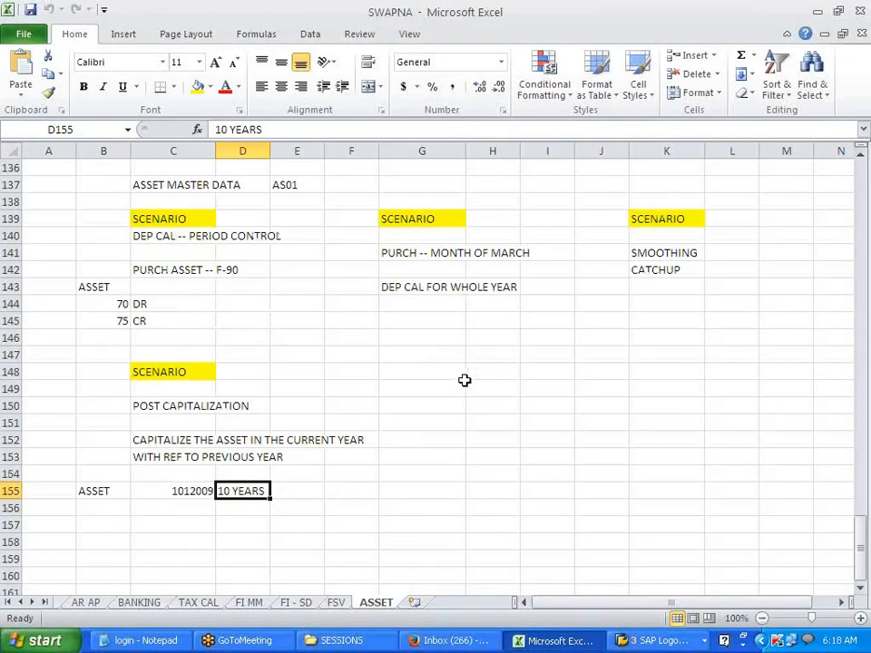
{"action": "left_click", "coordinate": [463, 377]}
{"action": "type", "text": "SC"}
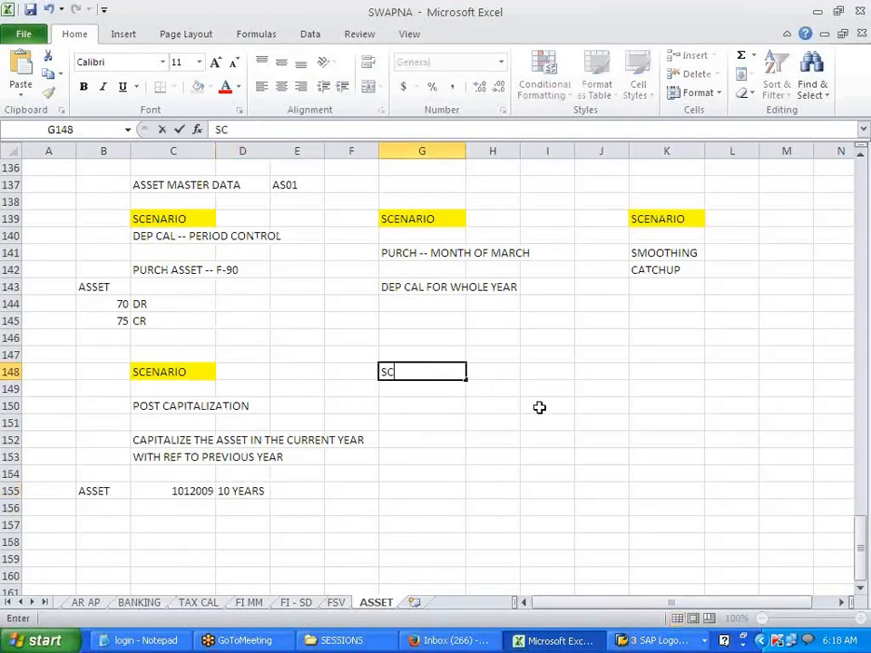
{"action": "type", "text": "ENARIO"}
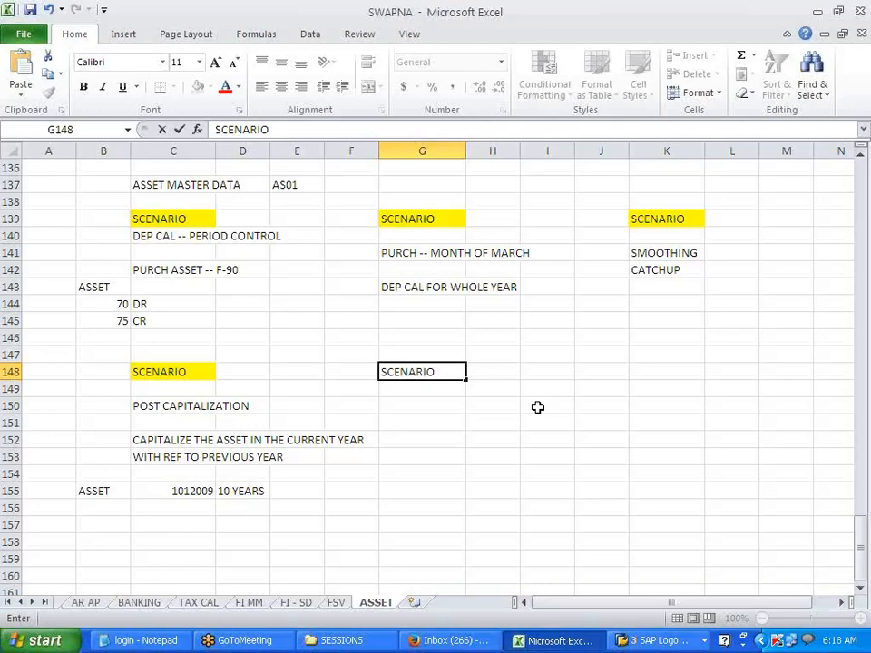
{"action": "left_click", "coordinate": [457, 497]}
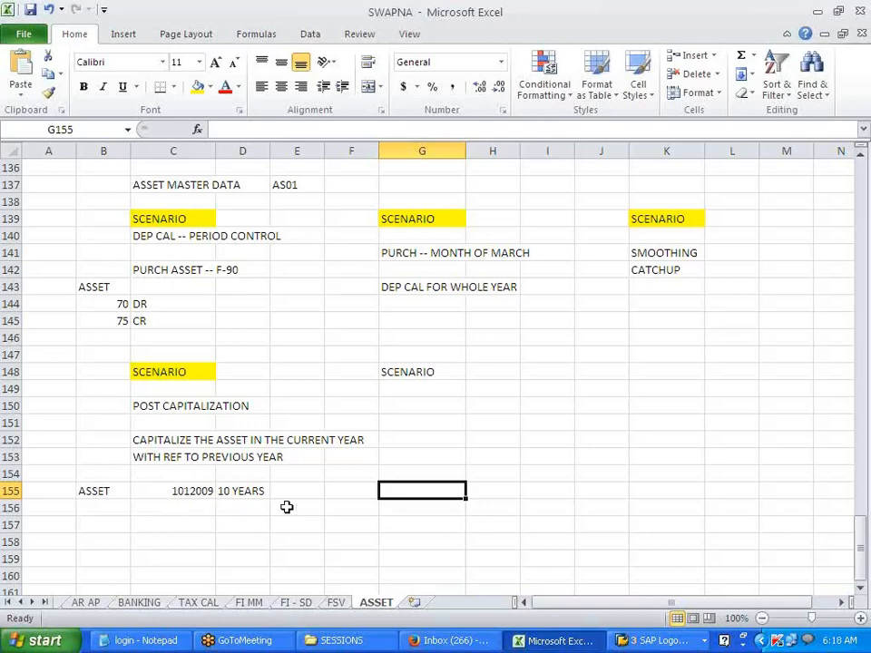
Switch to the second SAP session and display the asset values of asset 3 through transaction AS02.
{"action": "left_click", "coordinate": [671, 641]}
{"action": "left_click", "coordinate": [672, 581]}
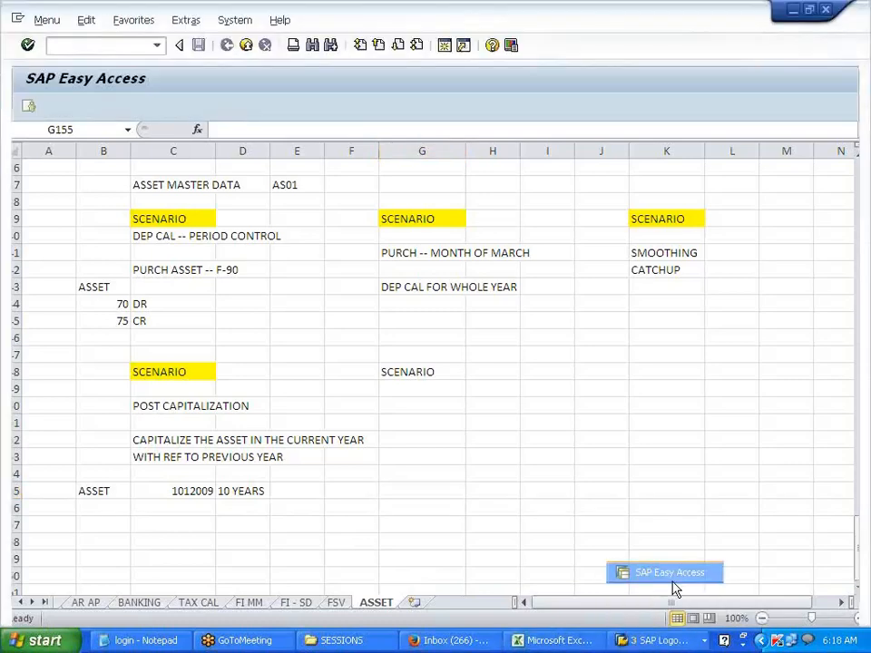
{"action": "type", "text": "6W01"}
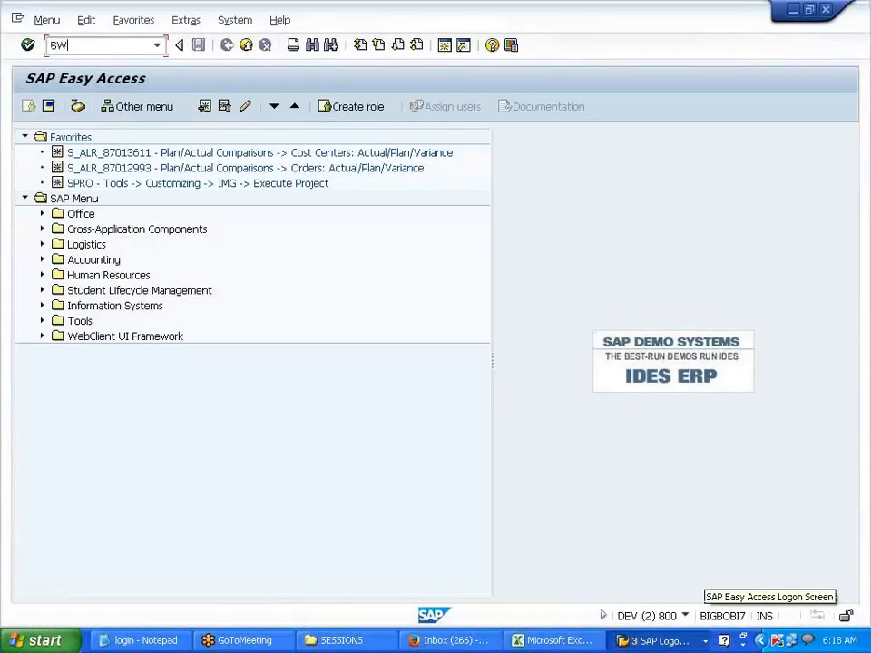
{"action": "key", "text": "Return"}
{"action": "type", "text": "AS02"}
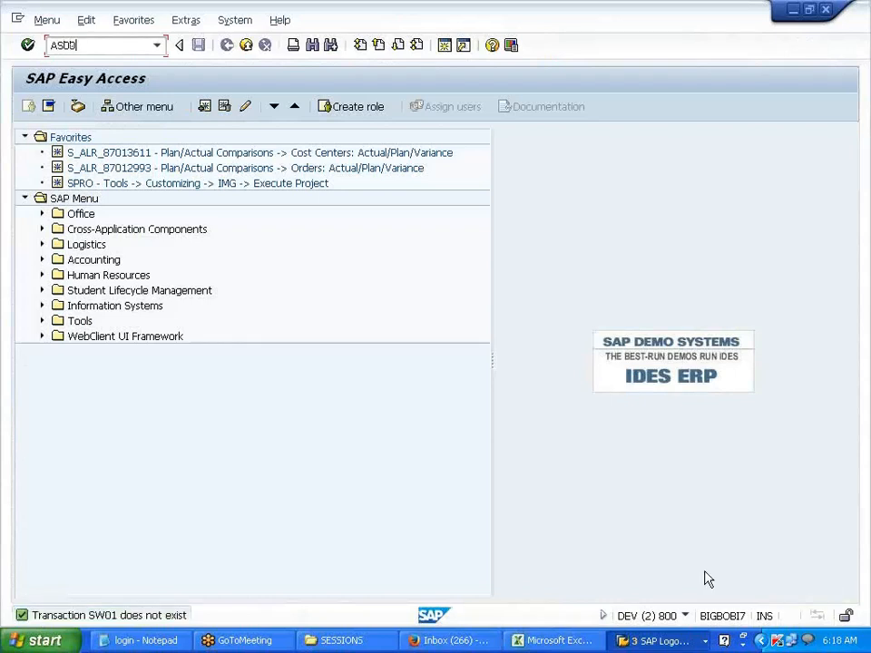
{"action": "key", "text": "Return"}
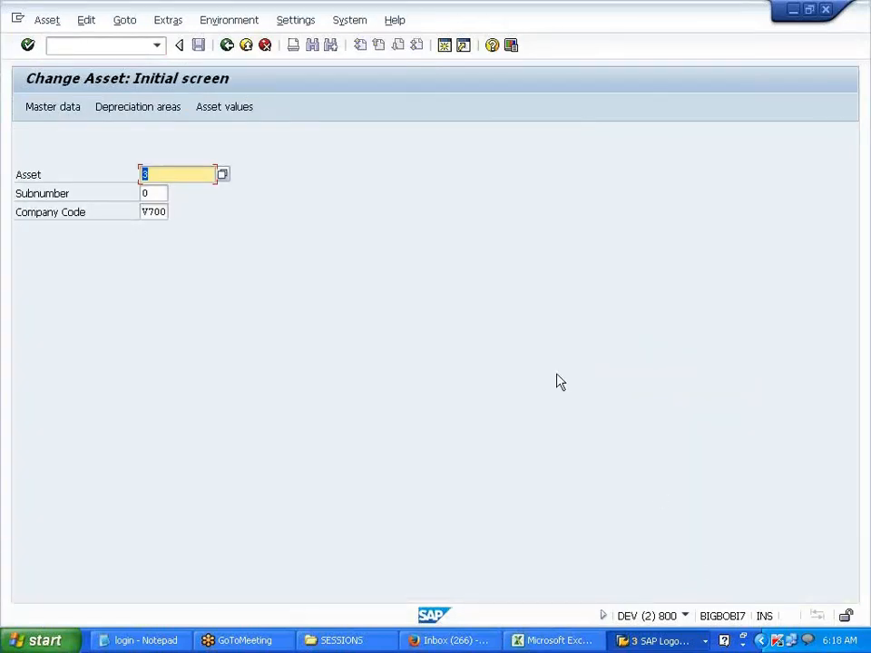
{"action": "left_click", "coordinate": [218, 113]}
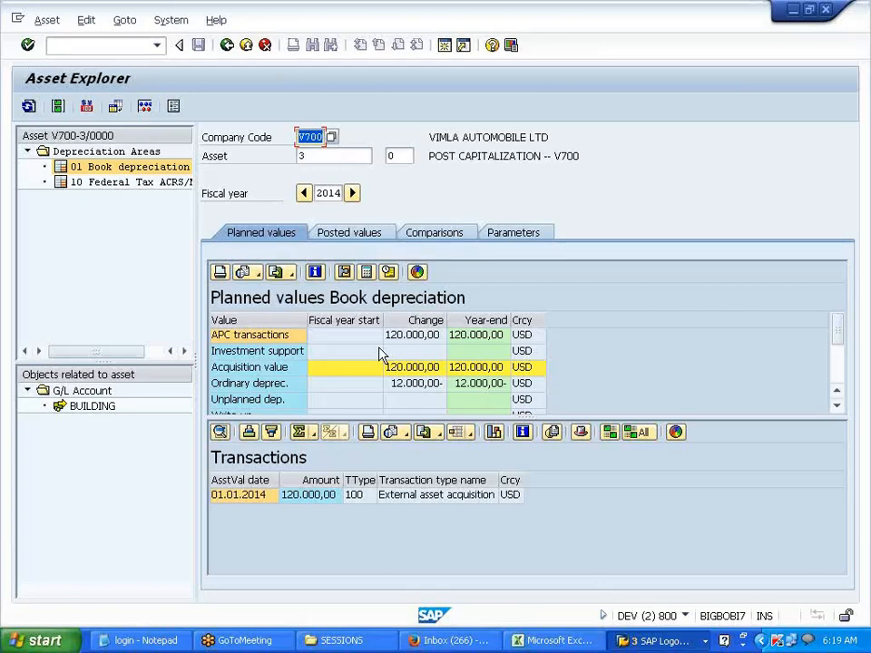
Review the 2014 to 2019 comparison of asset 3's book depreciation and return to the Change Asset initial screen.
{"action": "left_click", "coordinate": [436, 228]}
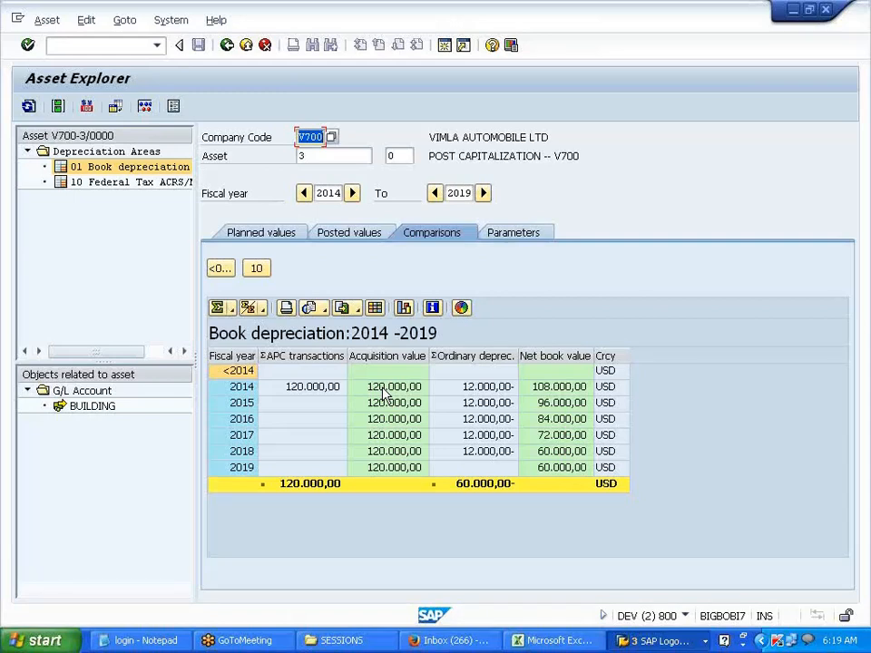
{"action": "left_click", "coordinate": [308, 155]}
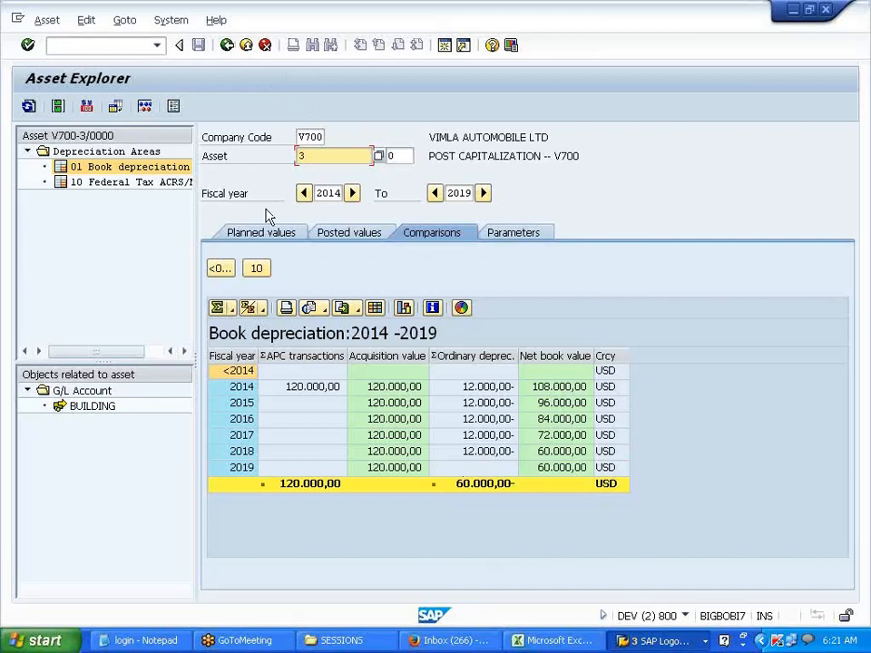
{"action": "left_click", "coordinate": [225, 49]}
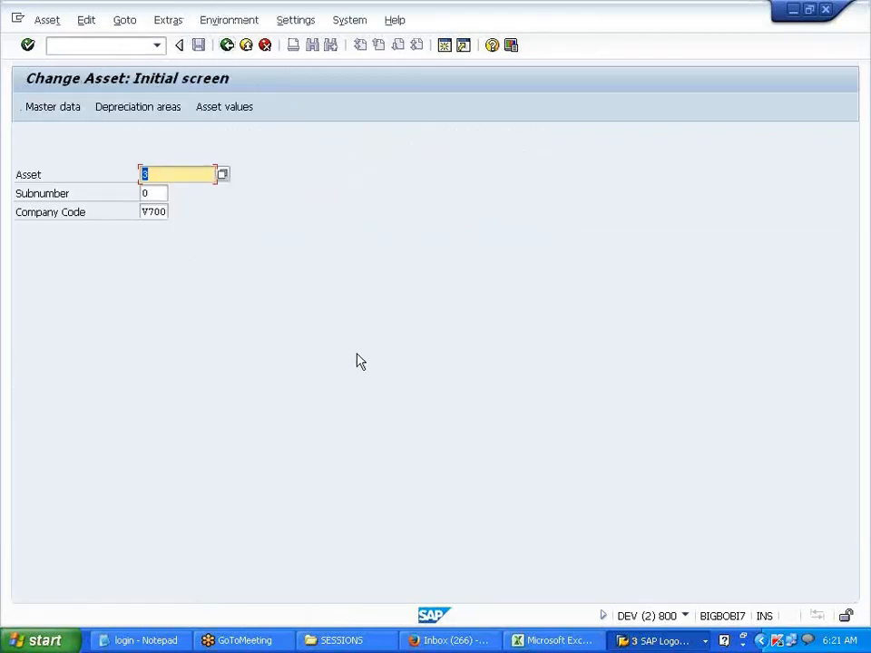
{"action": "left_click", "coordinate": [107, 45]}
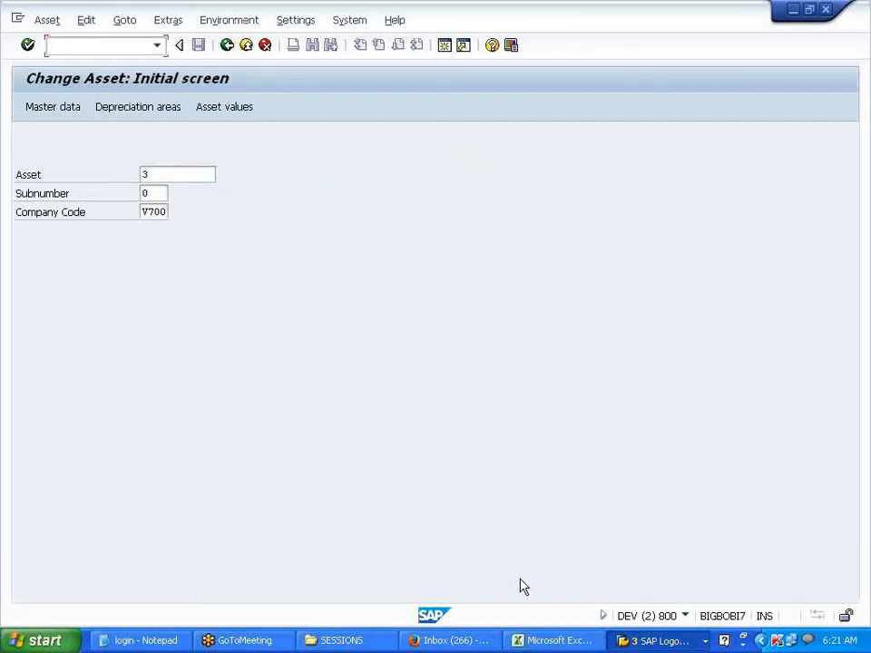
Switch to the Excel notes, move the SCENARIO heading from G148 to I148 and widen column I slightly.
{"action": "left_click", "coordinate": [549, 644]}
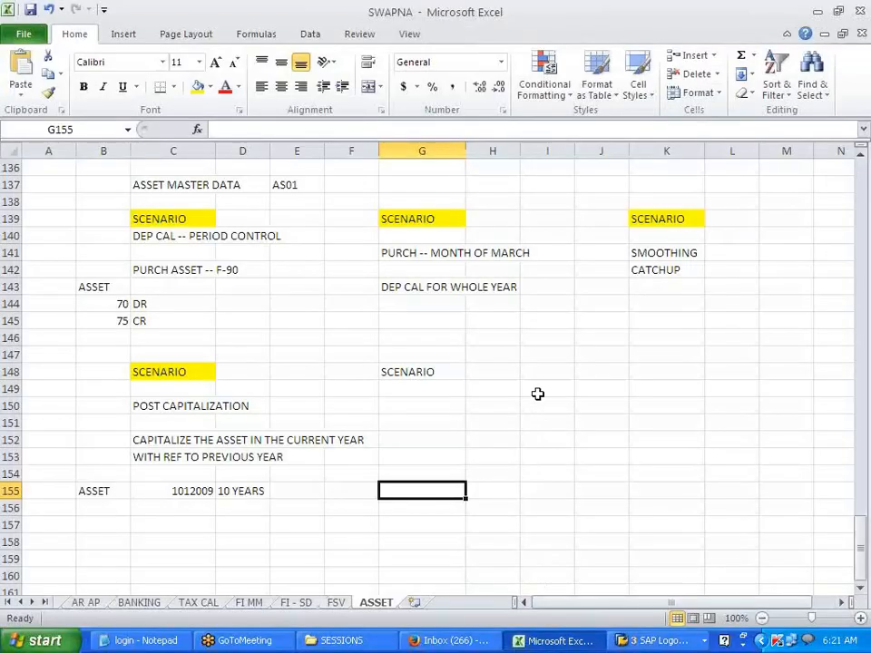
{"action": "left_click", "coordinate": [417, 375]}
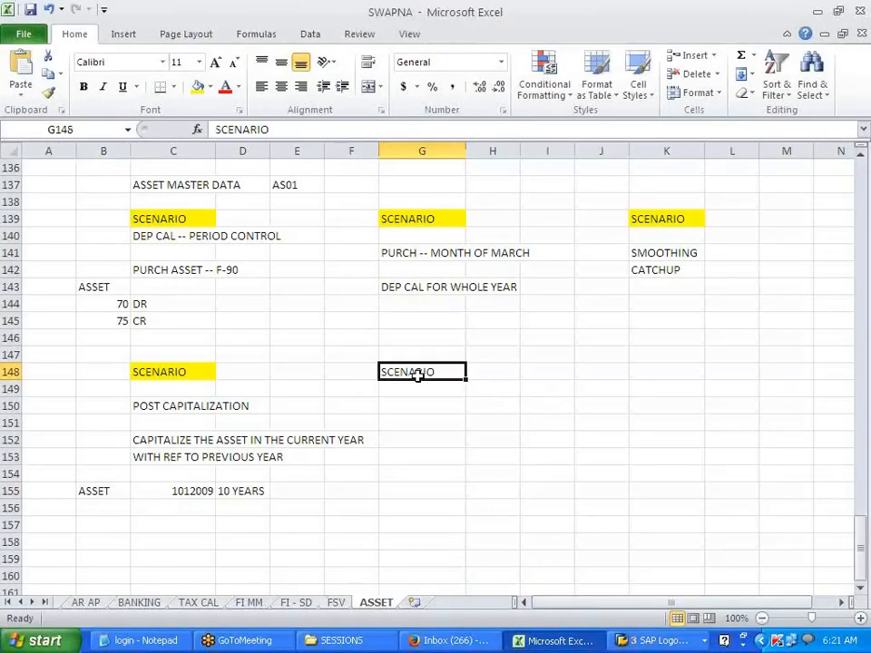
{"action": "key", "text": "ctrl+c"}
{"action": "left_click", "coordinate": [551, 373]}
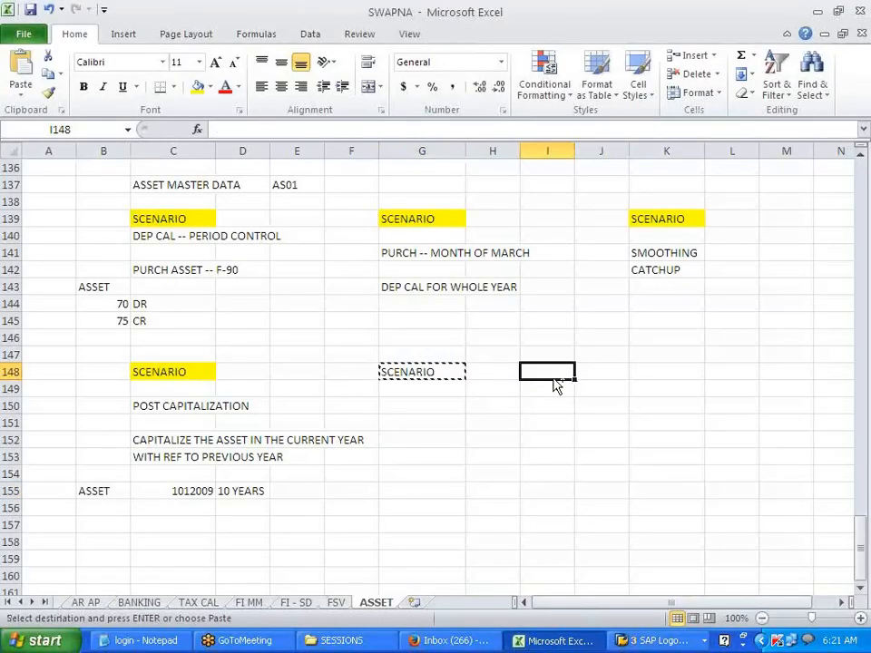
{"action": "key", "text": "Return"}
{"action": "left_click", "coordinate": [482, 504]}
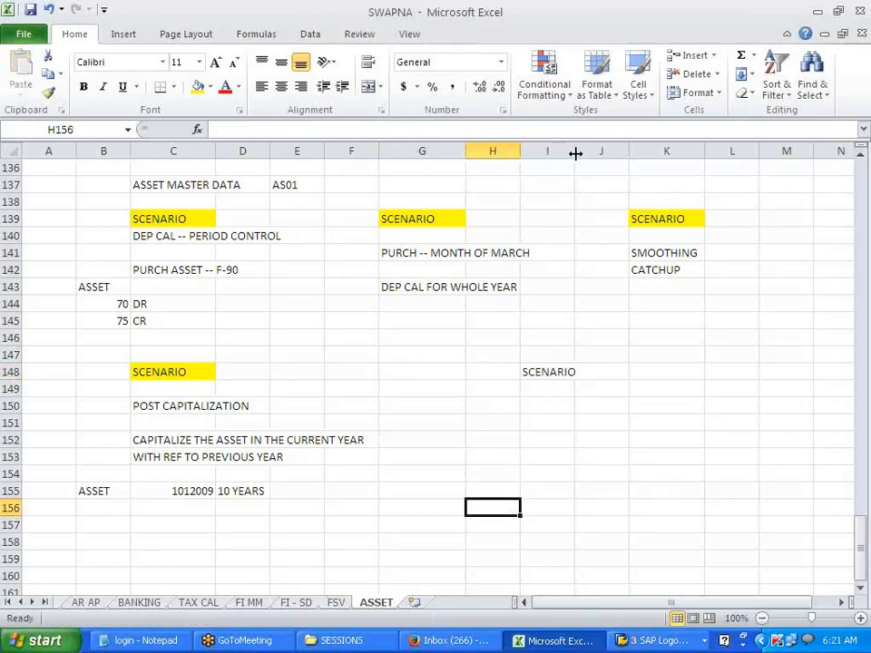
{"action": "left_click_drag", "start_coordinate": [577, 154], "coordinate": [583, 153]}
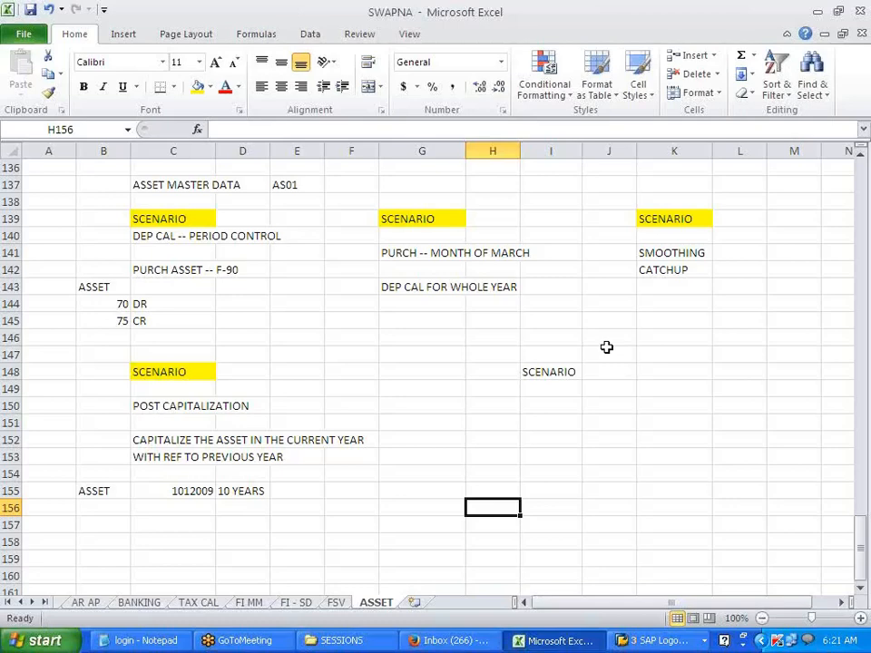
Note a sample journal entry with CHECK RECE in cell K145 and TO CUST in cell K146.
{"action": "left_click", "coordinate": [672, 321]}
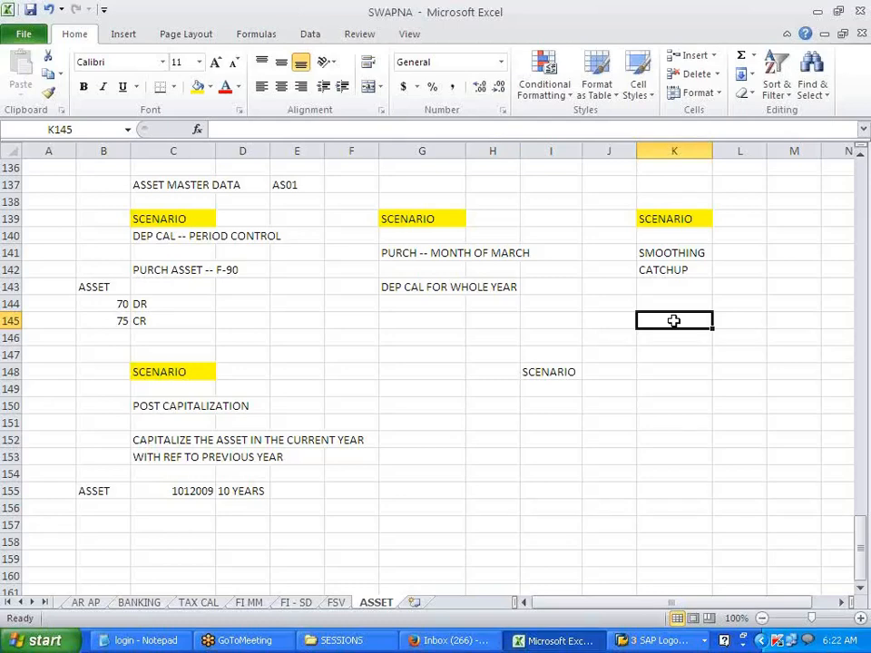
{"action": "type", "text": "CH"}
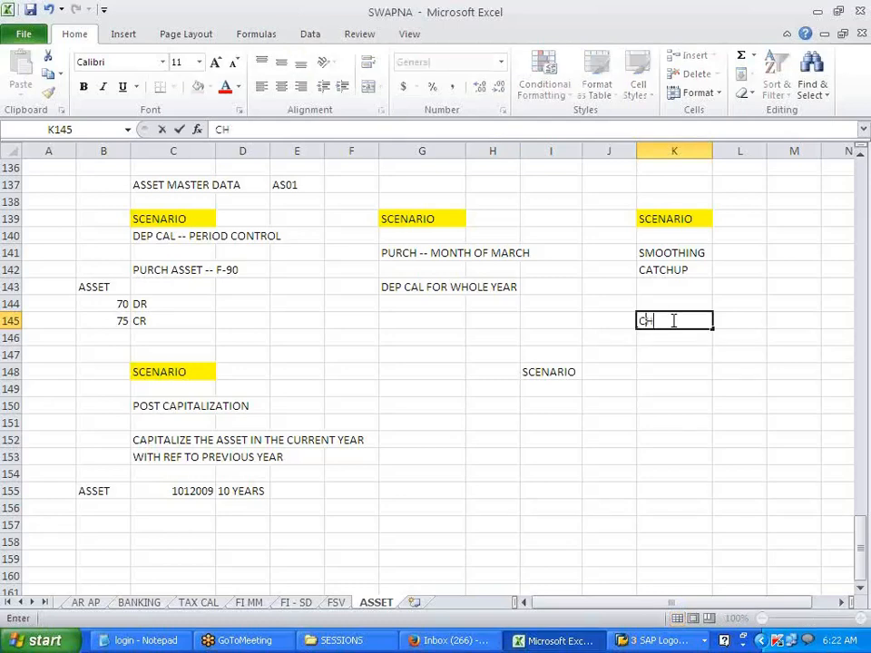
{"action": "type", "text": "ECK RE"}
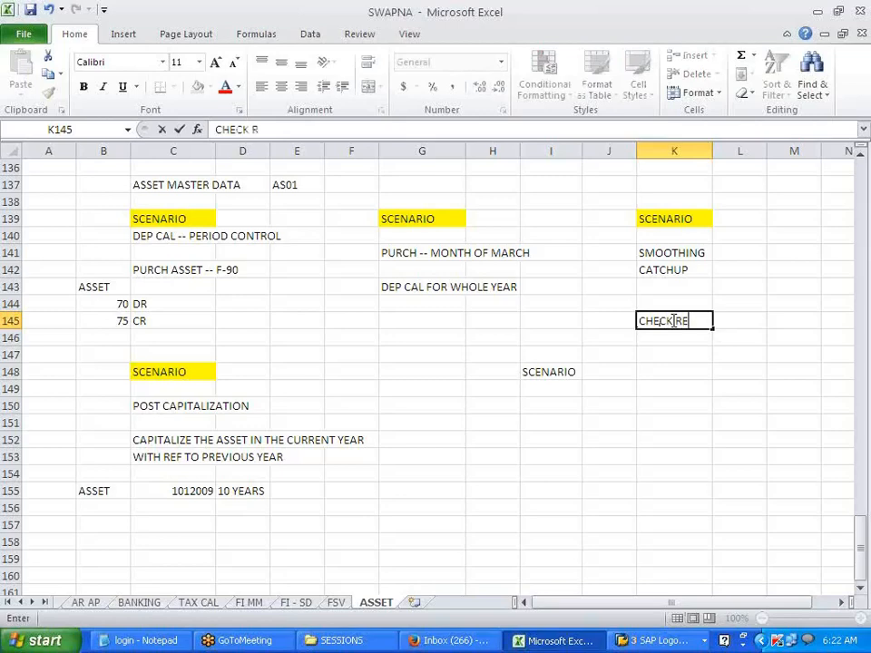
{"action": "type", "text": "CE"}
{"action": "key", "text": "Return"}
{"action": "type", "text": "TO"}
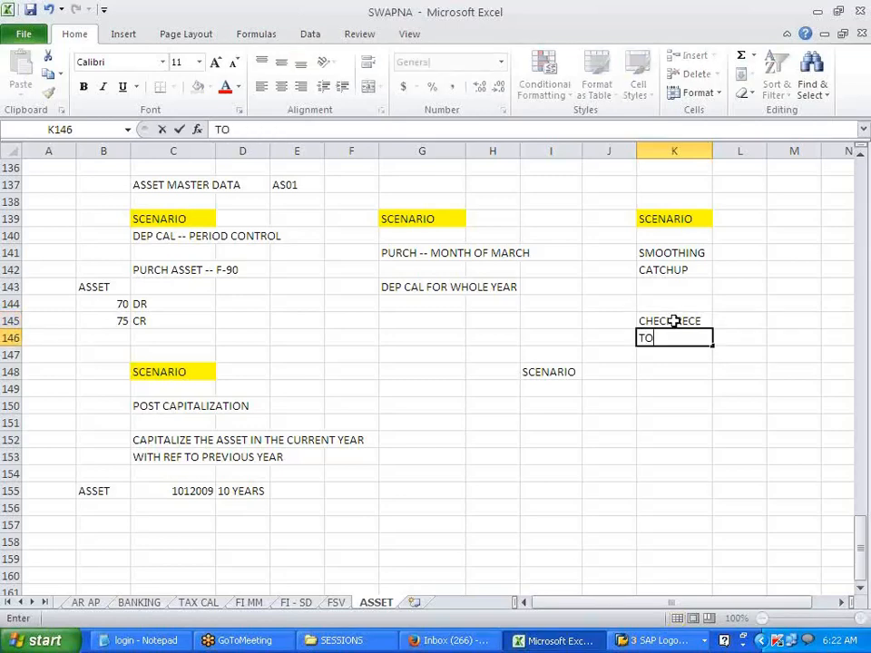
{"action": "type", "text": " CUST"}
{"action": "key", "text": "Tab"}
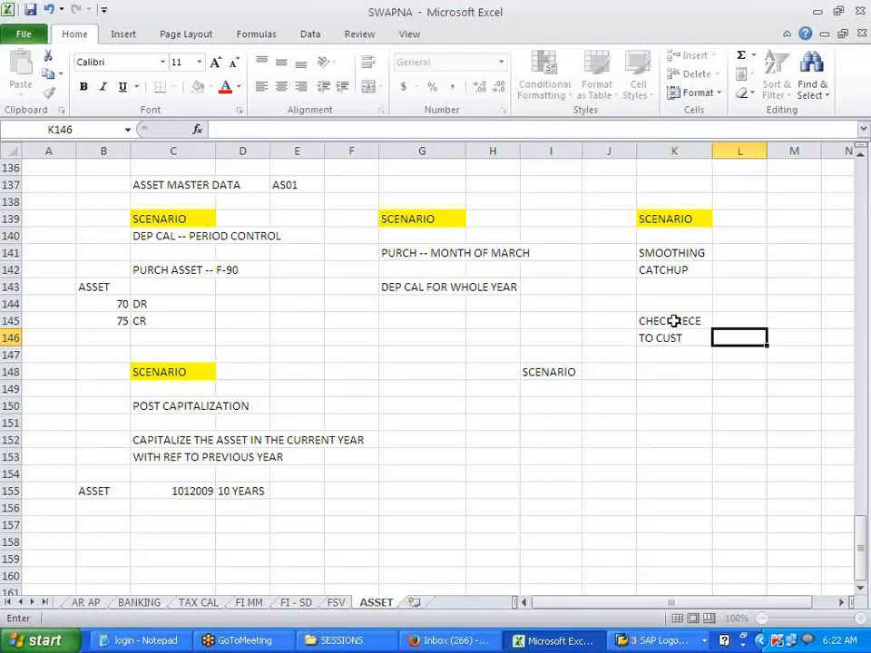
Replace the text in cell K145 with CASH.
{"action": "key", "text": "Left"}
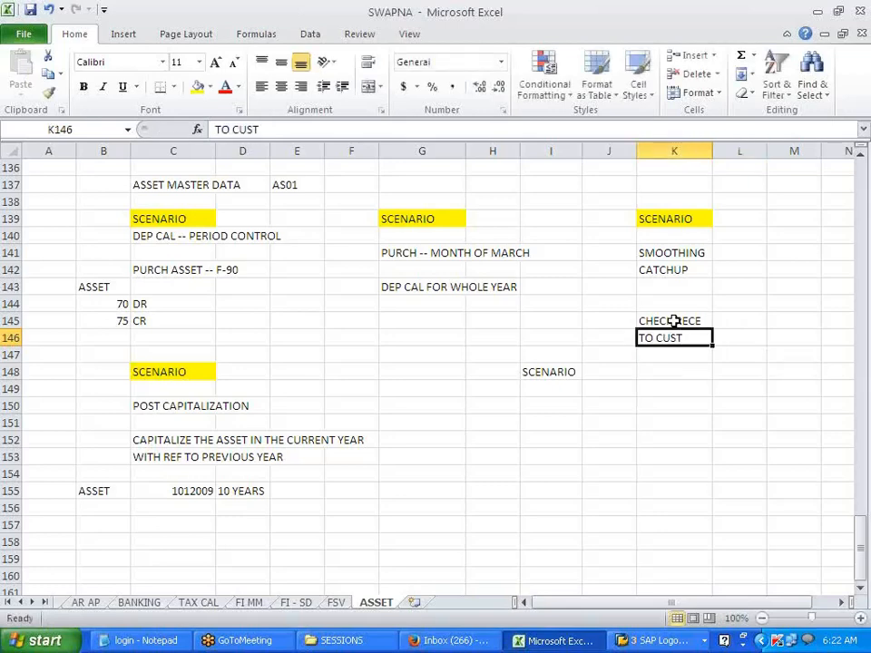
{"action": "key", "text": "Up"}
{"action": "key", "text": "Delete"}
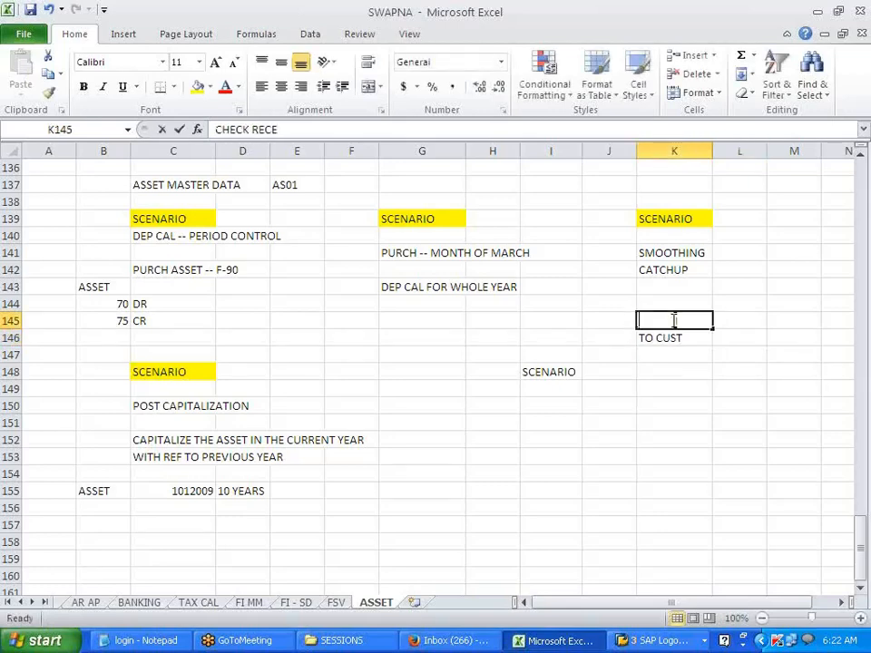
{"action": "type", "text": "CASH"}
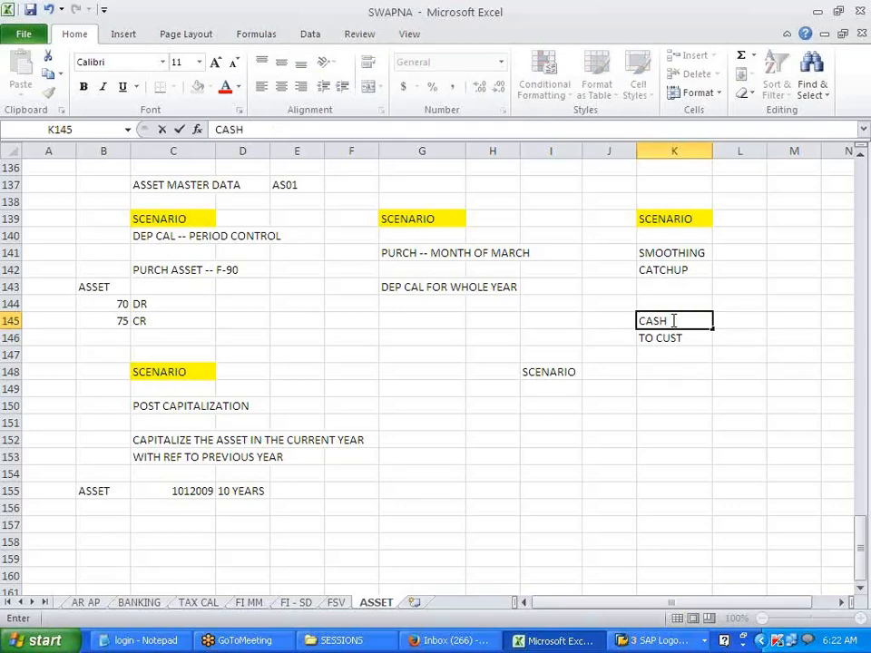
Note a second sample journal entry with BANK in cell M145 and TO CASH in cell M146.
{"action": "key", "text": "Right"}
{"action": "key", "text": "Right"}
{"action": "key", "text": "Left"}
{"action": "key", "text": "Right"}
{"action": "type", "text": "BANK"}
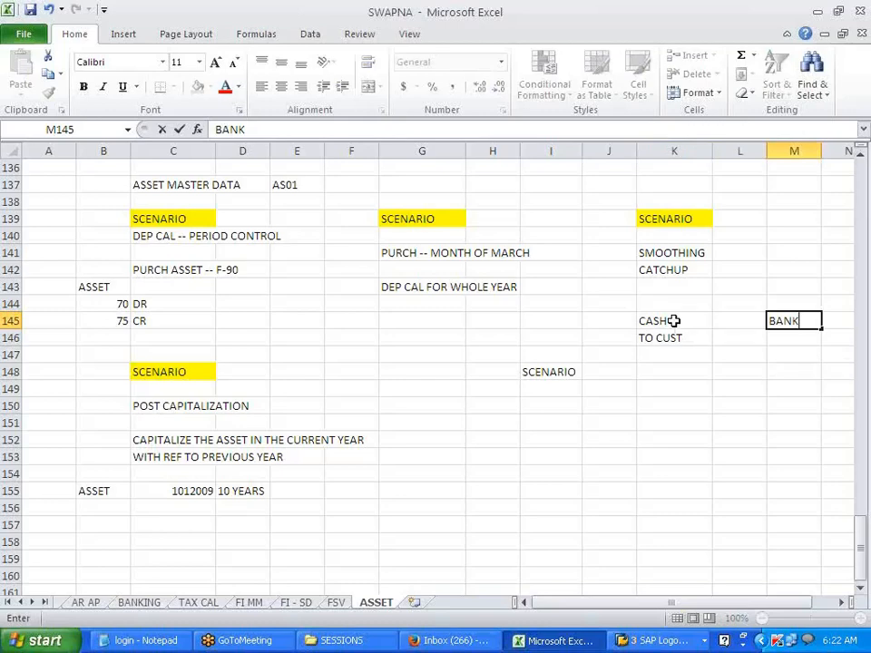
{"action": "key", "text": "Return"}
{"action": "type", "text": "TO"}
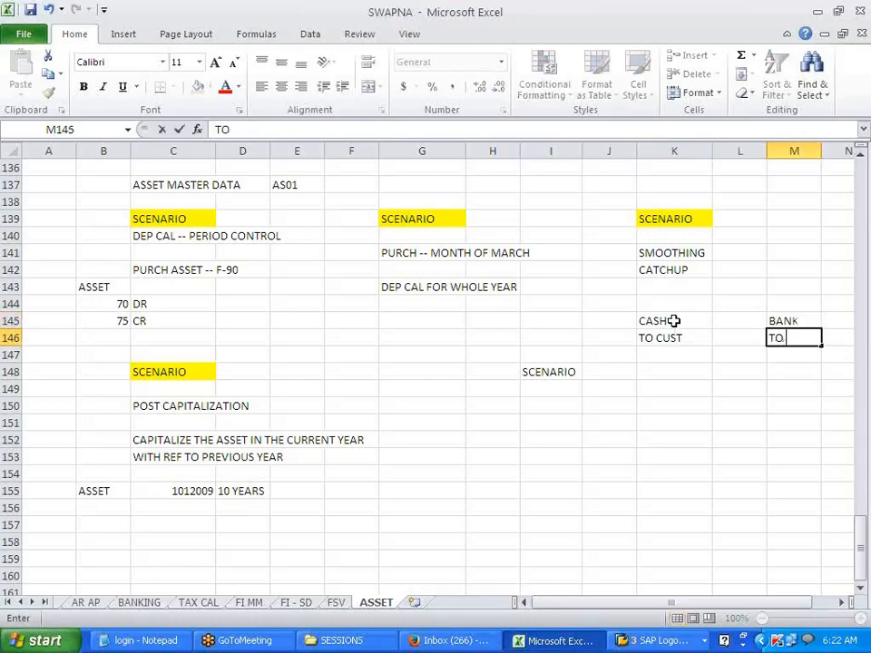
{"action": "type", "text": " CASH"}
{"action": "left_click", "coordinate": [740, 424]}
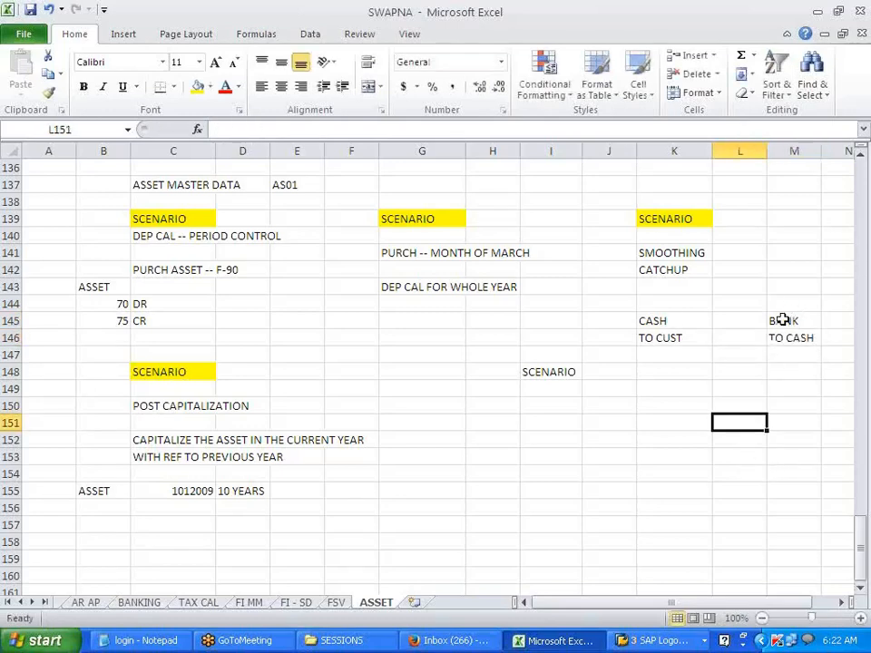
Compare the customer receipt entry in K145:K146 with the bank deposit entry in M145:M146.
{"action": "left_click", "coordinate": [678, 321]}
{"action": "left_click", "coordinate": [797, 336]}
{"action": "left_click", "coordinate": [789, 319]}
{"action": "left_click", "coordinate": [659, 338]}
{"action": "left_click", "coordinate": [785, 321]}
{"action": "left_click", "coordinate": [666, 334]}
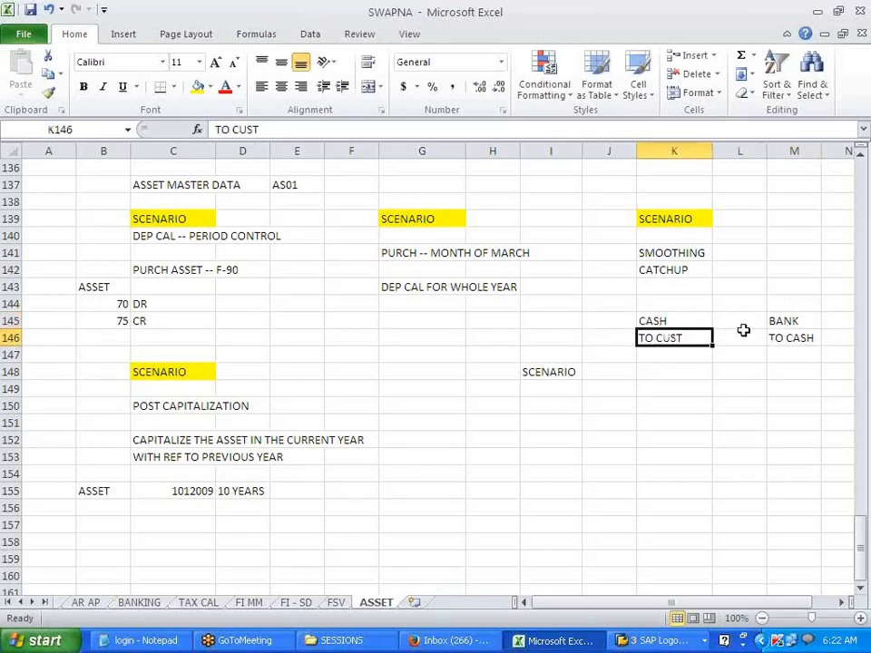
{"action": "left_click", "coordinate": [787, 321]}
{"action": "left_click", "coordinate": [661, 339]}
{"action": "left_click", "coordinate": [783, 321]}
{"action": "left_click", "coordinate": [682, 338]}
{"action": "left_click", "coordinate": [798, 323]}
{"action": "left_click", "coordinate": [691, 342]}
{"action": "left_click", "coordinate": [777, 321]}
{"action": "left_click", "coordinate": [667, 337]}
Clear the sample journal entries from the range K145:M146.
{"action": "left_click", "coordinate": [672, 323]}
{"action": "left_click_drag", "start_coordinate": [715, 324], "coordinate": [786, 329]}
{"action": "key", "text": "Delete"}
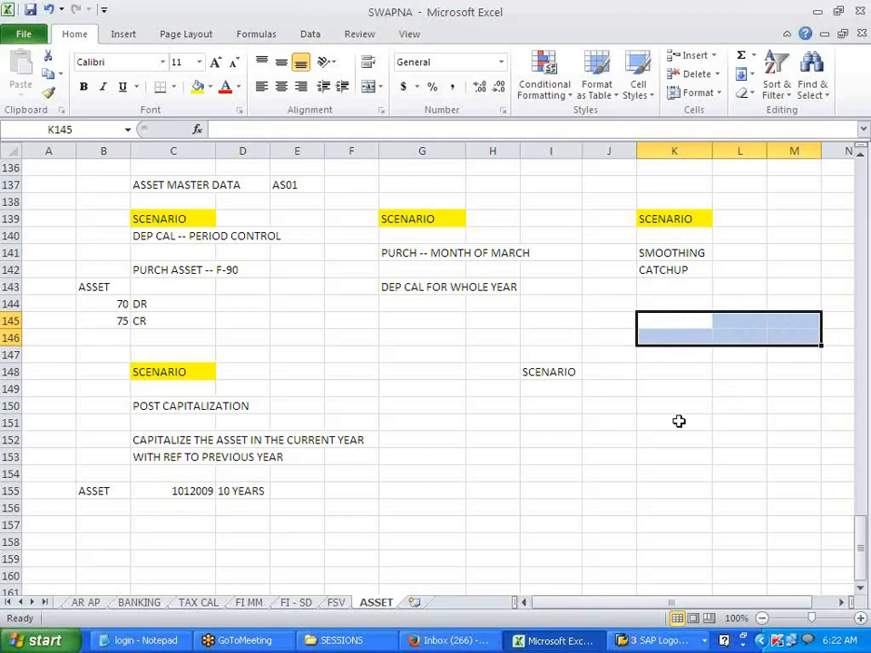
{"action": "left_click", "coordinate": [678, 420]}
Fill the SCENARIO heading in I148 with yellow and enter USEFU LIFE in cell I150.
{"action": "left_click", "coordinate": [568, 371]}
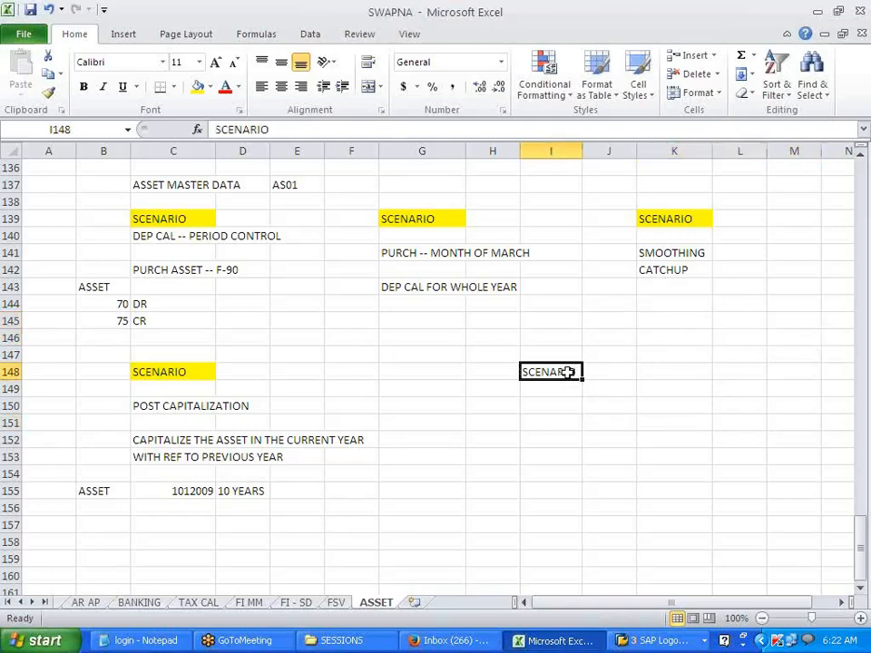
{"action": "left_click", "coordinate": [197, 86]}
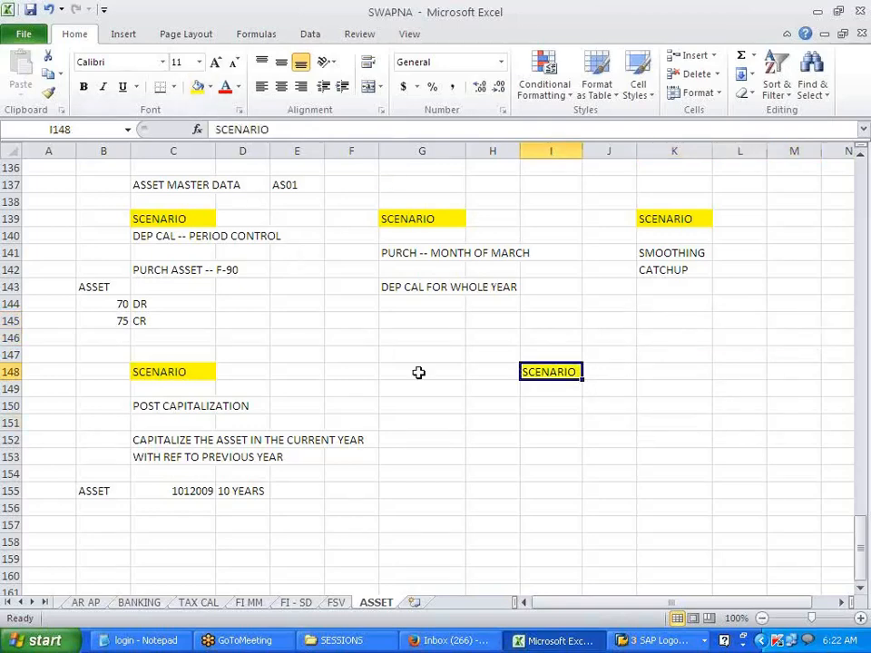
{"action": "left_click", "coordinate": [553, 388]}
{"action": "left_click", "coordinate": [548, 404]}
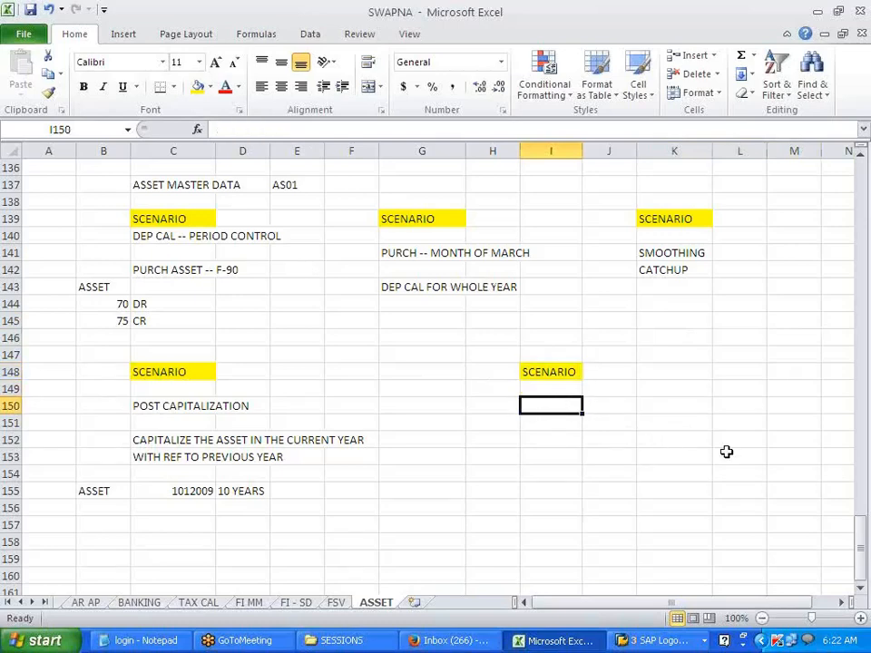
{"action": "type", "text": "USEFUL"}
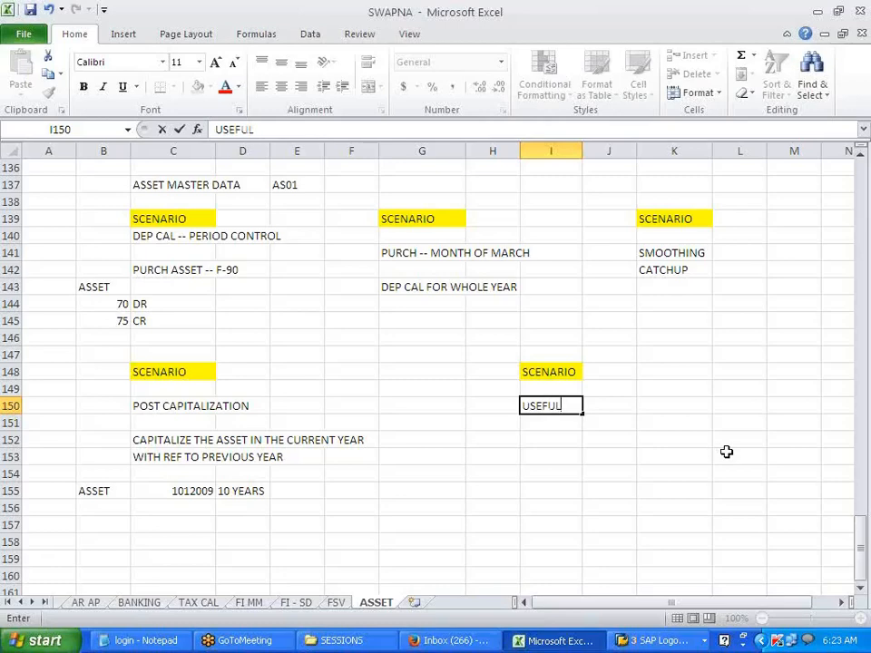
{"action": "type", "text": "LIFE"}
{"action": "left_click", "coordinate": [556, 406]}
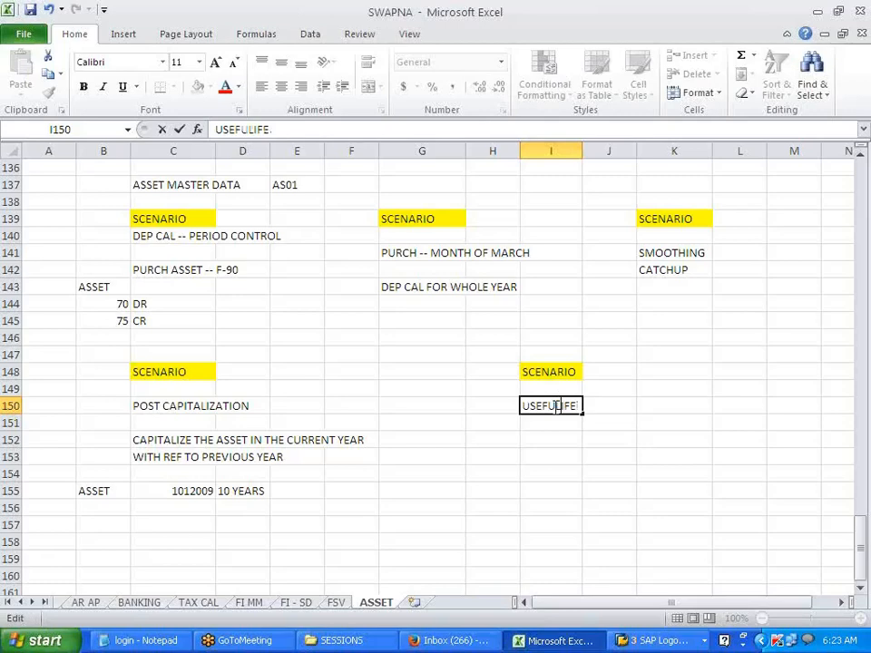
{"action": "left_click", "coordinate": [579, 443]}
{"action": "left_click", "coordinate": [681, 468]}
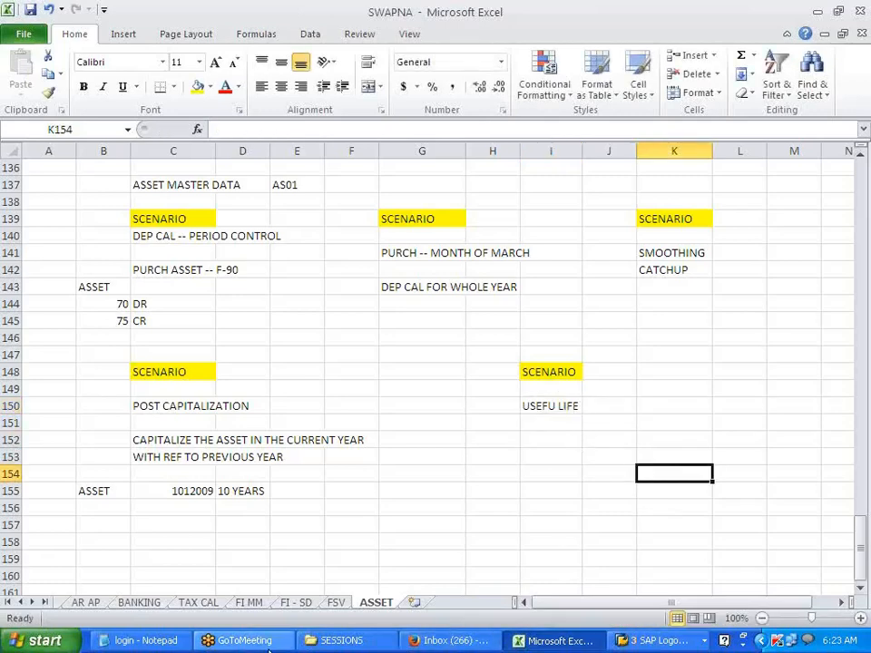
Switch to the SAP Easy Access session and start a new asset through AS01 with class VBS in company code V700.
{"action": "left_click", "coordinate": [641, 640]}
{"action": "left_click", "coordinate": [657, 595]}
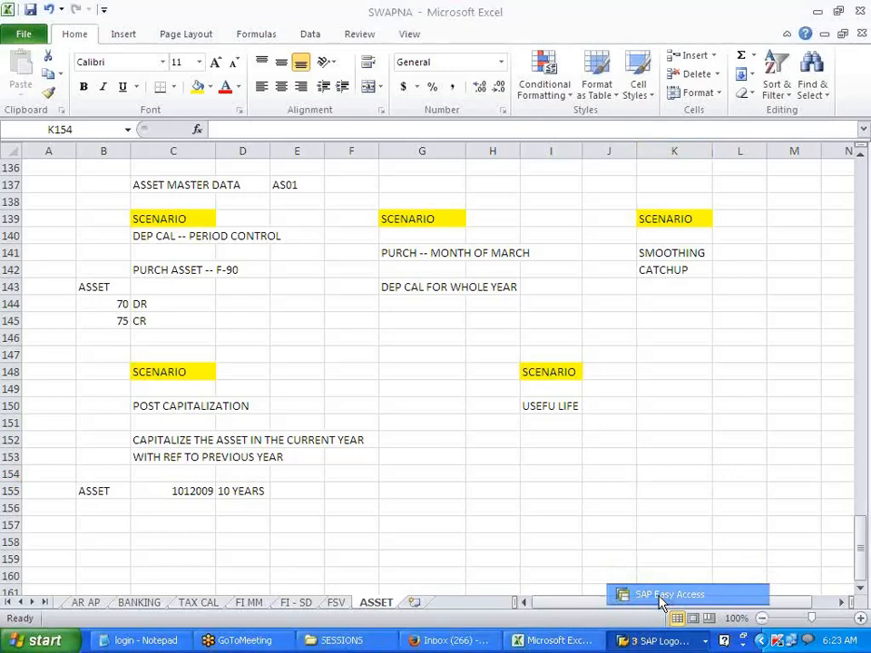
{"action": "left_click", "coordinate": [131, 47]}
{"action": "type", "text": "/NAS01"}
{"action": "key", "text": "Return"}
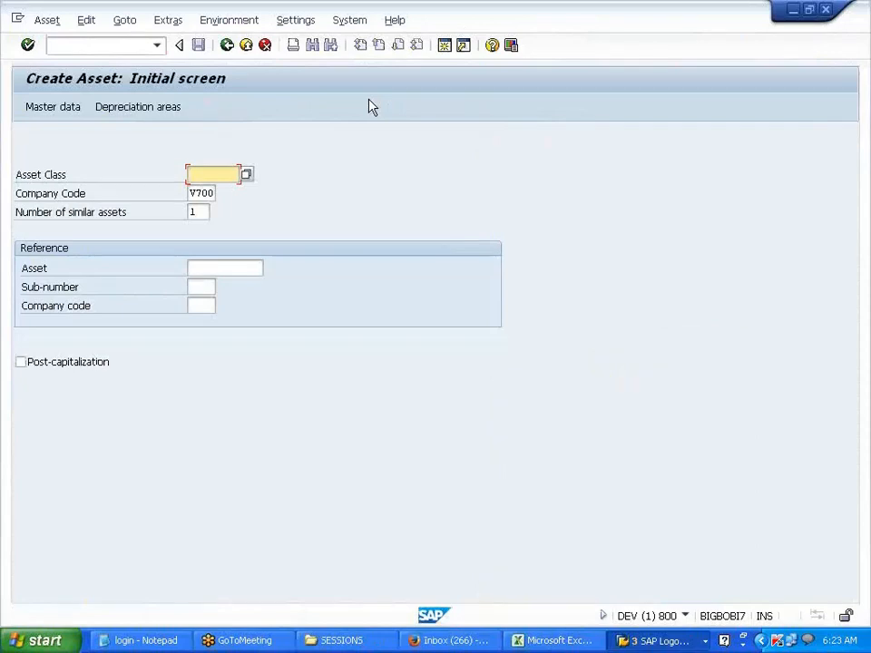
{"action": "type", "text": "V"}
{"action": "left_click", "coordinate": [224, 191]}
{"action": "key", "text": "Return"}
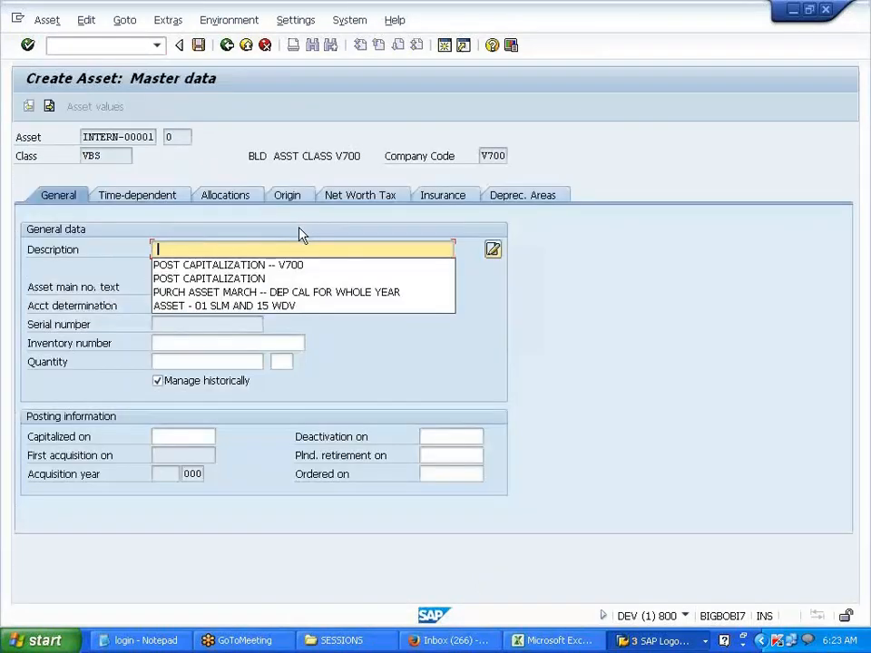
Enter USEFUL LIFE OF ASSET -V700 as the new asset's description.
{"action": "left_click", "coordinate": [235, 246]}
{"action": "type", "text": "USEFUL LIFE OF ASSET 0 V"}
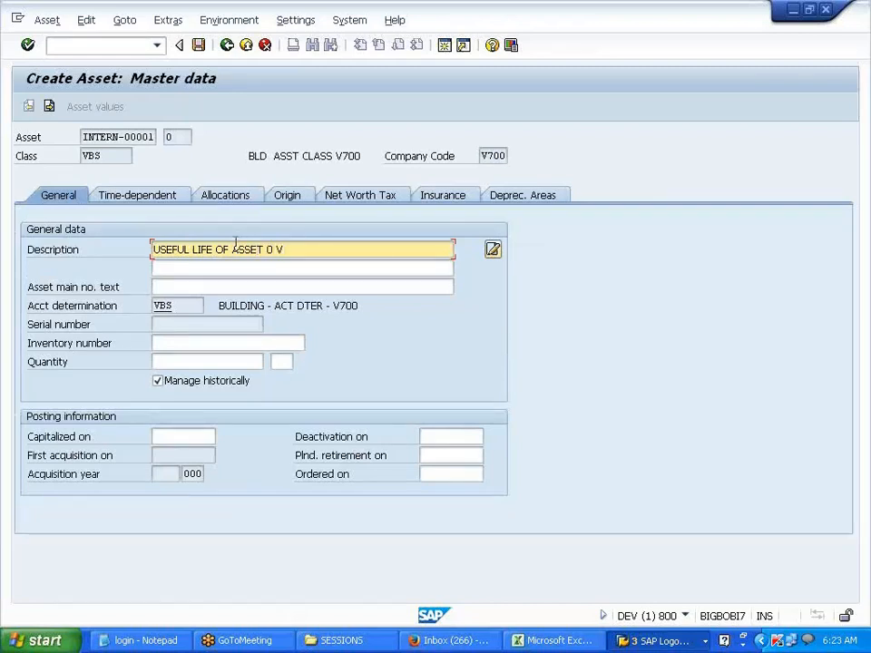
{"action": "type", "text": "700"}
{"action": "key", "text": "BackSpace"}
{"action": "key", "text": "BackSpace"}
{"action": "key", "text": "BackSpace"}
{"action": "key", "text": "BackSpace"}
{"action": "key", "text": "BackSpace"}
{"action": "key", "text": "BackSpace"}
{"action": "type", "text": "-V700"}
{"action": "left_click", "coordinate": [194, 439]}
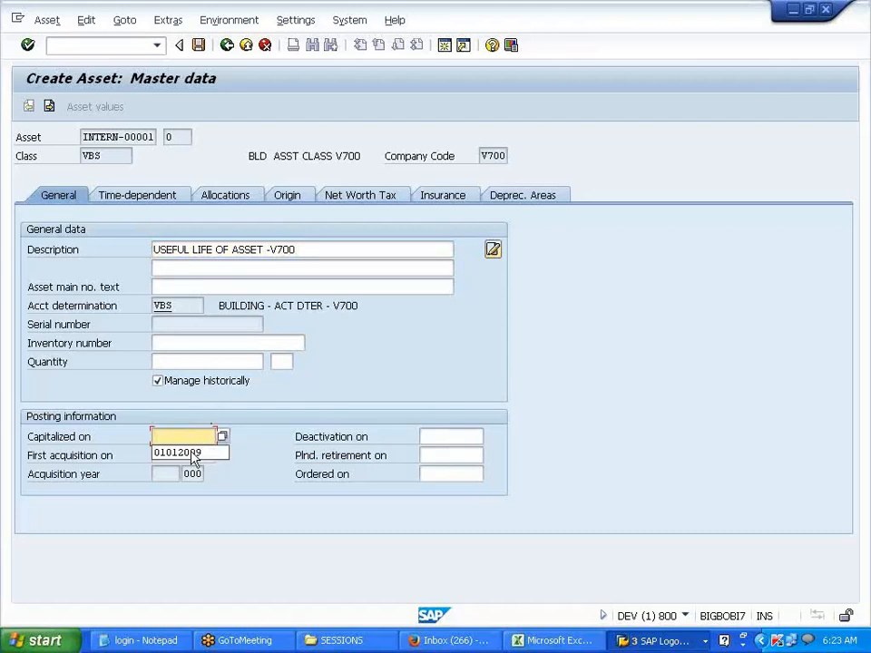
{"action": "left_click", "coordinate": [194, 453]}
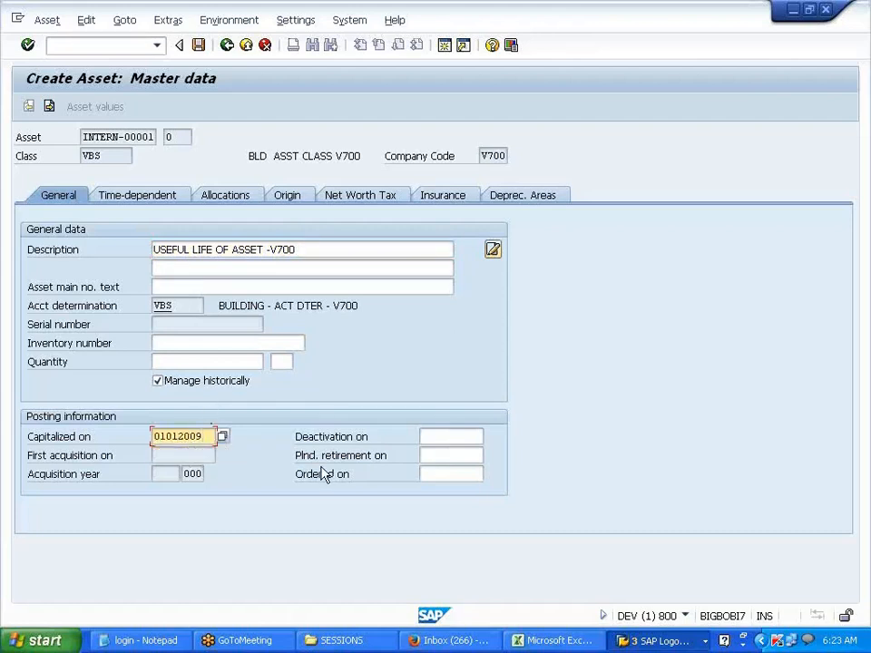
{"action": "key", "text": "Return"}
{"action": "key", "text": "BackSpace"}
{"action": "key", "text": "BackSpace"}
{"action": "key", "text": "BackSpace"}
{"action": "key", "text": "BackSpace"}
{"action": "key", "text": "BackSpace"}
{"action": "key", "text": "BackSpace"}
{"action": "key", "text": "BackSpace"}
{"action": "key", "text": "BackSpace"}
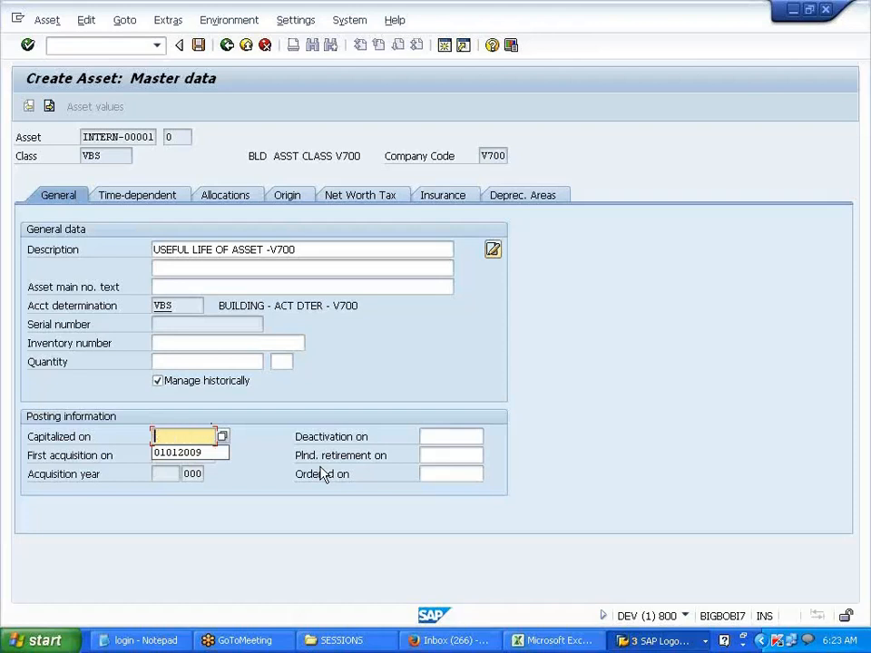
Assign business area V701 in the new asset's time-dependent data.
{"action": "left_click", "coordinate": [166, 266]}
{"action": "left_click", "coordinate": [167, 194]}
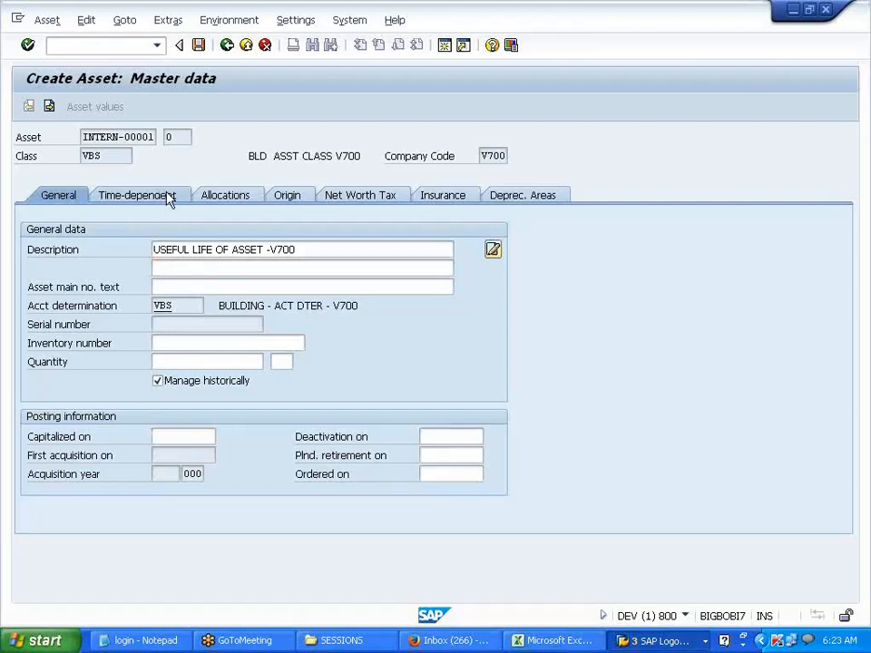
{"action": "left_click", "coordinate": [181, 265]}
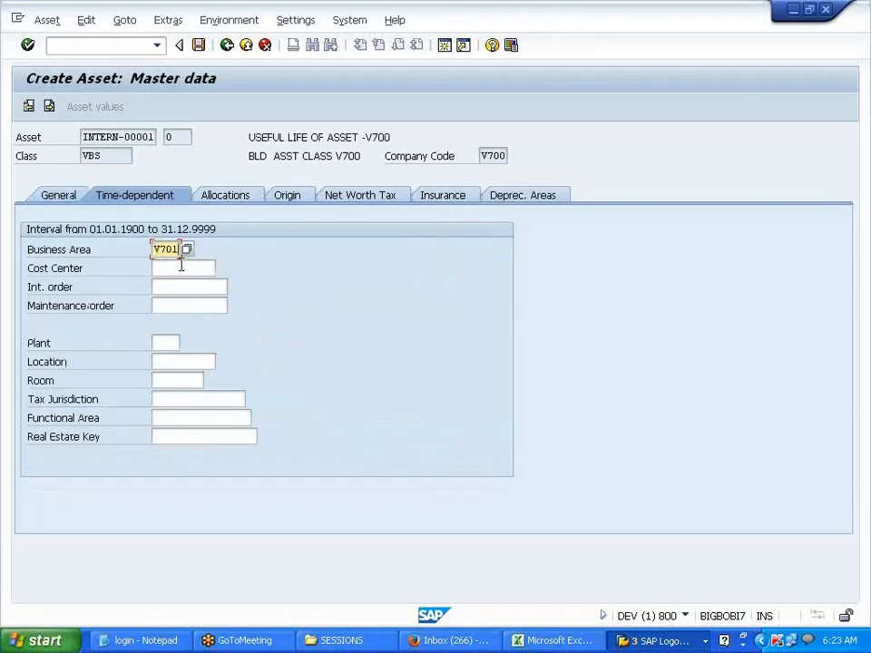
Set the book depreciation key to USL and the useful life to 20 for both depreciation areas, and save the asset.
{"action": "left_click", "coordinate": [537, 194]}
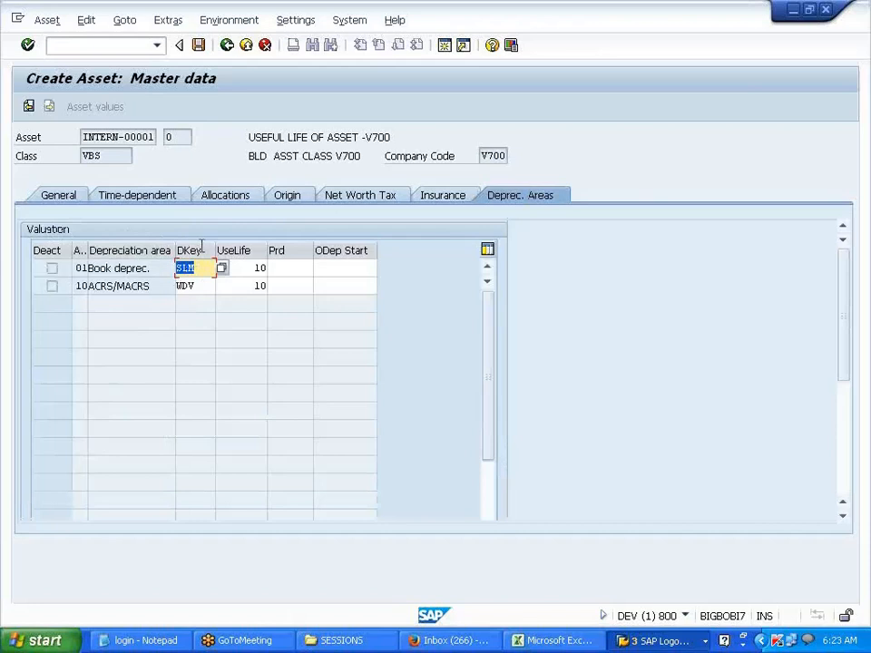
{"action": "key", "text": "Delete"}
{"action": "type", "text": "USL"}
{"action": "key", "text": "Tab"}
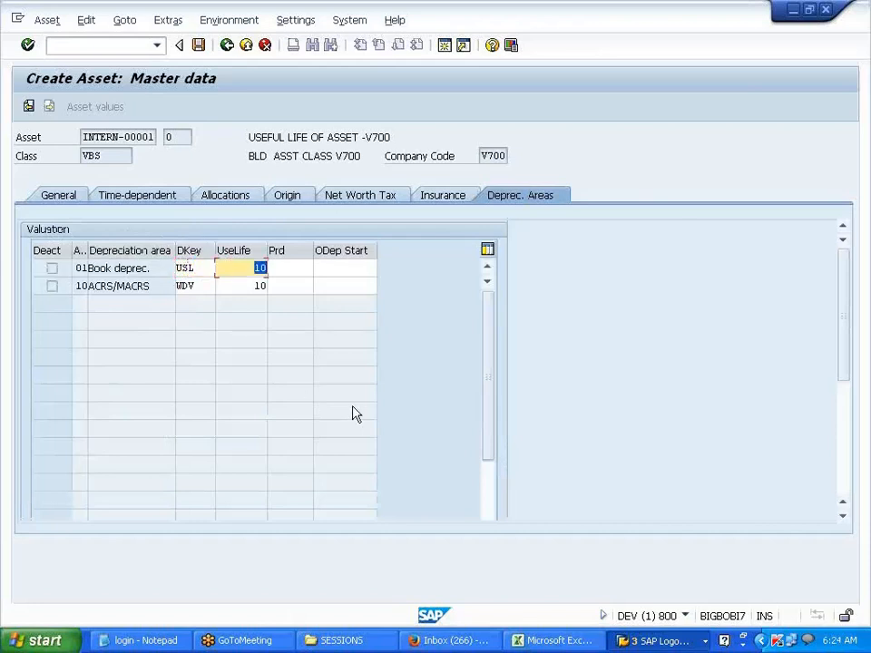
{"action": "type", "text": "2"}
{"action": "key", "text": "Down"}
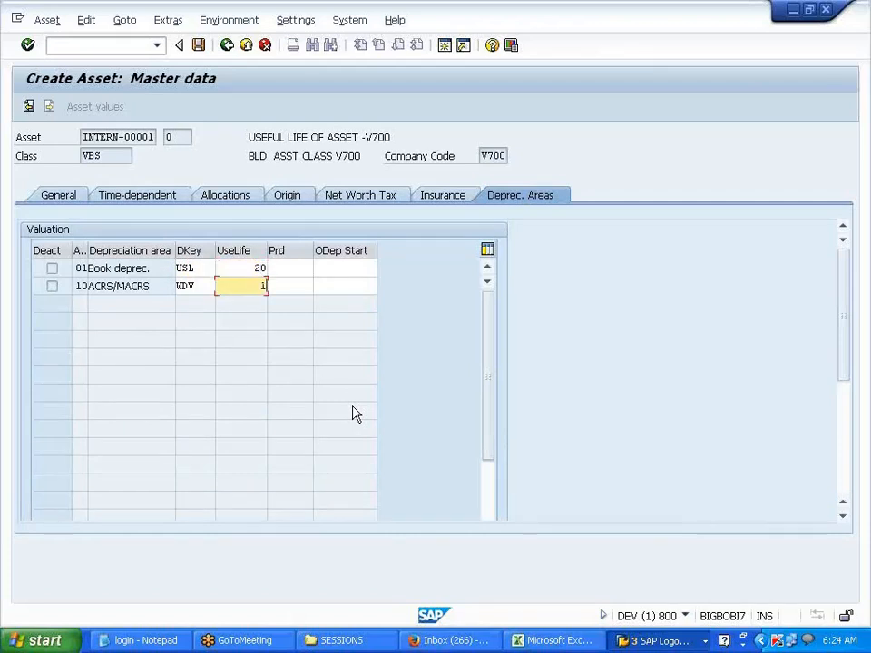
{"action": "type", "text": "20"}
{"action": "key", "text": "Return"}
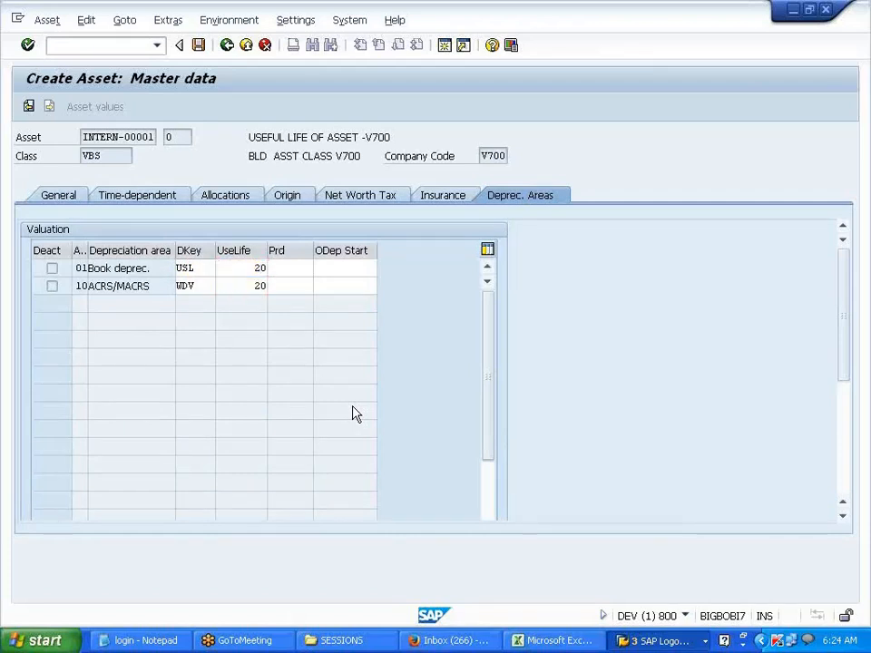
{"action": "left_click", "coordinate": [200, 46]}
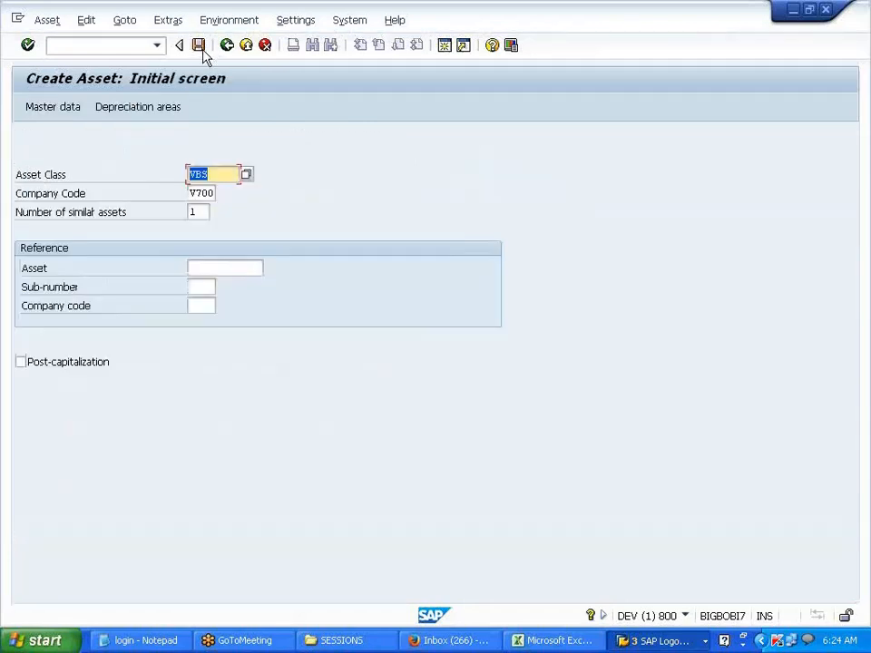
Open transaction F-90 and set both the document date and the posting date to 01.01.2014.
{"action": "left_click", "coordinate": [83, 43]}
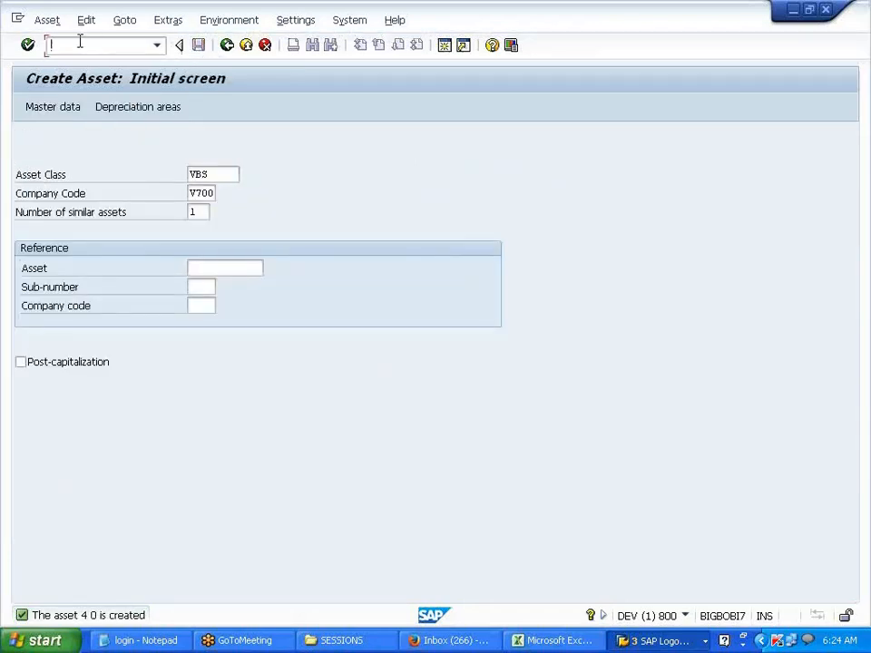
{"action": "type", "text": "/NF-90"}
{"action": "key", "text": "Return"}
{"action": "left_click", "coordinate": [149, 136]}
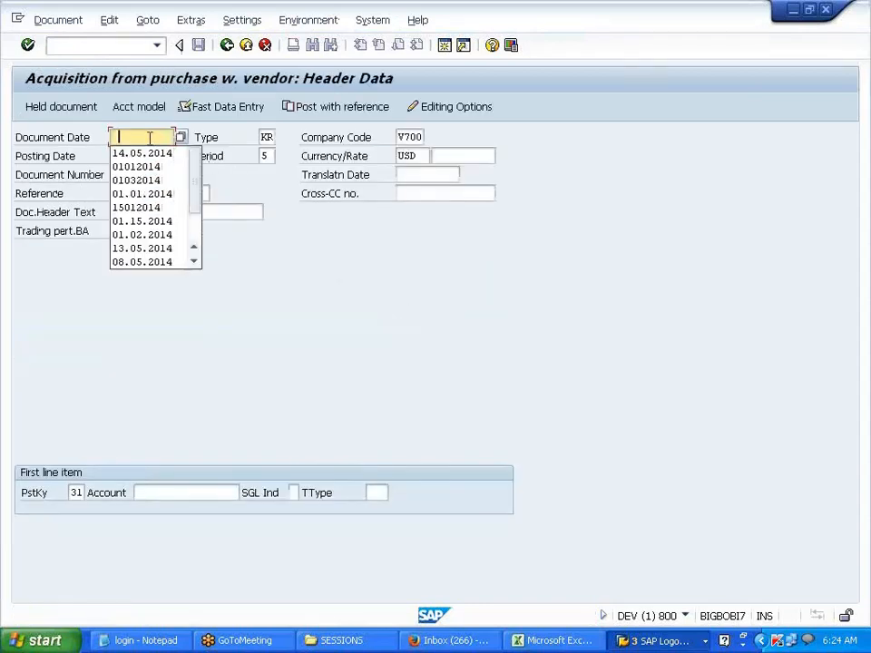
{"action": "left_click", "coordinate": [152, 172]}
{"action": "key", "text": "Tab"}
{"action": "key", "text": "Tab"}
{"action": "key", "text": "Tab"}
{"action": "key", "text": "Delete"}
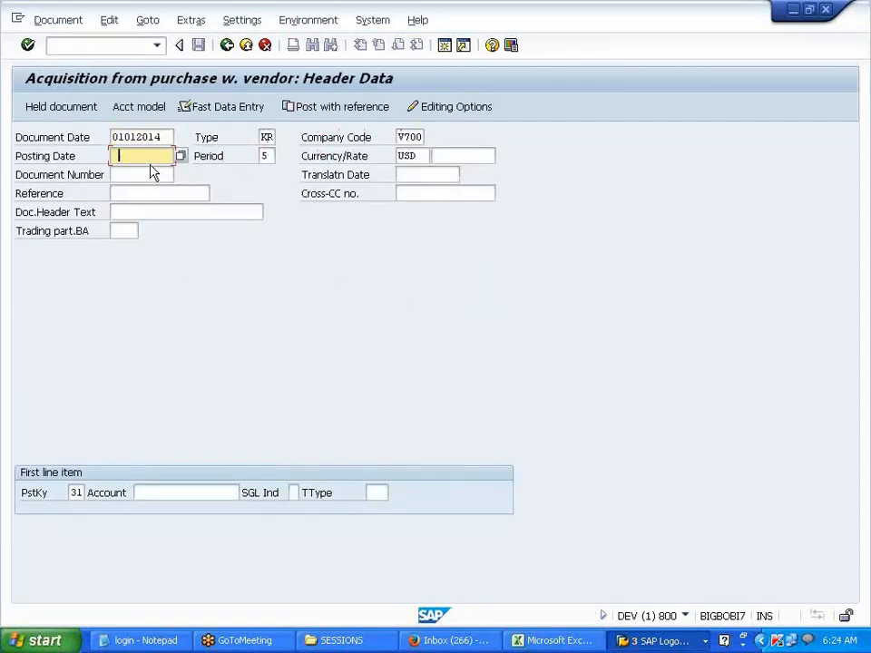
{"action": "left_click", "coordinate": [146, 172]}
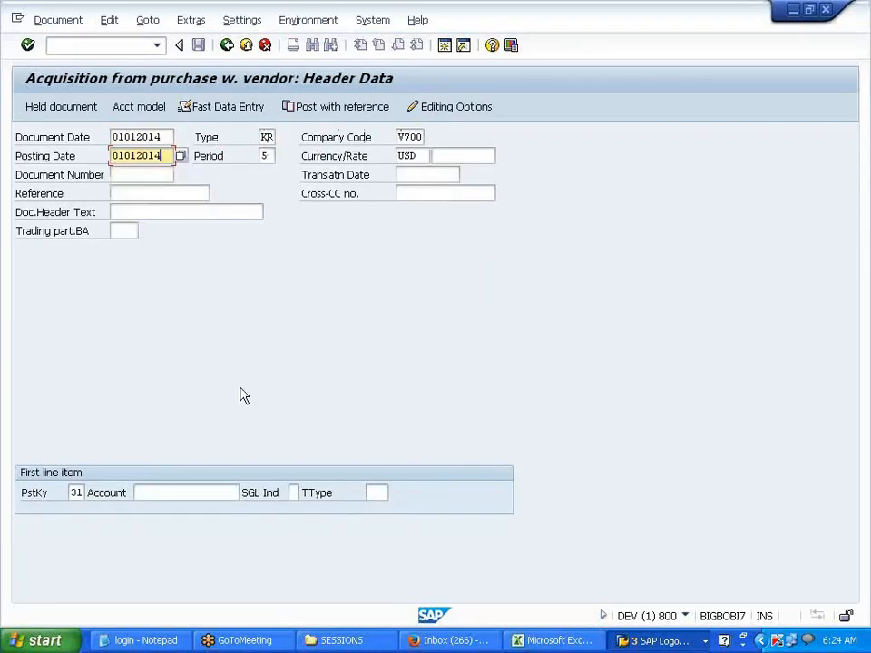
Pick the vendor account for the first line item with posting key 31 and enter 120000 as its amount.
{"action": "left_click", "coordinate": [220, 492]}
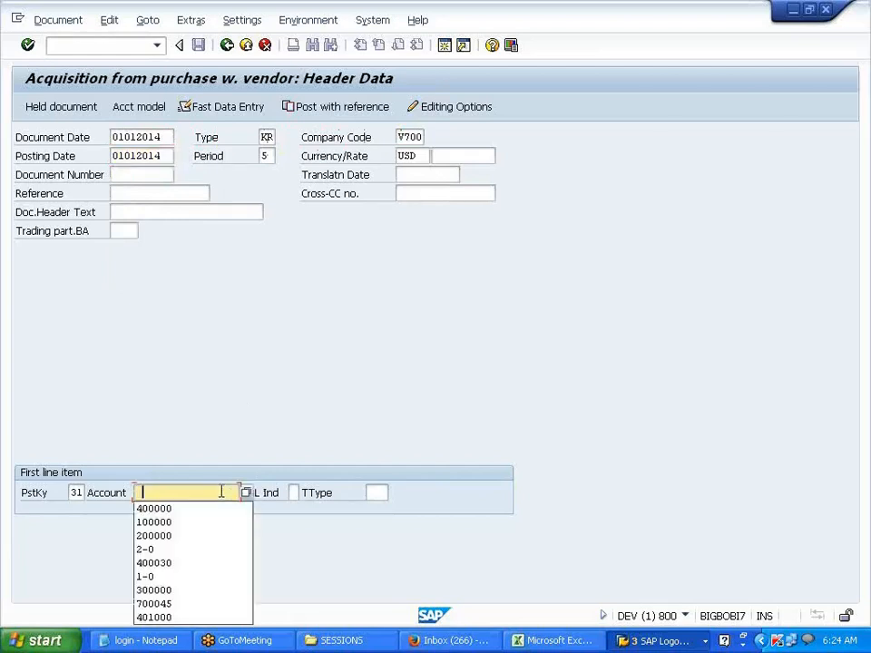
{"action": "left_click", "coordinate": [204, 563]}
{"action": "key", "text": "Return"}
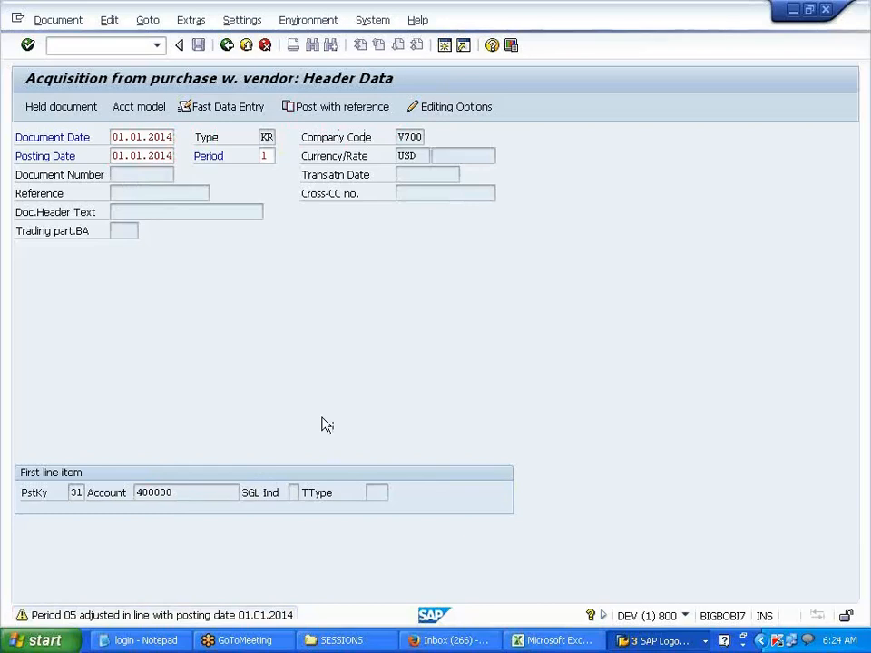
{"action": "key", "text": "Return"}
{"action": "left_click", "coordinate": [163, 242]}
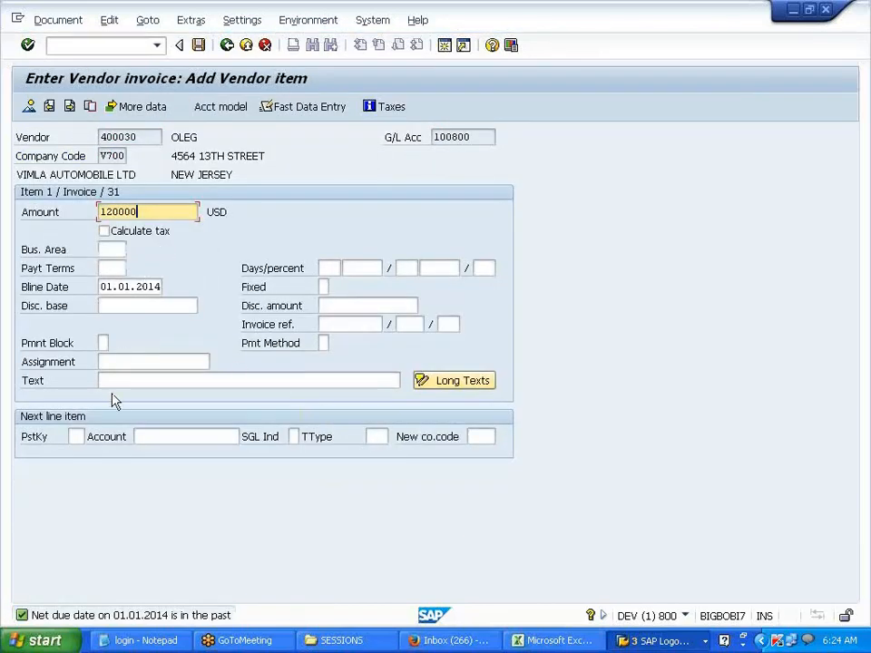
Add the next line item with posting key 70, asset 4-0 and transaction type 100.
{"action": "left_click", "coordinate": [76, 436]}
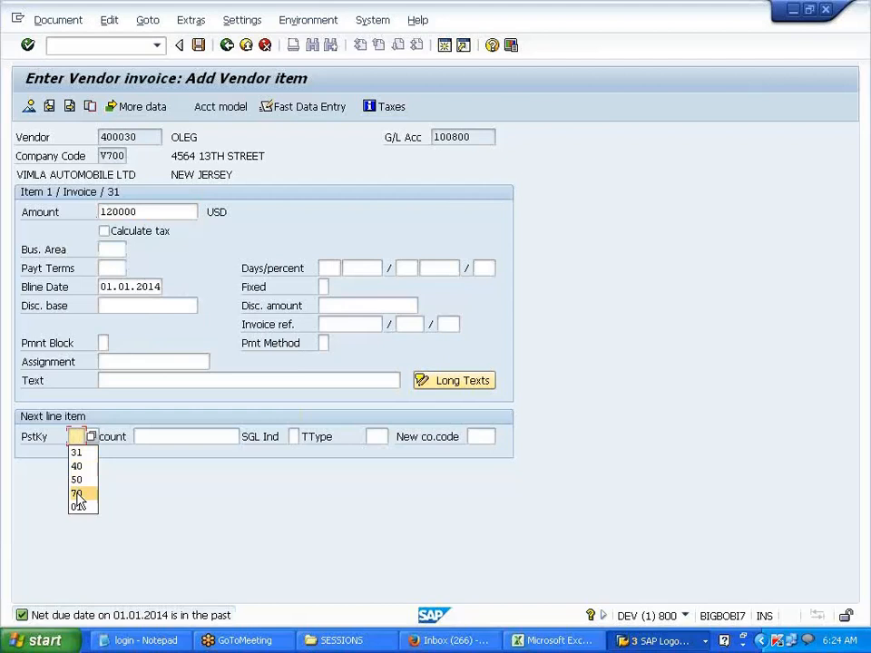
{"action": "left_click", "coordinate": [77, 494]}
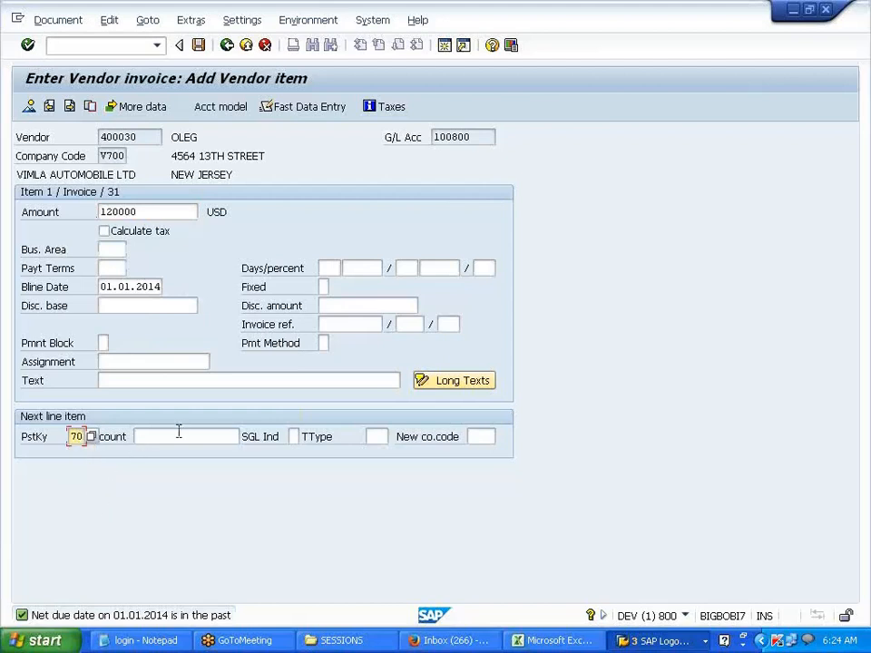
{"action": "left_click", "coordinate": [178, 435]}
{"action": "left_click", "coordinate": [156, 508]}
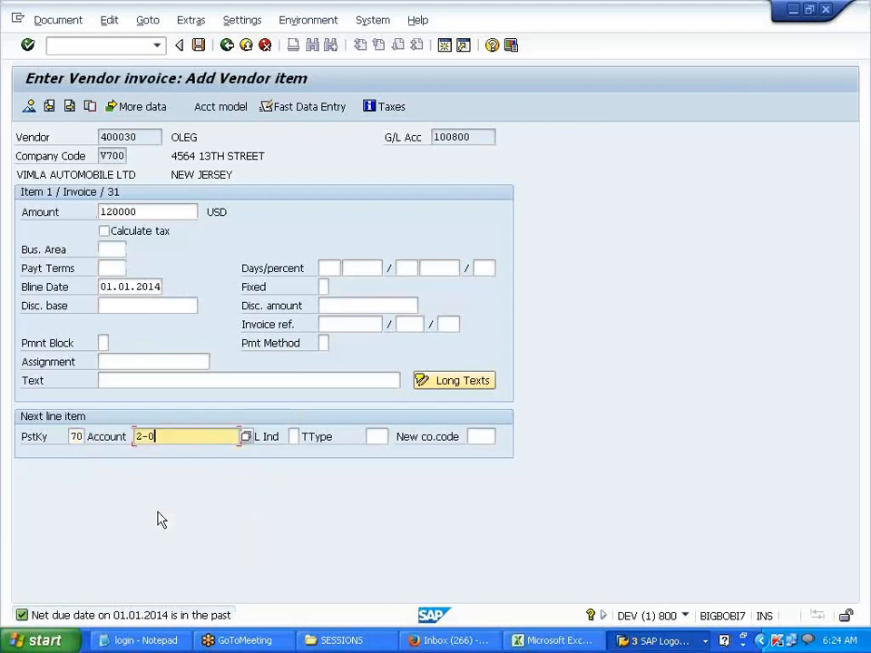
{"action": "key", "text": "BackSpace"}
{"action": "type", "text": "4"}
{"action": "key", "text": "Return"}
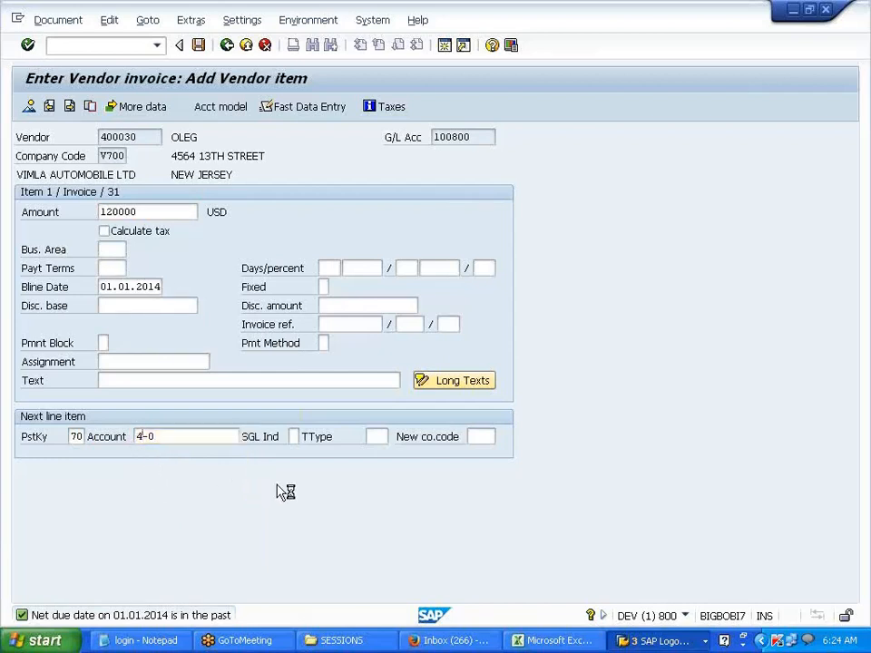
{"action": "left_click", "coordinate": [376, 436]}
{"action": "left_click", "coordinate": [379, 455]}
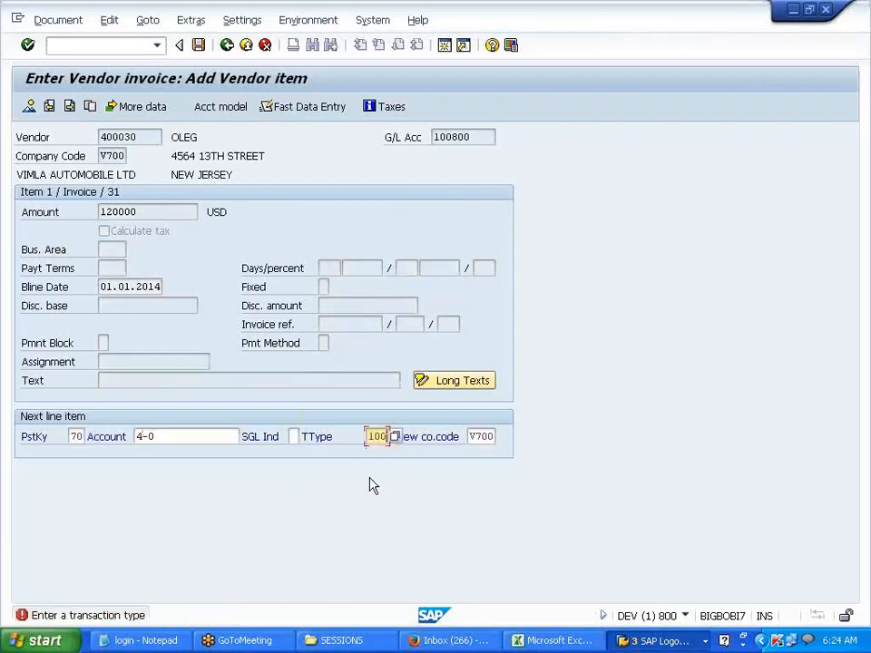
{"action": "key", "text": "Return"}
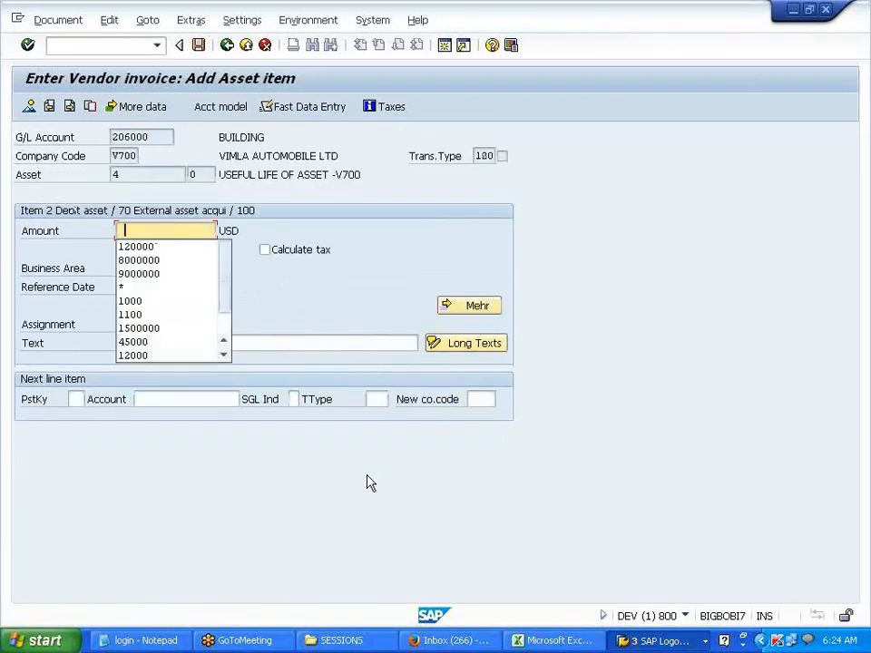
Enter 120000 as the asset item's amount, simulate the document and post it.
{"action": "left_click", "coordinate": [138, 246]}
{"action": "key", "text": "Return"}
{"action": "left_click", "coordinate": [65, 22]}
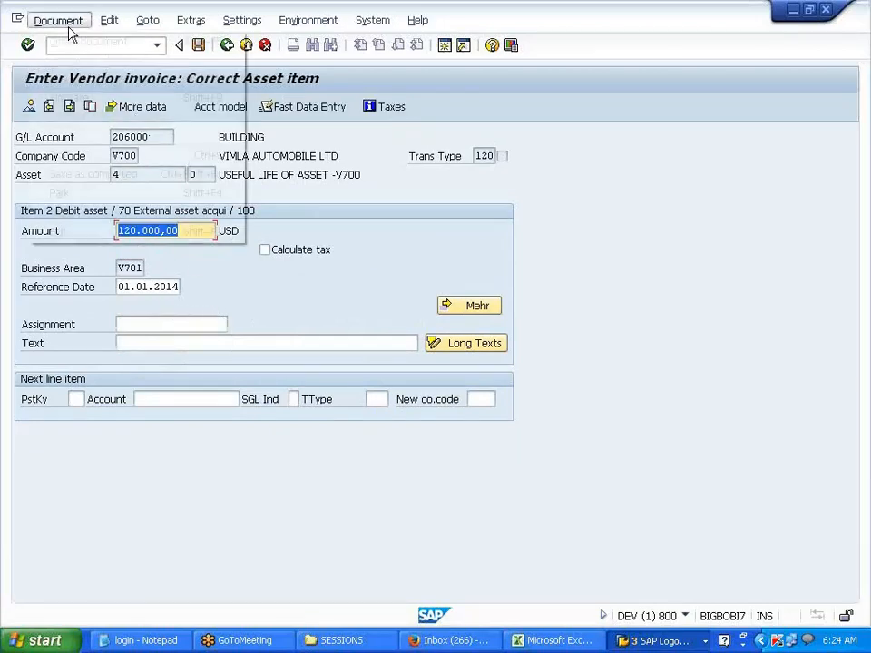
{"action": "left_click", "coordinate": [80, 93]}
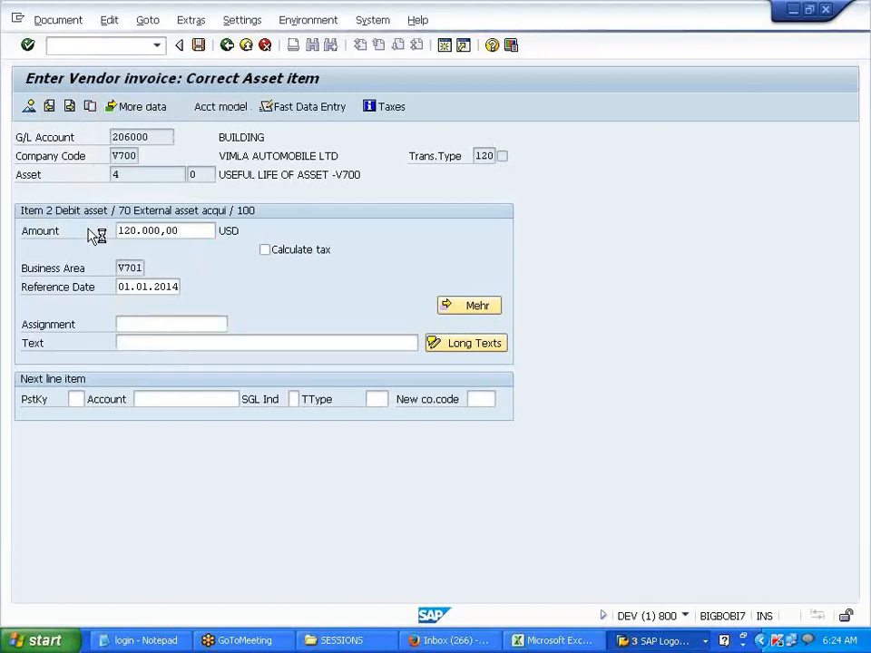
{"action": "left_click", "coordinate": [198, 46]}
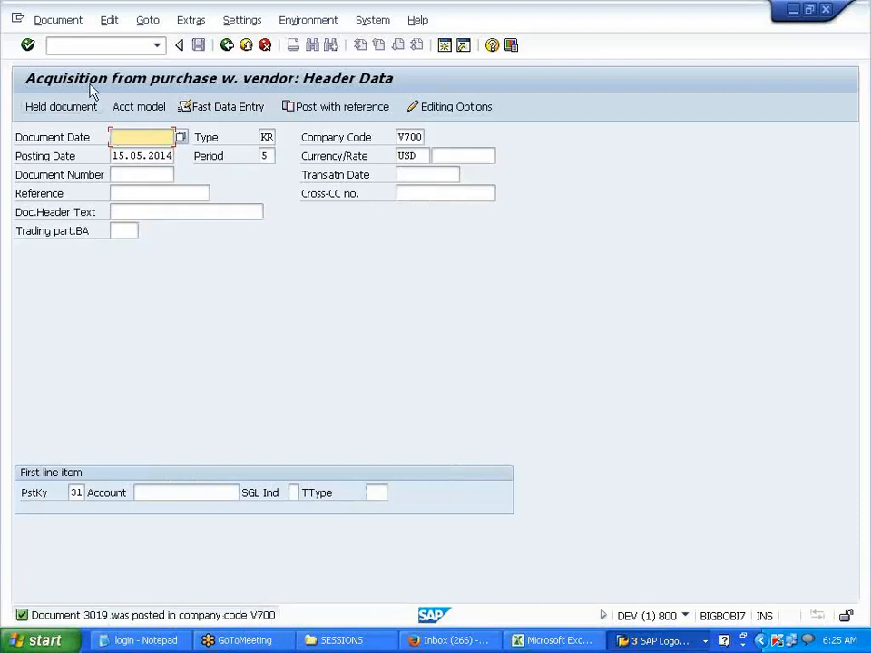
Switch to Excel and enter 120000 in H152 and 20YEARS in I152 under the useful life scenario.
{"action": "left_click", "coordinate": [94, 46]}
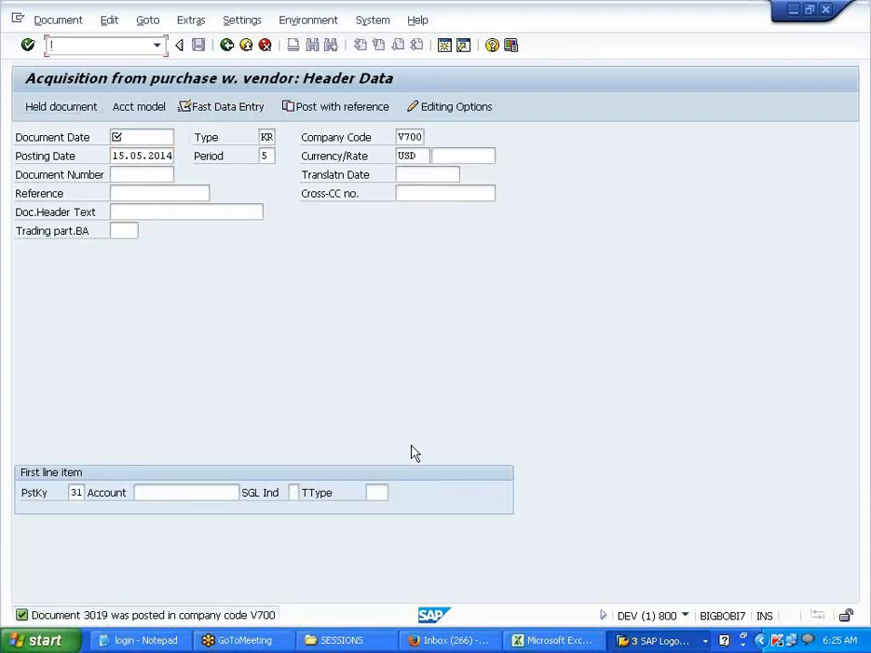
{"action": "left_click", "coordinate": [536, 641]}
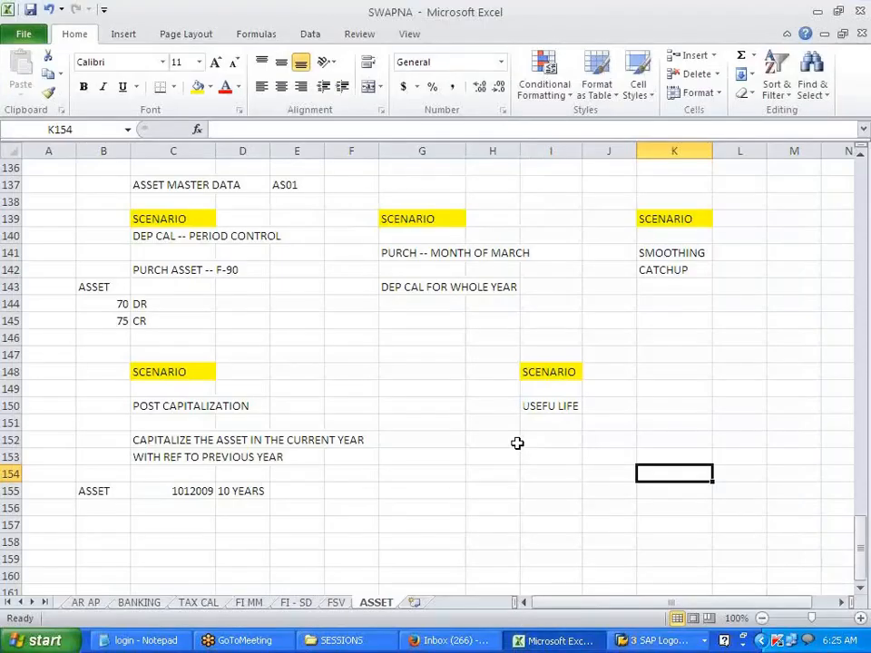
{"action": "left_click", "coordinate": [503, 441]}
{"action": "type", "text": "120000"}
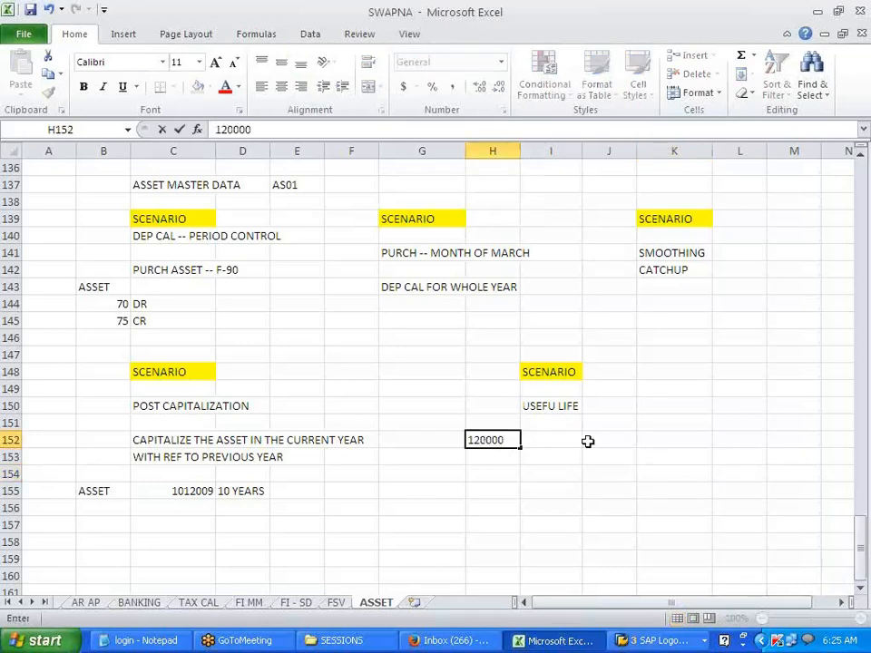
{"action": "key", "text": "Tab"}
{"action": "type", "text": "20YEARS"}
{"action": "key", "text": "Return"}
{"action": "key", "text": "Return"}
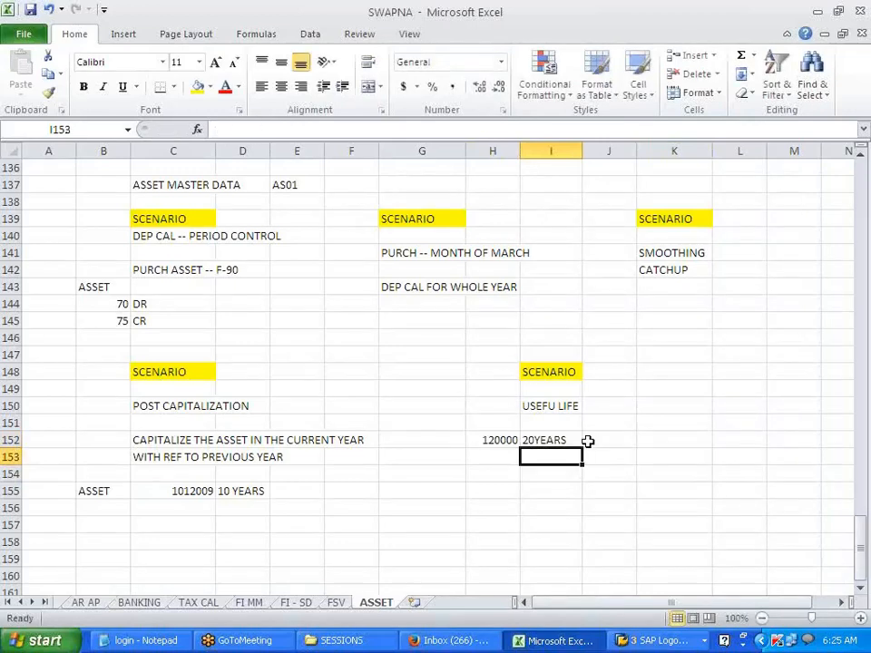
Calculate the yearly depreciation in cell I154 by dividing H152 by 20.
{"action": "type", "text": "="}
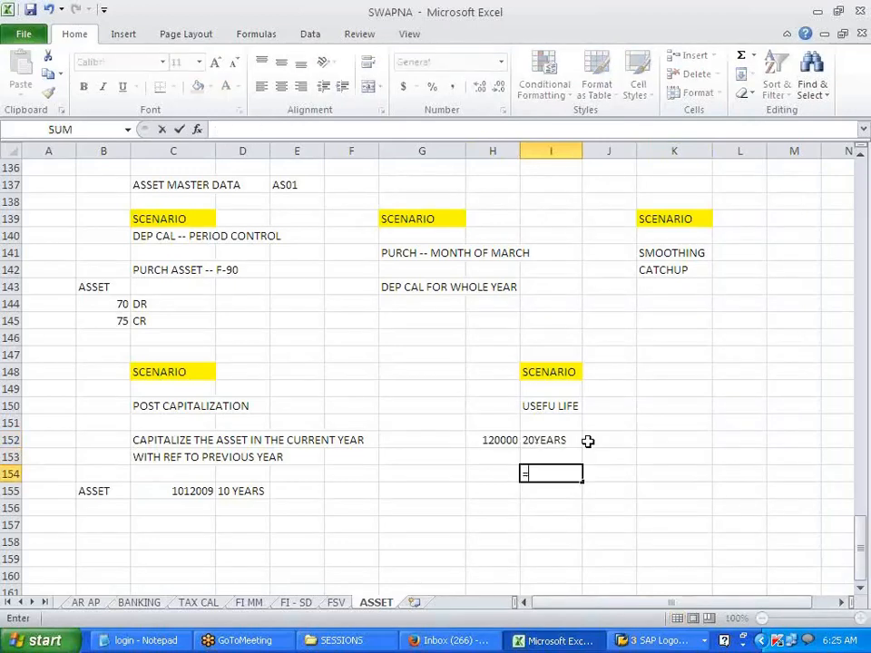
{"action": "key", "text": "Left"}
{"action": "key", "text": "Up"}
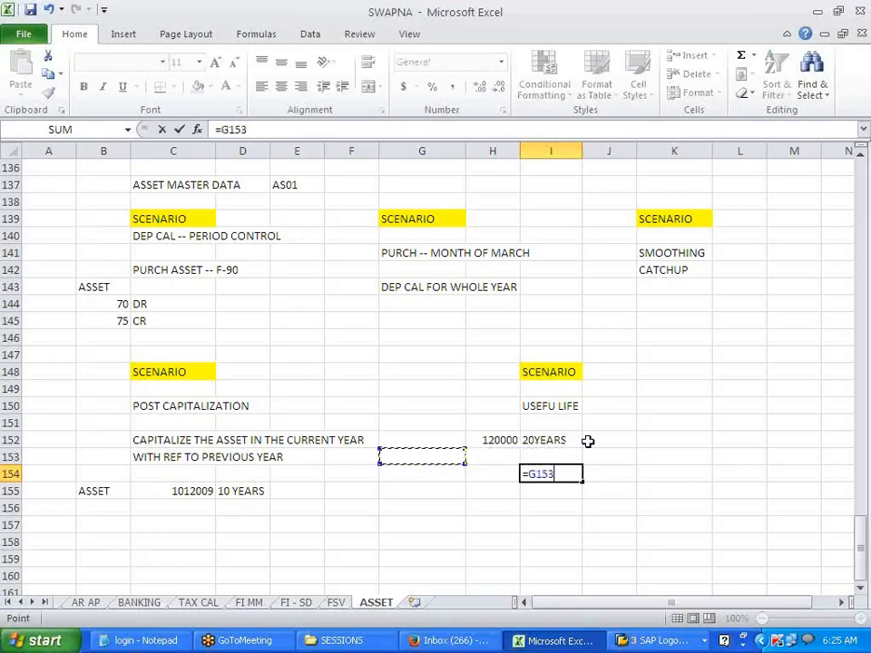
{"action": "key", "text": "Up"}
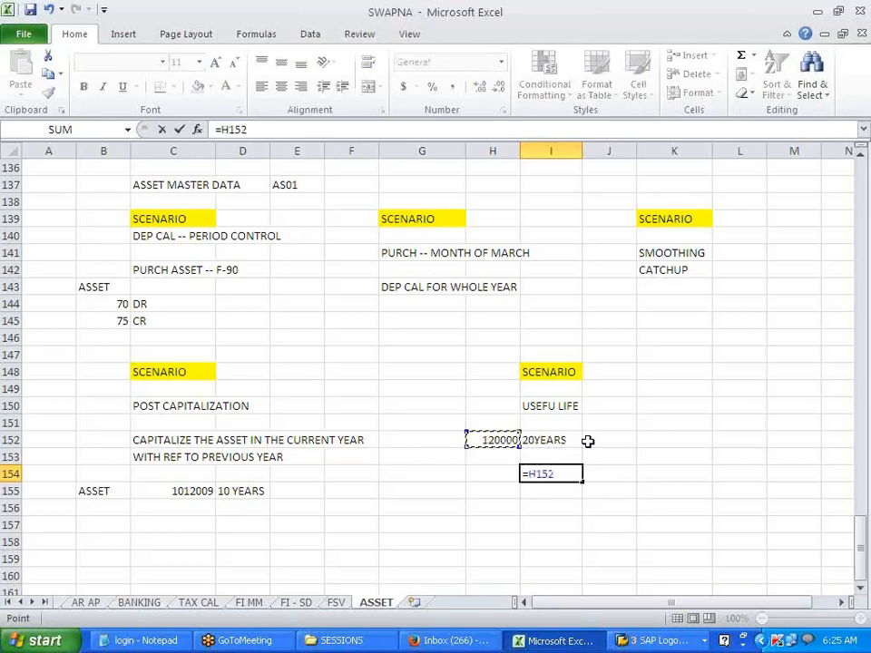
{"action": "type", "text": "/"}
{"action": "key", "text": "Return"}
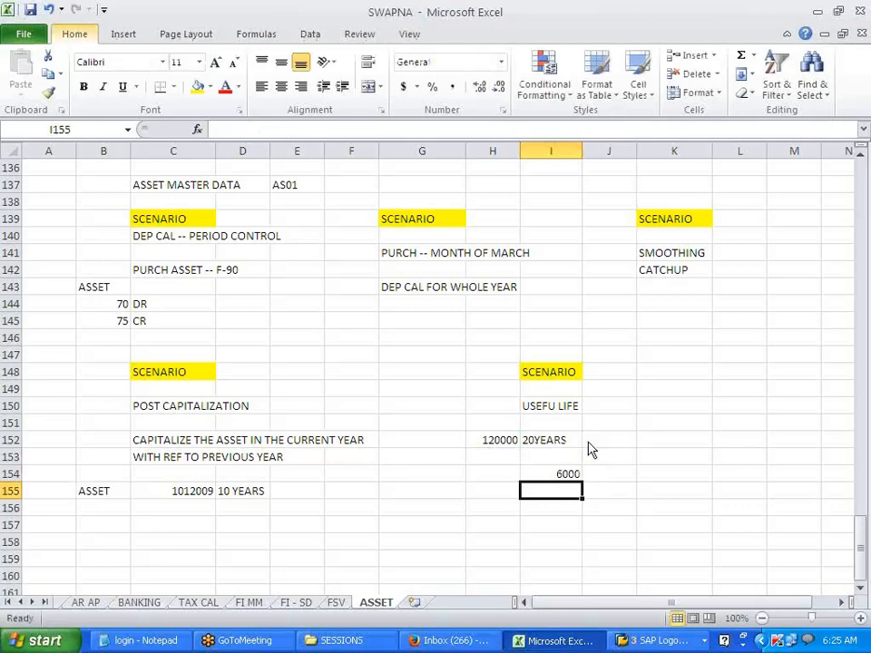
Switch to SAP and open the asset values of asset 4 in company code V700 through transaction AS02.
{"action": "key", "text": "alt+Tab"}
{"action": "type", "text": "/NA"}
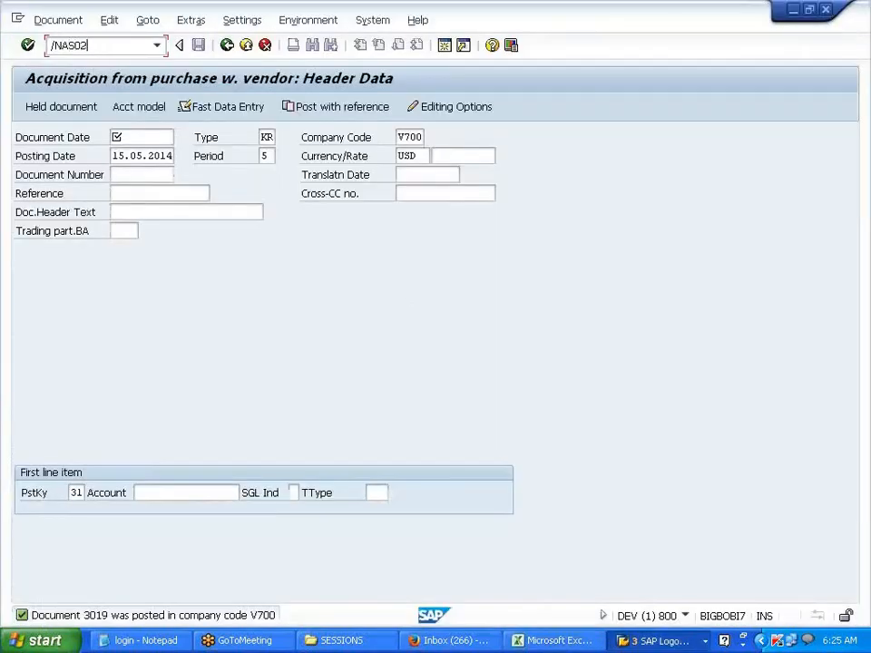
{"action": "type", "text": "S02"}
{"action": "key", "text": "Return"}
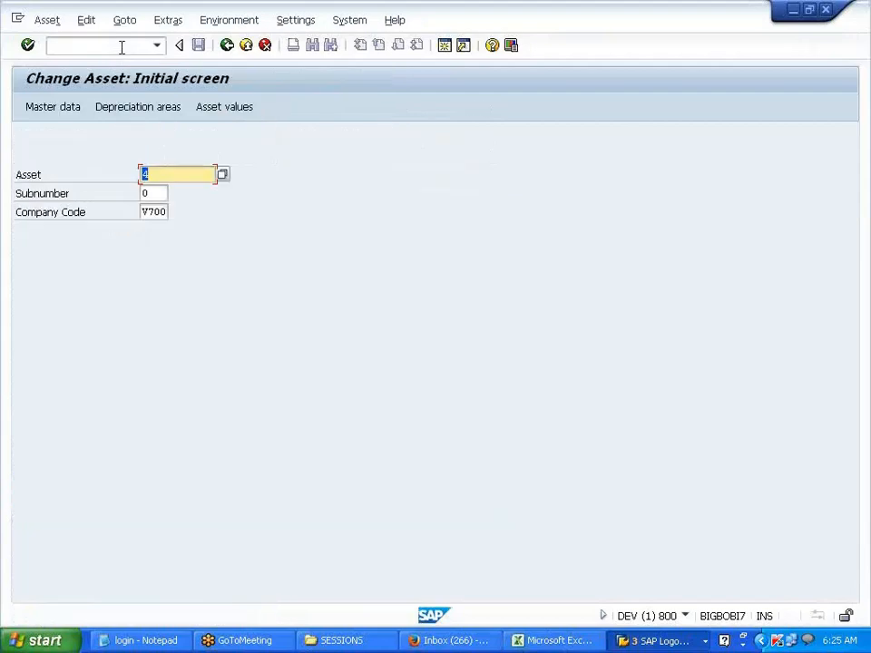
{"action": "left_click", "coordinate": [226, 121]}
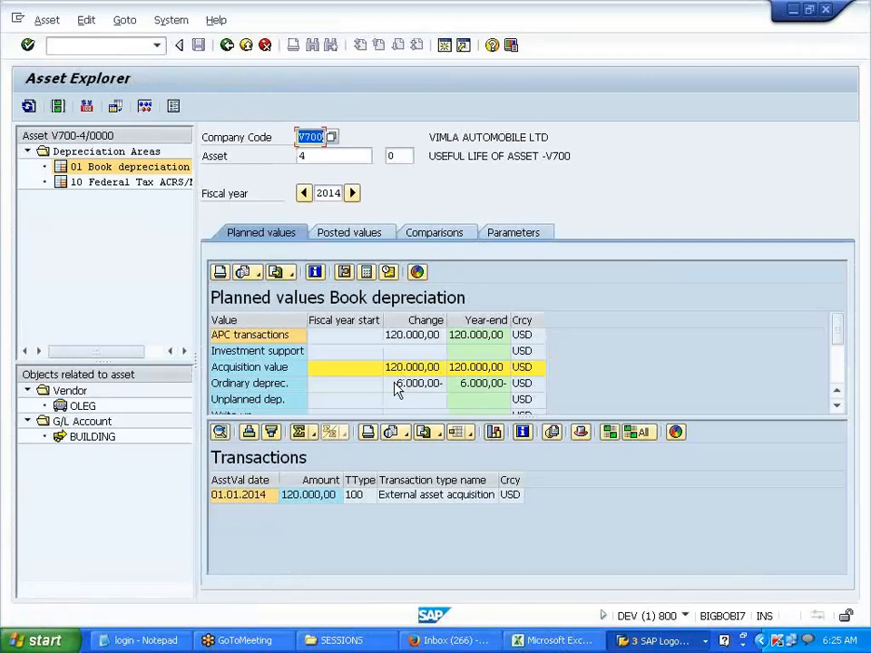
Examine the asset's posted book depreciation, its yearly comparison through 2034 and its useful life parameters.
{"action": "left_click", "coordinate": [368, 238]}
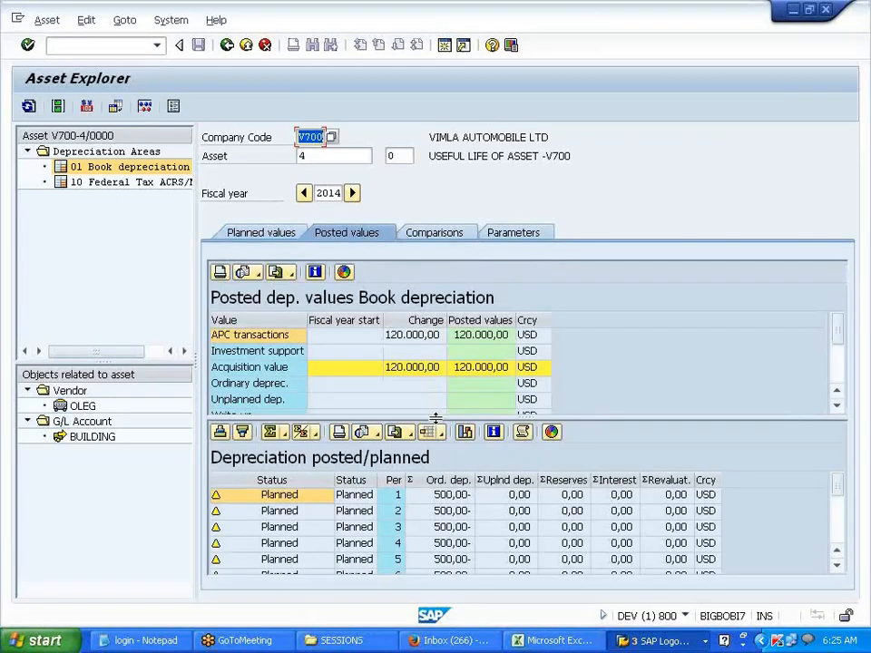
{"action": "left_click_drag", "start_coordinate": [435, 416], "coordinate": [449, 354]}
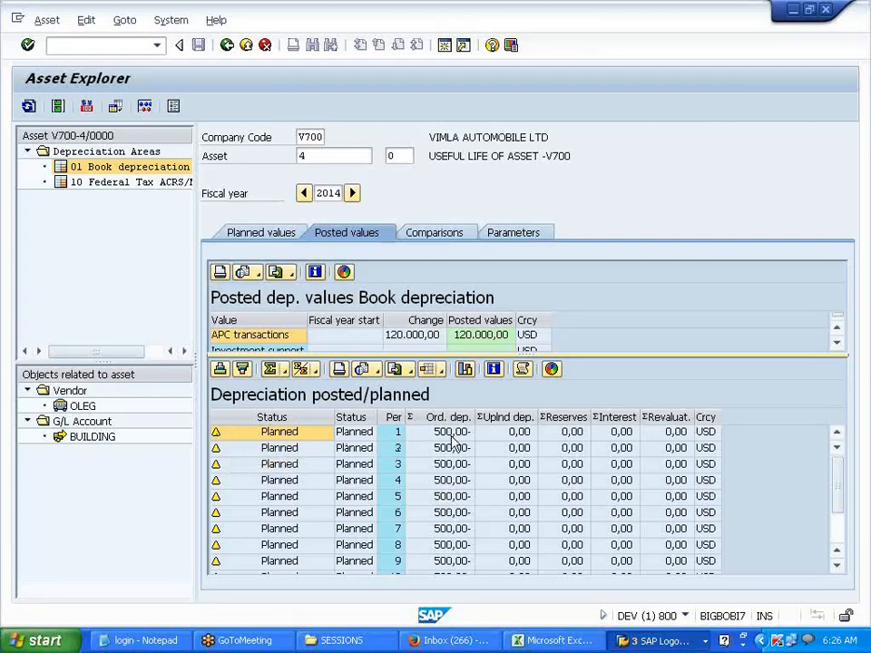
{"action": "left_click", "coordinate": [443, 239]}
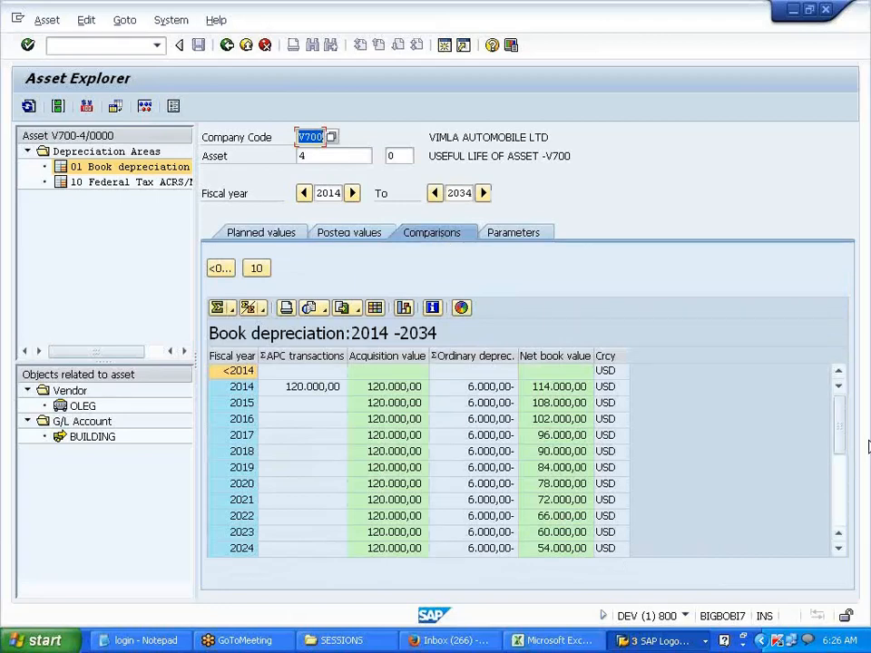
{"action": "scroll", "coordinate": [835, 484], "scroll_direction": "down", "scroll_amount": 2}
{"action": "left_click_drag", "start_coordinate": [834, 477], "coordinate": [830, 422]}
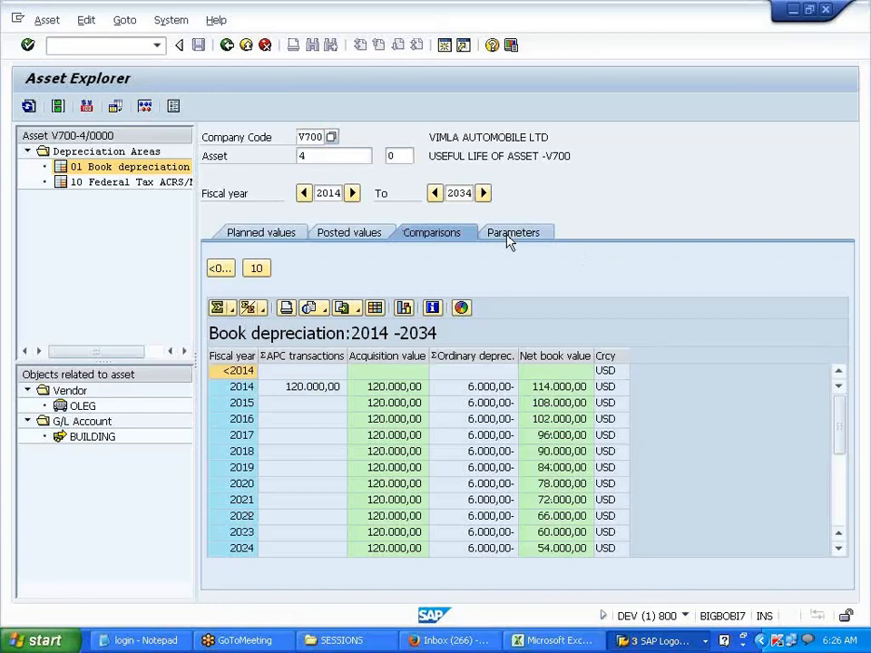
{"action": "left_click", "coordinate": [512, 235]}
{"action": "left_click", "coordinate": [330, 361]}
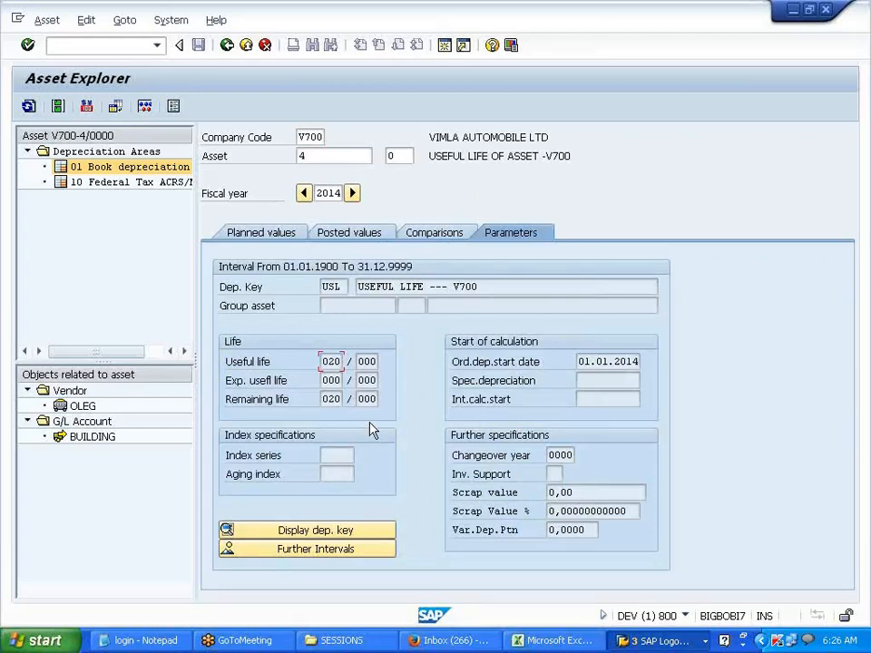
{"action": "left_click", "coordinate": [225, 50]}
Switch to Excel and copy the yellow SCENARIO heading from I148 to C160.
{"action": "left_click", "coordinate": [550, 642]}
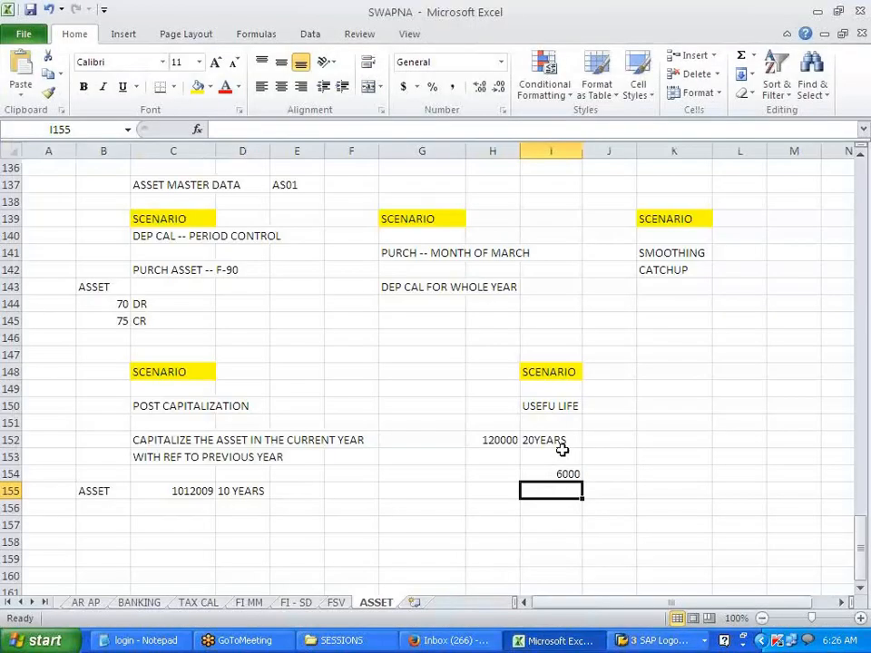
{"action": "left_click", "coordinate": [550, 373]}
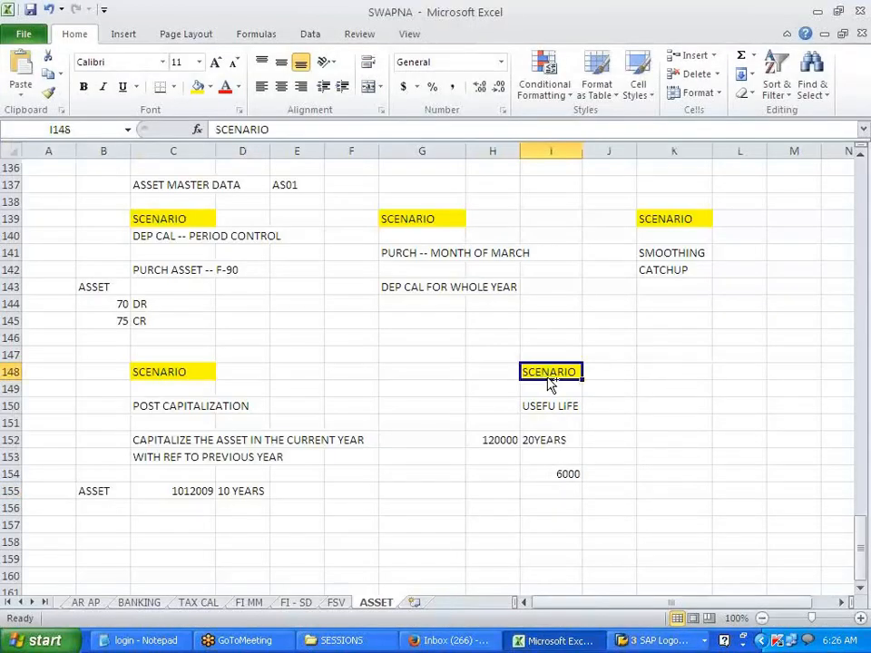
{"action": "key", "text": "ctrl+c"}
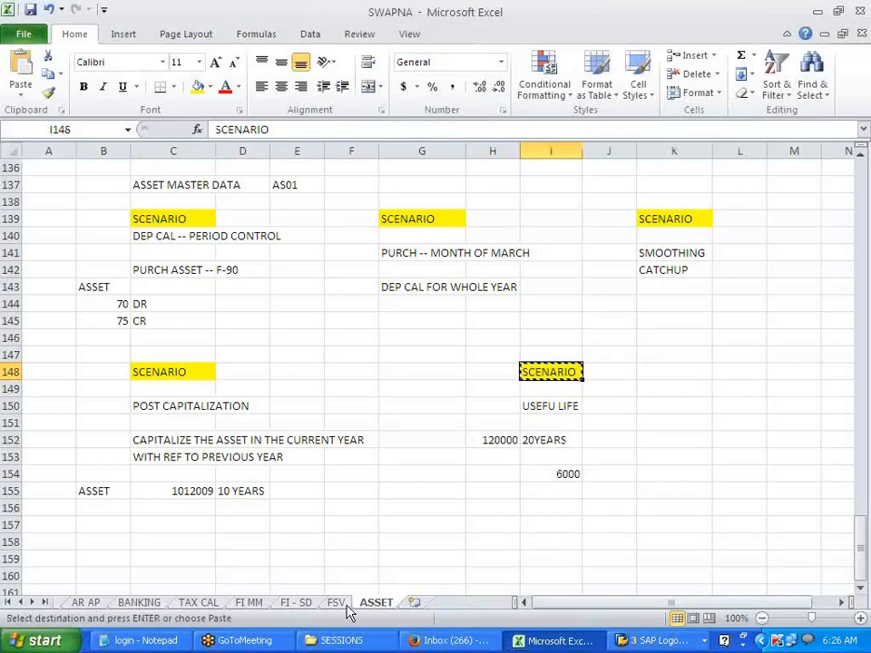
{"action": "scroll", "coordinate": [175, 421], "scroll_direction": "down", "scroll_amount": 3}
{"action": "left_click", "coordinate": [175, 422]}
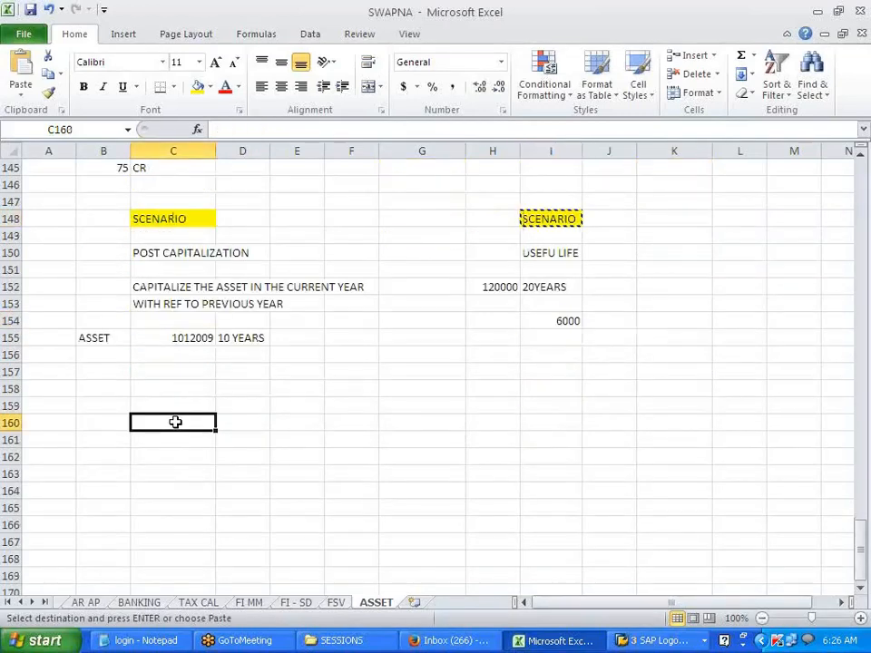
{"action": "key", "text": "ctrl+v"}
{"action": "left_click", "coordinate": [275, 539]}
Enter MFG EQIP--- ASSET ------- RENT CUSTOMER--- RENTAL in cell C162.
{"action": "left_click", "coordinate": [179, 463]}
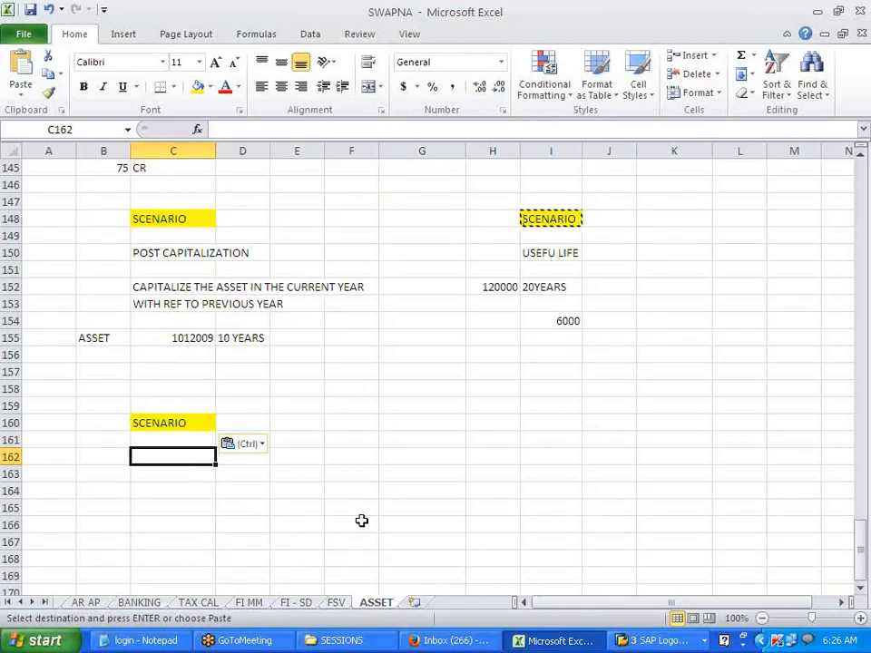
{"action": "type", "text": "MFG"}
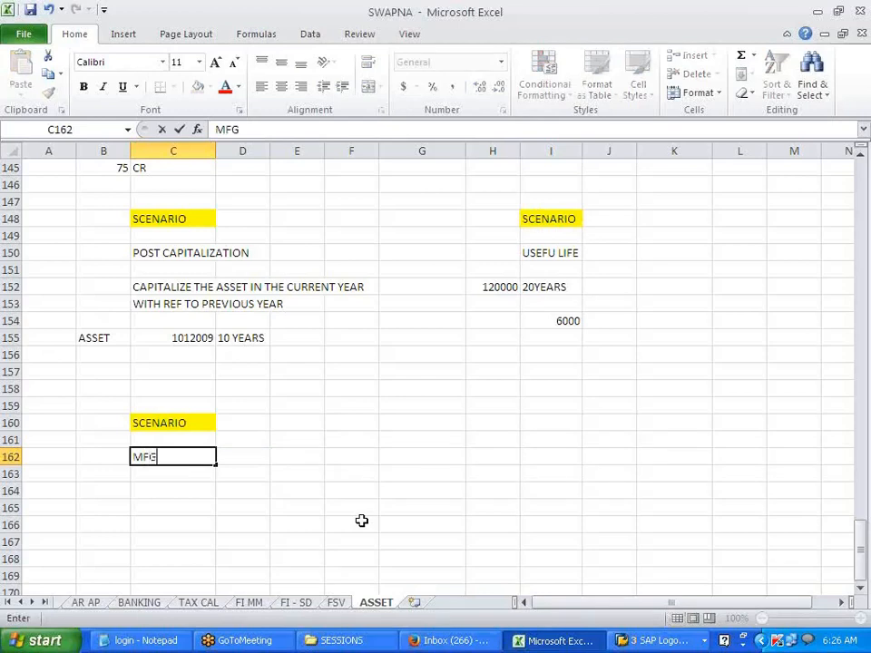
{"action": "type", "text": " EQIP--- ASSET --"}
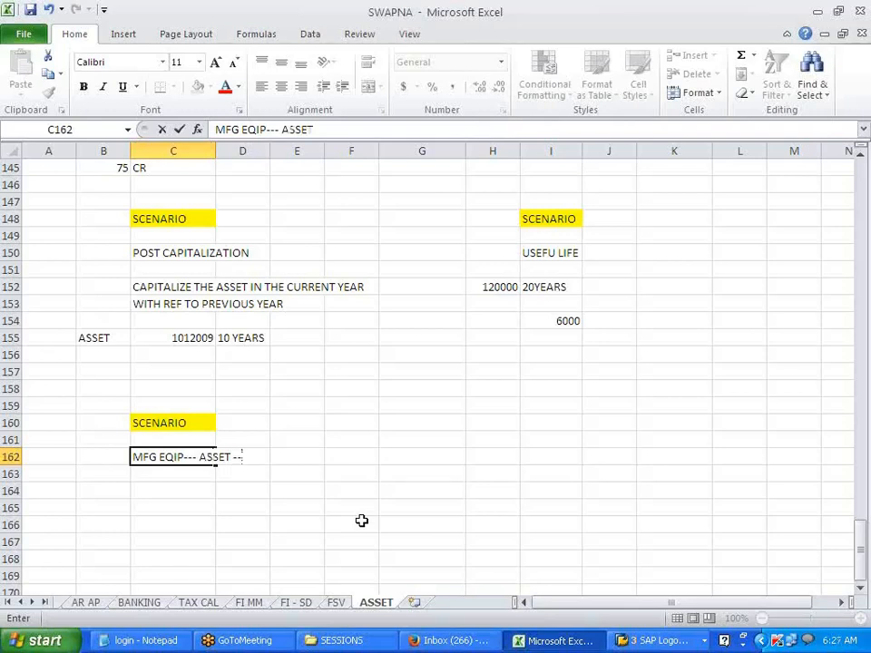
{"action": "type", "text": "----- RENT CUSTOMER"}
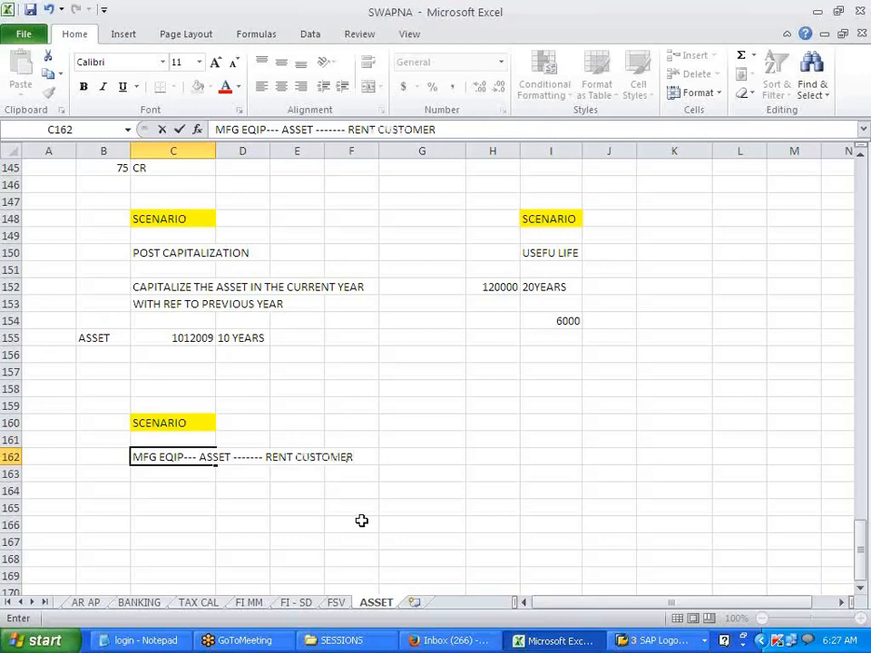
{"action": "type", "text": "--- RENTAL"}
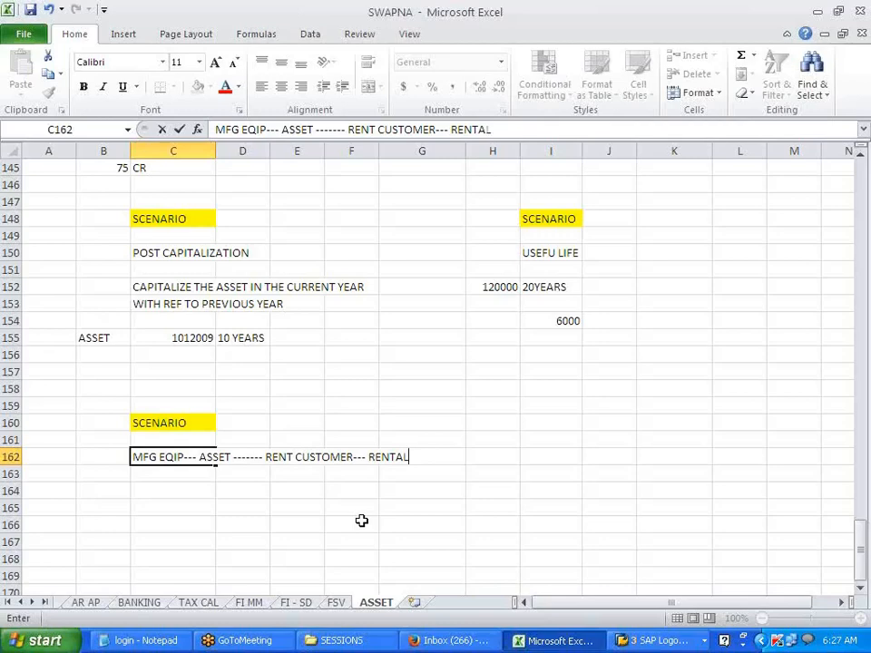
{"action": "left_click", "coordinate": [292, 486]}
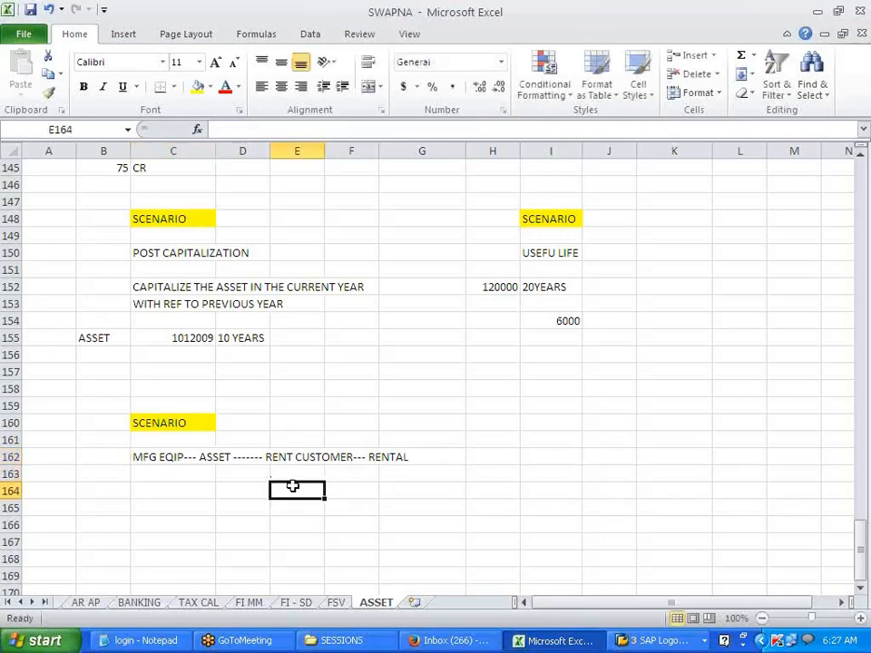
{"action": "type", "text": "USES"}
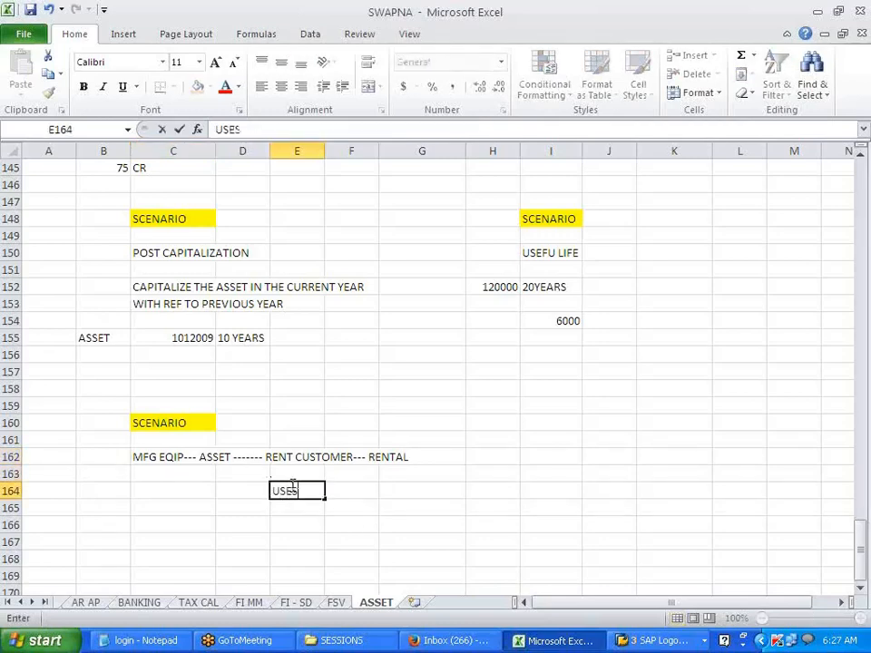
{"action": "type", "text": "HE ASS"}
{"action": "key", "text": "BackSpace"}
{"action": "key", "text": "BackSpace"}
{"action": "key", "text": "BackSpace"}
{"action": "key", "text": "BackSpace"}
{"action": "key", "text": "BackSpace"}
{"action": "key", "text": "BackSpace"}
{"action": "key", "text": "BackSpace"}
{"action": "key", "text": "BackSpace"}
{"action": "key", "text": "BackSpace"}
{"action": "key", "text": "BackSpace"}
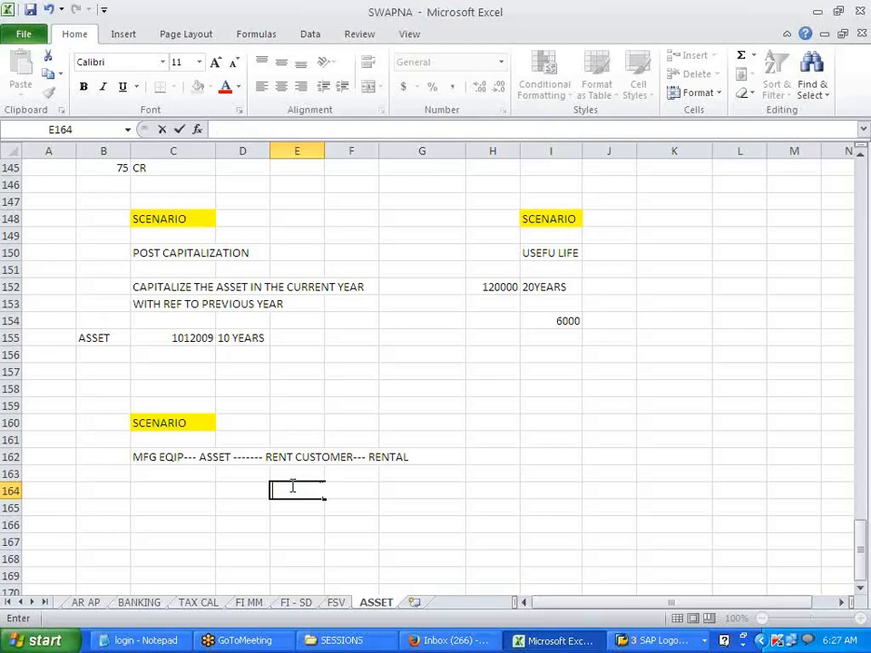
Enter RENTAL -- DEP in cell E164 and NO RENTAL NO DEP in cell E161.
{"action": "type", "text": "RENTA"}
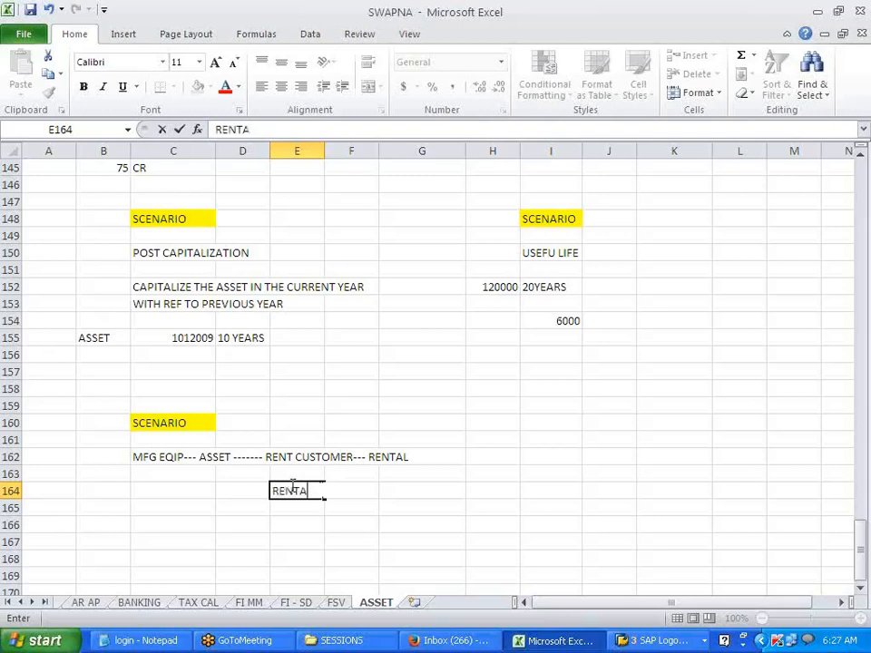
{"action": "type", "text": "L -- DEP"}
{"action": "key", "text": "Up"}
{"action": "key", "text": "Up"}
{"action": "key", "text": "Up"}
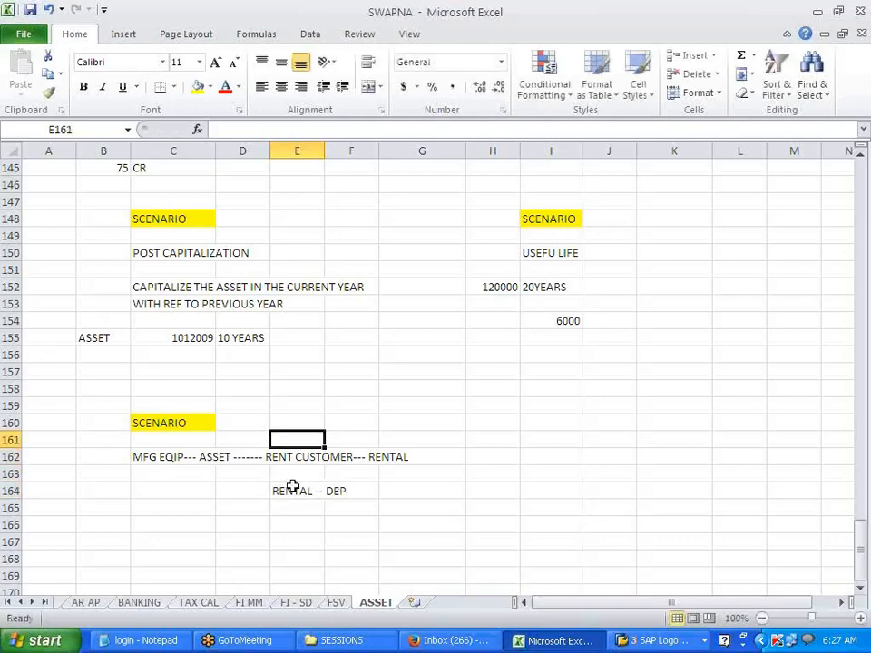
{"action": "type", "text": "NO REN"}
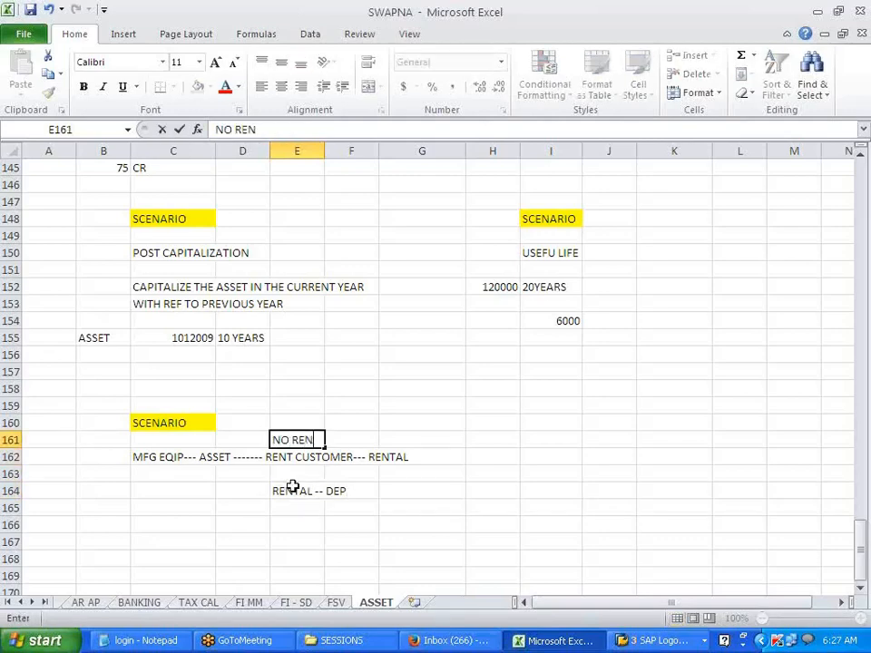
{"action": "type", "text": "TAL NO DEP"}
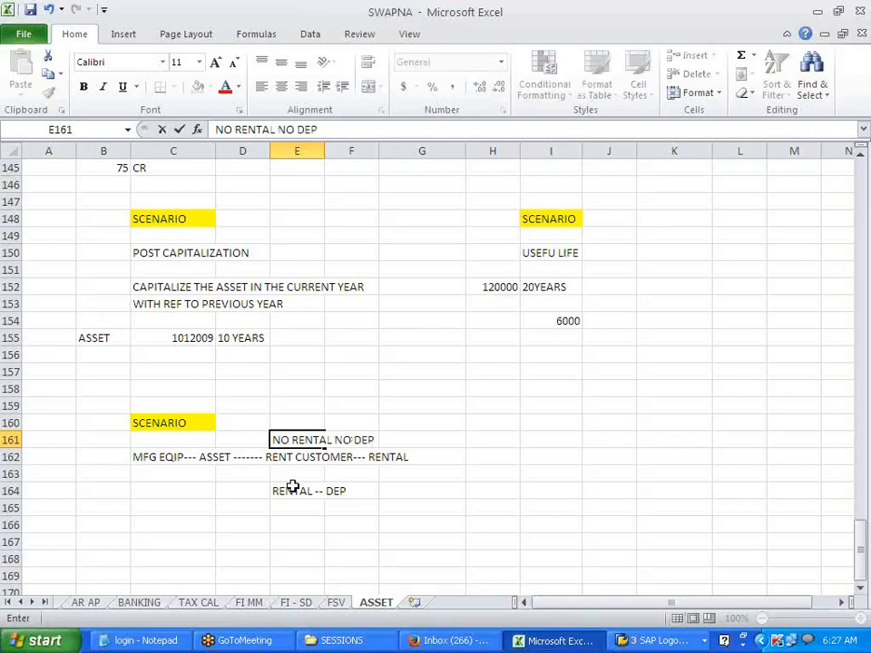
{"action": "left_click", "coordinate": [372, 523]}
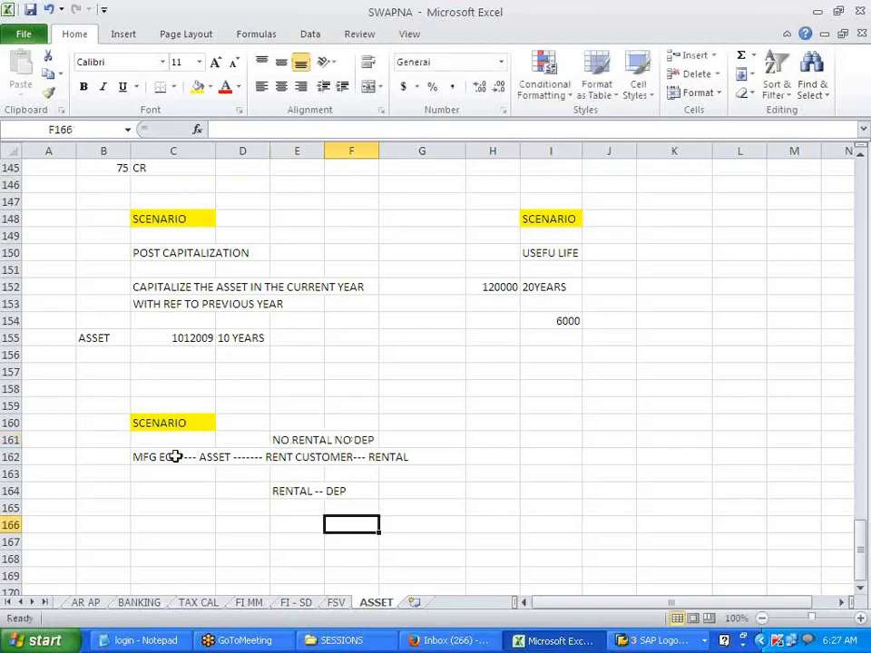
Insert a blank row above the NO RENTAL NO DEP row and remove the yellow fill from C161.
{"action": "left_click", "coordinate": [7, 439]}
{"action": "right_click", "coordinate": [8, 439]}
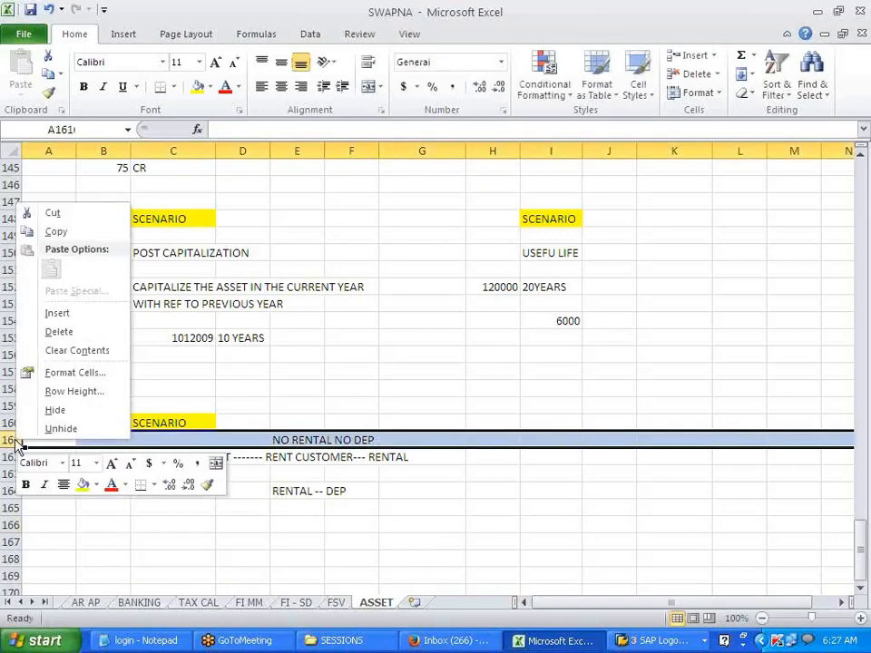
{"action": "left_click", "coordinate": [56, 313]}
{"action": "left_click", "coordinate": [167, 528]}
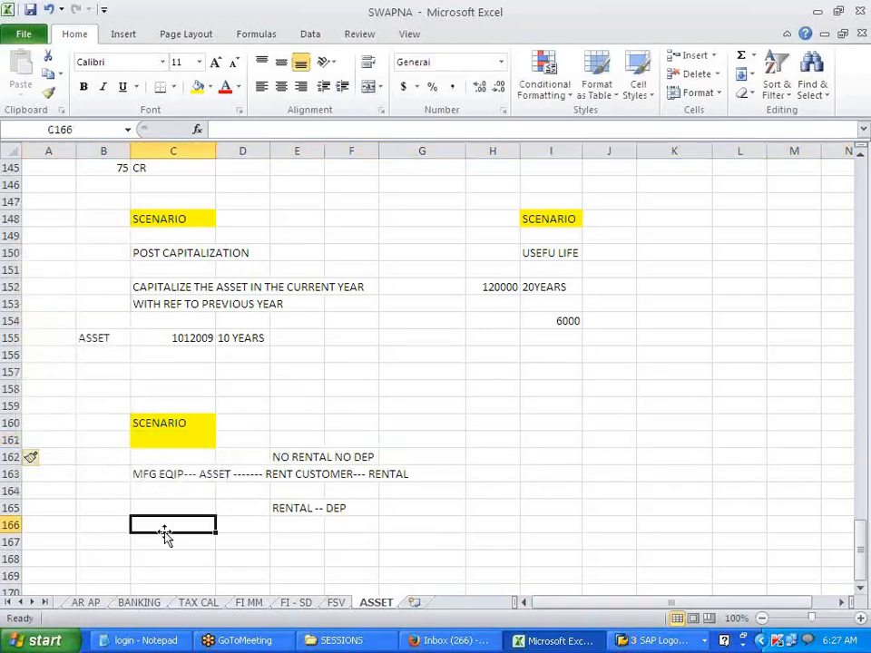
{"action": "left_click", "coordinate": [140, 441]}
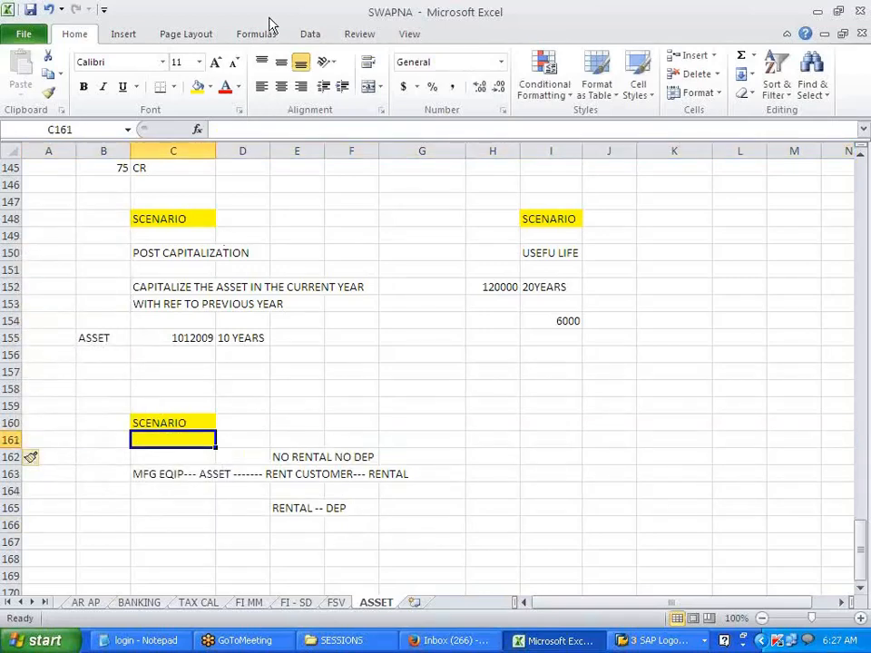
{"action": "left_click", "coordinate": [209, 88]}
{"action": "left_click", "coordinate": [230, 234]}
{"action": "left_click", "coordinate": [382, 545]}
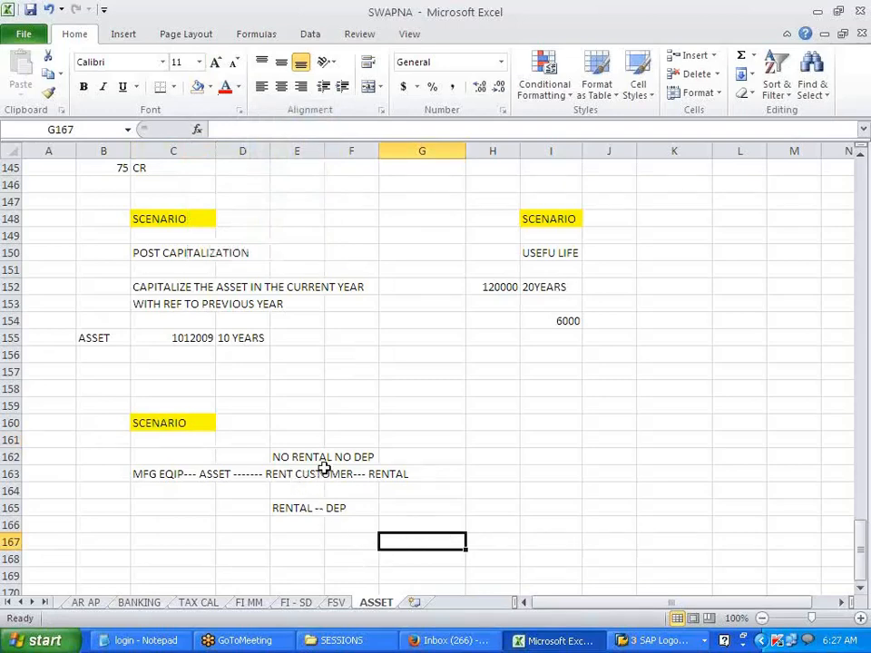
Enter NO REVENUE in cell C162 and REVENUE in cell C165.
{"action": "left_click", "coordinate": [194, 458]}
{"action": "type", "text": "NO"}
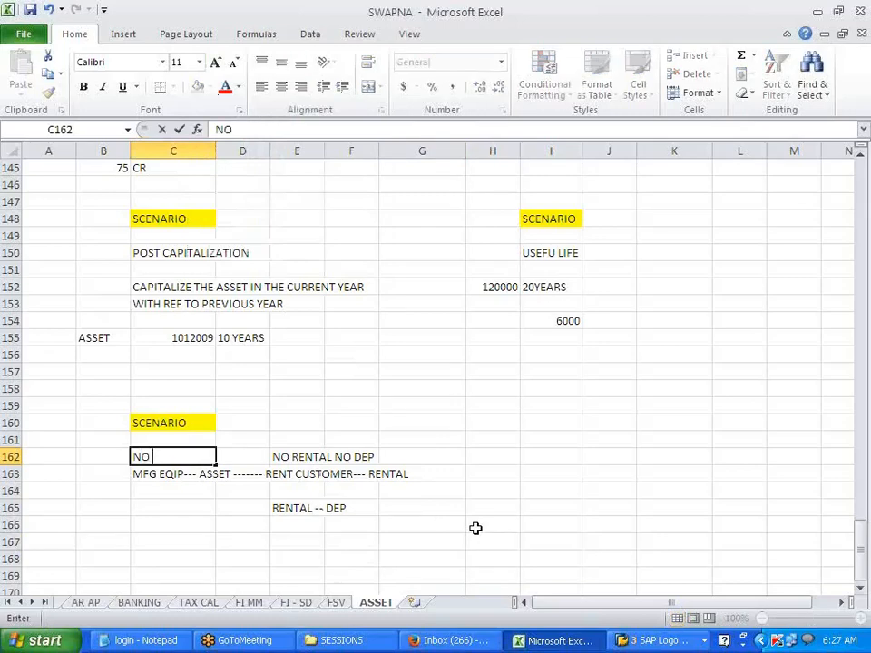
{"action": "type", "text": " REVENUE"}
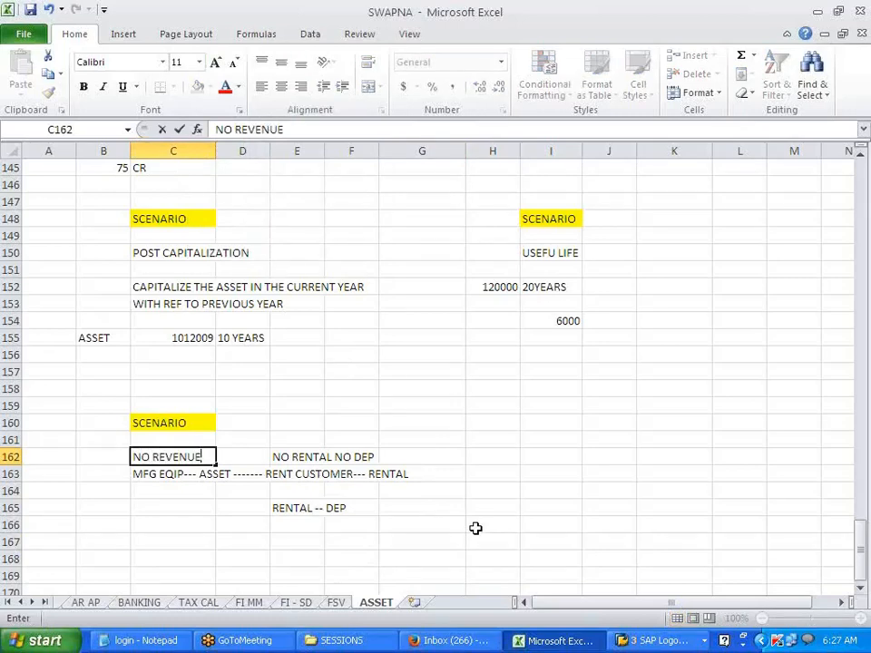
{"action": "key", "text": "Return"}
{"action": "key", "text": "Return"}
{"action": "key", "text": "Right"}
{"action": "key", "text": "Down"}
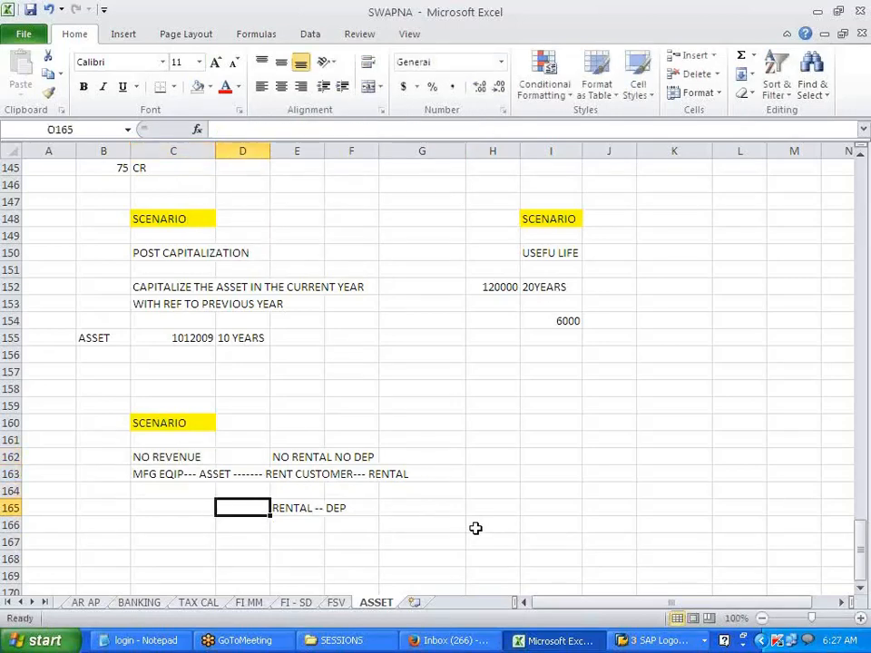
{"action": "key", "text": "Left"}
{"action": "type", "text": "REVENUE"}
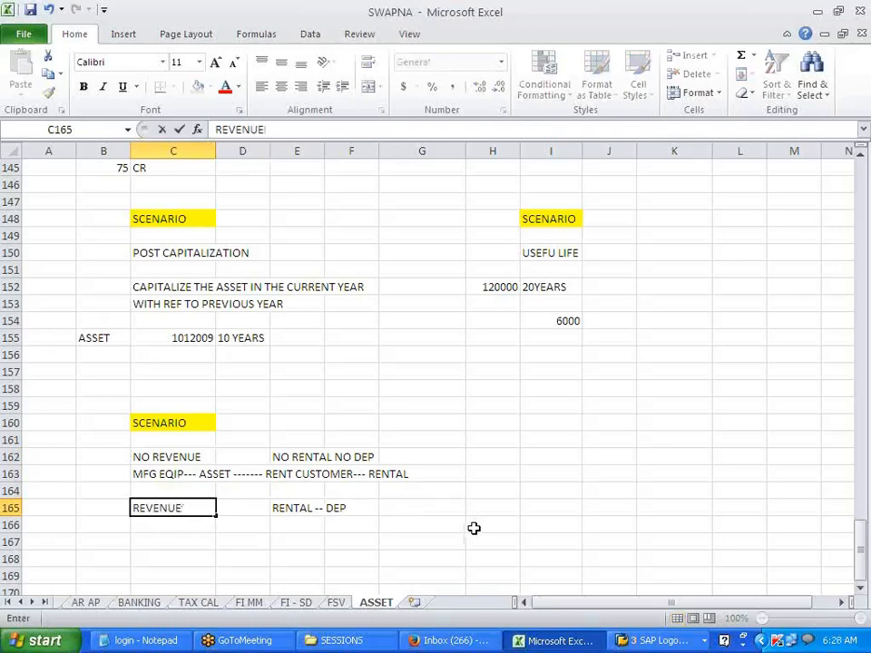
{"action": "left_click", "coordinate": [475, 528]}
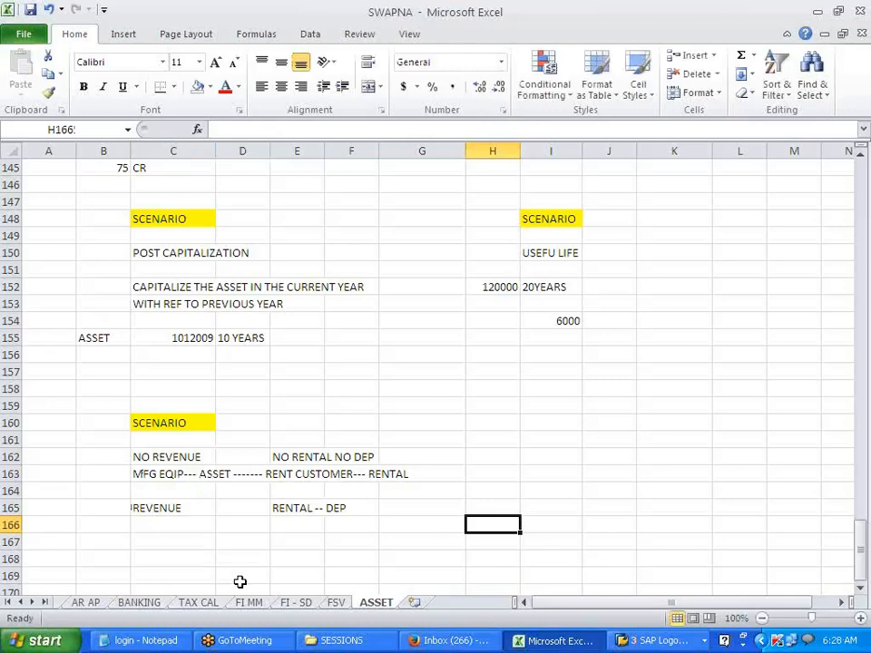
{"action": "scroll", "coordinate": [212, 547], "scroll_direction": "down", "scroll_amount": 2}
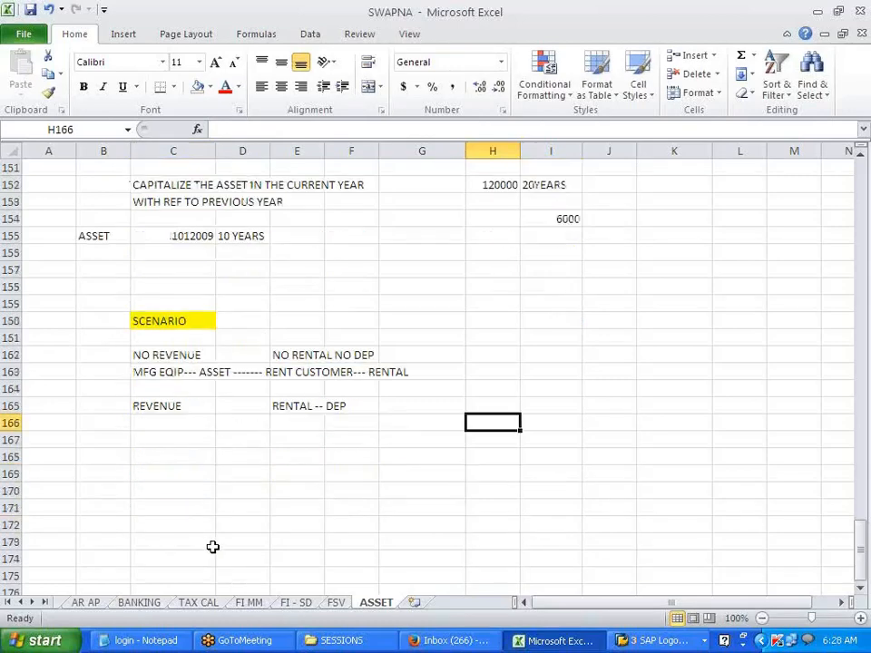
Enter SHUTDOWN in cell C167 of the ASSET sheet.
{"action": "left_click", "coordinate": [168, 438]}
{"action": "type", "text": "SHUTDOWN"}
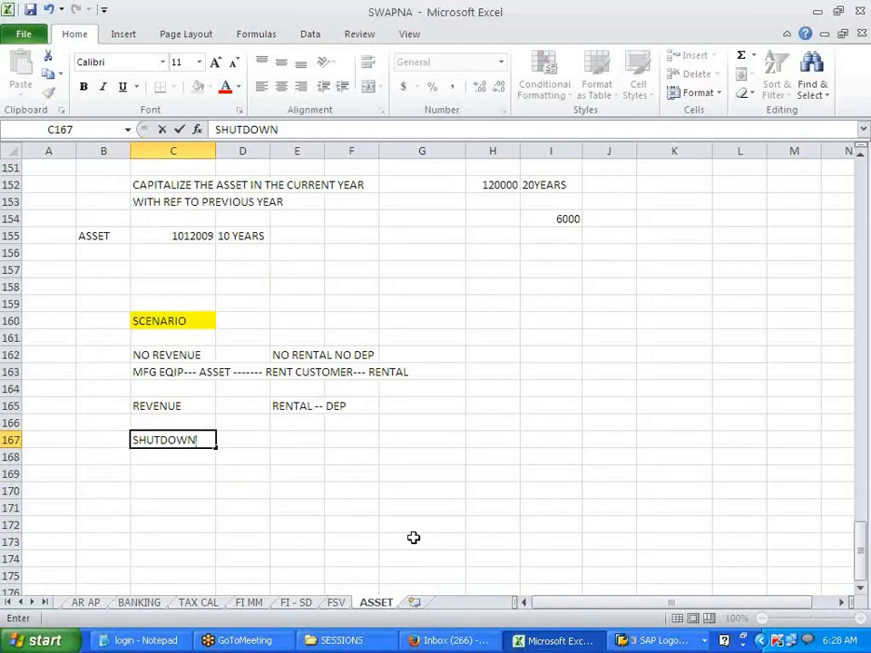
{"action": "left_click", "coordinate": [413, 538]}
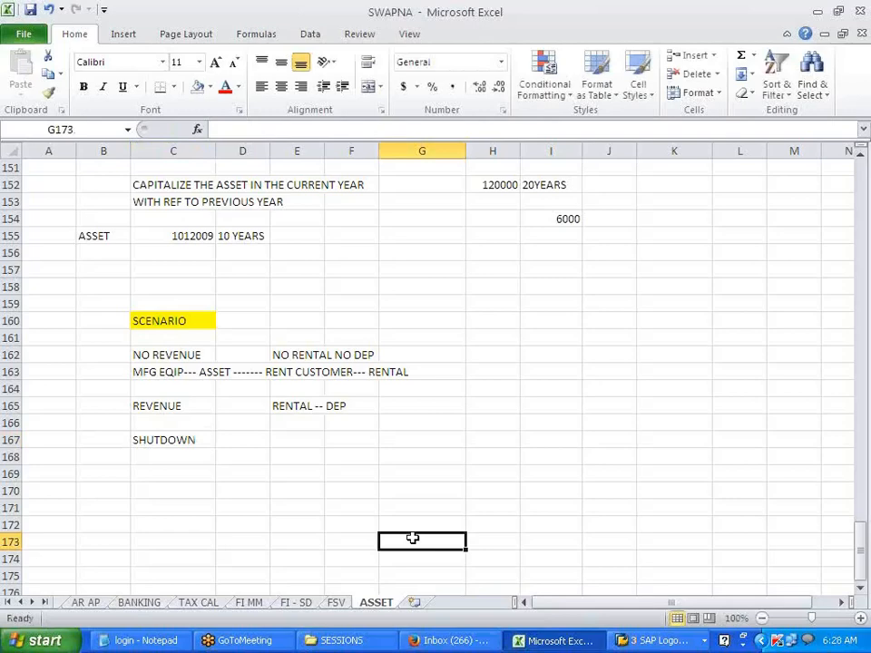
Switch to the SAP Change Asset session, leave the transaction and open the SPRO Customizing Implementation Guide.
{"action": "left_click", "coordinate": [660, 640]}
{"action": "left_click", "coordinate": [673, 593]}
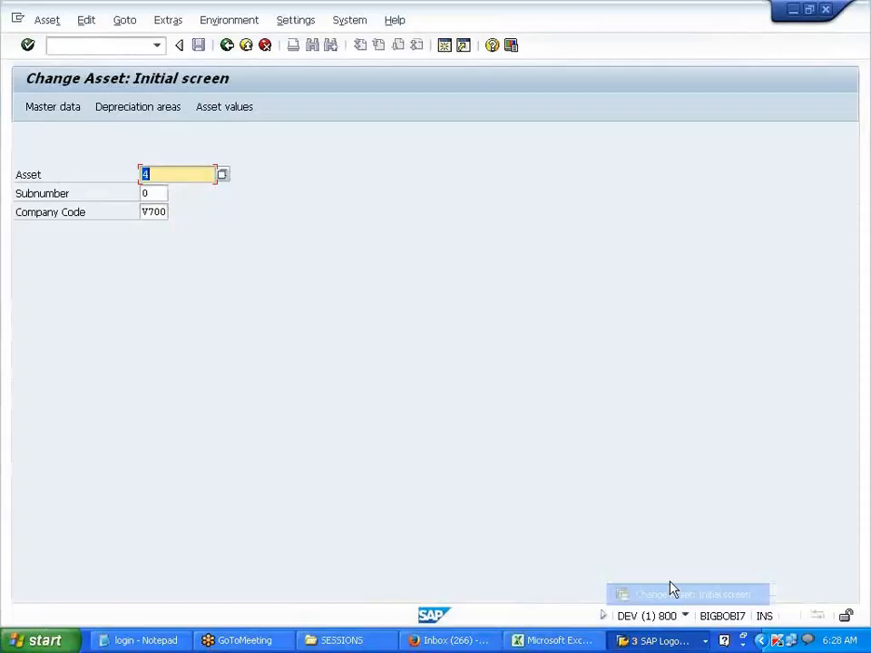
{"action": "left_click", "coordinate": [231, 51]}
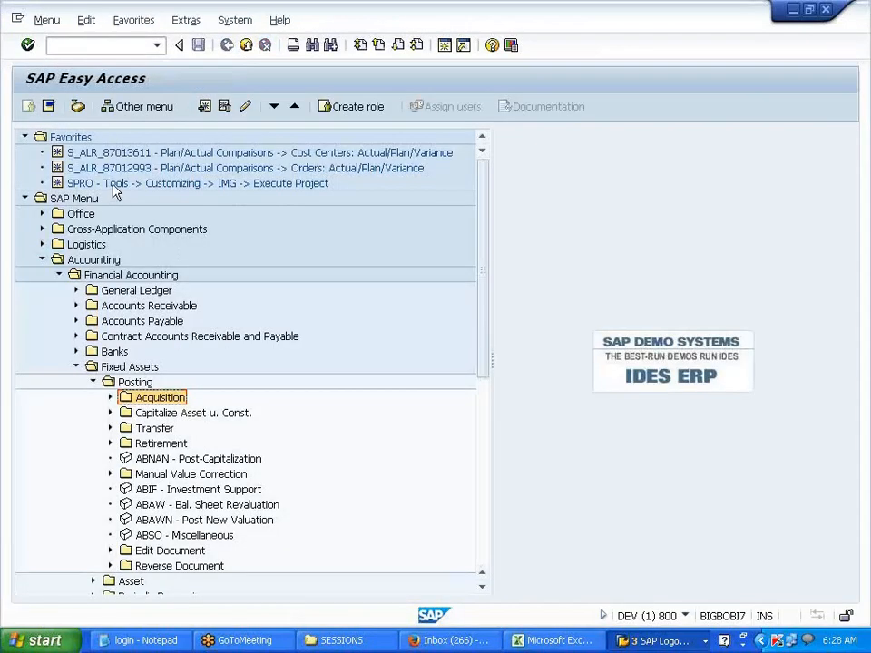
{"action": "left_click", "coordinate": [114, 184]}
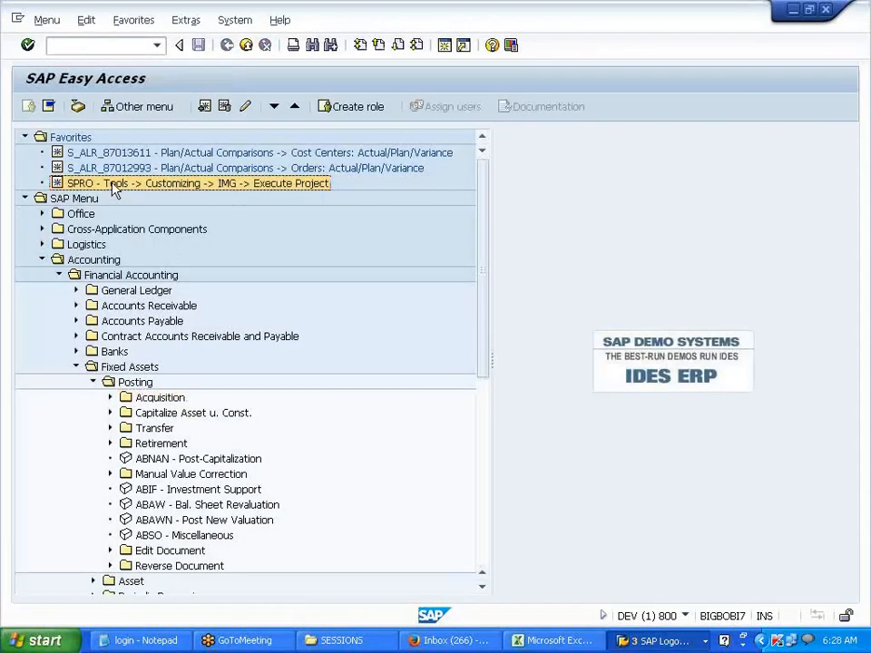
{"action": "double_click", "coordinate": [114, 184]}
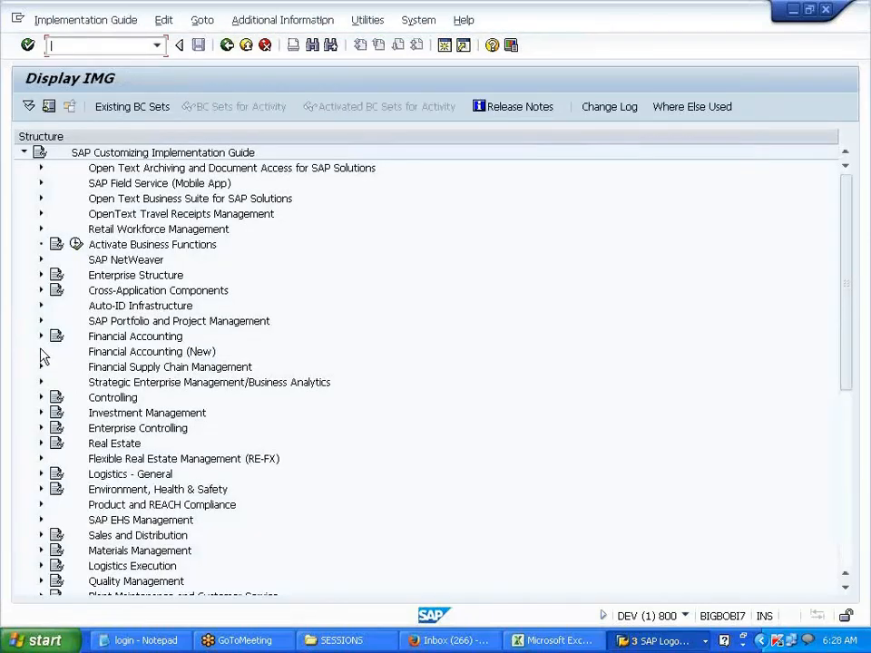
Open the depreciation key maintenance activity from the valuation methods for depreciation in Asset Accounting customizing.
{"action": "left_click", "coordinate": [42, 339]}
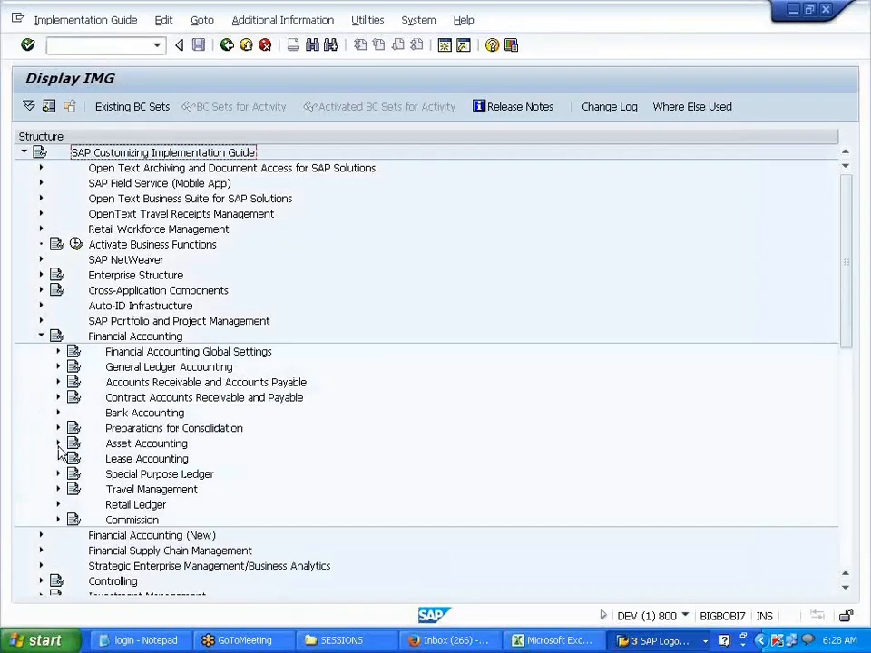
{"action": "left_click", "coordinate": [58, 443]}
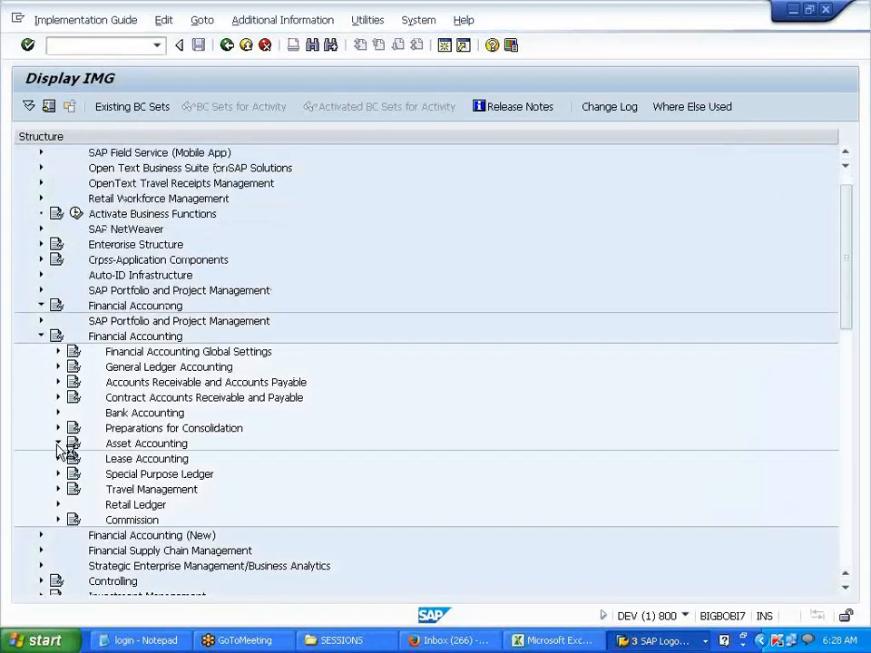
{"action": "scroll", "coordinate": [58, 450], "scroll_direction": "down", "scroll_amount": 2}
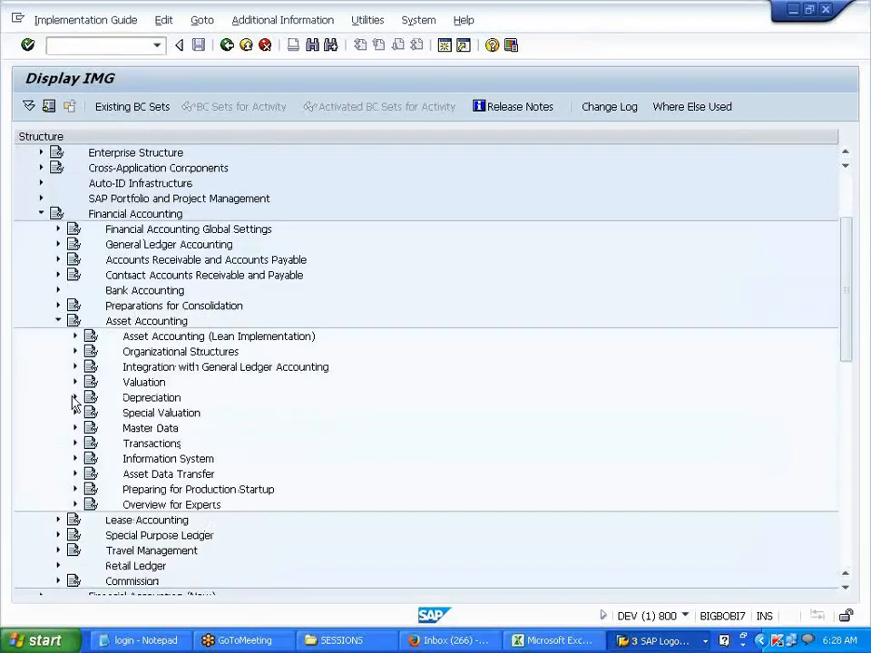
{"action": "left_click", "coordinate": [76, 398]}
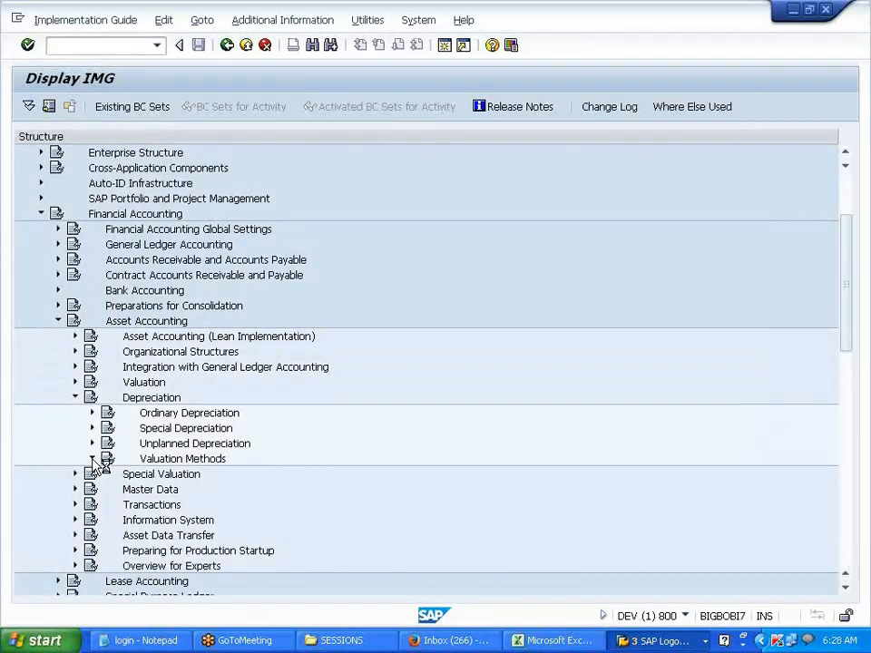
{"action": "left_click", "coordinate": [93, 460]}
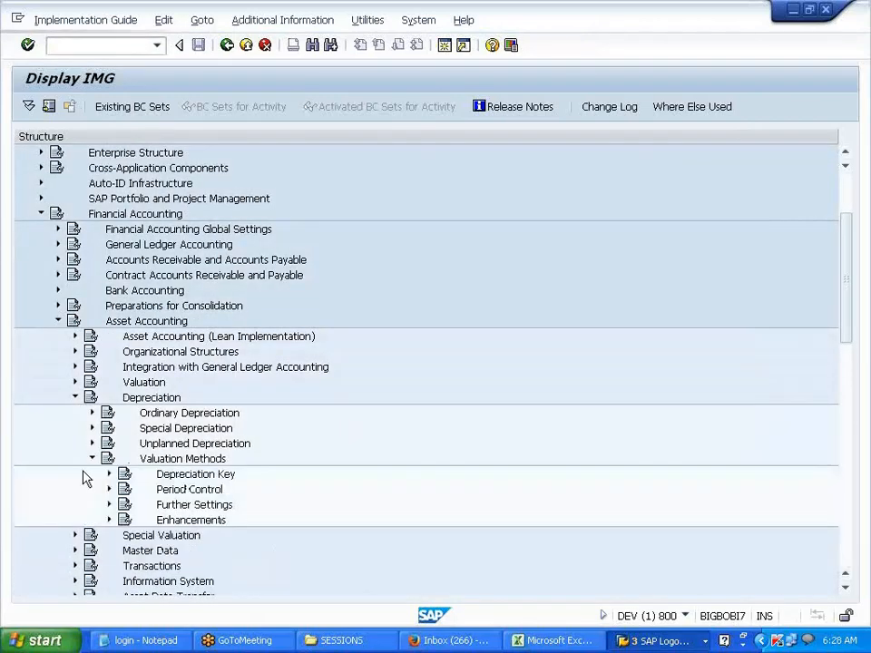
{"action": "scroll", "coordinate": [83, 473], "scroll_direction": "down", "scroll_amount": 1}
{"action": "left_click", "coordinate": [109, 428]}
{"action": "left_click", "coordinate": [161, 473]}
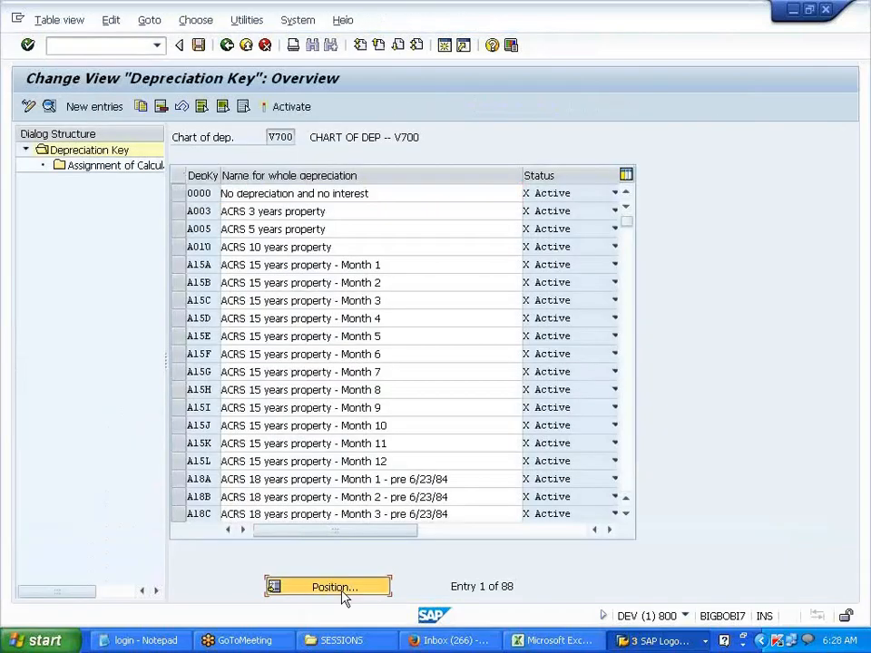
Find depreciation key SLM in chart of depreciation V700 and open its assignment of calculation methods.
{"action": "left_click", "coordinate": [332, 586]}
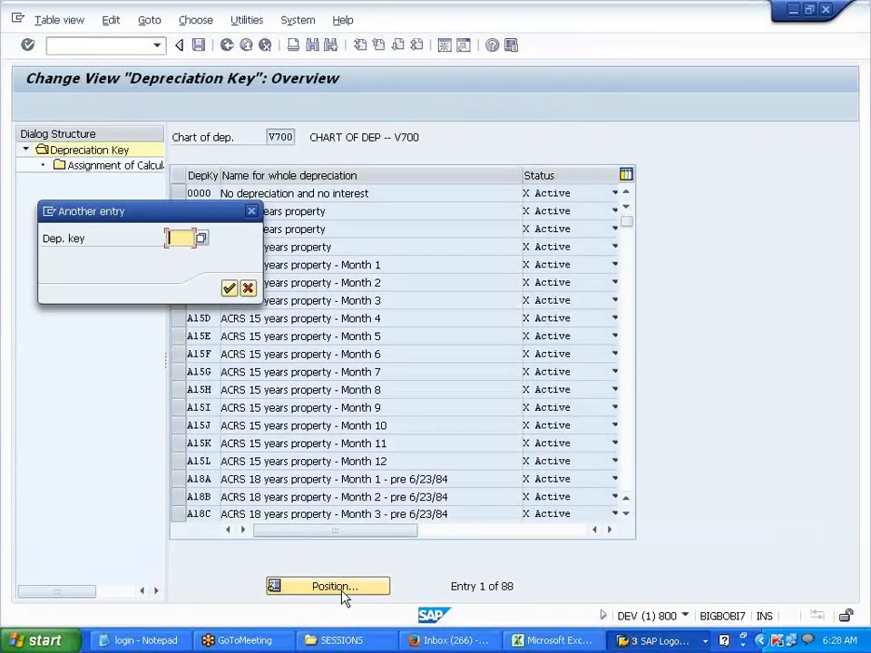
{"action": "type", "text": "SLM"}
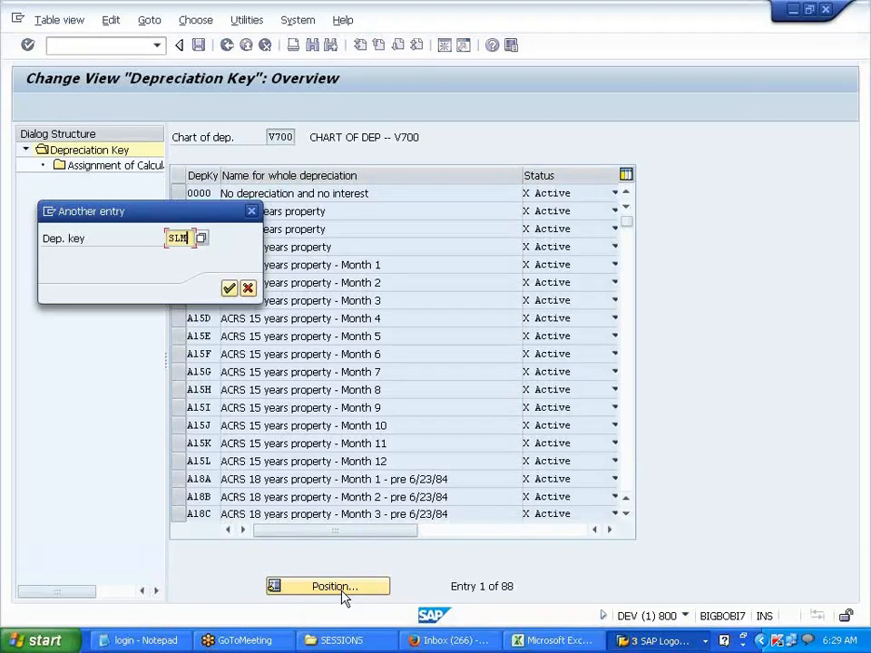
{"action": "key", "text": "Return"}
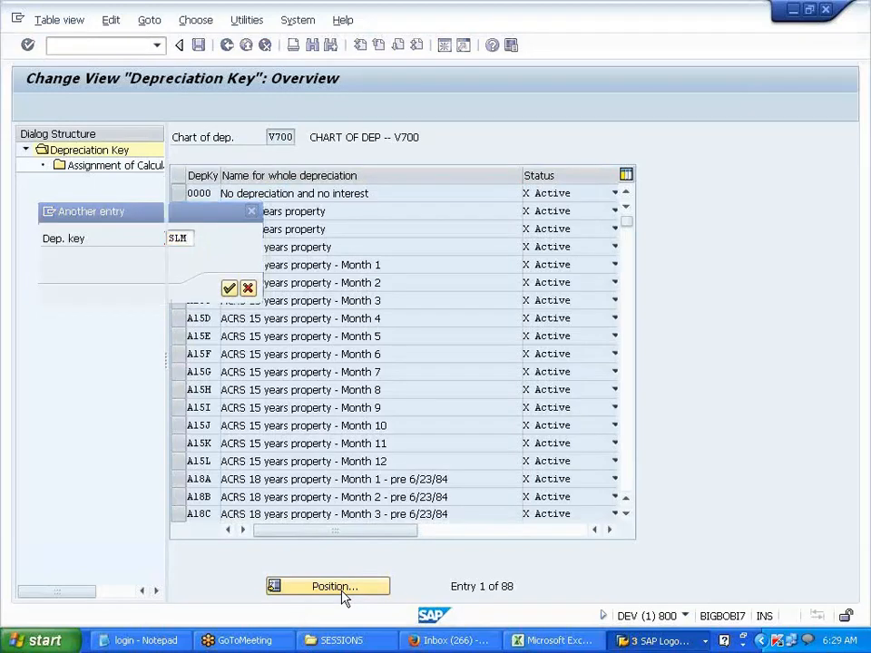
{"action": "double_click", "coordinate": [197, 193]}
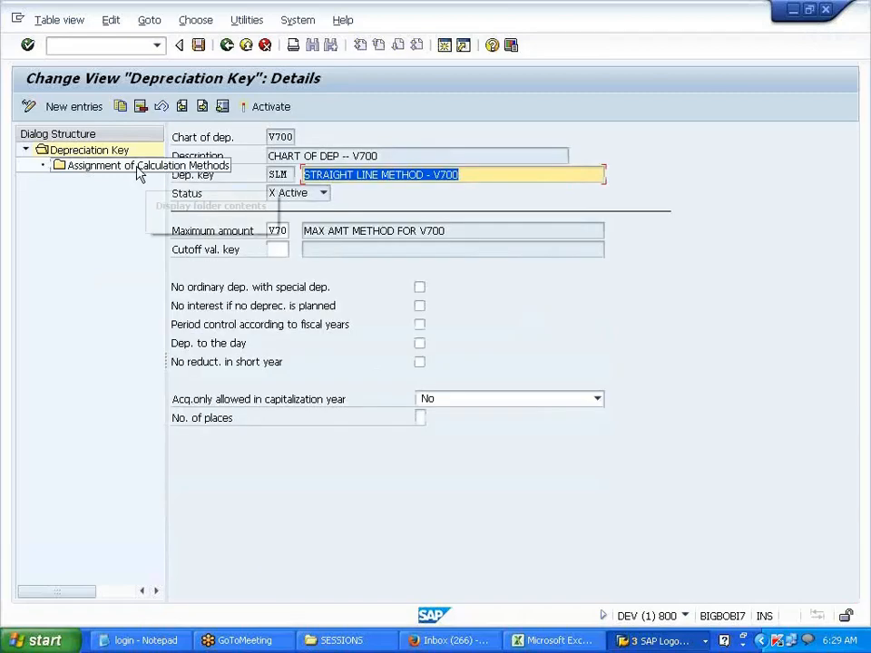
{"action": "double_click", "coordinate": [138, 174]}
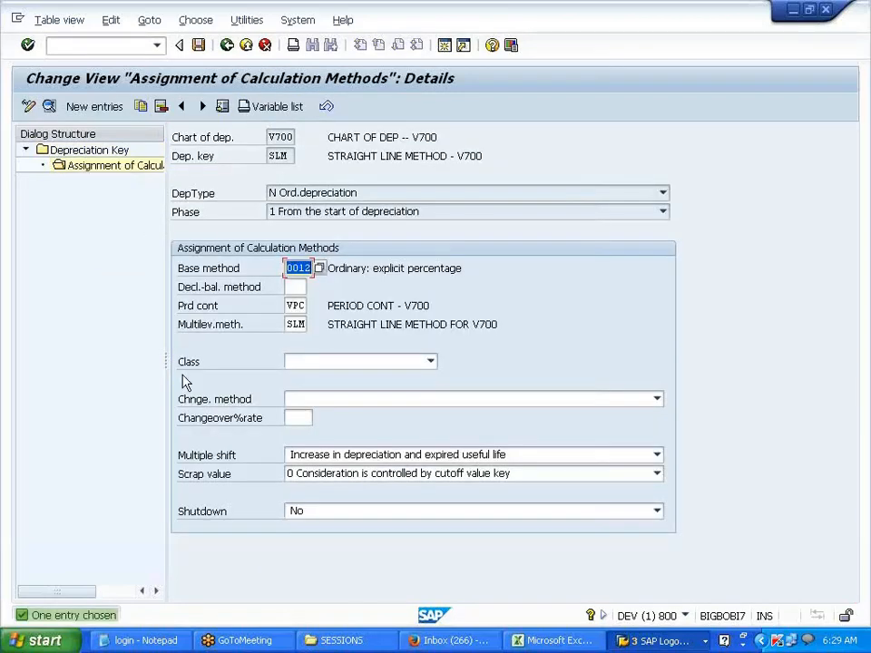
Set Shutdown to Yes in the calculation method assignment of depreciation key SLM.
{"action": "left_click_drag", "start_coordinate": [181, 520], "coordinate": [238, 517]}
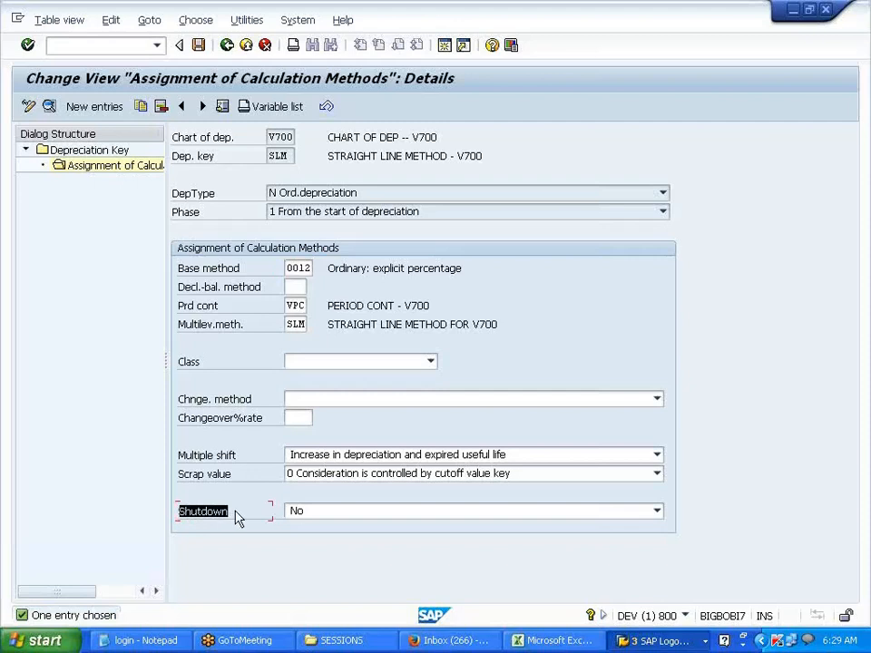
{"action": "left_click", "coordinate": [234, 513]}
{"action": "left_click_drag", "start_coordinate": [184, 513], "coordinate": [238, 508]}
{"action": "left_click", "coordinate": [239, 508]}
{"action": "left_click_drag", "start_coordinate": [293, 156], "coordinate": [263, 157]}
{"action": "left_click", "coordinate": [263, 157]}
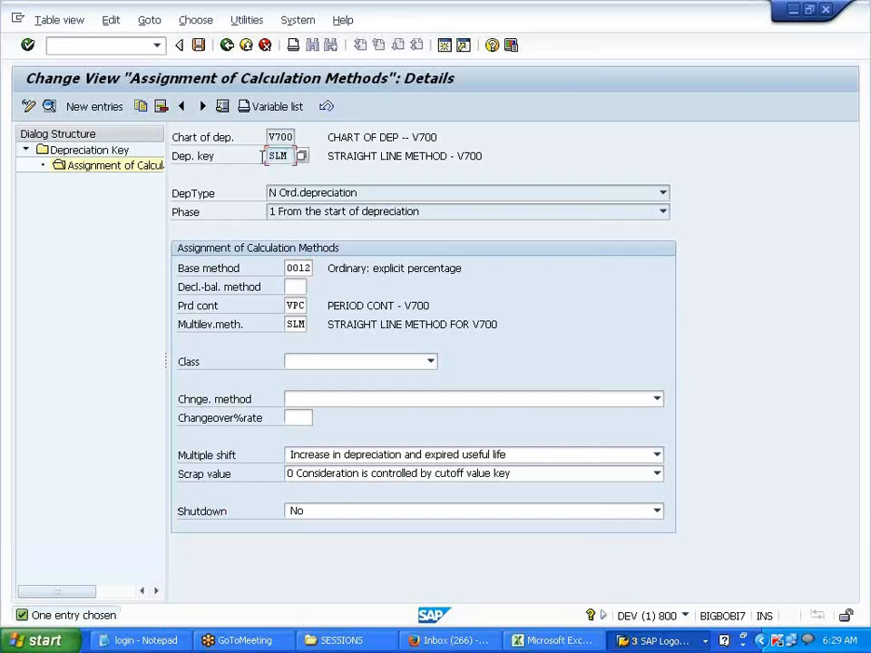
{"action": "left_click", "coordinate": [656, 513]}
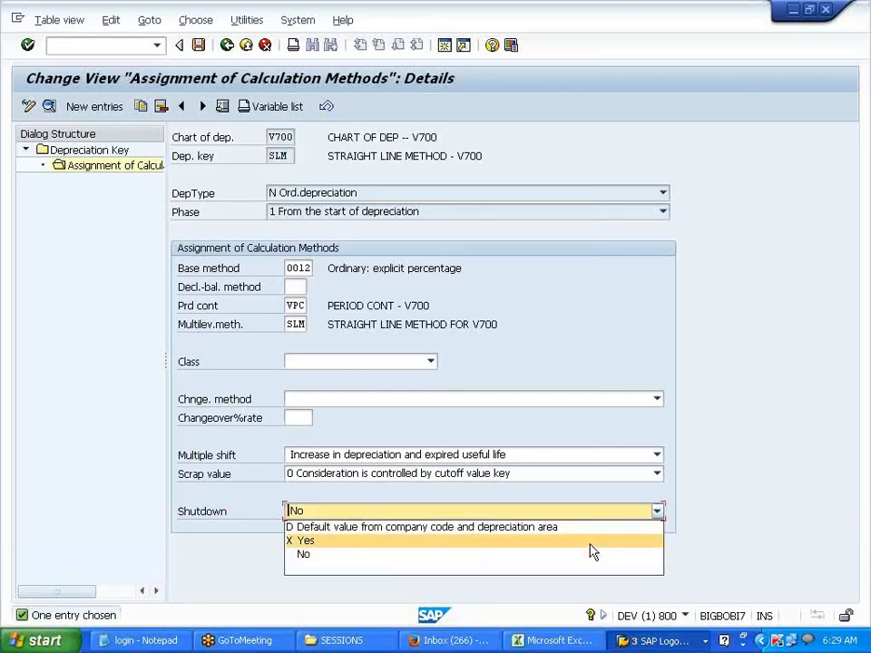
{"action": "left_click", "coordinate": [592, 541]}
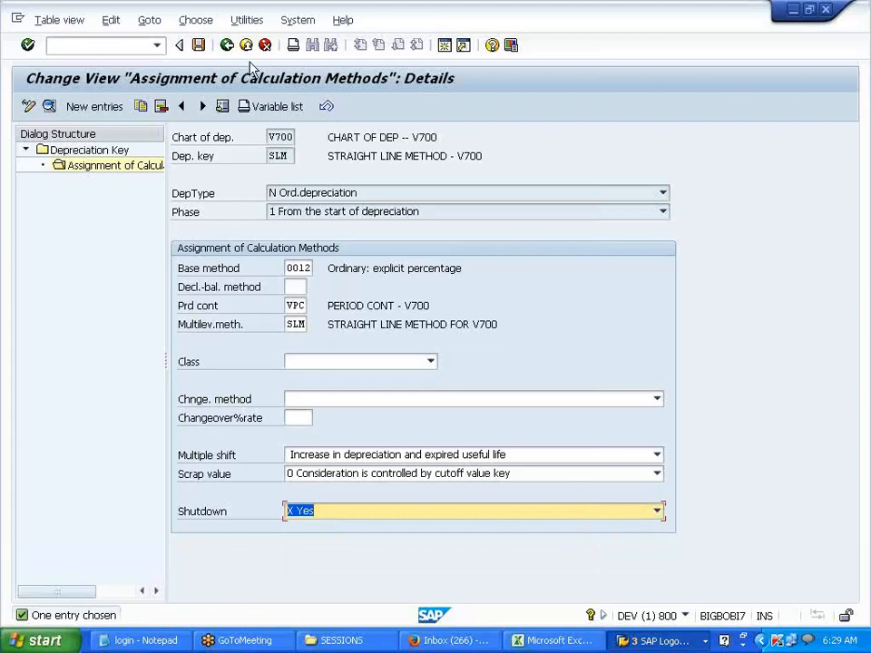
Save the SLM depreciation key change in the proposed customizing request and leave the depreciation key maintenance.
{"action": "left_click", "coordinate": [198, 49]}
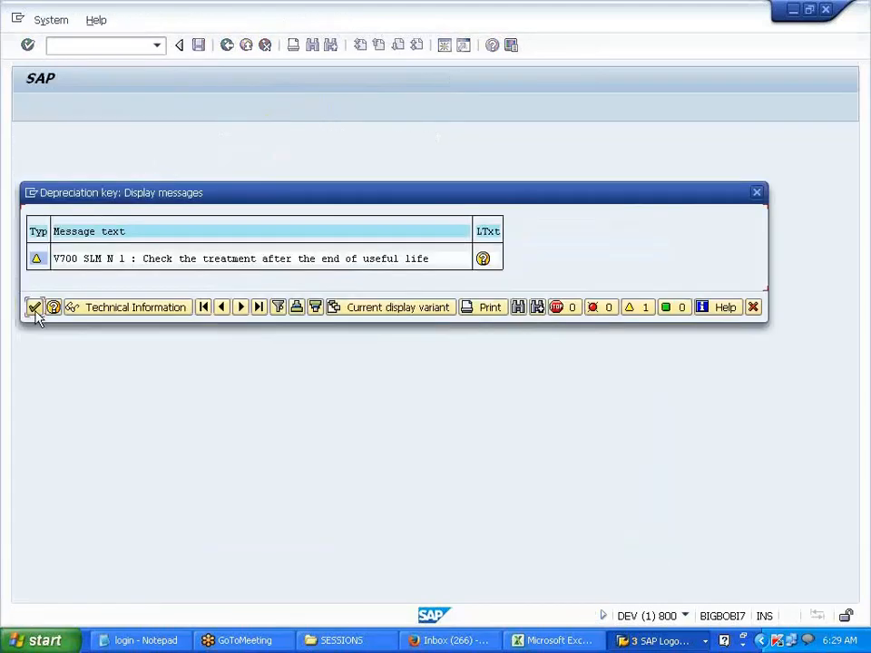
{"action": "left_click", "coordinate": [34, 306]}
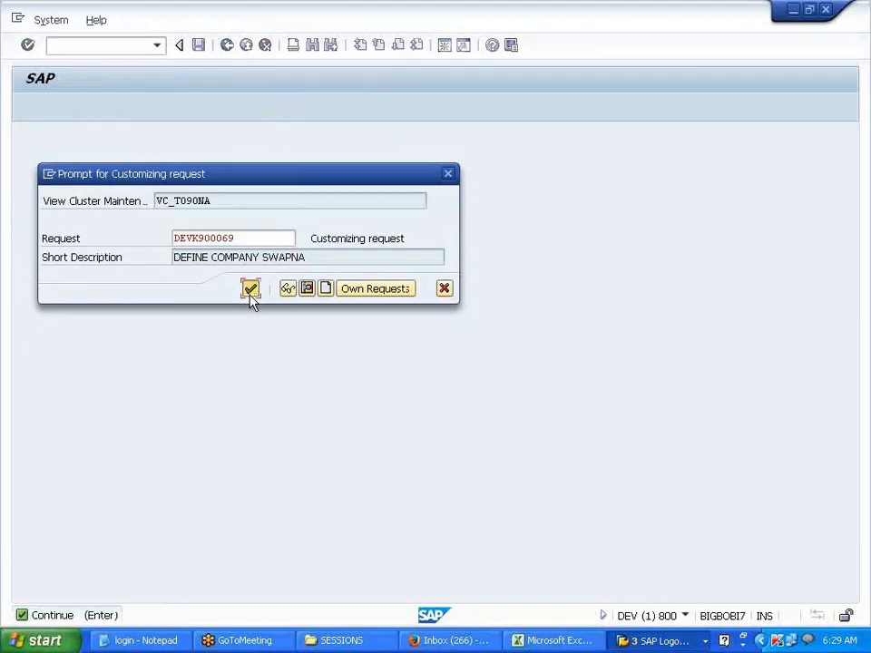
{"action": "left_click", "coordinate": [250, 290]}
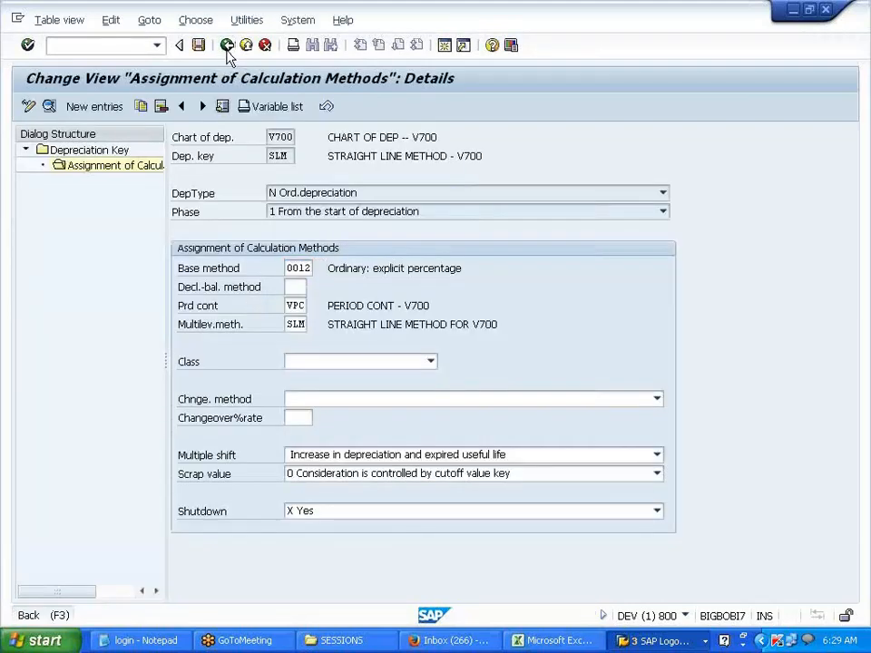
{"action": "left_click", "coordinate": [227, 46]}
{"action": "left_click", "coordinate": [227, 46]}
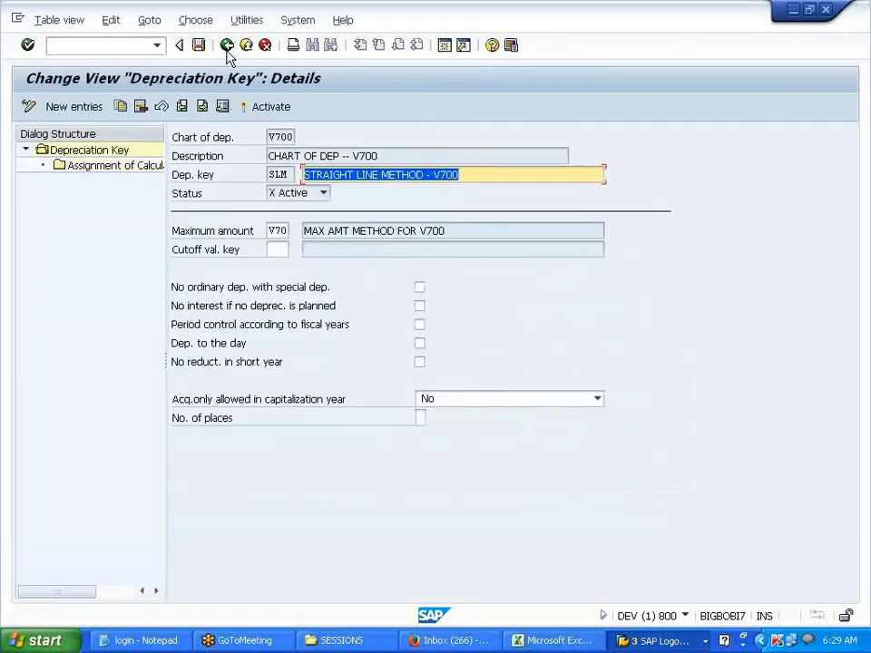
{"action": "left_click", "coordinate": [227, 52]}
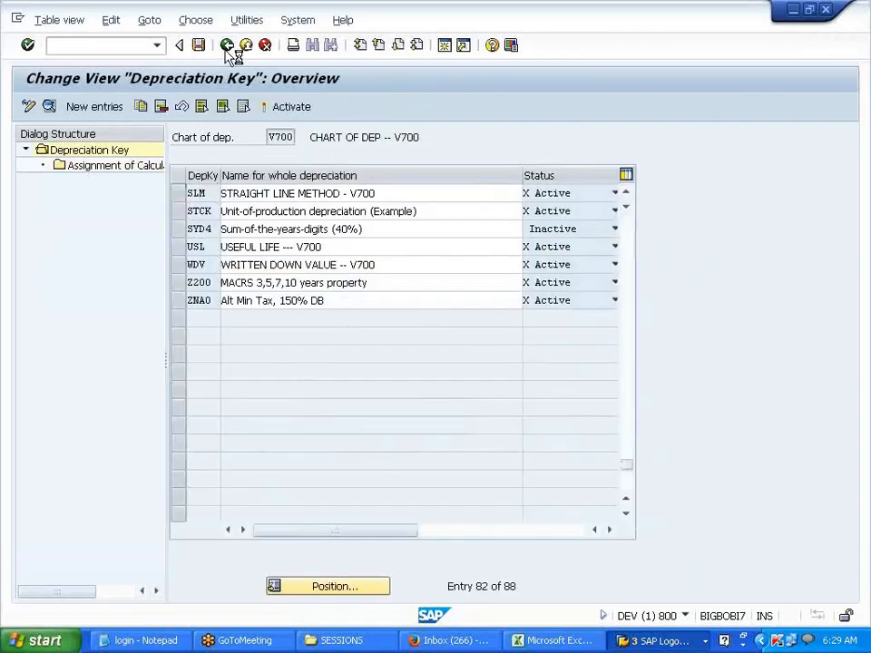
{"action": "left_click", "coordinate": [228, 53]}
In the other SAP session, start transaction AS01 and open the master data for a new VBS asset in company code V700.
{"action": "key", "text": "alt+Tab"}
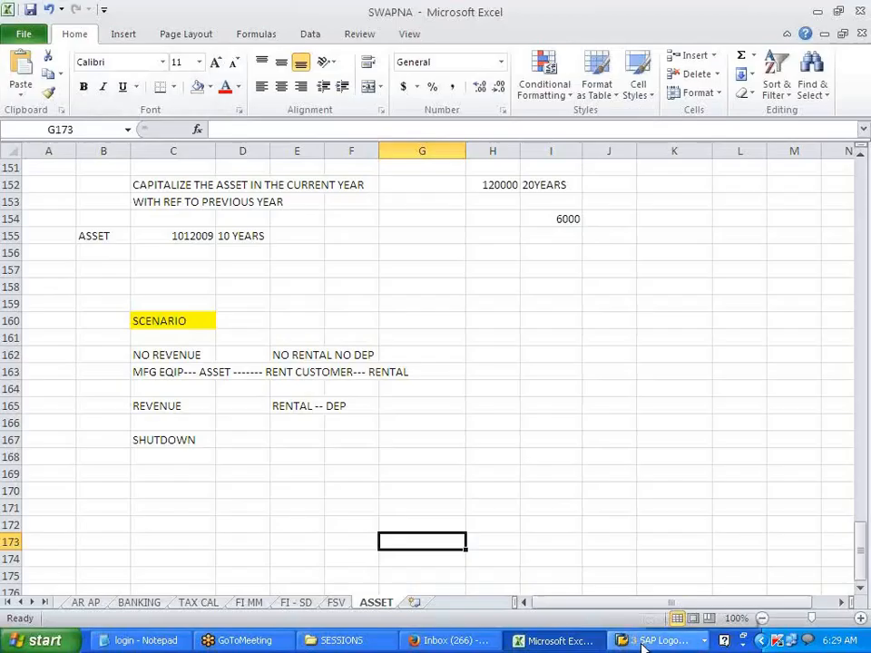
{"action": "left_click", "coordinate": [642, 645]}
{"action": "left_click", "coordinate": [665, 579]}
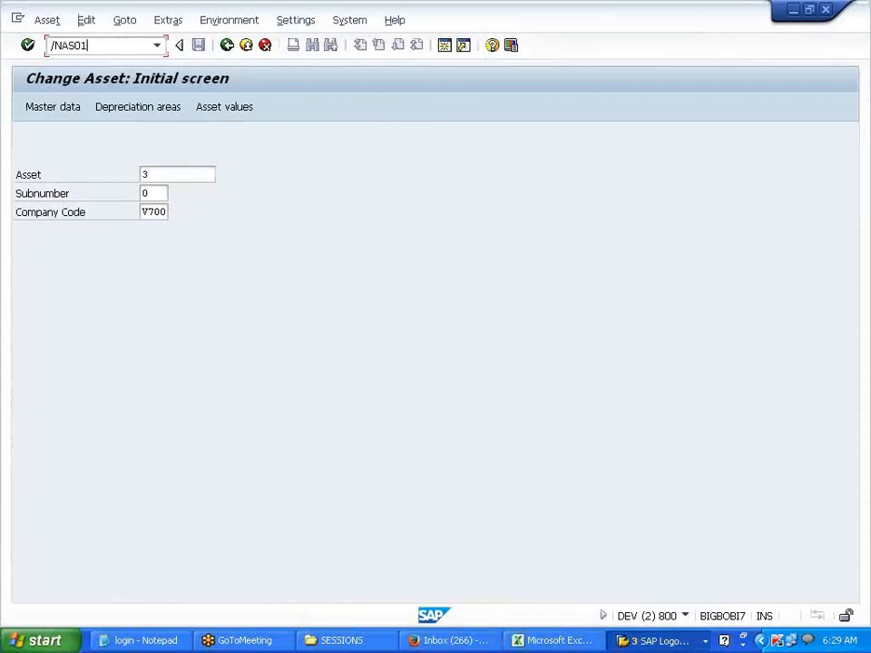
{"action": "key", "text": "Return"}
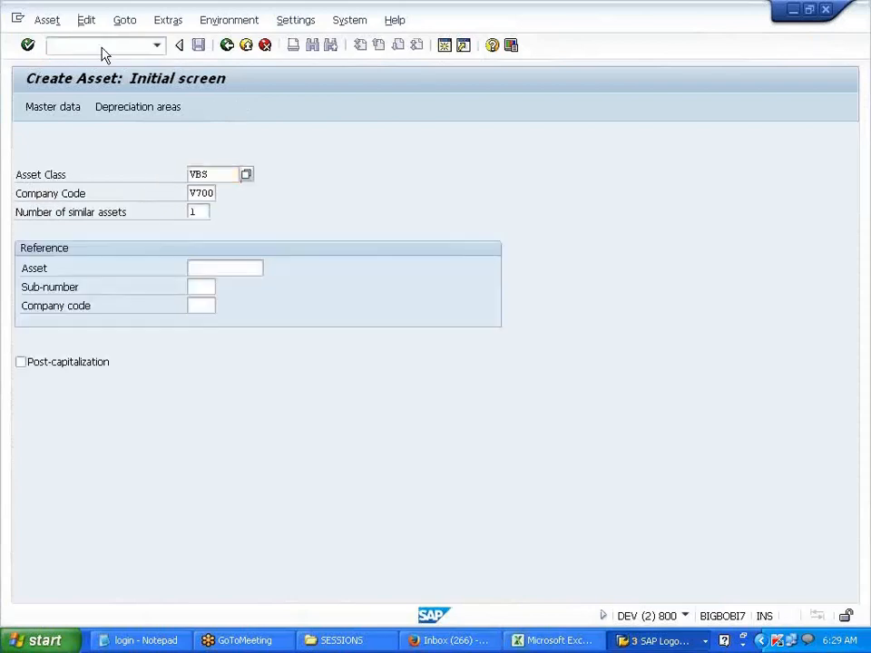
{"action": "key", "text": "Return"}
Describe the new asset as ASSET -- SHUTDOWN, assign business area V701, and save it with the default depreciation areas.
{"action": "type", "text": "ASSE"}
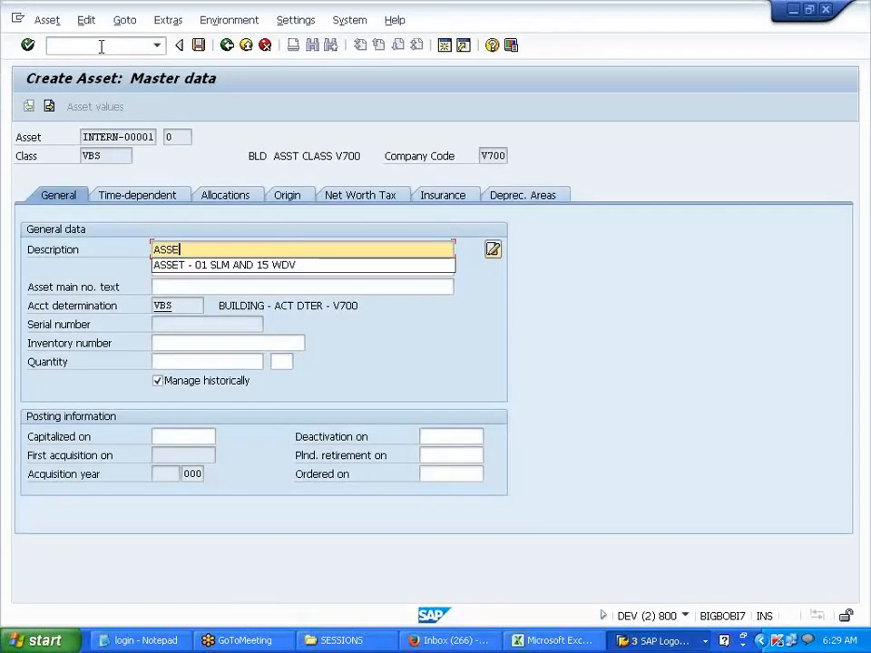
{"action": "type", "text": "T --"}
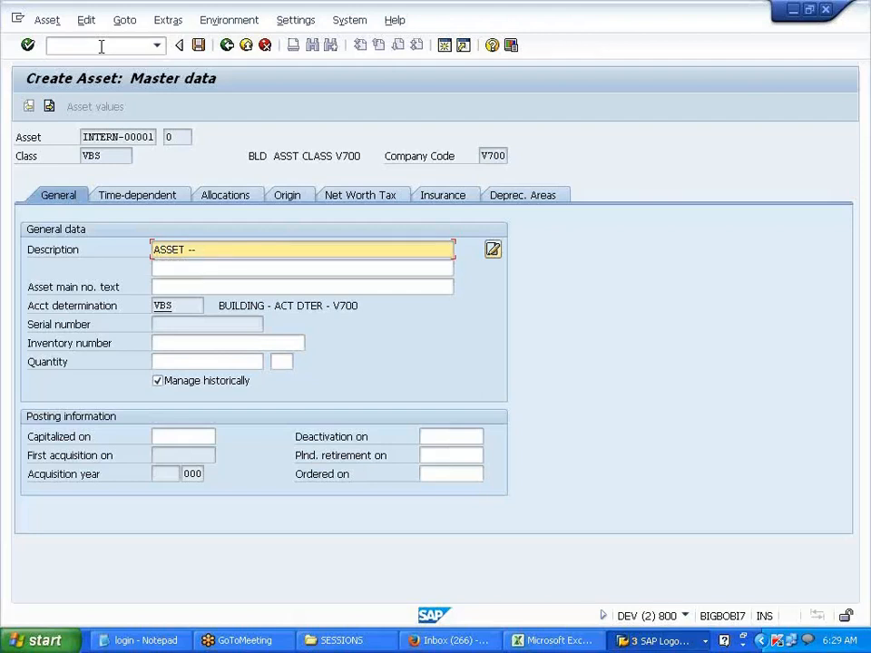
{"action": "type", "text": "SHUTDOWN"}
{"action": "left_click", "coordinate": [137, 202]}
{"action": "left_click", "coordinate": [176, 265]}
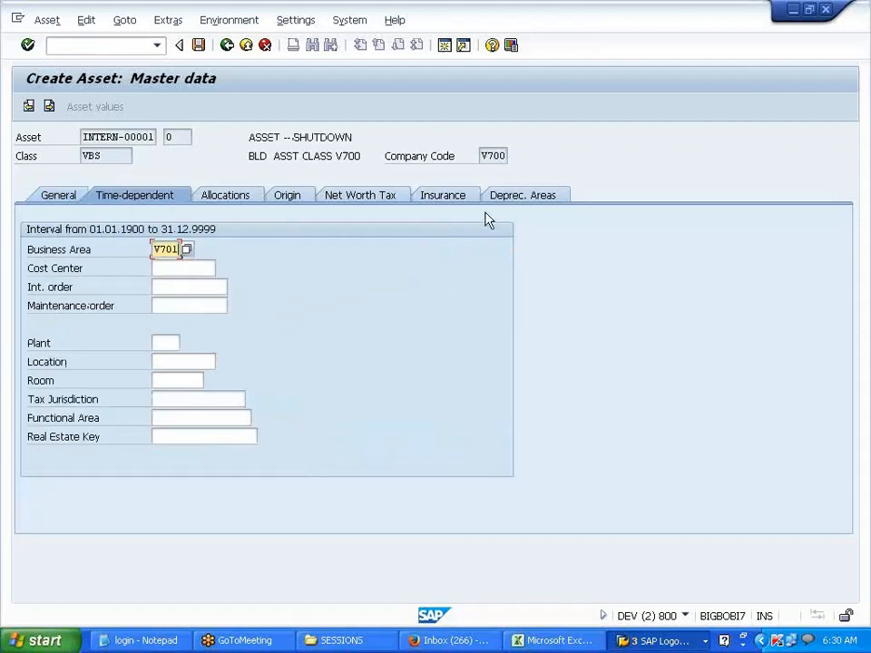
{"action": "left_click", "coordinate": [521, 198]}
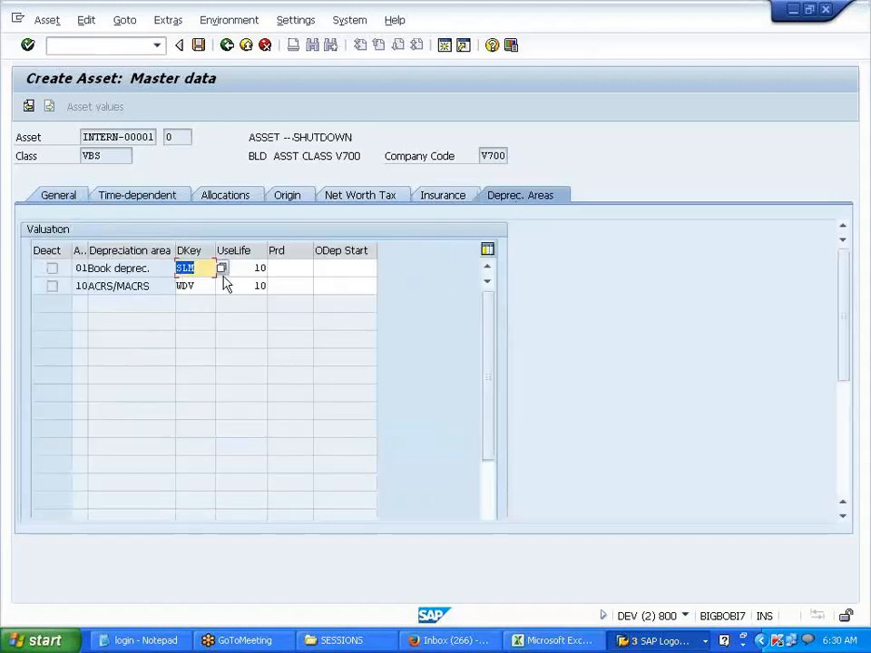
{"action": "left_click", "coordinate": [199, 50]}
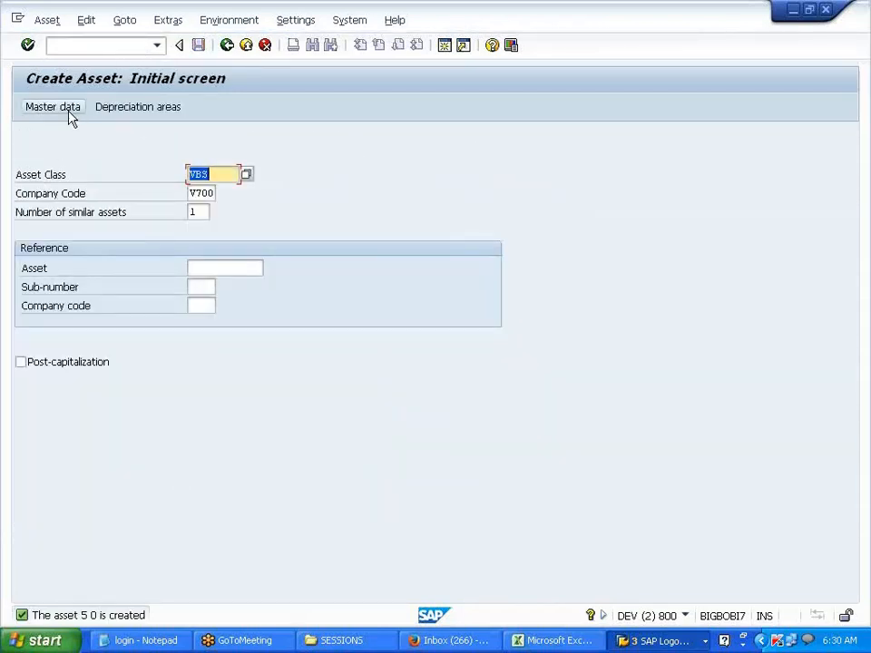
Check the time-dependent master data of the new ASSET -- SHUTDOWN asset in change mode, and return to SAP Easy Access.
{"action": "left_click", "coordinate": [51, 22]}
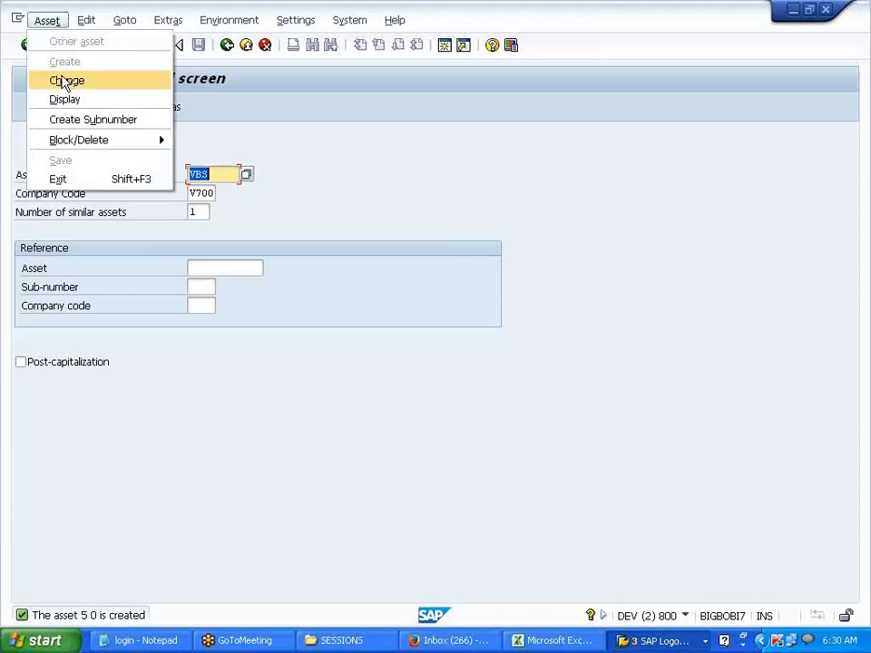
{"action": "left_click", "coordinate": [65, 81]}
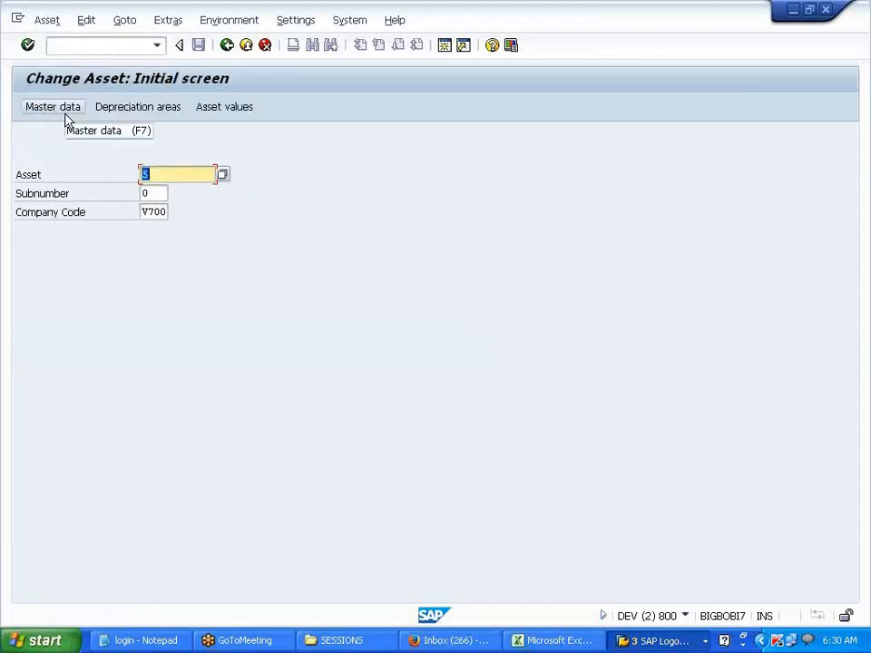
{"action": "left_click", "coordinate": [65, 116]}
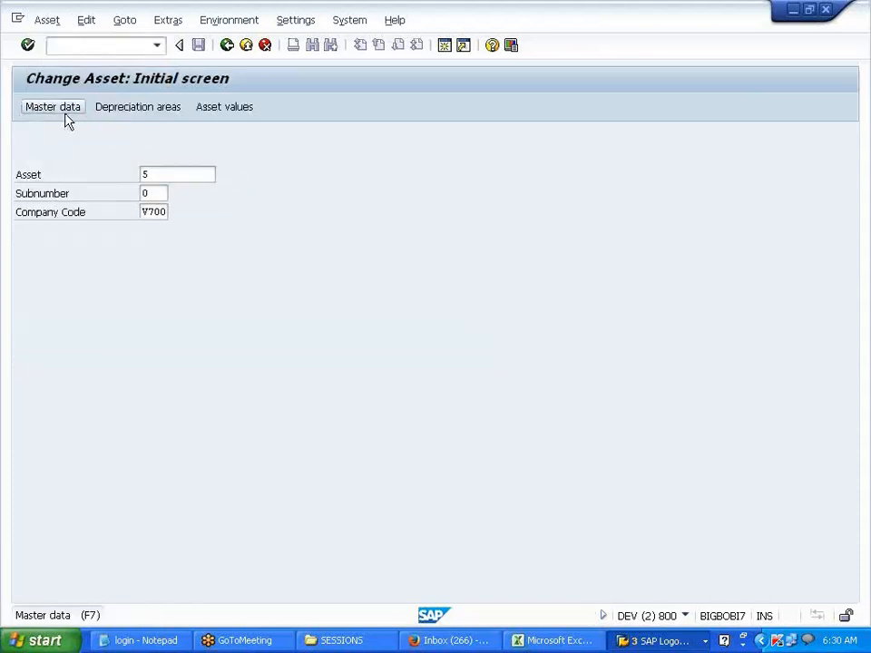
{"action": "left_click", "coordinate": [127, 198]}
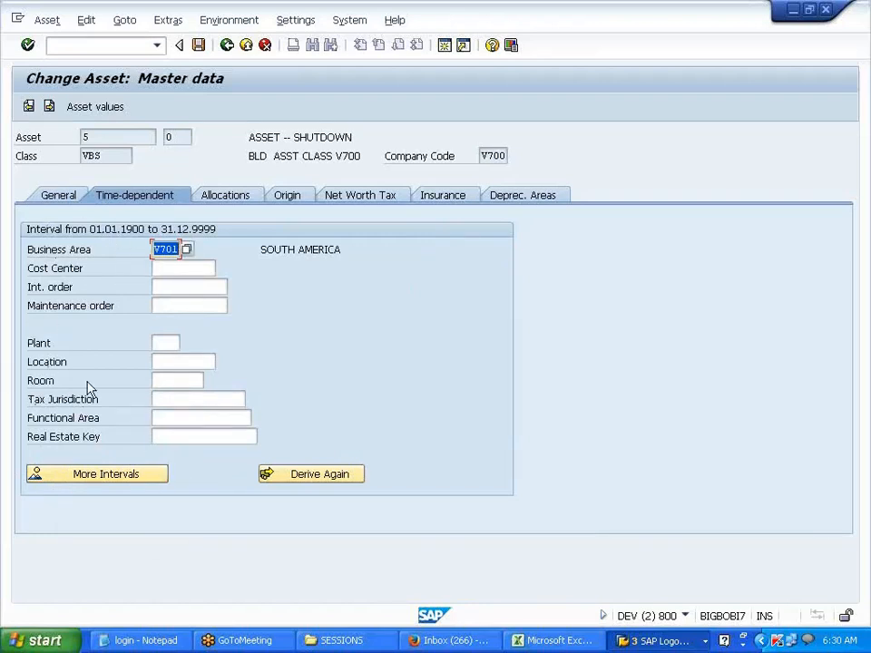
{"action": "left_click", "coordinate": [226, 45]}
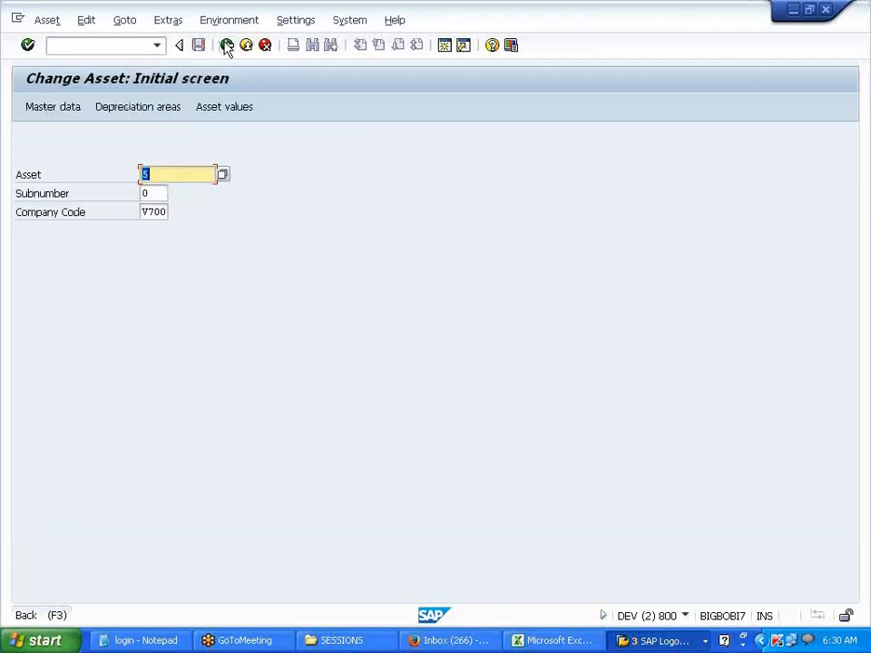
{"action": "left_click", "coordinate": [227, 45]}
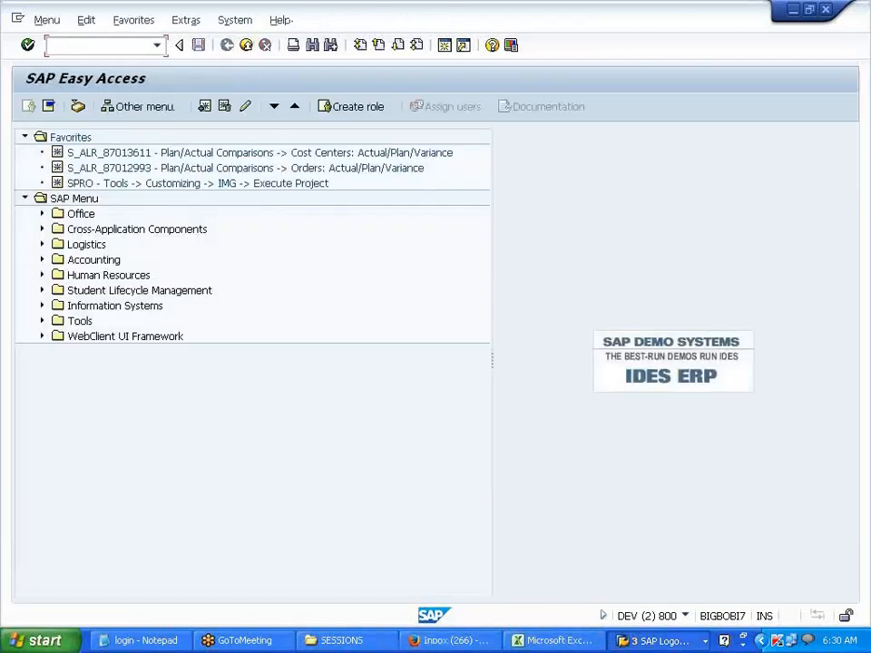
In the Display IMG session, open Define Screen Layout for Asset Master Data under Asset Accounting, Master Data, Screen Layout.
{"action": "left_click", "coordinate": [652, 643]}
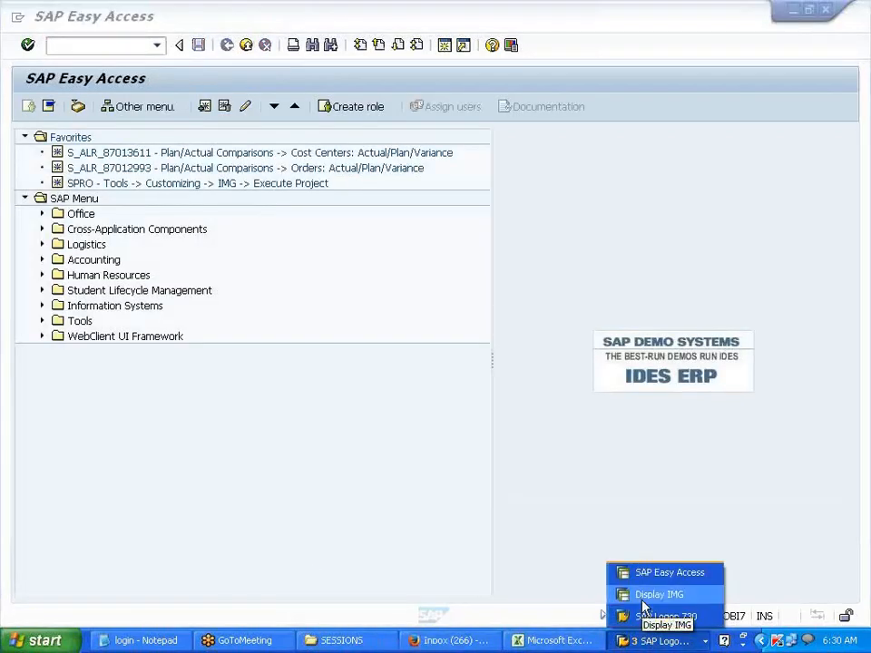
{"action": "left_click", "coordinate": [643, 598]}
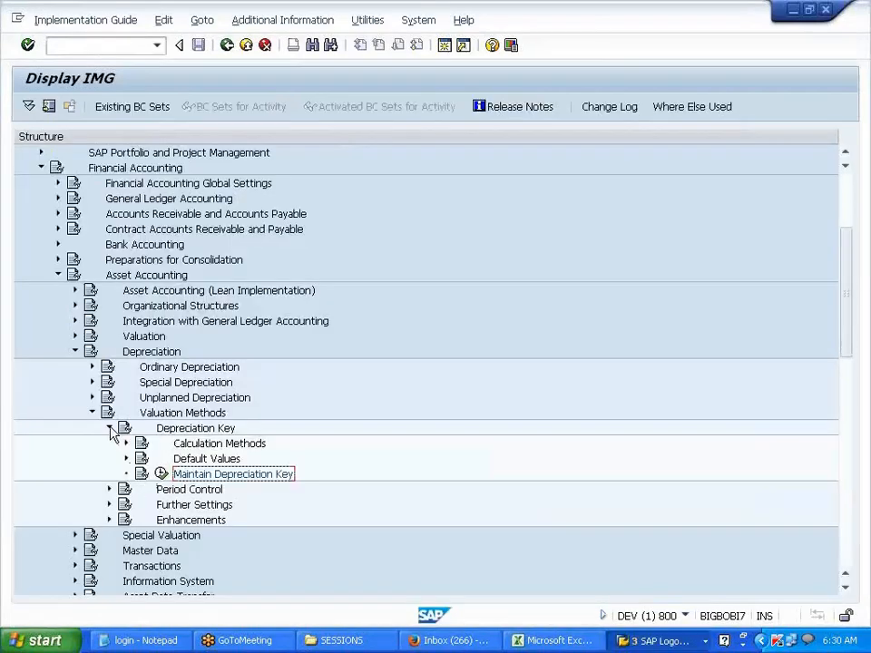
{"action": "left_click", "coordinate": [108, 428]}
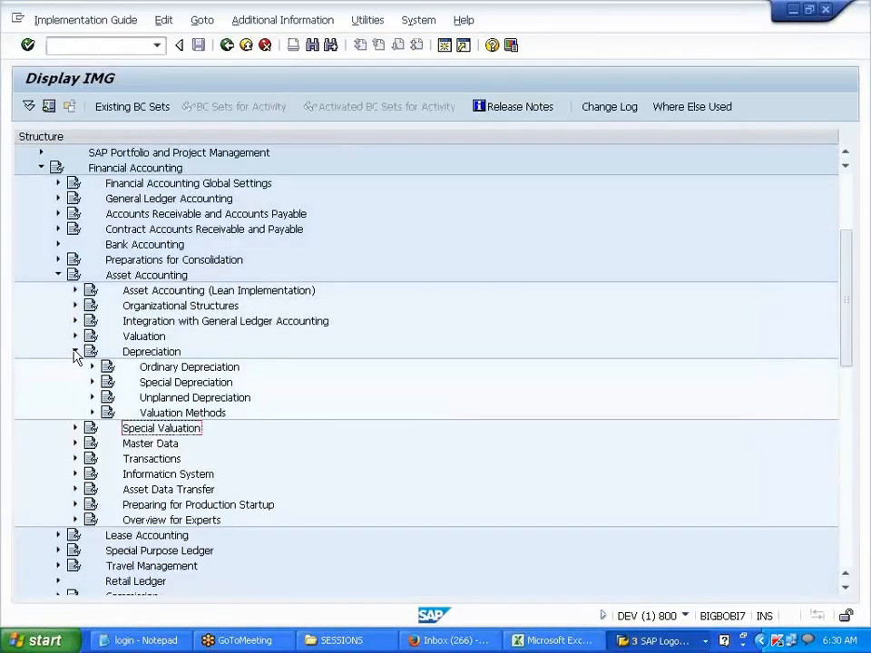
{"action": "left_click", "coordinate": [75, 353]}
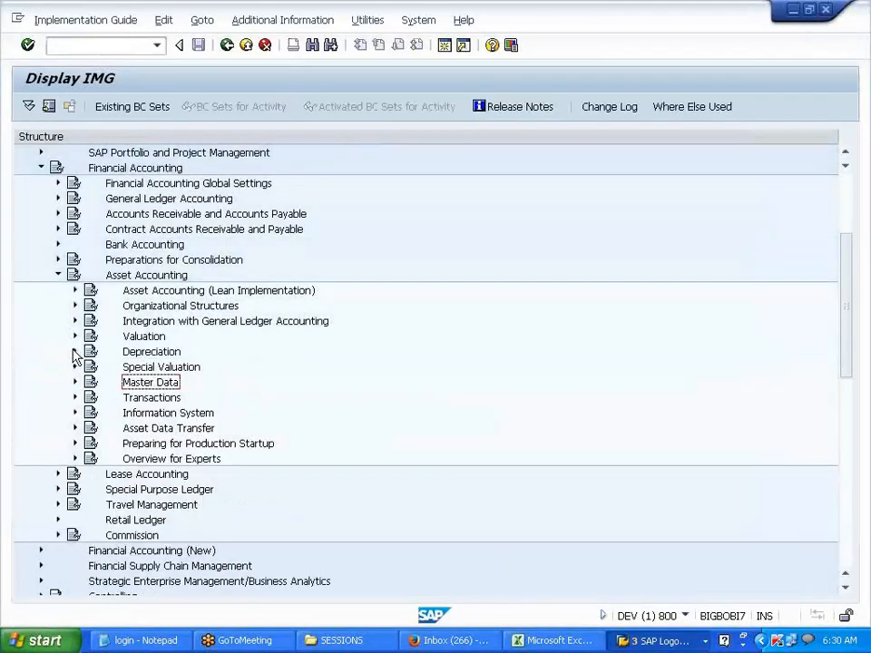
{"action": "left_click", "coordinate": [75, 383]}
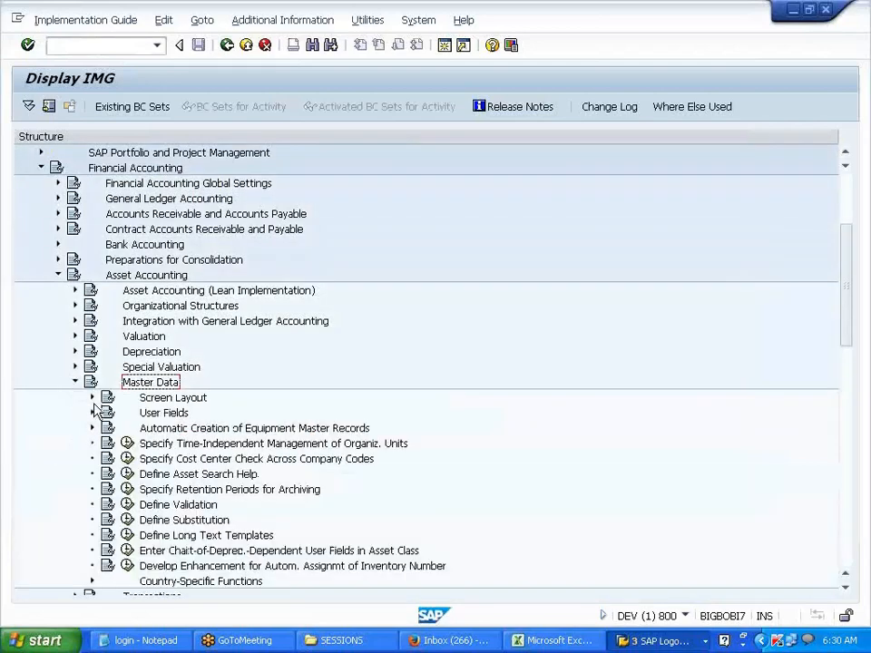
{"action": "left_click", "coordinate": [92, 399]}
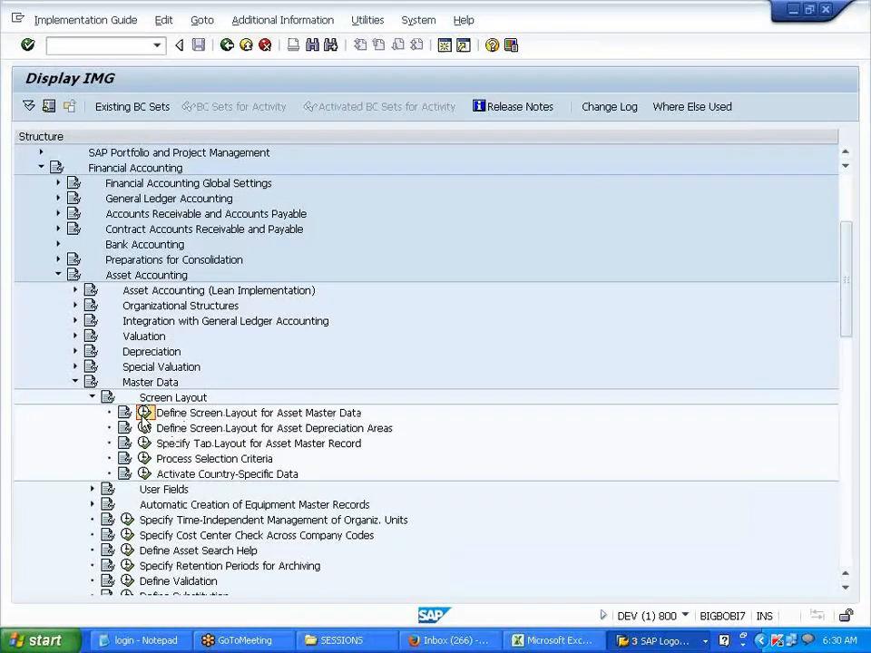
{"action": "left_click", "coordinate": [144, 413]}
{"action": "double_click", "coordinate": [185, 201]}
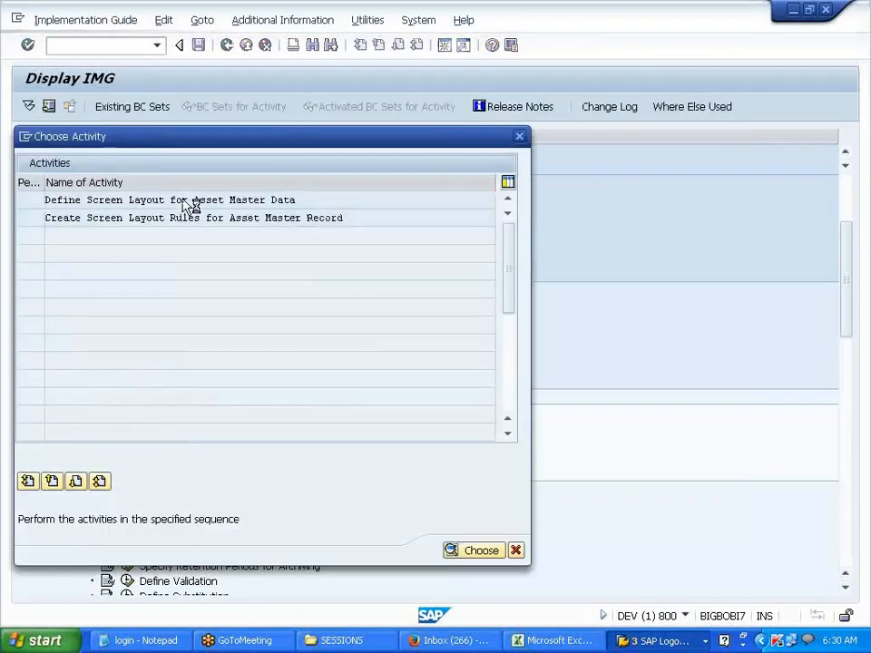
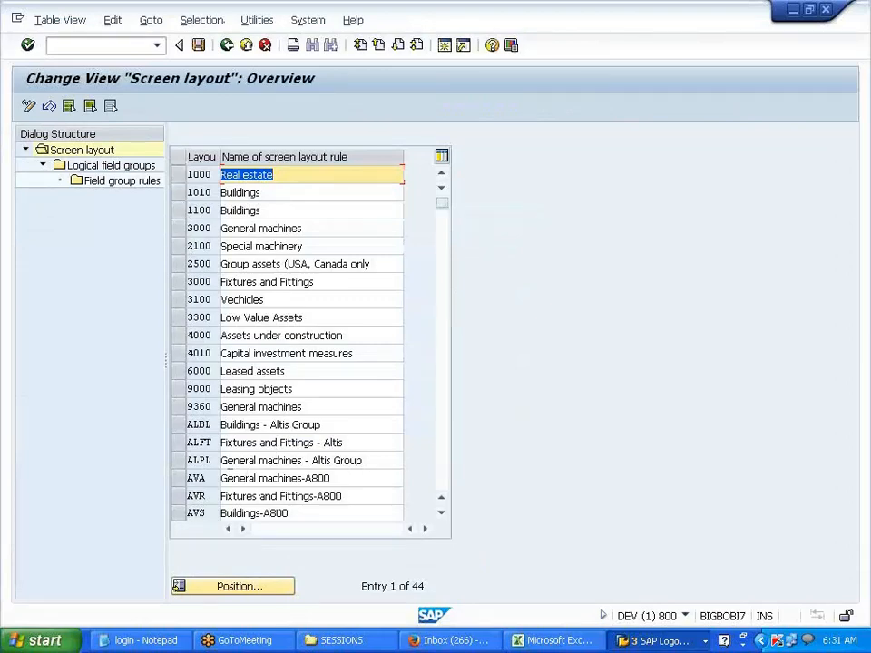
Open the field group rules of logical field group 3, Time-dependent data, for screen layout VBS.
{"action": "scroll", "coordinate": [227, 478], "scroll_direction": "down", "scroll_amount": 2}
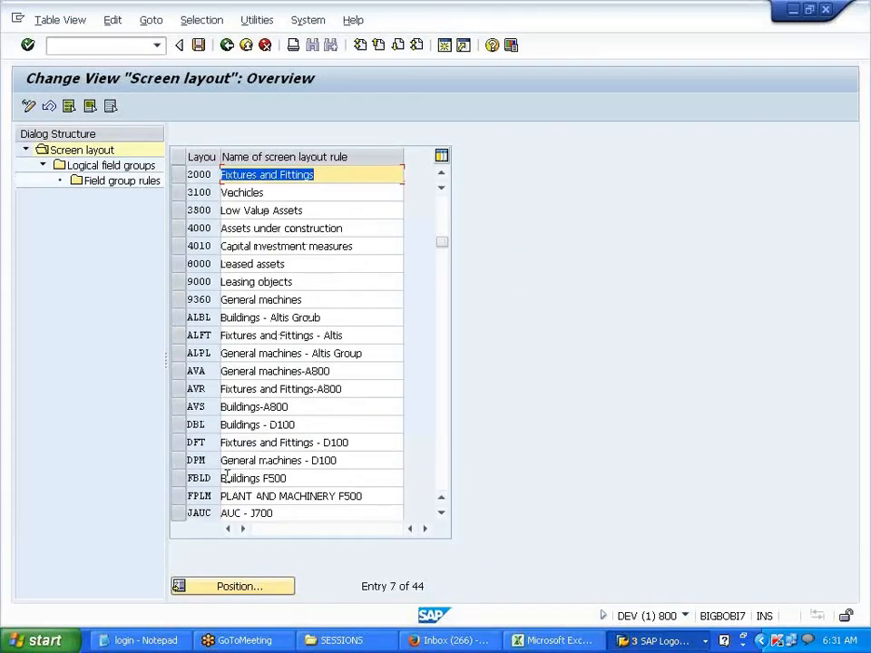
{"action": "scroll", "coordinate": [227, 478], "scroll_direction": "down", "scroll_amount": 10}
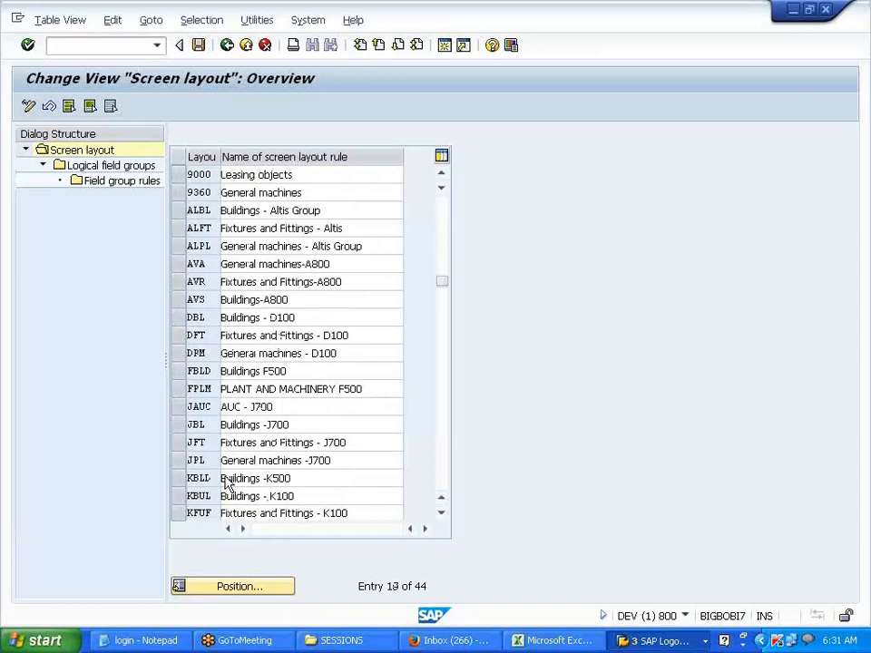
{"action": "scroll", "coordinate": [225, 481], "scroll_direction": "up", "scroll_amount": 1}
{"action": "left_click", "coordinate": [184, 282]}
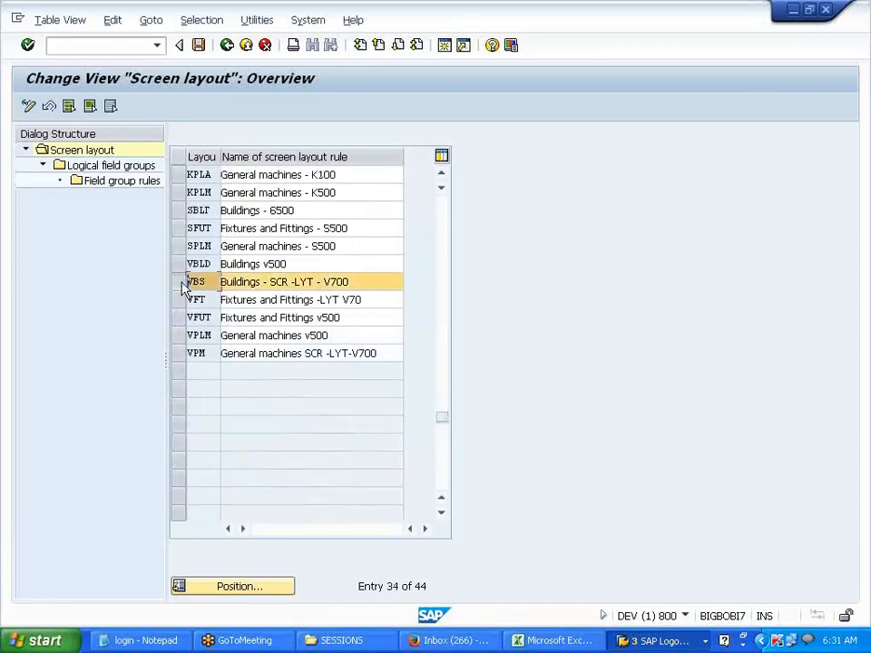
{"action": "left_click", "coordinate": [127, 169]}
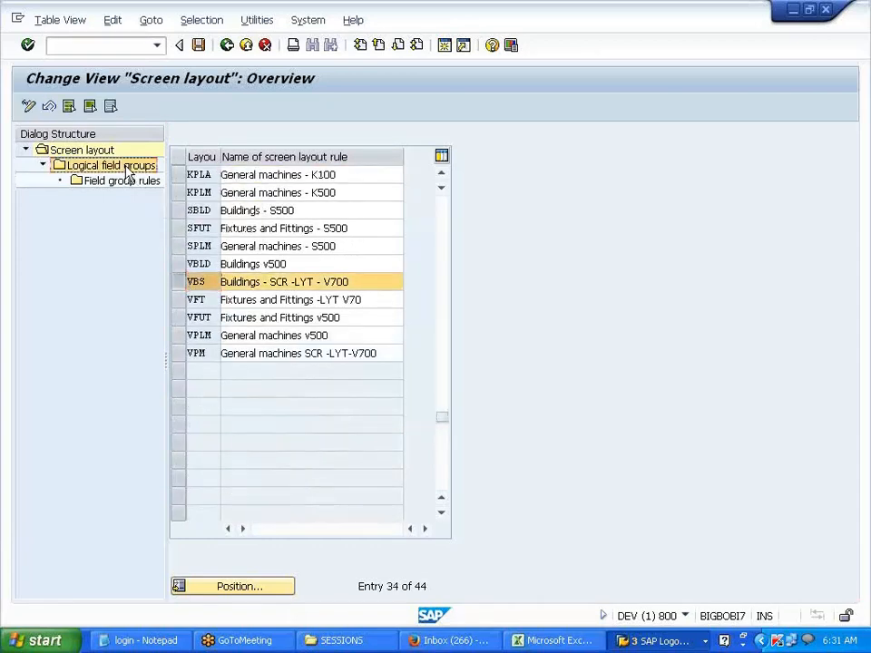
{"action": "double_click", "coordinate": [127, 168]}
{"action": "left_click", "coordinate": [333, 211]}
{"action": "left_click_drag", "start_coordinate": [333, 211], "coordinate": [240, 213]}
{"action": "left_click", "coordinate": [179, 213]}
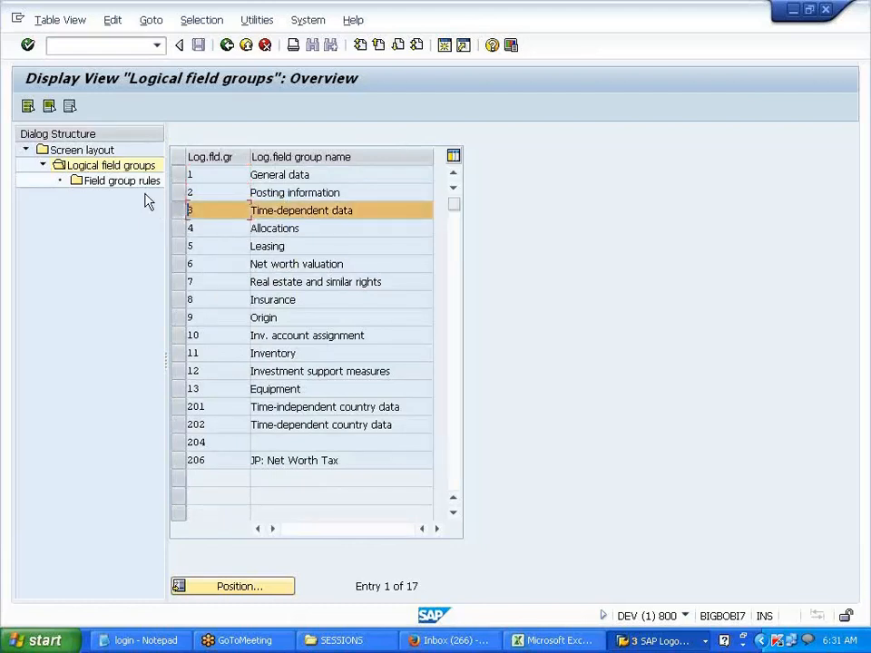
{"action": "double_click", "coordinate": [142, 189]}
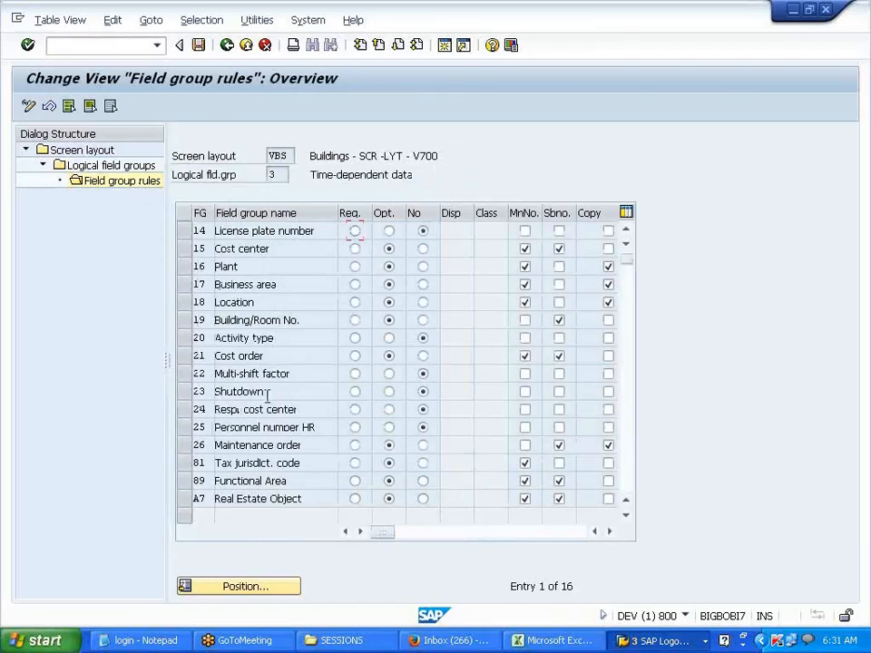
Make the Shutdown field group optional and enable it for main number, subnumber and copying.
{"action": "left_click_drag", "start_coordinate": [272, 391], "coordinate": [214, 391]}
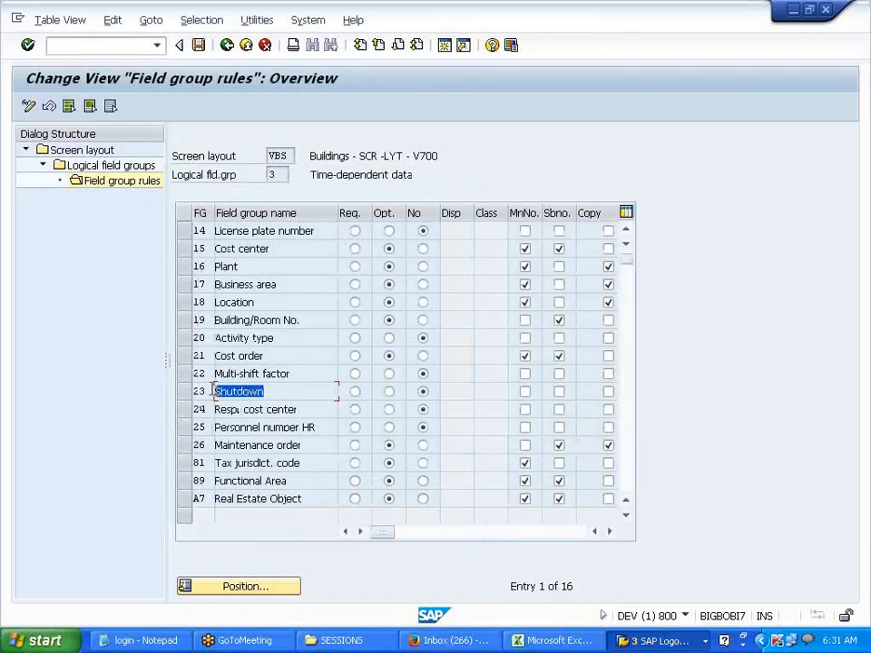
{"action": "left_click", "coordinate": [211, 390]}
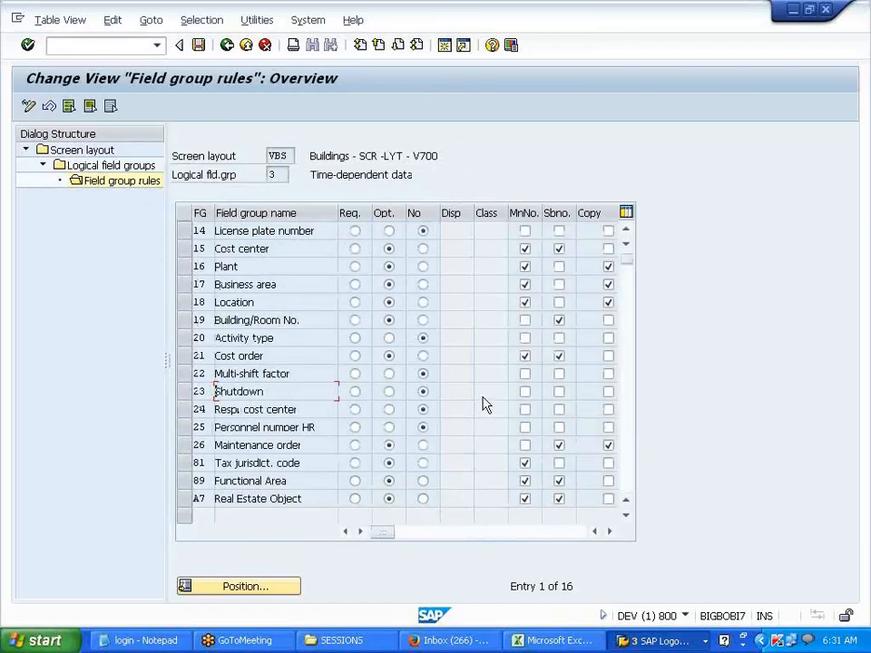
{"action": "left_click", "coordinate": [390, 393]}
{"action": "left_click", "coordinate": [390, 393]}
{"action": "left_click", "coordinate": [525, 393]}
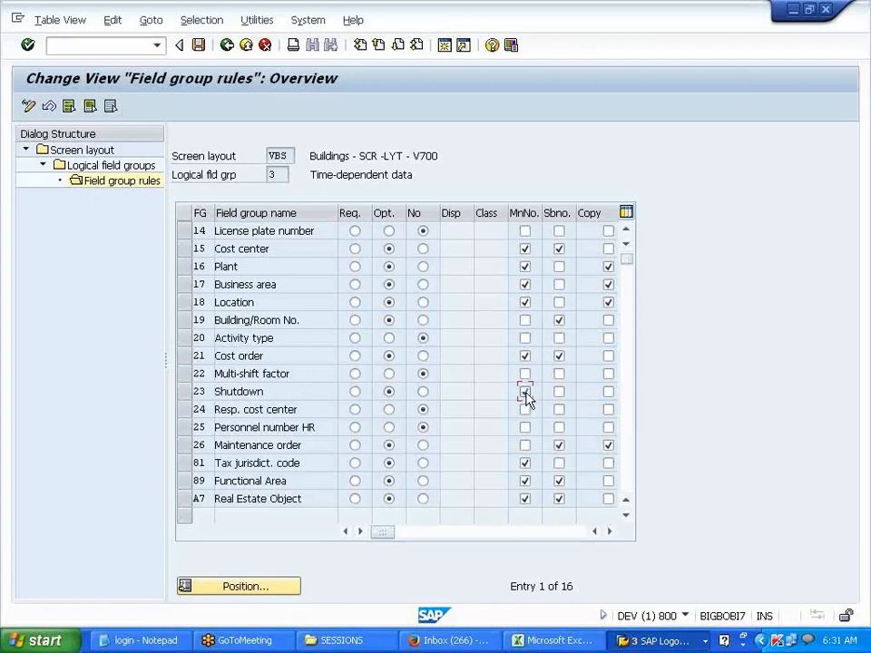
{"action": "left_click", "coordinate": [608, 393]}
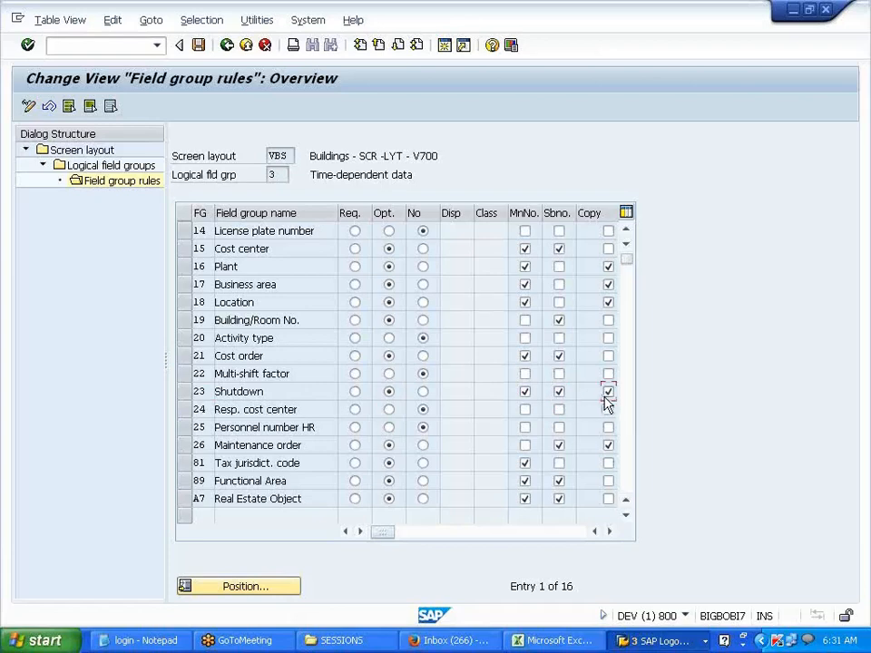
Save the field group rules in the proposed customizing request and leave the screen layout maintenance.
{"action": "left_click", "coordinate": [198, 50]}
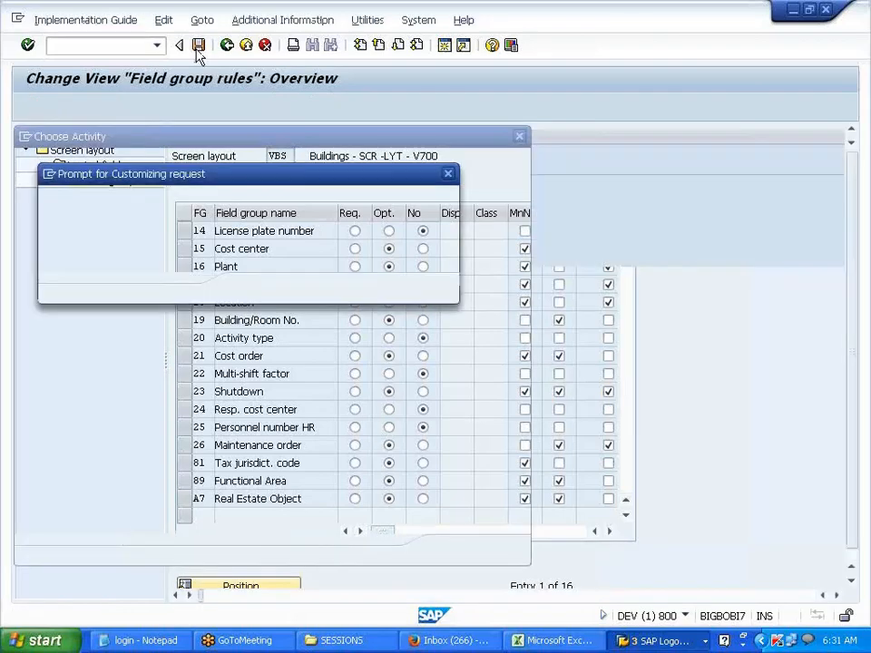
{"action": "left_click", "coordinate": [251, 290]}
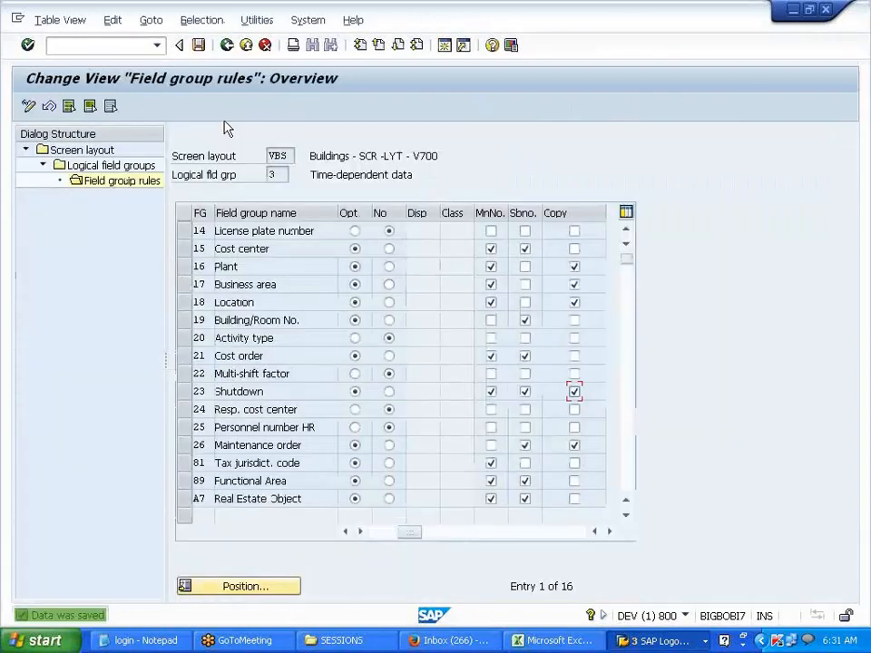
{"action": "left_click", "coordinate": [227, 45]}
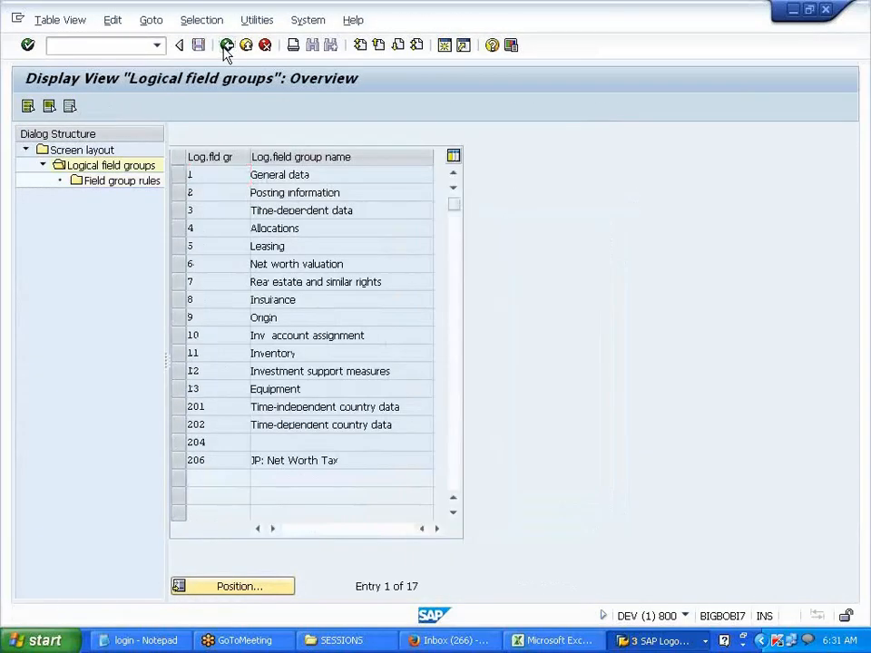
{"action": "left_click", "coordinate": [227, 46]}
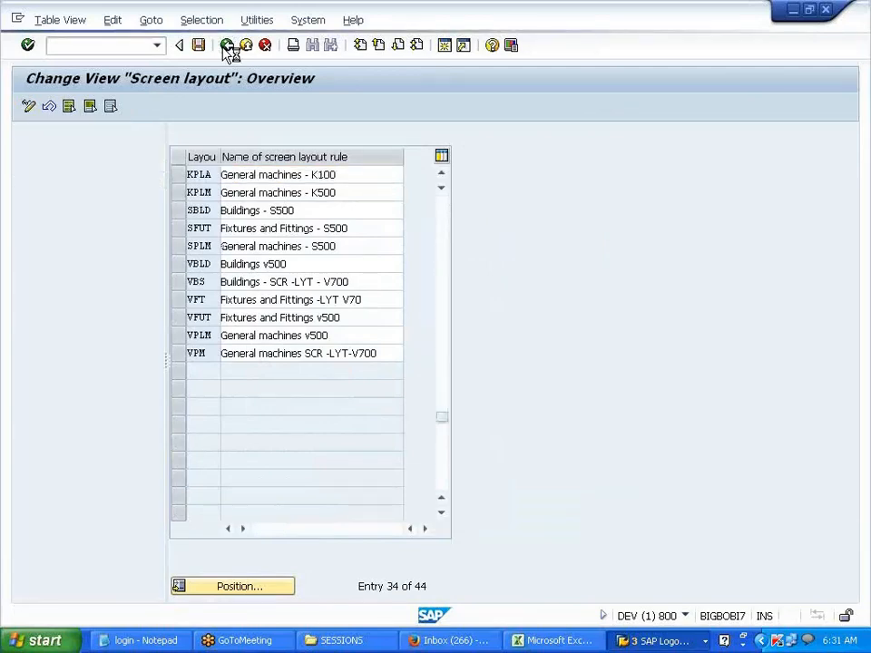
{"action": "left_click", "coordinate": [227, 45]}
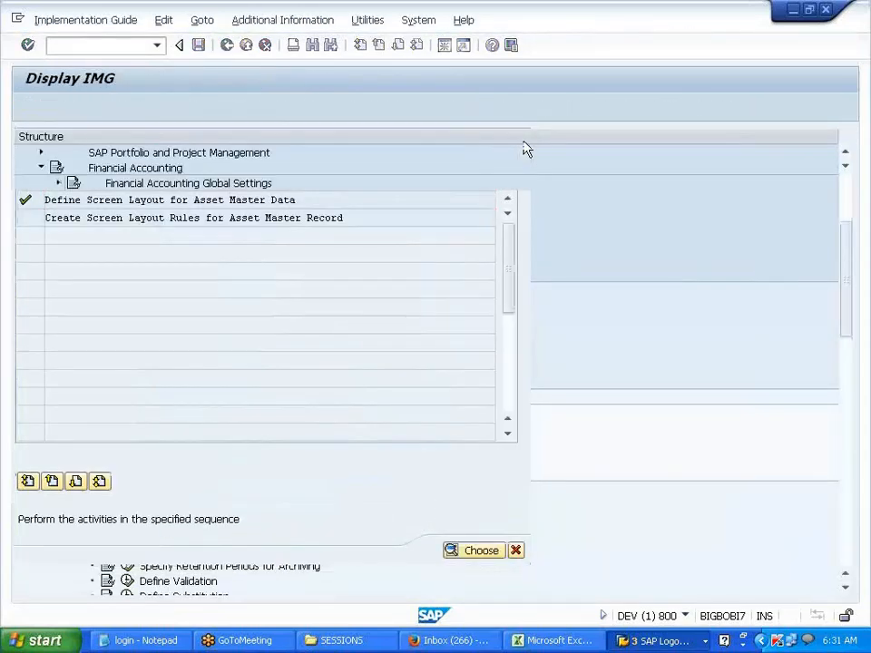
In the other SAP session, start the Change Asset transaction and open the time-dependent data of asset 5 in company code V700.
{"action": "key", "text": "alt+Tab"}
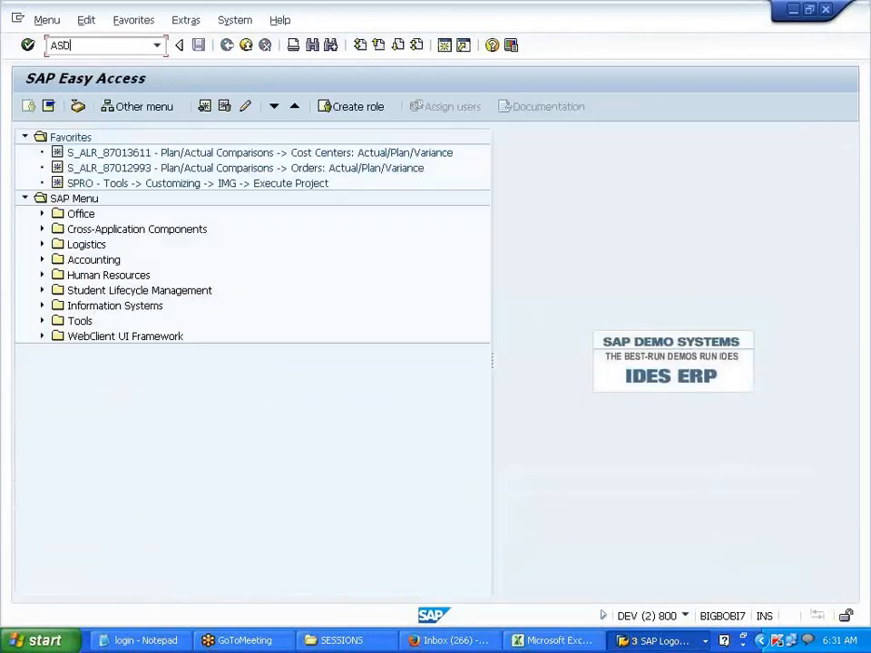
{"action": "key", "text": "Return"}
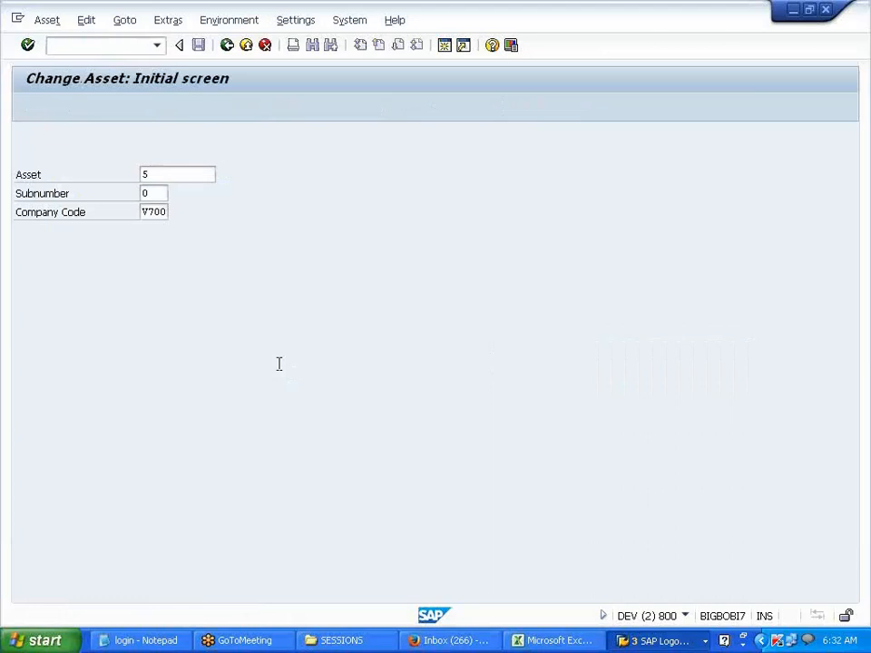
{"action": "key", "text": "Return"}
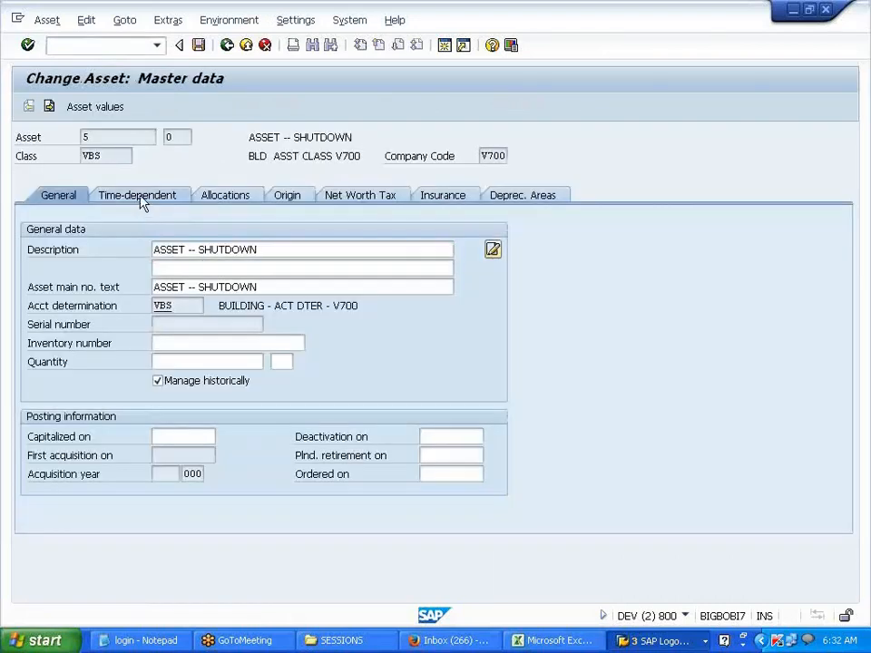
{"action": "left_click", "coordinate": [142, 201]}
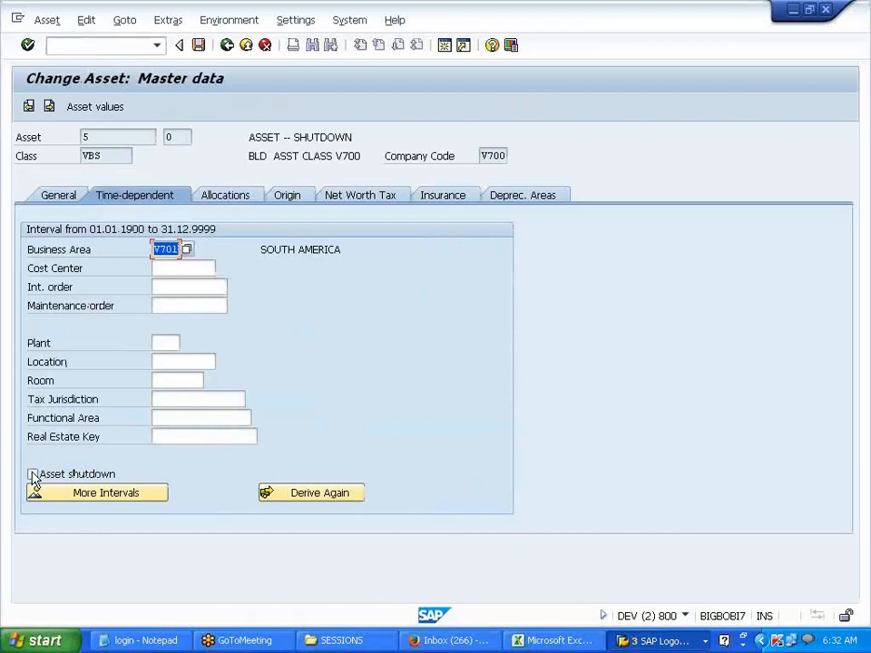
{"action": "left_click", "coordinate": [110, 477]}
{"action": "left_click", "coordinate": [109, 496]}
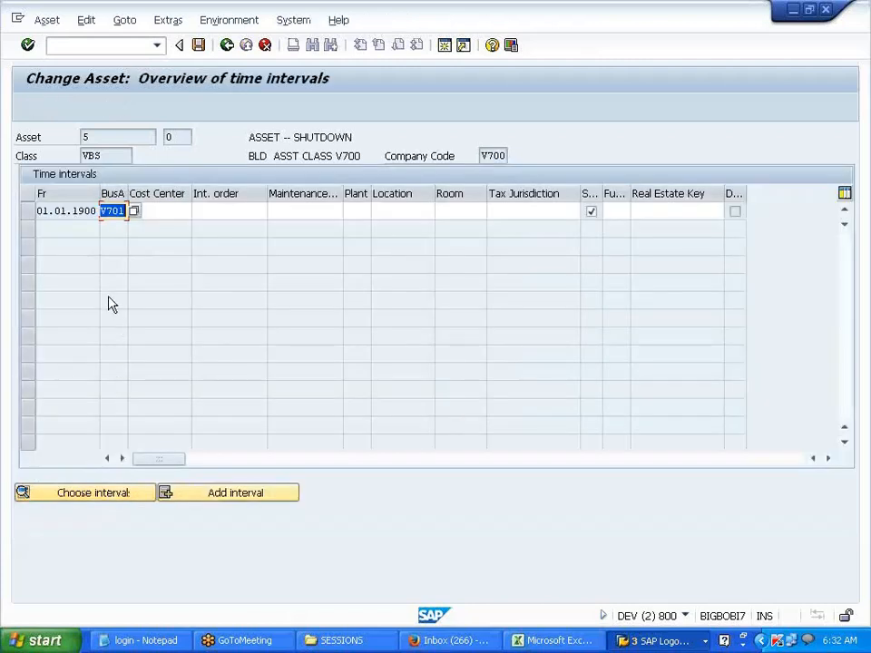
{"action": "left_click", "coordinate": [237, 497]}
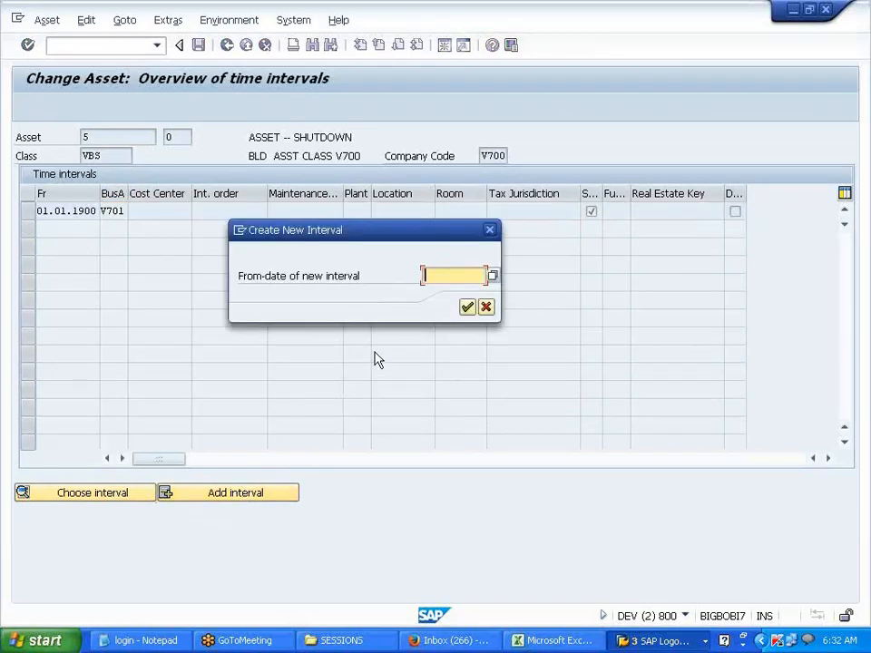
{"action": "left_click", "coordinate": [489, 230]}
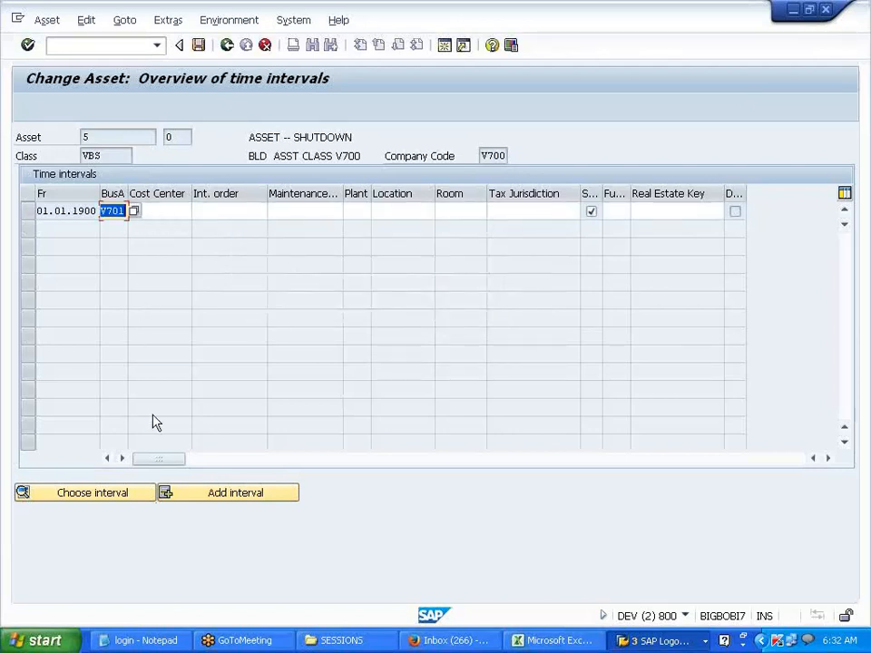
{"action": "left_click", "coordinate": [126, 495]}
{"action": "left_click", "coordinate": [126, 496]}
{"action": "left_click", "coordinate": [226, 46]}
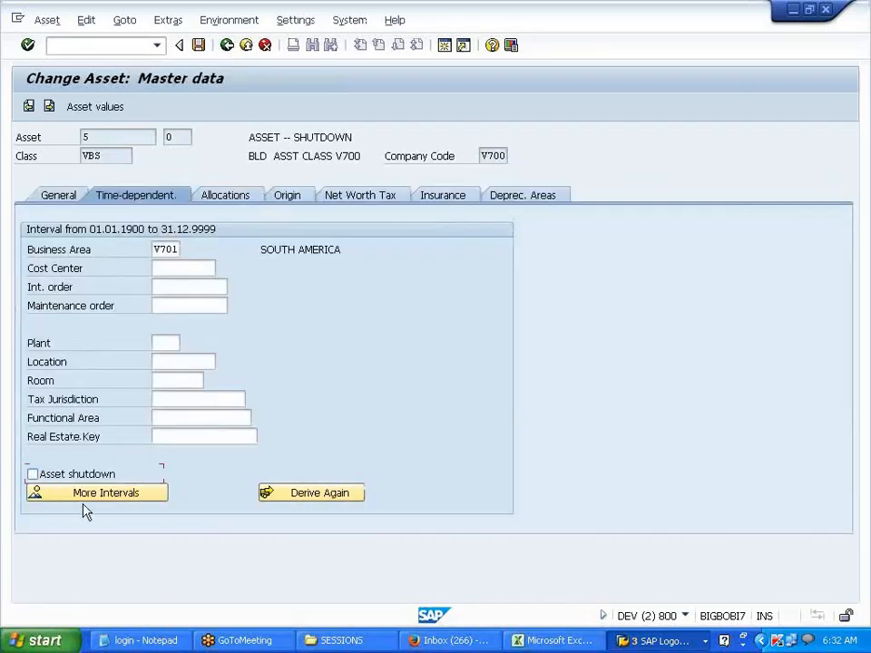
Add two time intervals to asset 5, starting 01.04.2014 and 01.07.2014, and widen the Shutdown column.
{"action": "left_click", "coordinate": [82, 494]}
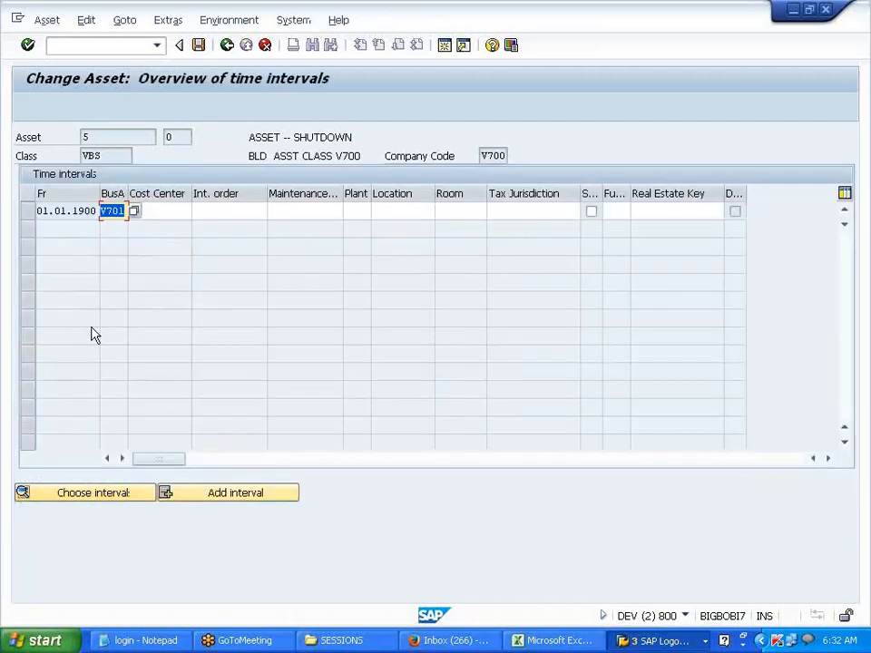
{"action": "left_click", "coordinate": [35, 216]}
{"action": "left_click", "coordinate": [34, 222]}
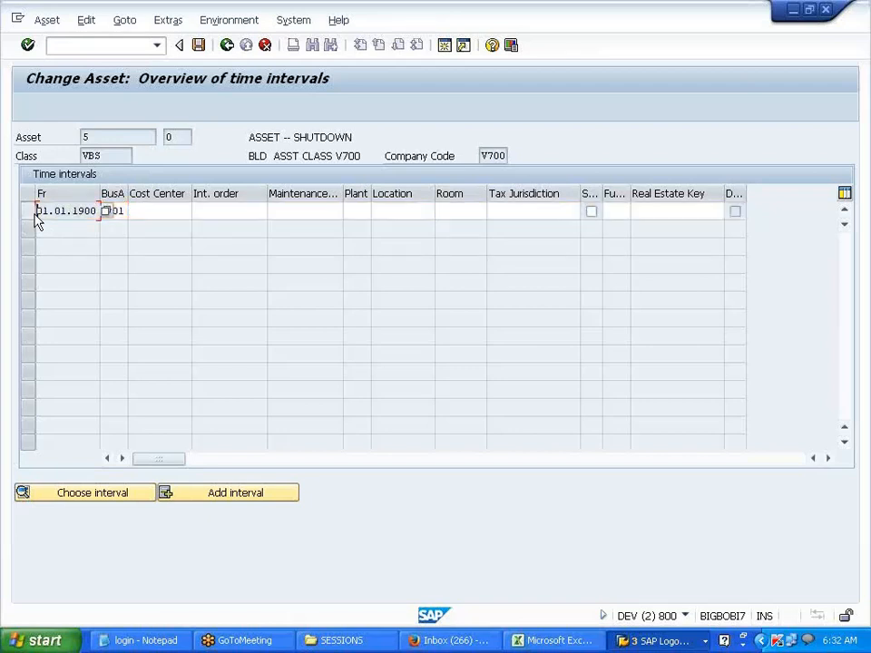
{"action": "left_click", "coordinate": [235, 495]}
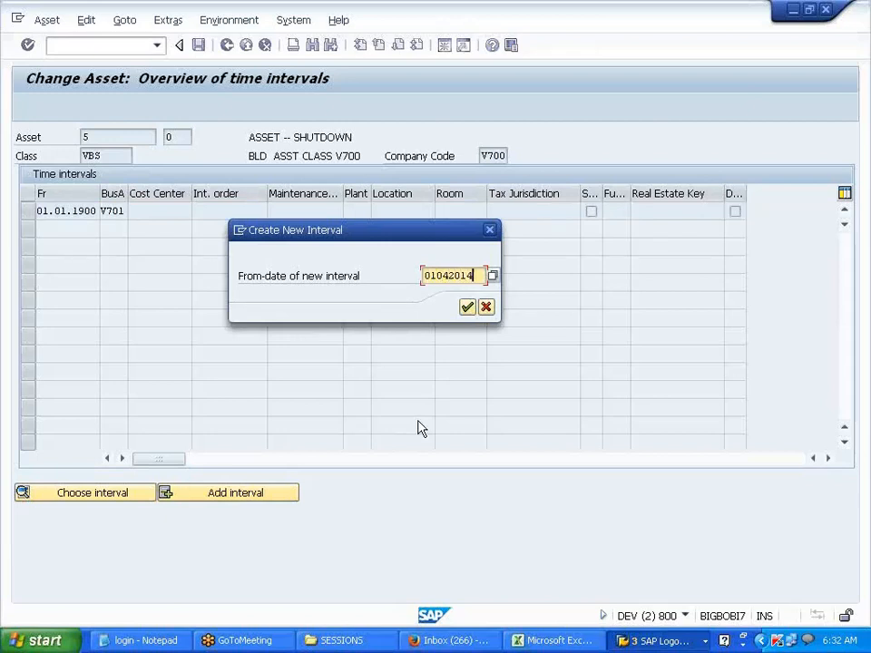
{"action": "key", "text": "Return"}
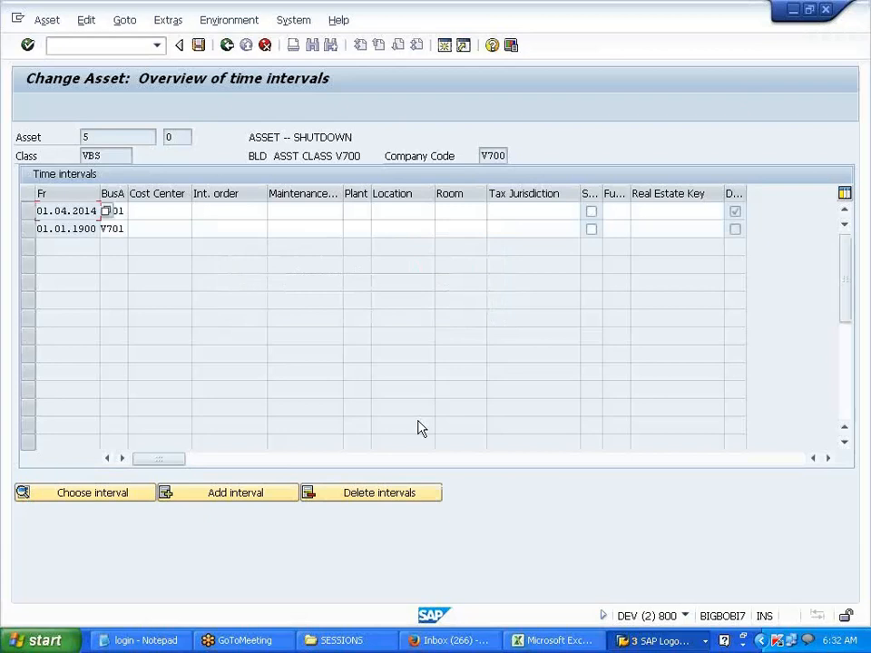
{"action": "left_click", "coordinate": [242, 495]}
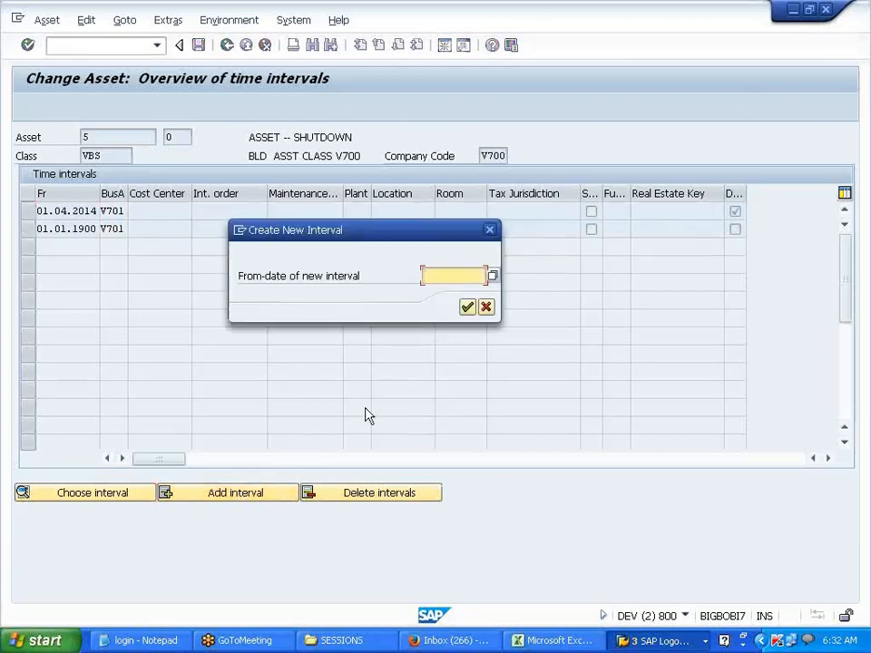
{"action": "type", "text": "01072014"}
{"action": "key", "text": "Return"}
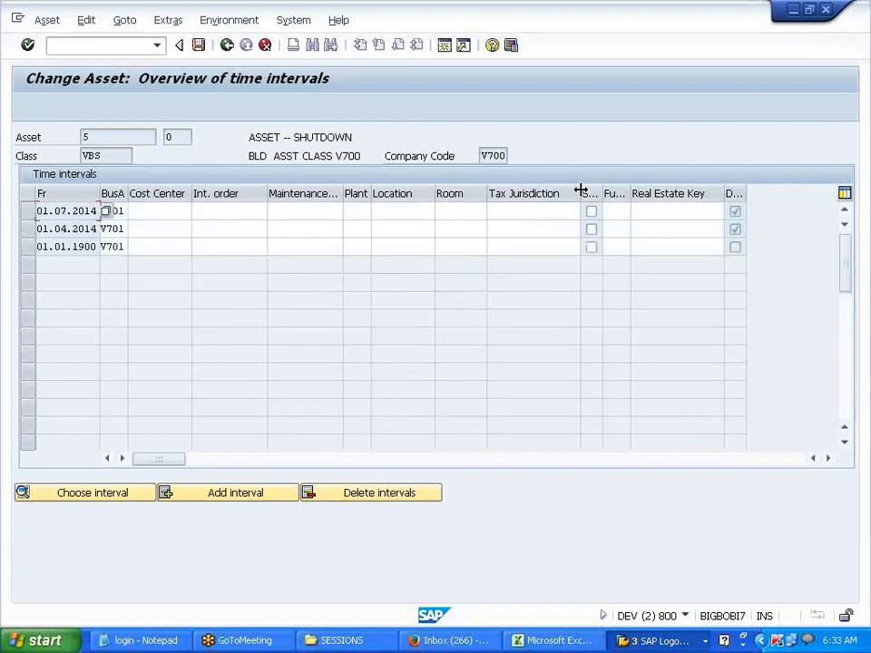
{"action": "mouse_move", "coordinate": [581, 190]}
{"action": "left_mouse_down"}
{"action": "mouse_move", "coordinate": [545, 190]}
{"action": "mouse_move", "coordinate": [596, 190]}
{"action": "left_mouse_up"}
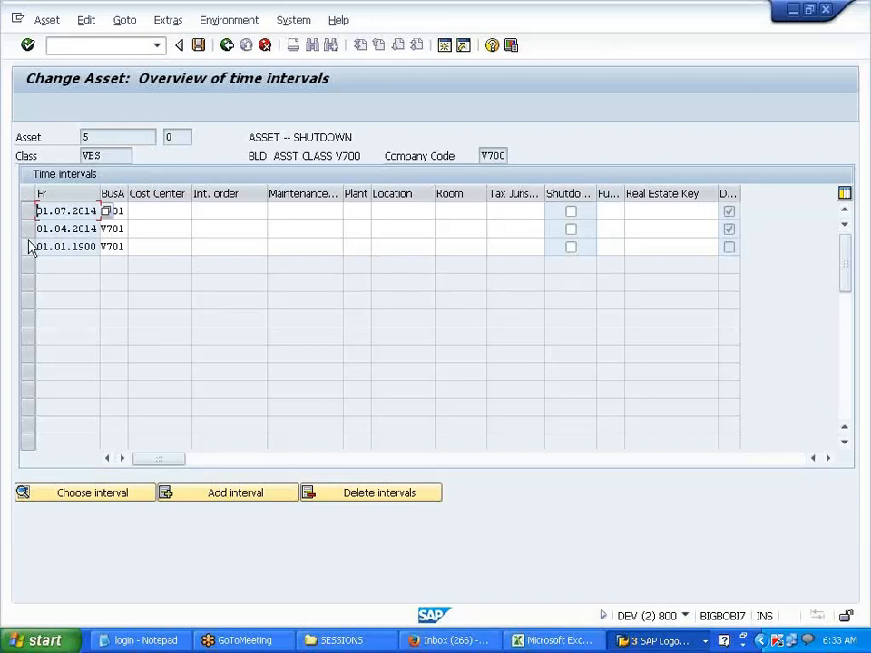
Try to delete the time interval starting 01.01.1900.
{"action": "left_click_drag", "start_coordinate": [42, 246], "coordinate": [94, 247]}
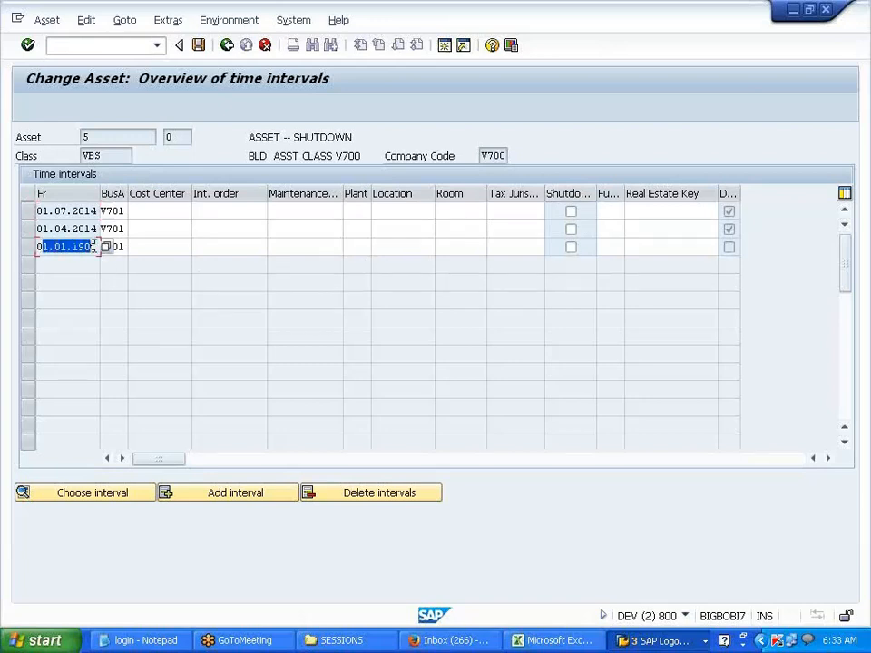
{"action": "left_click", "coordinate": [93, 246]}
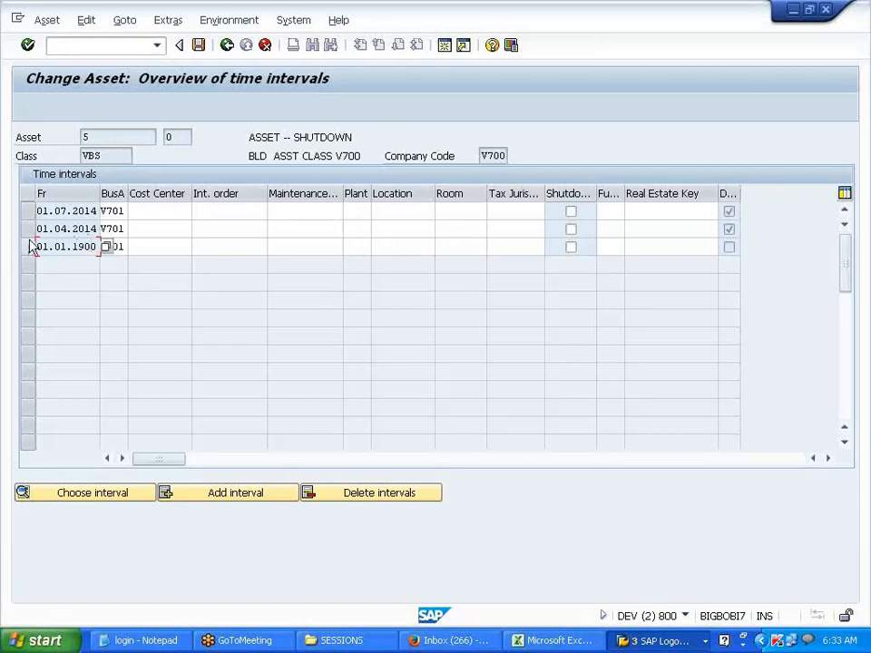
{"action": "left_click", "coordinate": [30, 248]}
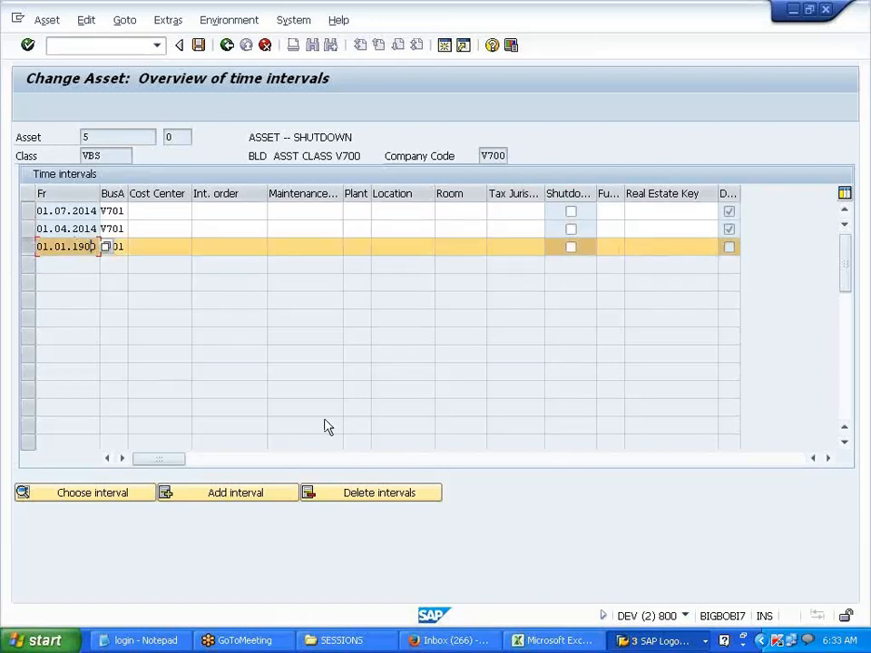
{"action": "left_click", "coordinate": [348, 502]}
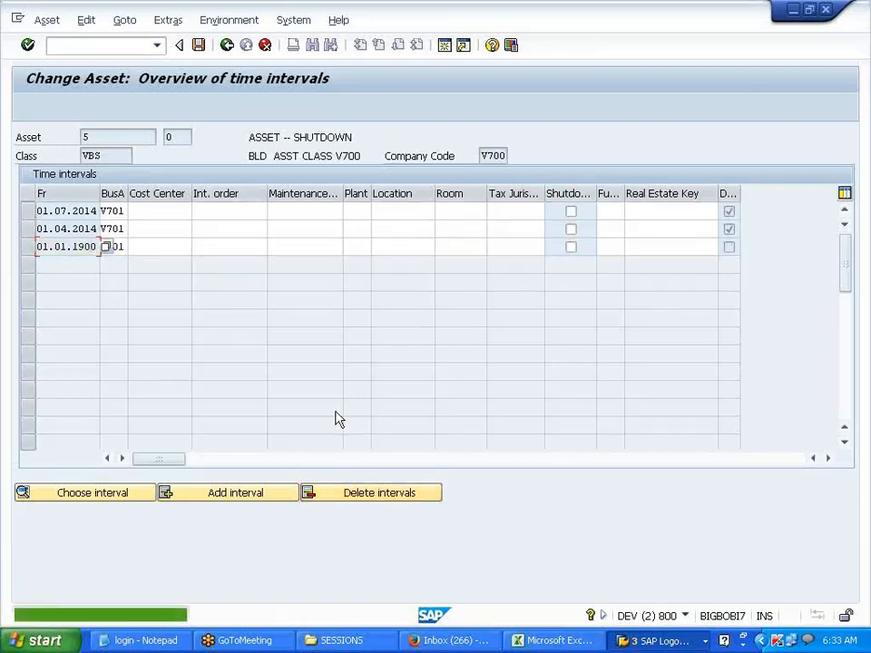
Mark only the interval starting 01.04.2014 as shutdown and save the asset.
{"action": "left_click_drag", "start_coordinate": [126, 228], "coordinate": [101, 229]}
{"action": "left_click", "coordinate": [99, 229]}
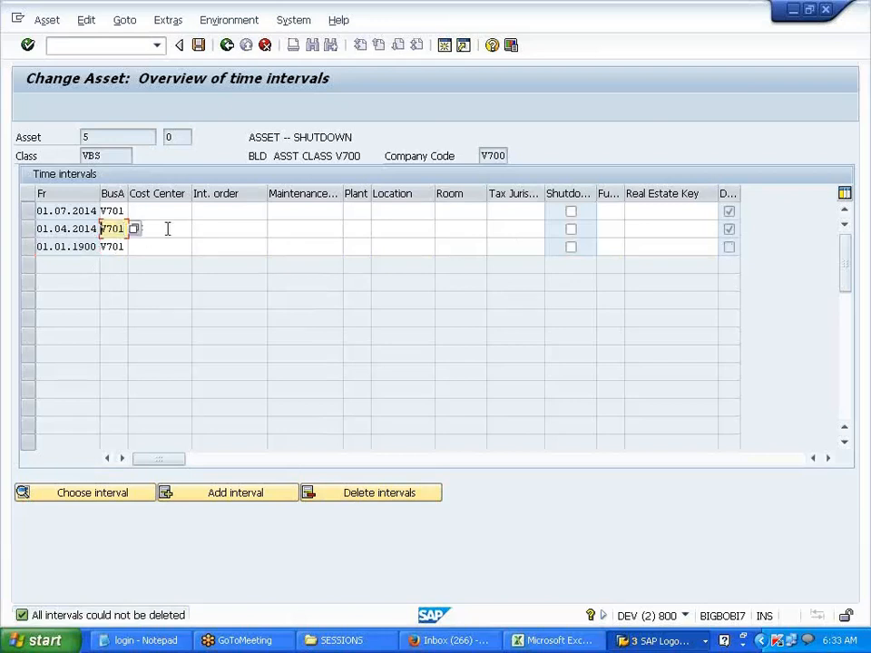
{"action": "left_click", "coordinate": [570, 230]}
{"action": "left_click_drag", "start_coordinate": [41, 230], "coordinate": [94, 229]}
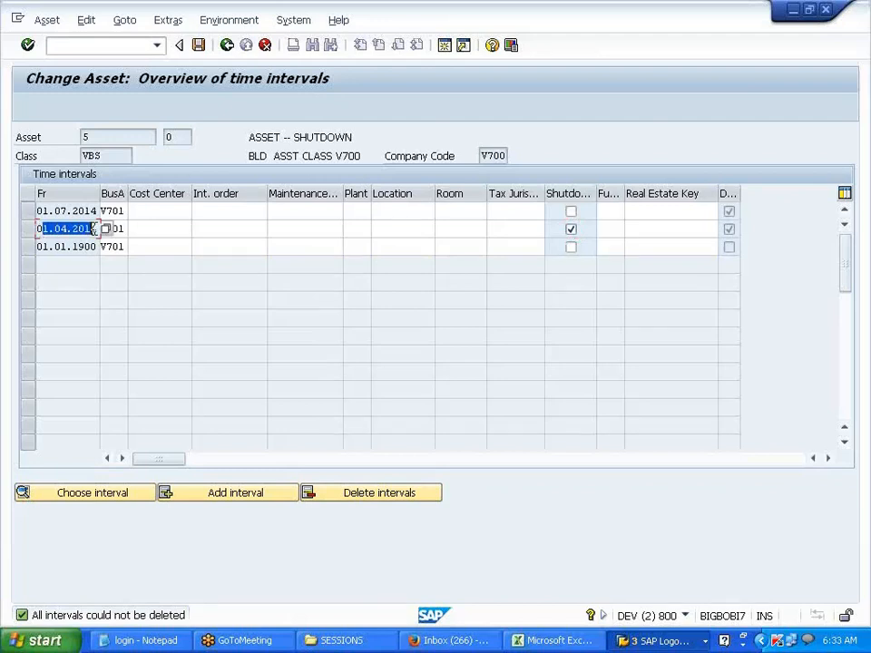
{"action": "left_click", "coordinate": [93, 229]}
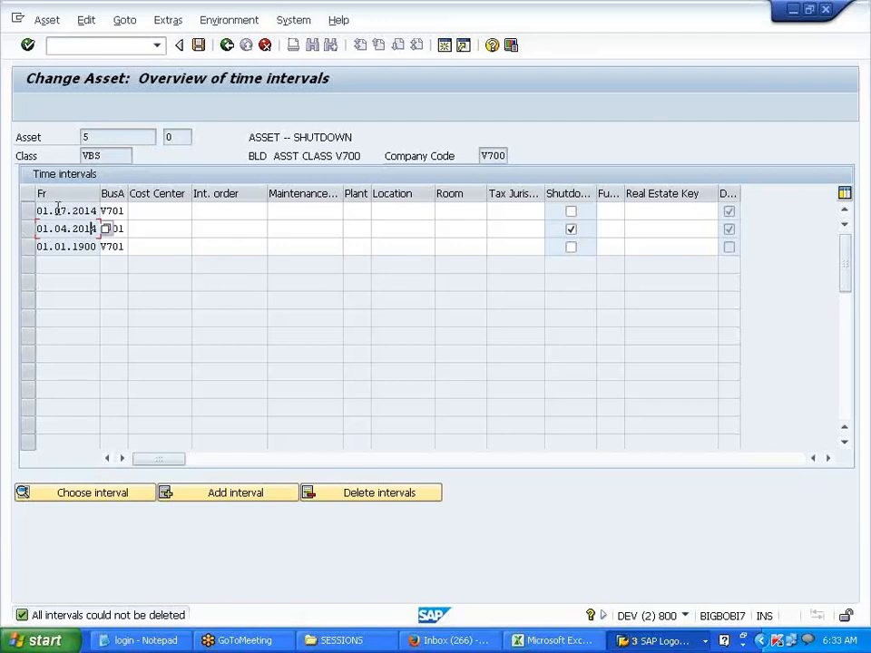
{"action": "left_click", "coordinate": [570, 229]}
{"action": "left_click", "coordinate": [570, 212]}
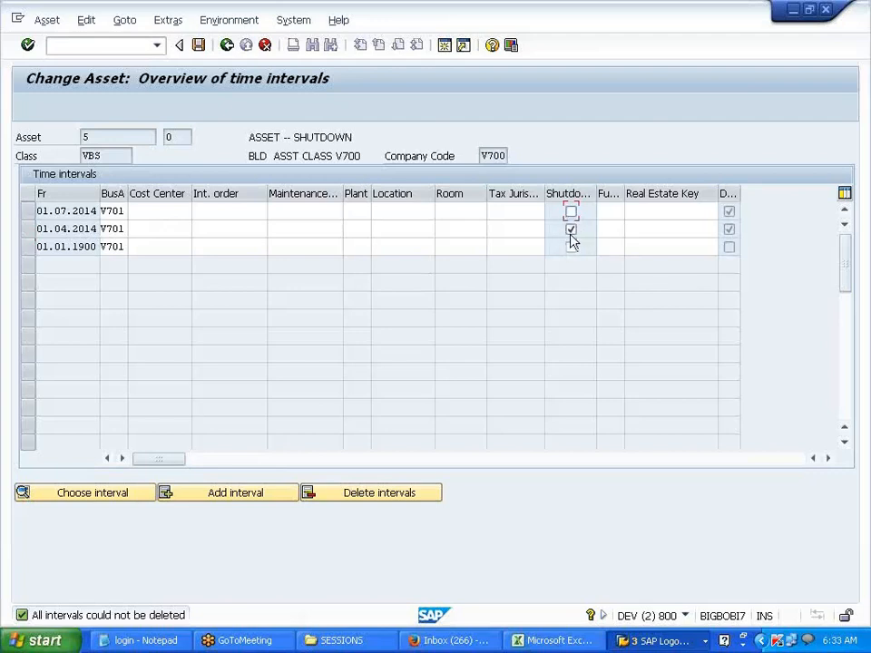
{"action": "left_click", "coordinate": [571, 228]}
{"action": "left_click_drag", "start_coordinate": [50, 210], "coordinate": [80, 210]}
{"action": "left_click", "coordinate": [87, 211]}
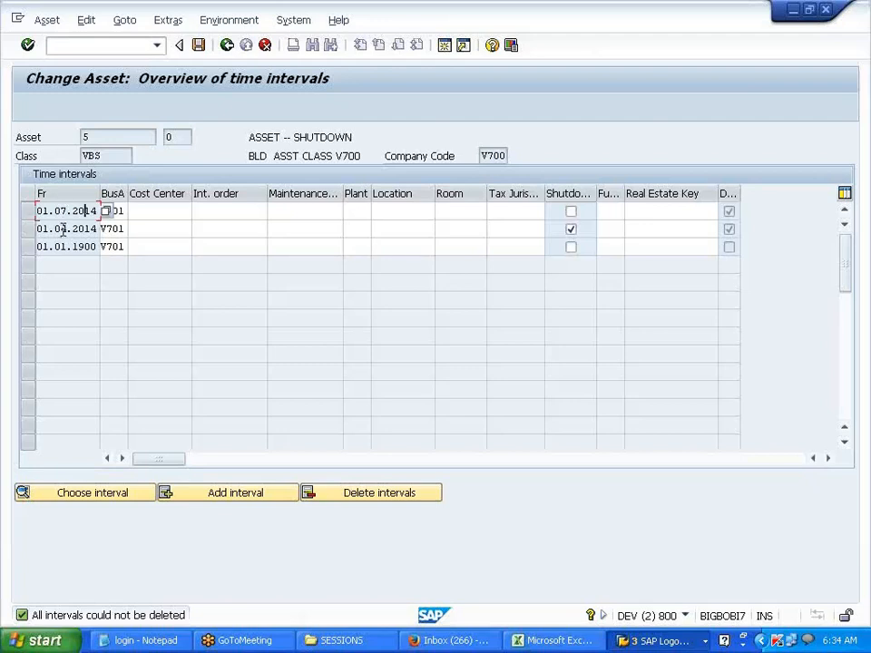
{"action": "left_click", "coordinate": [201, 49]}
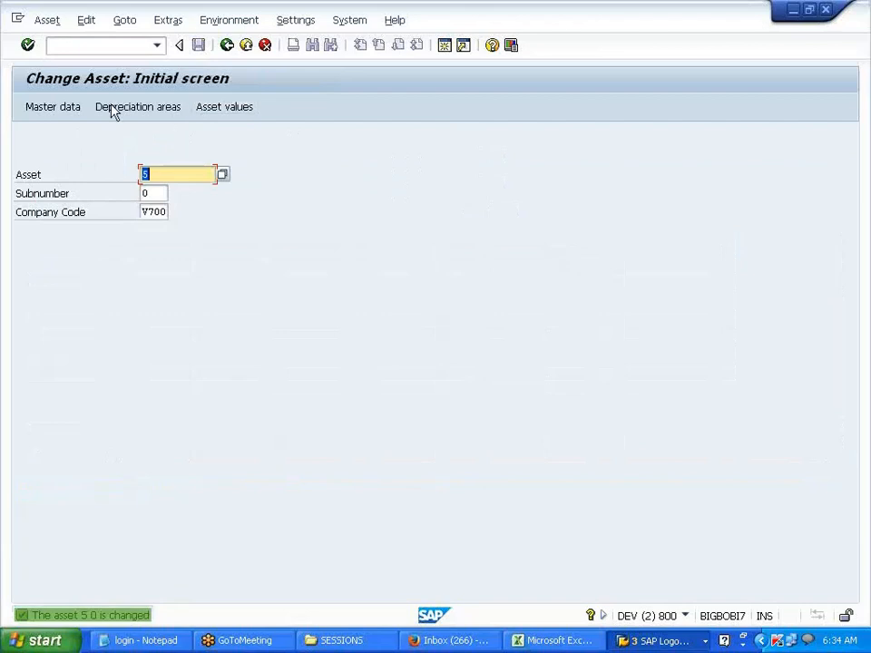
Start transaction F-90 and enter document and posting date 01.01.2014 with the vendor account under posting key 31.
{"action": "left_click", "coordinate": [90, 43]}
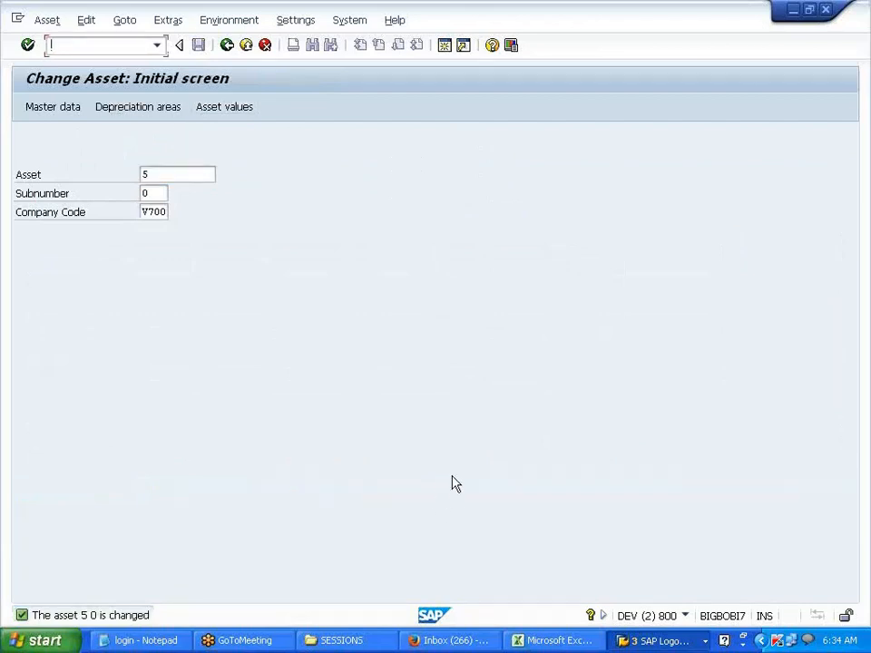
{"action": "type", "text": "/NF-90"}
{"action": "key", "text": "Return"}
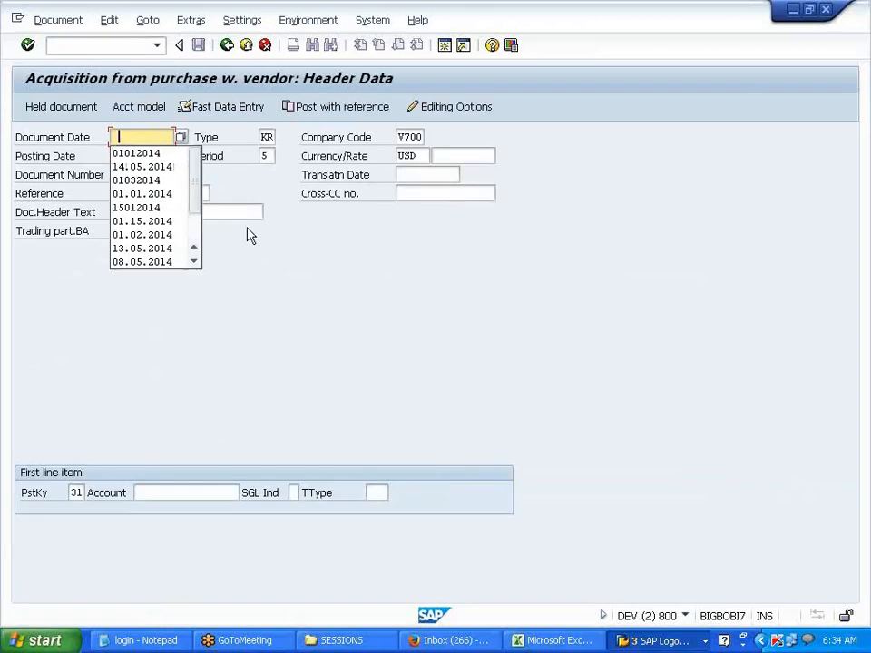
{"action": "left_click", "coordinate": [154, 155]}
{"action": "key", "text": "Tab"}
{"action": "key", "text": "Tab"}
{"action": "key", "text": "Tab"}
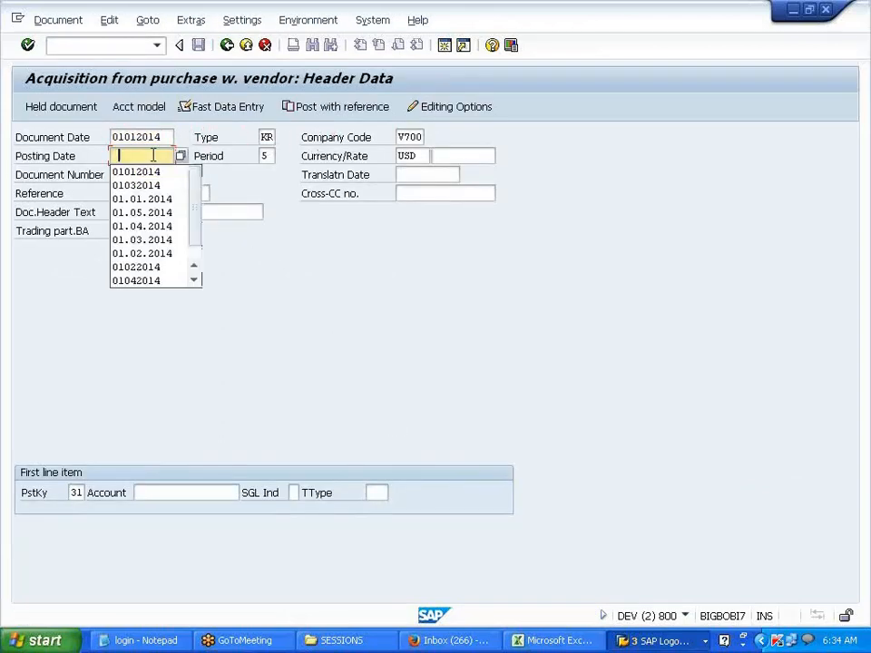
{"action": "left_click", "coordinate": [152, 174]}
{"action": "left_click", "coordinate": [204, 491]}
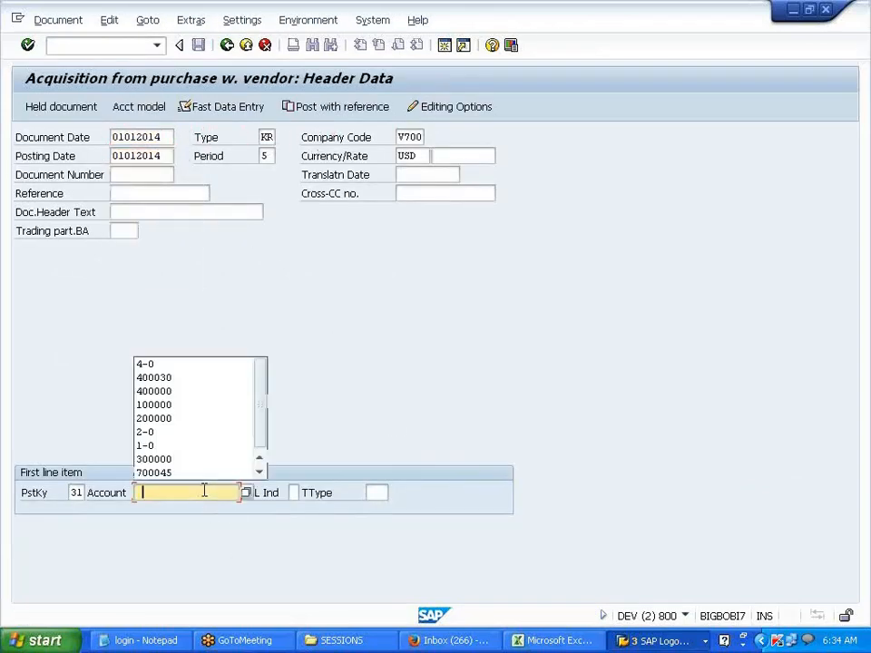
{"action": "left_click", "coordinate": [196, 379]}
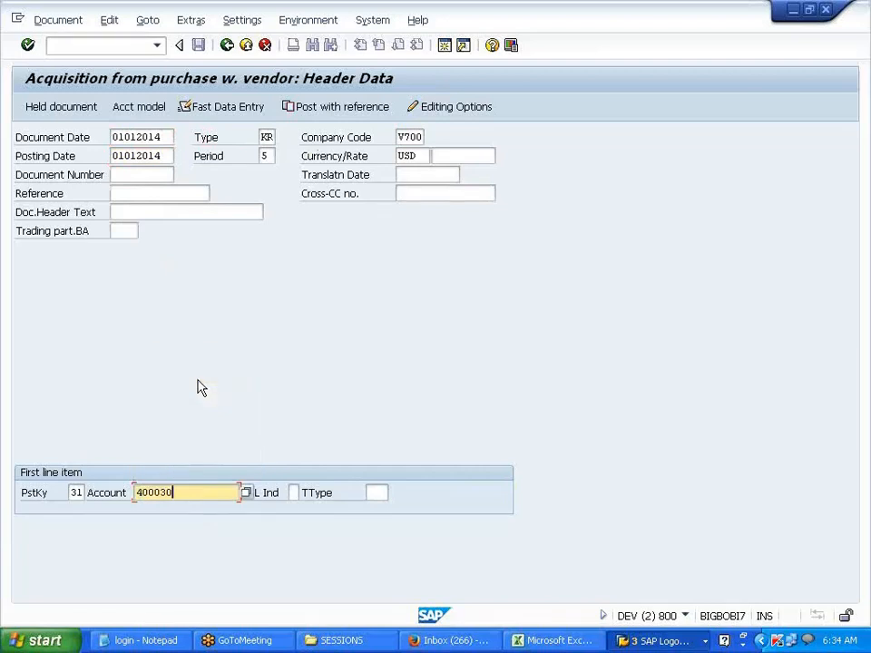
{"action": "key", "text": "Return"}
{"action": "key", "text": "Return"}
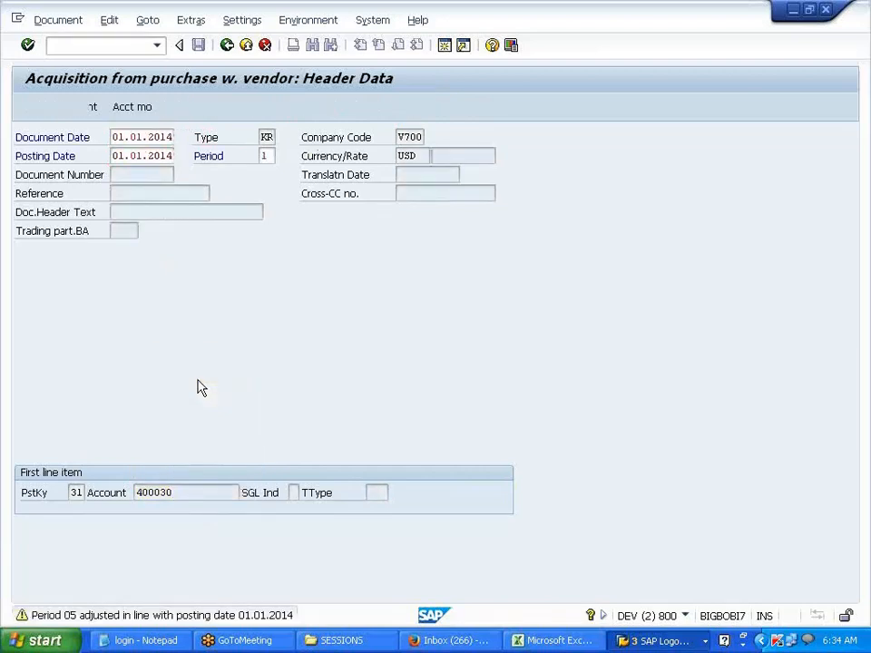
Enter 120000 USD on the vendor item and add a line with posting key 70, asset 5-0 and transaction type 100.
{"action": "left_click", "coordinate": [145, 229]}
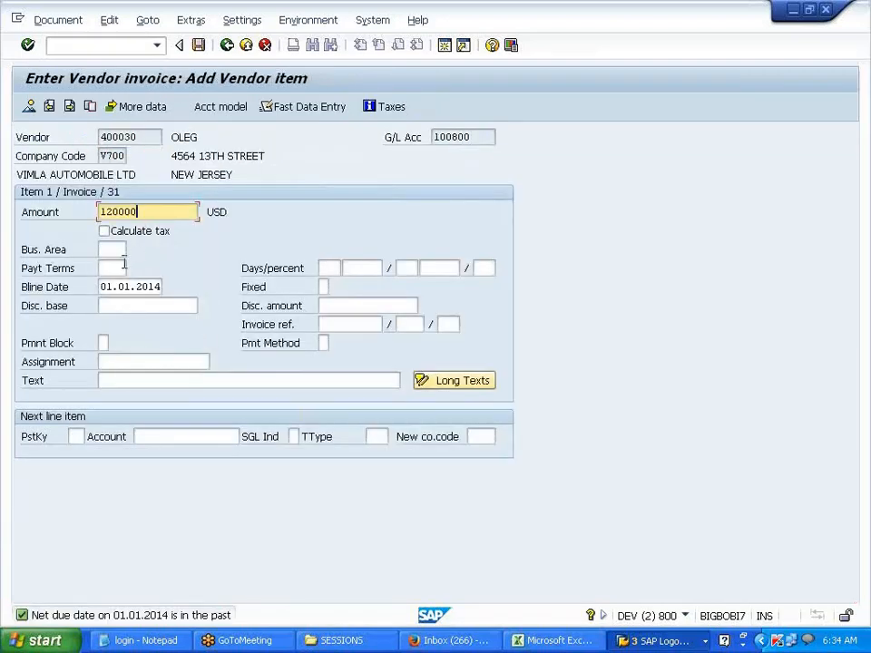
{"action": "left_click", "coordinate": [77, 437]}
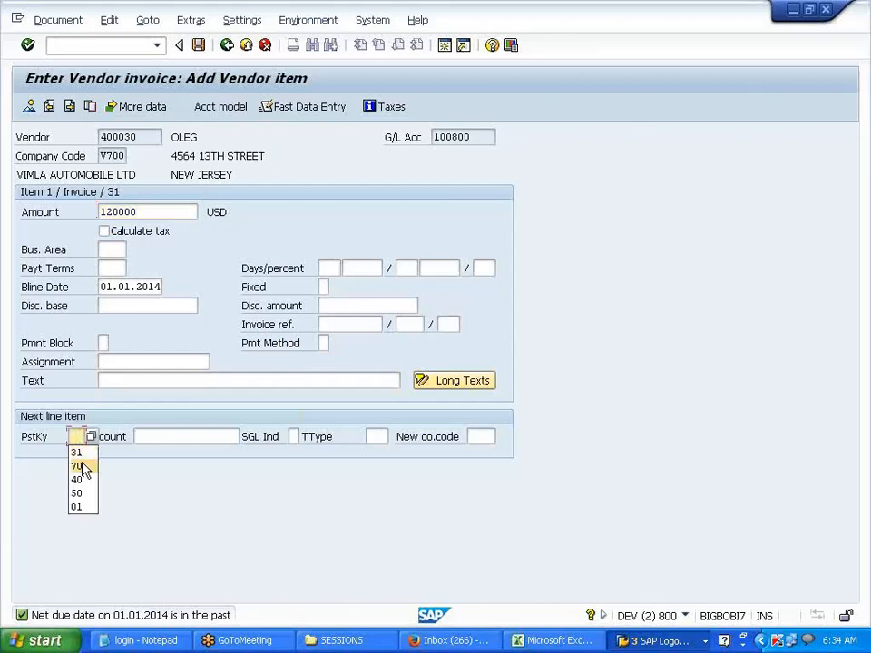
{"action": "left_click", "coordinate": [76, 466]}
{"action": "left_click", "coordinate": [145, 436]}
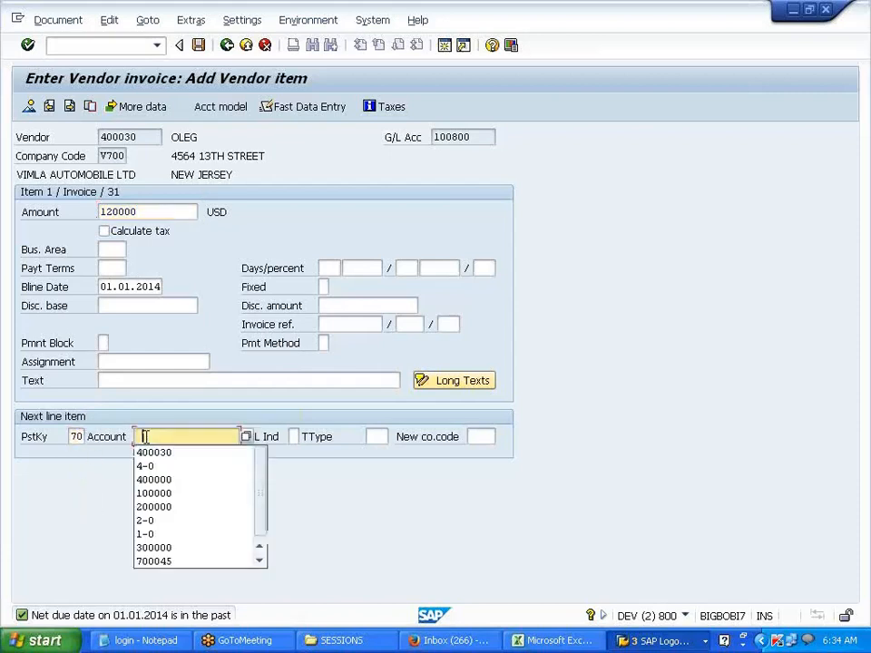
{"action": "left_click", "coordinate": [145, 465]}
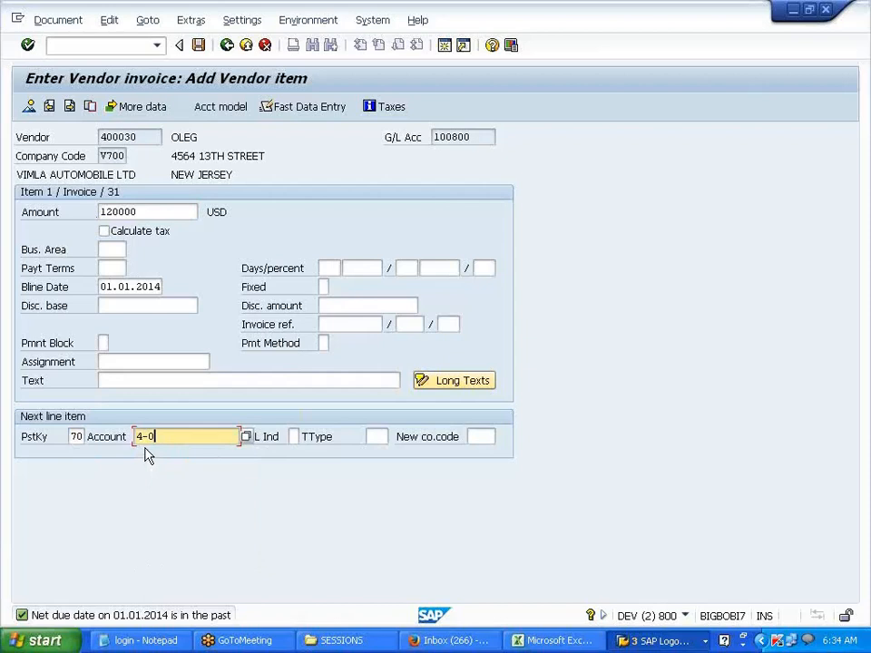
{"action": "left_click", "coordinate": [141, 436]}
{"action": "key", "text": "BackSpace"}
{"action": "type", "text": "5"}
{"action": "key", "text": "Return"}
{"action": "left_click", "coordinate": [374, 436]}
{"action": "left_click", "coordinate": [377, 453]}
{"action": "key", "text": "Return"}
Enter 120000 USD on the asset item, simulate the vendor invoice and post it.
{"action": "left_click", "coordinate": [165, 247]}
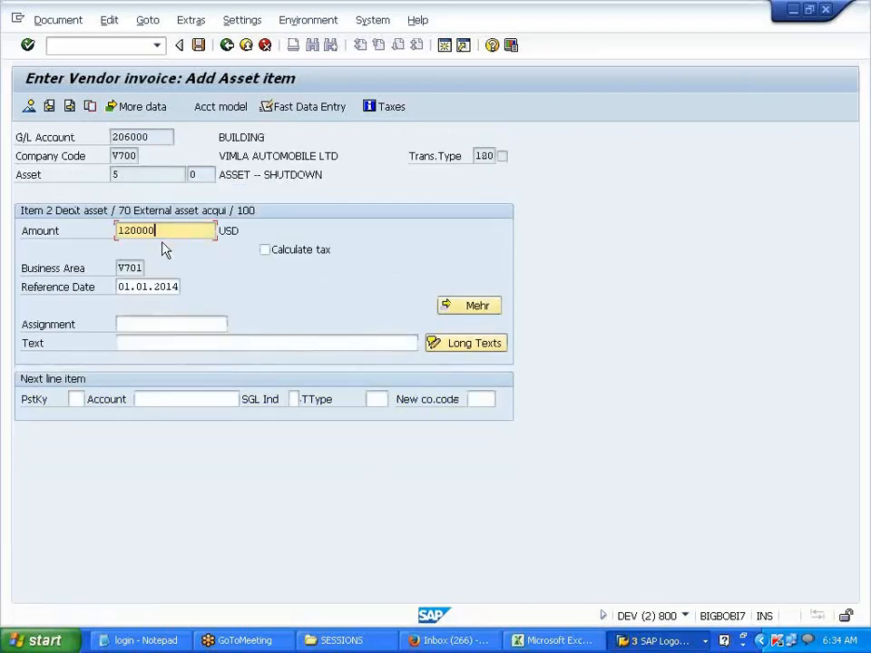
{"action": "left_click", "coordinate": [174, 286]}
{"action": "key", "text": "Return"}
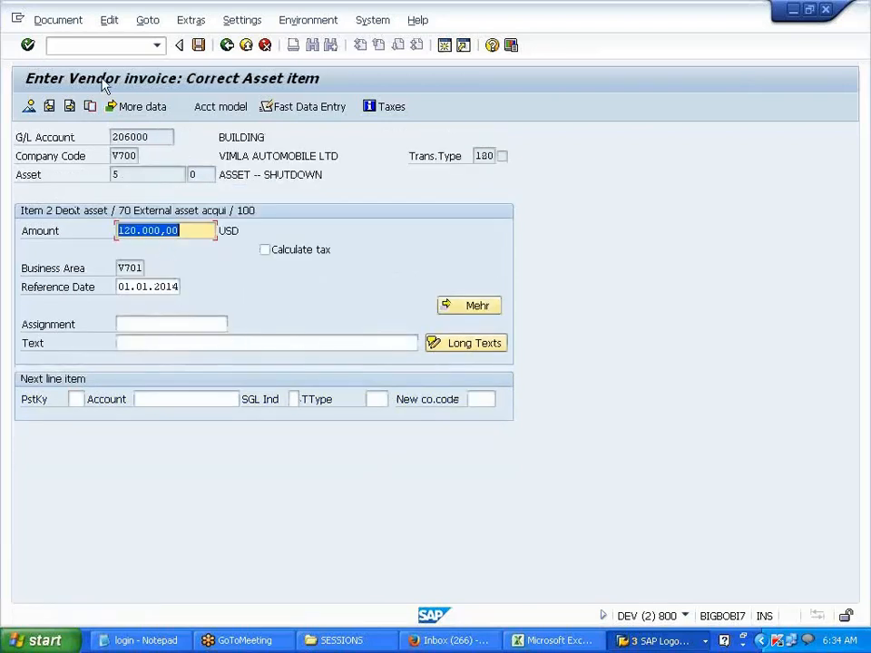
{"action": "left_click", "coordinate": [62, 21]}
{"action": "left_click", "coordinate": [69, 98]}
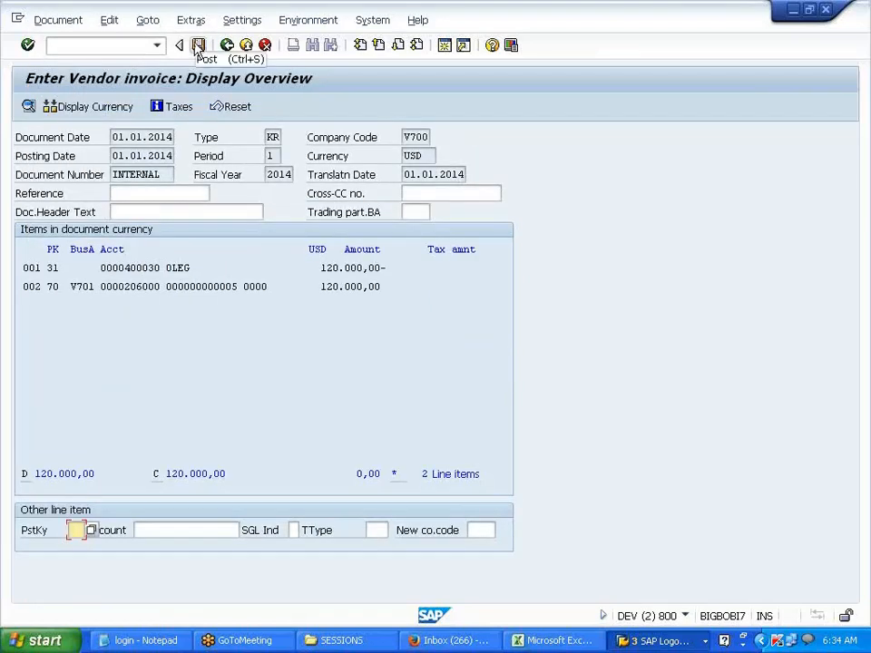
{"action": "left_click", "coordinate": [197, 45]}
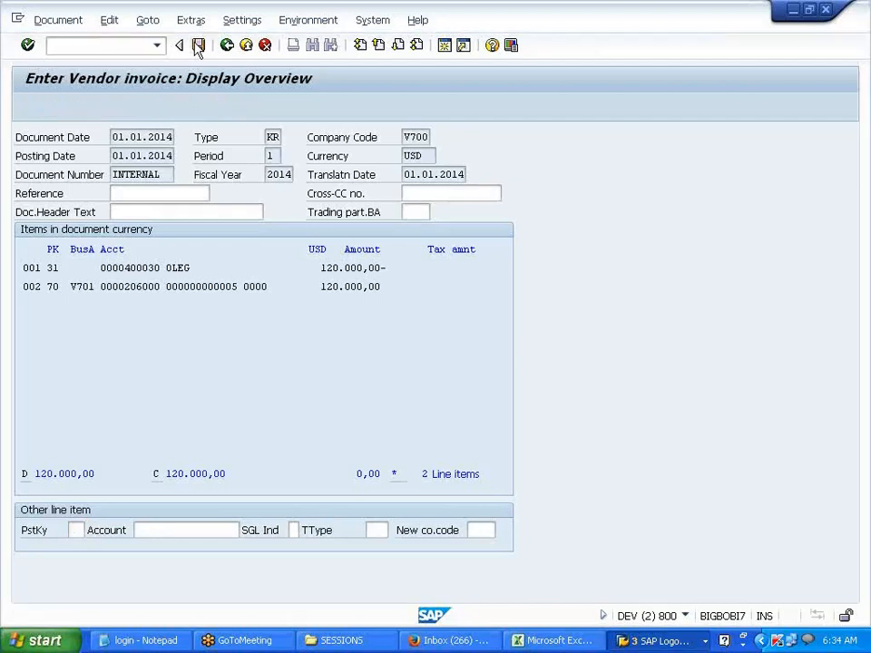
Start transaction AS02 for asset 5 and display its planned book depreciation values for 2014 in Asset Explorer.
{"action": "left_click", "coordinate": [99, 47]}
{"action": "type", "text": "/NAS02"}
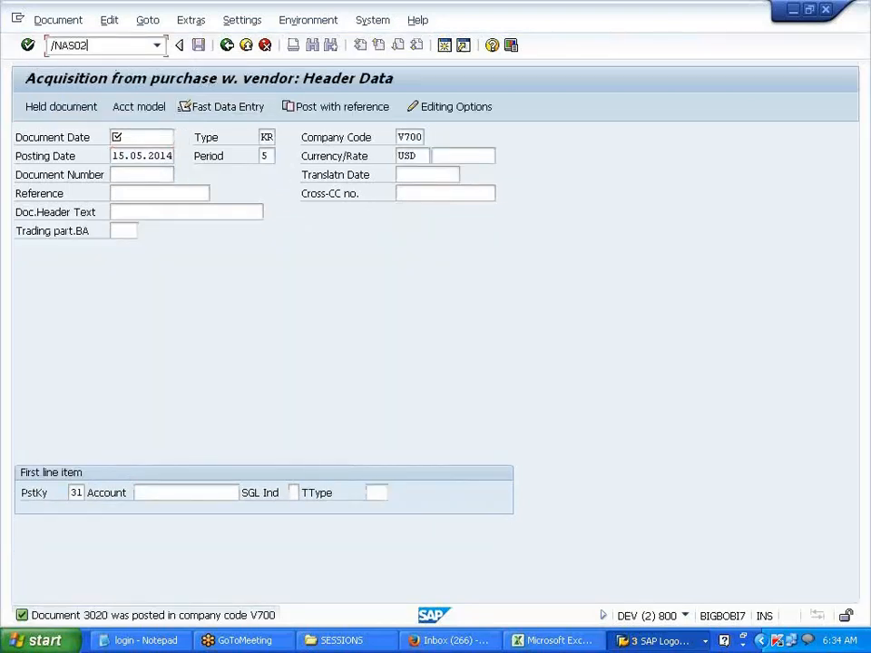
{"action": "key", "text": "Return"}
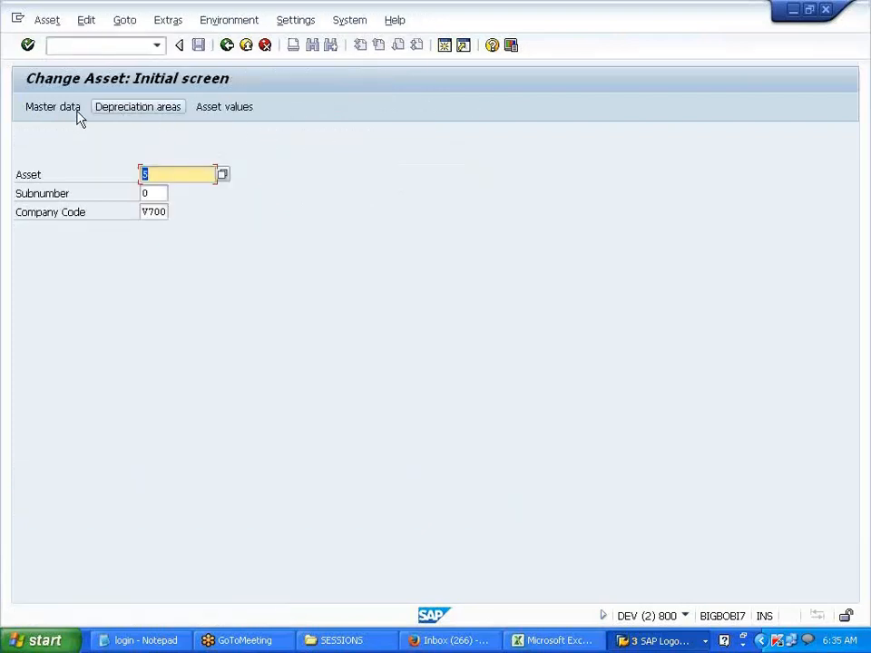
{"action": "left_click", "coordinate": [58, 110]}
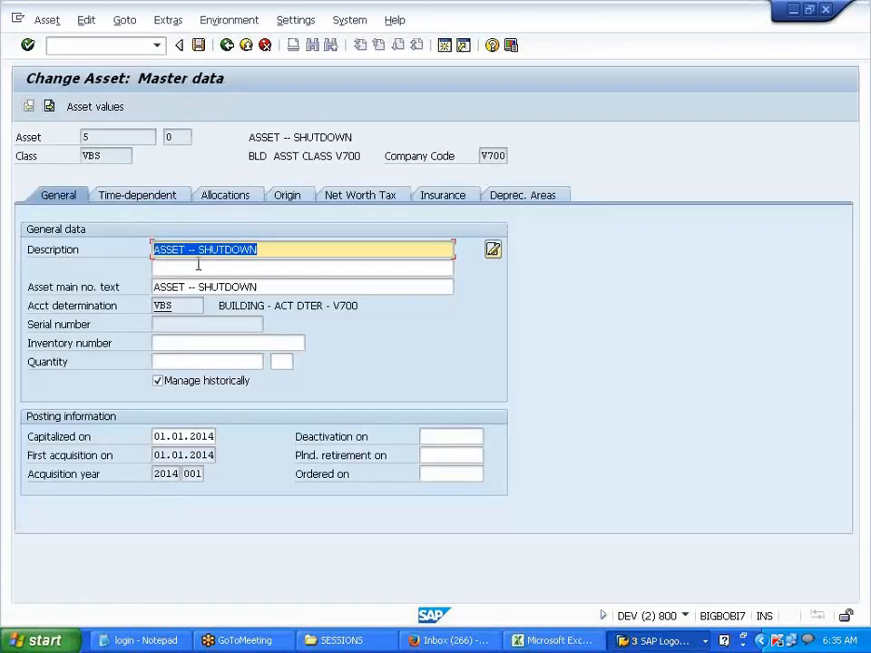
{"action": "left_click", "coordinate": [107, 111]}
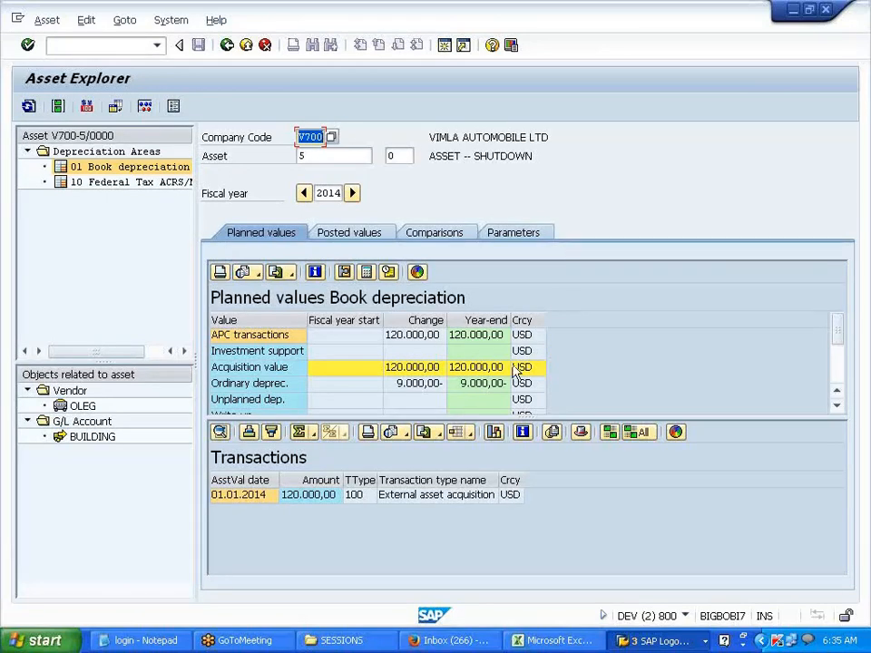
{"action": "left_click_drag", "start_coordinate": [597, 417], "coordinate": [585, 461]}
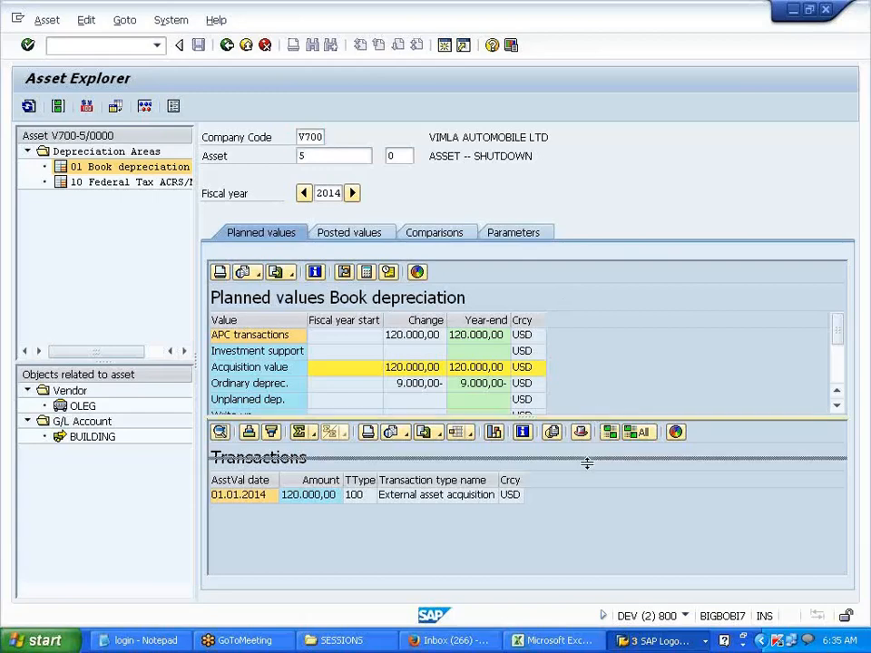
Switch to the Excel sheet ASSET and enter 120000, 10% and 12000 in cells C169 to E169.
{"action": "left_click", "coordinate": [515, 641]}
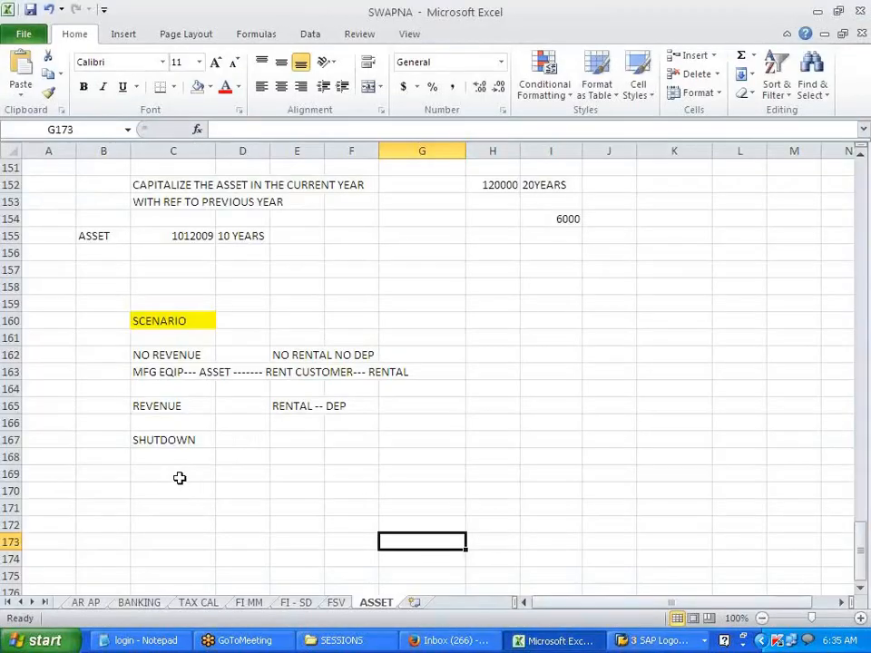
{"action": "left_click", "coordinate": [143, 472]}
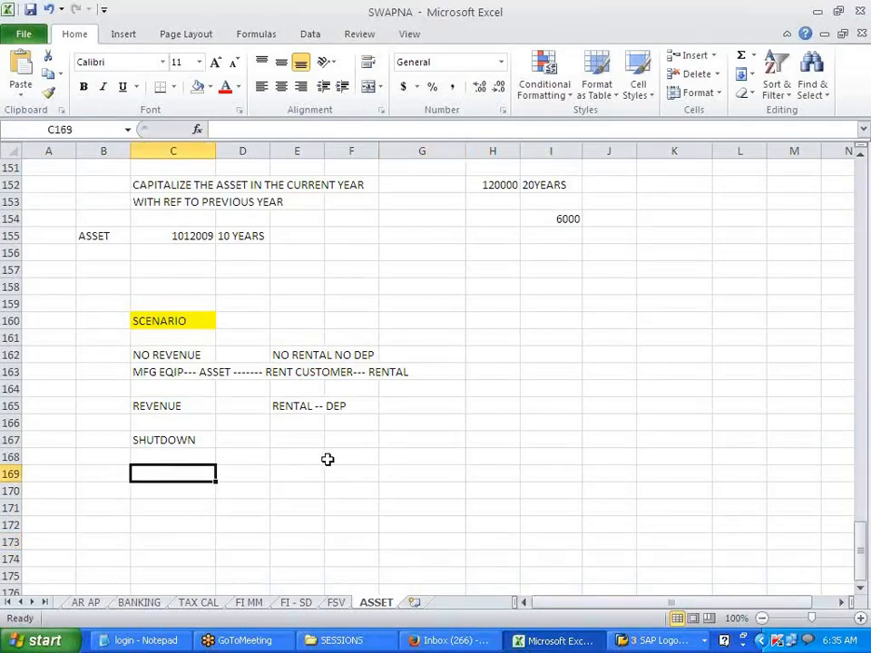
{"action": "type", "text": "120000"}
{"action": "key", "text": "Tab"}
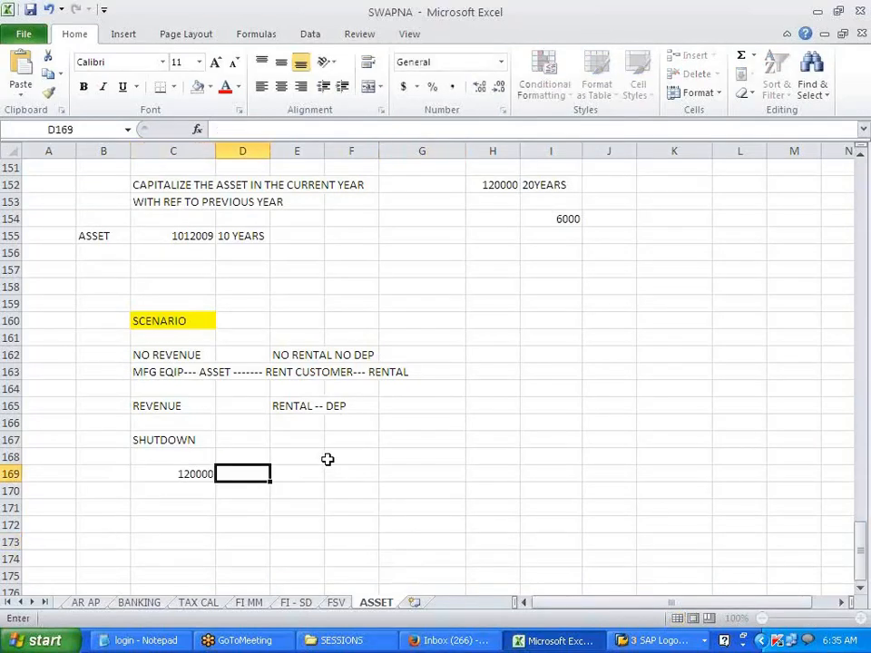
{"action": "type", "text": "105"}
{"action": "key", "text": "BackSpace"}
{"action": "type", "text": "%"}
{"action": "key", "text": "Tab"}
{"action": "type", "text": "12000"}
{"action": "key", "text": "Tab"}
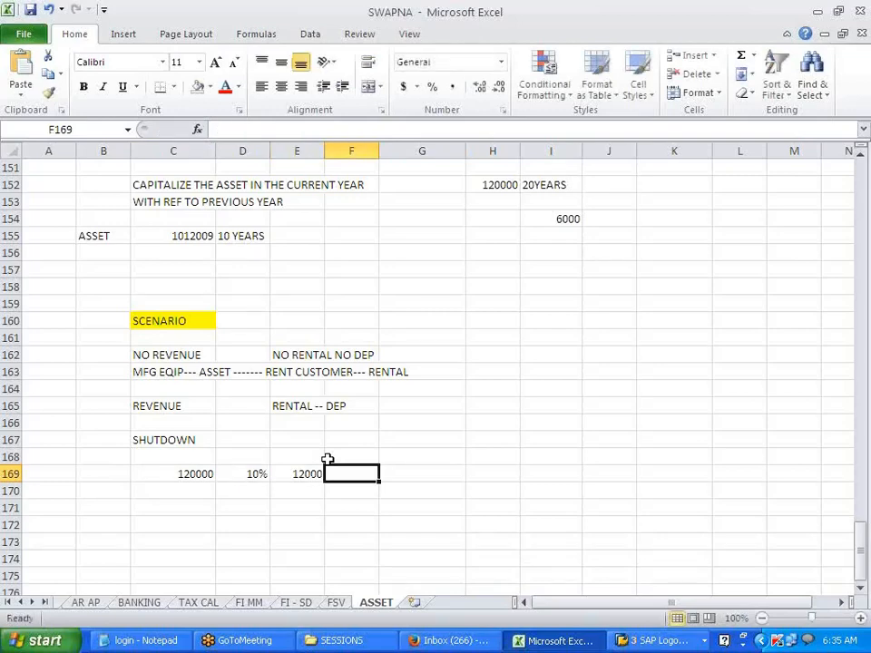
Calculate the monthly depreciation in F169 with the formula =E169/12.
{"action": "type", "text": "="}
{"action": "key", "text": "Left"}
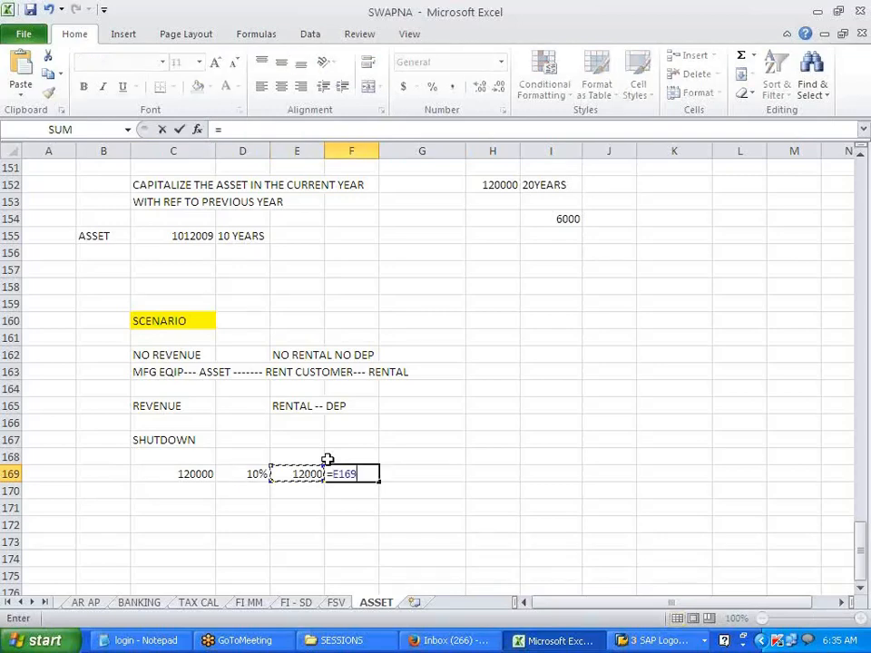
{"action": "type", "text": "/12"}
{"action": "key", "text": "Return"}
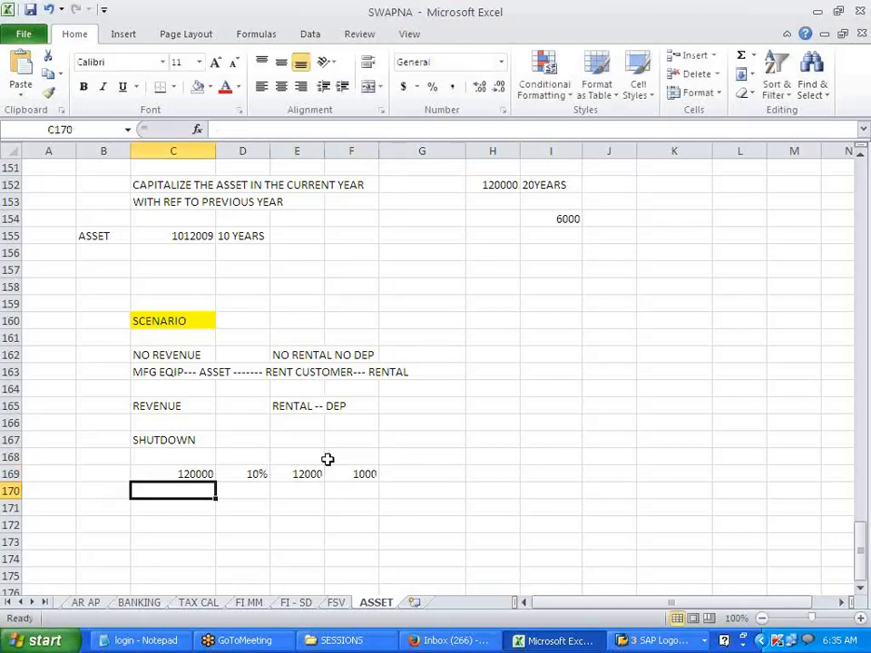
Enter the label 3MONTHS in cell D171.
{"action": "key", "text": "Right"}
{"action": "key", "text": "Right"}
{"action": "key", "text": "Right"}
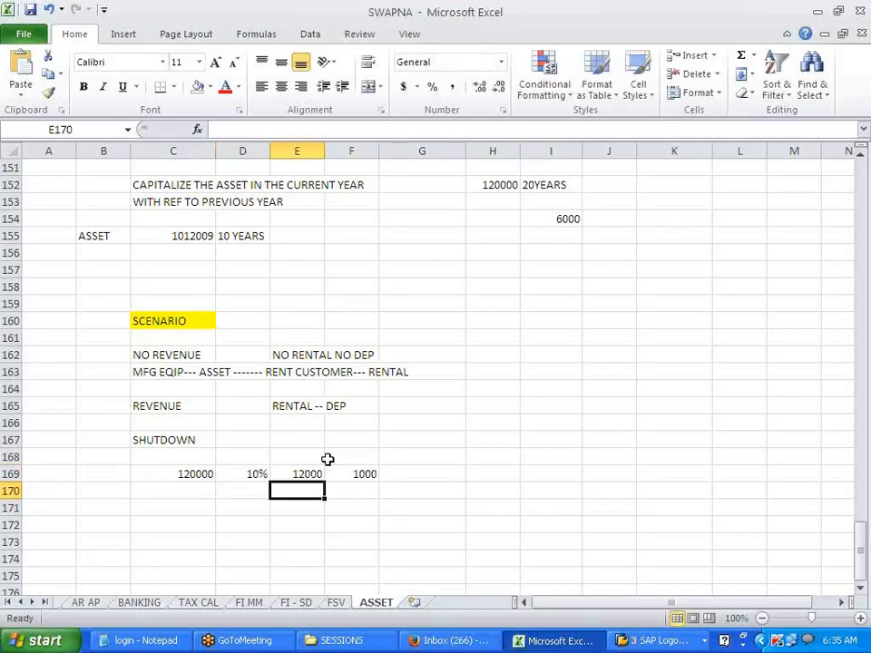
{"action": "key", "text": "Down"}
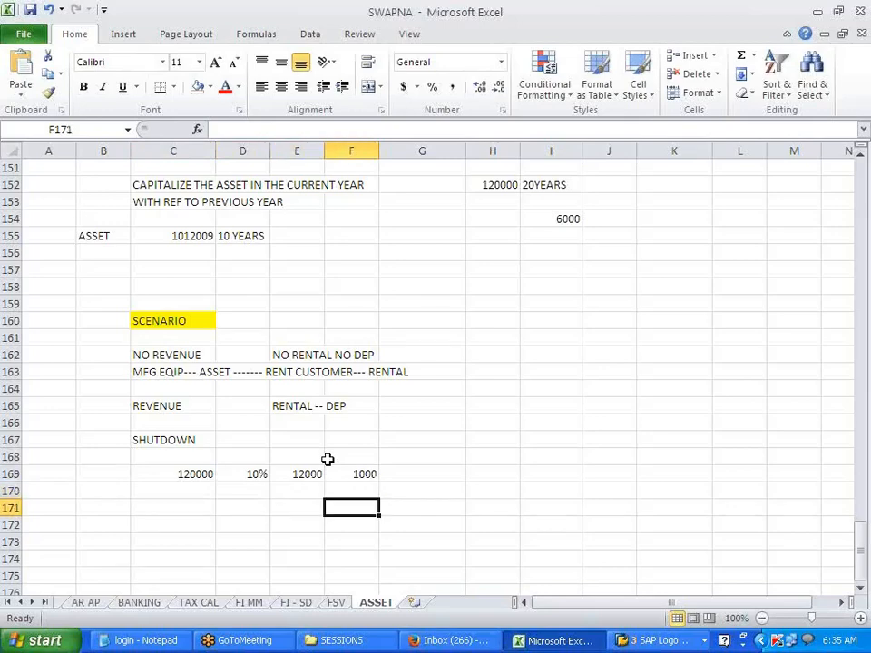
{"action": "key", "text": "Left"}
{"action": "key", "text": "Left"}
{"action": "type", "text": "M"}
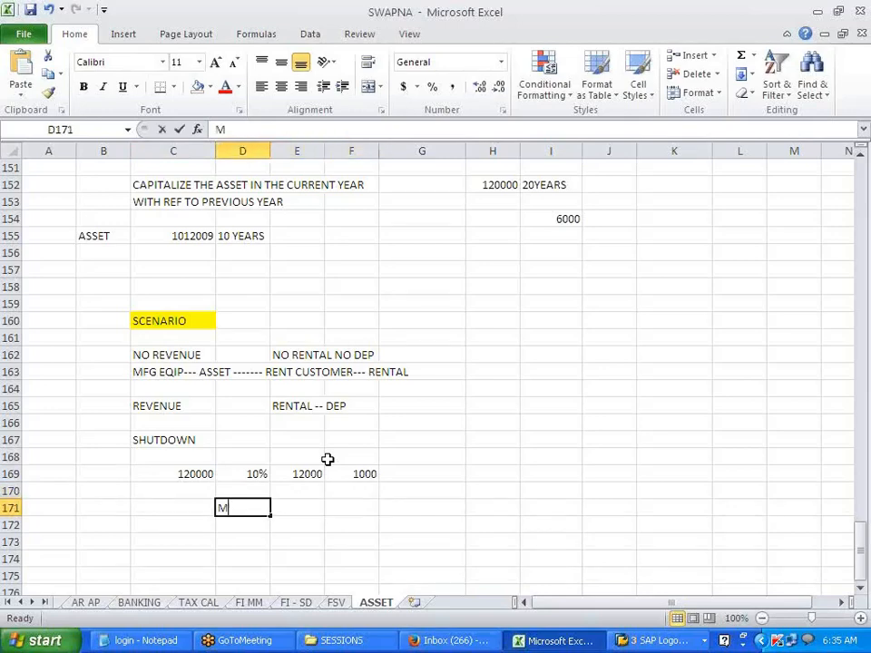
{"action": "key", "text": "BackSpace"}
{"action": "type", "text": "3MON"}
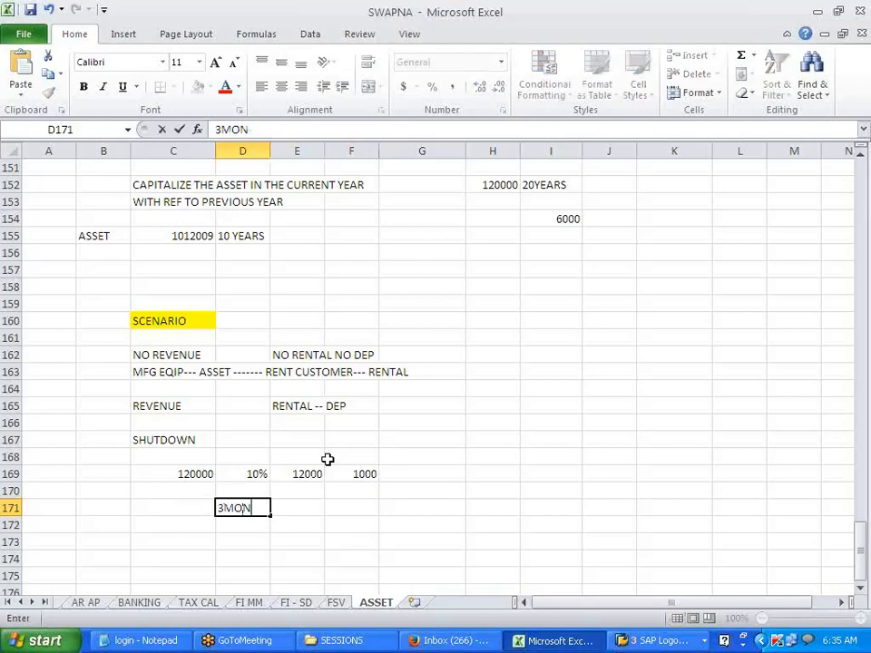
{"action": "type", "text": "THS"}
Calculate the three-month depreciation in F171 with the formula =F169*3.
{"action": "key", "text": "Right"}
{"action": "key", "text": "Right"}
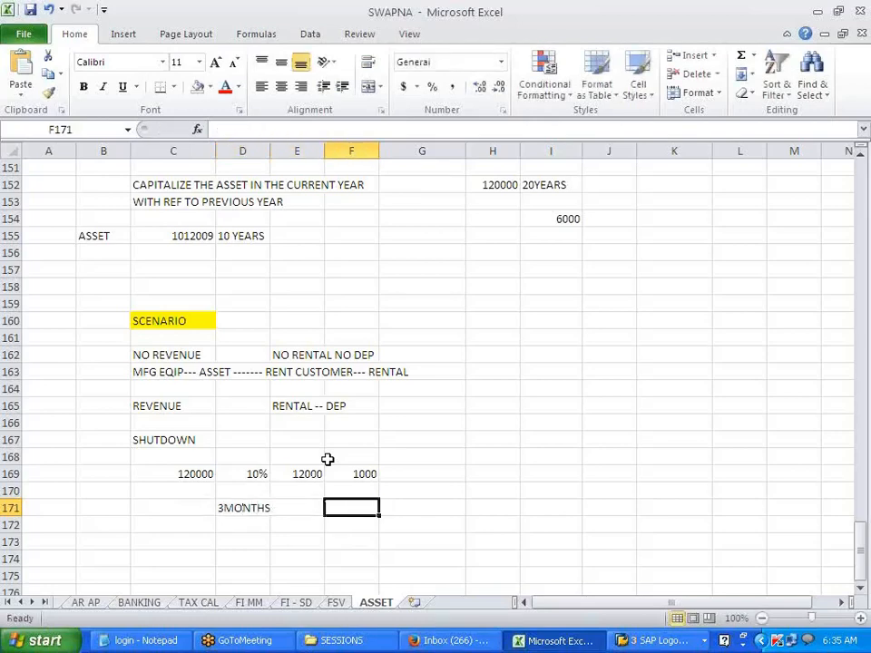
{"action": "type", "text": "="}
{"action": "key", "text": "Up"}
{"action": "key", "text": "Up"}
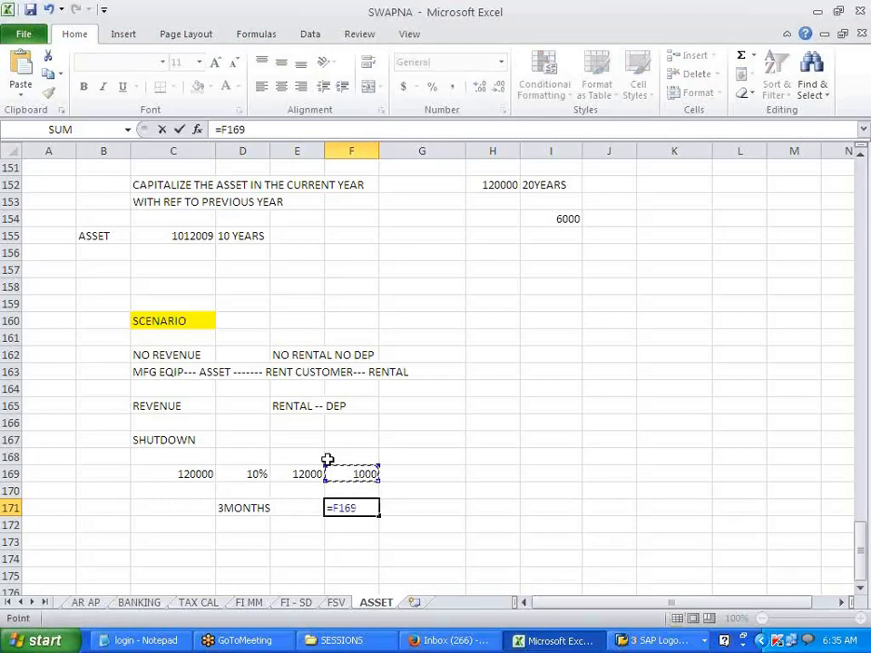
{"action": "type", "text": "*3"}
{"action": "key", "text": "Return"}
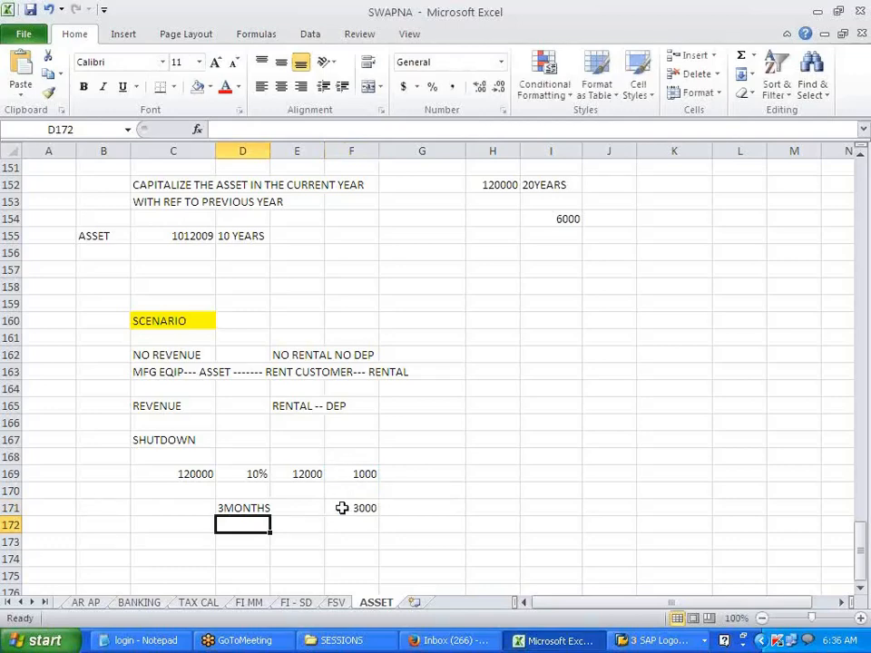
{"action": "left_click", "coordinate": [311, 509]}
{"action": "left_click", "coordinate": [293, 535]}
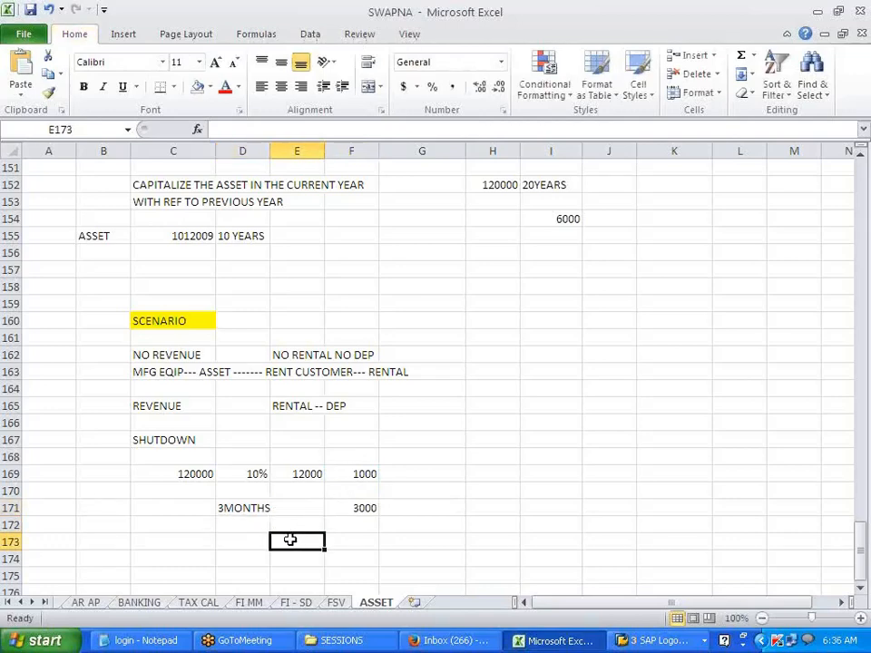
Switch to SAP, examine asset 5's posted and planned depreciation by period, and return to the SAP Easy Access screen.
{"action": "key", "text": "alt+Tab"}
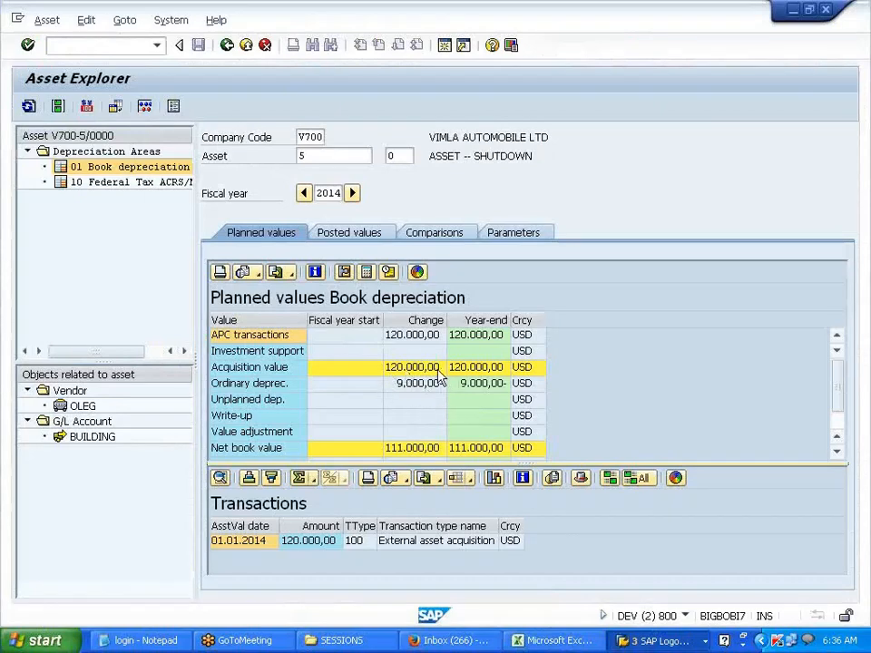
{"action": "left_click", "coordinate": [351, 235]}
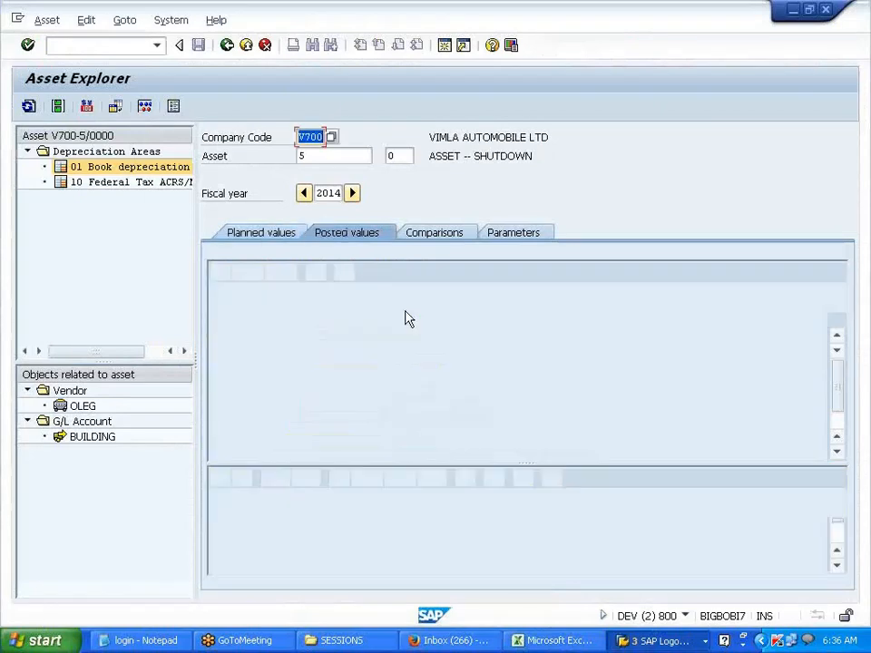
{"action": "left_click_drag", "start_coordinate": [478, 462], "coordinate": [484, 347]}
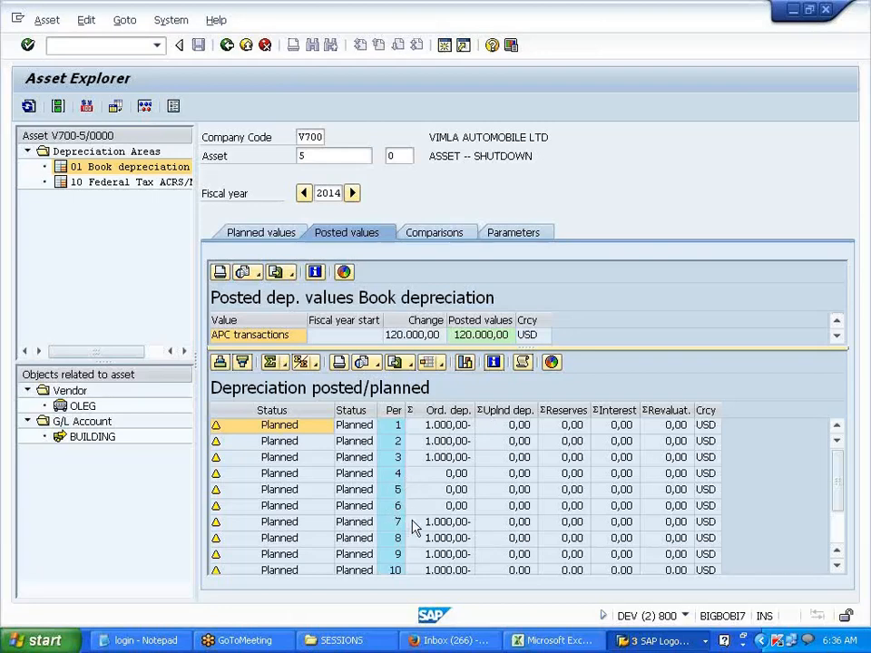
{"action": "left_click", "coordinate": [398, 571]}
{"action": "left_click", "coordinate": [227, 45]}
{"action": "left_click", "coordinate": [227, 45]}
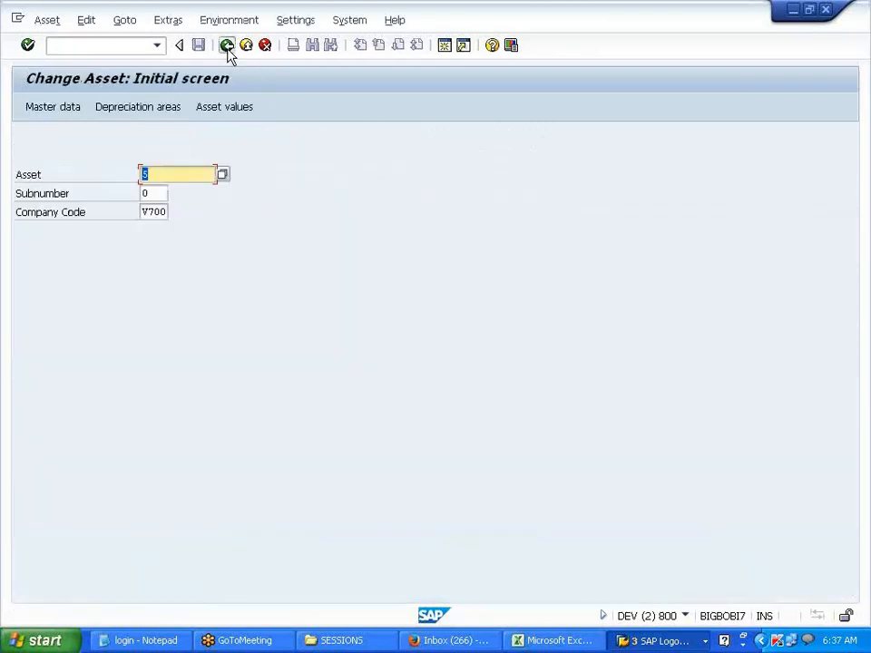
{"action": "left_click", "coordinate": [226, 46]}
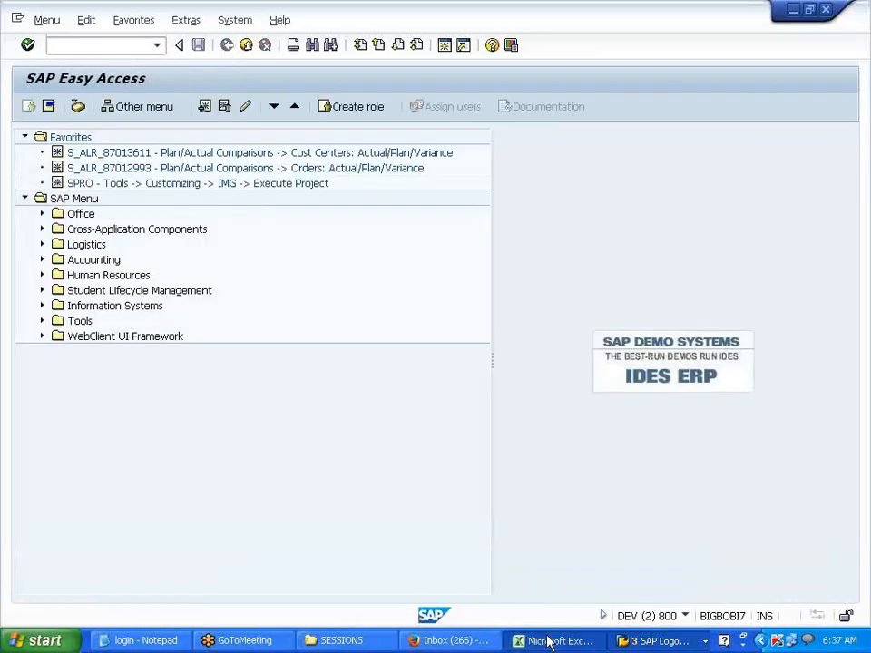
Switch to the Excel sheet ASSET and add the heading SCENARIO in I160 with a yellow fill.
{"action": "left_click", "coordinate": [549, 641]}
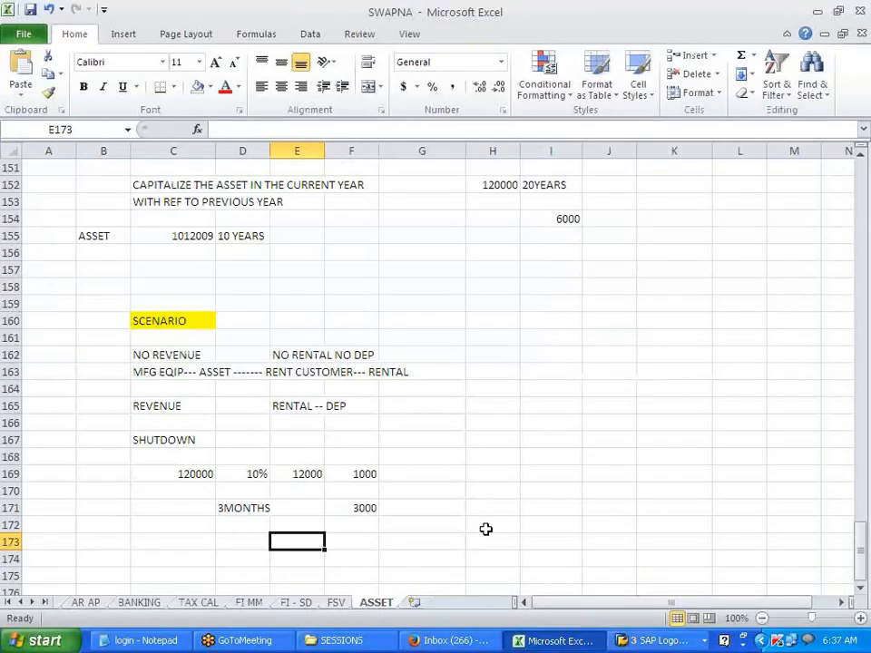
{"action": "left_click", "coordinate": [548, 320]}
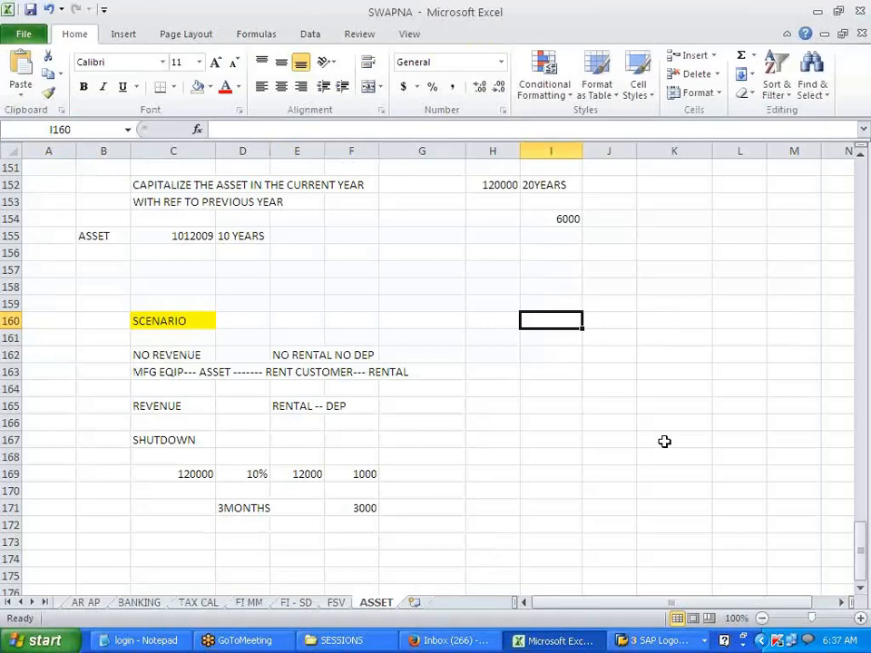
{"action": "type", "text": "SC"}
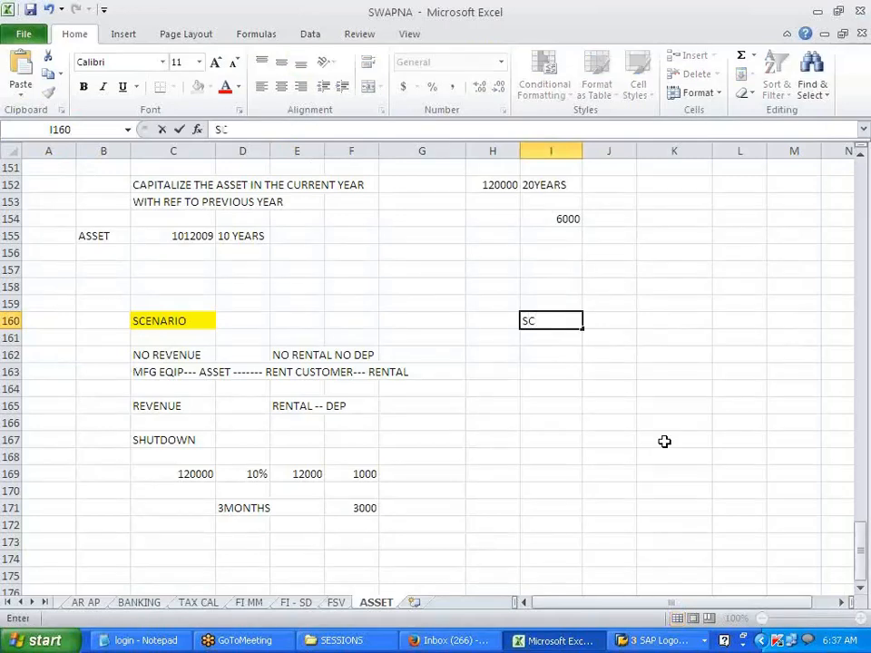
{"action": "type", "text": "ENARIO"}
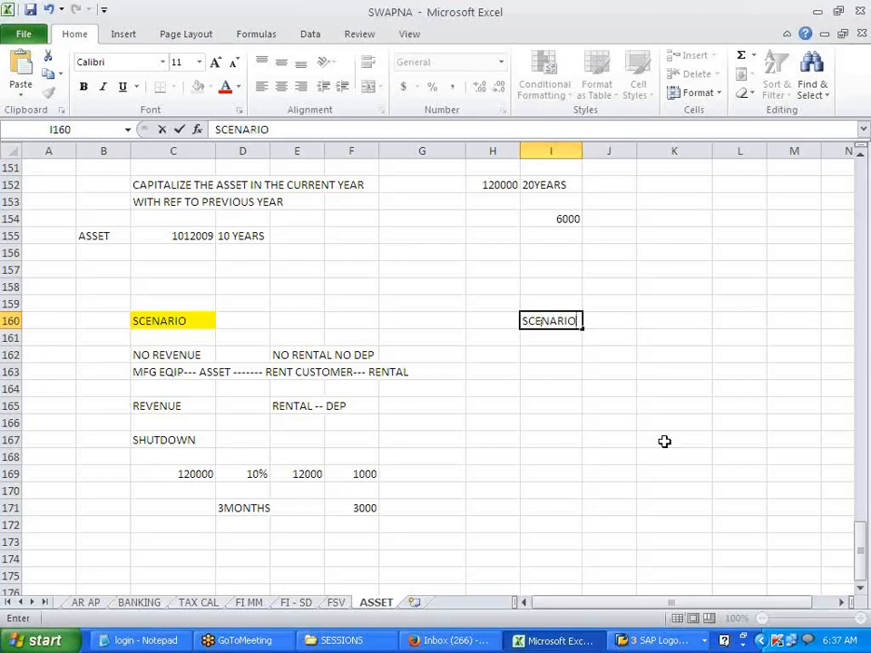
{"action": "key", "text": "Return"}
{"action": "key", "text": "Return"}
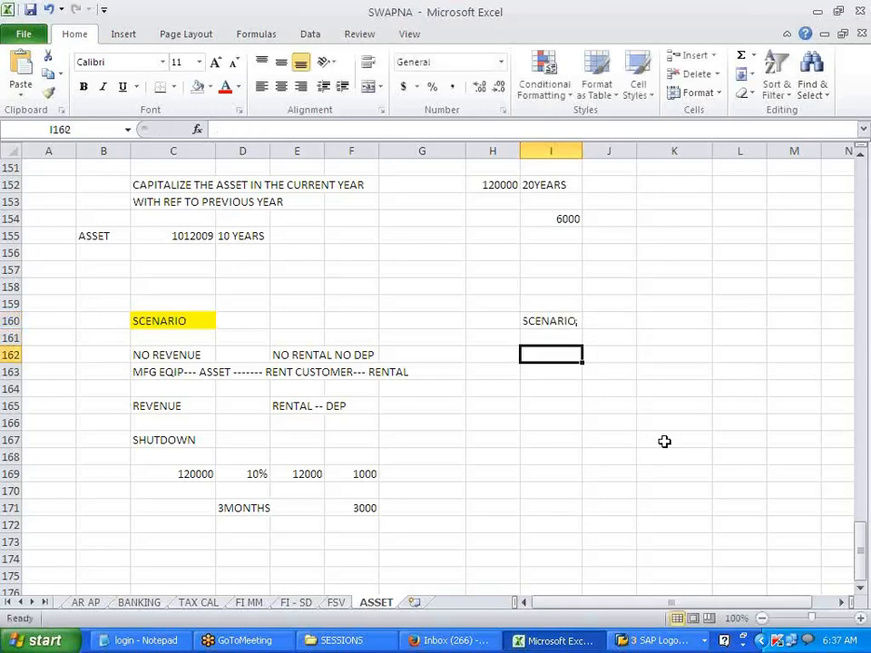
{"action": "left_click", "coordinate": [549, 321]}
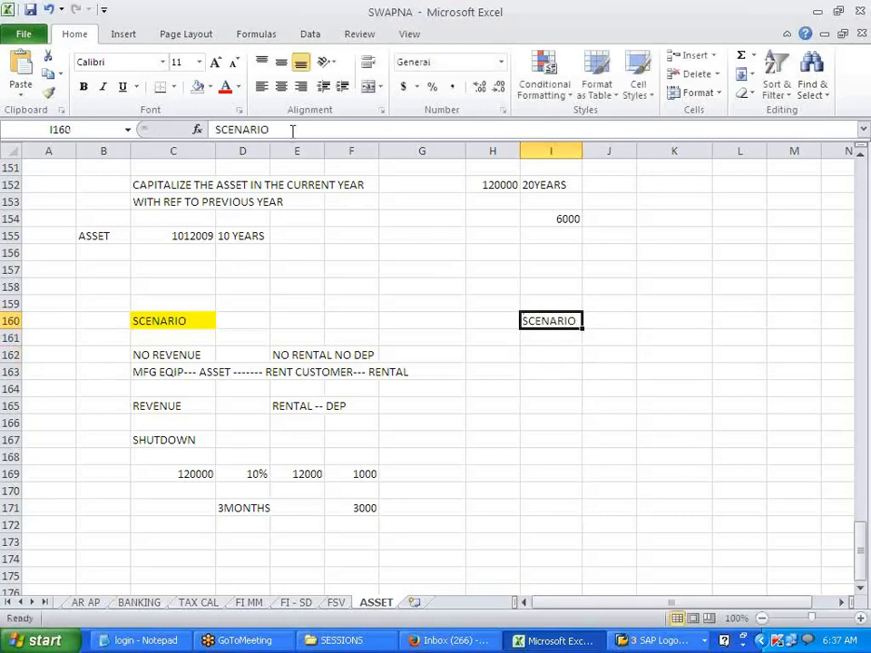
{"action": "left_click", "coordinate": [215, 87]}
{"action": "left_click", "coordinate": [233, 206]}
Enter the scenario description DIFF DEP% FOR DIFF YEARS in cell I162.
{"action": "left_click", "coordinate": [544, 359]}
{"action": "type", "text": "DEP"}
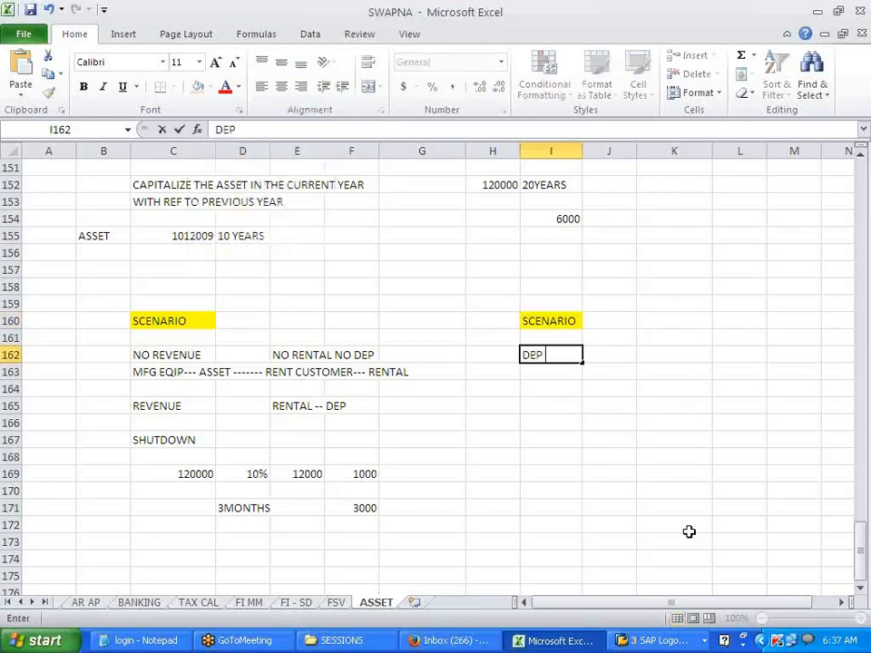
{"action": "type", "text": " %"}
{"action": "key", "text": "BackSpace"}
{"action": "key", "text": "BackSpace"}
{"action": "key", "text": "BackSpace"}
{"action": "key", "text": "BackSpace"}
{"action": "key", "text": "BackSpace"}
{"action": "type", "text": "DIFF"}
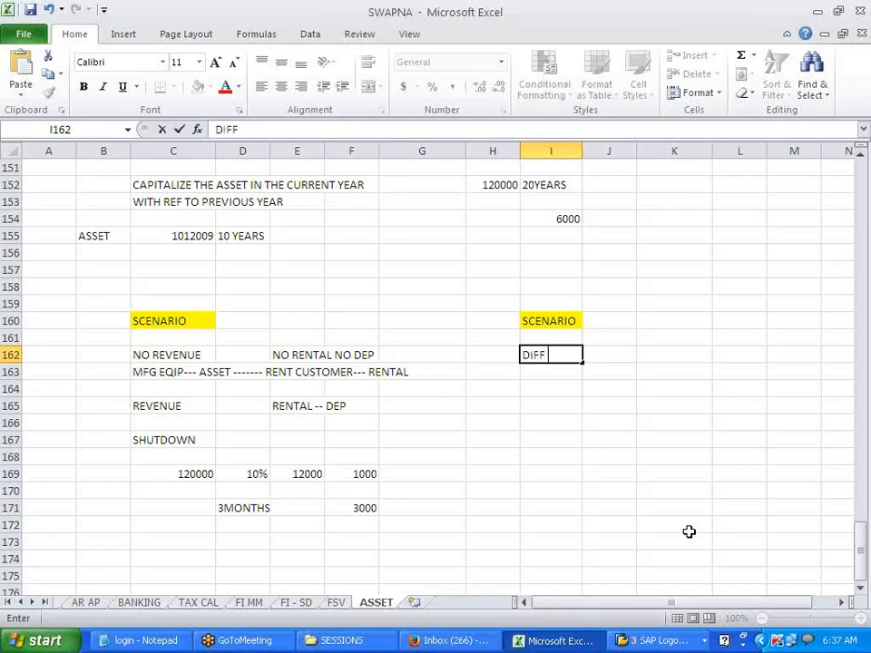
{"action": "type", "text": " DEP%"}
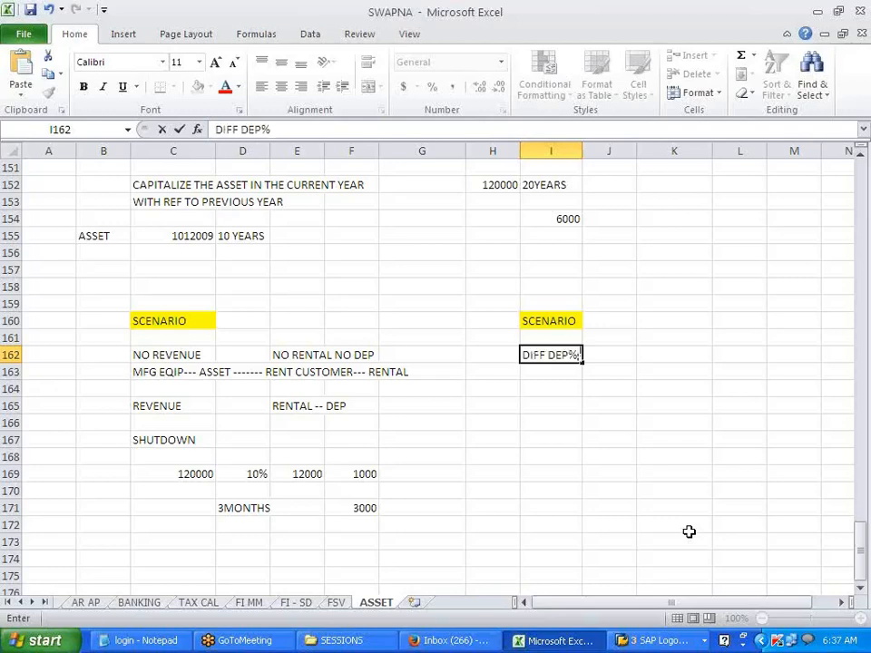
{"action": "type", "text": " FOR DIFF YEARS"}
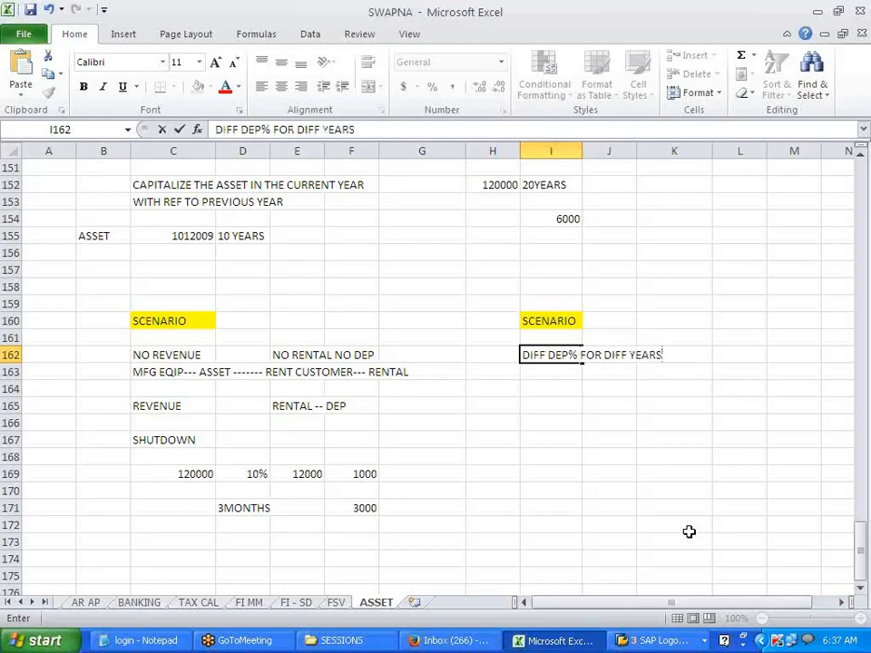
{"action": "left_click", "coordinate": [688, 532]}
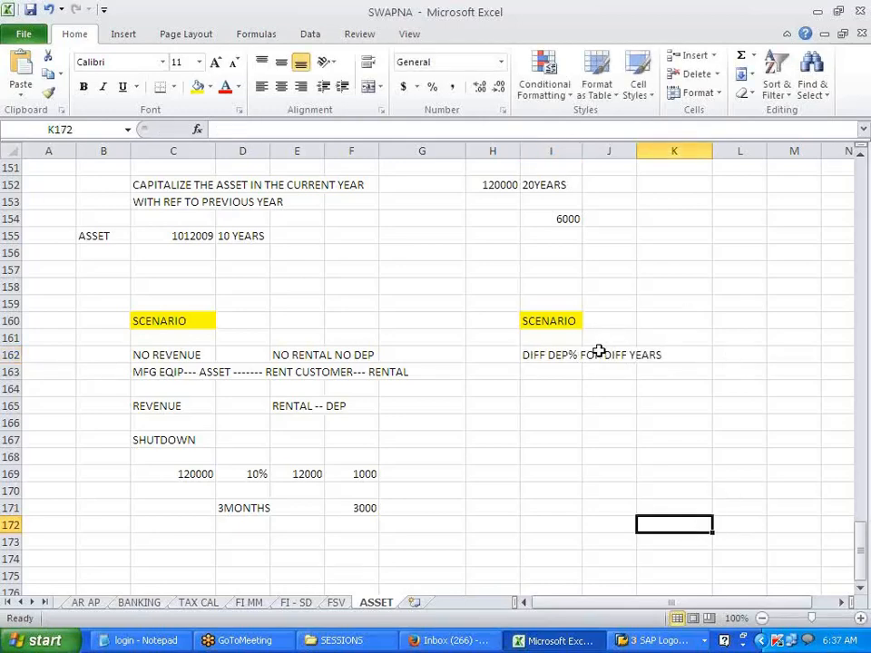
Enter the first depreciation rate for the scenario: 2 in I164 and 12% in J164.
{"action": "left_click", "coordinate": [551, 386]}
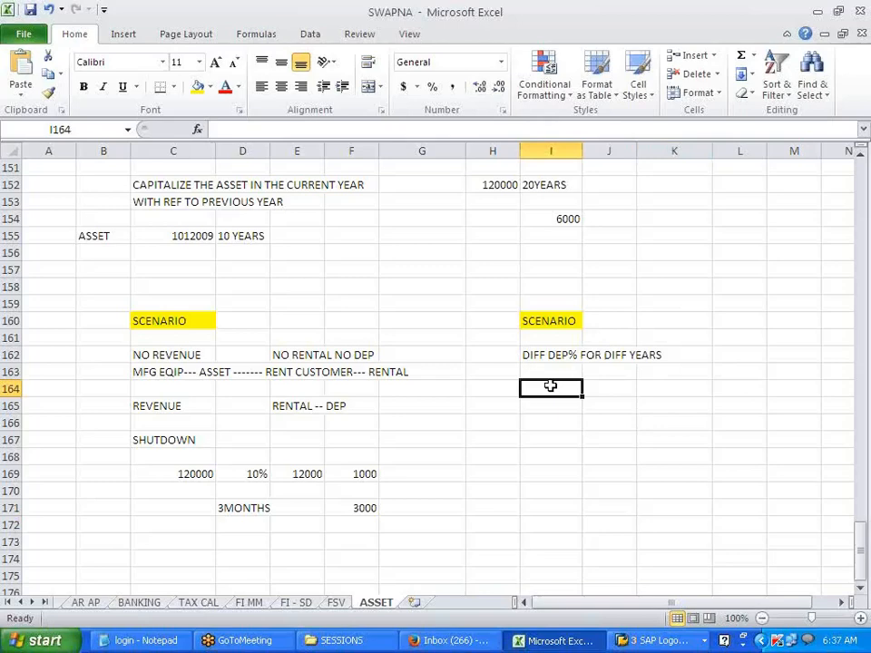
{"action": "type", "text": "2"}
{"action": "key", "text": "Tab"}
{"action": "type", "text": "12%"}
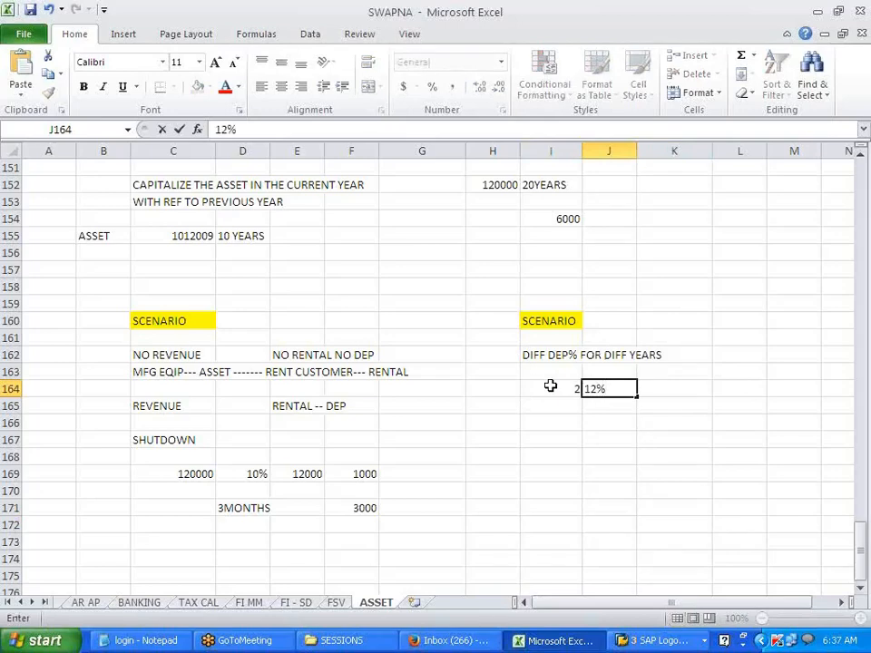
{"action": "key", "text": "Return"}
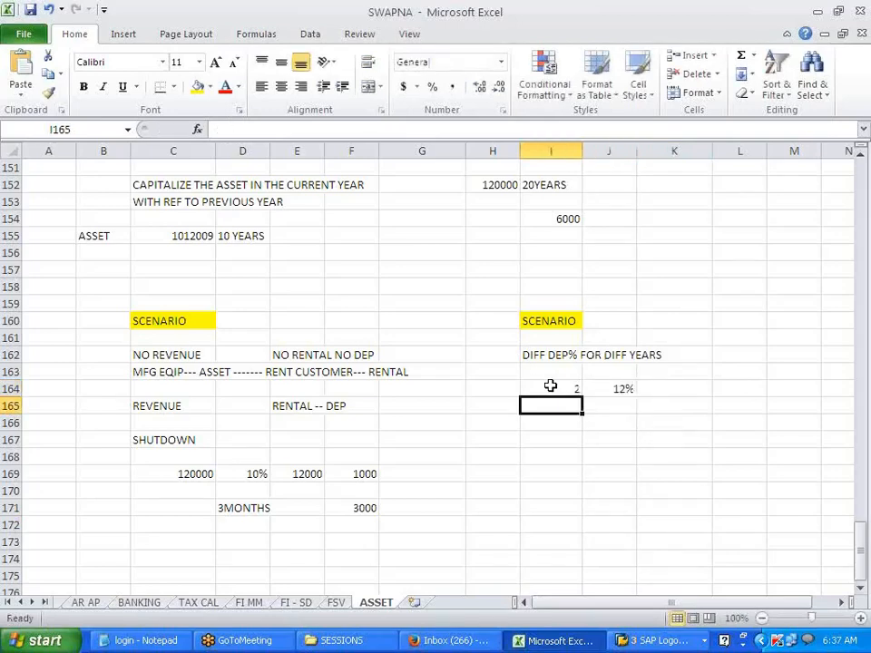
Add the remaining rates below: 4 with 10% in I165:J165 and 999 with 15% in I166:J166.
{"action": "type", "text": "4"}
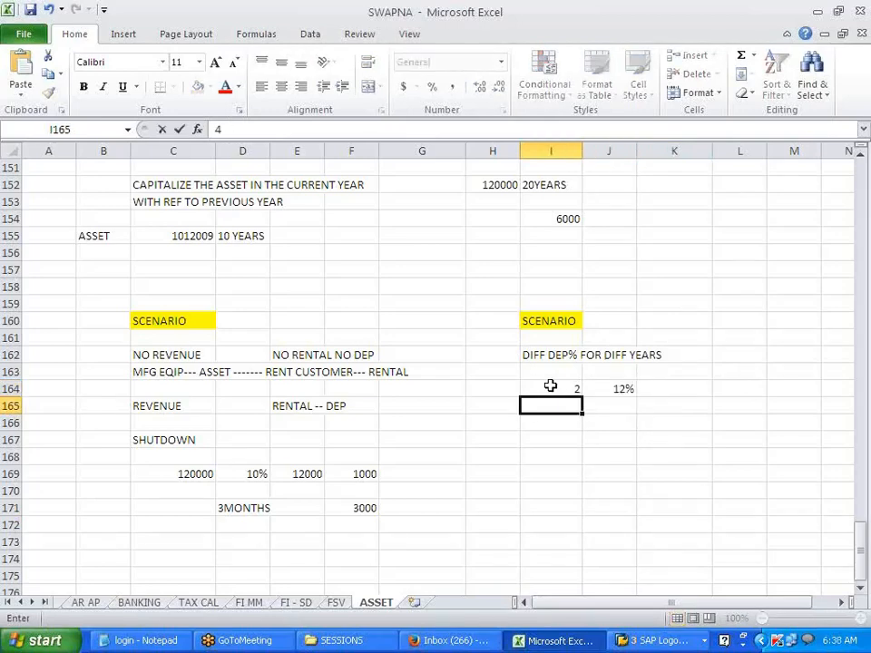
{"action": "key", "text": "Tab"}
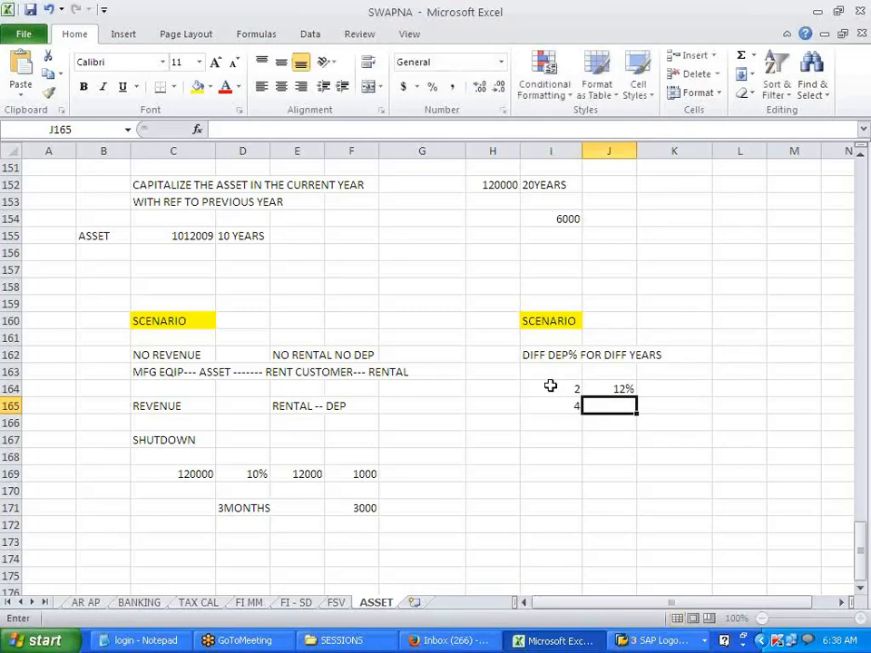
{"action": "type", "text": "10%"}
{"action": "key", "text": "Return"}
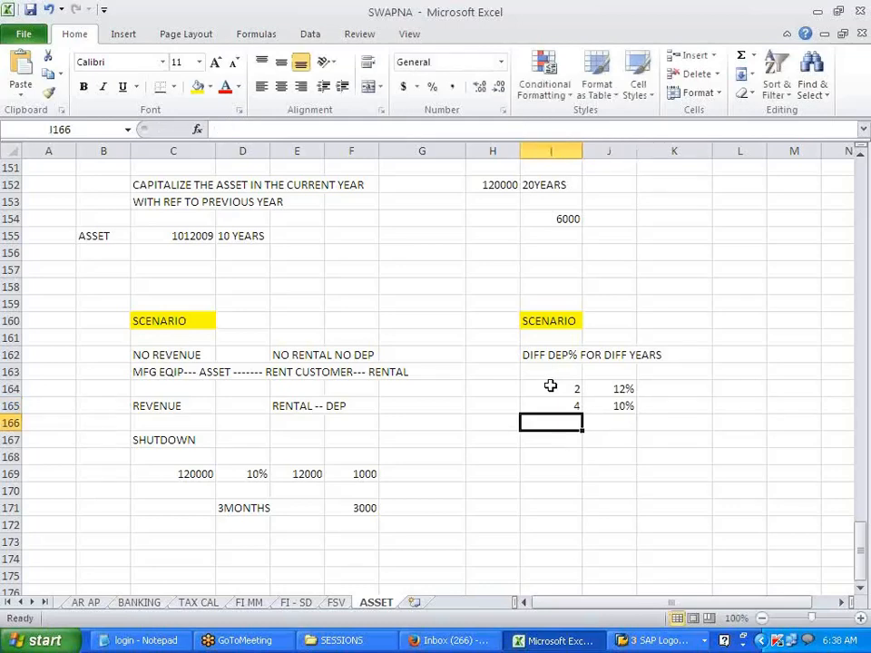
{"action": "type", "text": "999"}
{"action": "key", "text": "Tab"}
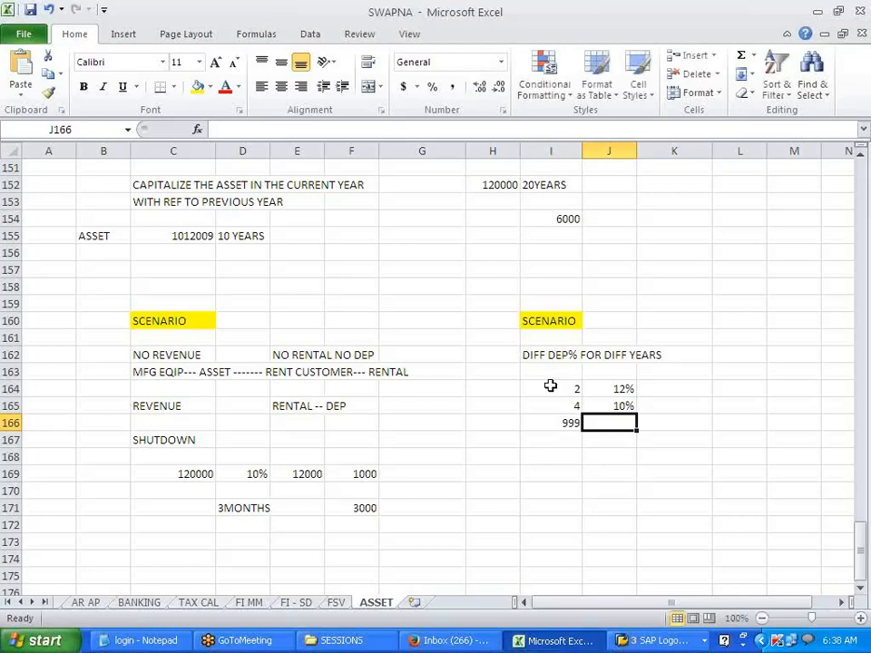
{"action": "type", "text": "15%"}
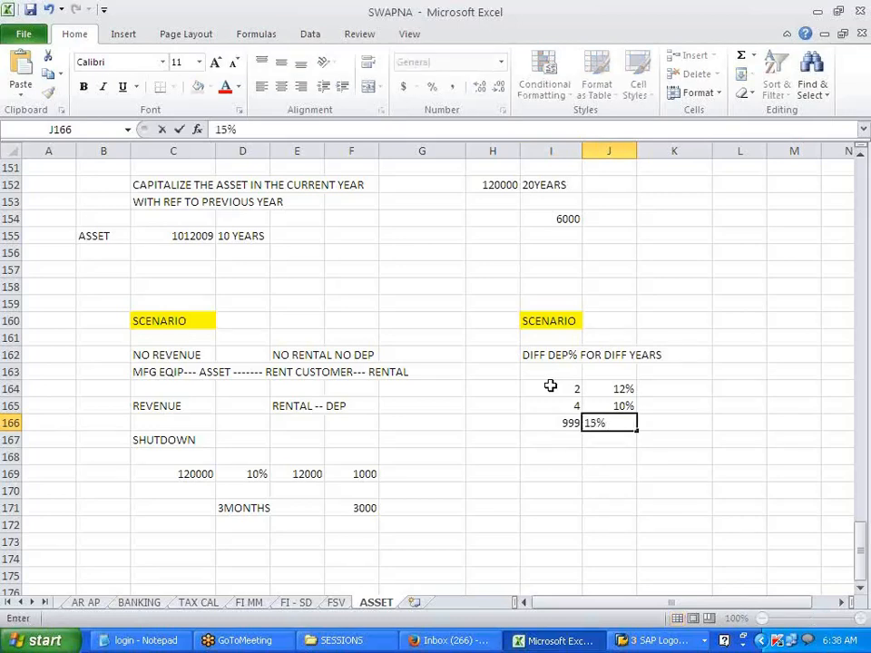
{"action": "left_click", "coordinate": [605, 451]}
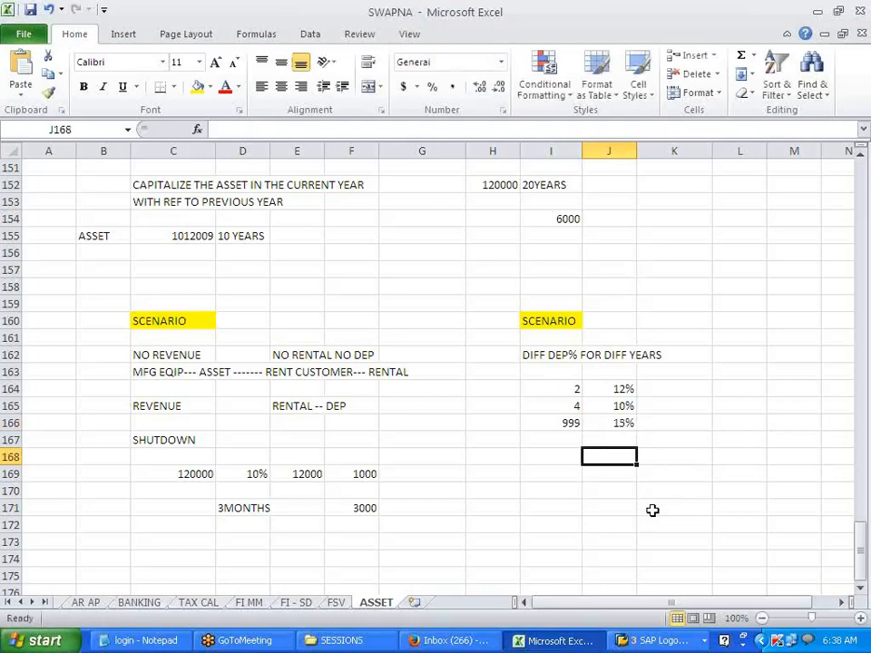
Enter the label DEP KEY in cell I168.
{"action": "left_click", "coordinate": [628, 643]}
{"action": "left_click", "coordinate": [629, 642]}
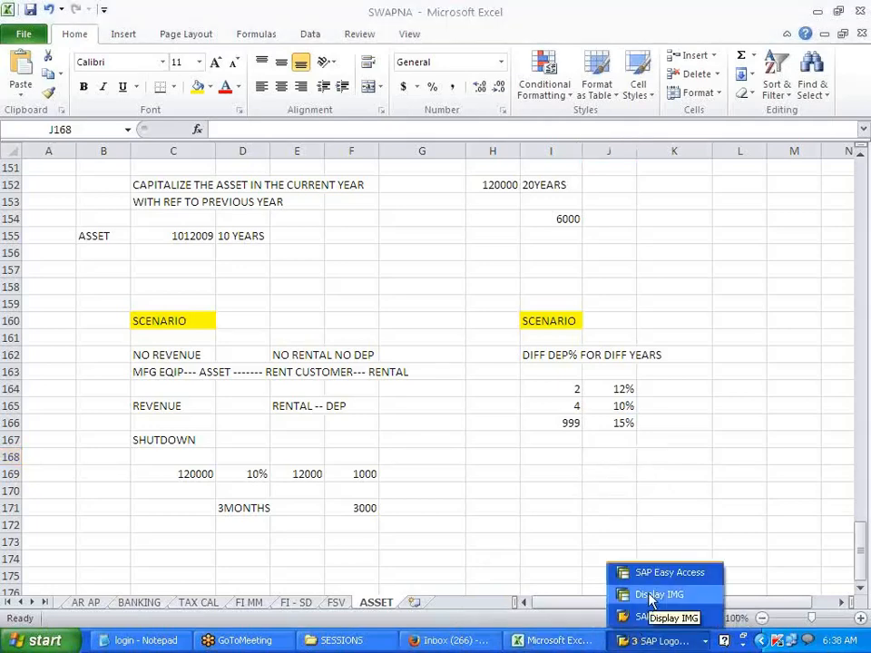
{"action": "left_click", "coordinate": [653, 471]}
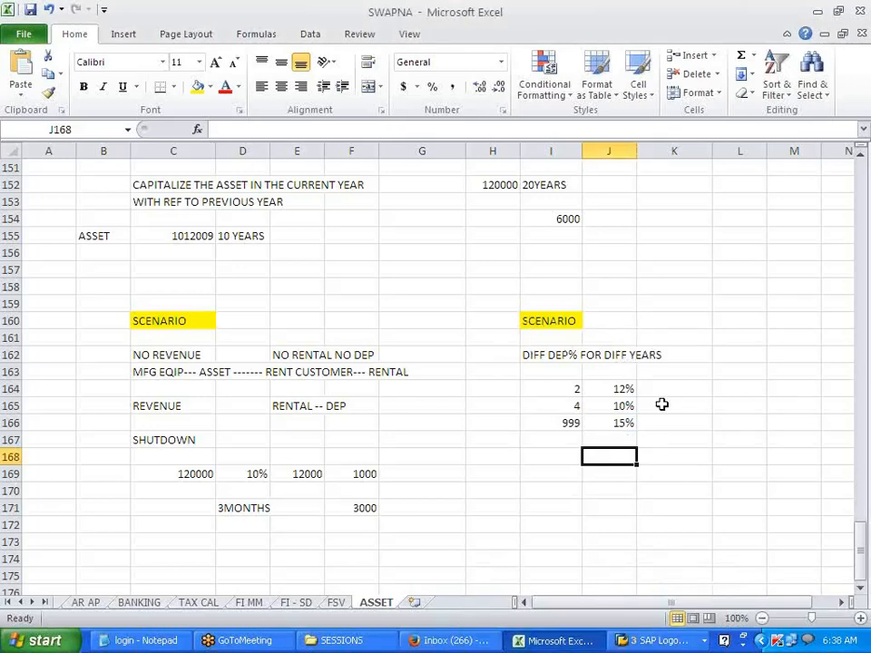
{"action": "left_click", "coordinate": [531, 456]}
{"action": "type", "text": "DEP KEY"}
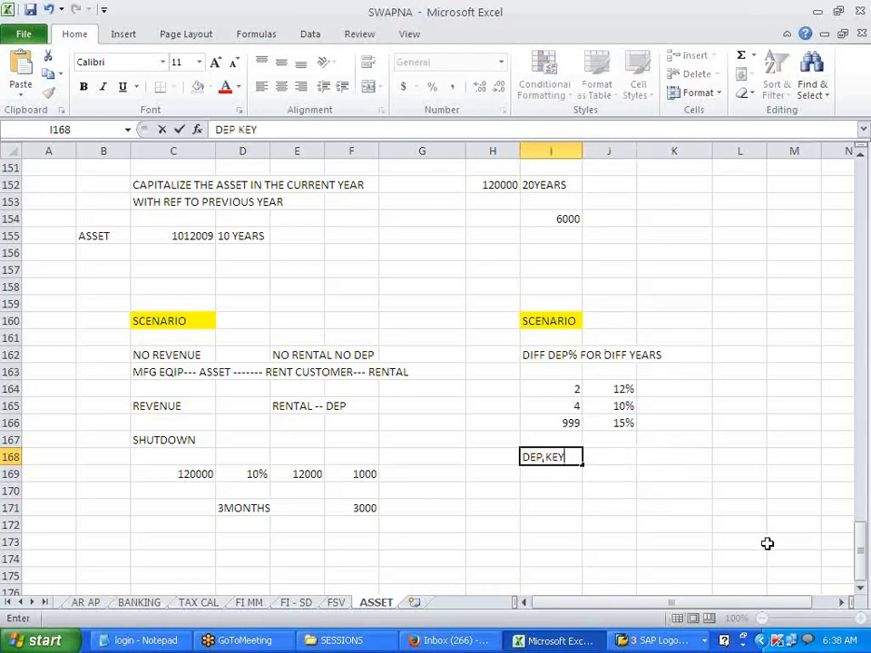
{"action": "left_click", "coordinate": [766, 543]}
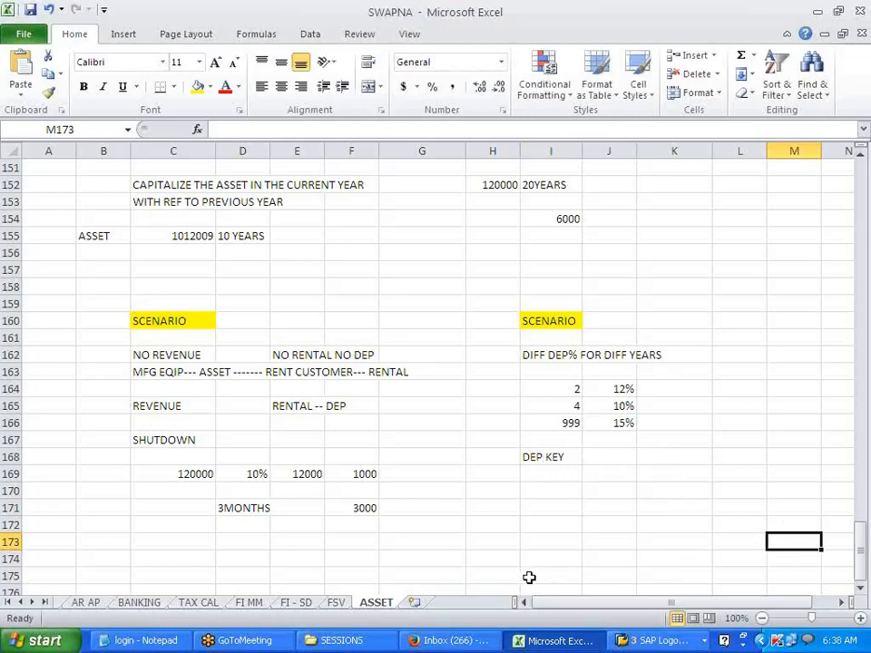
{"action": "left_click", "coordinate": [669, 640]}
{"action": "left_click", "coordinate": [670, 573]}
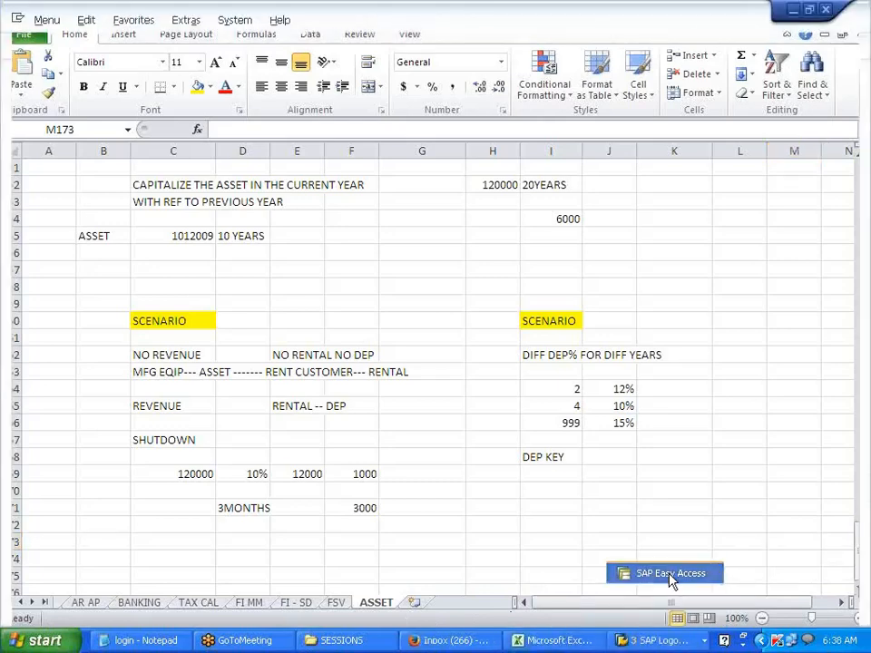
{"action": "left_click", "coordinate": [670, 573]}
{"action": "left_click", "coordinate": [147, 185]}
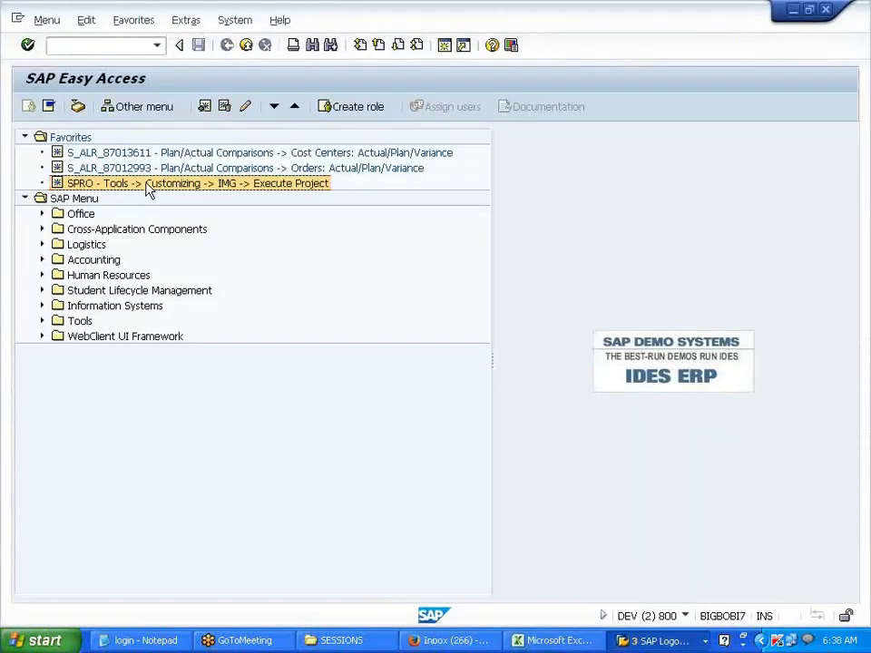
{"action": "double_click", "coordinate": [148, 185]}
{"action": "left_click", "coordinate": [107, 110]}
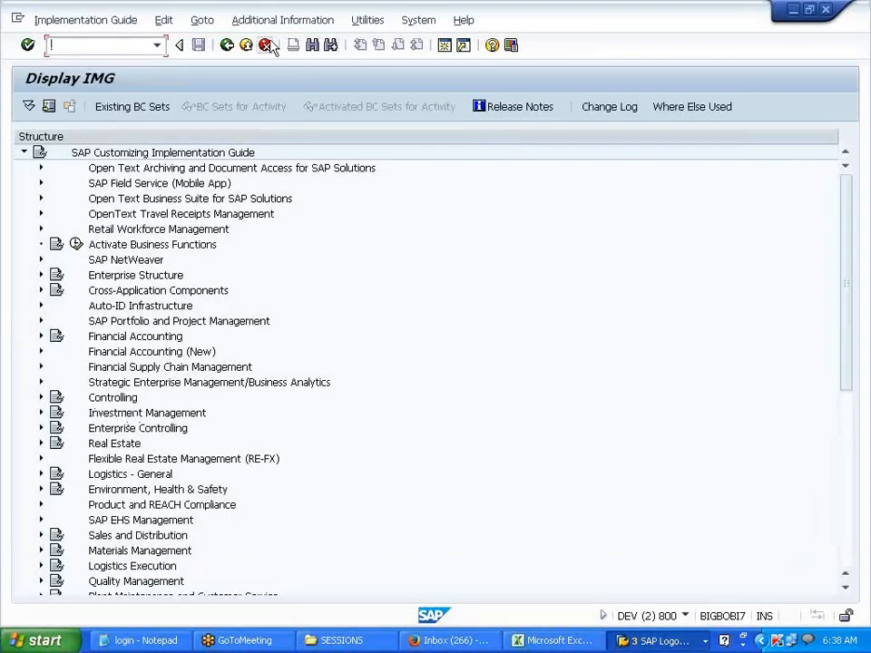
{"action": "left_click", "coordinate": [264, 45]}
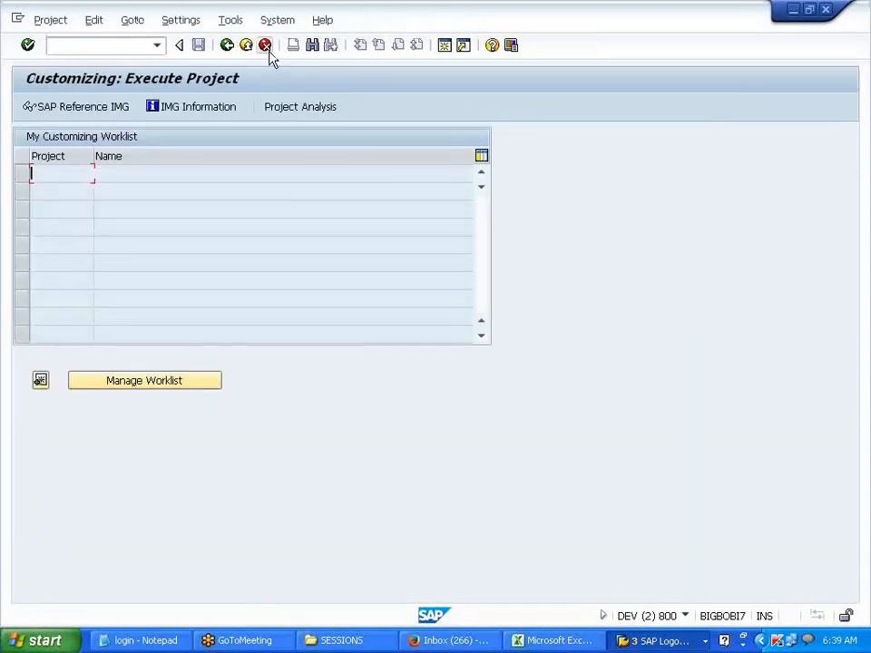
{"action": "left_click", "coordinate": [265, 47]}
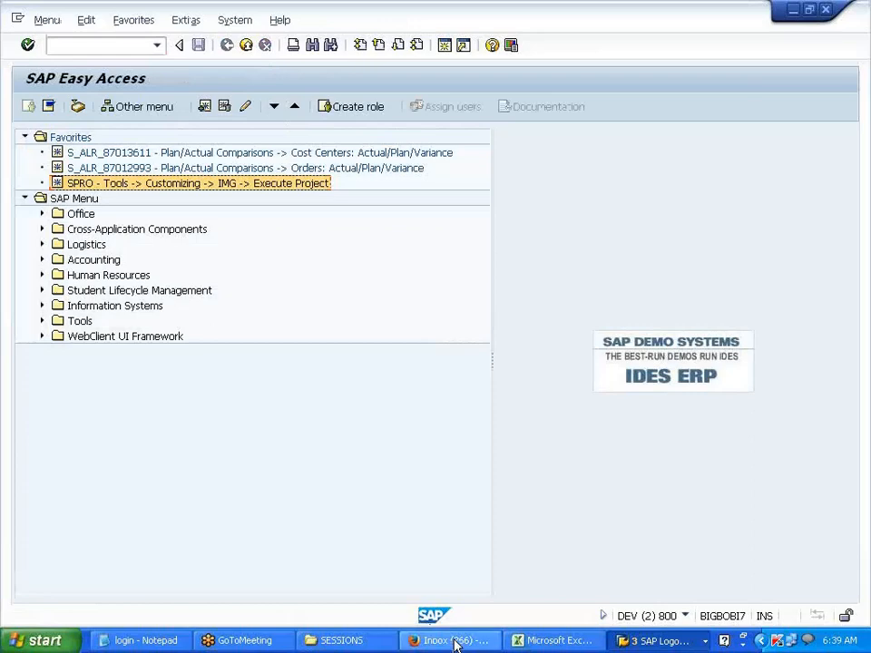
Switch to SAP's Display IMG session and open Define Multi-Level Methods in the depreciation key calculation methods of Asset Accounting.
{"action": "left_click", "coordinate": [666, 643]}
{"action": "left_click", "coordinate": [649, 595]}
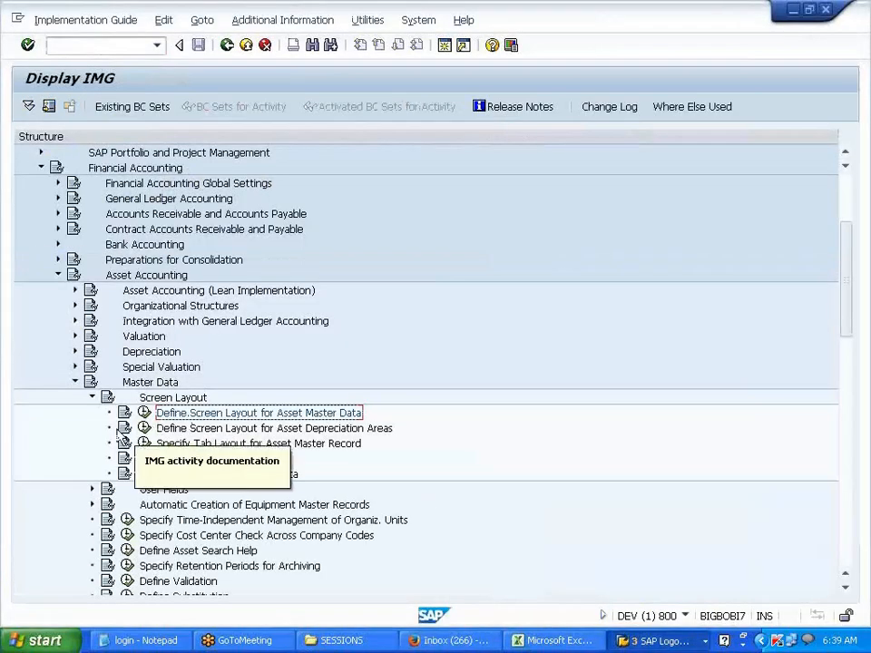
{"action": "left_click", "coordinate": [92, 397]}
{"action": "left_click", "coordinate": [76, 382]}
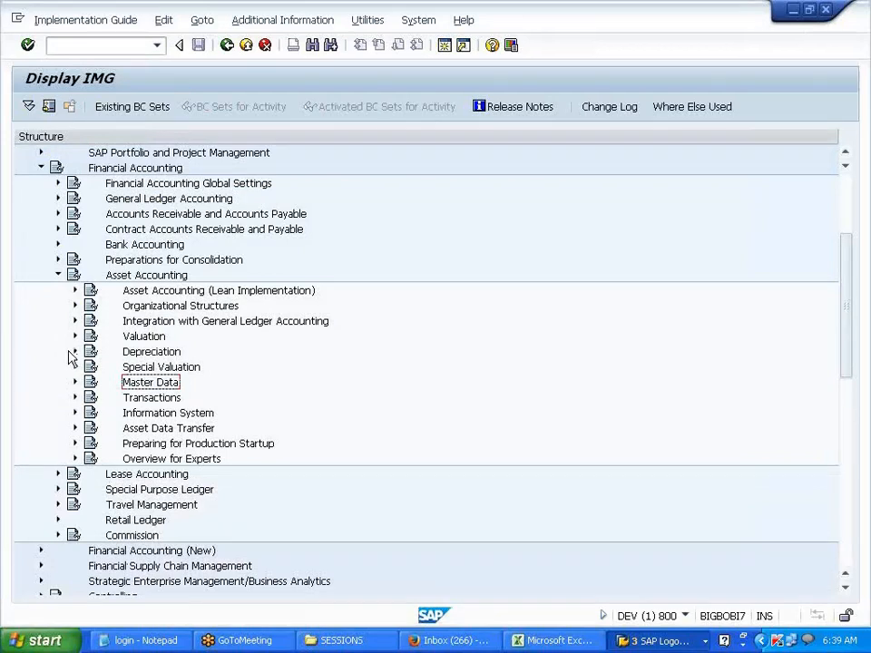
{"action": "left_click", "coordinate": [75, 352]}
{"action": "left_click", "coordinate": [91, 412]}
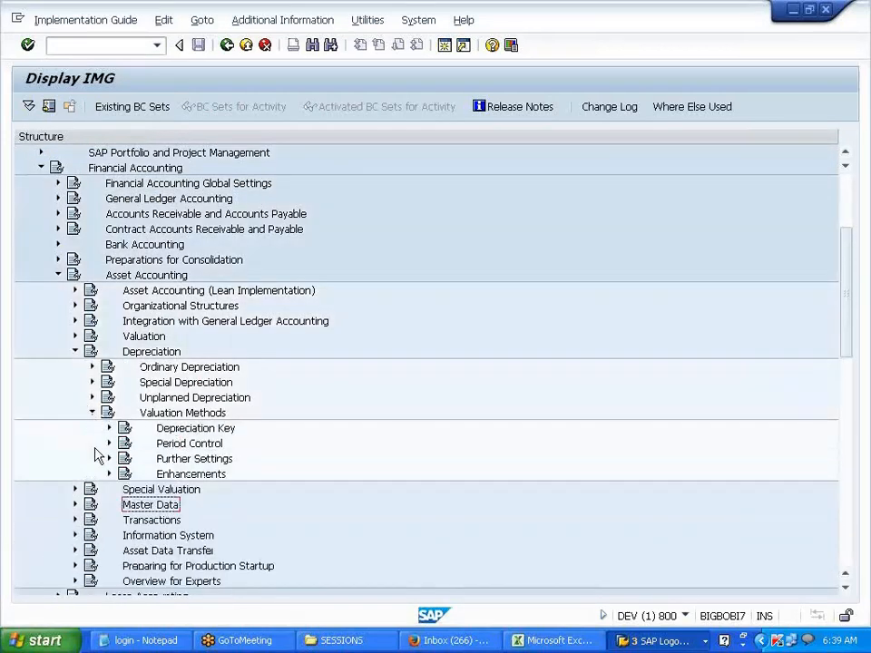
{"action": "left_click", "coordinate": [109, 428]}
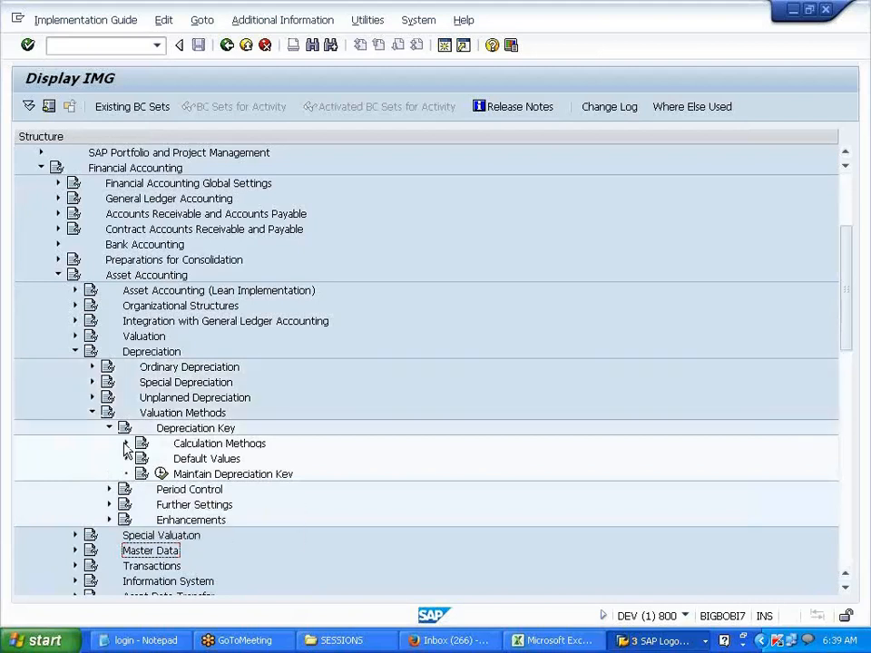
{"action": "left_click", "coordinate": [126, 443]}
{"action": "left_click", "coordinate": [247, 508]}
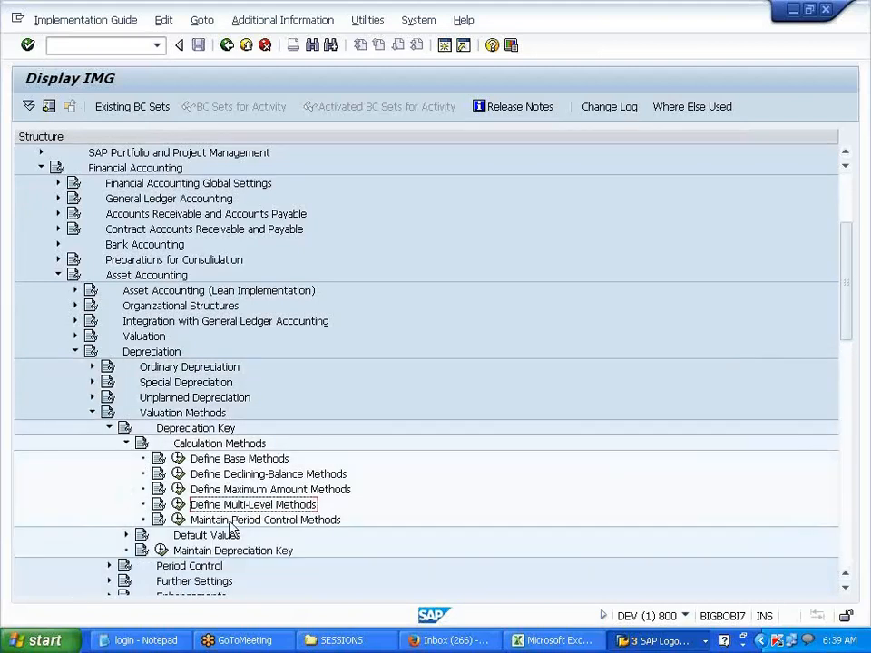
{"action": "left_click", "coordinate": [178, 505]}
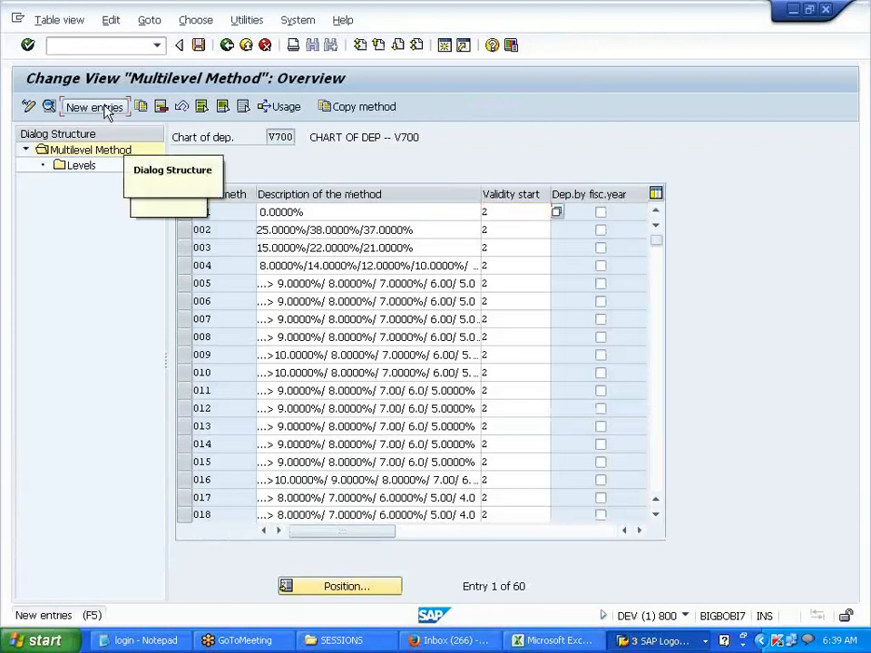
Create multilevel method DFF, described as DEP KEY FOR DIFF DEP %, with validity starting from the ordinary depreciation start date.
{"action": "left_click", "coordinate": [101, 108]}
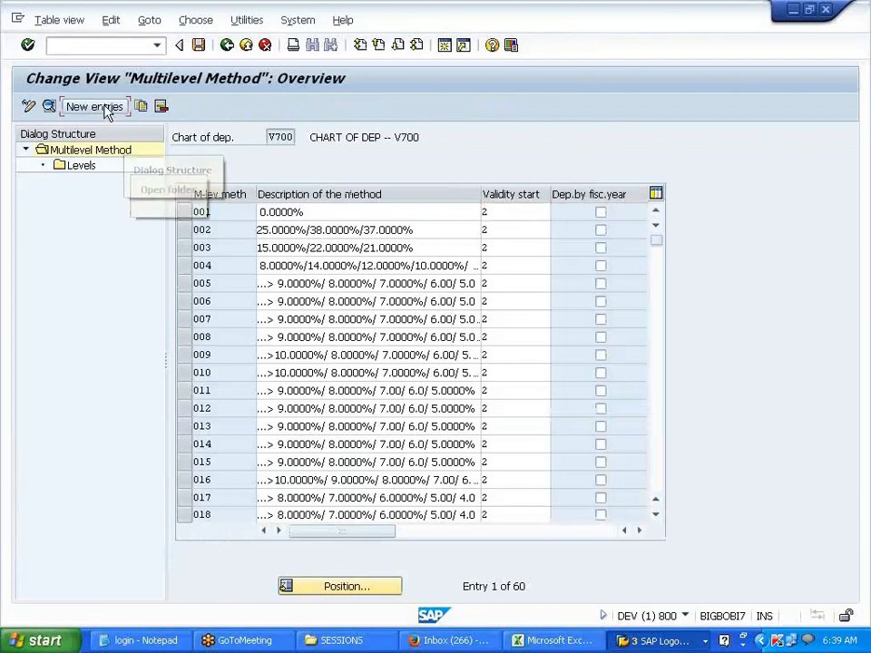
{"action": "type", "text": "DFF"}
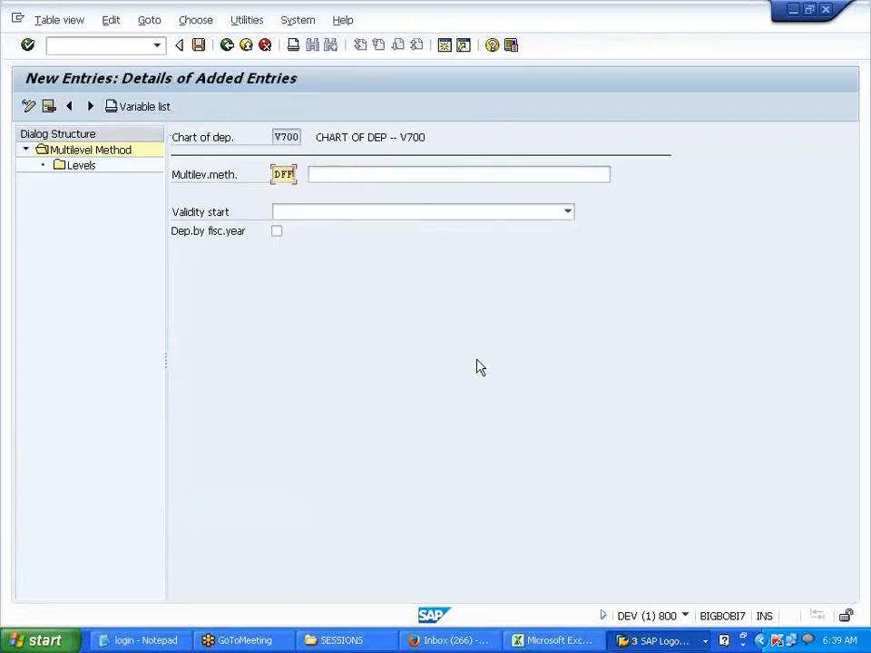
{"action": "left_click", "coordinate": [353, 176]}
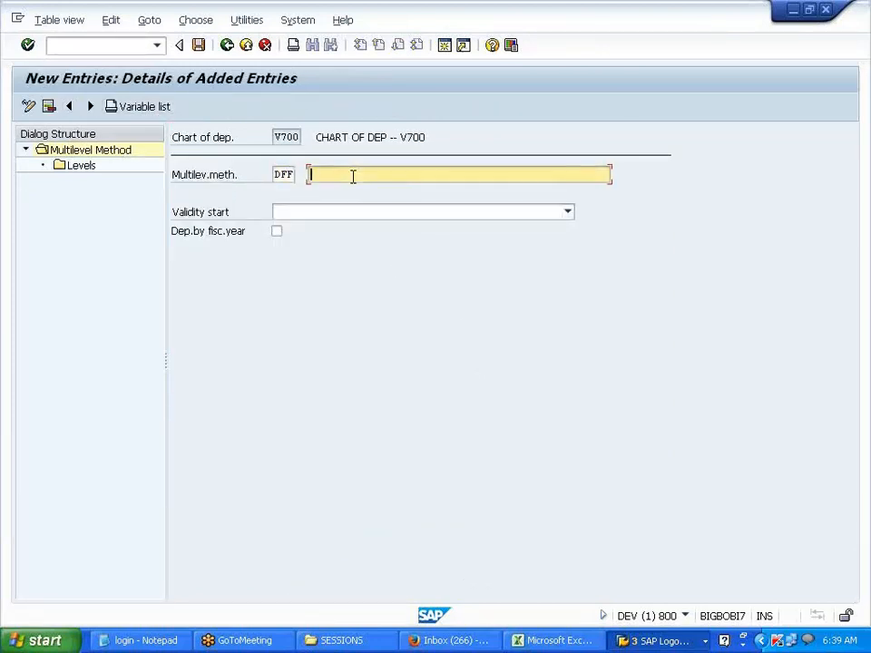
{"action": "type", "text": "DEP KEY FOR DIFF DEP %"}
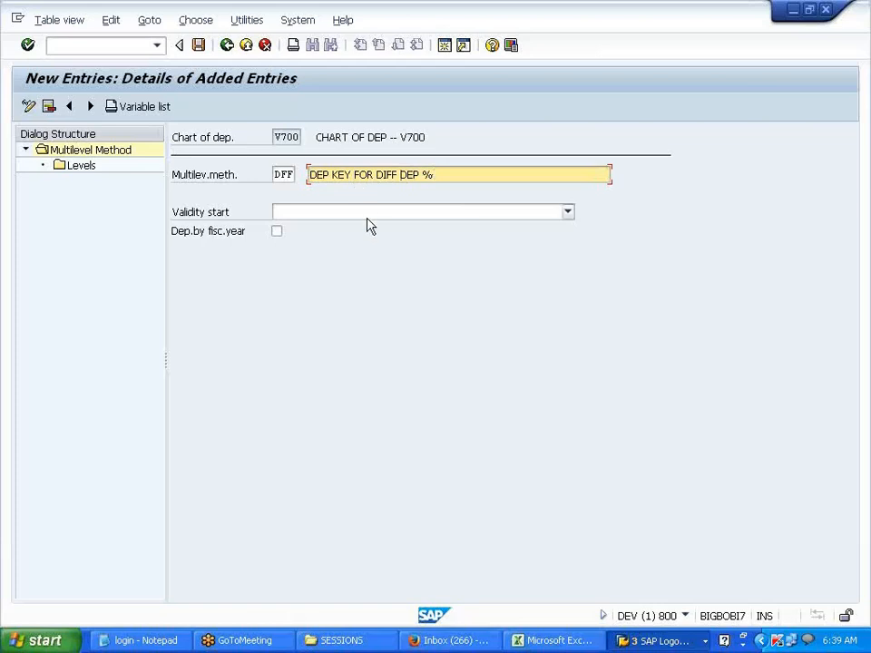
{"action": "left_click", "coordinate": [369, 214]}
{"action": "left_click", "coordinate": [367, 243]}
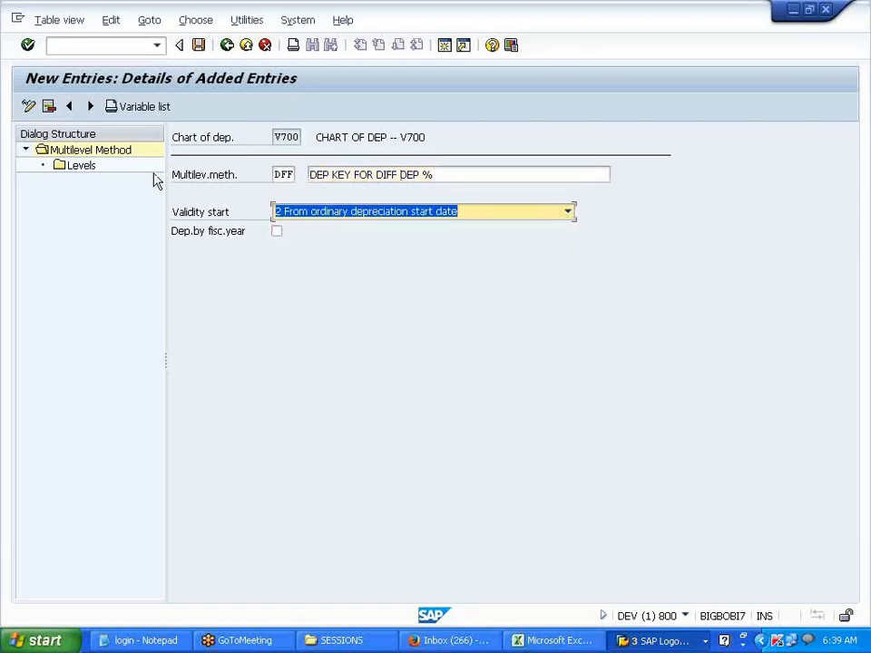
Add the first level to method DFF: acquisition year 9999, years 2, base value 01 and 12 percent.
{"action": "left_click", "coordinate": [80, 169]}
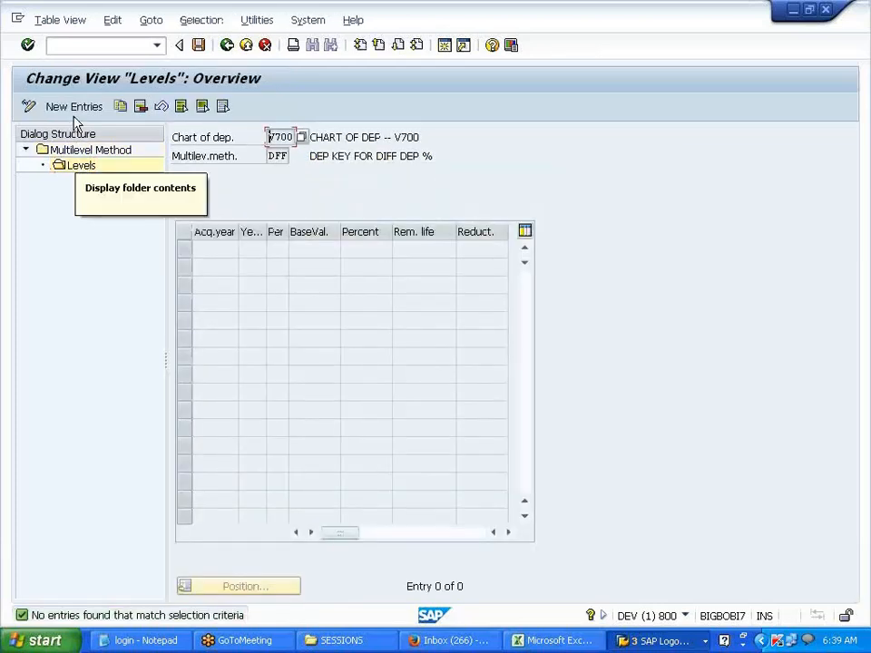
{"action": "left_click", "coordinate": [74, 107]}
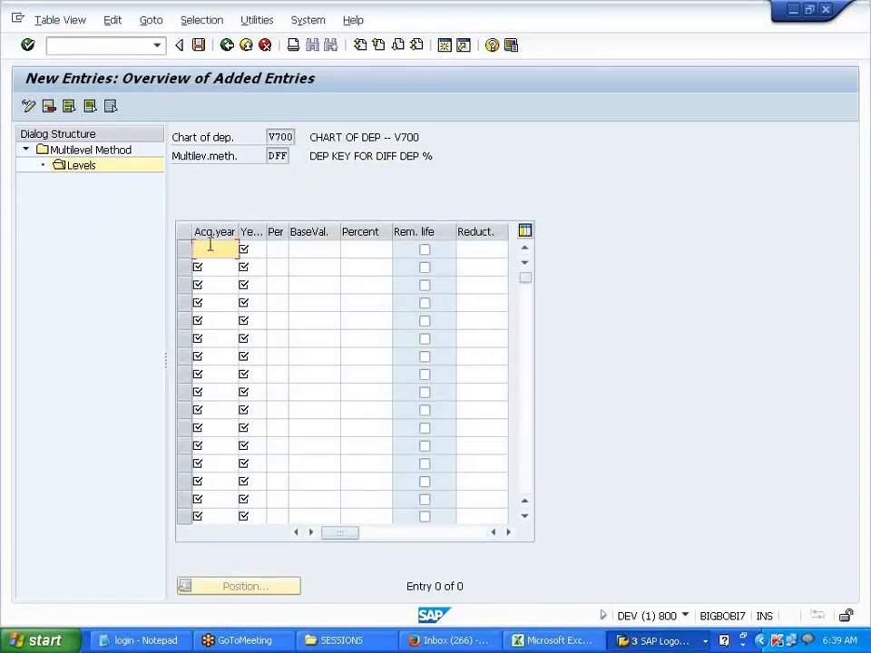
{"action": "type", "text": "9999"}
{"action": "key", "text": "Tab"}
{"action": "type", "text": "2"}
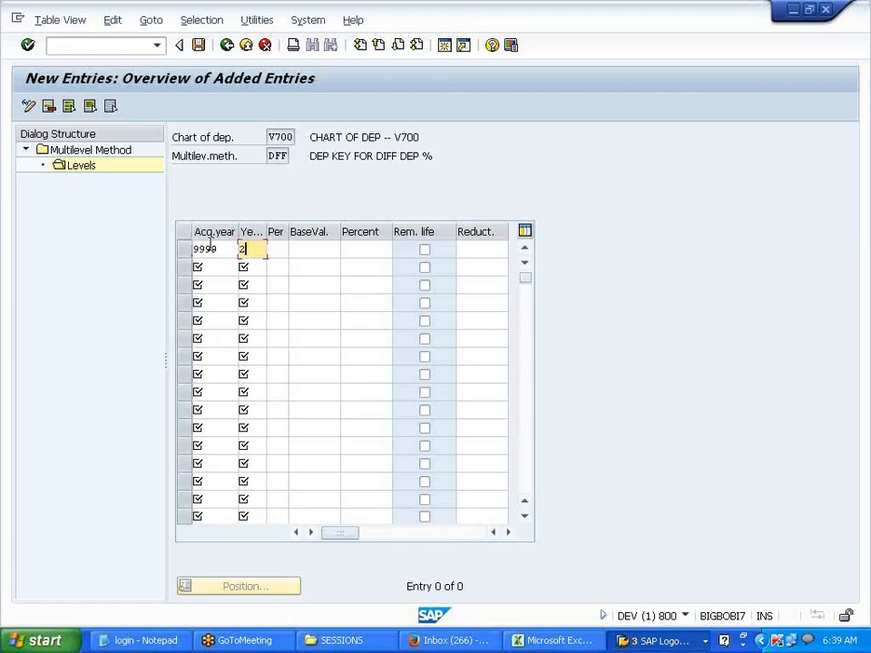
{"action": "key", "text": "Tab"}
{"action": "key", "text": "Tab"}
{"action": "type", "text": "01"}
{"action": "key", "text": "Tab"}
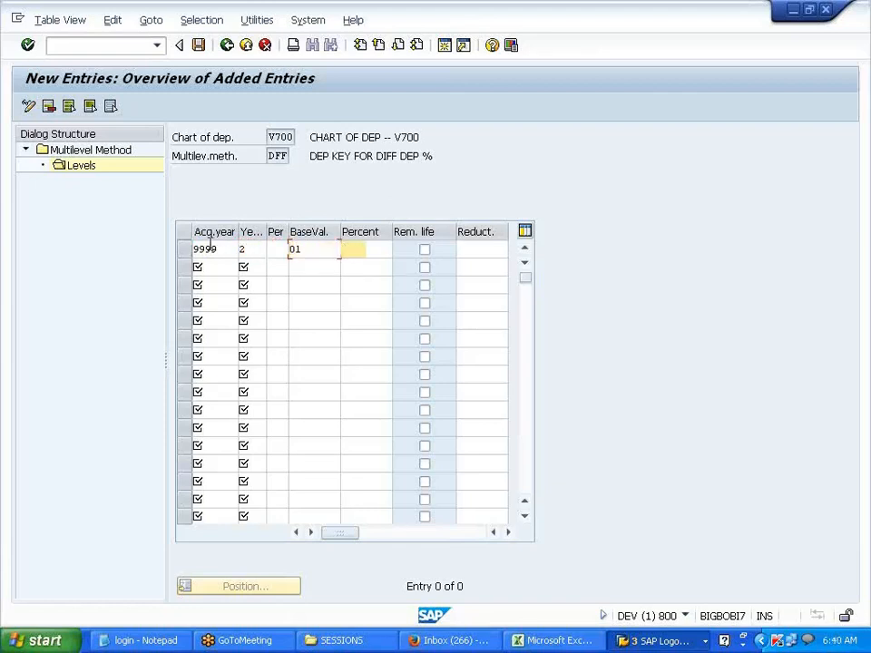
{"action": "type", "text": "12"}
Add the second level to method DFF: acquisition year 9999, years 4, base value 01 and 10 percent.
{"action": "key", "text": "Down"}
{"action": "key", "text": "Left"}
{"action": "key", "text": "Left"}
{"action": "key", "text": "Left"}
{"action": "key", "text": "Left"}
{"action": "type", "text": "9999"}
{"action": "key", "text": "Tab"}
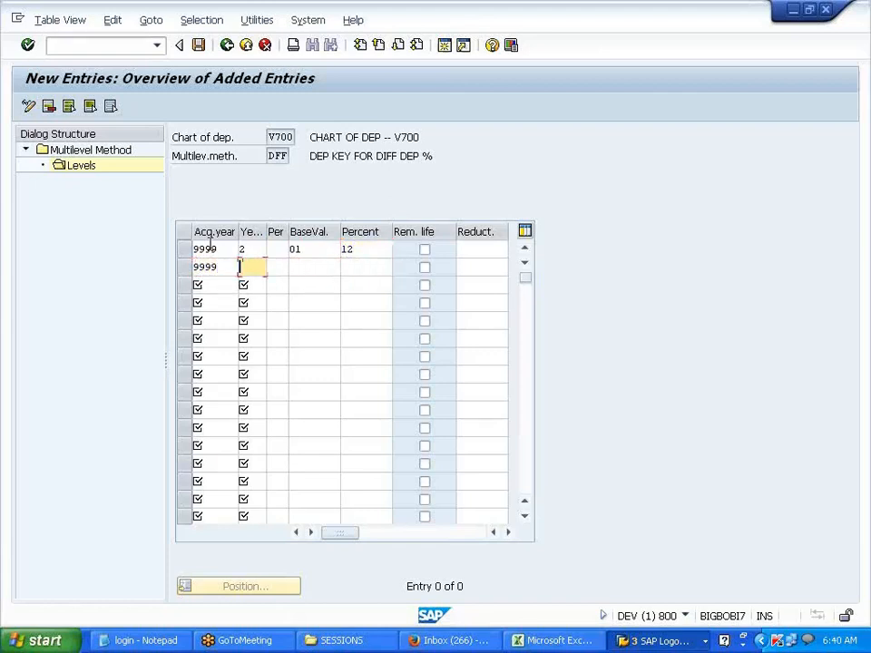
{"action": "type", "text": "4"}
{"action": "key", "text": "Tab"}
{"action": "key", "text": "Tab"}
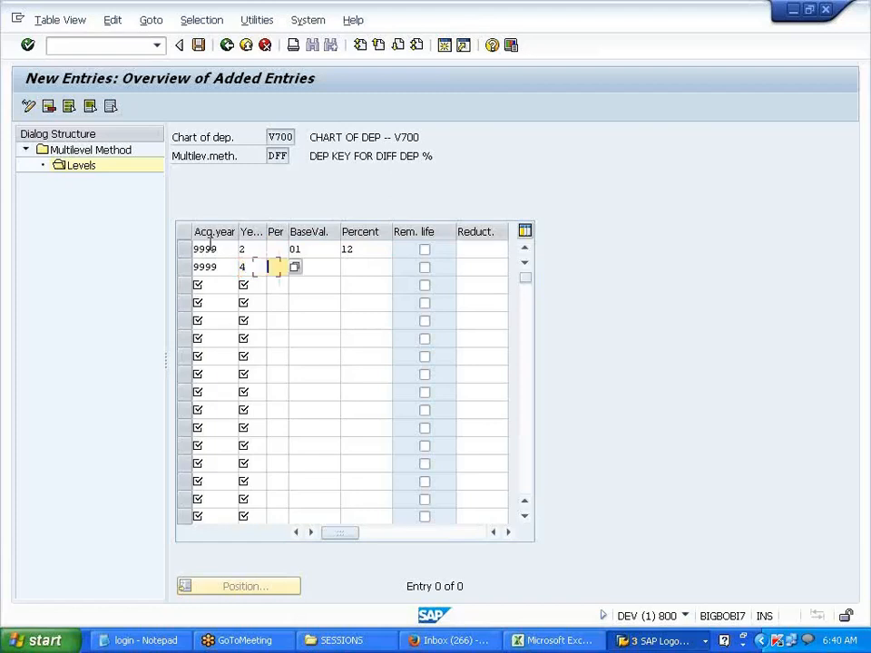
{"action": "type", "text": "01"}
{"action": "key", "text": "Tab"}
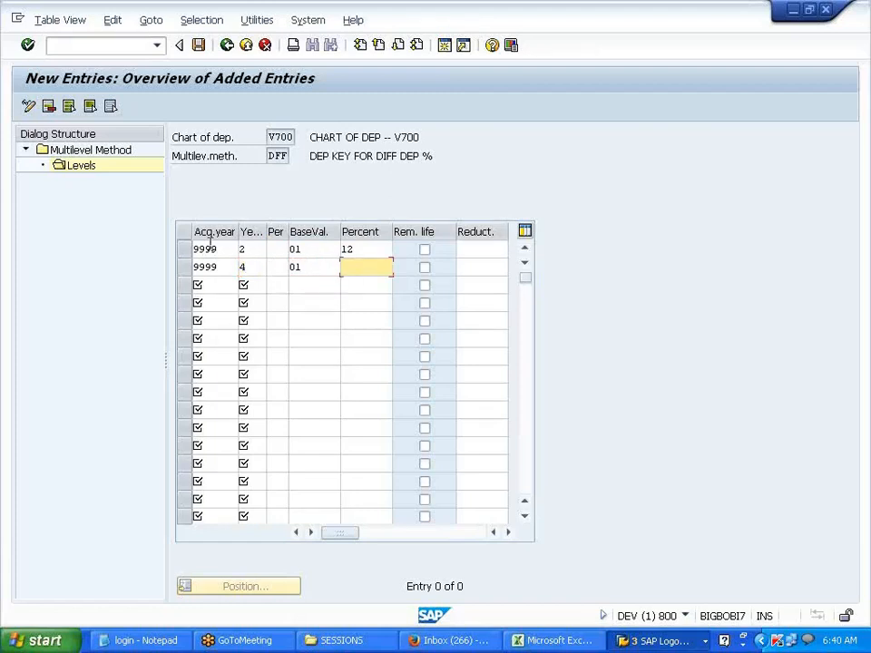
{"action": "type", "text": "10"}
Add the third level to method DFF: acquisition year 9999, years 999, base value 01 and 15 percent.
{"action": "key", "text": "Down"}
{"action": "key", "text": "Left"}
{"action": "key", "text": "Left"}
{"action": "key", "text": "Left"}
{"action": "key", "text": "Left"}
{"action": "type", "text": "9999"}
{"action": "key", "text": "Tab"}
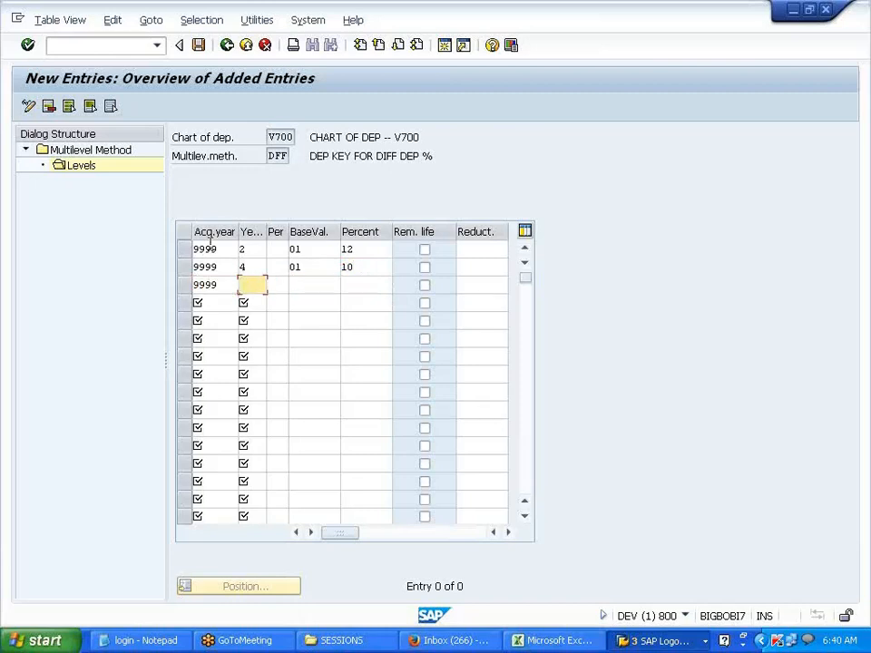
{"action": "type", "text": "999"}
{"action": "key", "text": "Tab"}
{"action": "key", "text": "Tab"}
{"action": "type", "text": "01"}
{"action": "key", "text": "Tab"}
{"action": "type", "text": "15"}
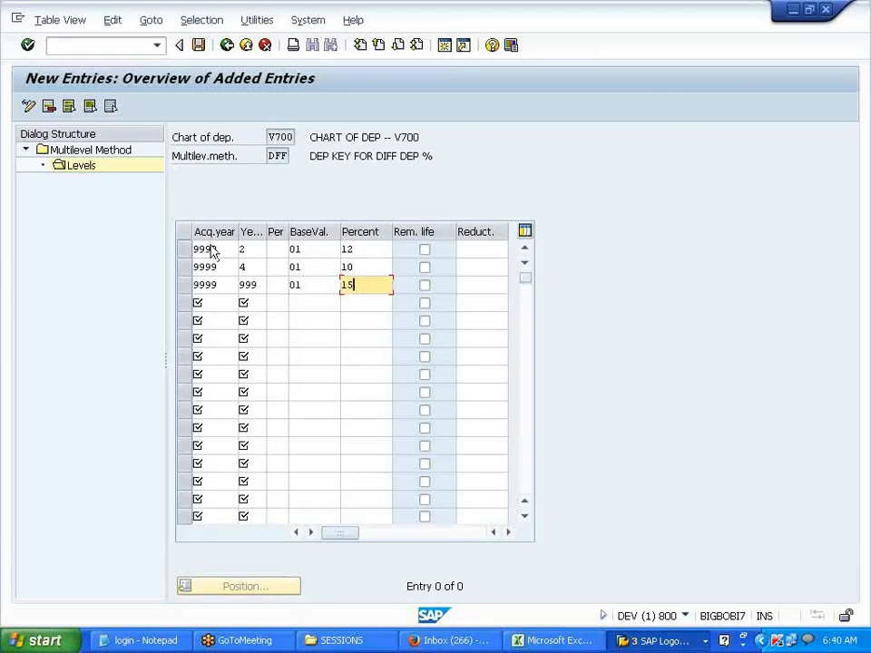
Validate and save the three new levels of multilevel method DFF.
{"action": "key", "text": "Return"}
{"action": "left_click", "coordinate": [198, 45]}
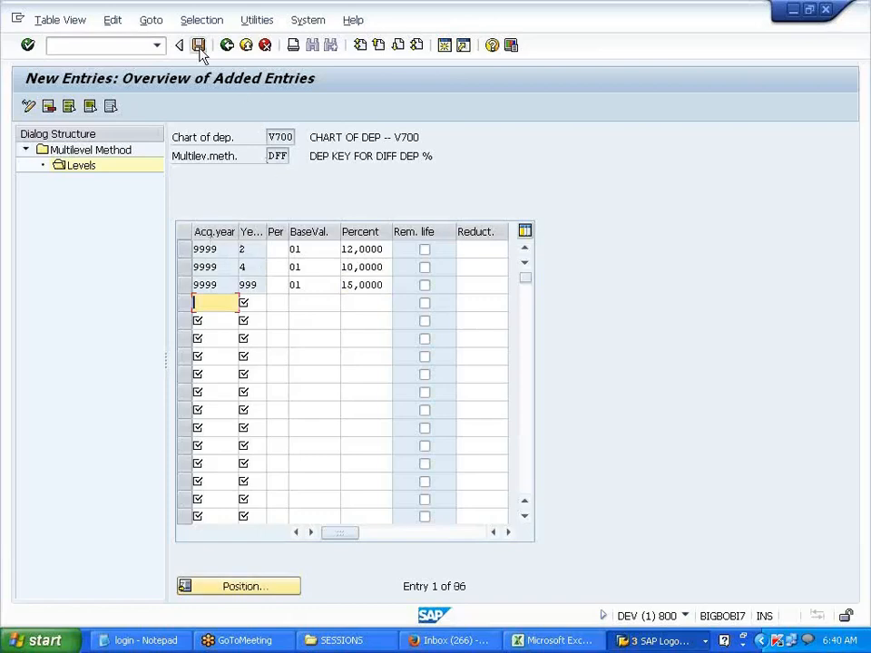
{"action": "left_click", "coordinate": [251, 287]}
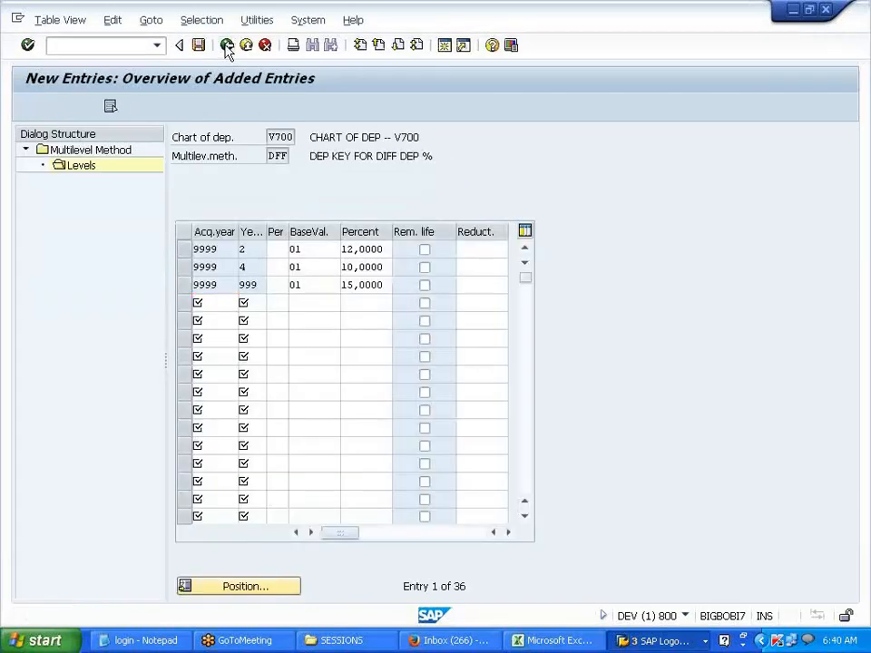
Leave the multilevel method maintenance and open the Maintain Depreciation Key activity in the implementation guide.
{"action": "left_click", "coordinate": [227, 45]}
{"action": "left_click", "coordinate": [226, 46]}
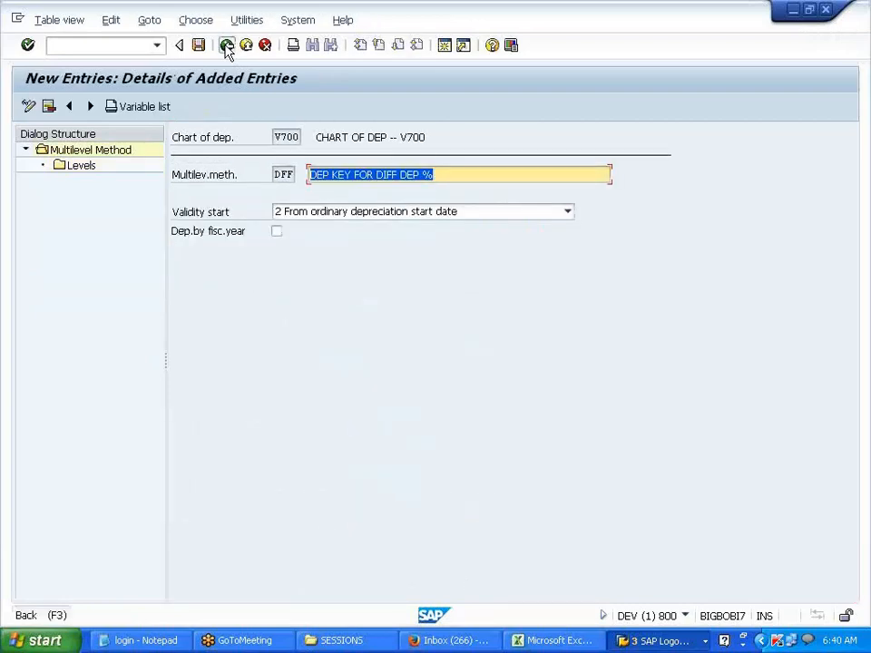
{"action": "left_click", "coordinate": [227, 45]}
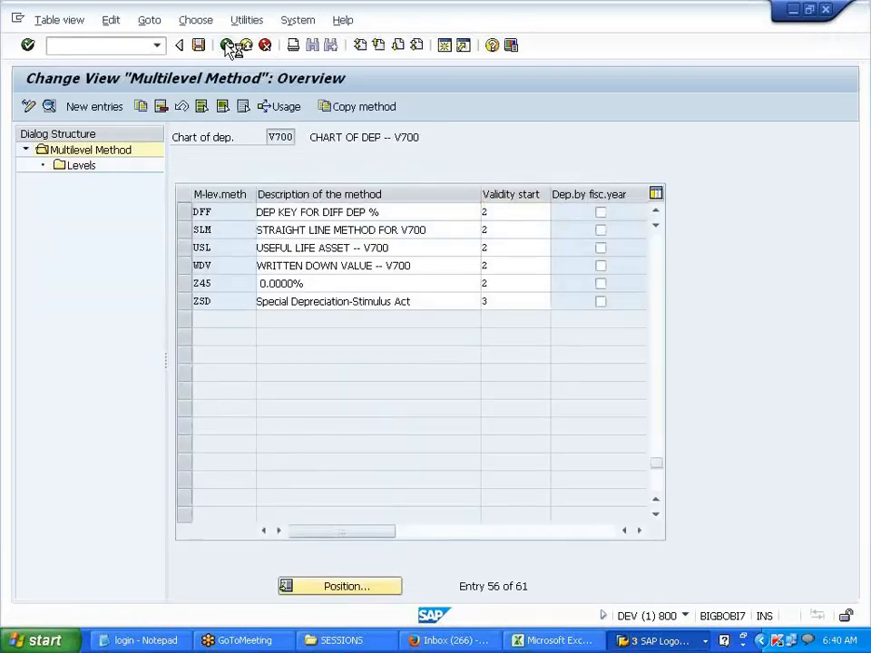
{"action": "left_click", "coordinate": [228, 46]}
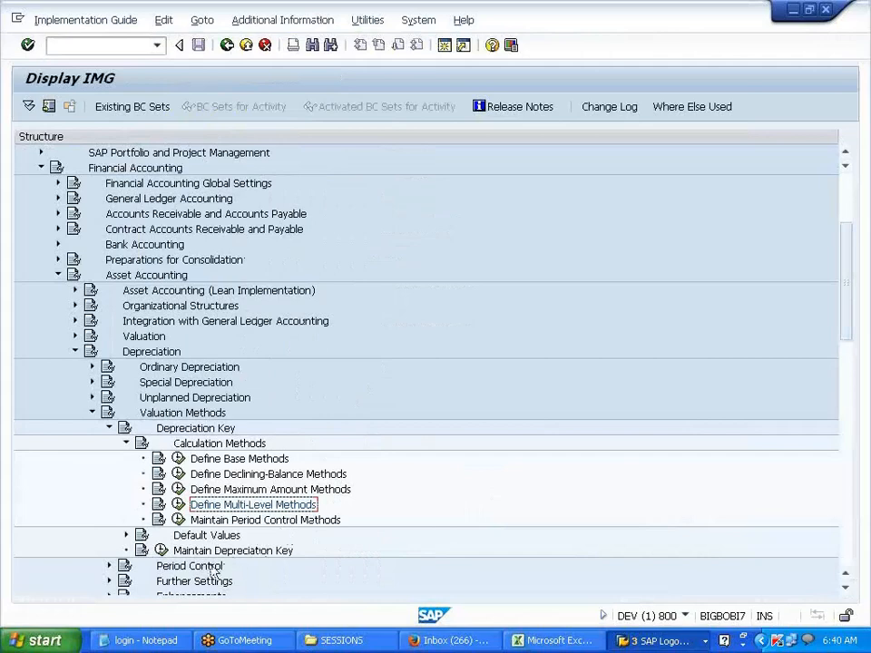
{"action": "left_click", "coordinate": [163, 551]}
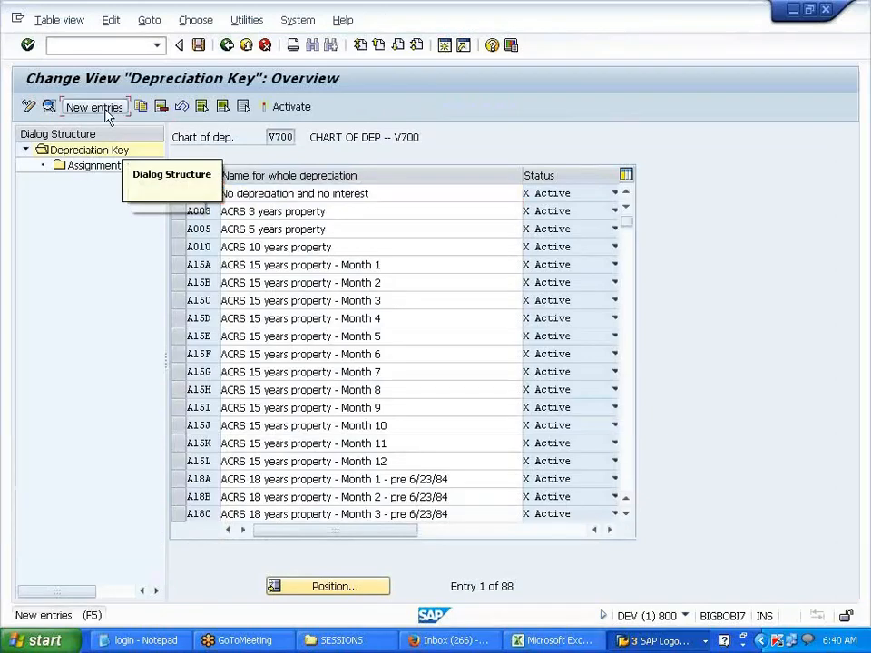
Create depreciation key DFF described "DEP KEY FOR CAL DIFF DEP%" with maximum amount method V70.
{"action": "left_click", "coordinate": [94, 108]}
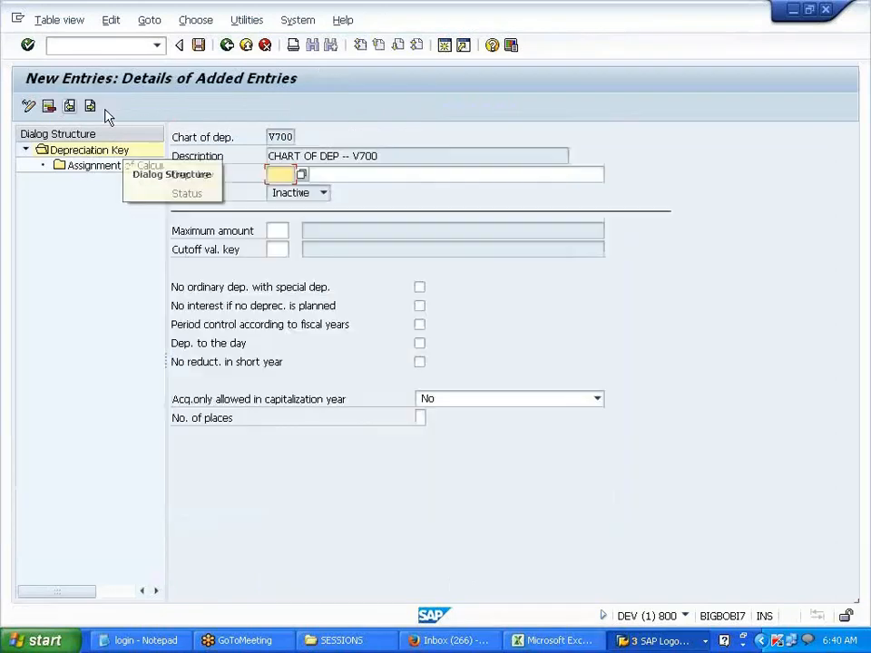
{"action": "type", "text": "DFF"}
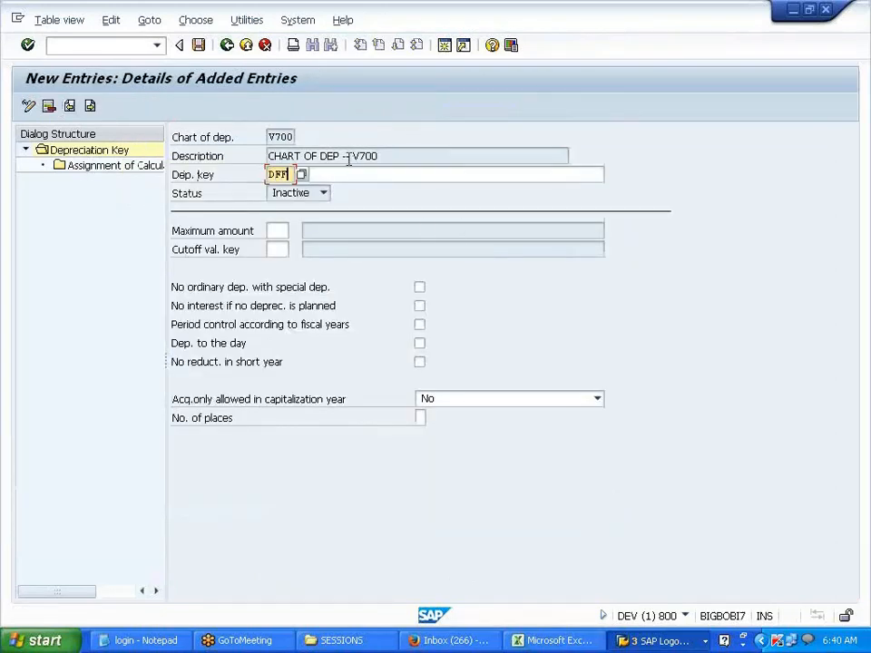
{"action": "left_click", "coordinate": [341, 175]}
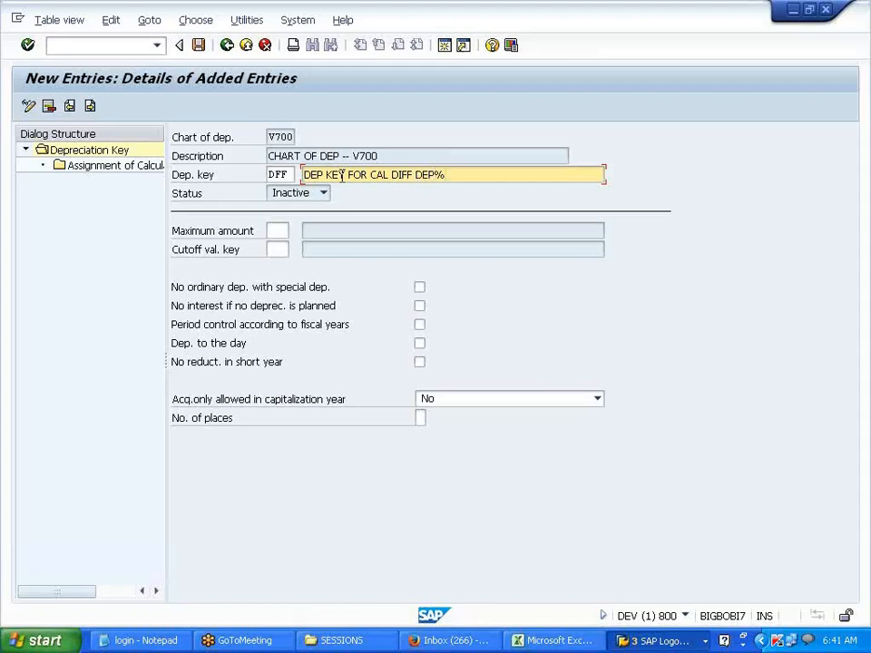
{"action": "left_click", "coordinate": [277, 231]}
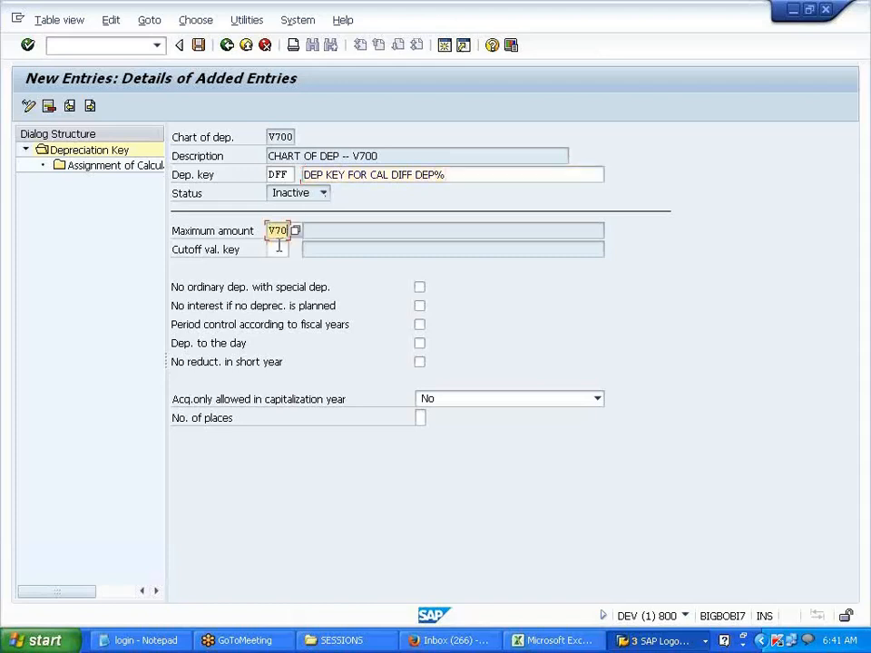
Add a calculation method assignment for key DFF with type N Ord.depreciation and phase 1 From the start of depreciation.
{"action": "double_click", "coordinate": [124, 173]}
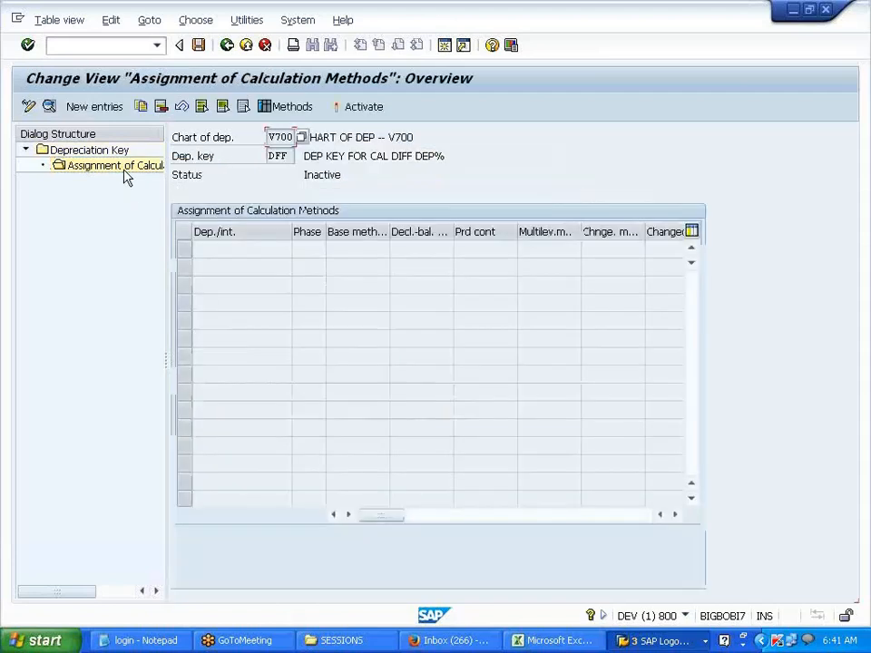
{"action": "left_click", "coordinate": [115, 110]}
{"action": "left_click", "coordinate": [305, 190]}
{"action": "left_click", "coordinate": [313, 206]}
{"action": "left_click", "coordinate": [311, 214]}
{"action": "left_click", "coordinate": [308, 227]}
Assign base method 0011, period control VPC and multilevel method DFF to the new entry.
{"action": "left_click", "coordinate": [299, 268]}
{"action": "left_click", "coordinate": [304, 283]}
{"action": "left_click", "coordinate": [297, 306]}
{"action": "left_click", "coordinate": [299, 322]}
{"action": "left_click", "coordinate": [294, 324]}
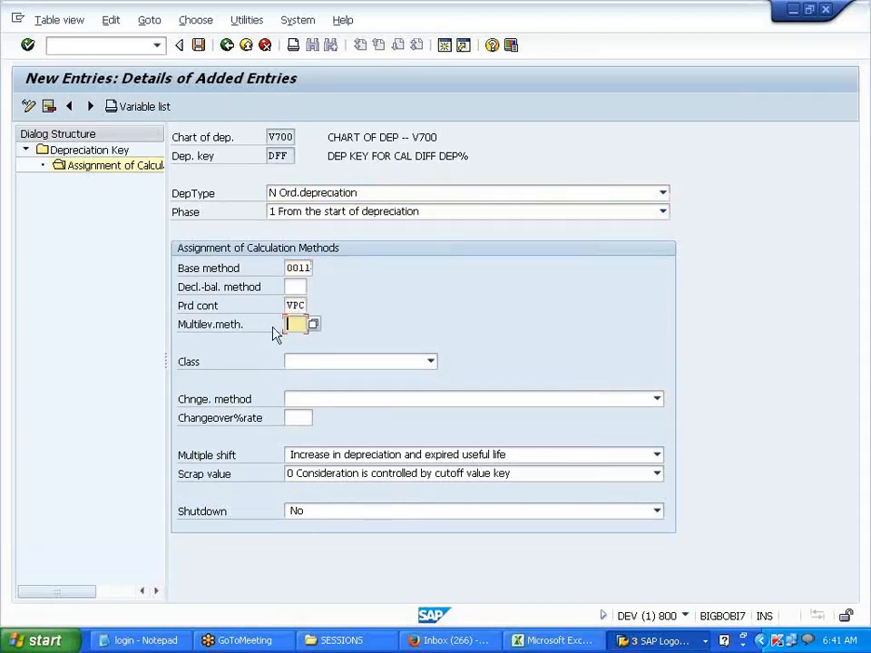
{"action": "left_click_drag", "start_coordinate": [178, 326], "coordinate": [262, 332]}
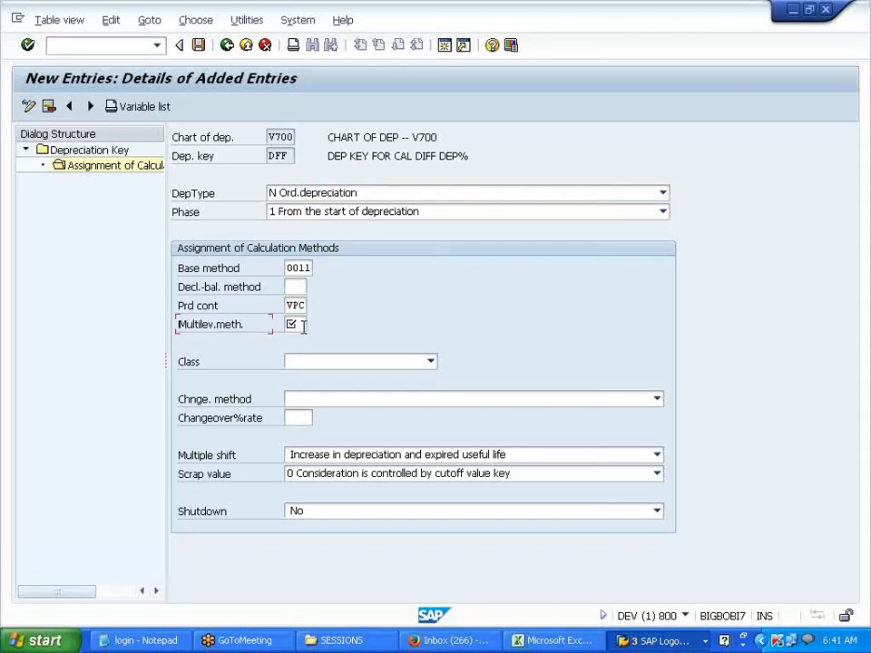
{"action": "left_click", "coordinate": [299, 325]}
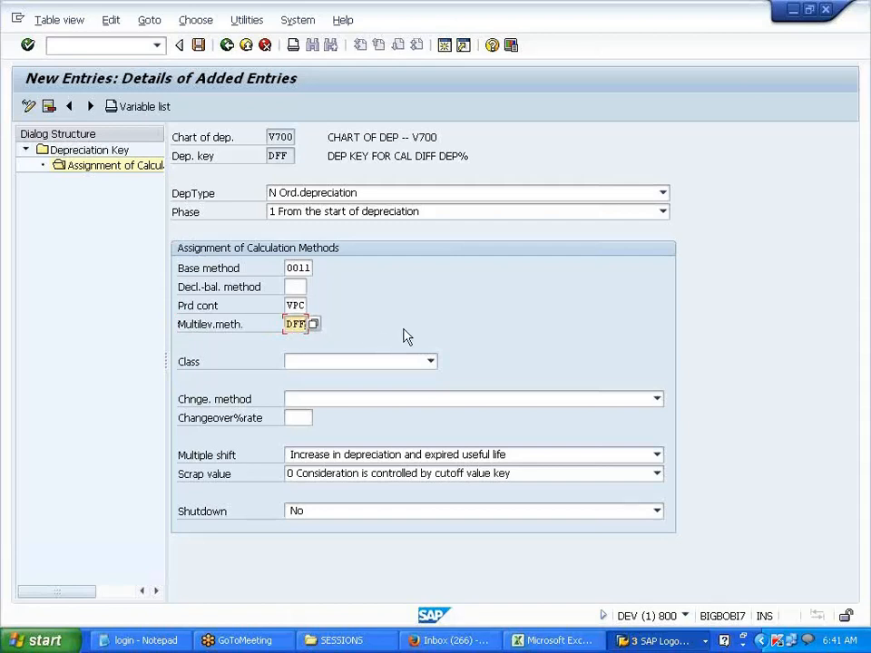
Save the calculation method assignment, dismissing the check messages and accepting the customizing request.
{"action": "left_click", "coordinate": [199, 45]}
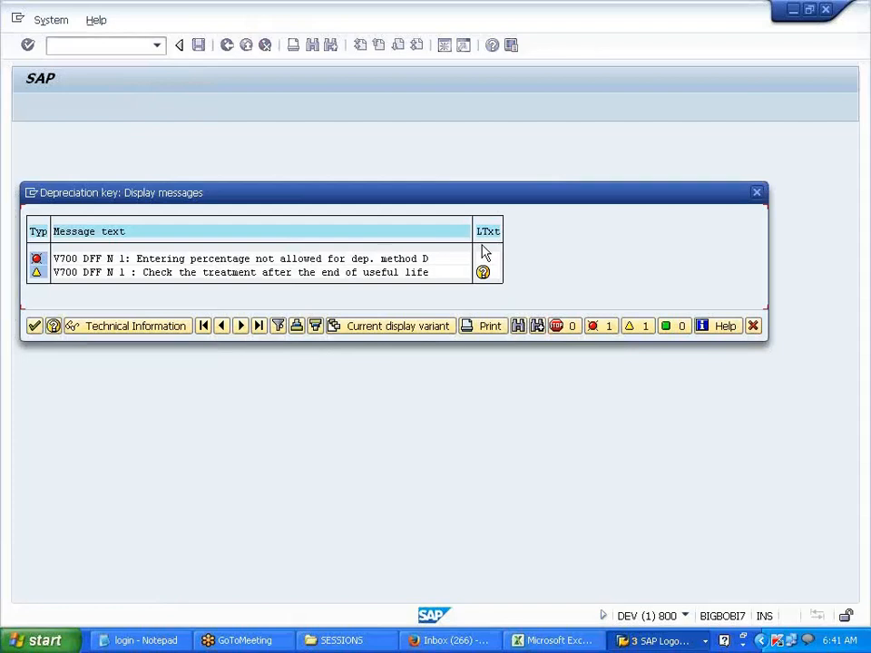
{"action": "left_click", "coordinate": [757, 194]}
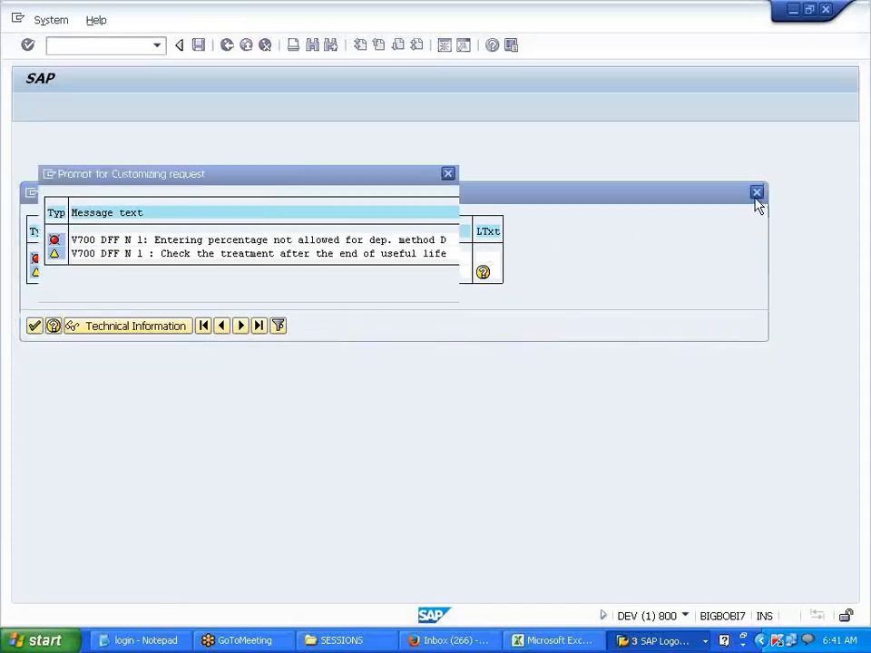
{"action": "left_click", "coordinate": [251, 292]}
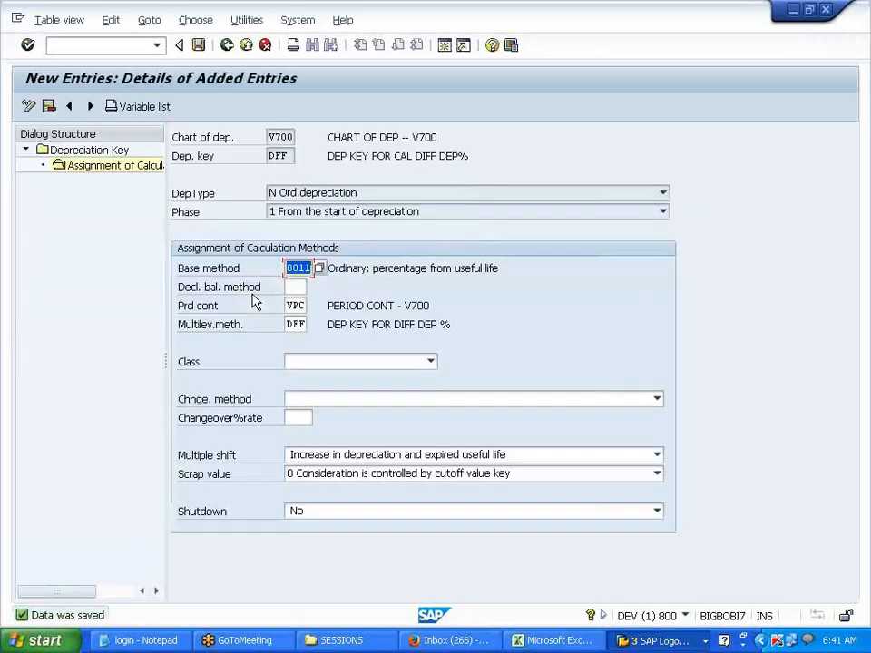
Change the base method to 0012 (Ordinary: explicit percentage) and save the assignment.
{"action": "key", "text": "Return"}
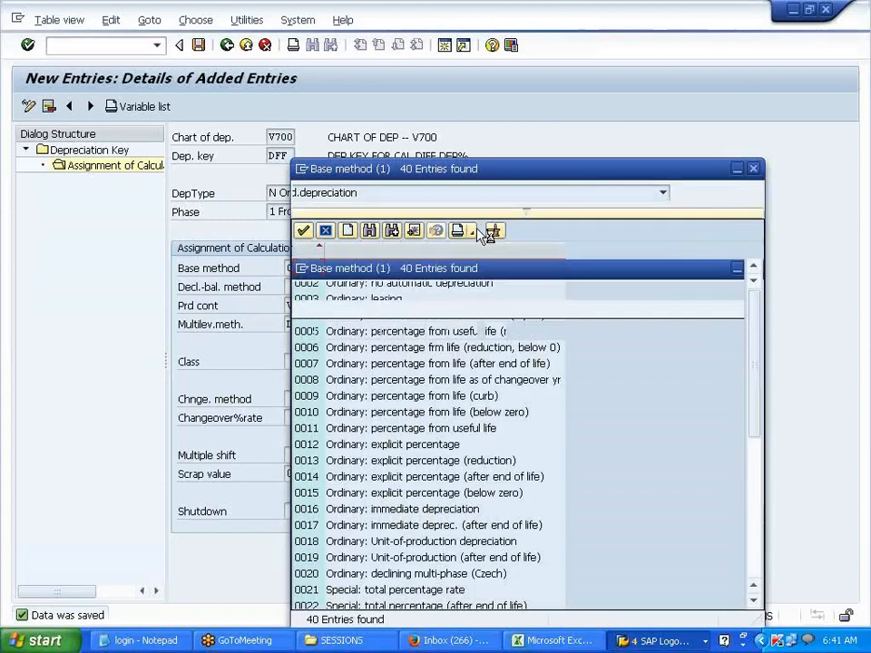
{"action": "left_click", "coordinate": [753, 166]}
{"action": "type", "text": "0012"}
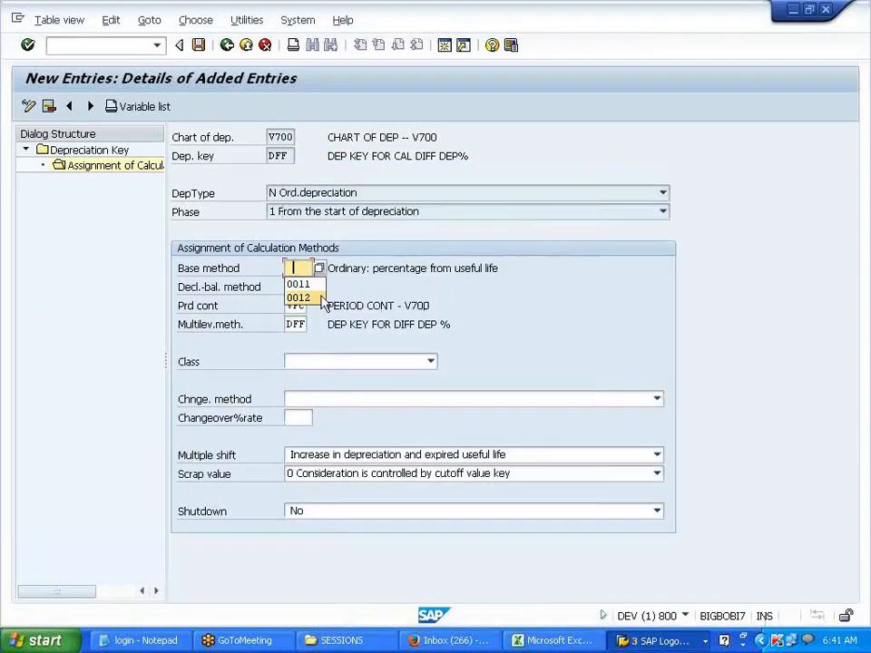
{"action": "key", "text": "Return"}
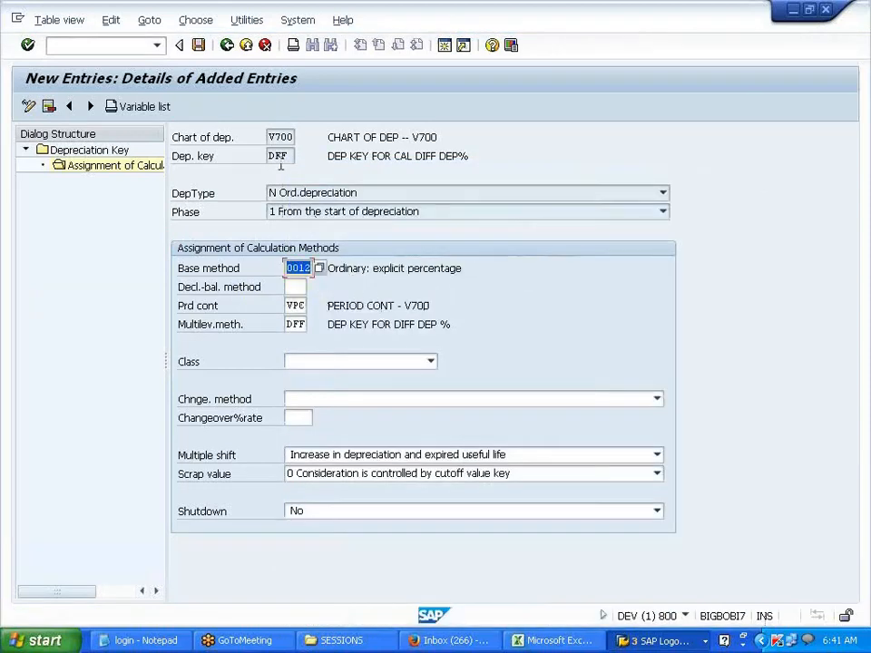
{"action": "left_click", "coordinate": [199, 46]}
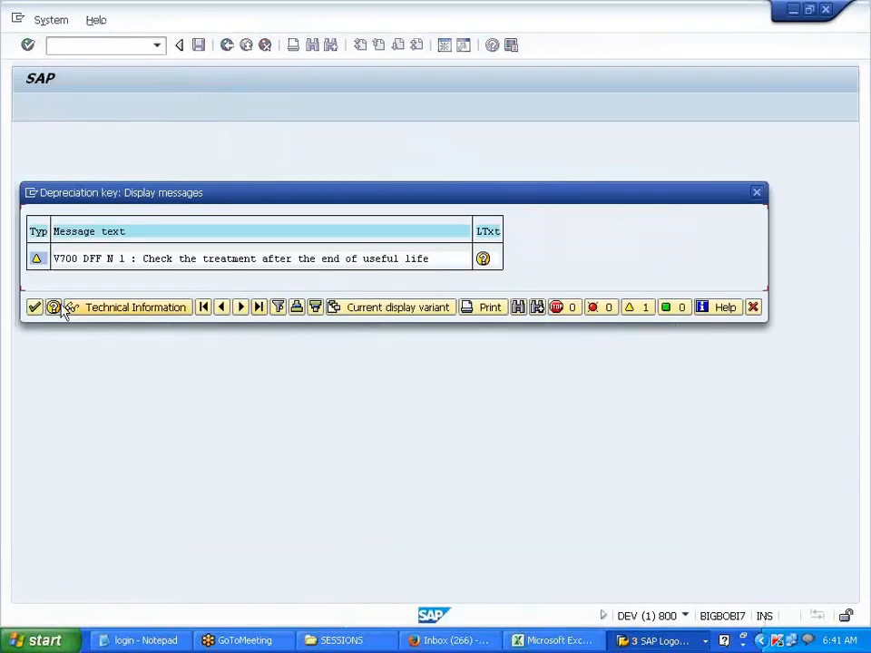
{"action": "left_click", "coordinate": [33, 308]}
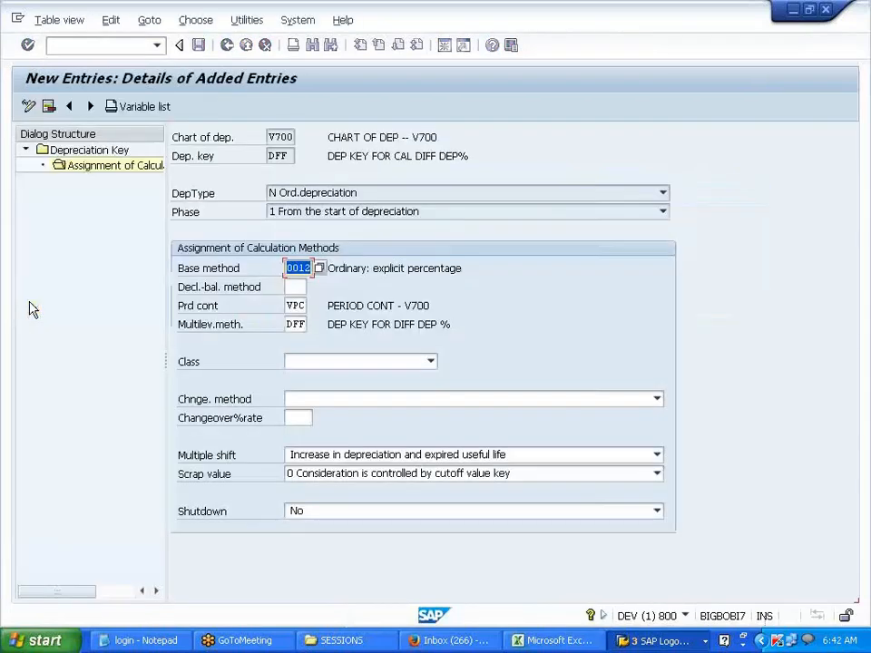
Activate depreciation key DFF from the depreciation key overview, save it, and return to the implementation guide.
{"action": "left_click", "coordinate": [226, 45]}
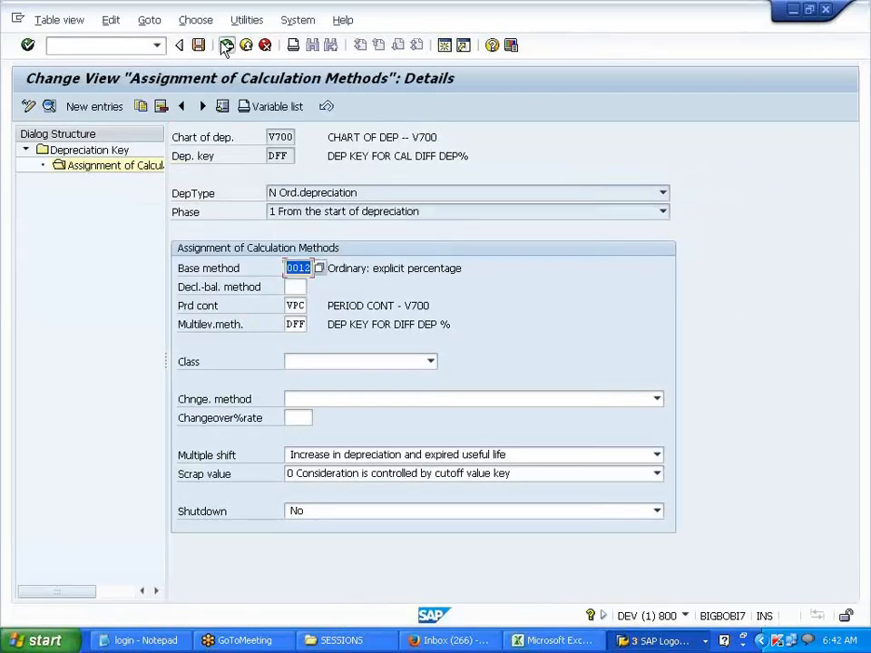
{"action": "left_click", "coordinate": [226, 45]}
{"action": "left_click", "coordinate": [225, 45]}
{"action": "left_click", "coordinate": [226, 46]}
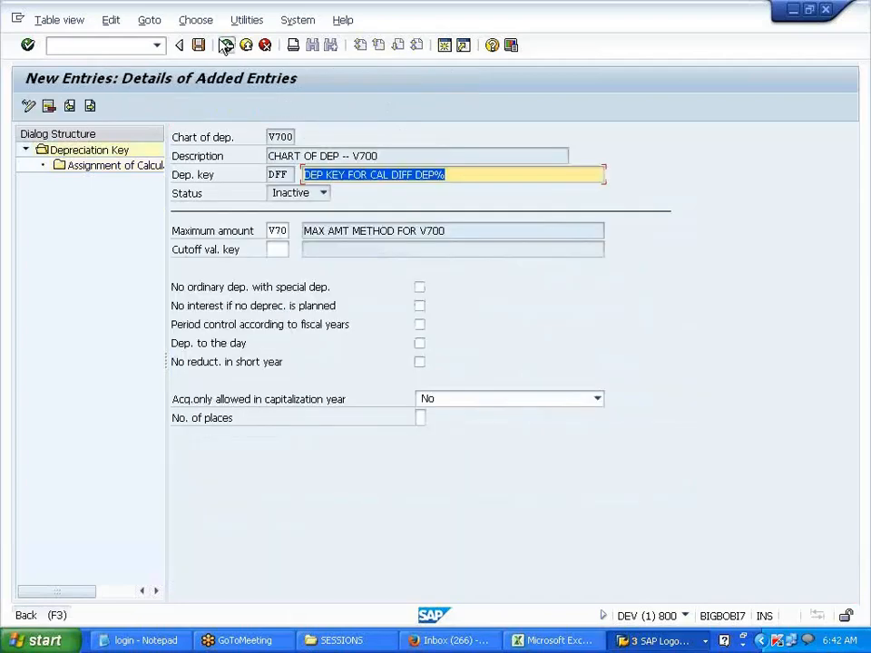
{"action": "left_click", "coordinate": [226, 45]}
{"action": "left_click", "coordinate": [179, 192]}
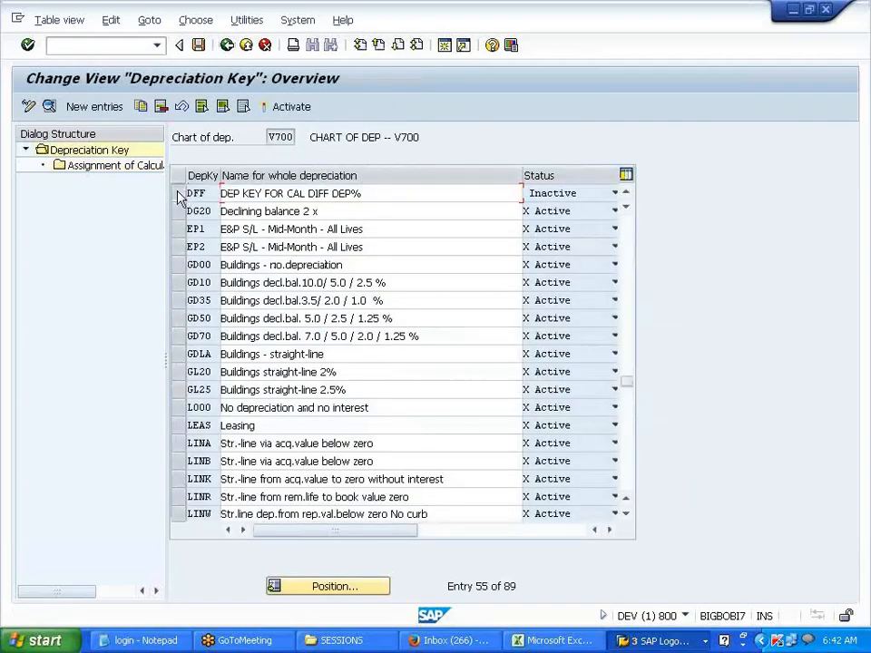
{"action": "left_click", "coordinate": [285, 107]}
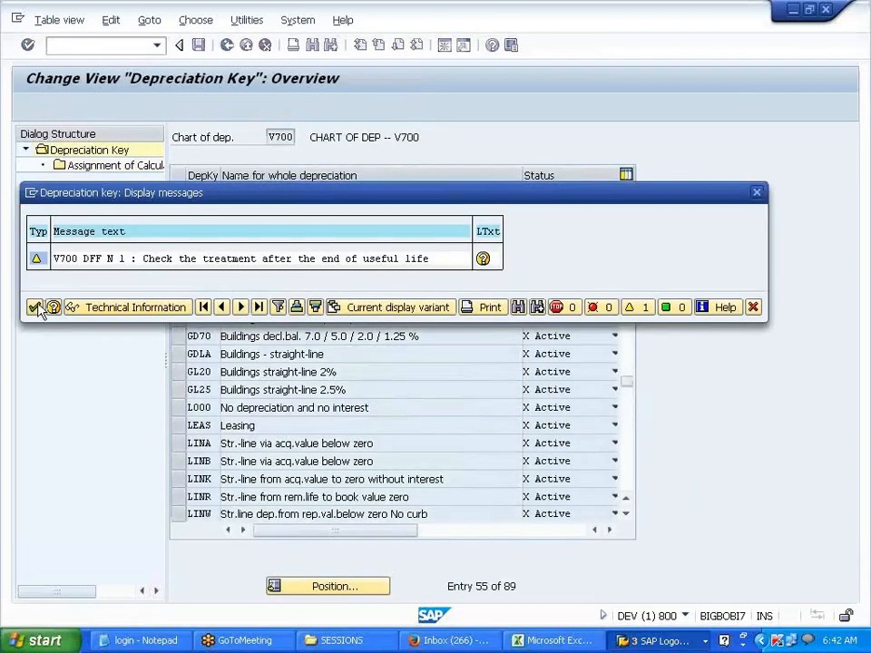
{"action": "left_click", "coordinate": [35, 306]}
{"action": "left_click", "coordinate": [197, 45]}
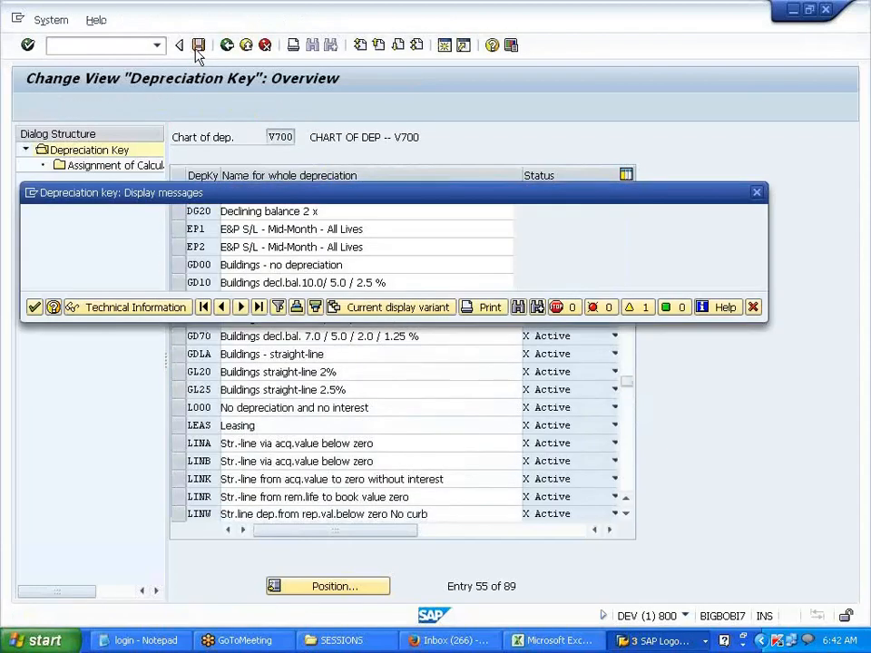
{"action": "left_click", "coordinate": [34, 306]}
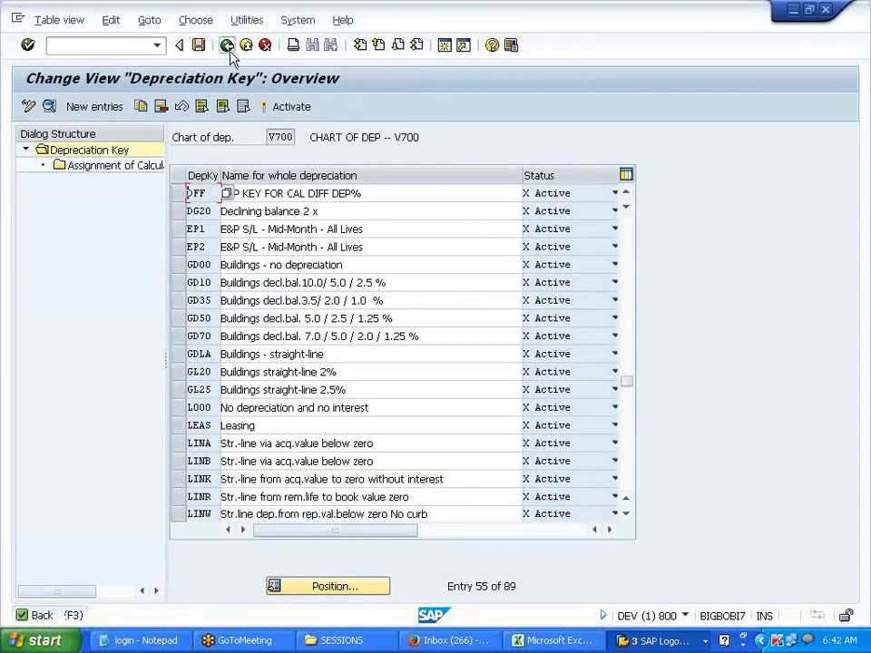
{"action": "left_click", "coordinate": [228, 47]}
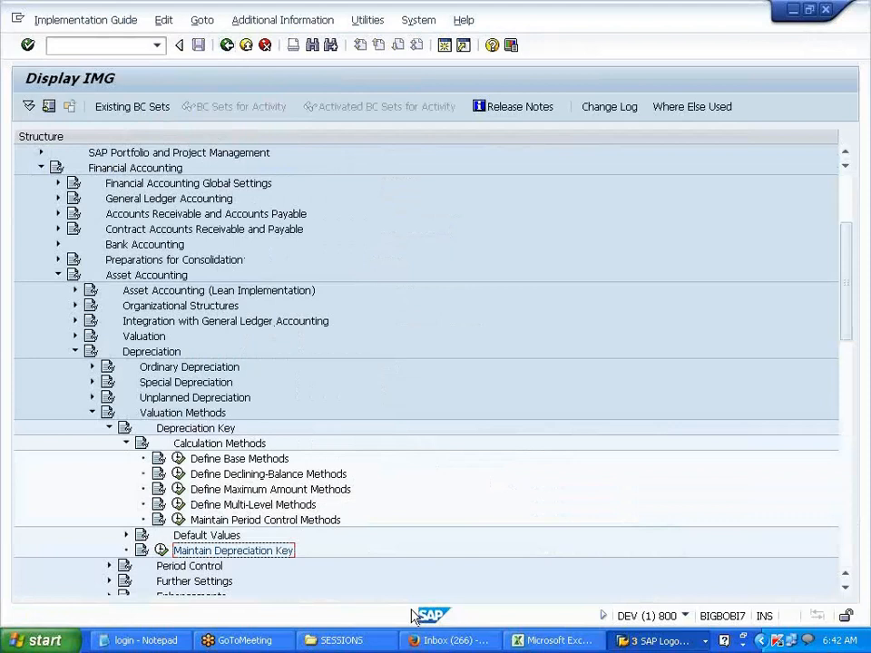
Switch to the Excel workbook and enter 120000 in cell I170 below the DEP KEY note.
{"action": "left_click", "coordinate": [646, 642]}
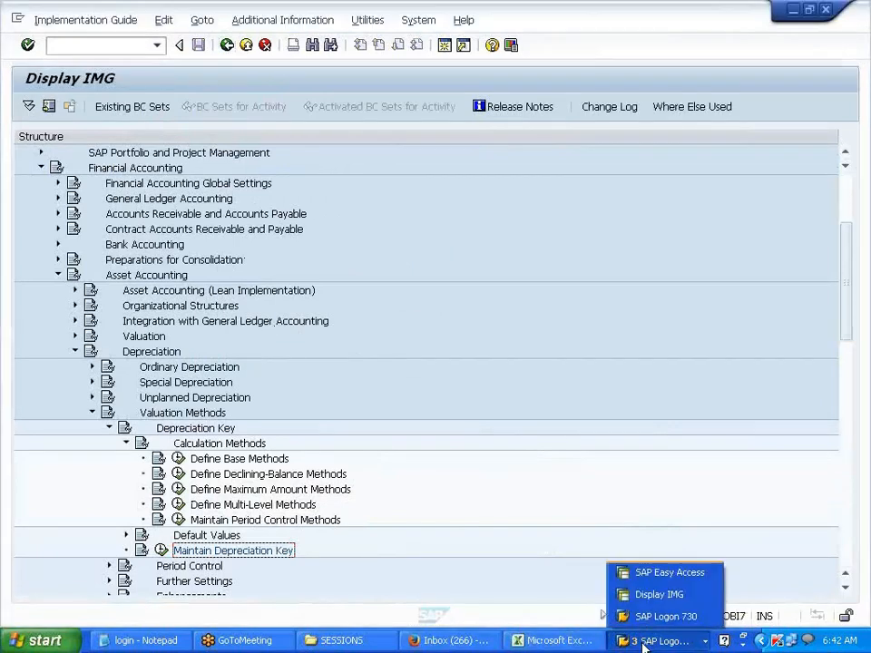
{"action": "left_click", "coordinate": [581, 643]}
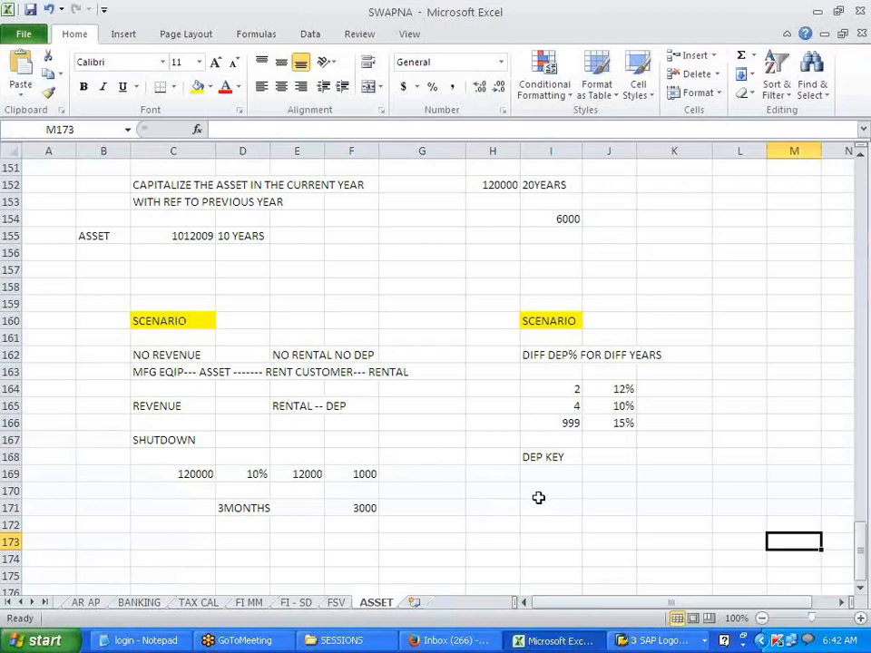
{"action": "left_click", "coordinate": [538, 497]}
{"action": "type", "text": "120000"}
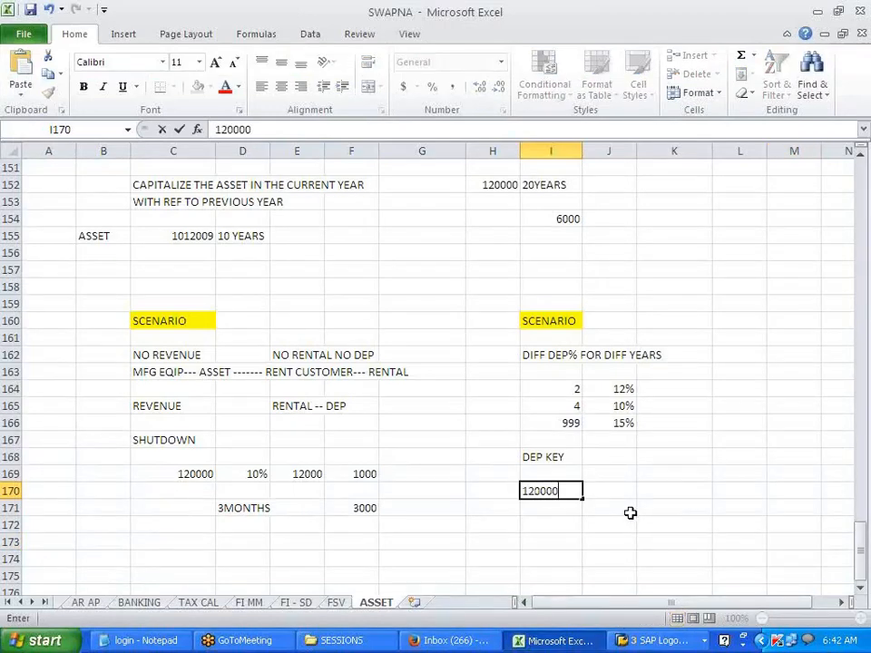
{"action": "key", "text": "Tab"}
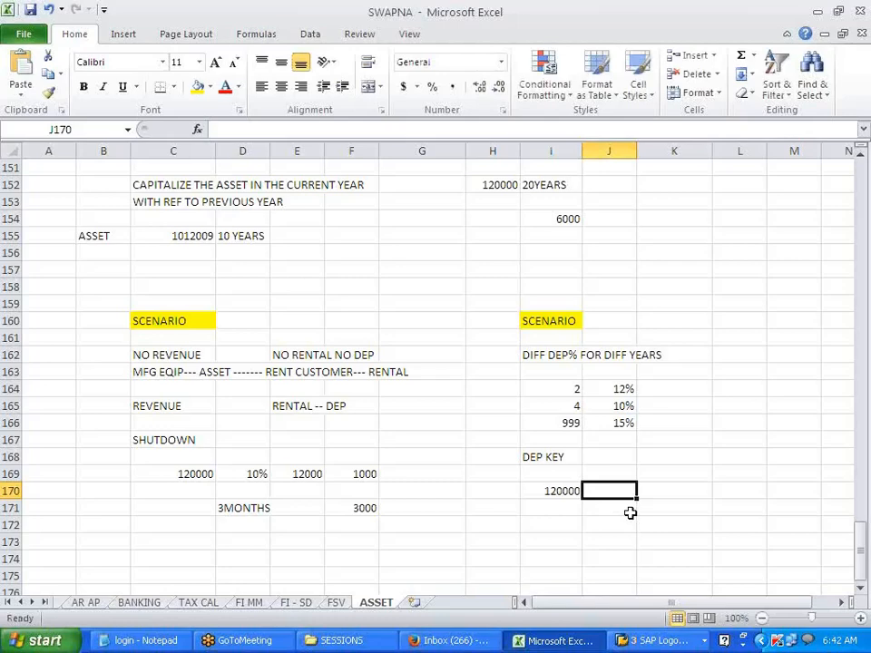
{"action": "left_click", "coordinate": [630, 513]}
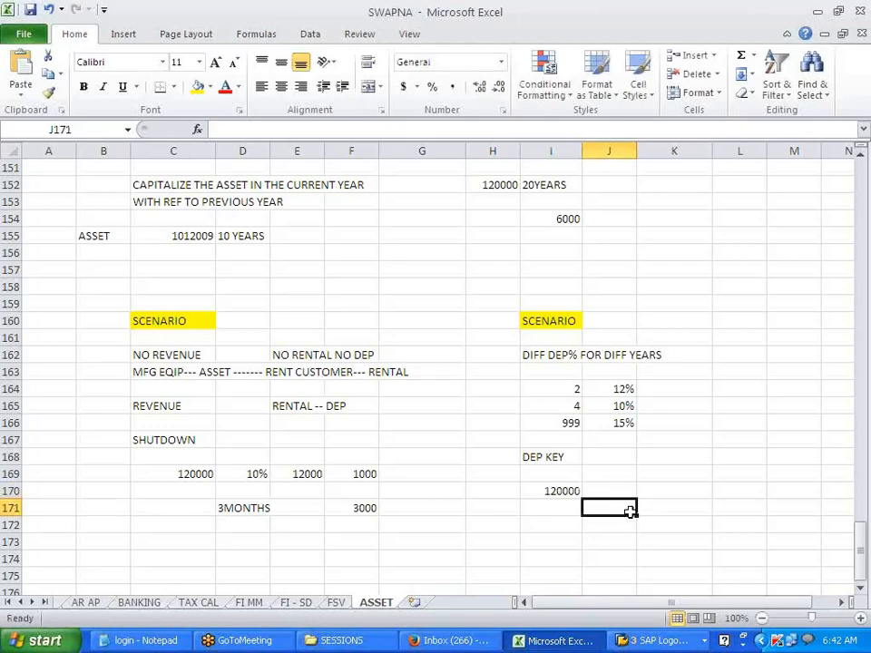
Switch back to SAP and start the asset acquisition from purchase with vendor transaction in a new session.
{"action": "key", "text": "alt+Tab"}
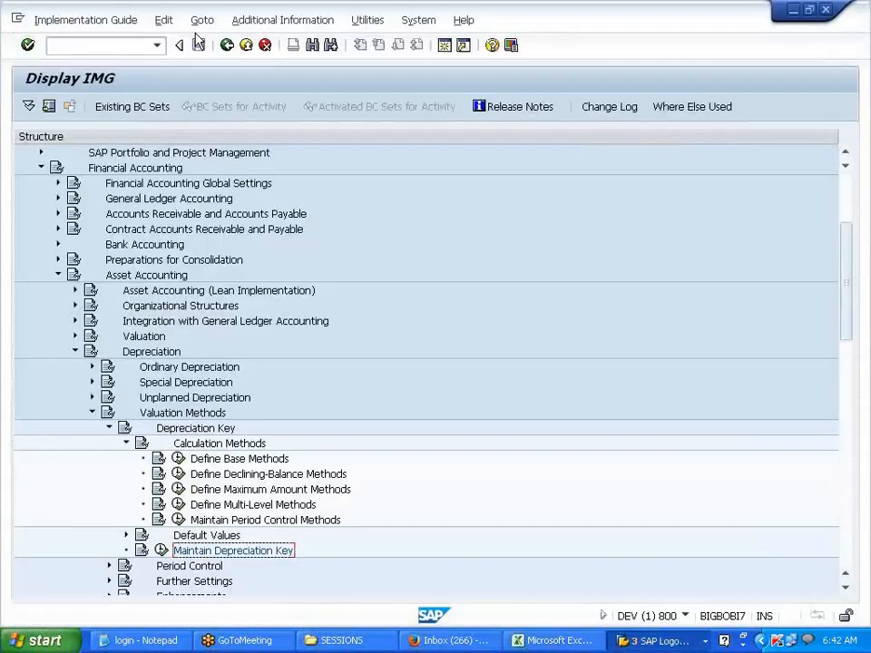
{"action": "left_click", "coordinate": [444, 45]}
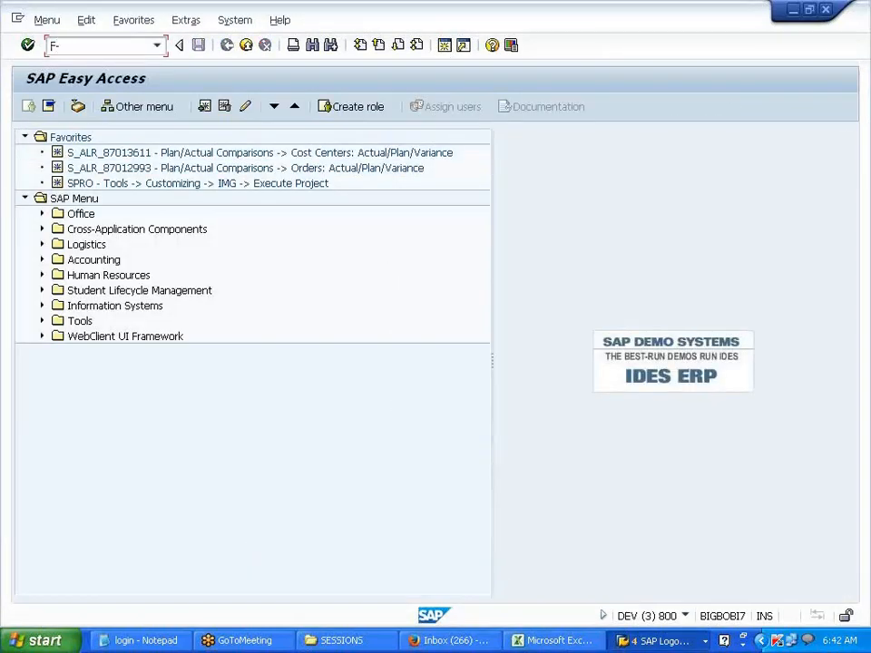
{"action": "key", "text": "Return"}
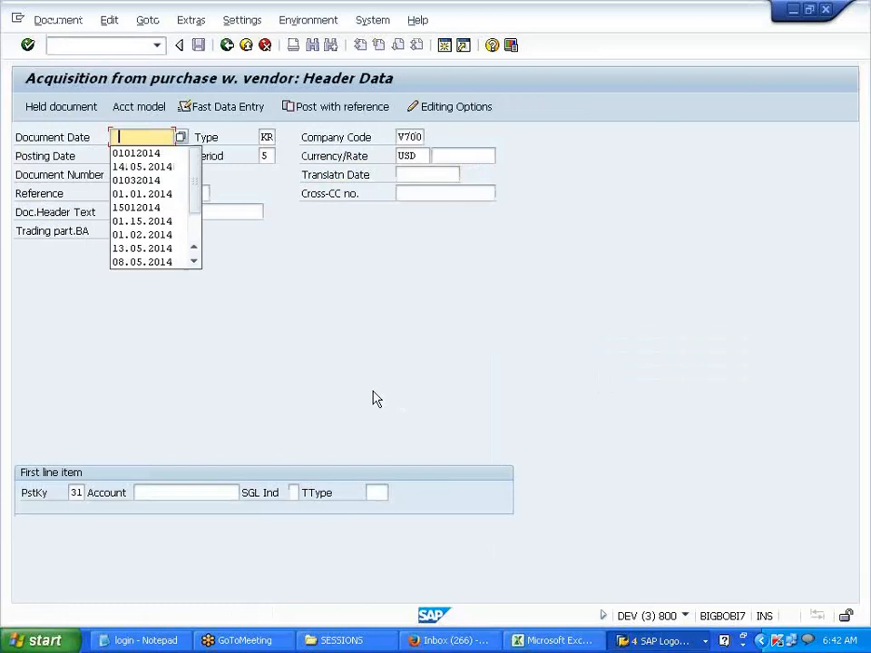
{"action": "left_click", "coordinate": [146, 155]}
{"action": "key", "text": "Tab"}
{"action": "key", "text": "Tab"}
{"action": "key", "text": "Tab"}
{"action": "key", "text": "BackSpace"}
{"action": "left_click", "coordinate": [146, 172]}
{"action": "left_click", "coordinate": [183, 492]}
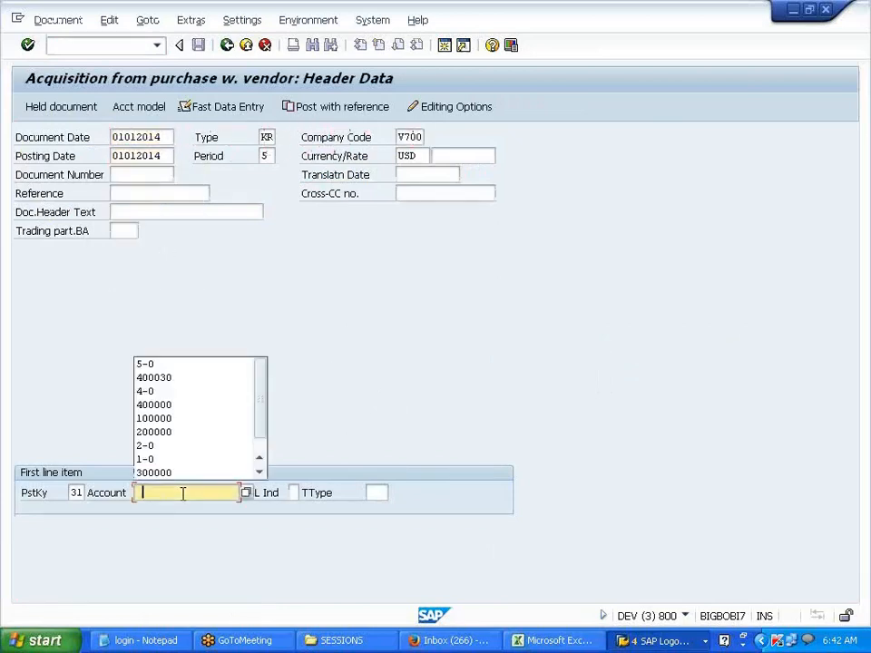
{"action": "left_click", "coordinate": [144, 366]}
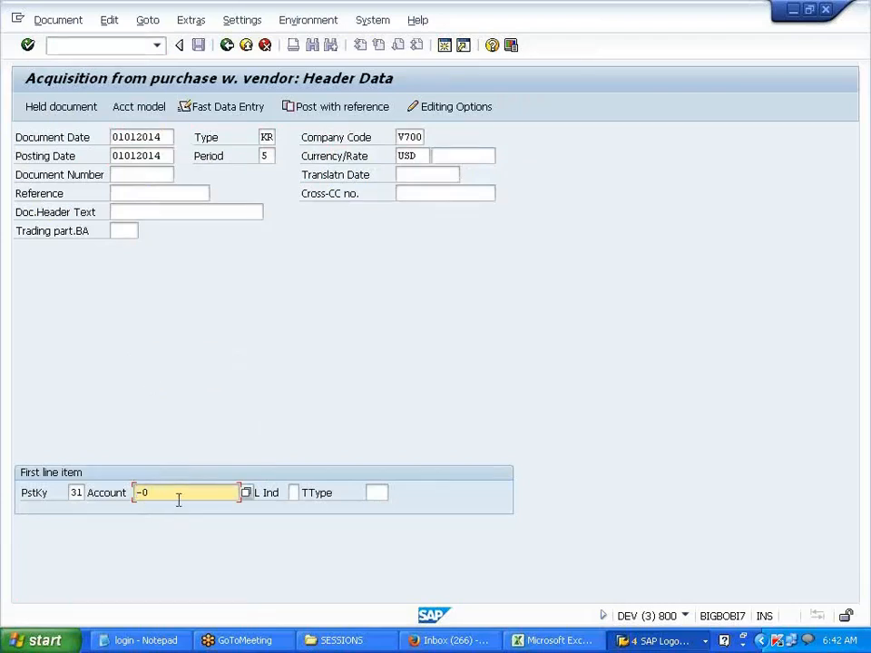
{"action": "key", "text": "Return"}
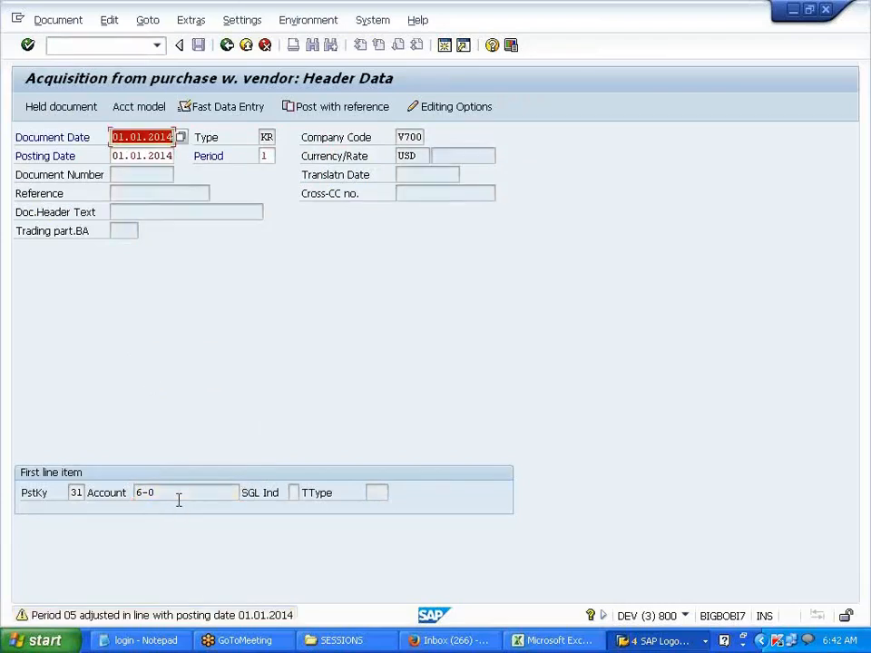
{"action": "key", "text": "Return"}
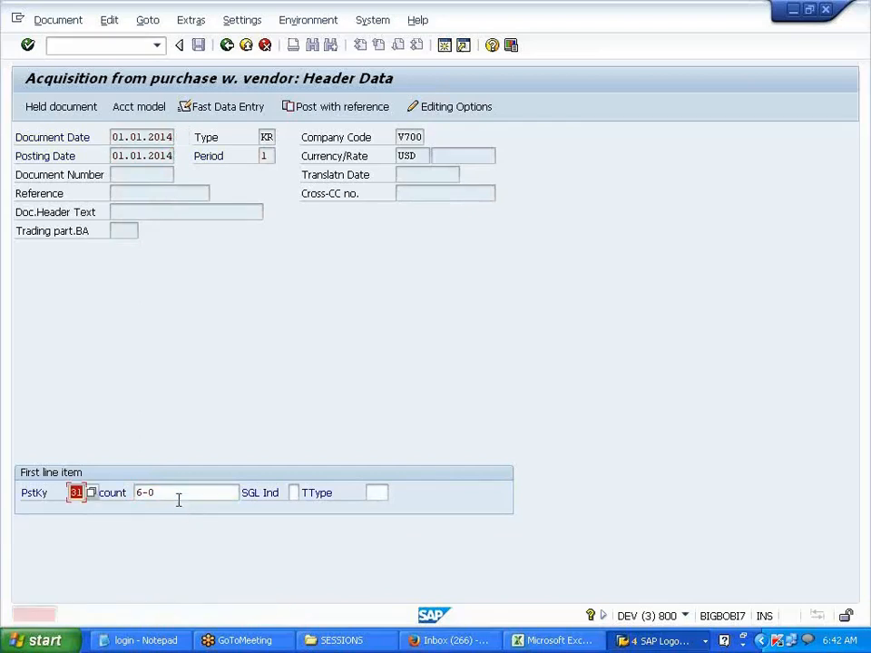
{"action": "left_click", "coordinate": [178, 497]}
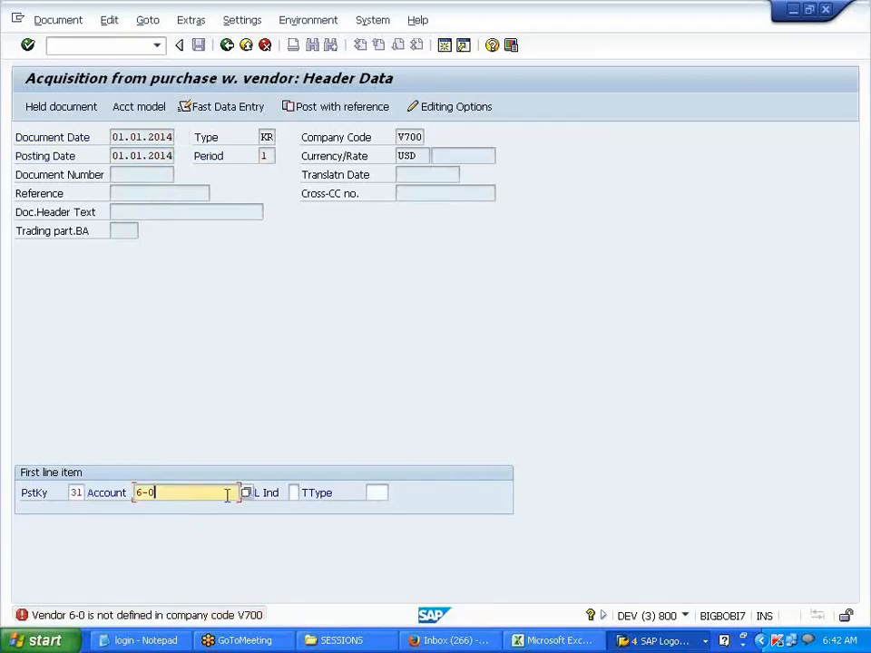
Leave the acquisition and start creating an asset of class VBS in company code V700 with transaction AS01.
{"action": "left_click", "coordinate": [127, 44]}
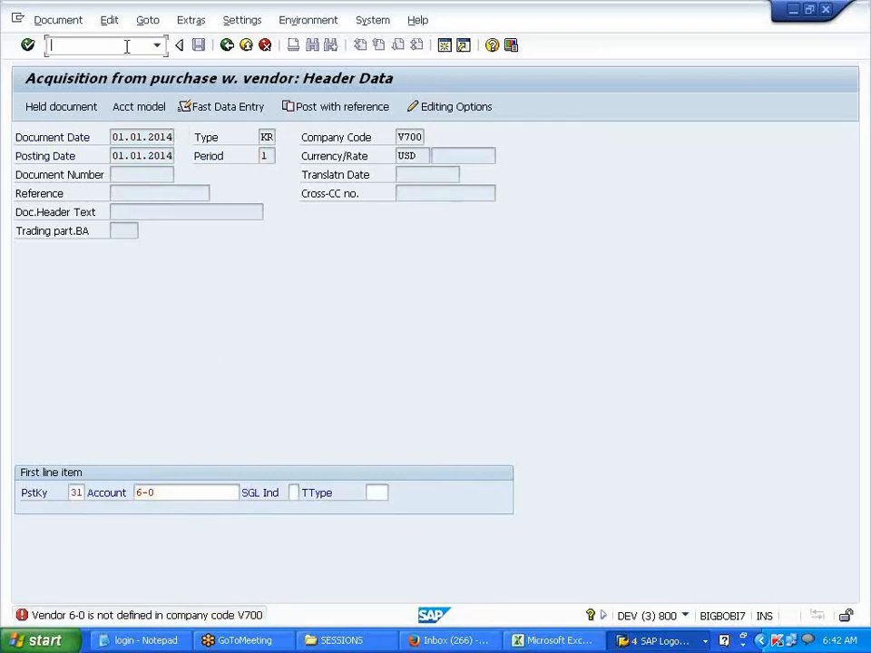
{"action": "type", "text": "/NAS01"}
{"action": "key", "text": "Return"}
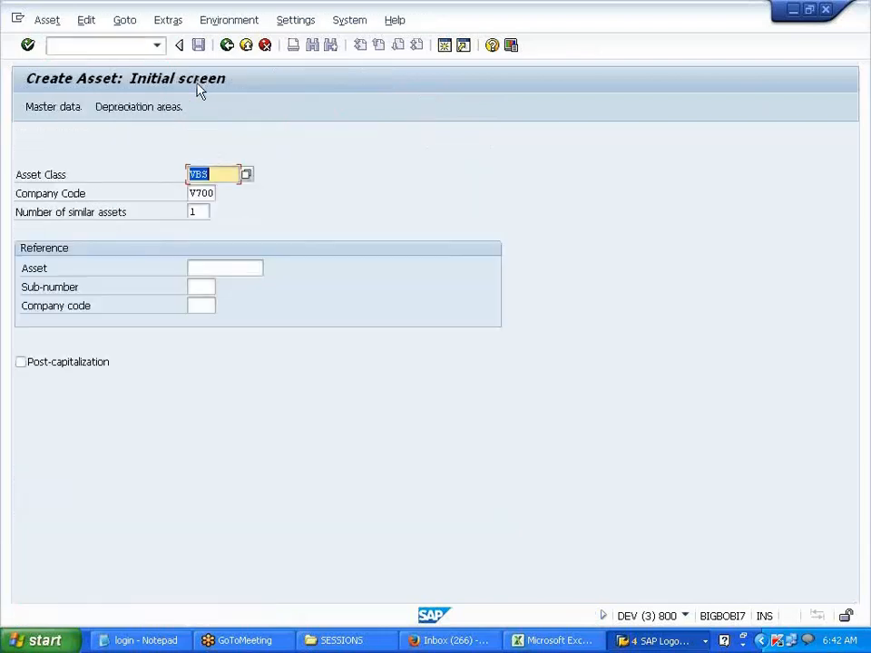
{"action": "key", "text": "Return"}
Set the new asset's description to "ASSET -- DIFF DEP % FOR DIFF YEARS".
{"action": "key", "text": "space"}
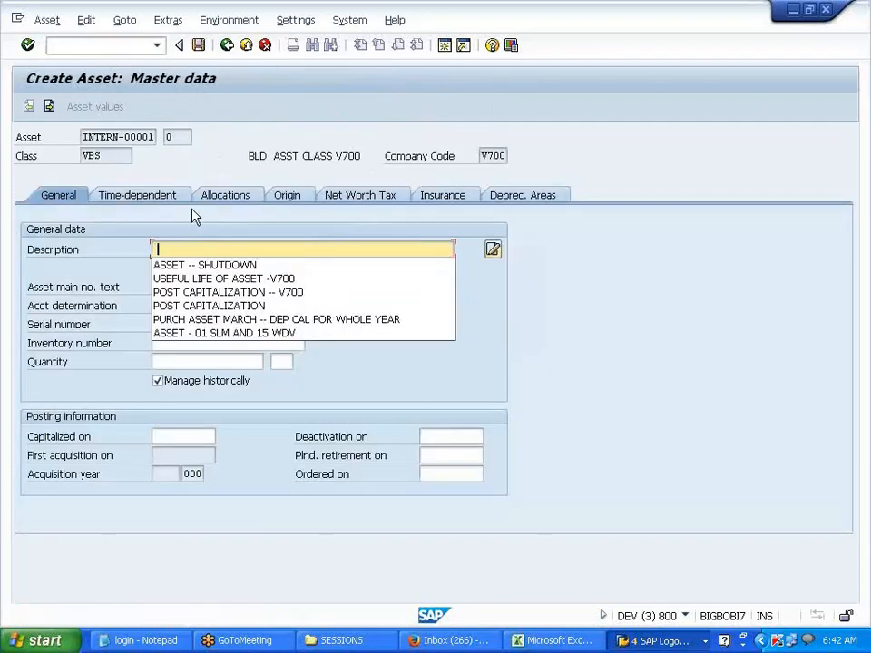
{"action": "left_click", "coordinate": [197, 265]}
{"action": "key", "text": "BackSpace"}
{"action": "key", "text": "BackSpace"}
{"action": "key", "text": "BackSpace"}
{"action": "key", "text": "BackSpace"}
{"action": "key", "text": "BackSpace"}
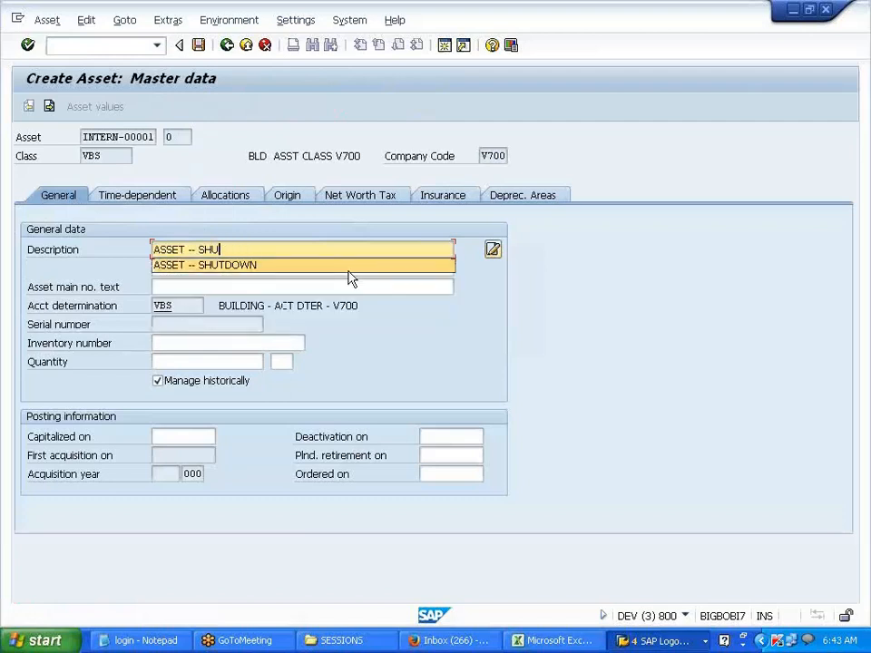
{"action": "type", "text": "DEP %"}
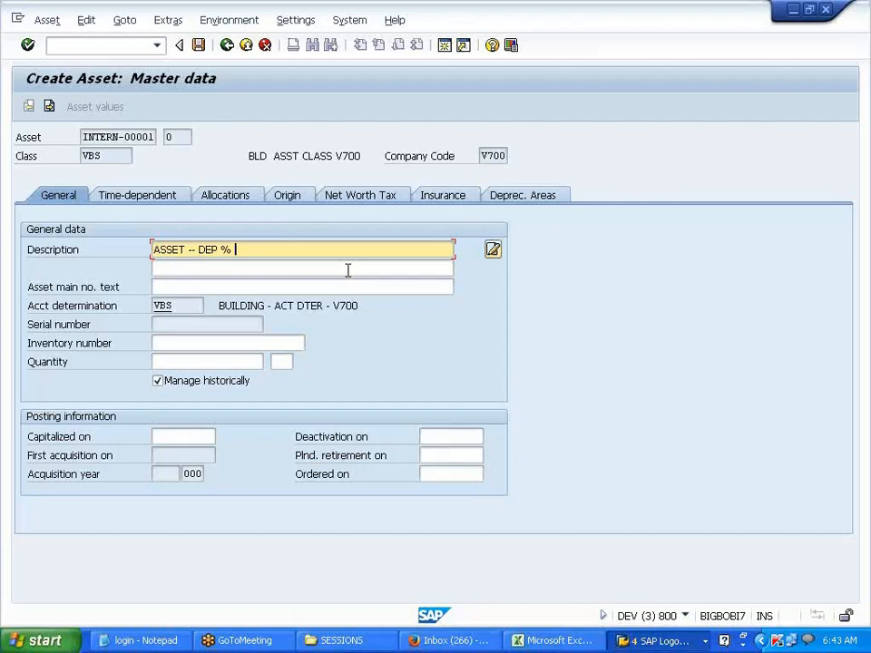
{"action": "key", "text": "BackSpace"}
{"action": "key", "text": "BackSpace"}
{"action": "type", "text": "DIFF YEARS"}
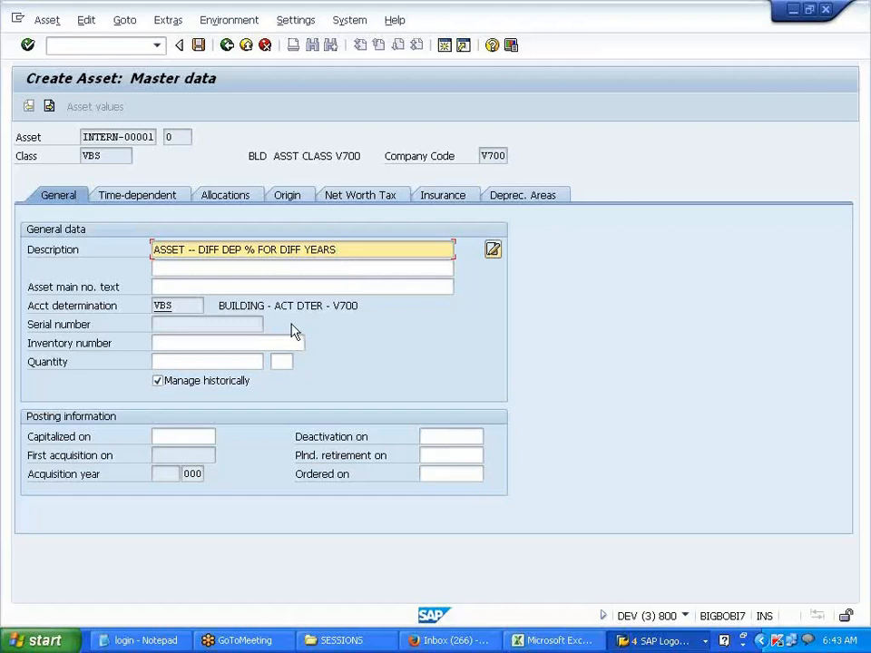
Assign business area V701 and book depreciation key DFF to the asset, and save it.
{"action": "left_click", "coordinate": [156, 196]}
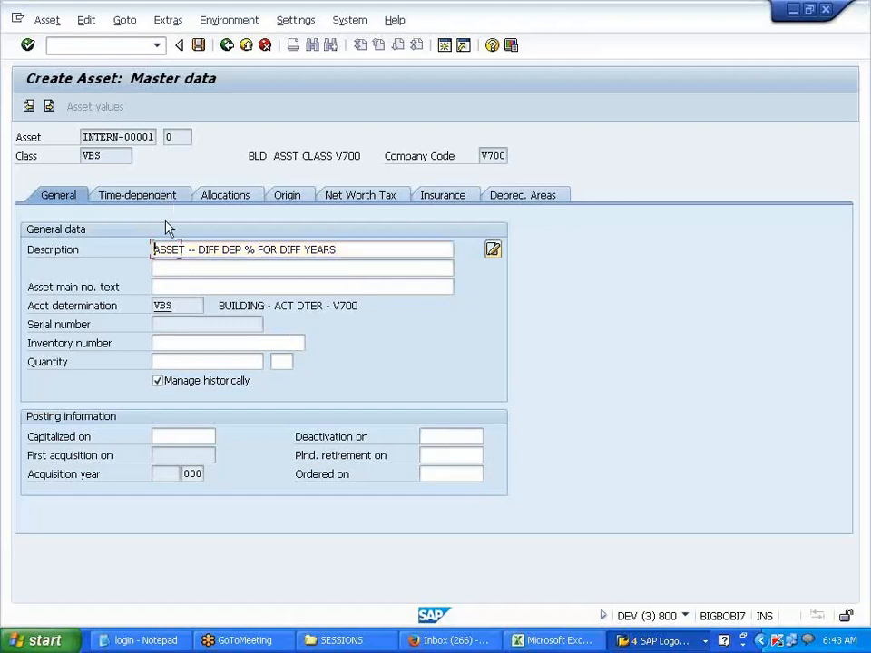
{"action": "left_click", "coordinate": [169, 267]}
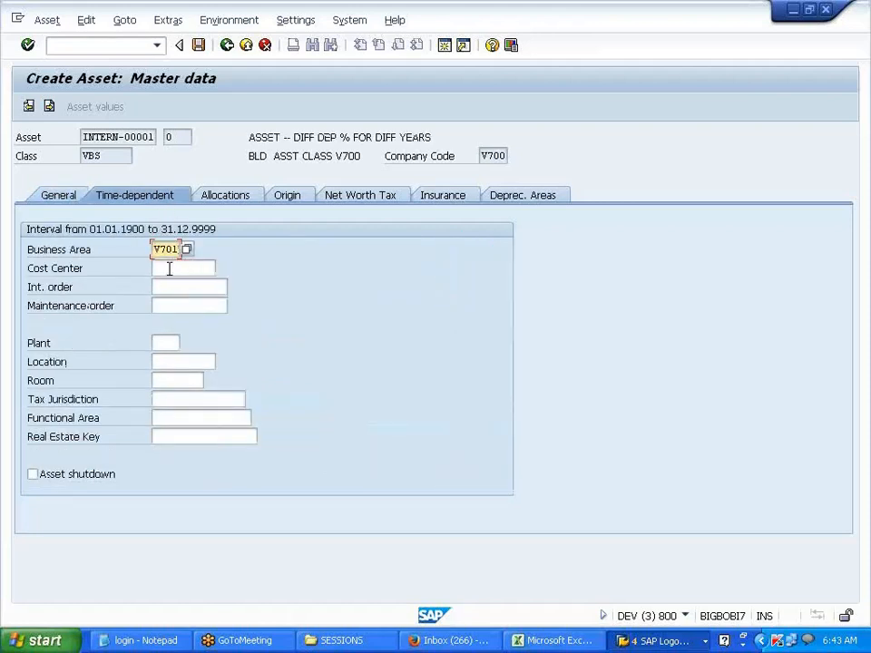
{"action": "left_click", "coordinate": [540, 198]}
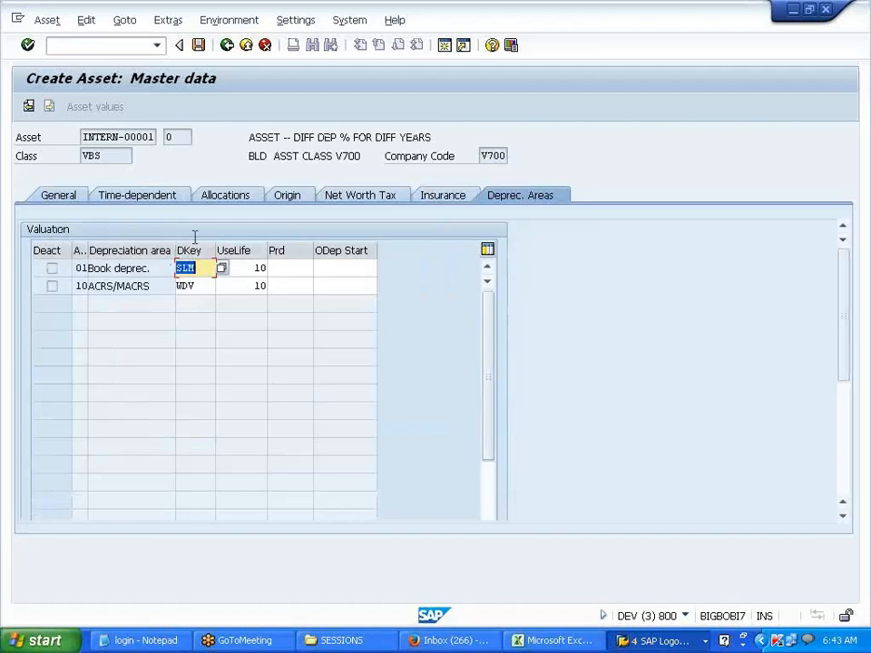
{"action": "type", "text": "DFF"}
{"action": "key", "text": "Return"}
{"action": "left_click", "coordinate": [198, 44]}
Start the acquisition from purchase with vendor transaction and set the document and posting dates to 01012014.
{"action": "left_click", "coordinate": [116, 46]}
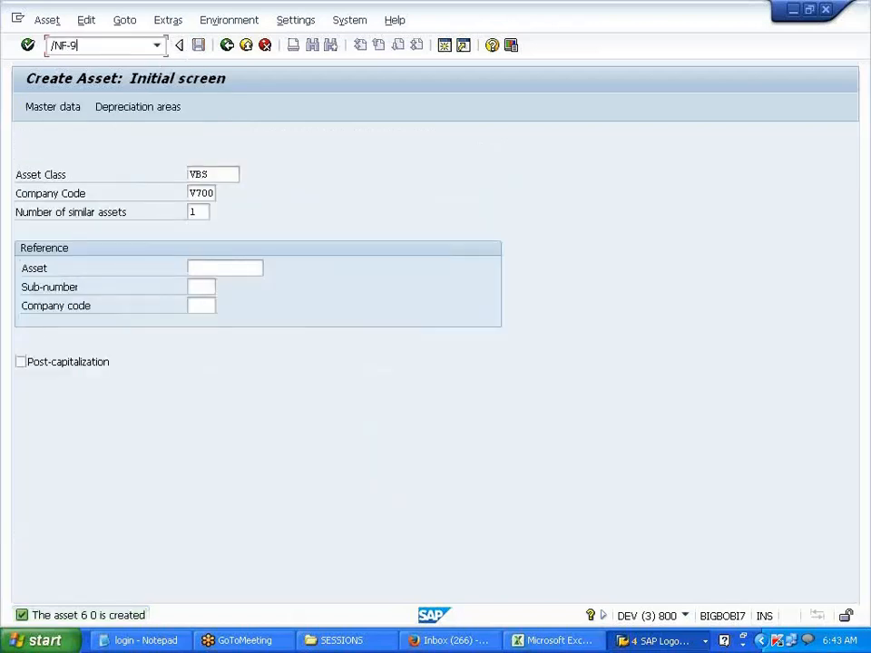
{"action": "key", "text": "Return"}
{"action": "key", "text": "space"}
{"action": "left_click", "coordinate": [142, 152]}
{"action": "key", "text": "Tab"}
{"action": "key", "text": "Tab"}
{"action": "key", "text": "Tab"}
{"action": "key", "text": "BackSpace"}
{"action": "left_click", "coordinate": [132, 171]}
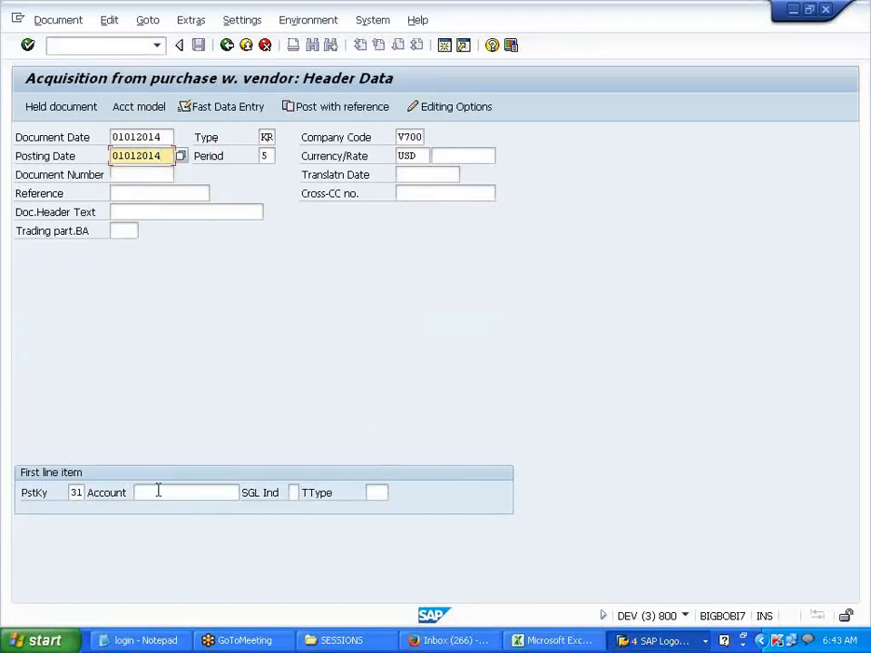
Enter the vendor account for the first line item and set the invoice amount to 120000 USD.
{"action": "left_click", "coordinate": [158, 493]}
{"action": "key", "text": "BackSpace"}
{"action": "left_click", "coordinate": [182, 393]}
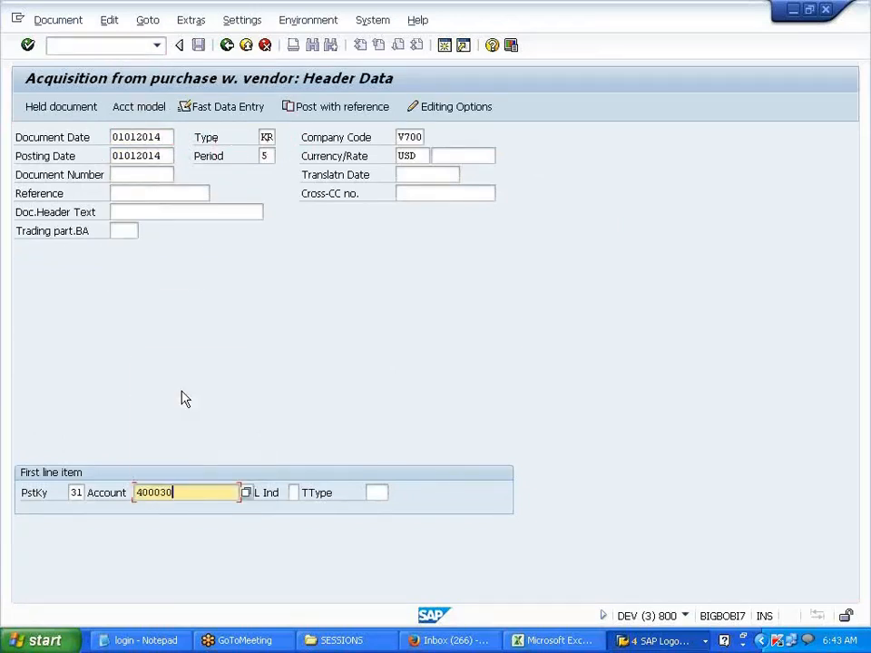
{"action": "key", "text": "Return"}
{"action": "key", "text": "Return"}
{"action": "key", "text": "BackSpace"}
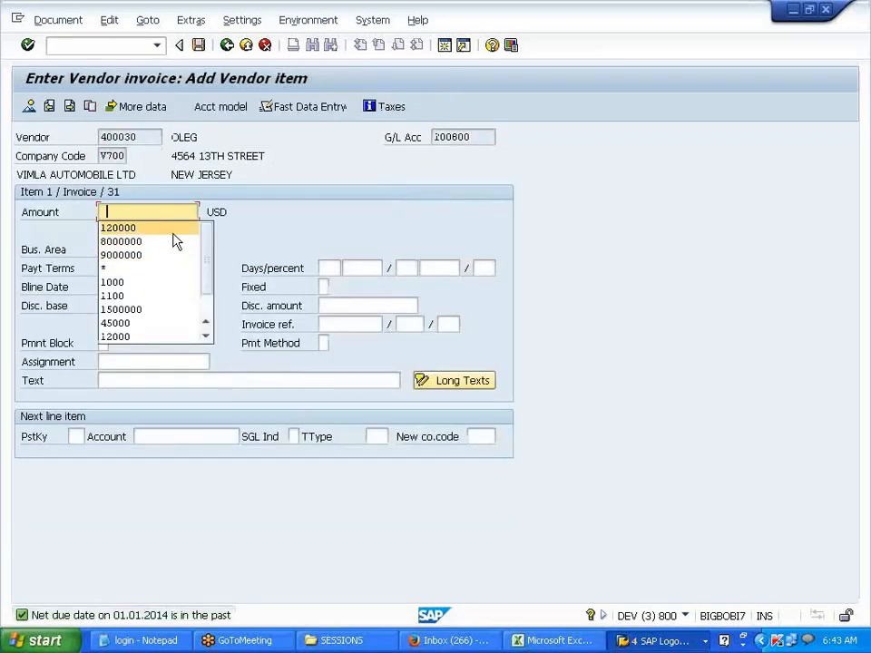
{"action": "left_click", "coordinate": [173, 229]}
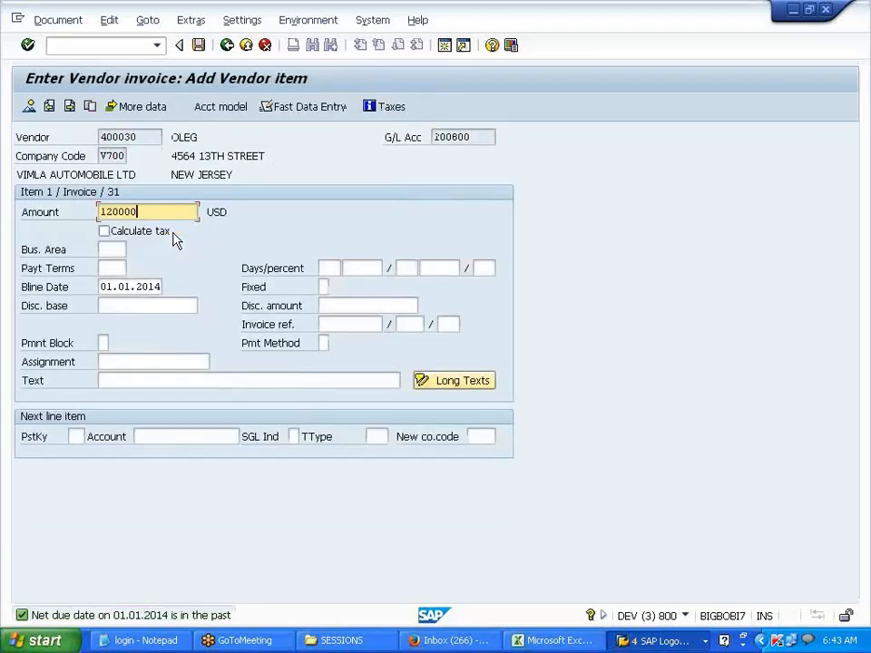
Add the next line item with posting key 70, asset 6-0 and transaction type 100.
{"action": "left_click", "coordinate": [76, 437]}
{"action": "left_click", "coordinate": [77, 436]}
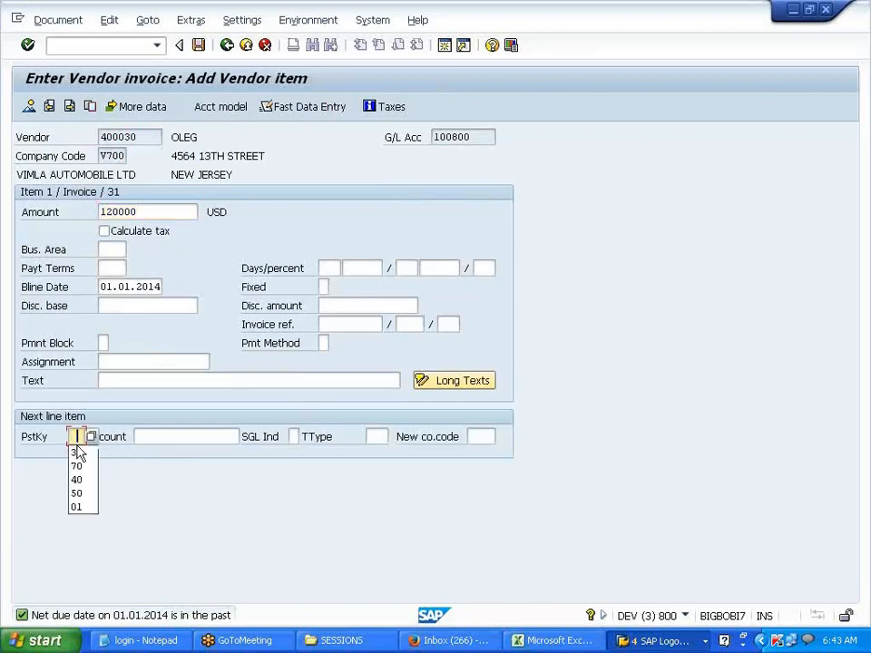
{"action": "left_click", "coordinate": [78, 466]}
{"action": "left_click", "coordinate": [173, 436]}
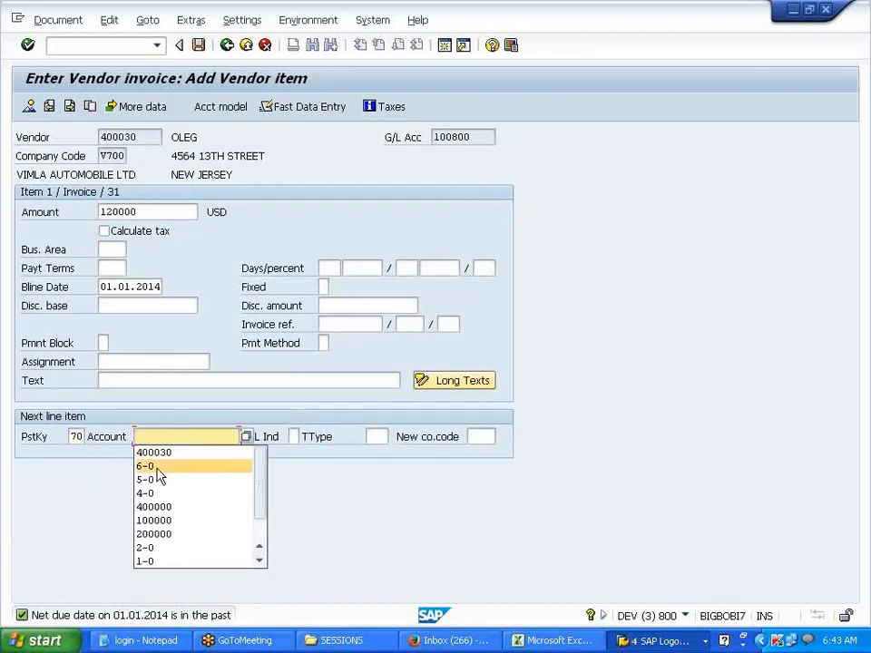
{"action": "left_click", "coordinate": [162, 467]}
{"action": "left_click", "coordinate": [377, 436]}
{"action": "left_click", "coordinate": [376, 452]}
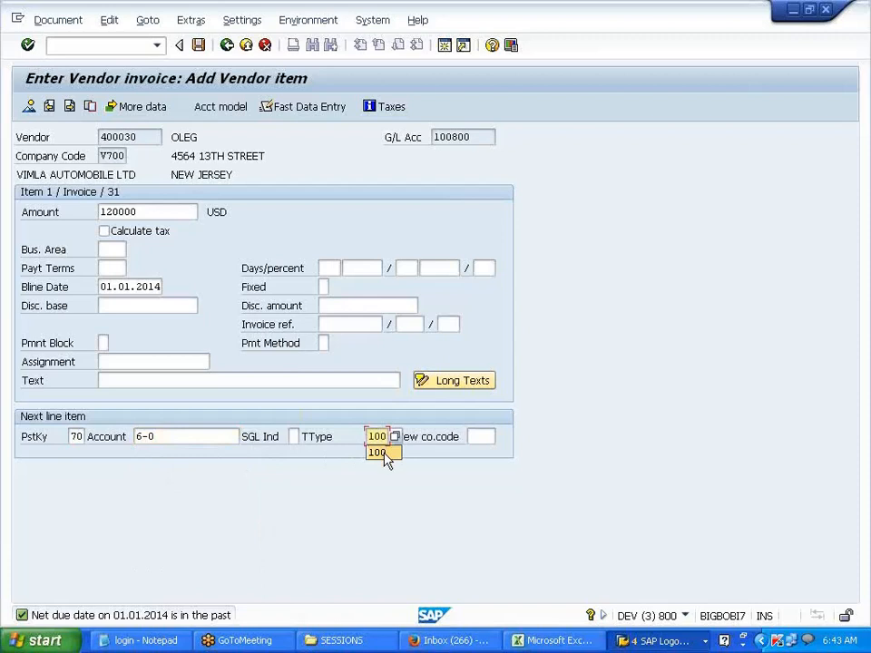
{"action": "key", "text": "Return"}
Set the asset item's amount to 120000 USD and post the acquisition.
{"action": "key", "text": "BackSpace"}
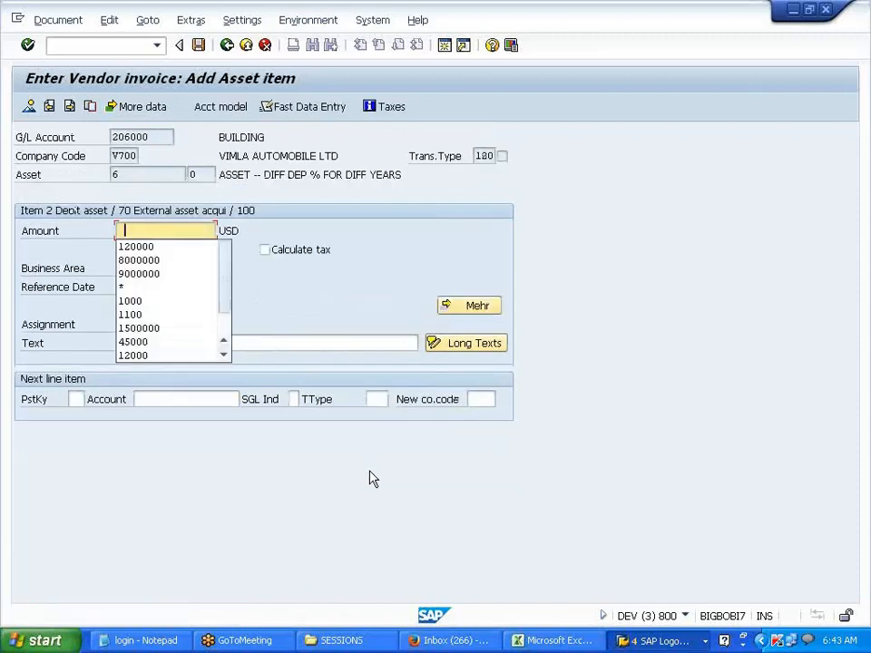
{"action": "left_click", "coordinate": [150, 251]}
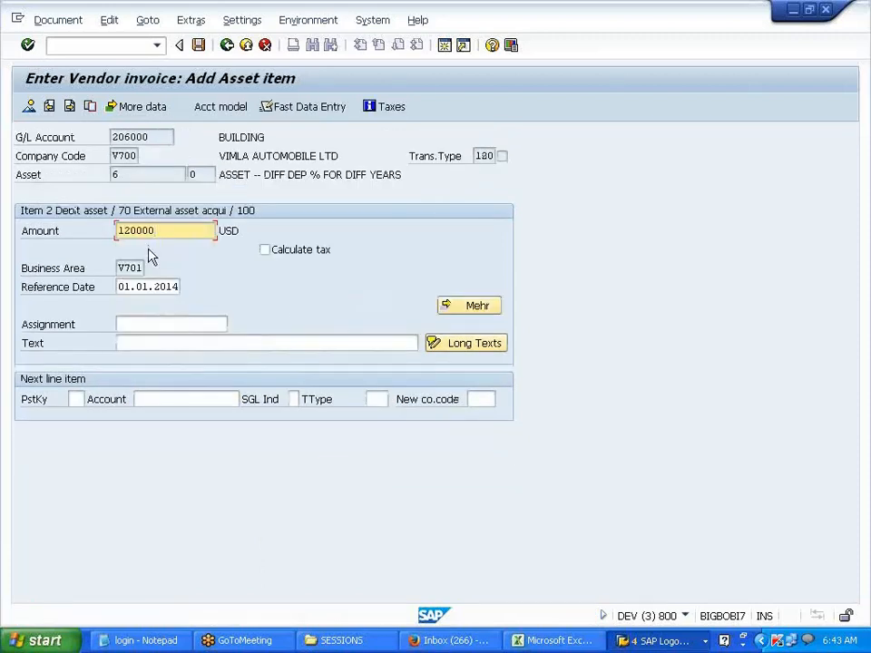
{"action": "key", "text": "Return"}
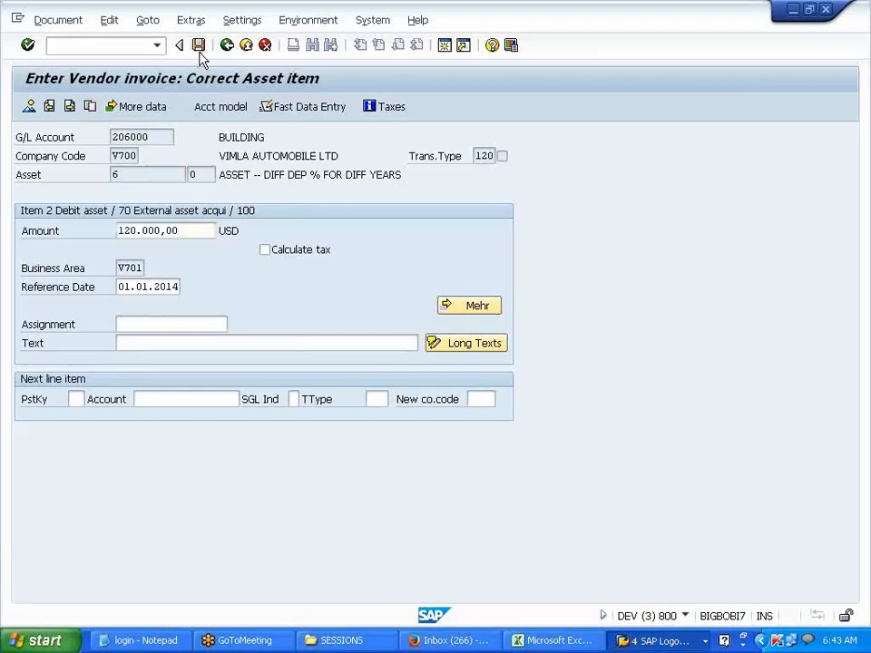
{"action": "left_click", "coordinate": [197, 44]}
Open the asset values of asset 6 in company code V700 through transaction AS02.
{"action": "left_click", "coordinate": [100, 43]}
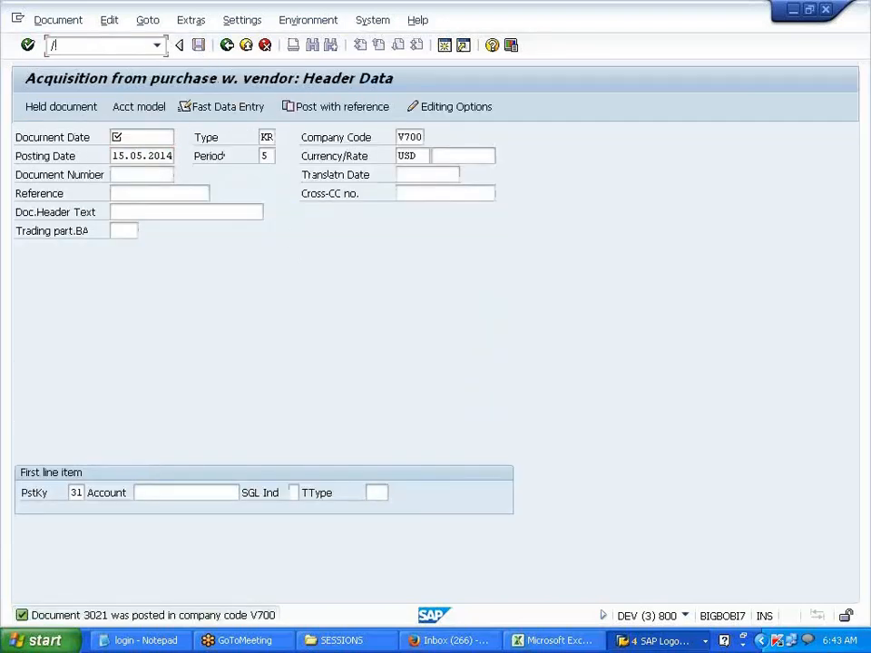
{"action": "type", "text": "/NAS02"}
{"action": "key", "text": "Return"}
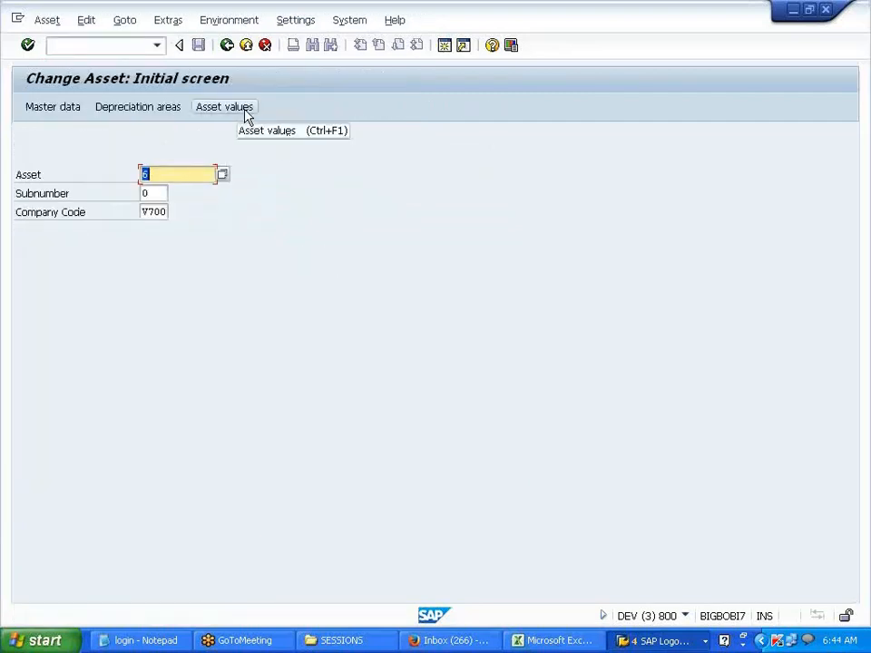
{"action": "left_click", "coordinate": [245, 113]}
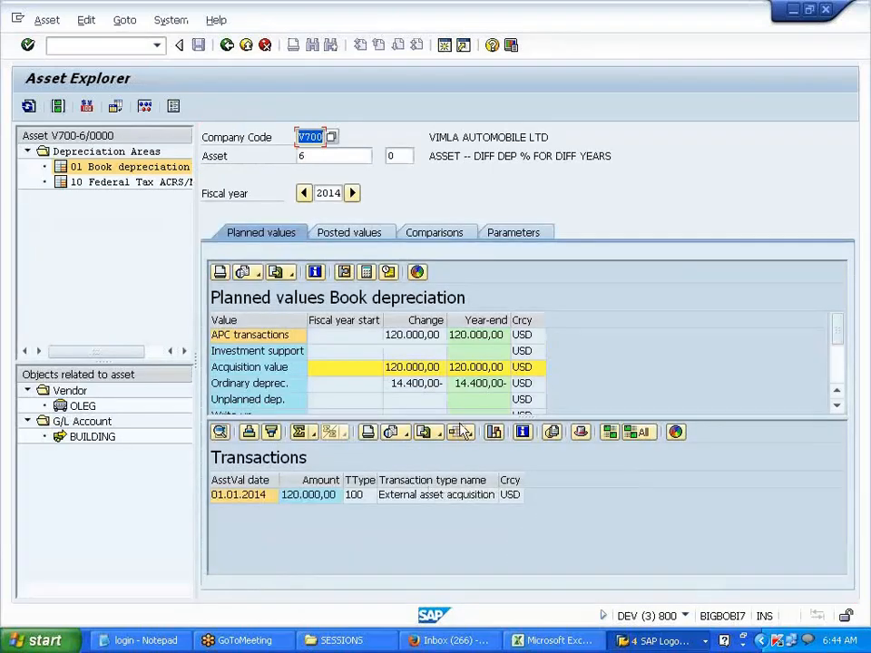
Review the asset's planned and posted book depreciation values, and display the year-by-year comparison.
{"action": "left_click_drag", "start_coordinate": [461, 418], "coordinate": [460, 505]}
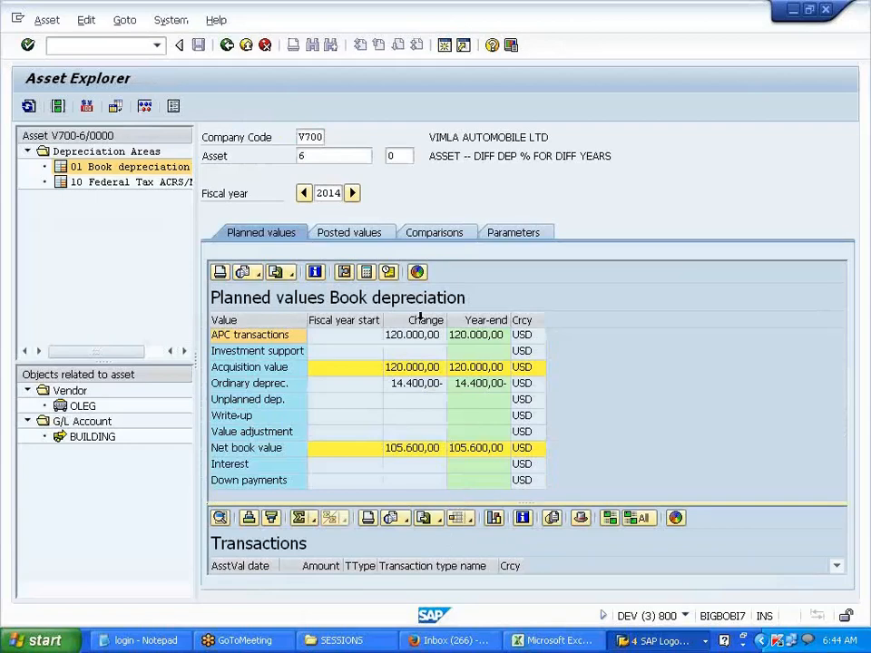
{"action": "left_click", "coordinate": [370, 239]}
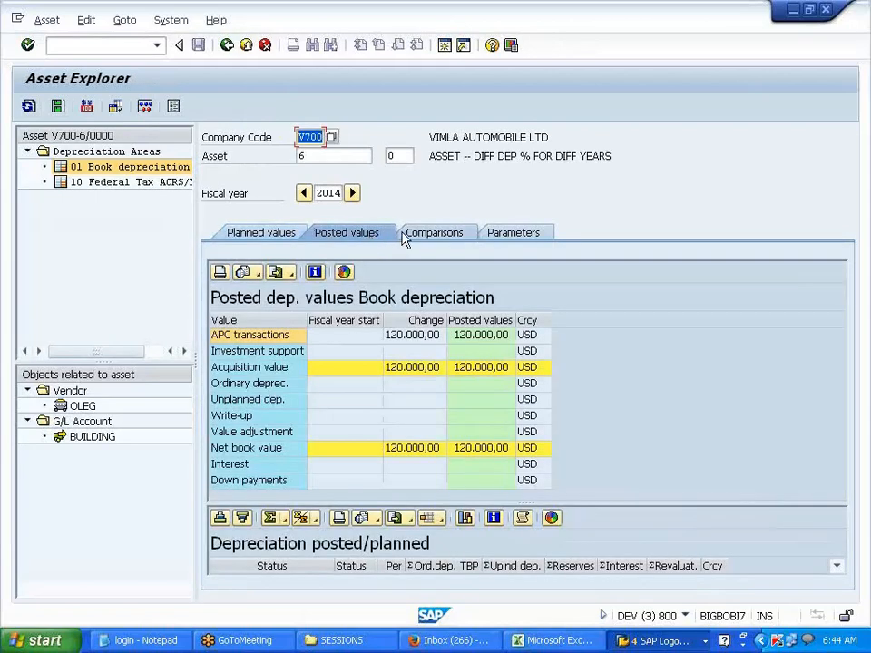
{"action": "left_click", "coordinate": [412, 237]}
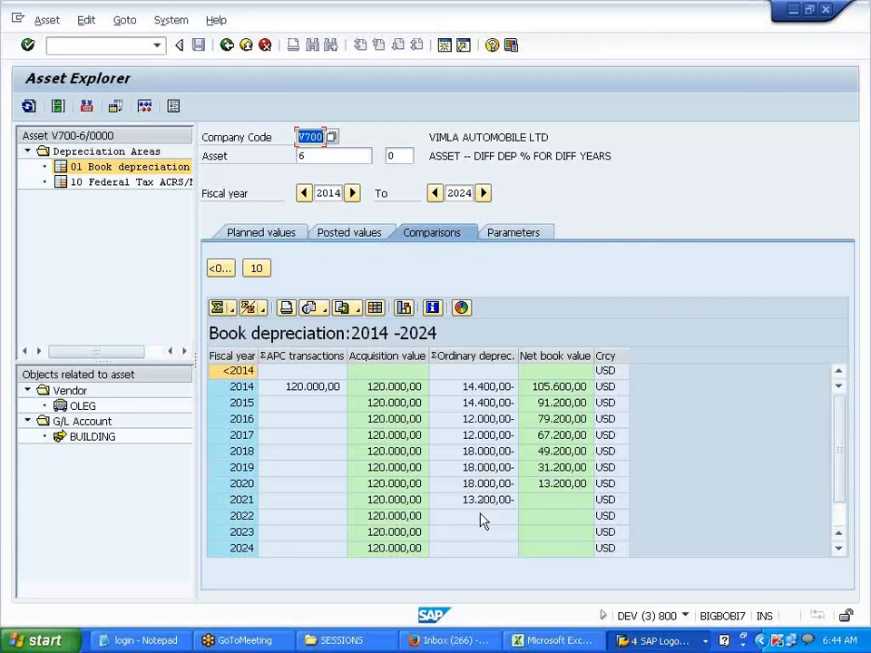
Examine the ordinary depreciation amounts per fiscal year from 2014 onward in the book depreciation comparison.
{"action": "left_click", "coordinate": [490, 391]}
{"action": "left_click", "coordinate": [477, 405]}
{"action": "left_click", "coordinate": [471, 421]}
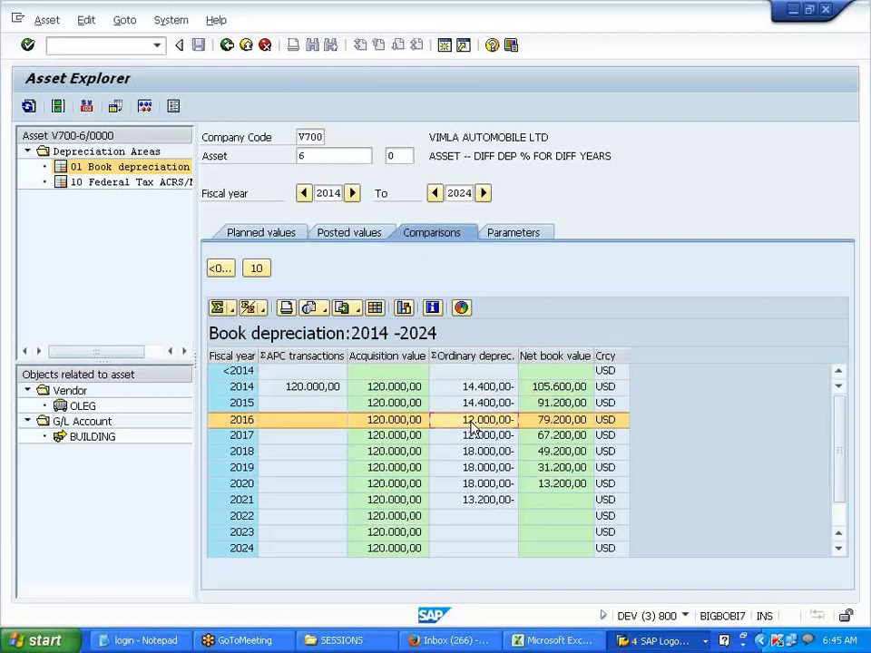
{"action": "left_click", "coordinate": [471, 435]}
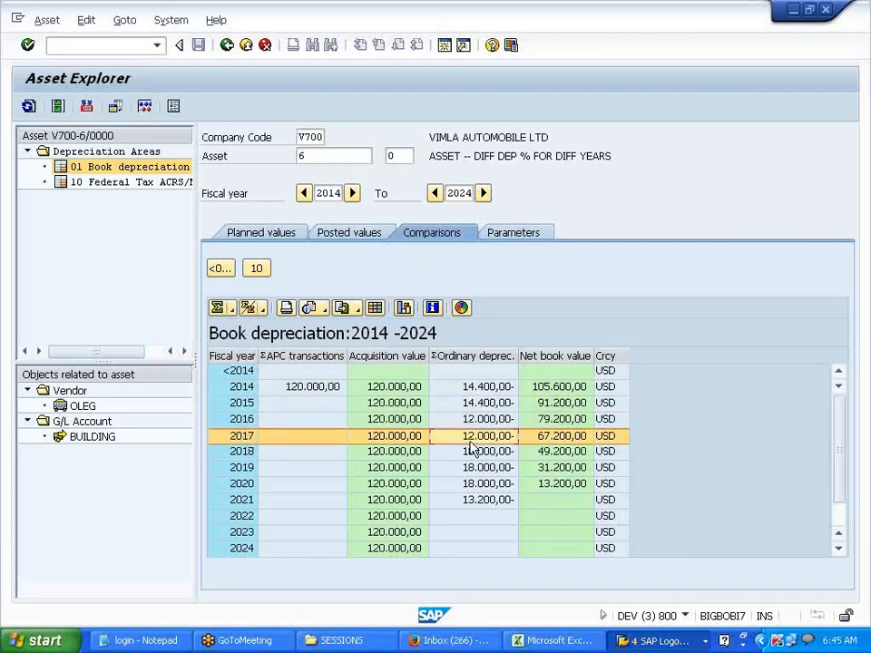
{"action": "left_click", "coordinate": [480, 520]}
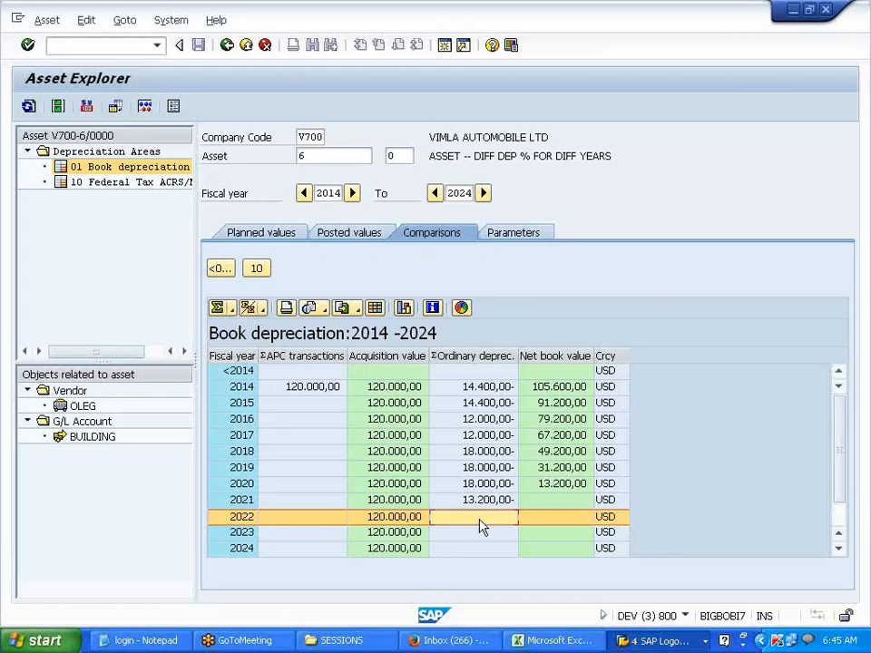
{"action": "left_click", "coordinate": [478, 397]}
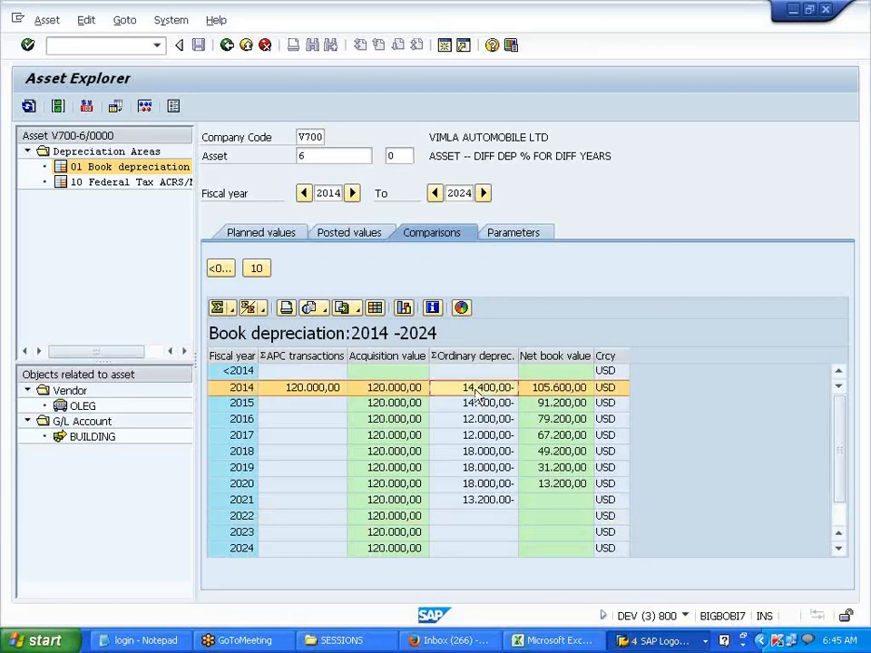
Compare the ordinary depreciation amounts of fiscal years 2014 to 2017 in the book depreciation comparison.
{"action": "left_click", "coordinate": [469, 405]}
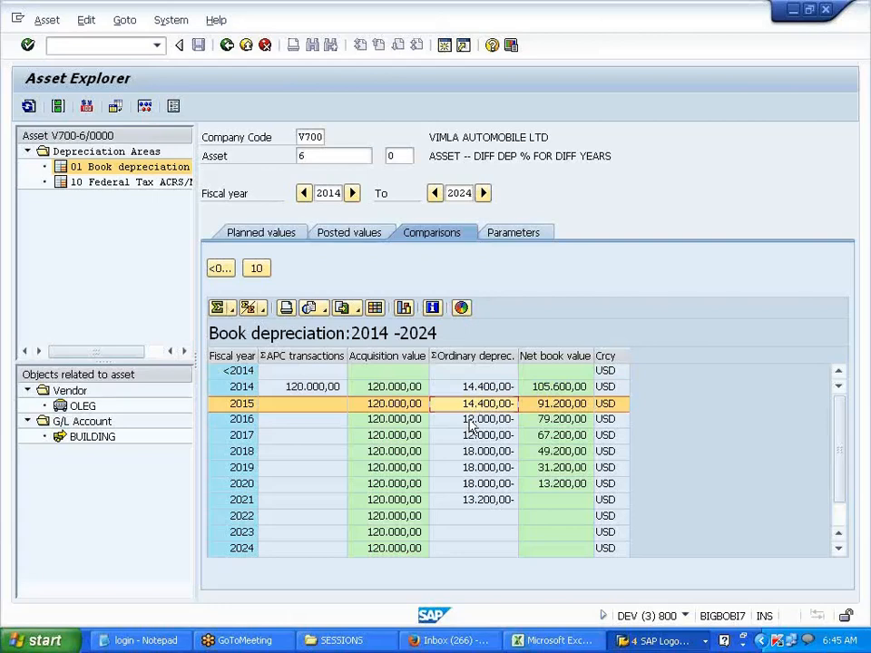
{"action": "left_click", "coordinate": [470, 423]}
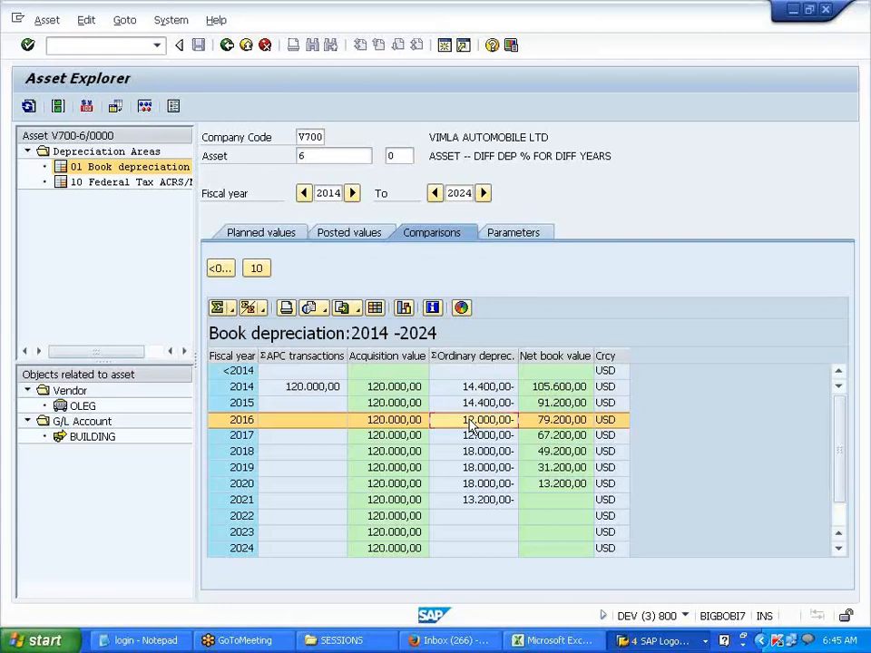
{"action": "left_click", "coordinate": [475, 436]}
{"action": "left_click", "coordinate": [478, 420]}
{"action": "left_click", "coordinate": [481, 387]}
{"action": "left_click", "coordinate": [479, 402]}
{"action": "left_click", "coordinate": [476, 419]}
{"action": "left_click", "coordinate": [484, 435]}
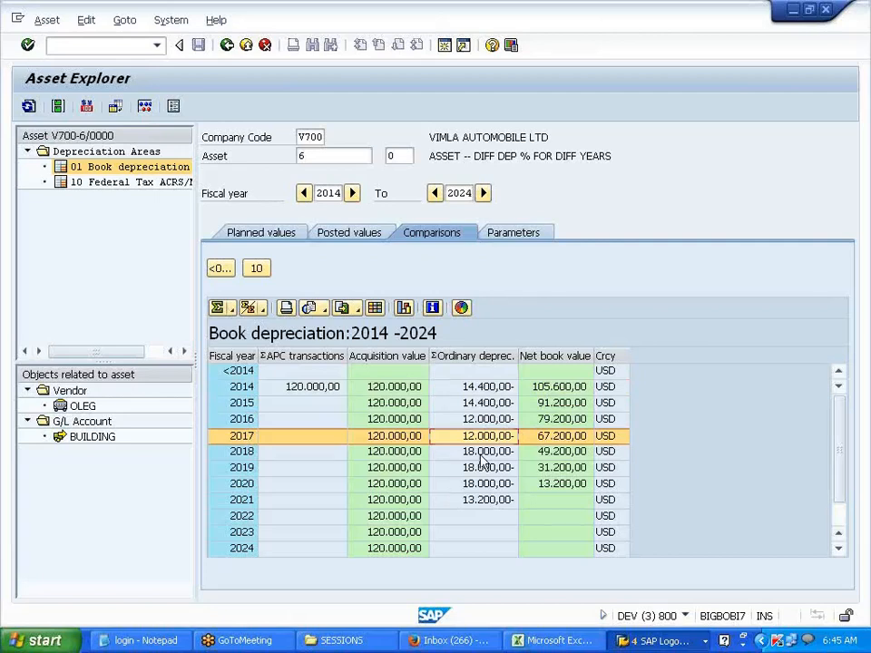
Check the ordinary depreciation amounts of fiscal years 2018 to 2022 in the same comparison.
{"action": "left_click", "coordinate": [479, 451]}
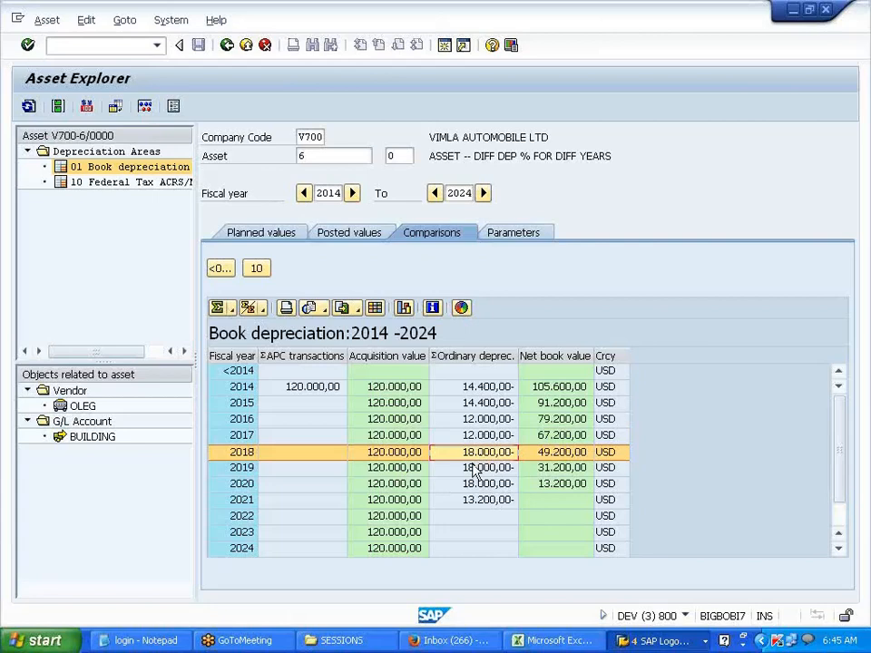
{"action": "left_click", "coordinate": [473, 467]}
{"action": "left_click", "coordinate": [474, 485]}
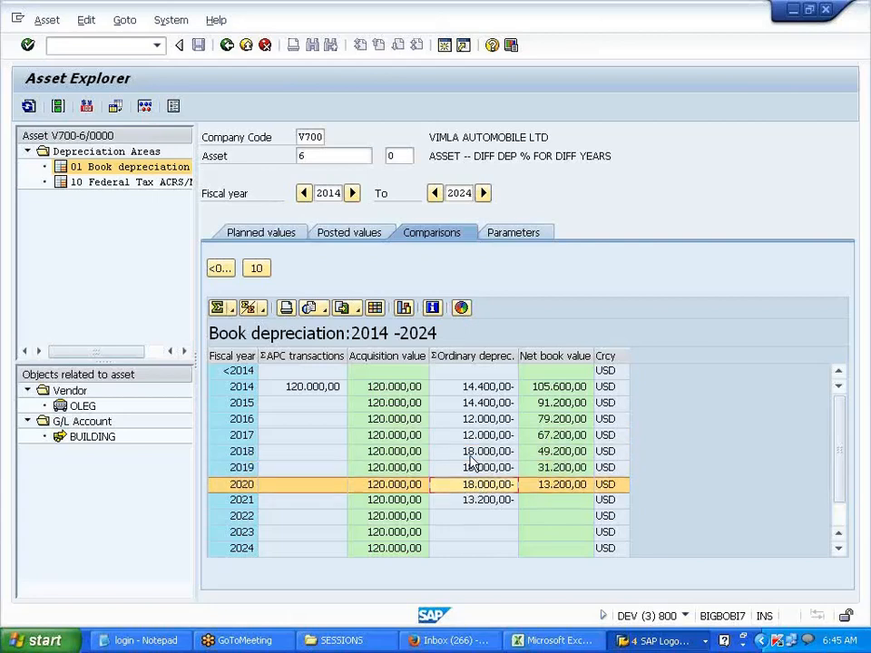
{"action": "left_click", "coordinate": [471, 453]}
{"action": "left_click", "coordinate": [472, 469]}
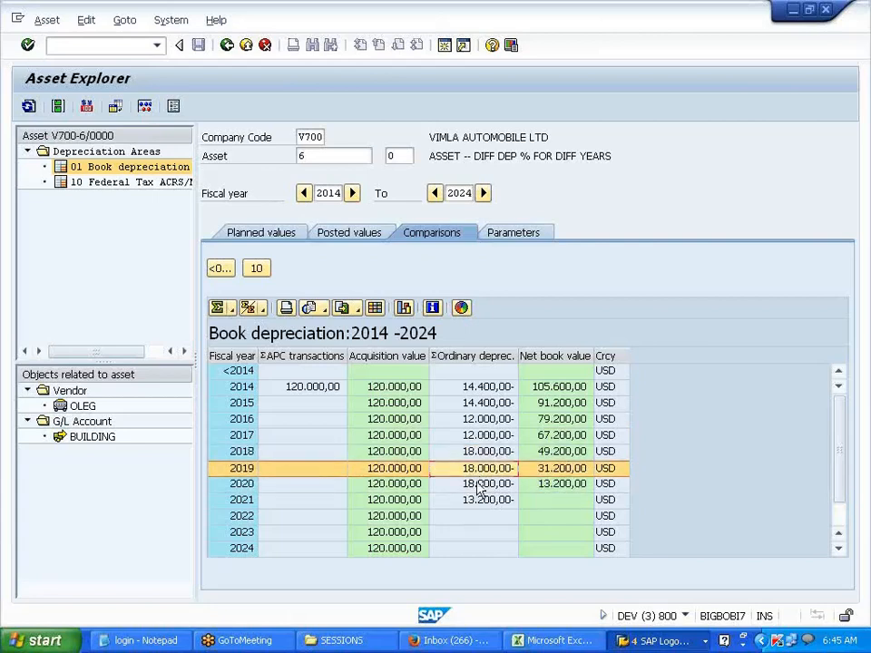
{"action": "left_click", "coordinate": [477, 485]}
{"action": "left_click", "coordinate": [475, 516]}
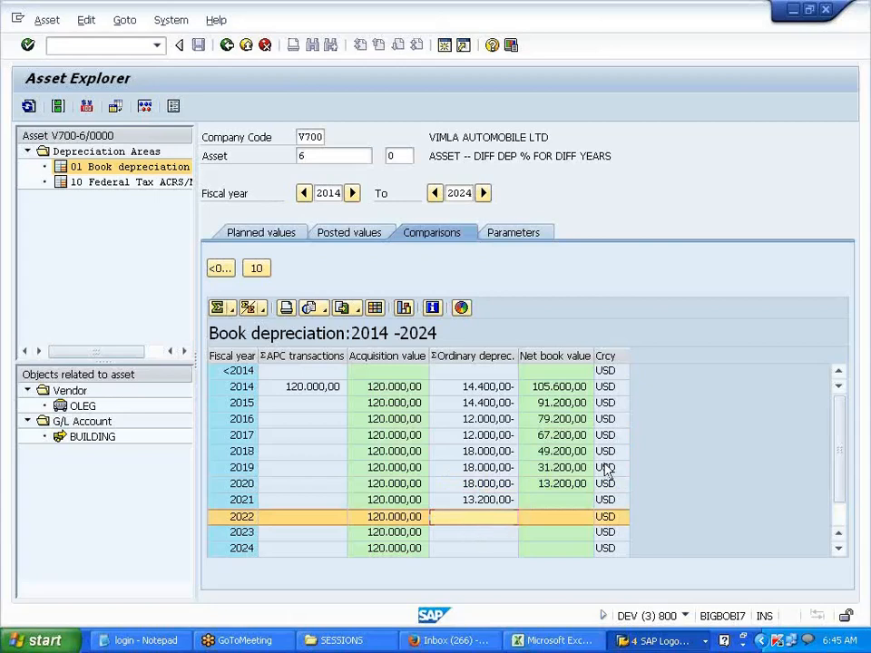
Reopen the values of asset 6 from the Change Asset initial screen, review the year-by-year comparison, and return to the initial screen.
{"action": "left_click", "coordinate": [227, 46]}
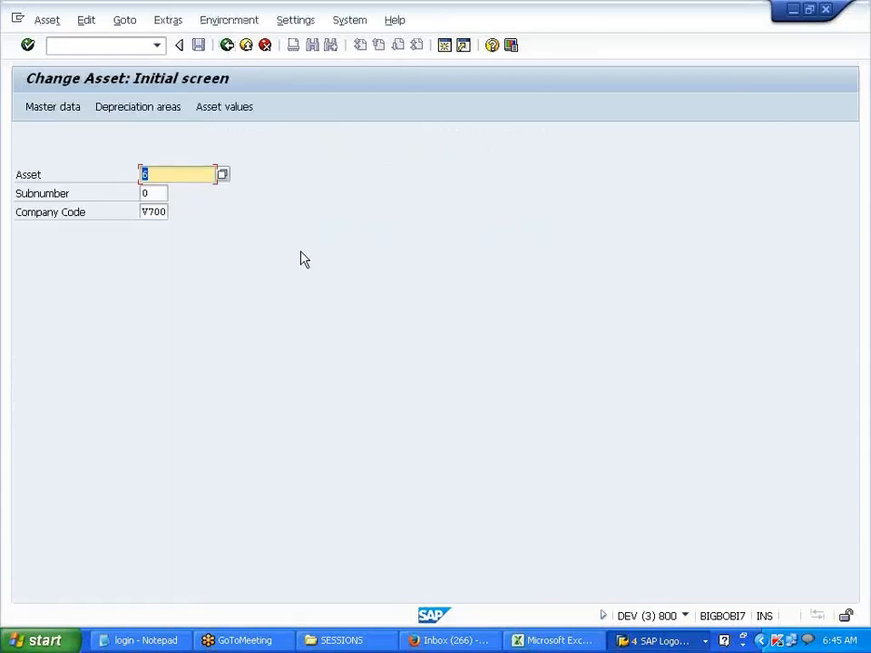
{"action": "left_click", "coordinate": [241, 108]}
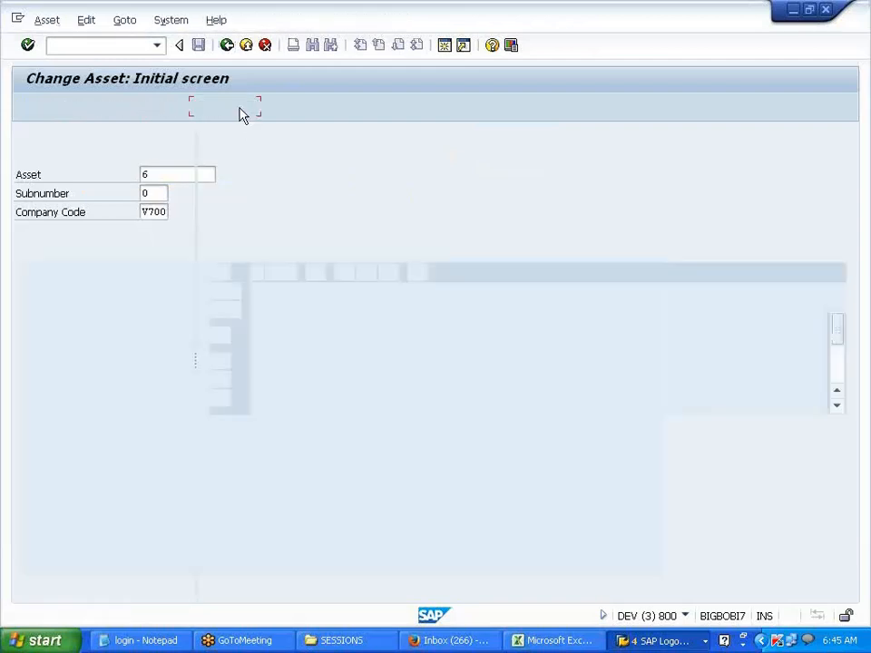
{"action": "left_click", "coordinate": [448, 237]}
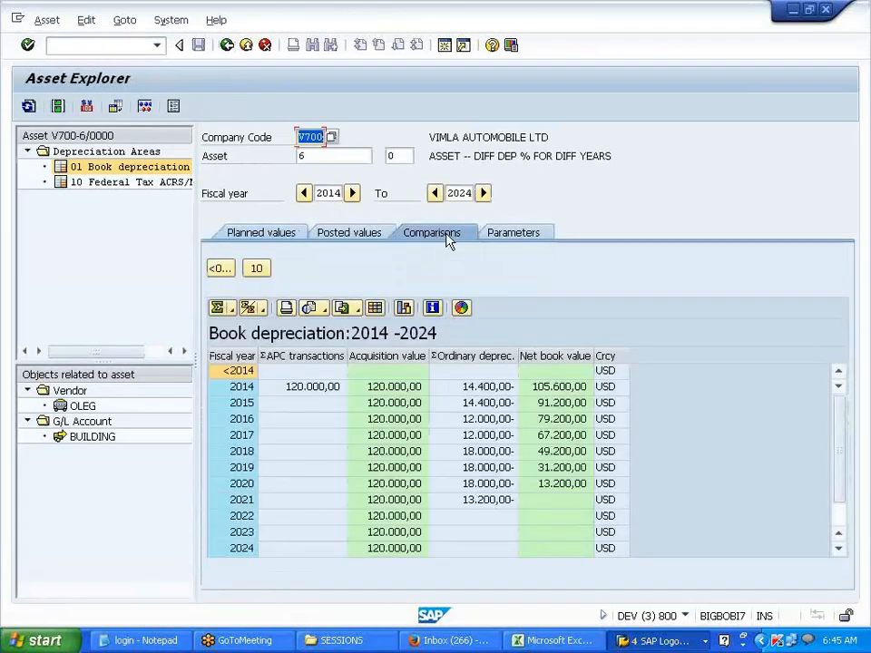
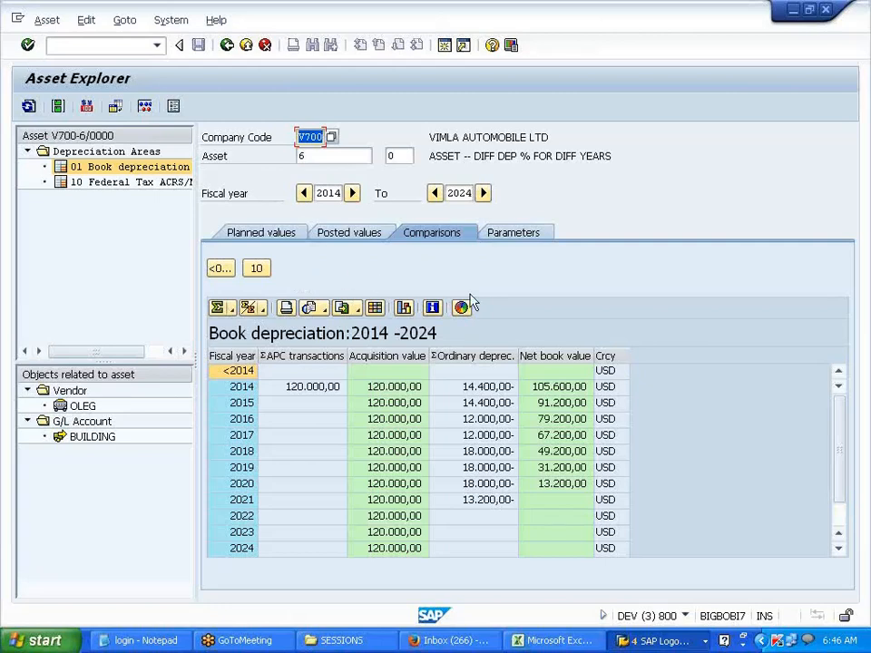
{"action": "left_click", "coordinate": [226, 45]}
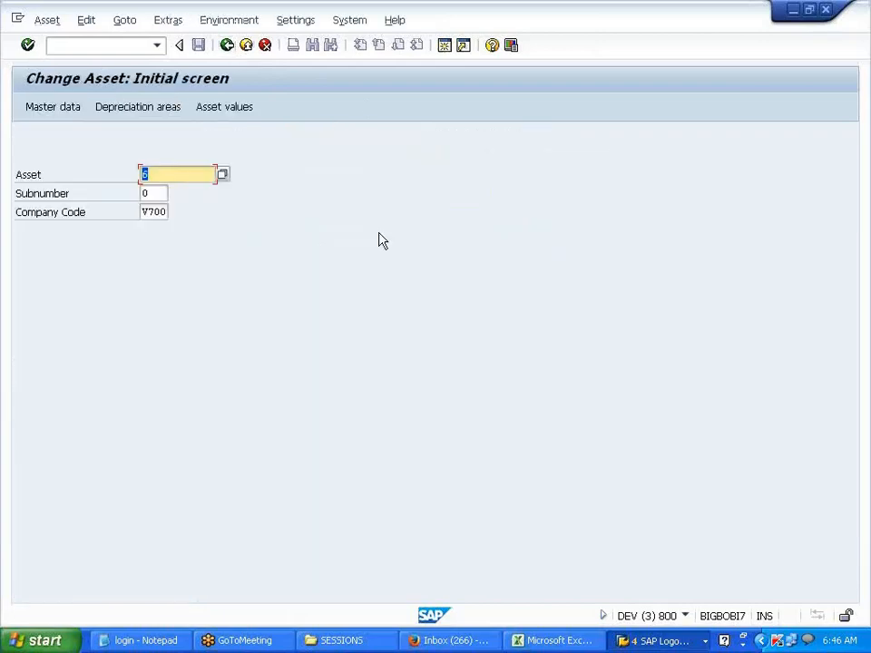
Switch to the Excel workbook and copy the highlighted SCENARIO heading from cell I160 to cell C175 of the ASSET sheet.
{"action": "left_click", "coordinate": [549, 640]}
{"action": "left_click", "coordinate": [555, 320]}
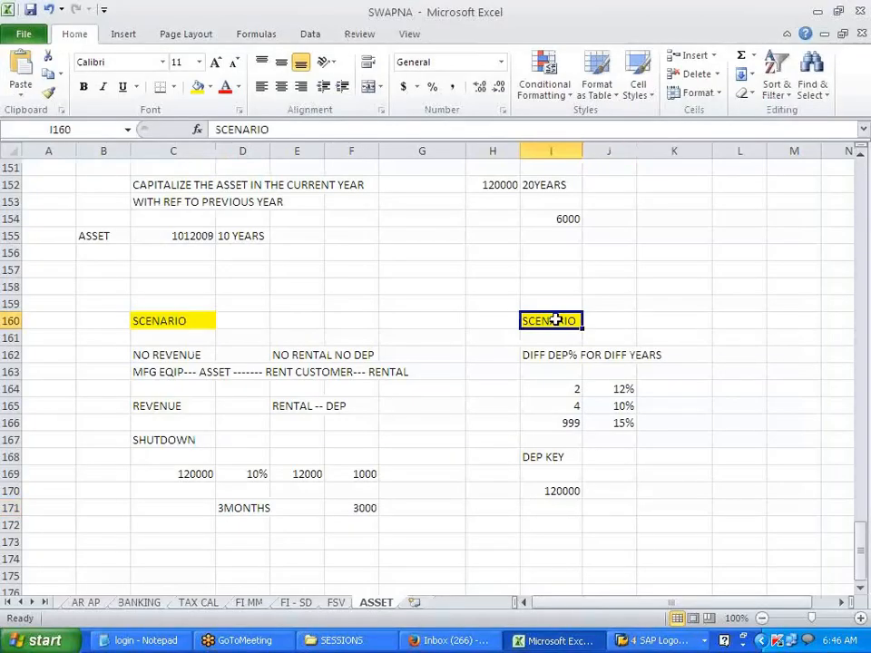
{"action": "key", "text": "ctrl+c"}
{"action": "scroll", "coordinate": [413, 473], "scroll_direction": "down", "scroll_amount": 2}
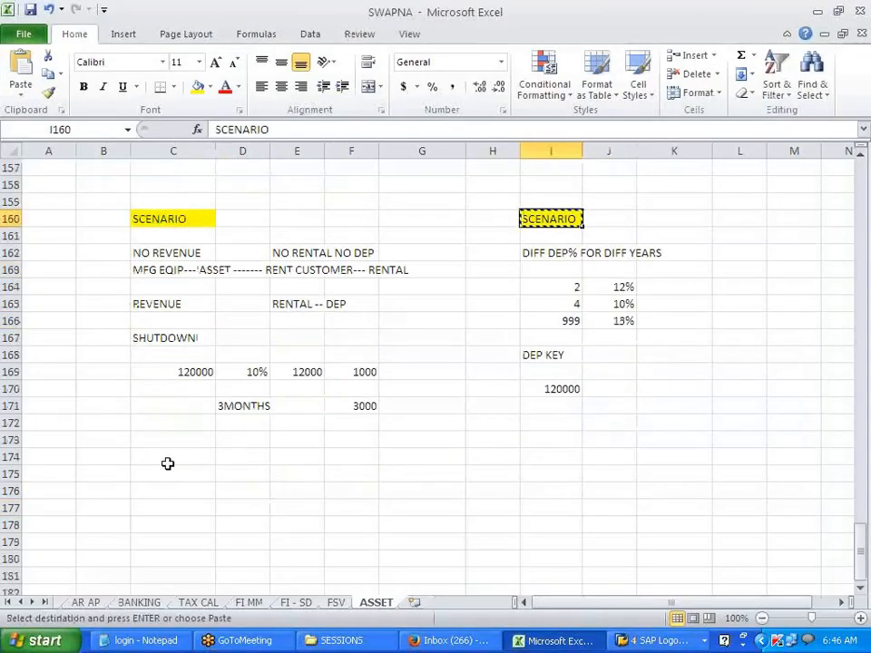
{"action": "left_click", "coordinate": [166, 476]}
{"action": "key", "text": "ctrl+v"}
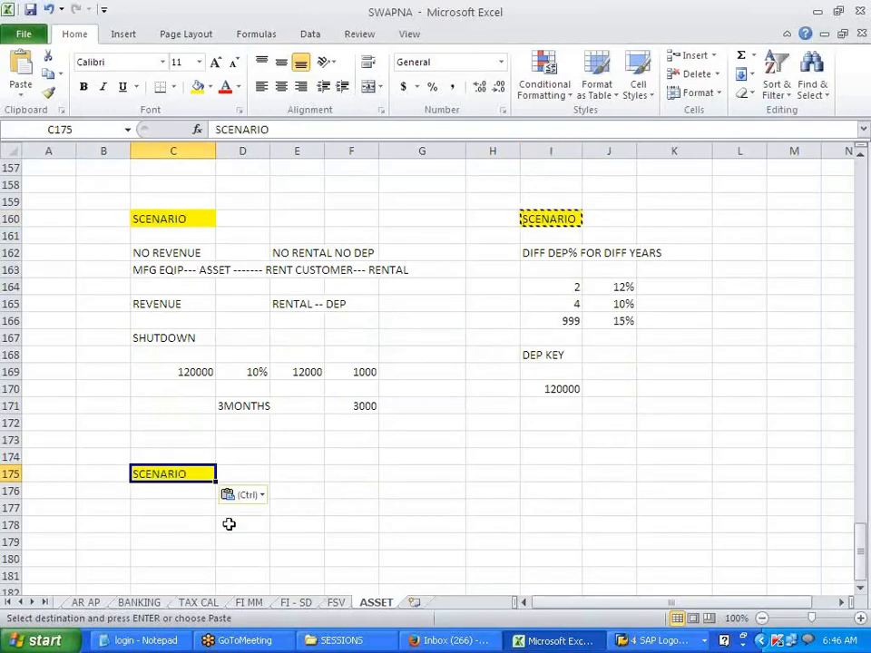
{"action": "scroll", "coordinate": [226, 524], "scroll_direction": "down", "scroll_amount": 2}
{"action": "left_click", "coordinate": [166, 416]}
{"action": "left_click", "coordinate": [196, 404]}
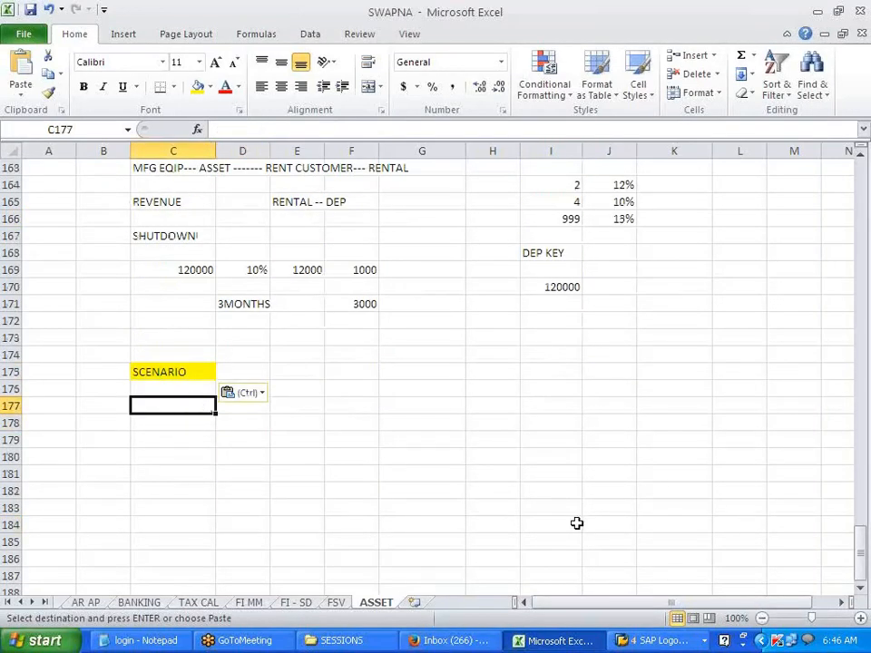
{"action": "type", "text": "CUTTF"}
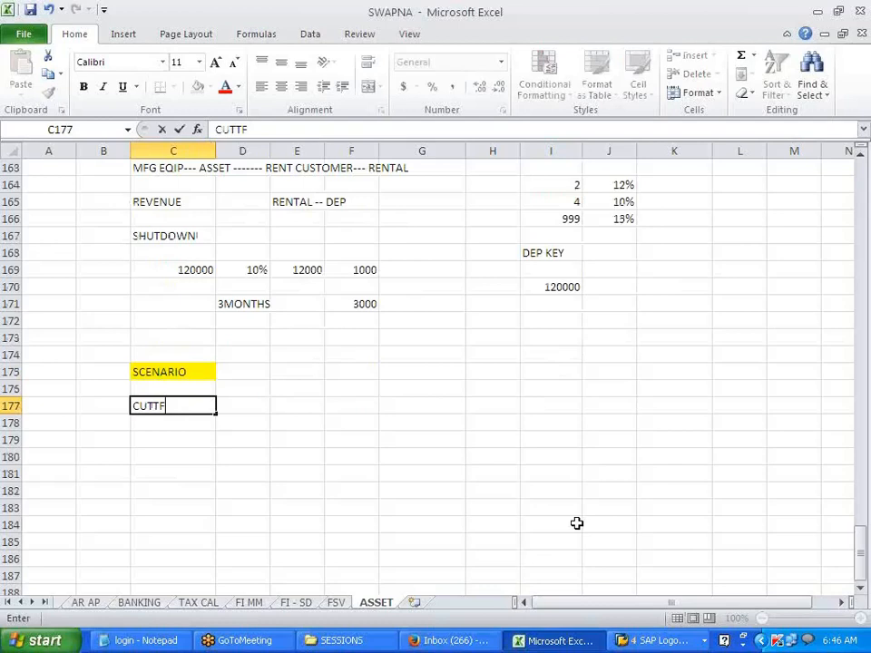
{"action": "key", "text": "BackSpace"}
{"action": "type", "text": "OFF V"}
{"action": "key", "text": "BackSpace"}
{"action": "key", "text": "BackSpace"}
{"action": "key", "text": "BackSpace"}
{"action": "key", "text": "BackSpace"}
{"action": "key", "text": "BackSpace"}
{"action": "key", "text": "BackSpace"}
{"action": "key", "text": "BackSpace"}
{"action": "key", "text": "BackSpace"}
{"action": "key", "text": "BackSpace"}
{"action": "left_click", "coordinate": [576, 522]}
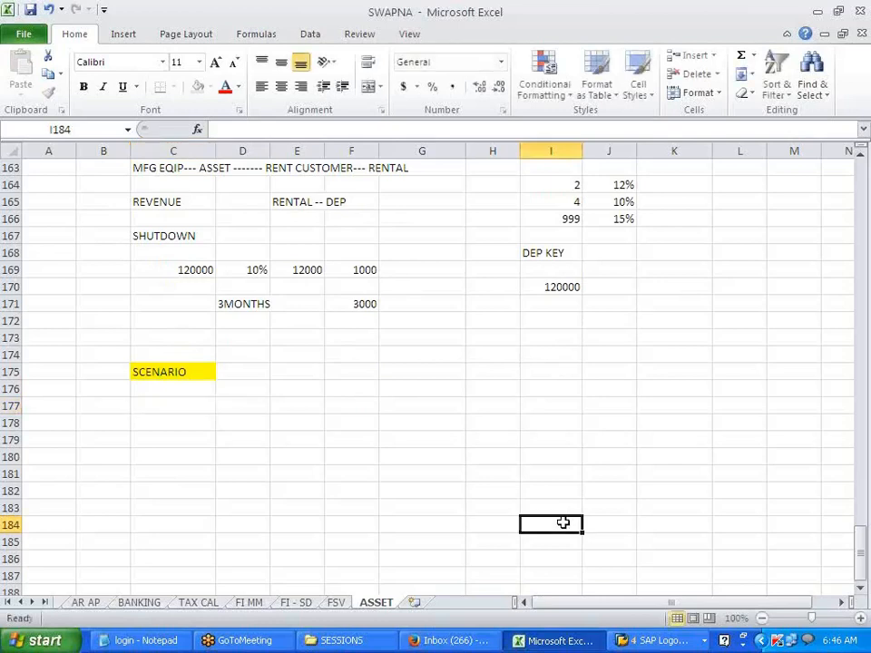
Enter SCRAP in cell C178 and VALUE ASSET -- 120000 in cell C180 below the new scenario heading.
{"action": "left_click", "coordinate": [179, 421]}
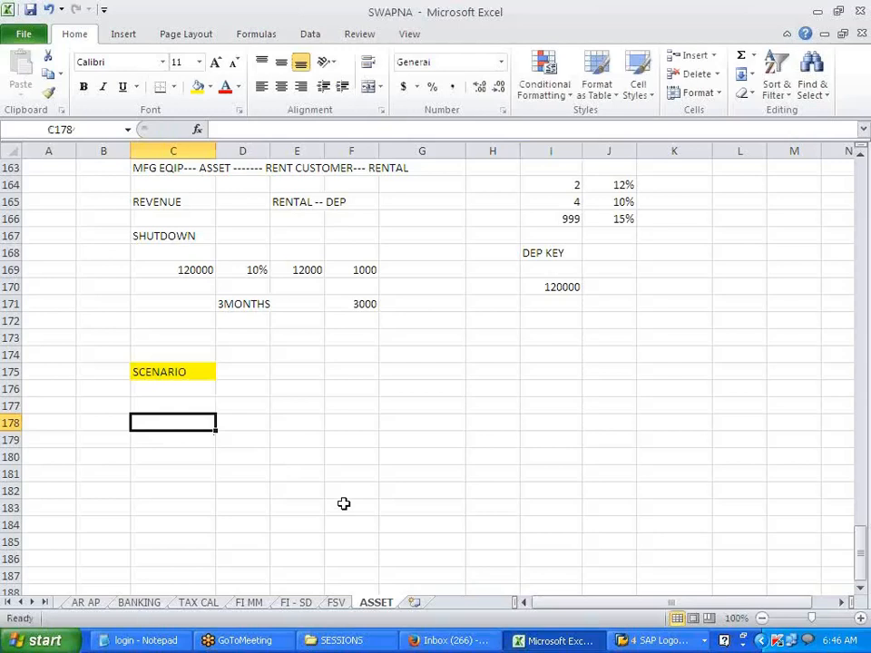
{"action": "type", "text": "SCRAP"}
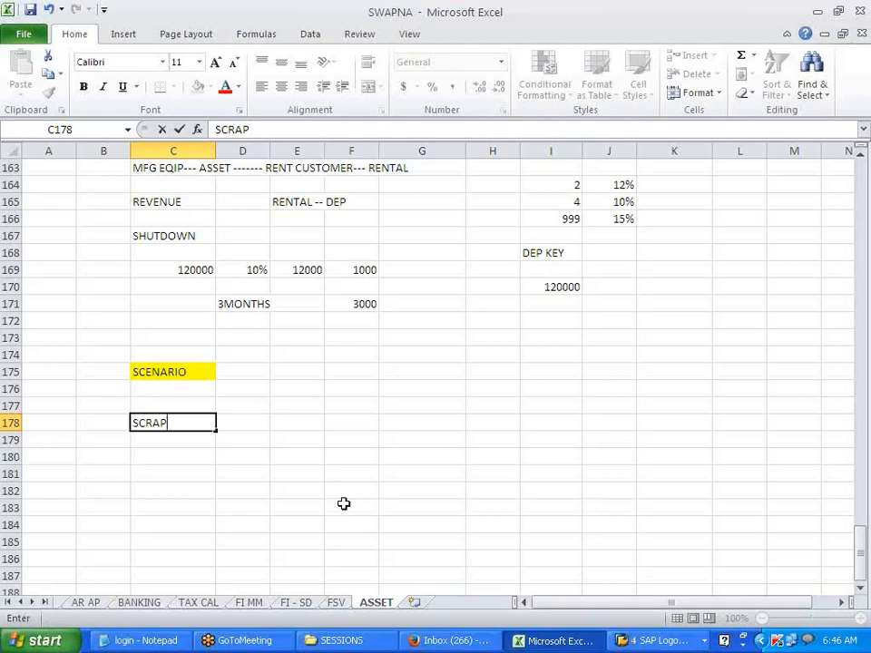
{"action": "key", "text": "Return"}
{"action": "key", "text": "Return"}
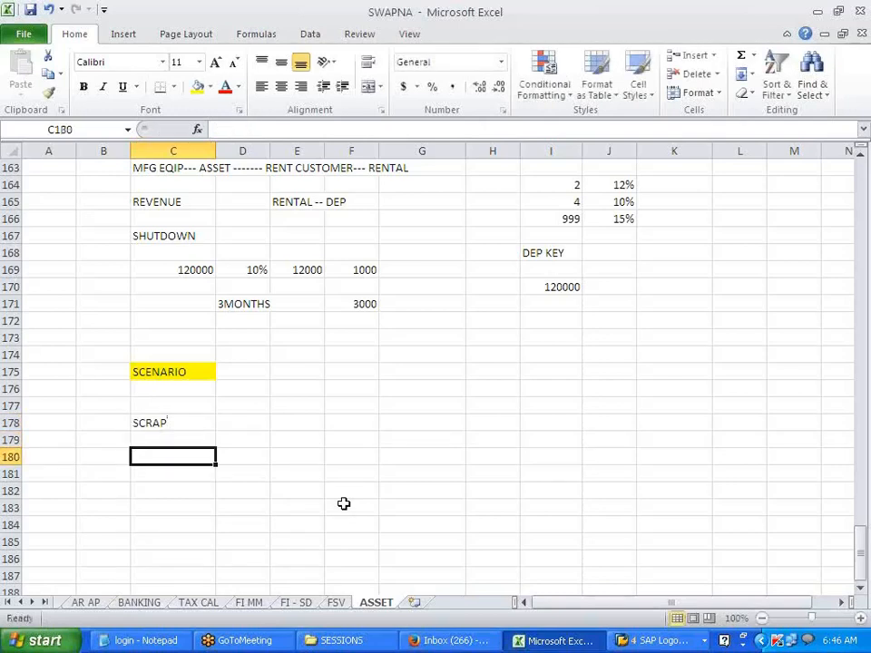
{"action": "type", "text": "V"}
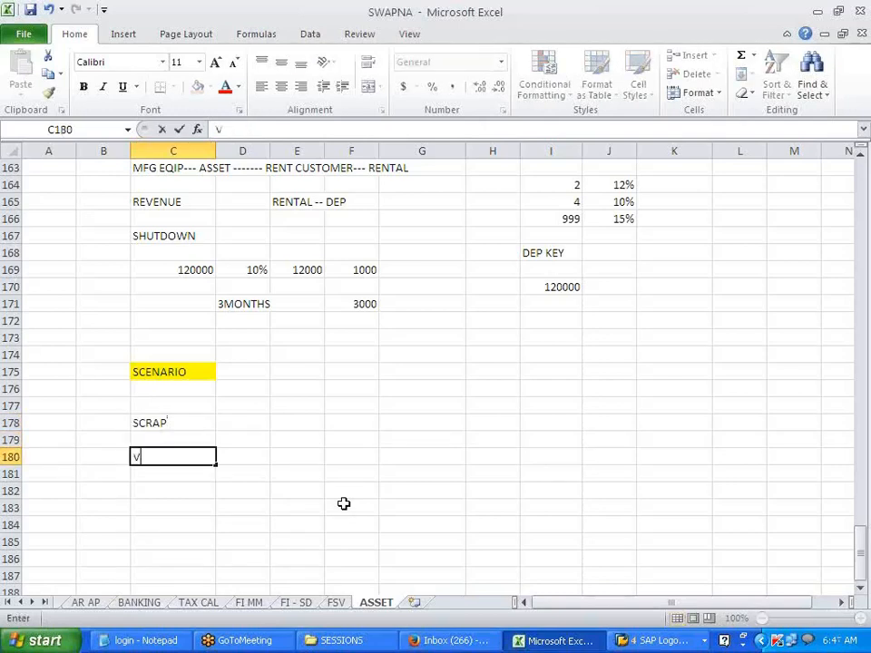
{"action": "type", "text": "ALUE AS"}
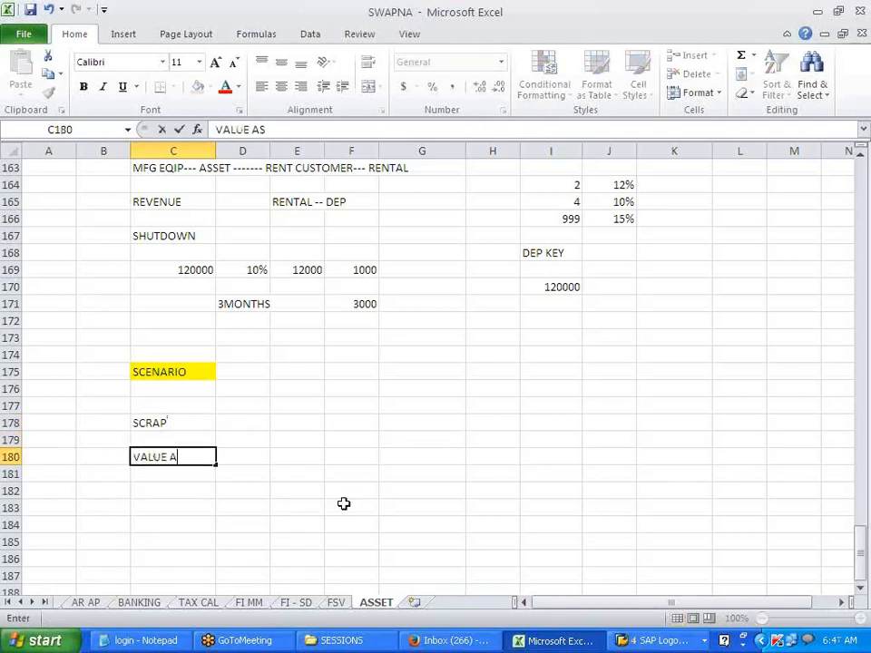
{"action": "type", "text": "SET -- 120000"}
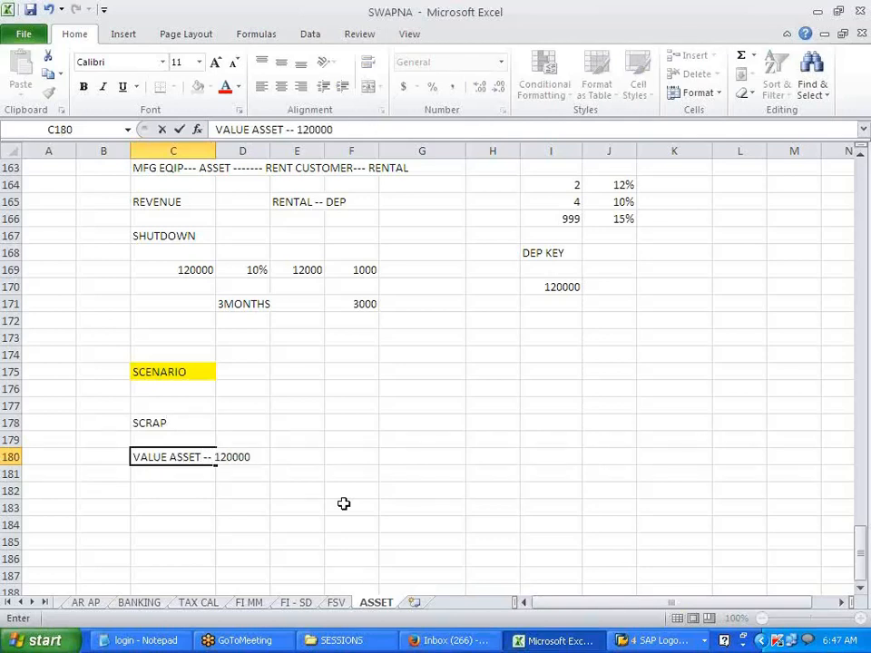
{"action": "key", "text": "Return"}
{"action": "key", "text": "Return"}
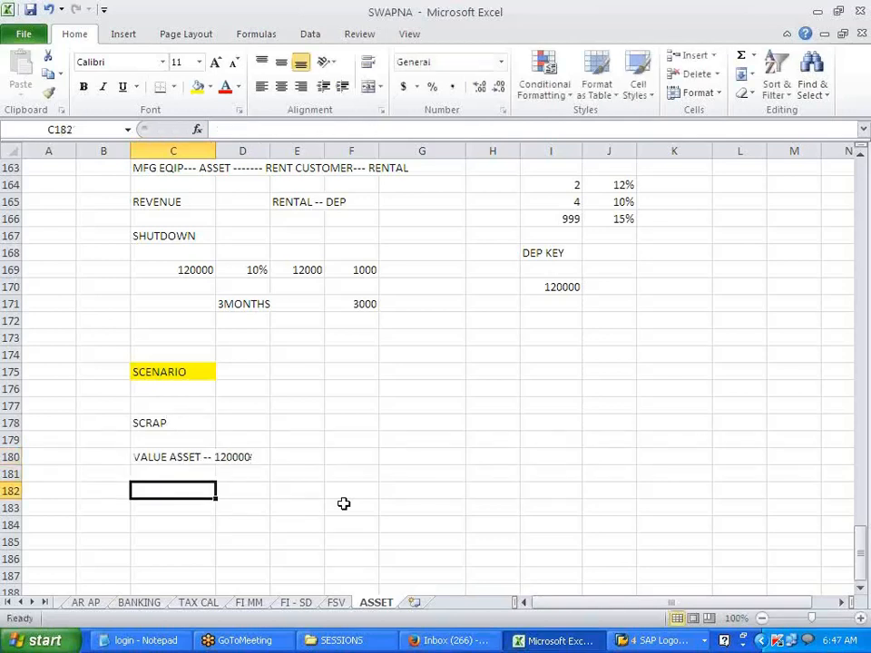
Add the labels SCRAP -- 5% in cell C182 and VALUE OF ASSET in cell C184.
{"action": "type", "text": "SCRAP -- 5%"}
{"action": "key", "text": "BackSpace"}
{"action": "type", "text": "5%"}
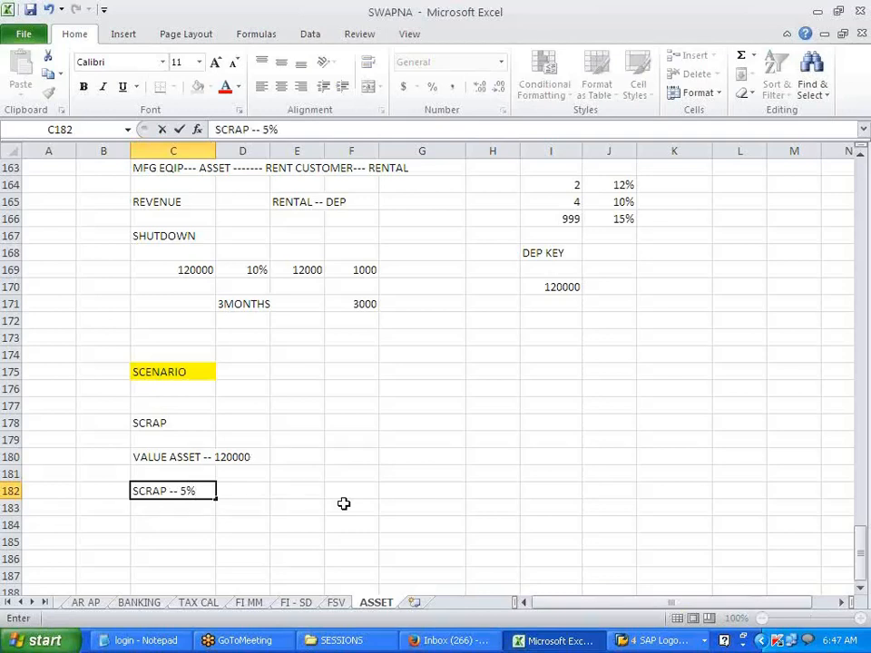
{"action": "key", "text": "Return"}
{"action": "key", "text": "Return"}
{"action": "type", "text": "VALUE"}
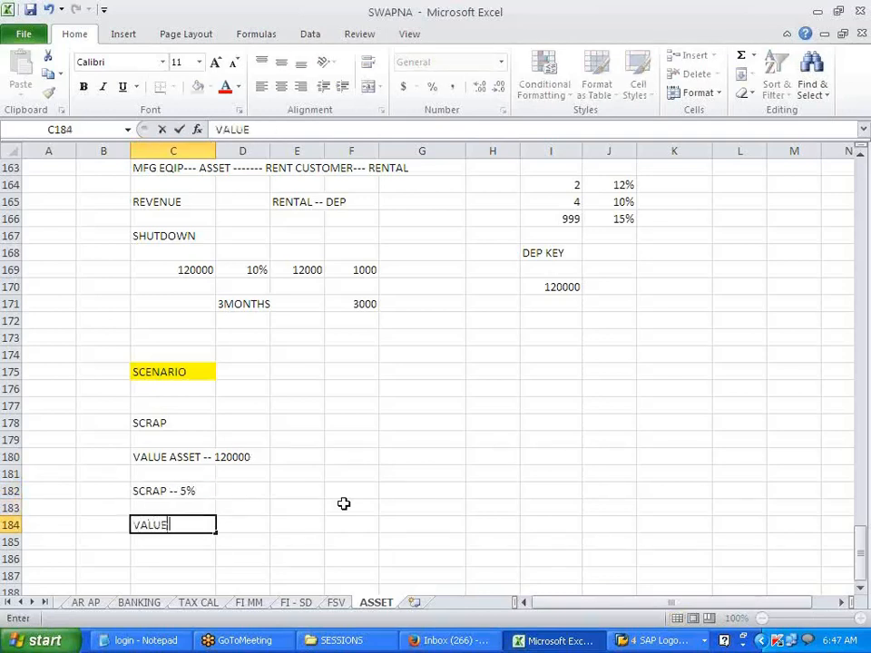
{"action": "type", "text": " OF ASSET"}
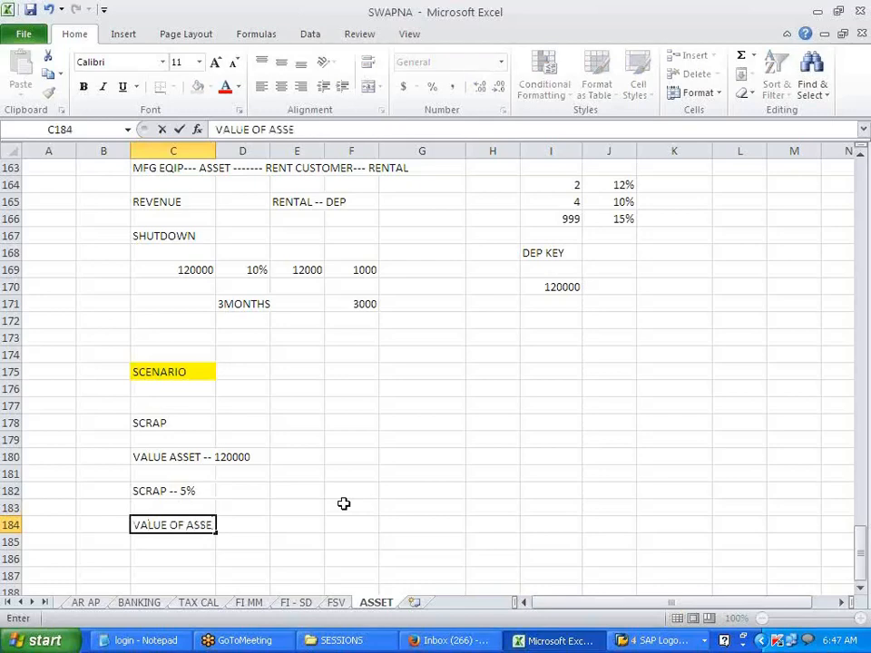
{"action": "key", "text": "Up"}
{"action": "key", "text": "Up"}
{"action": "key", "text": "Right"}
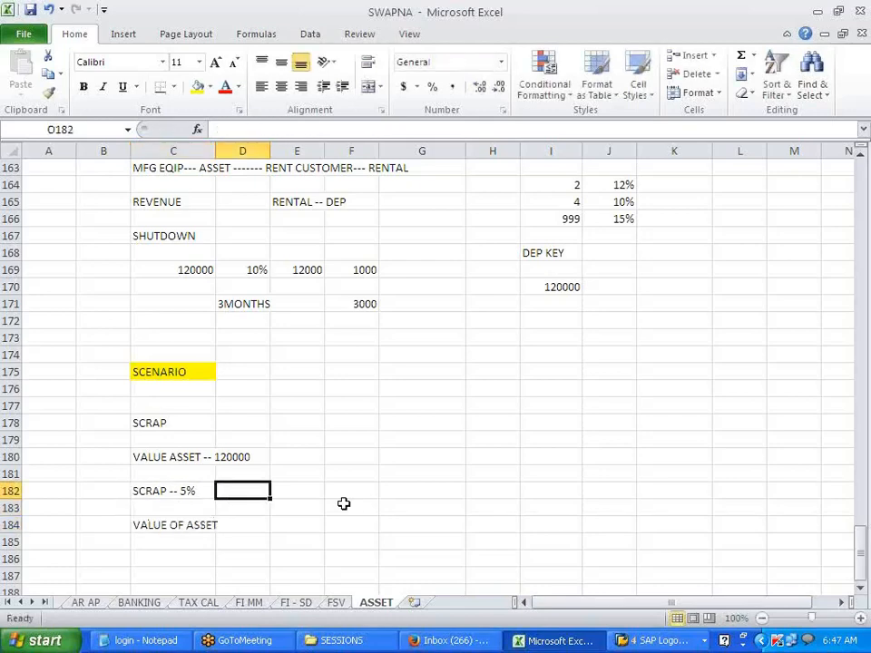
{"action": "type", "text": "="}
{"action": "key", "text": "Up"}
{"action": "key", "text": "Up"}
{"action": "type", "text": "*5"}
{"action": "key", "text": "Return"}
{"action": "type", "text": "5"}
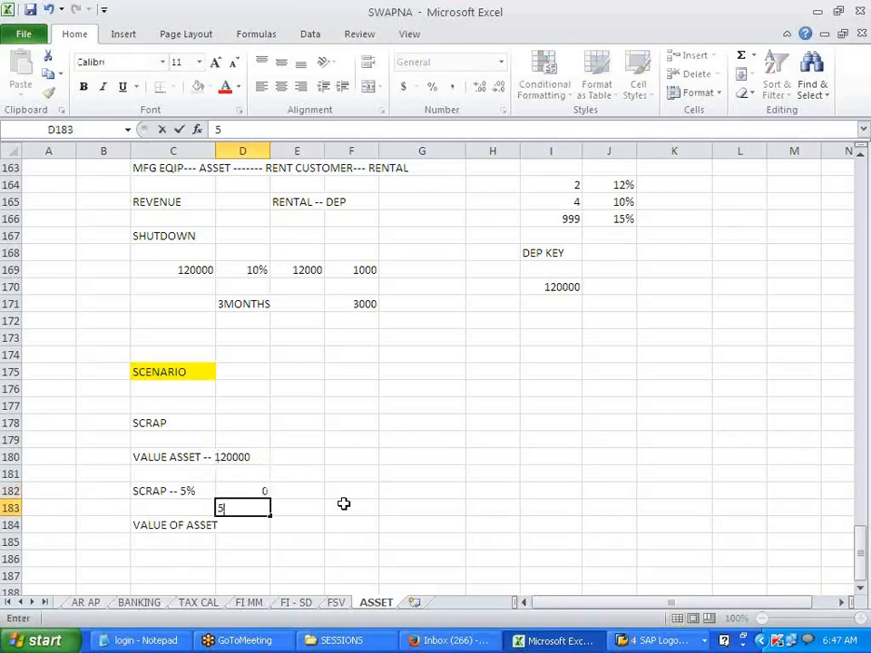
{"action": "key", "text": "BackSpace"}
{"action": "key", "text": "Up"}
{"action": "key", "text": "BackSpace"}
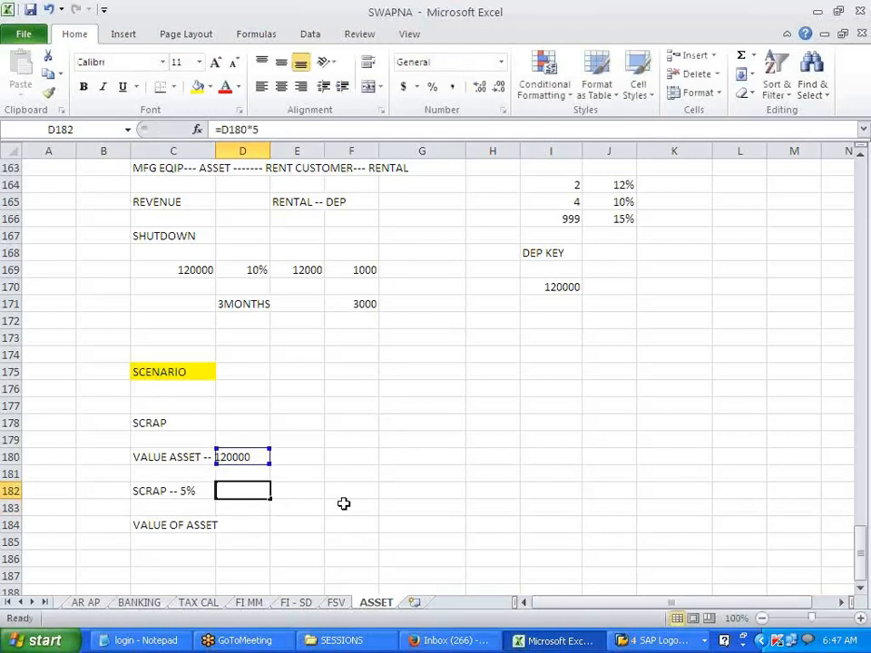
Calculate the scrap value beside the SCRAP -- 5% label in cell D182 with the formula =120000*5%.
{"action": "type", "text": "=120000"}
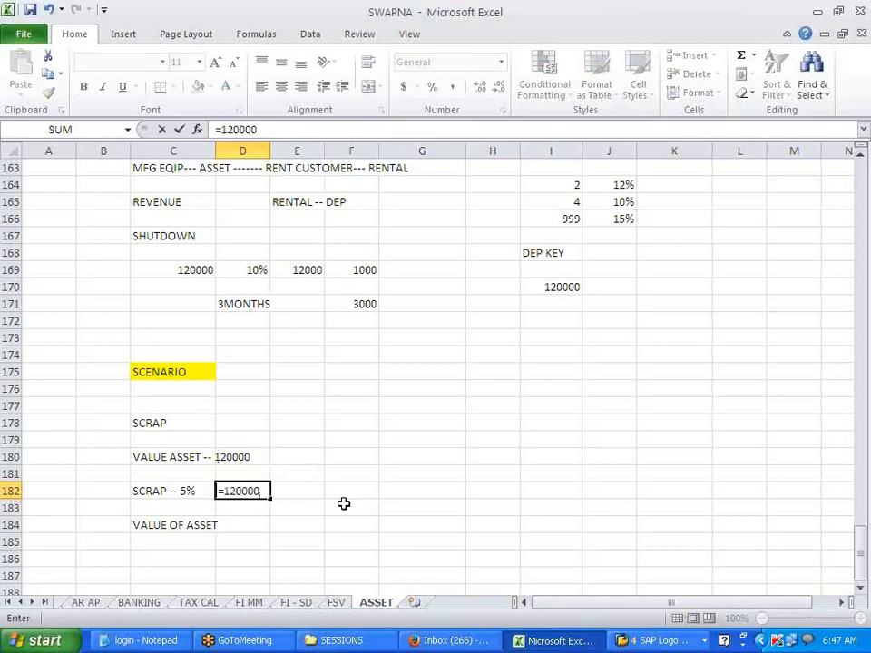
{"action": "type", "text": "*5%"}
{"action": "key", "text": "Return"}
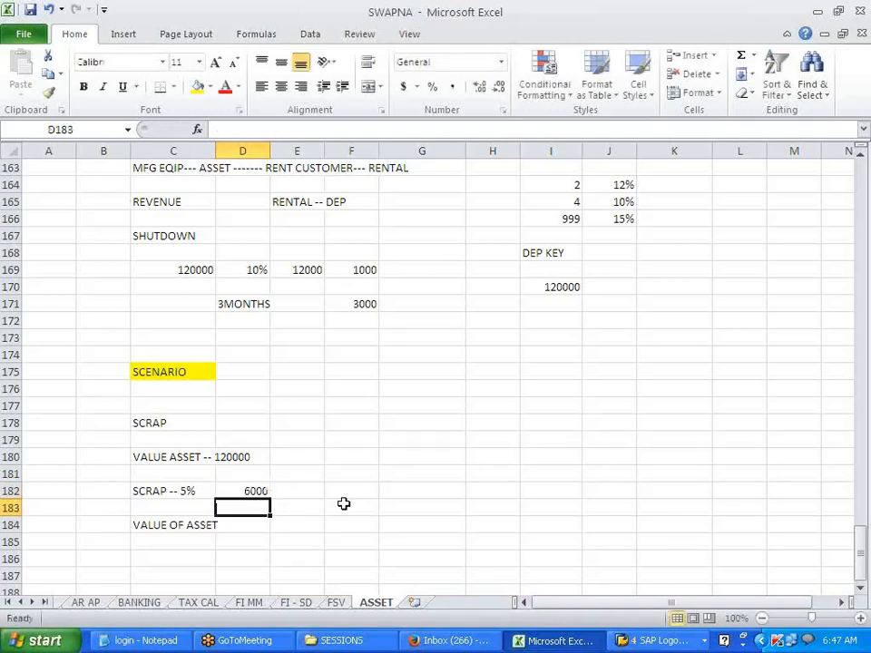
Try to calculate the VALUE OF ASSET in cell D184 with the formula =D180-D182.
{"action": "key", "text": "Return"}
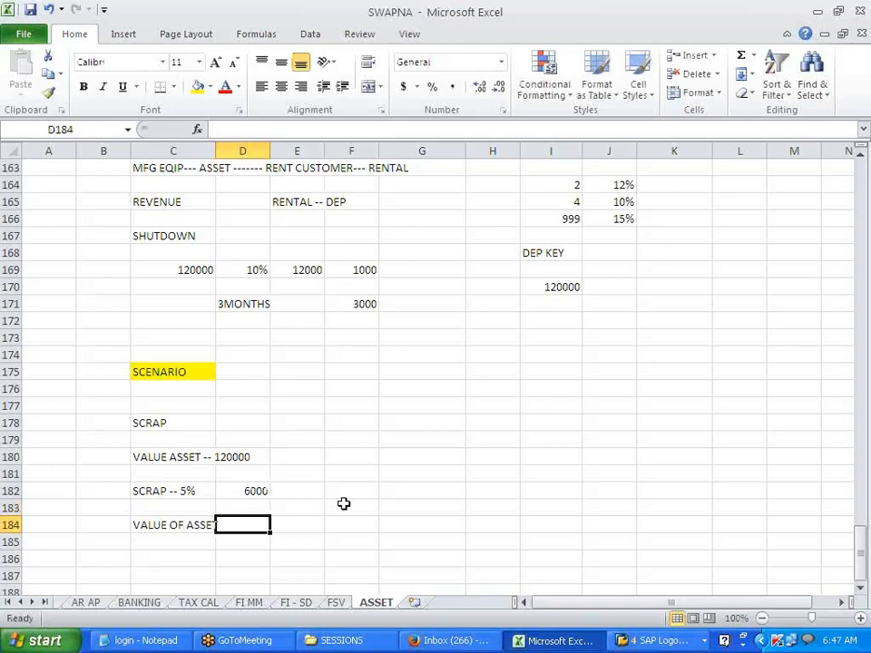
{"action": "type", "text": "="}
{"action": "key", "text": "Up"}
{"action": "key", "text": "Up"}
{"action": "key", "text": "Up"}
{"action": "key", "text": "Up"}
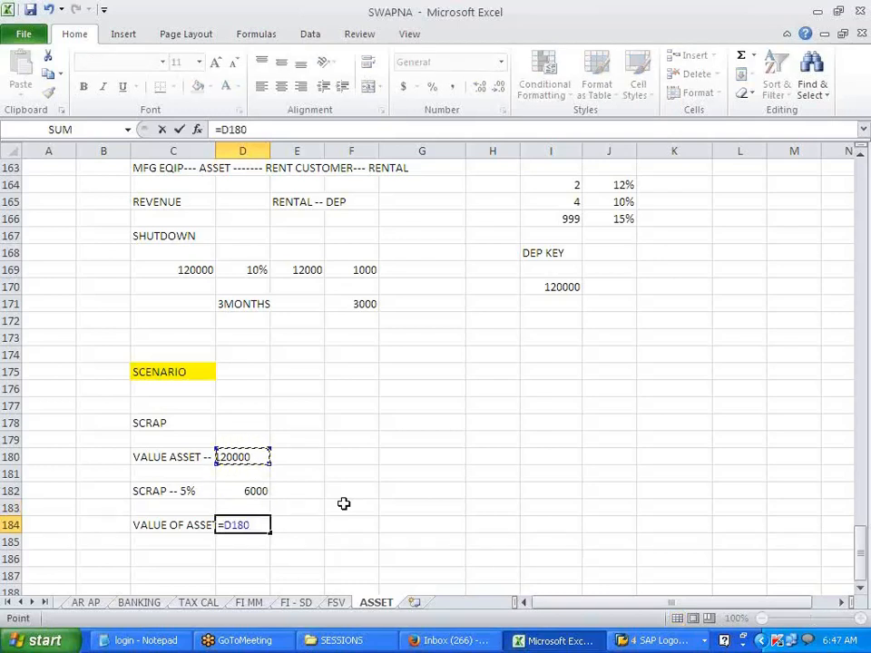
{"action": "type", "text": "-"}
{"action": "key", "text": "Up"}
{"action": "key", "text": "Up"}
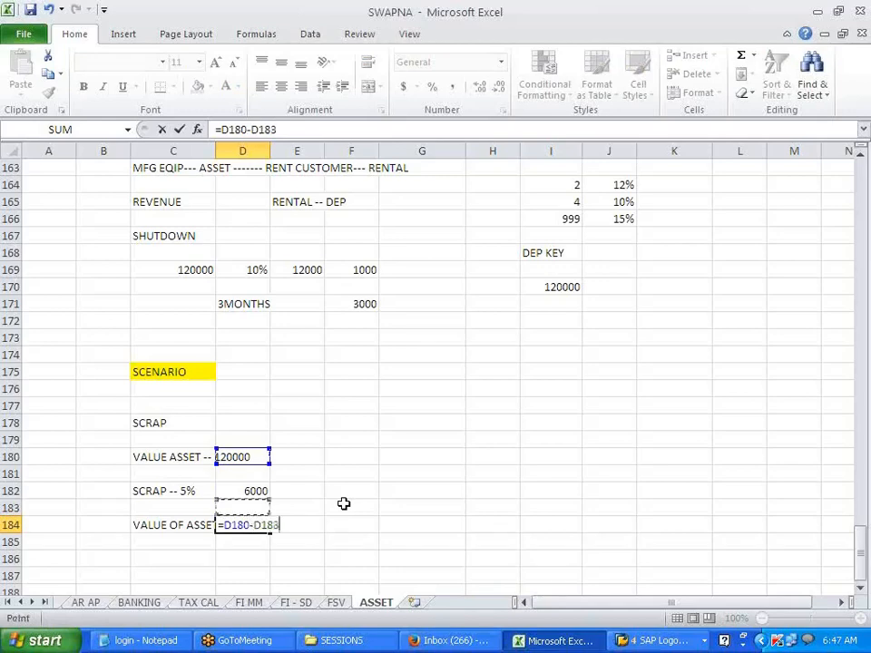
{"action": "key", "text": "Return"}
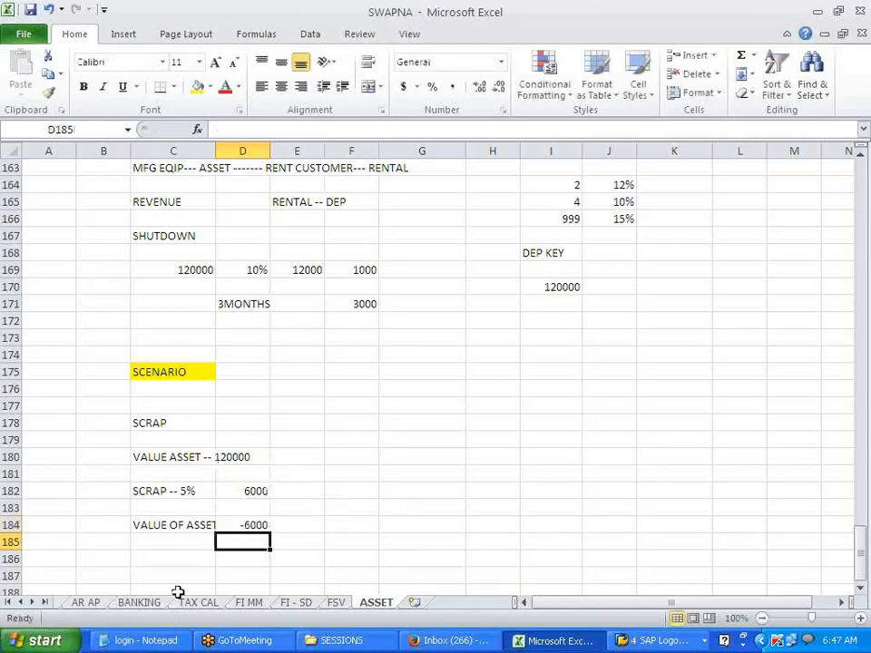
Replace the formula beside the VALUE OF ASSET label in cell D184 with the value 114000.
{"action": "left_click", "coordinate": [239, 525]}
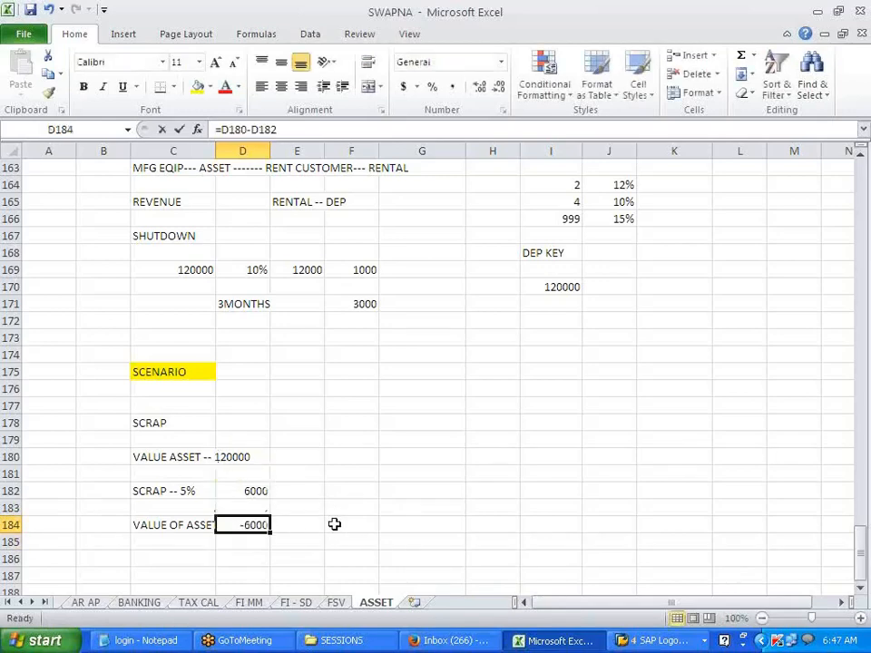
{"action": "key", "text": "BackSpace"}
{"action": "type", "text": "114000"}
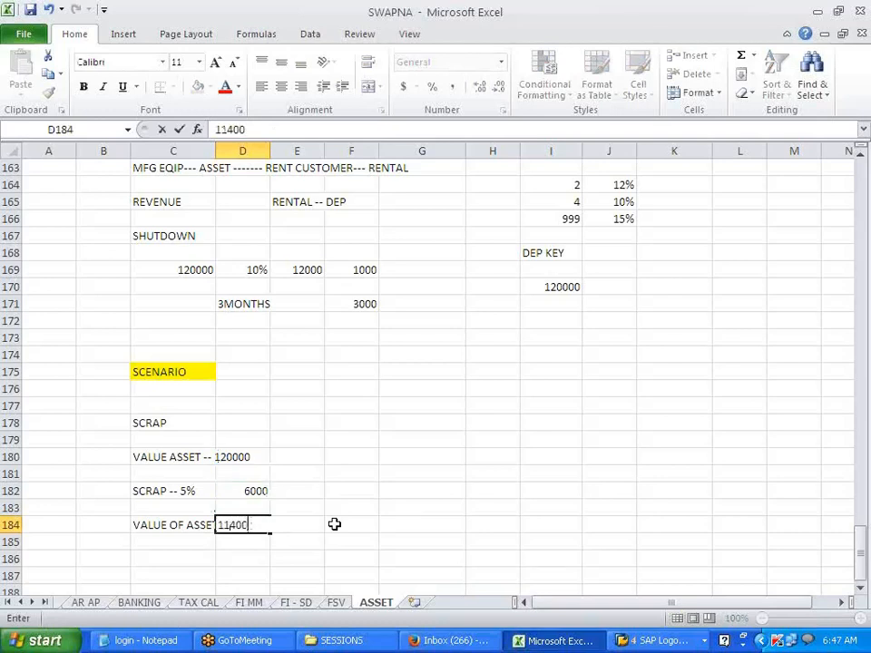
{"action": "key", "text": "Return"}
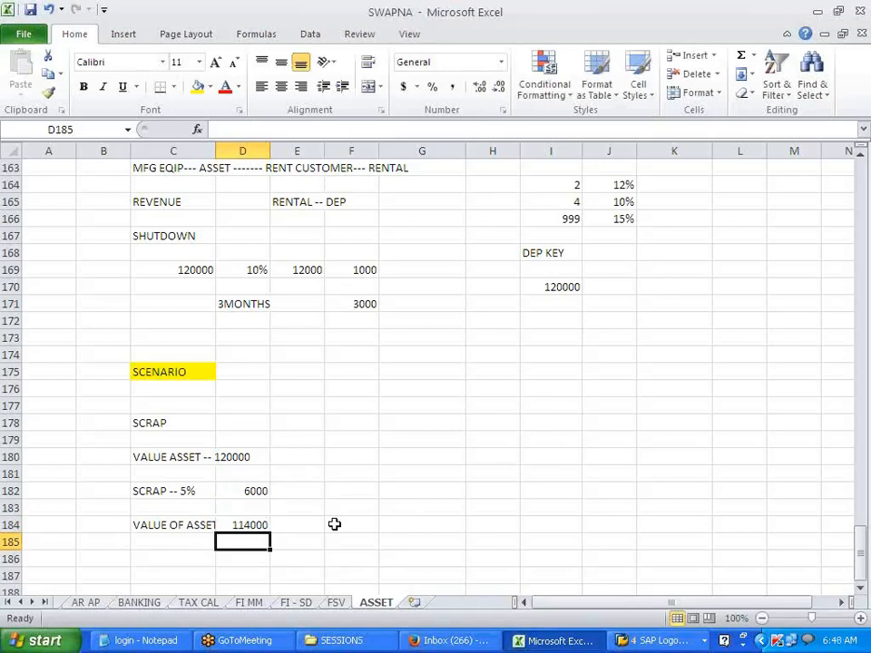
{"action": "key", "text": "Up"}
{"action": "key", "text": "Up"}
{"action": "key", "text": "Up"}
{"action": "key", "text": "Up"}
{"action": "key", "text": "Up"}
{"action": "key", "text": "Down"}
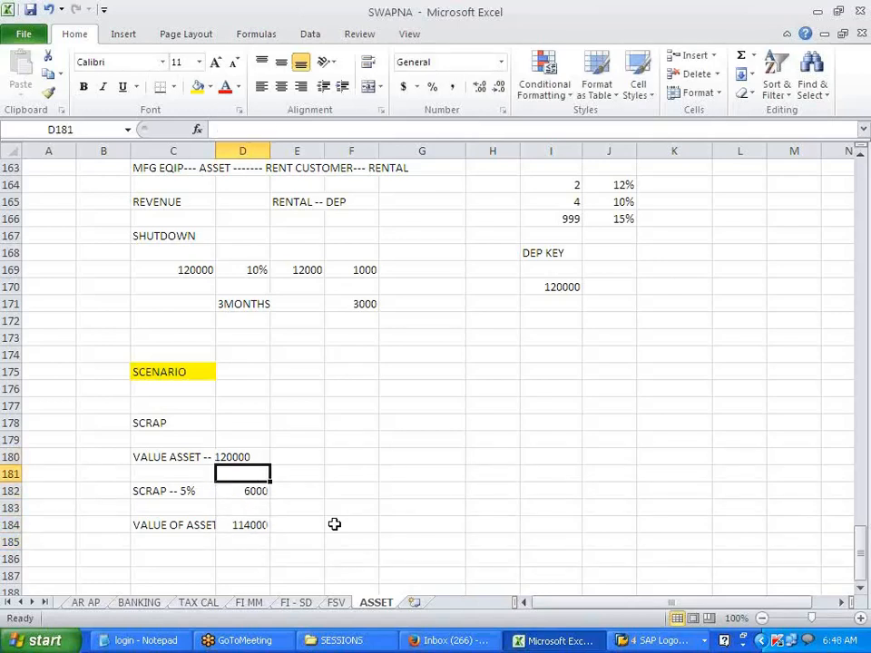
{"action": "key", "text": "Down"}
{"action": "key", "text": "Down"}
{"action": "key", "text": "Down"}
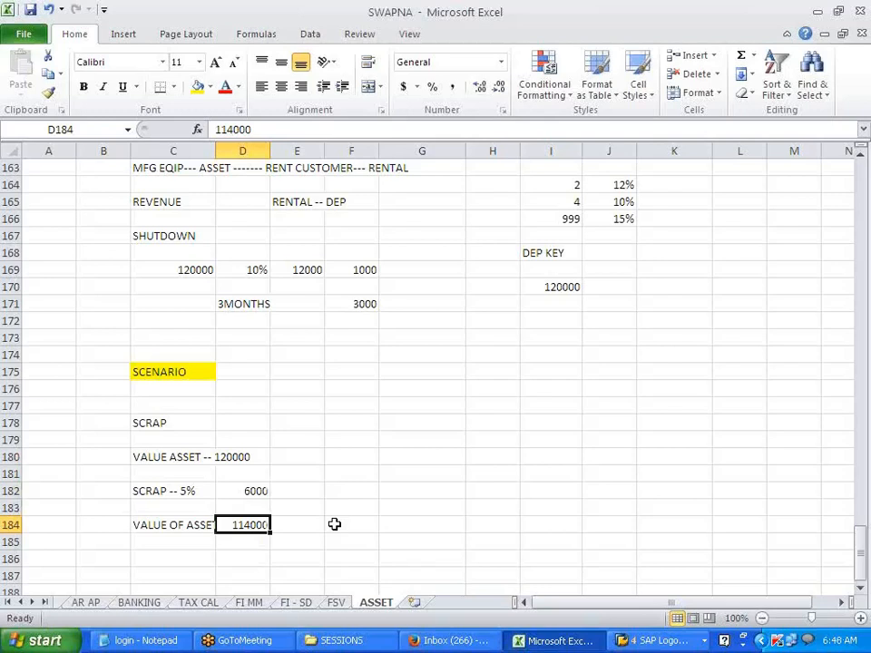
Widen column C so the VALUE OF ASSET label fits, and enter CUTTOFF VALUE KEY in cell C186.
{"action": "key", "text": "Right"}
{"action": "key", "text": "Down"}
{"action": "key", "text": "Down"}
{"action": "key", "text": "Left"}
{"action": "key", "text": "Left"}
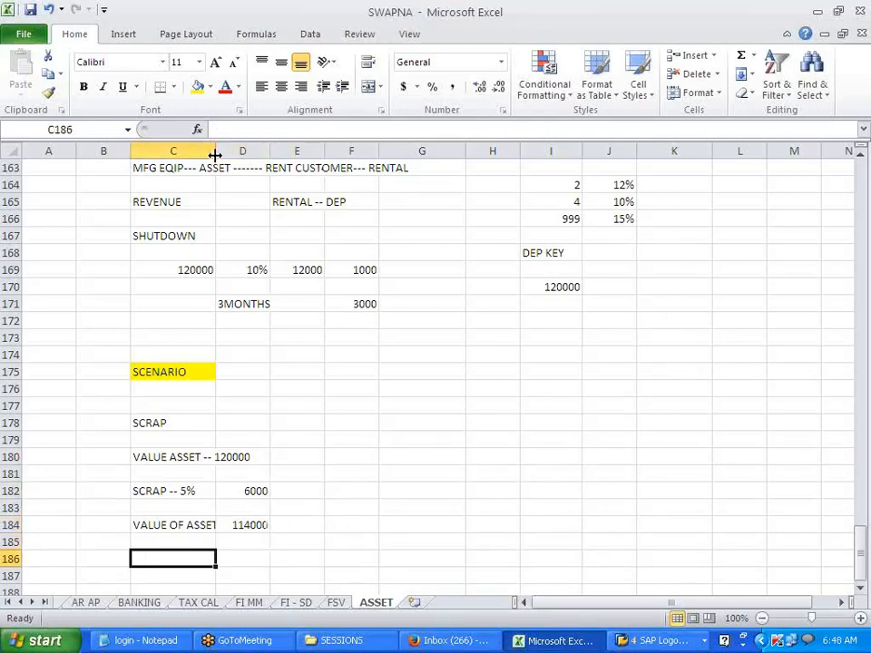
{"action": "left_click_drag", "start_coordinate": [215, 155], "coordinate": [237, 155]}
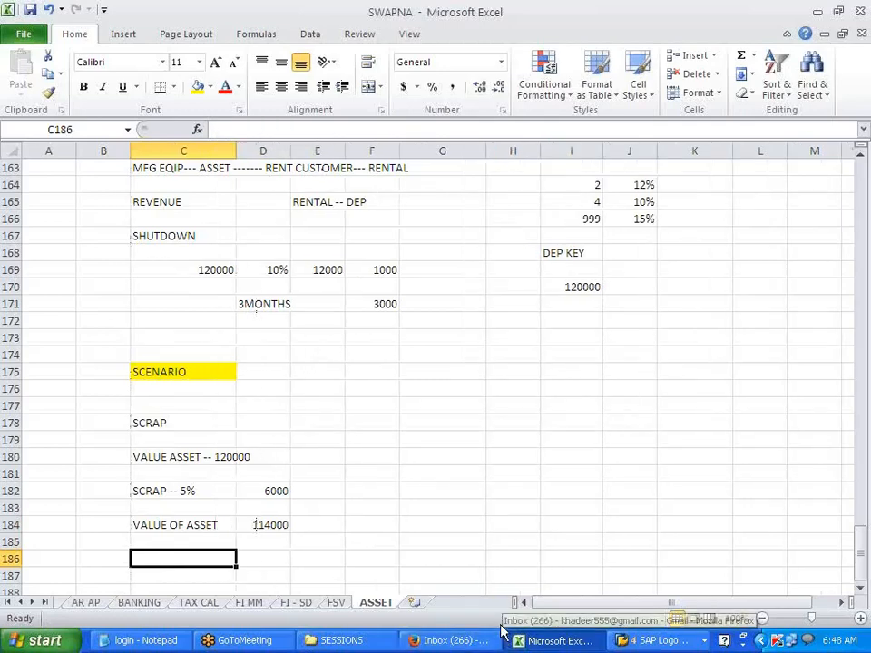
{"action": "type", "text": "CUTTOF"}
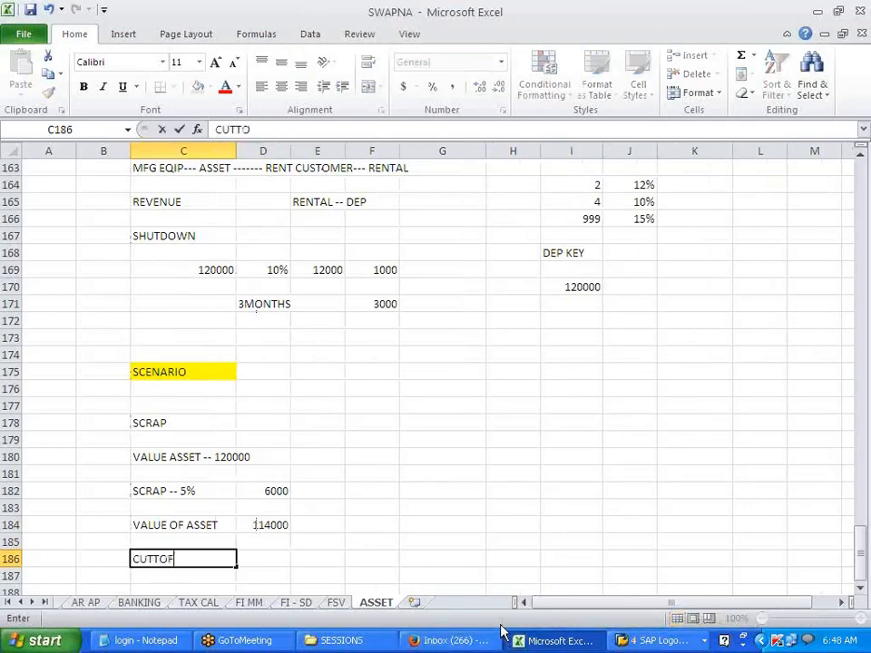
{"action": "type", "text": "F VALUE KEY"}
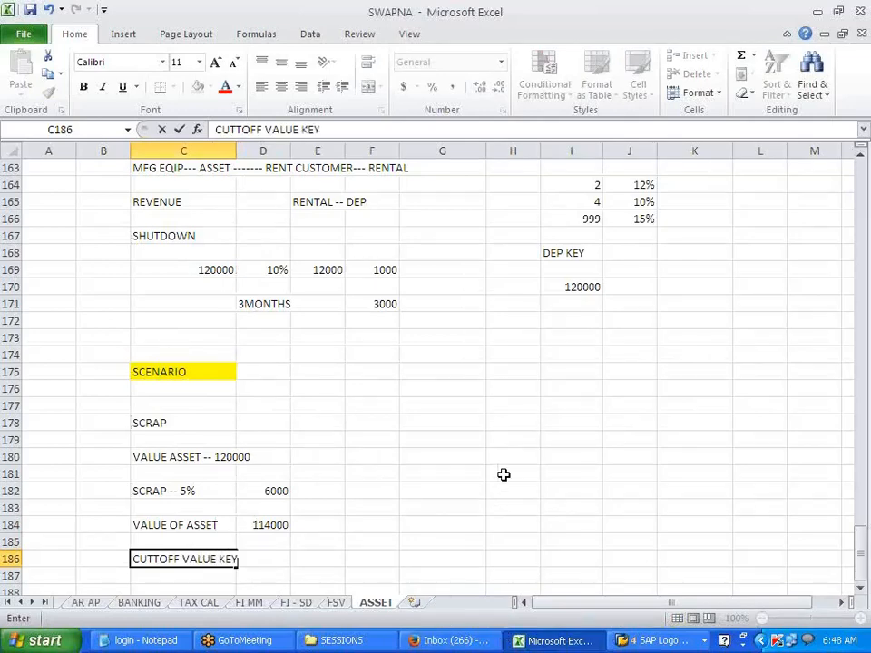
{"action": "left_click", "coordinate": [503, 474]}
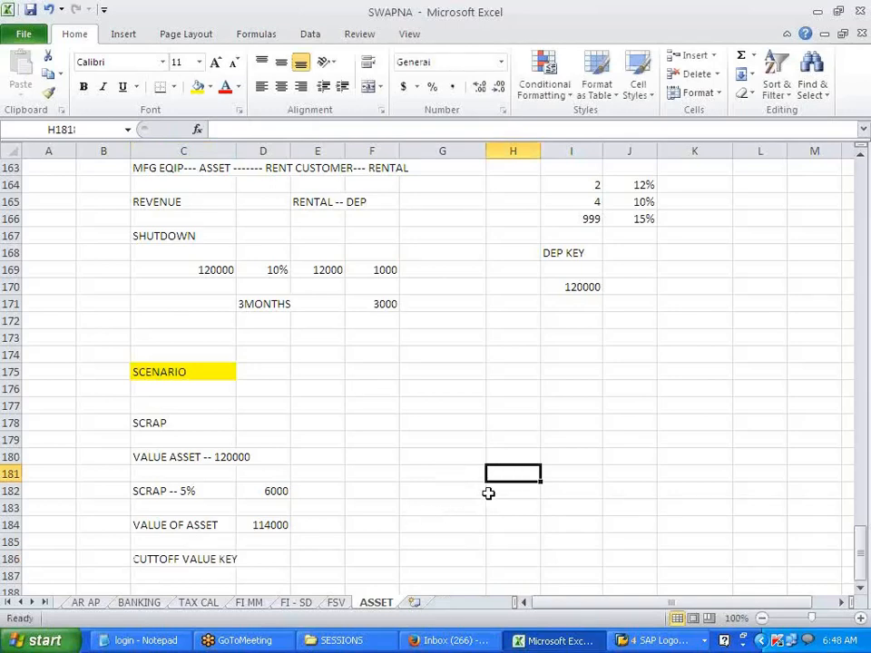
Leave the Change Asset screen in SAP and switch to the Display IMG session.
{"action": "key", "text": "alt+Tab"}
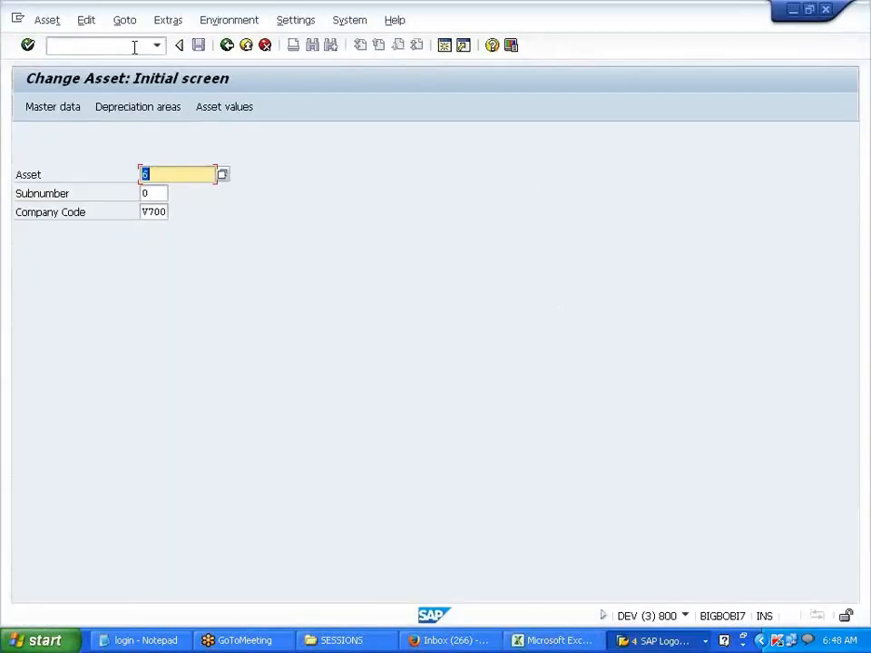
{"action": "left_click", "coordinate": [226, 44]}
{"action": "key", "text": "alt+Tab"}
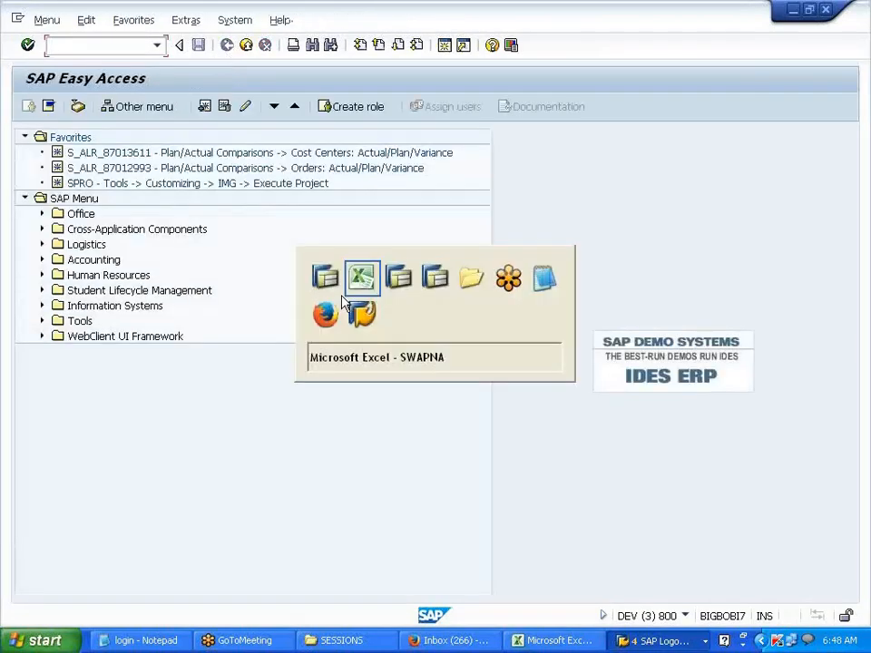
{"action": "scroll", "coordinate": [397, 509], "scroll_direction": "down", "scroll_amount": 2}
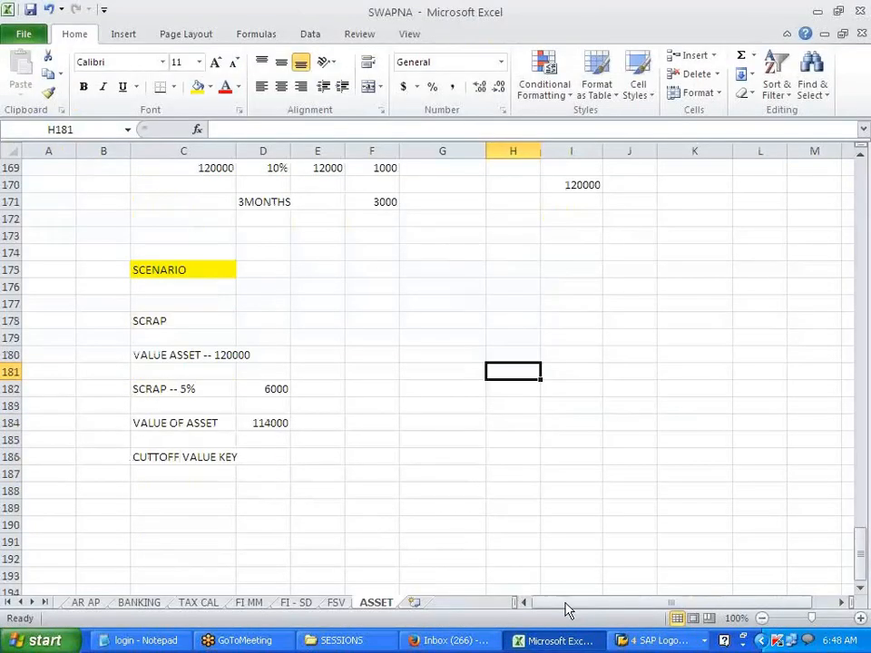
{"action": "left_click", "coordinate": [660, 640]}
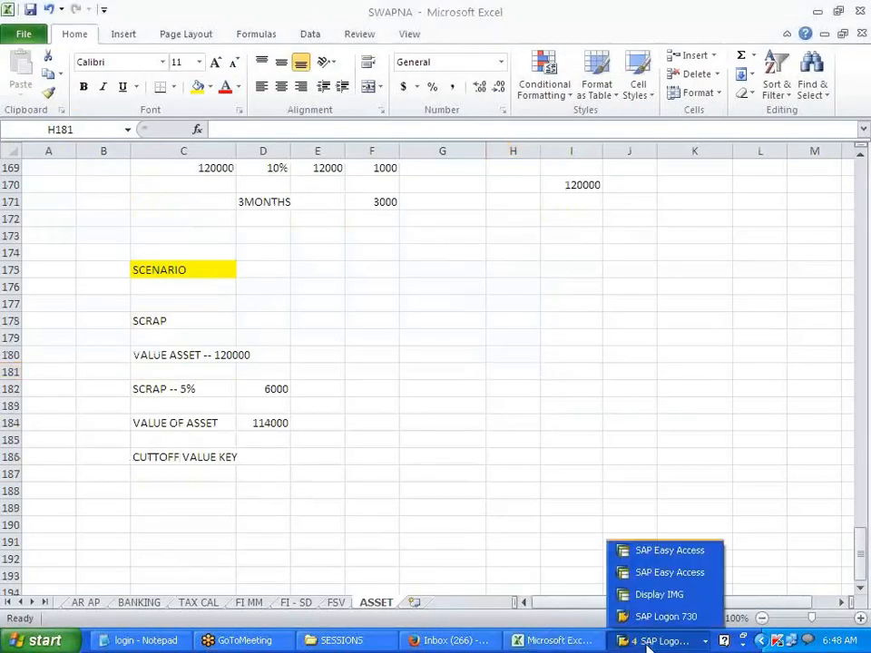
{"action": "left_click", "coordinate": [660, 594]}
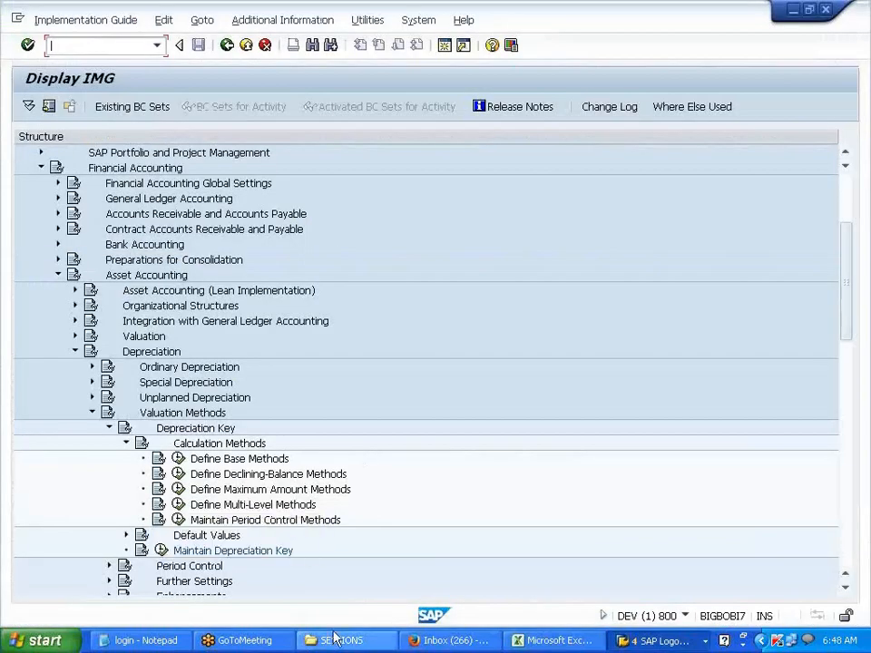
Look through the Valuation Methods nodes under Asset Accounting depreciation and expand Further Settings.
{"action": "left_click", "coordinate": [291, 523]}
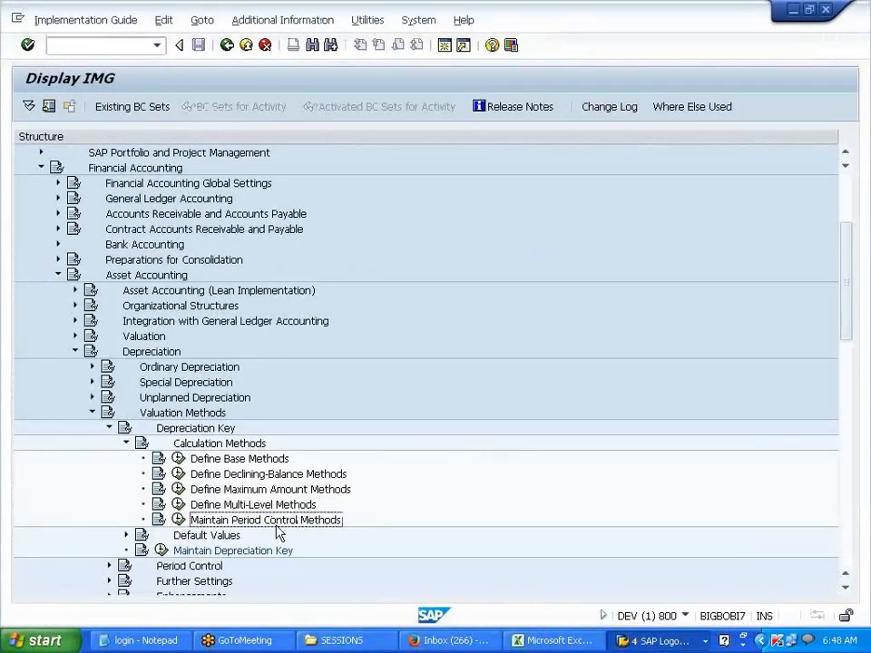
{"action": "left_click", "coordinate": [126, 536]}
{"action": "left_click", "coordinate": [126, 536]}
{"action": "left_click", "coordinate": [109, 566]}
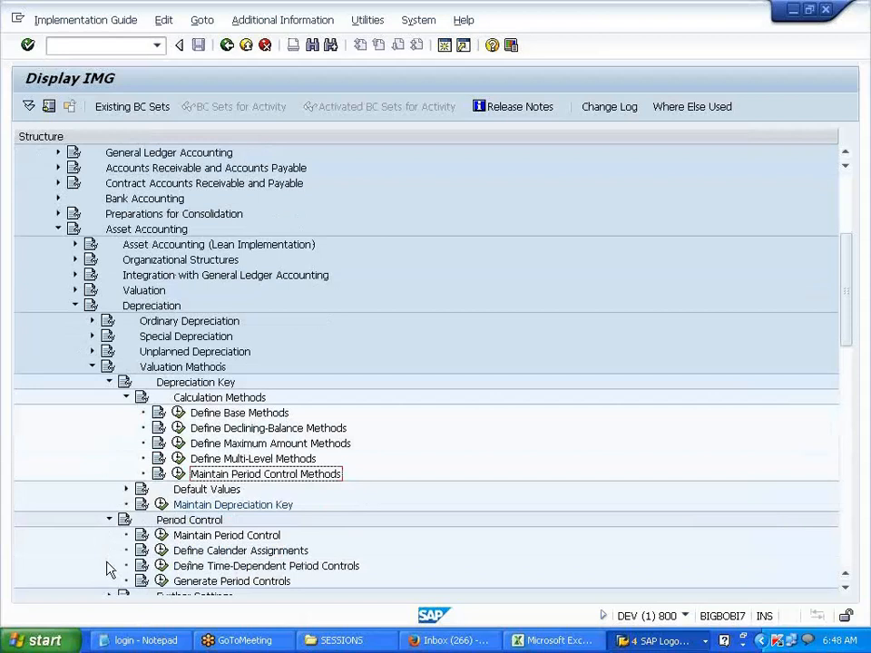
{"action": "left_click", "coordinate": [108, 521]}
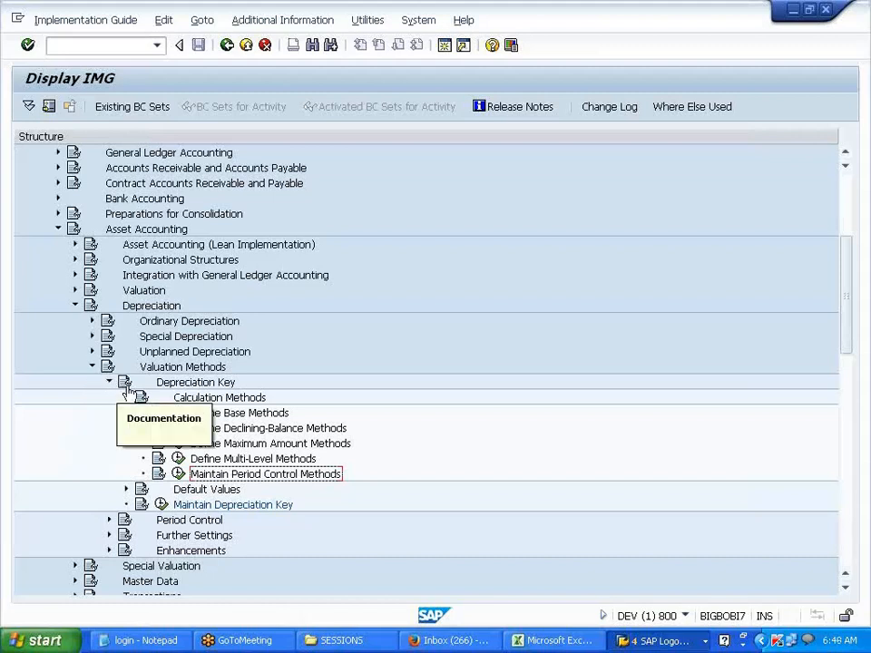
{"action": "left_click", "coordinate": [234, 413]}
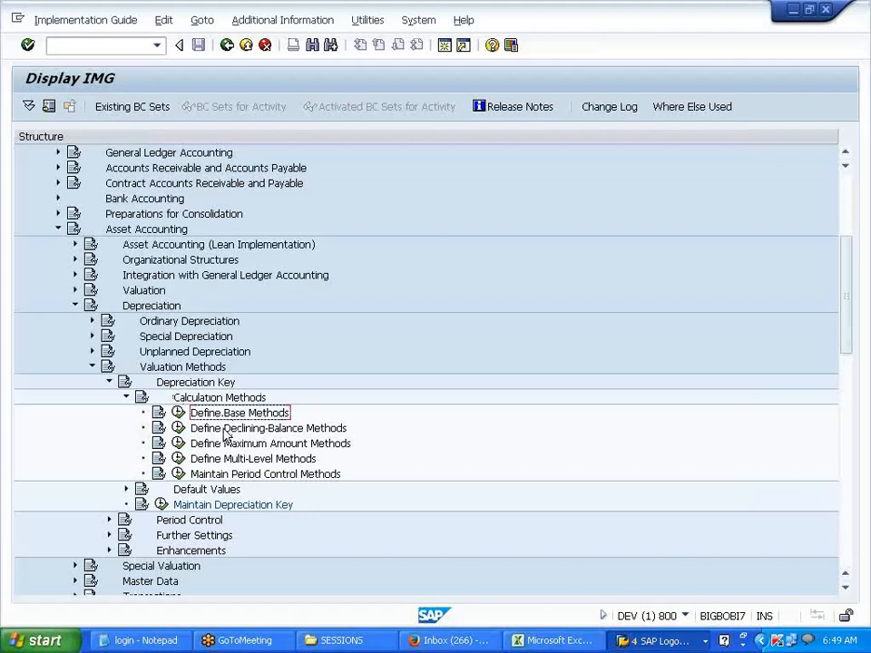
{"action": "left_click", "coordinate": [168, 521]}
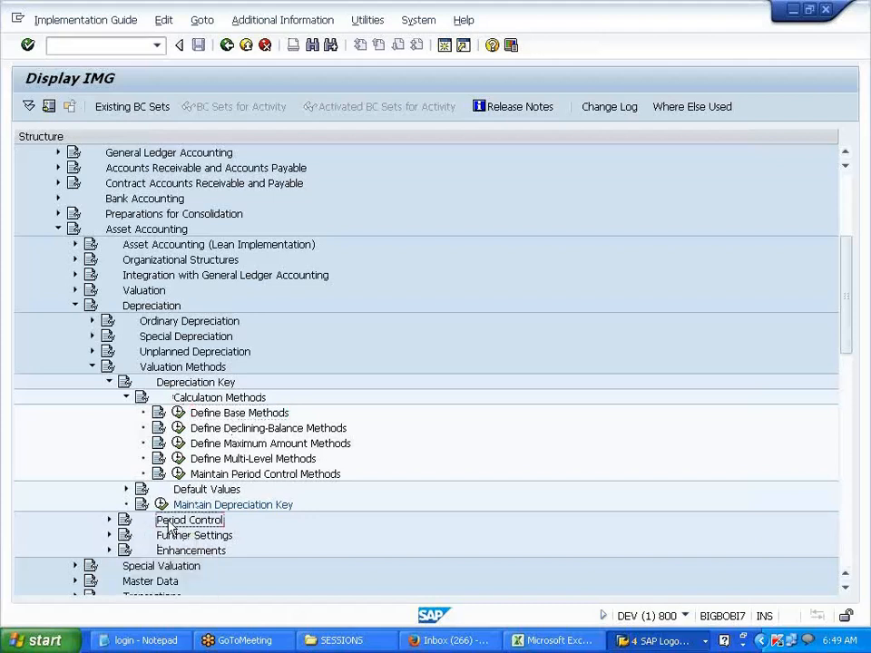
{"action": "left_click", "coordinate": [110, 520]}
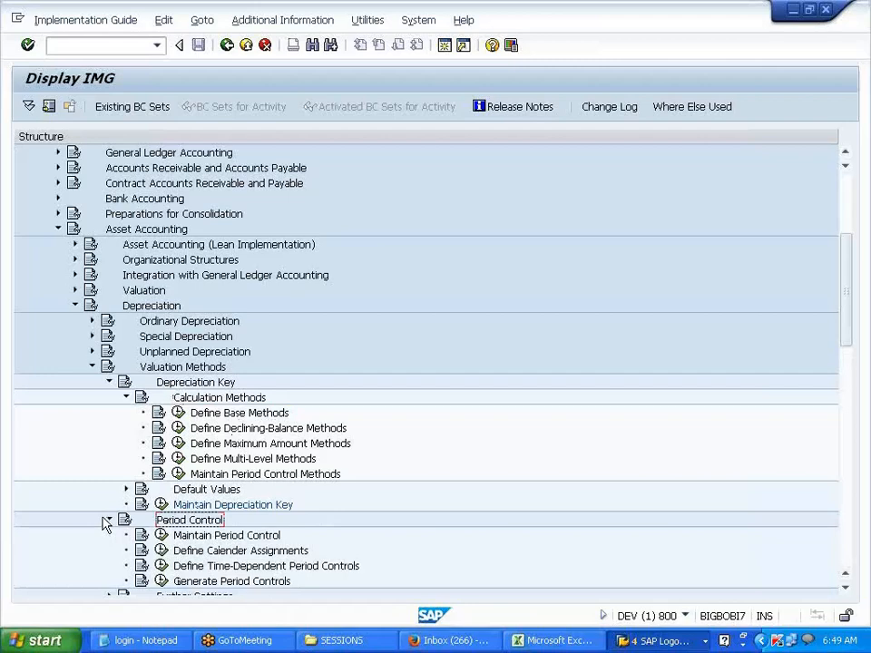
{"action": "left_click", "coordinate": [107, 521]}
{"action": "left_click", "coordinate": [105, 537]}
Copy the activity name Define the Cutoff Value Key from the IMG into cell C188 of the Excel ASSET sheet.
{"action": "left_click", "coordinate": [204, 552]}
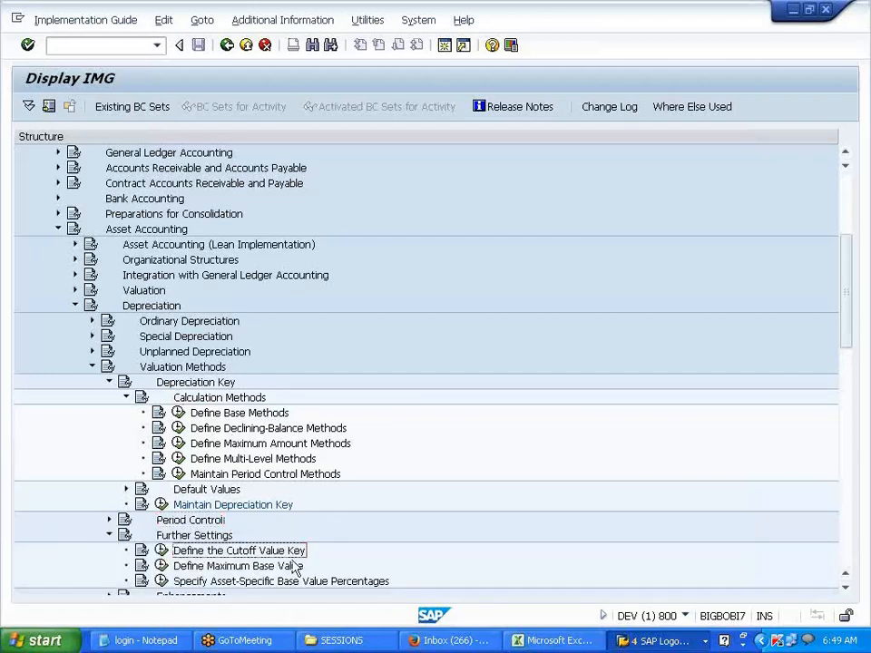
{"action": "key", "text": "alt+Tab"}
{"action": "left_click", "coordinate": [156, 491]}
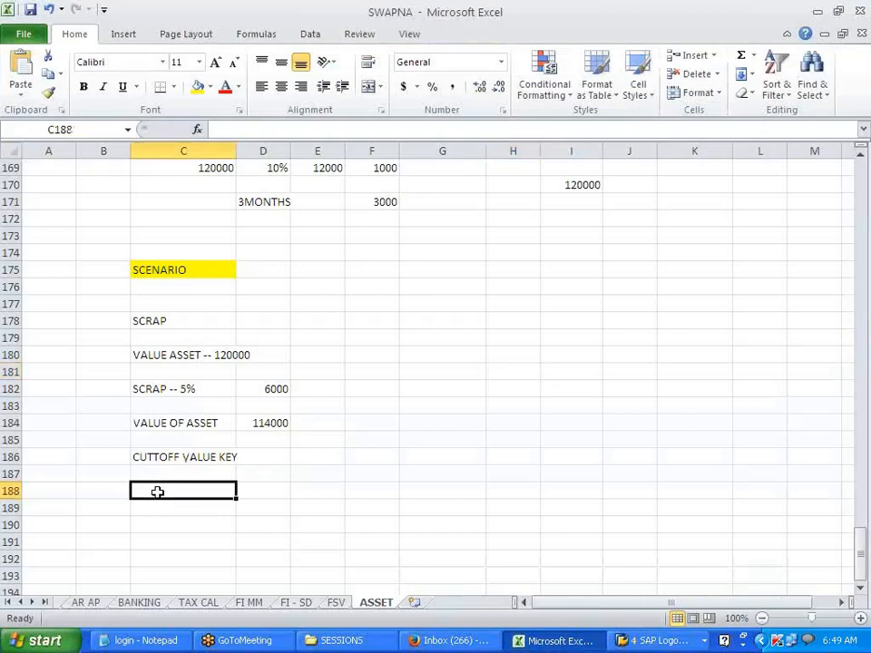
{"action": "type", "text": "Define the Cutoff Value Key"}
{"action": "left_click", "coordinate": [238, 542]}
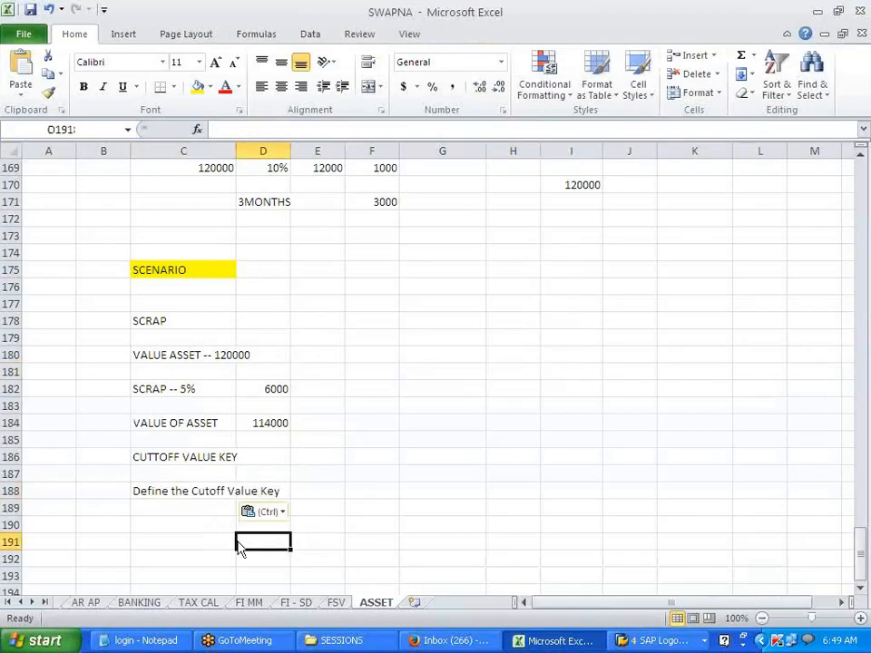
In the SAP IMG, create cutoff value key V70 with scrap value deduction from the base value, calculated from the asset's ordinary depreciation start date.
{"action": "key", "text": "alt+Tab"}
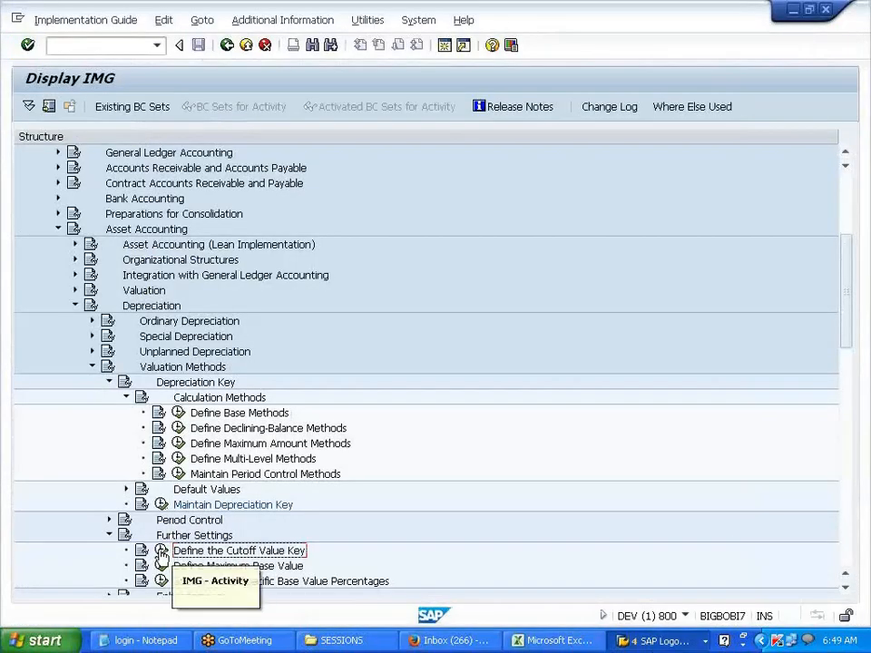
{"action": "left_click", "coordinate": [163, 550]}
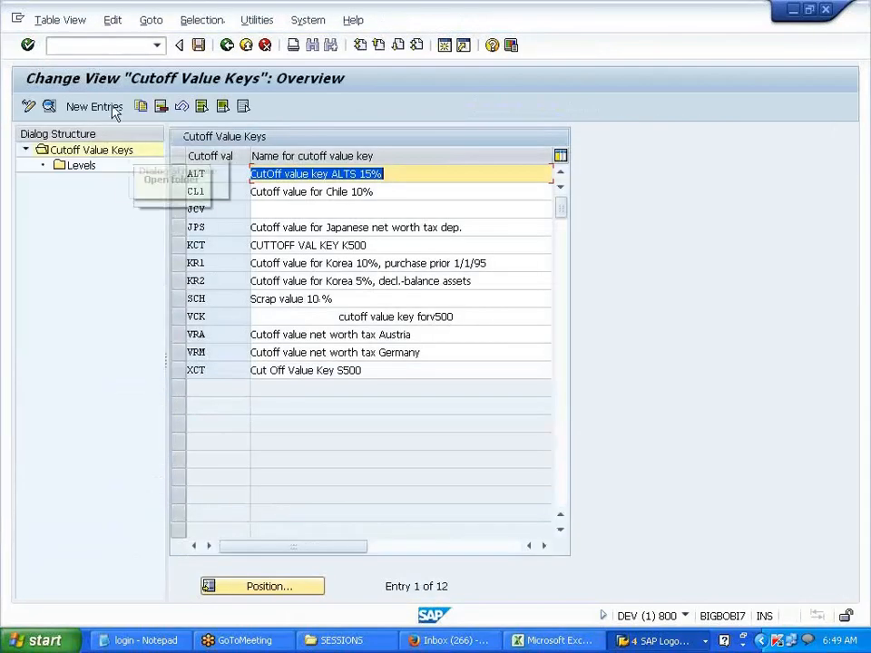
{"action": "left_click", "coordinate": [112, 107]}
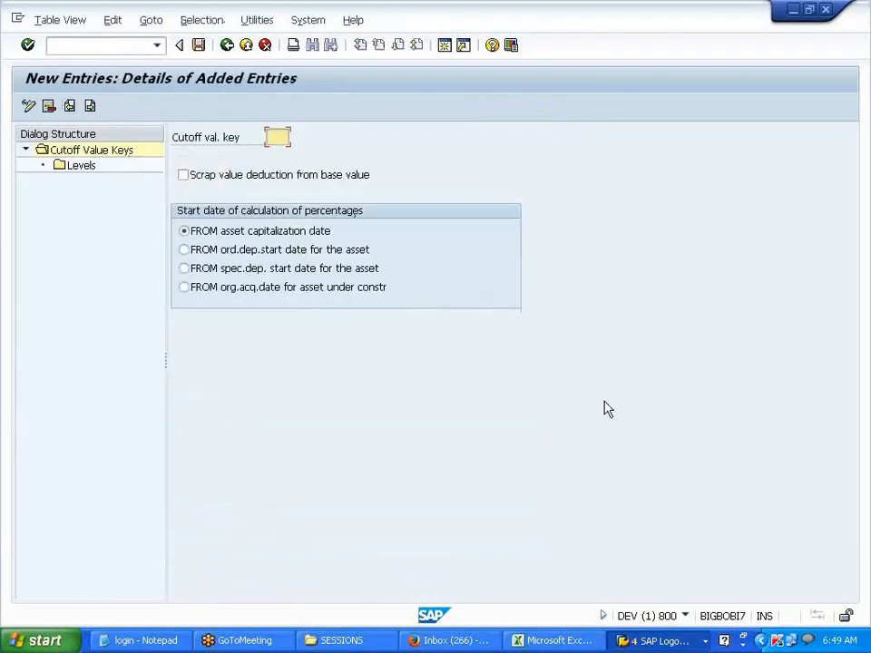
{"action": "type", "text": "V70"}
{"action": "left_click", "coordinate": [187, 250]}
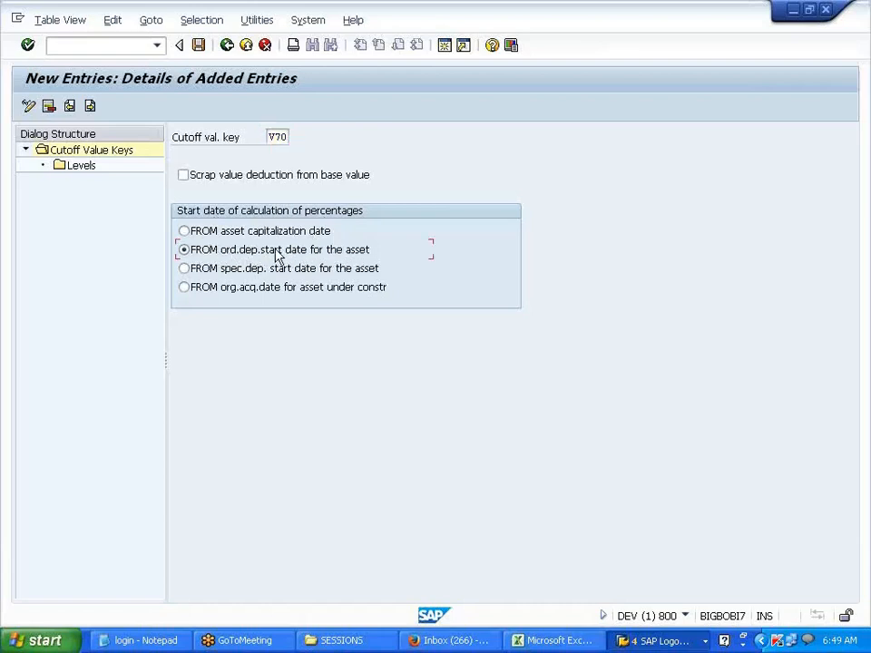
{"action": "left_click", "coordinate": [184, 175]}
Add a level to cutoff value key V70 valid to 9999, to year 9999, for 999 years, with a cutoff percentage of 5.
{"action": "left_click", "coordinate": [90, 167]}
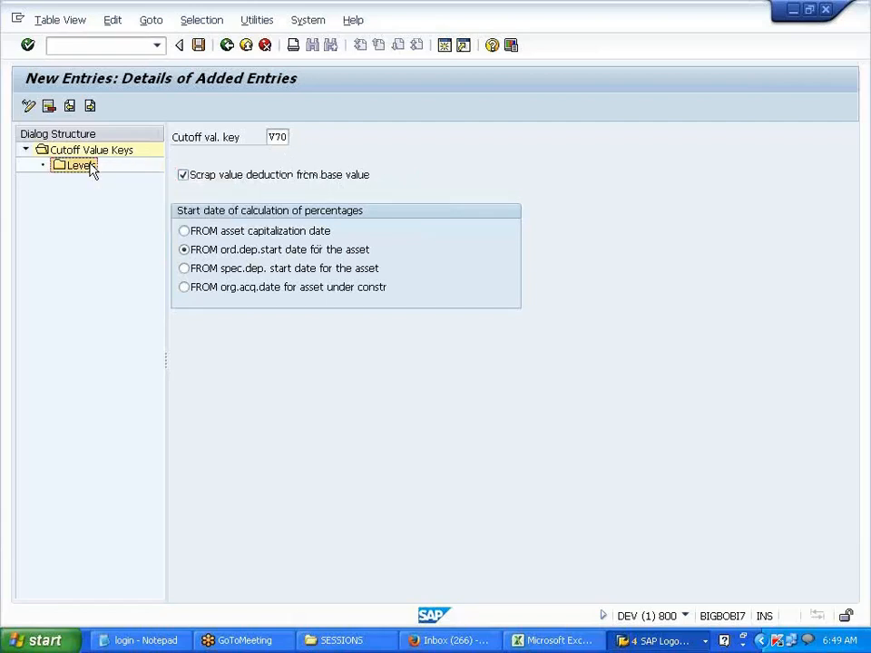
{"action": "double_click", "coordinate": [89, 167]}
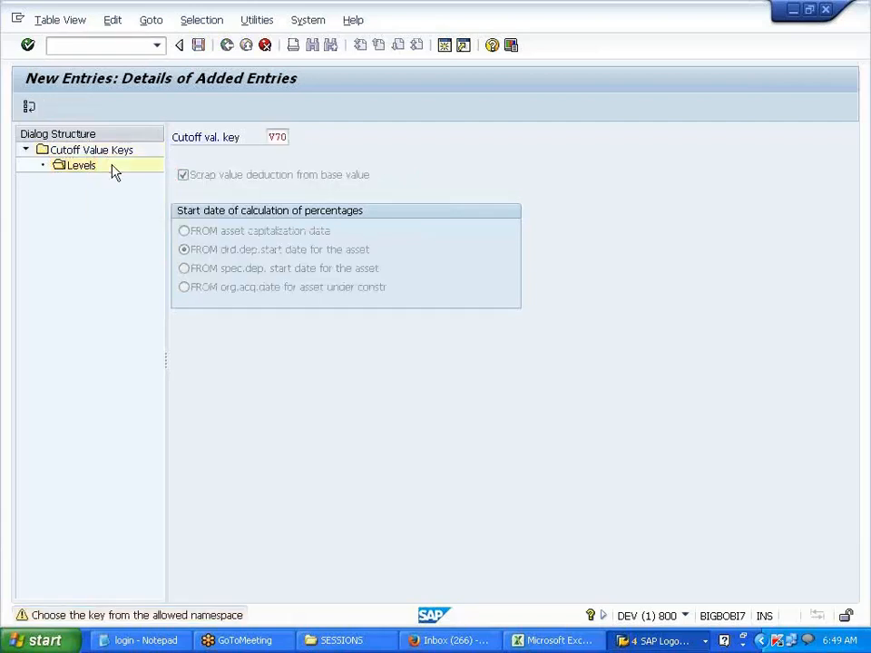
{"action": "left_click", "coordinate": [84, 107]}
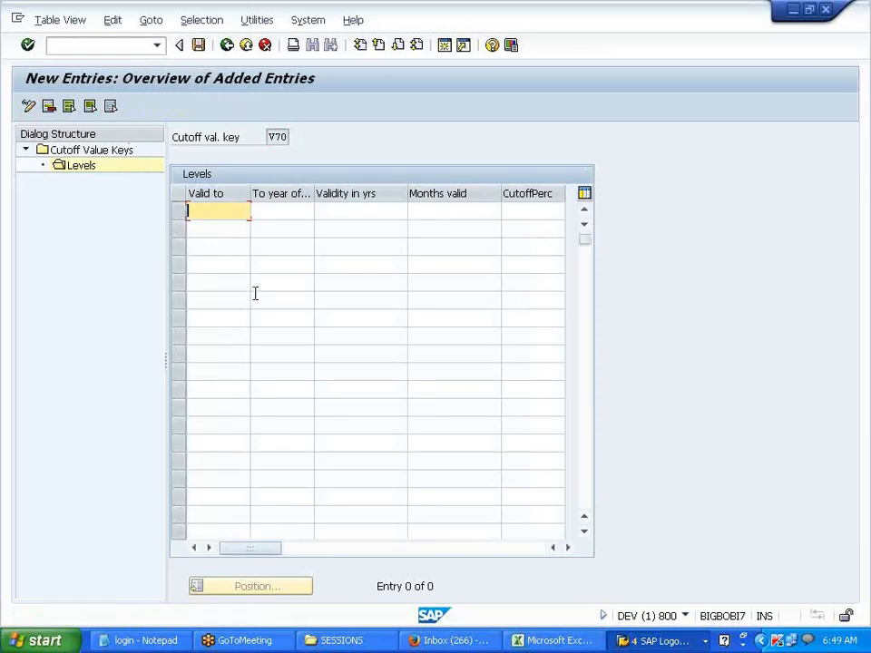
{"action": "type", "text": "9999"}
{"action": "key", "text": "Tab"}
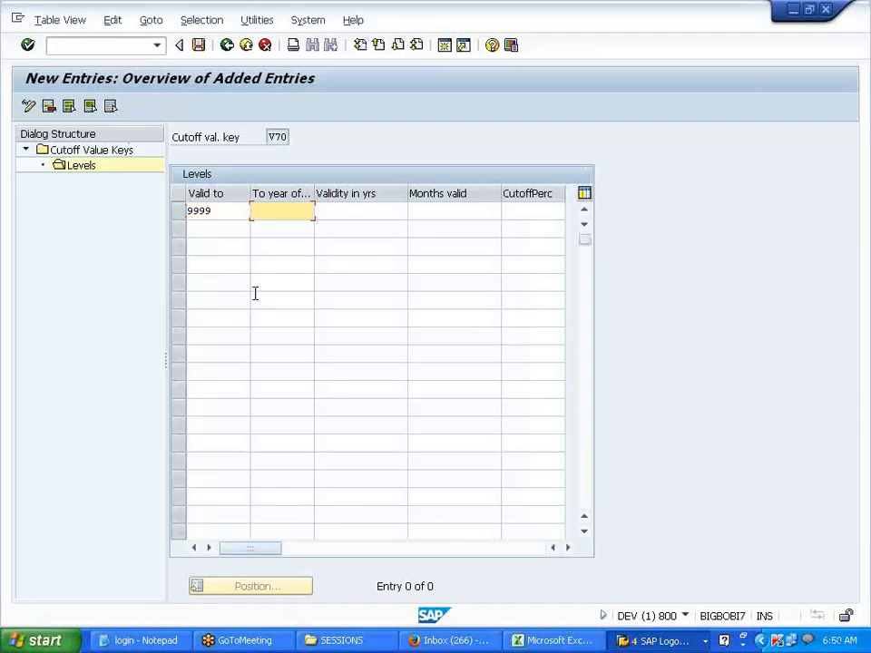
{"action": "type", "text": "9999"}
{"action": "key", "text": "Tab"}
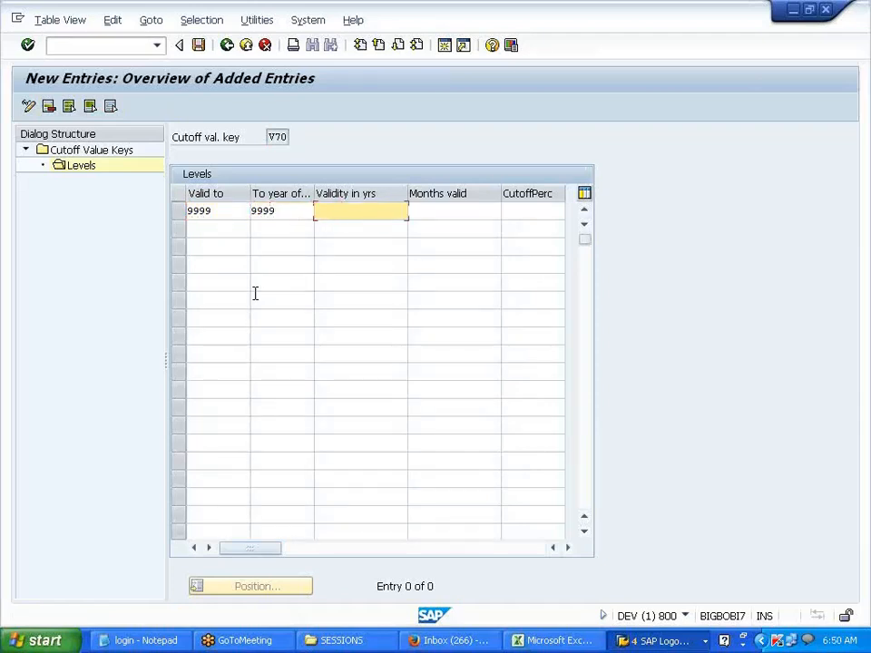
{"action": "type", "text": "999"}
{"action": "key", "text": "Tab"}
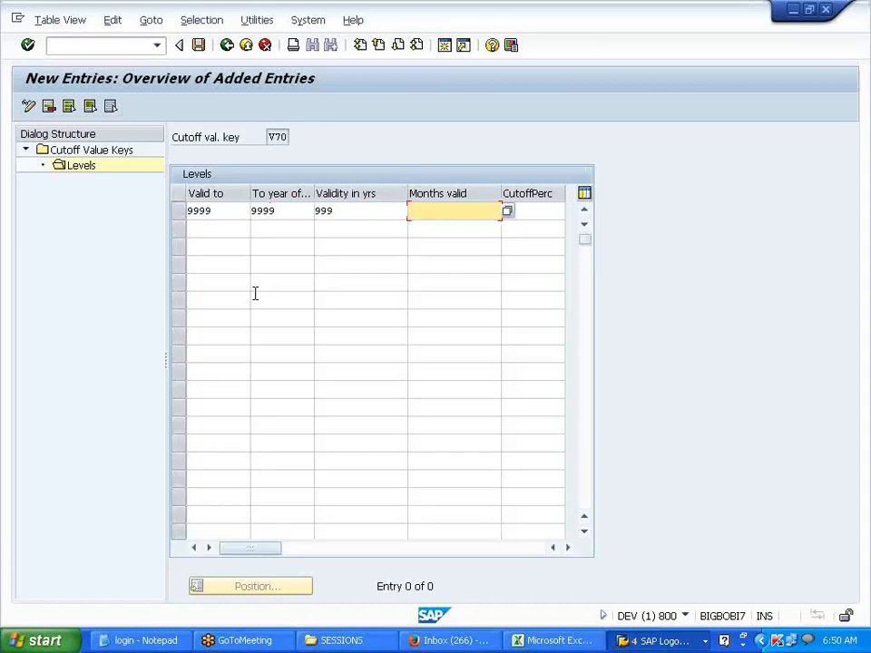
{"action": "key", "text": "Tab"}
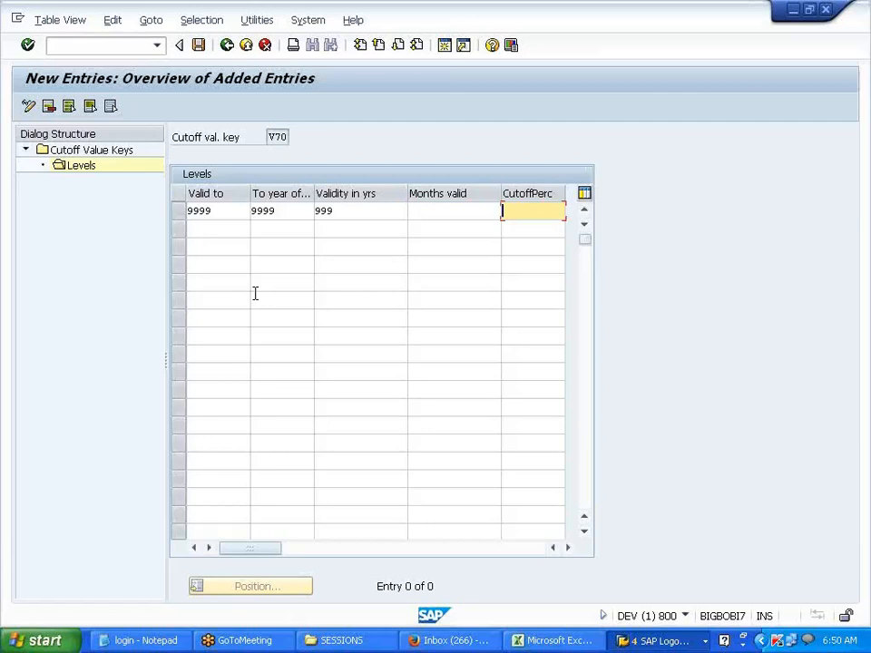
{"action": "type", "text": "5"}
{"action": "key", "text": "Return"}
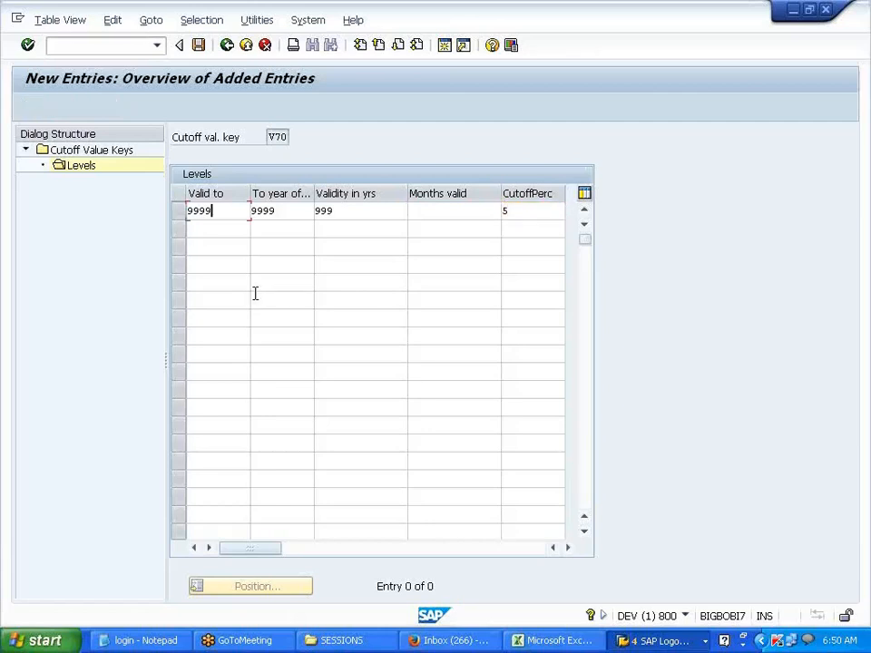
{"action": "key", "text": "Return"}
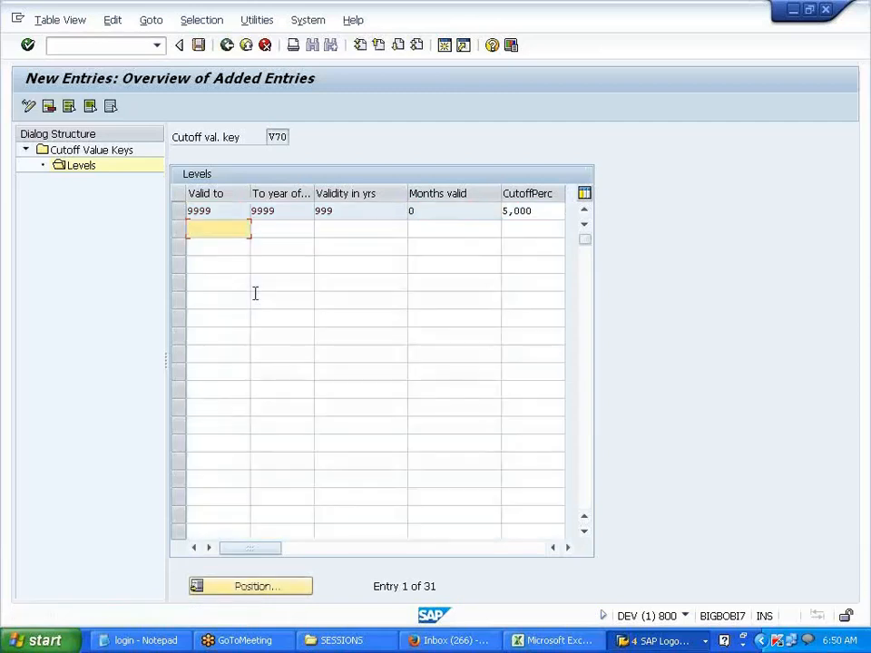
Save cutoff value key V70 to the proposed customizing request and return to the IMG structure.
{"action": "left_click", "coordinate": [198, 45]}
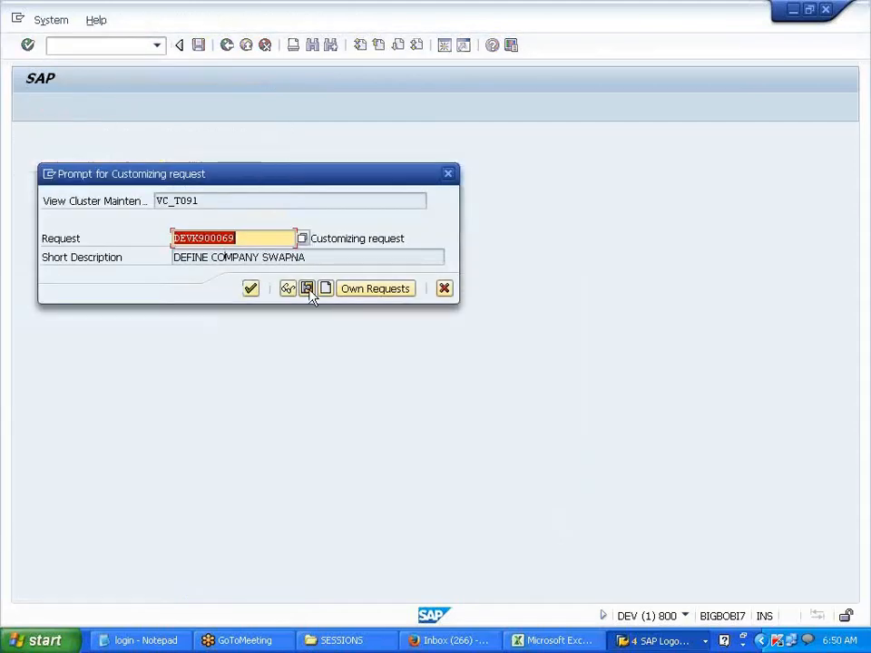
{"action": "left_click", "coordinate": [250, 289]}
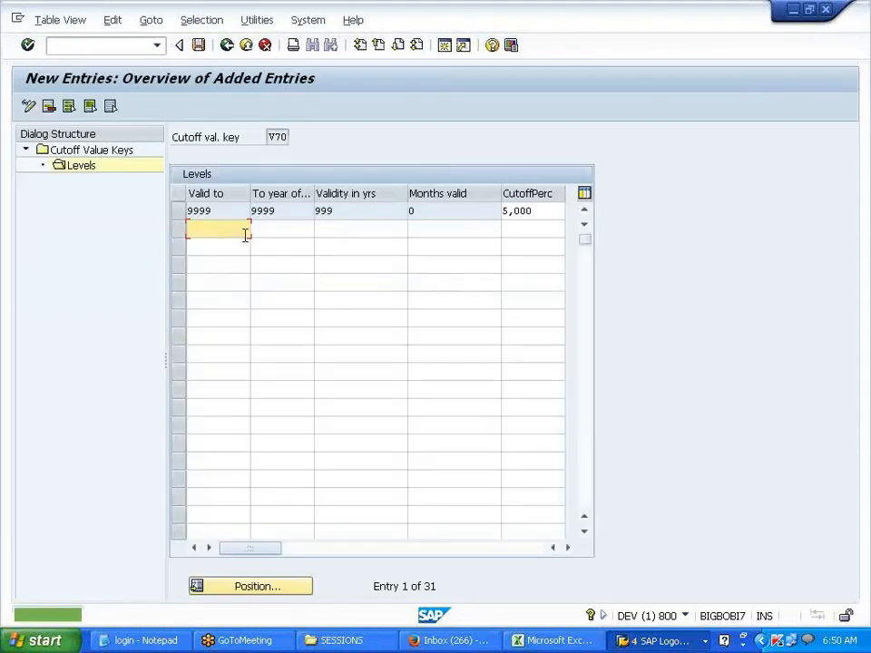
{"action": "left_click", "coordinate": [227, 45]}
{"action": "left_click", "coordinate": [227, 45]}
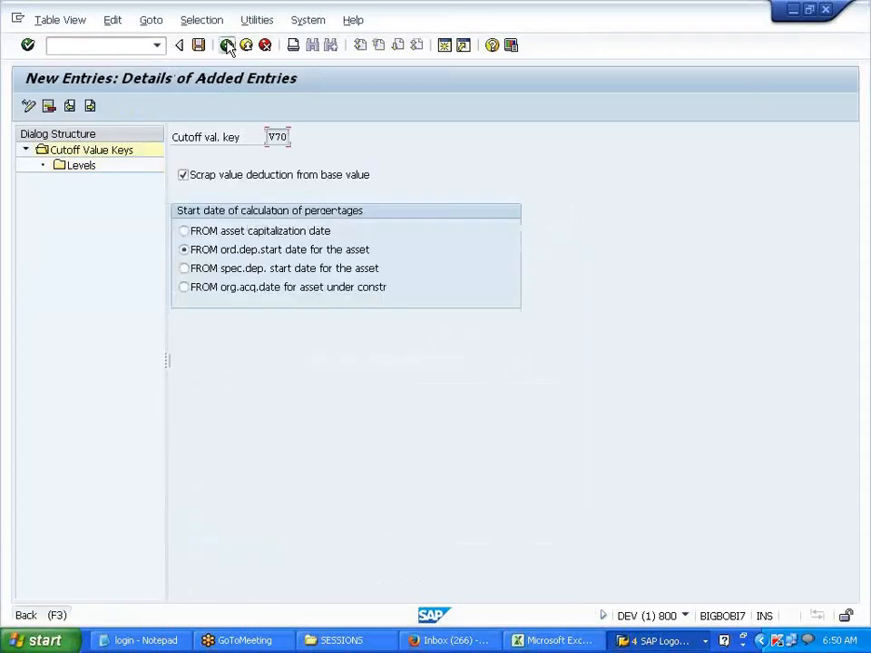
{"action": "left_click", "coordinate": [226, 45]}
{"action": "left_click", "coordinate": [226, 45]}
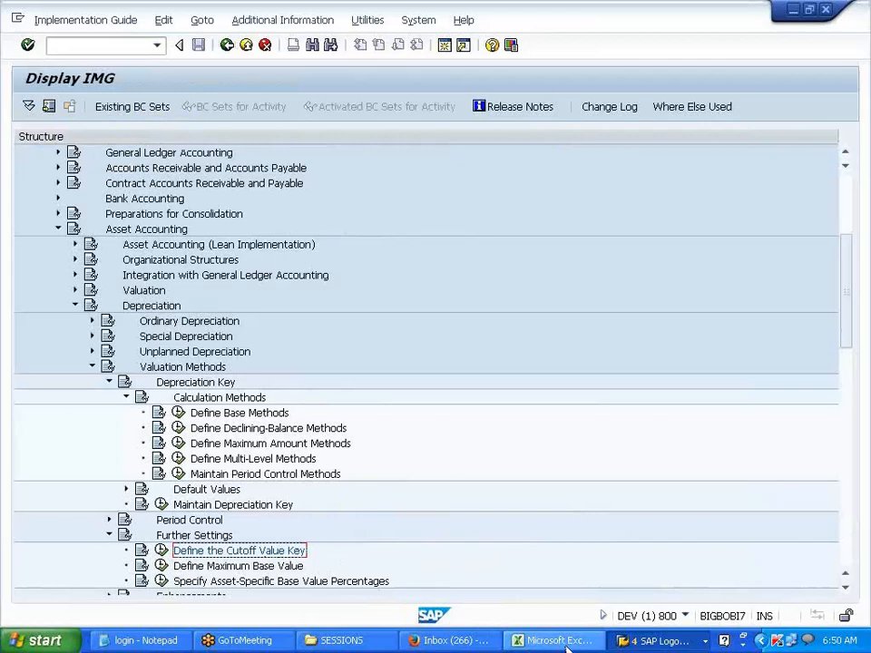
{"action": "left_click", "coordinate": [660, 640]}
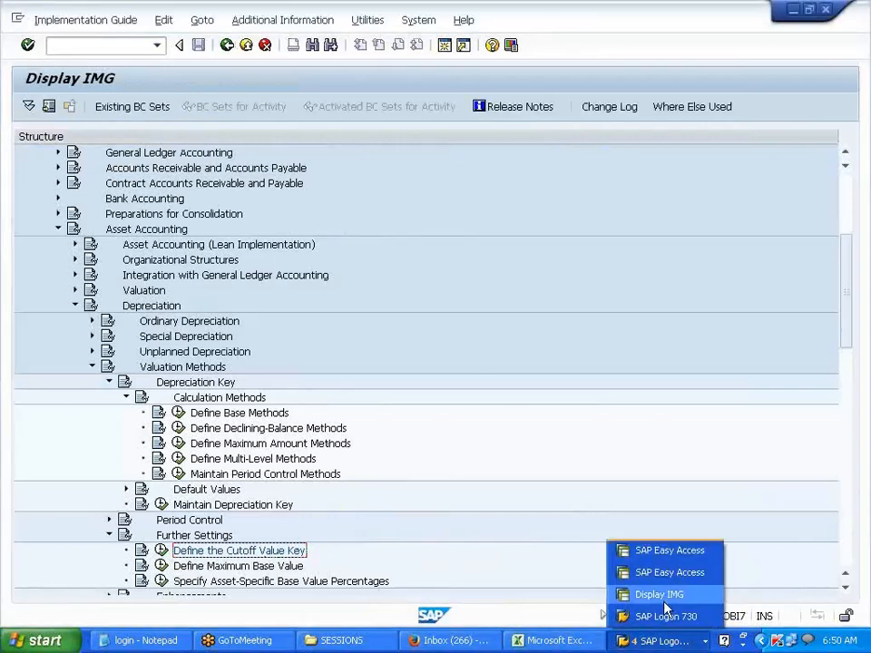
{"action": "left_click", "coordinate": [664, 597]}
{"action": "left_click", "coordinate": [664, 640]}
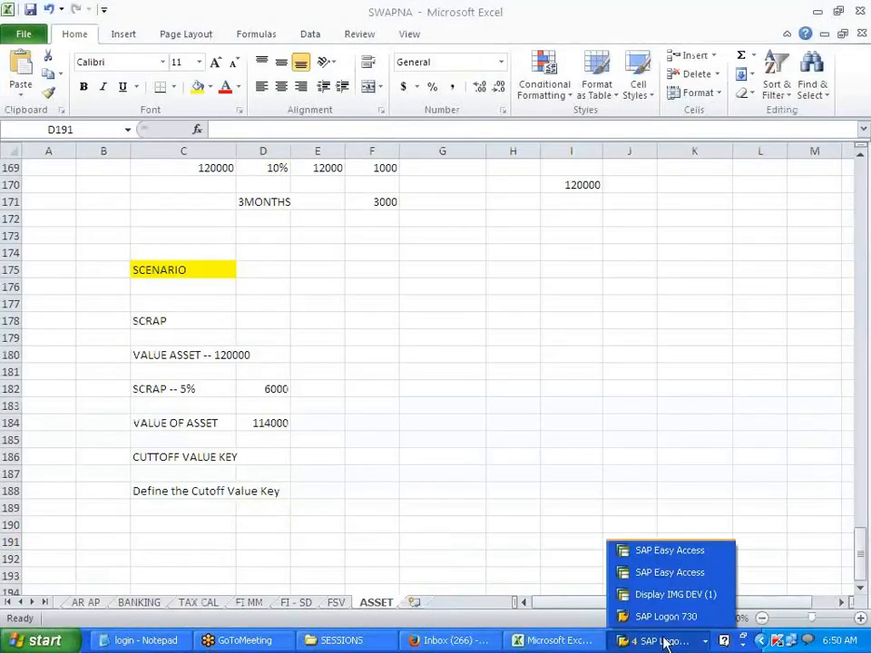
{"action": "left_click", "coordinate": [663, 603]}
{"action": "key", "text": "alt+Tab"}
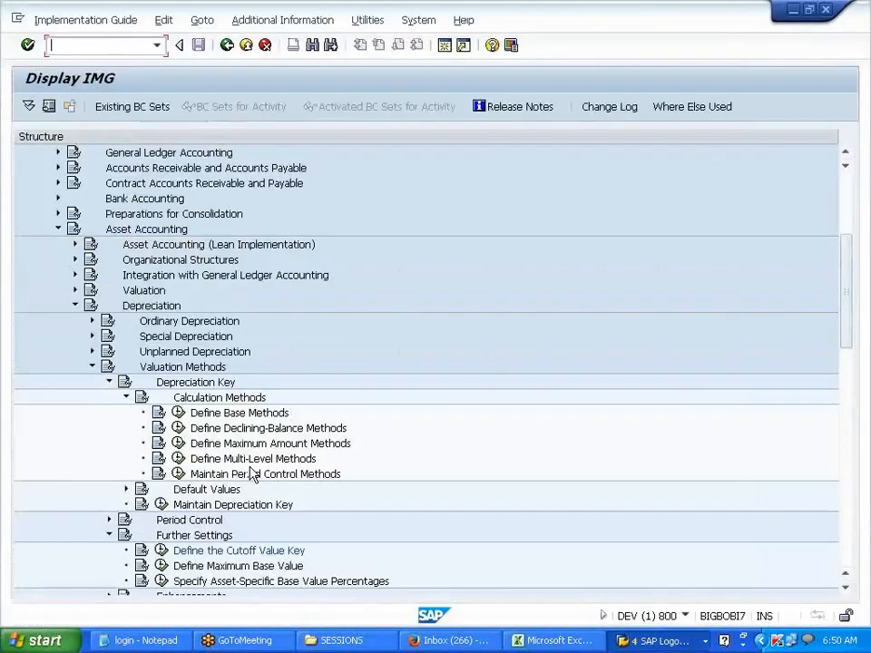
Open Maintain Depreciation Key in the IMG, locate depreciation key SLM and display its details.
{"action": "left_click", "coordinate": [161, 504]}
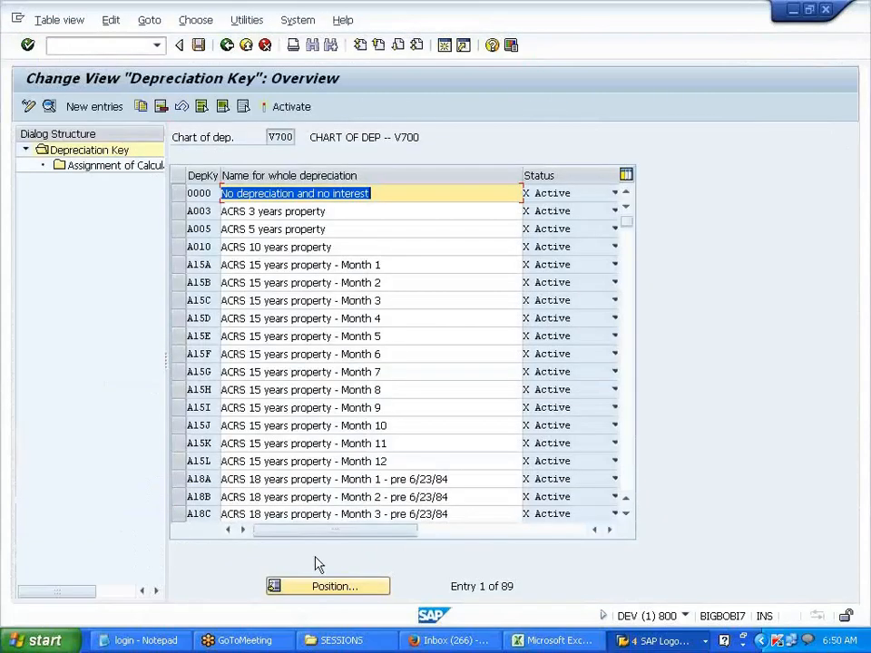
{"action": "left_click", "coordinate": [325, 589]}
{"action": "type", "text": "SLM"}
{"action": "key", "text": "Return"}
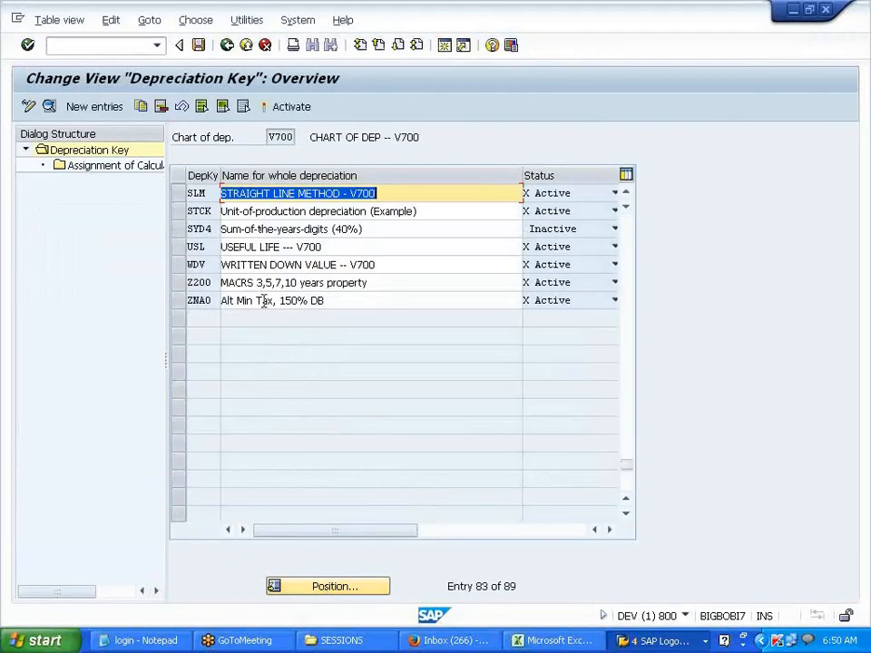
{"action": "double_click", "coordinate": [133, 169]}
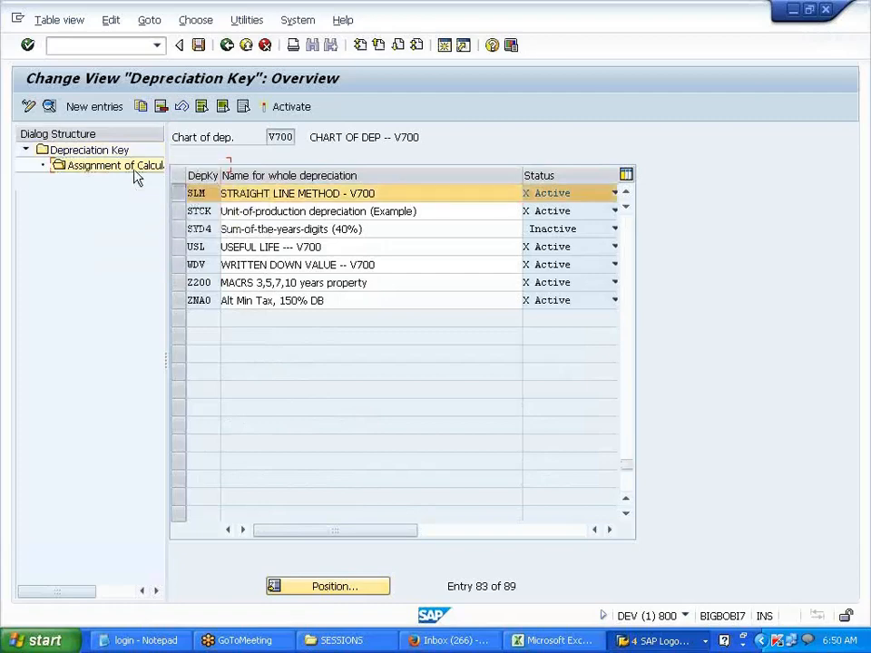
{"action": "double_click", "coordinate": [120, 151]}
{"action": "double_click", "coordinate": [194, 193]}
Assign cutoff value key V70 to the straight line depreciation key SLM.
{"action": "left_click_drag", "start_coordinate": [176, 256], "coordinate": [258, 257]}
{"action": "left_click", "coordinate": [256, 253]}
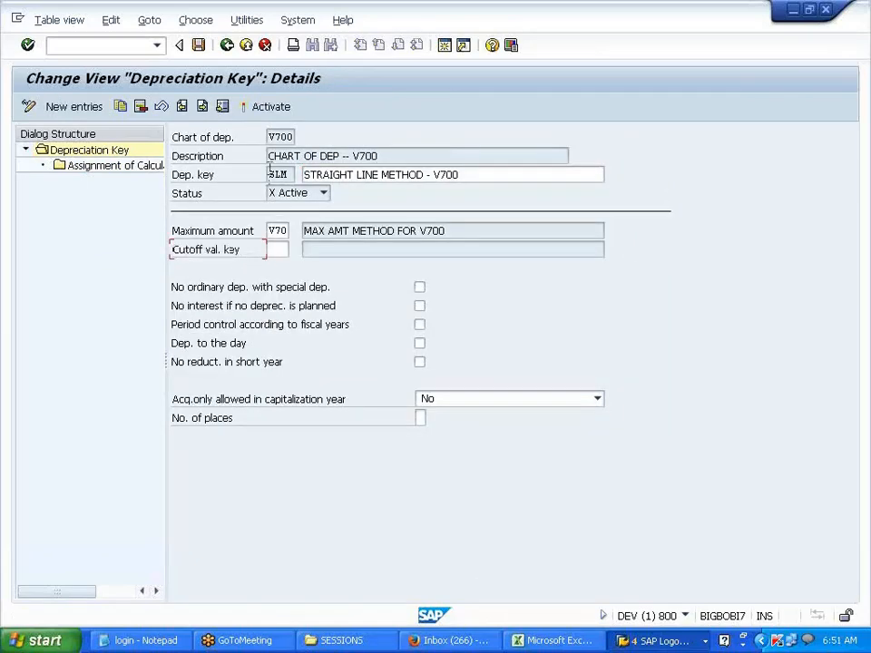
{"action": "left_click", "coordinate": [278, 175]}
{"action": "left_click", "coordinate": [277, 250]}
{"action": "type", "text": "VV0"}
{"action": "key", "text": "Return"}
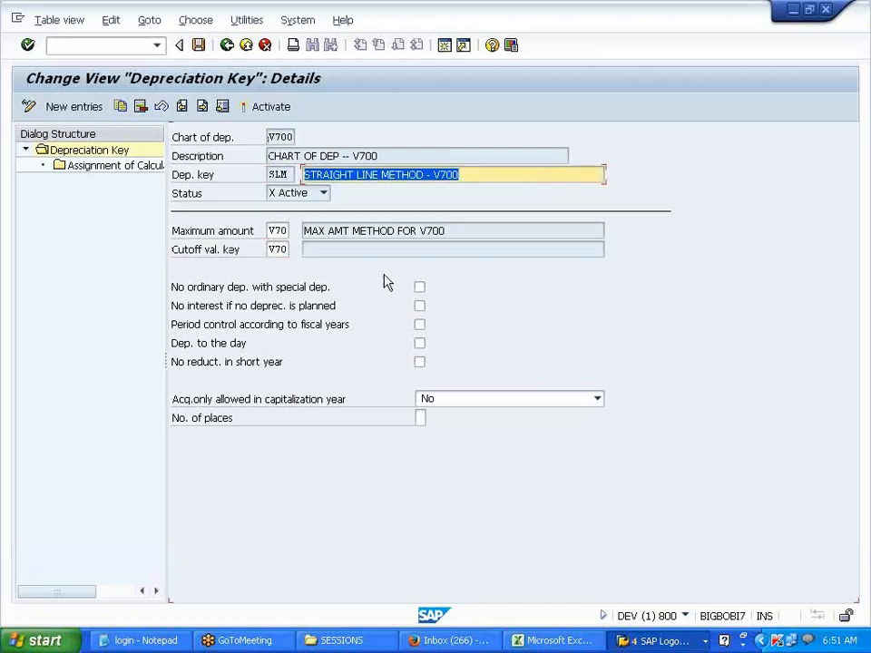
Set Shutdown to No in the calculation method assignment of depreciation key SLM.
{"action": "double_click", "coordinate": [140, 172]}
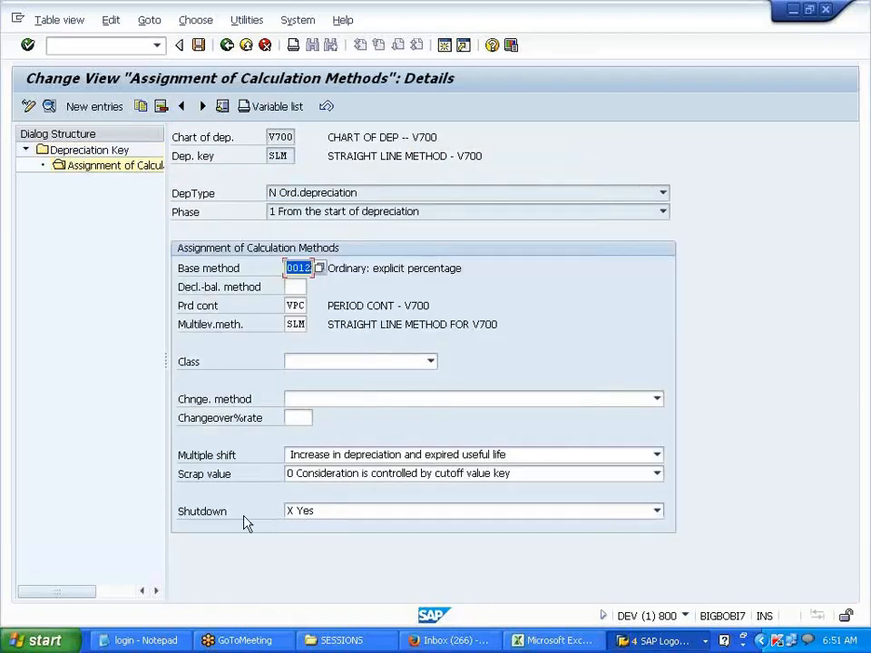
{"action": "left_click", "coordinate": [298, 513]}
{"action": "left_click", "coordinate": [306, 556]}
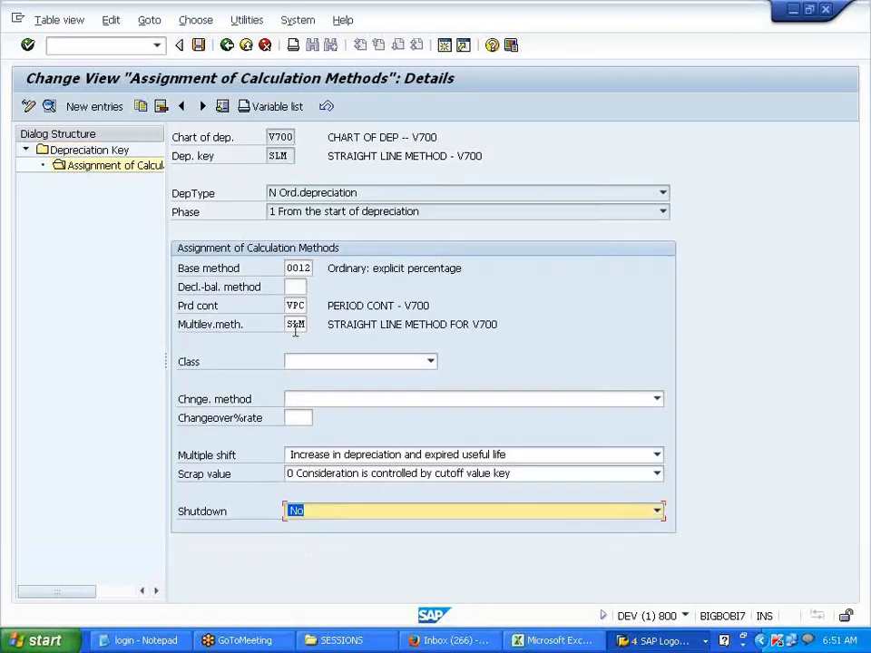
Save the SLM depreciation key changes to the customizing request and return to the IMG structure.
{"action": "left_click", "coordinate": [199, 47]}
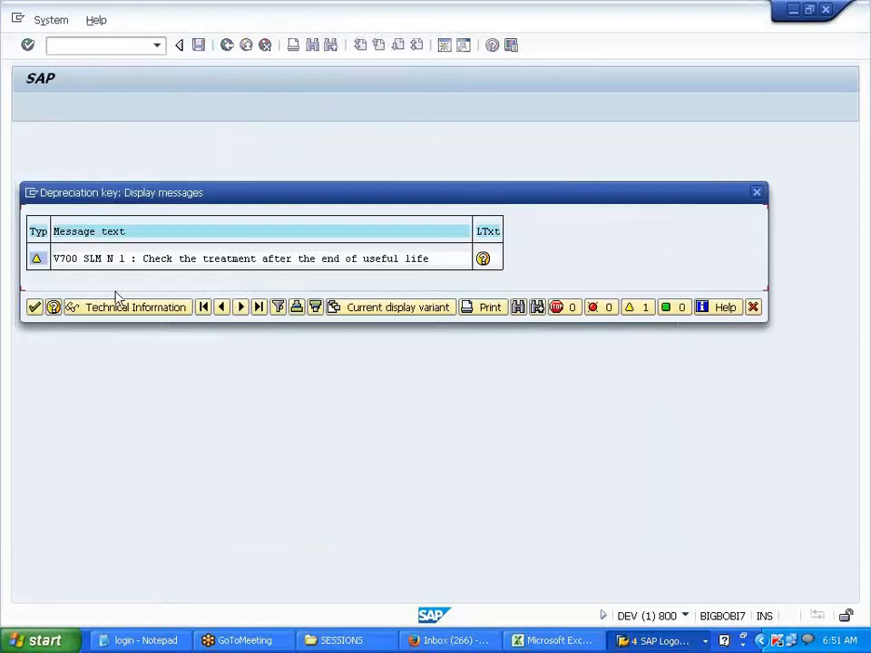
{"action": "left_click", "coordinate": [33, 307]}
{"action": "left_click", "coordinate": [249, 290]}
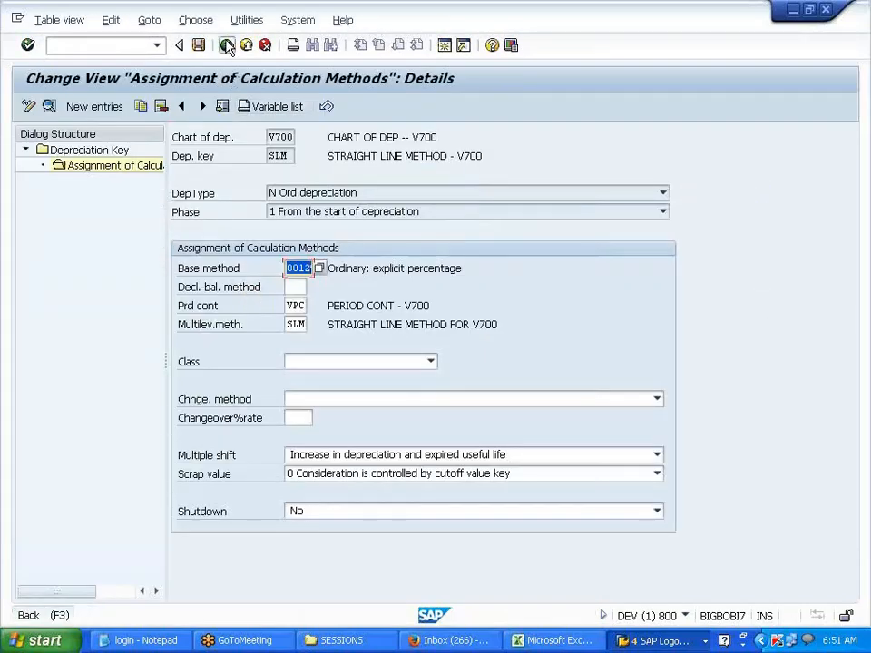
{"action": "left_click", "coordinate": [227, 44]}
{"action": "left_click", "coordinate": [226, 44]}
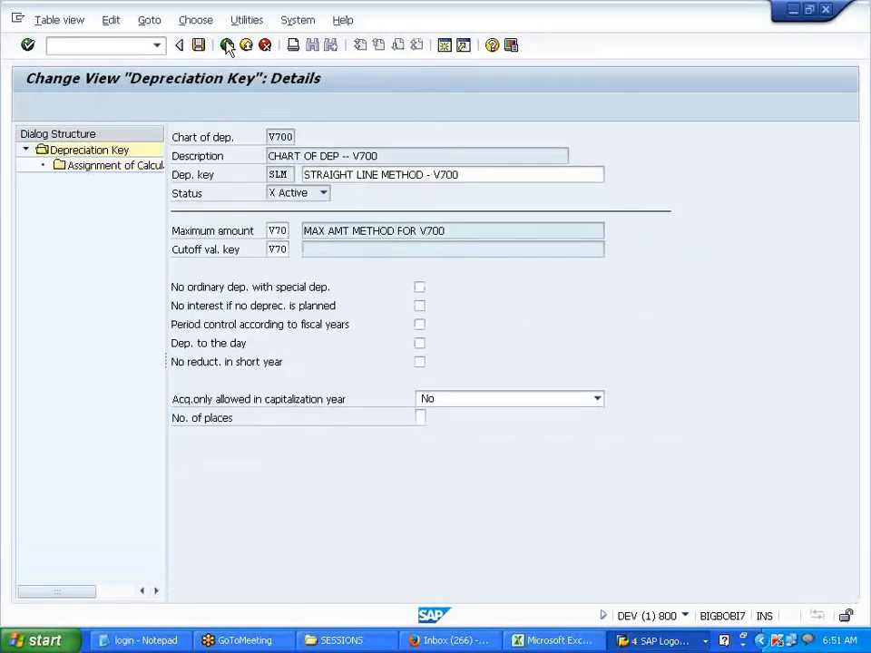
{"action": "left_click", "coordinate": [227, 45]}
{"action": "left_click", "coordinate": [227, 45]}
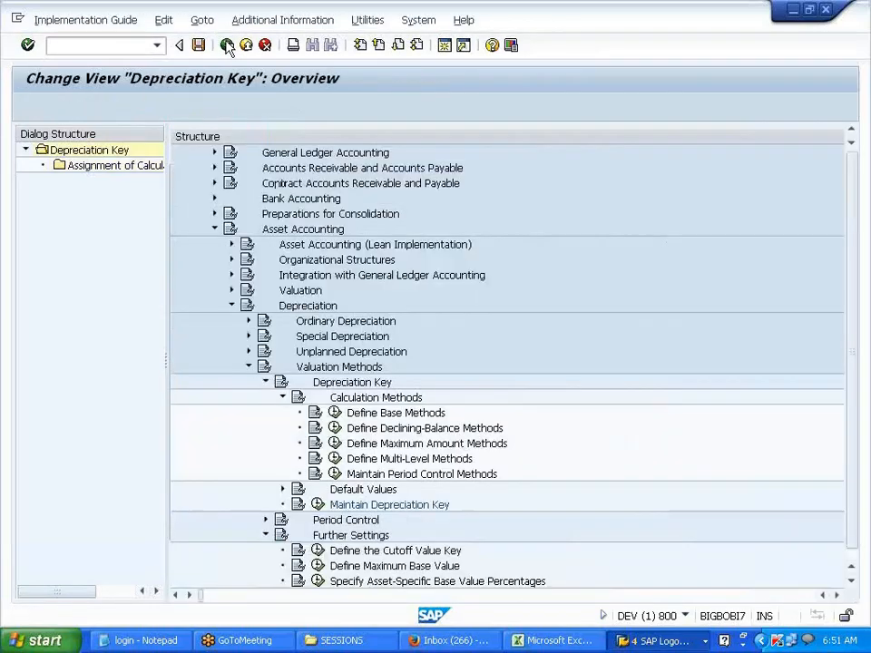
Switch to an SAP Easy Access session and start creating an asset with AS01 in class VBS, company code V700.
{"action": "left_click", "coordinate": [659, 645]}
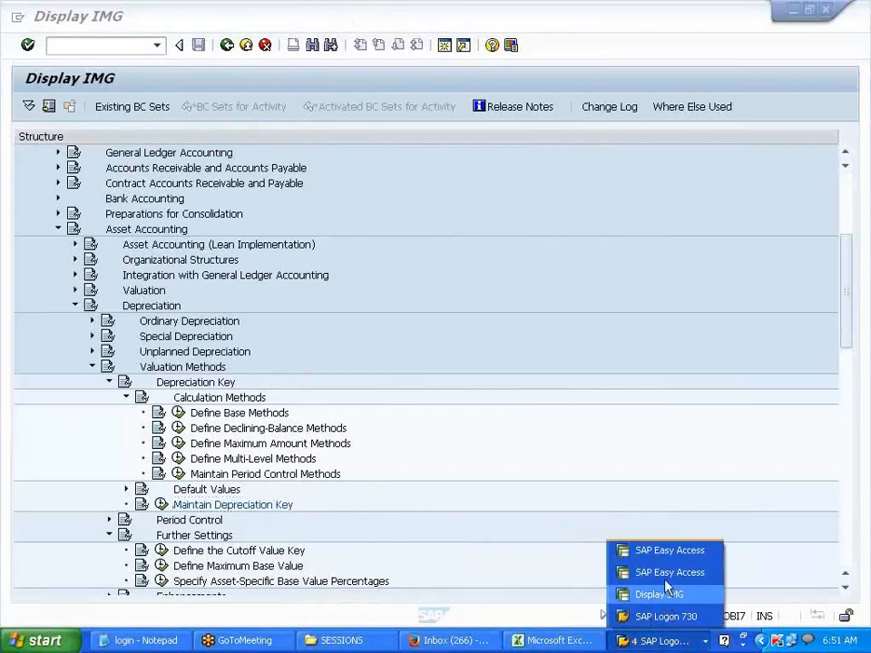
{"action": "left_click", "coordinate": [663, 576]}
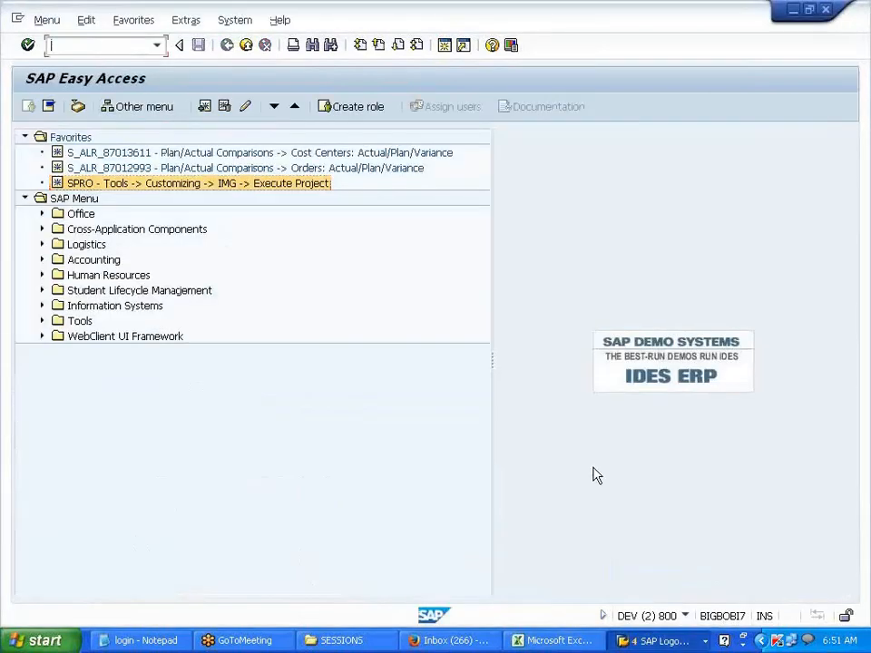
{"action": "type", "text": "A"}
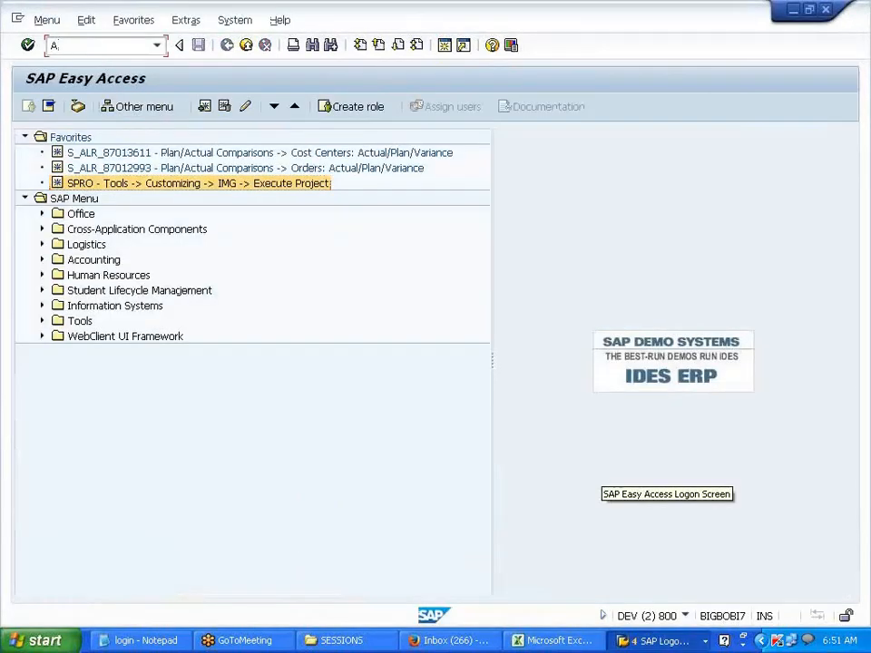
{"action": "type", "text": "S01"}
{"action": "key", "text": "Return"}
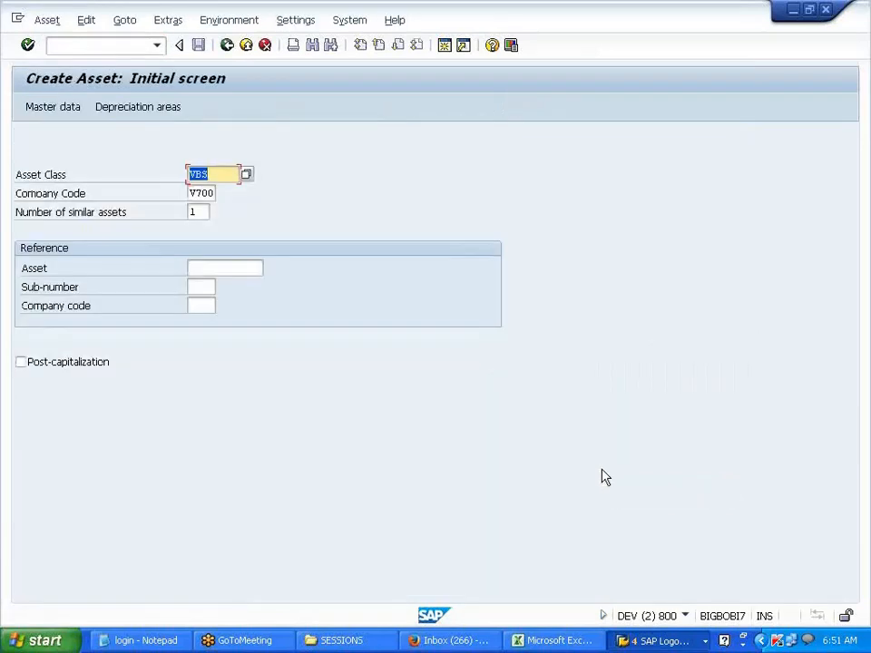
{"action": "key", "text": "Return"}
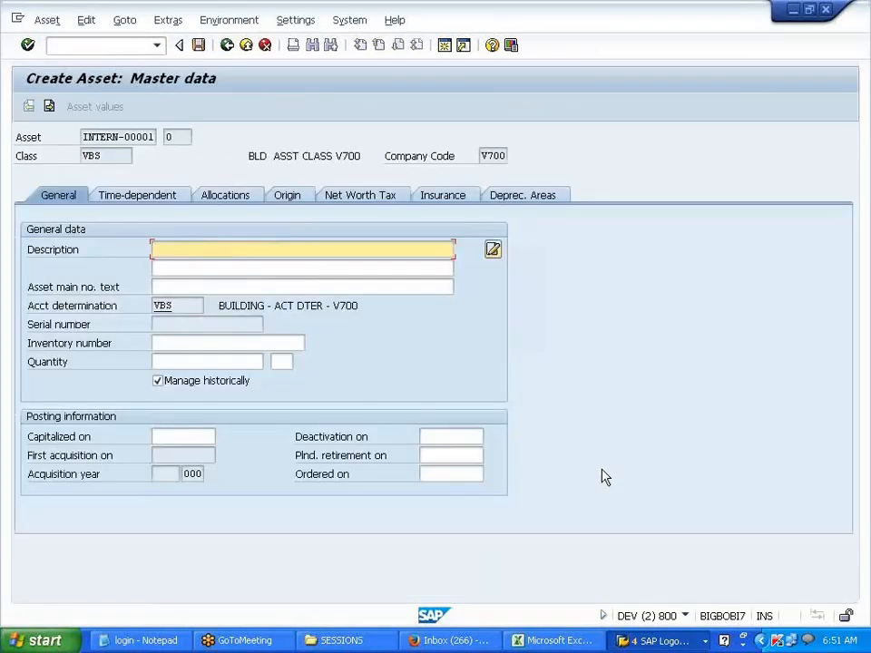
Describe the new asset as ASSET -- CUTTOFF VALUE and display its depreciation areas.
{"action": "type", "text": "ASSET "}
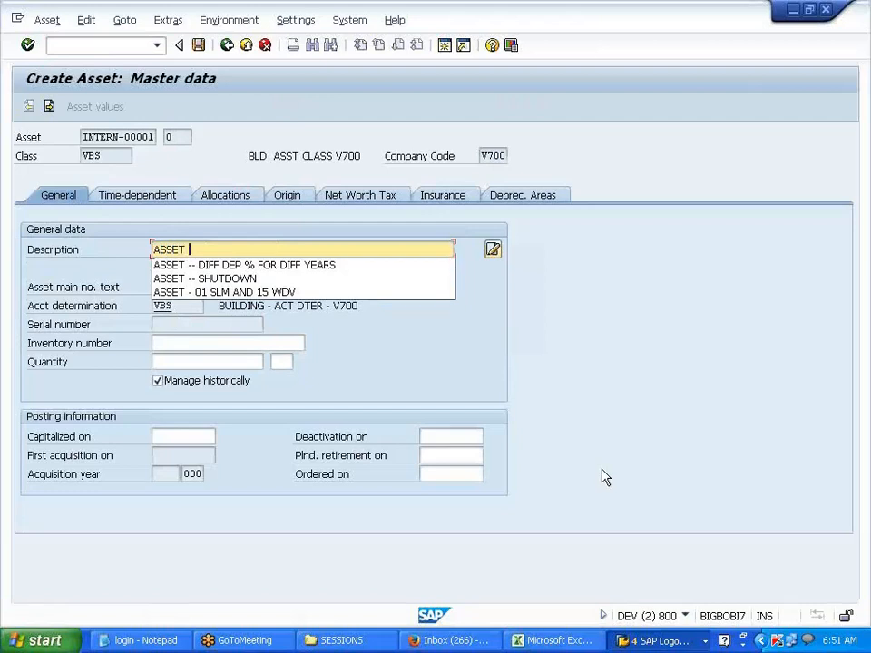
{"action": "type", "text": "-- CUT"}
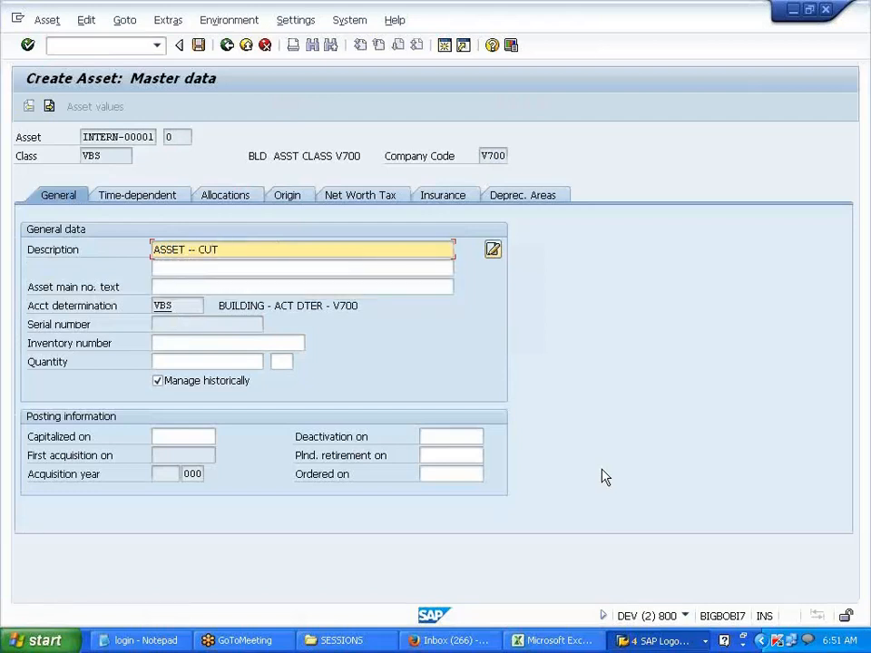
{"action": "type", "text": "TOFF VALUE"}
{"action": "left_click", "coordinate": [138, 198]}
{"action": "left_click", "coordinate": [174, 266]}
{"action": "left_click", "coordinate": [529, 197]}
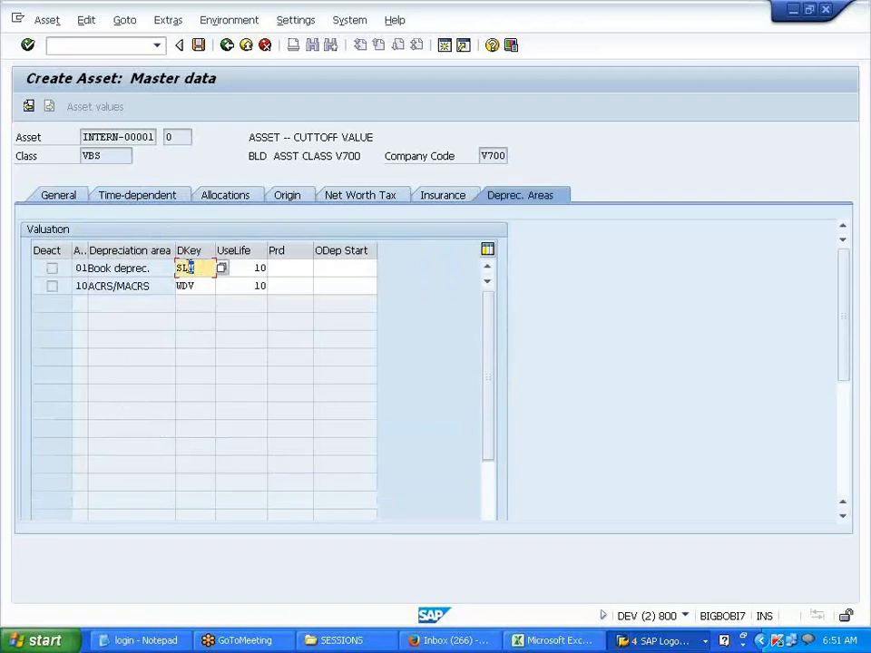
Save the new asset and open transaction F-90 to post an acquisition from purchase with vendor.
{"action": "left_click", "coordinate": [198, 46]}
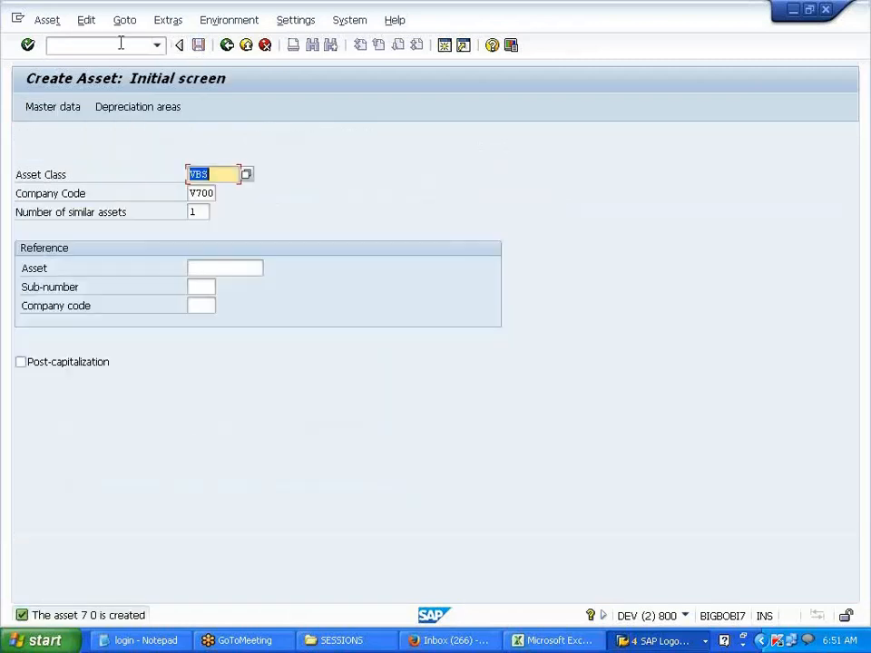
{"action": "left_click", "coordinate": [121, 44]}
{"action": "type", "text": "/"}
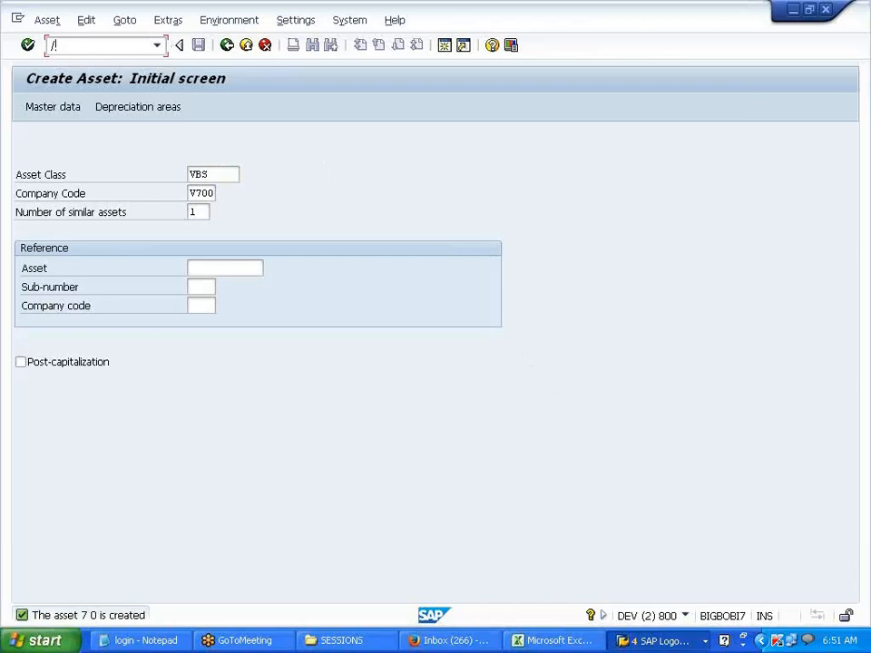
{"action": "type", "text": "NF-90"}
{"action": "key", "text": "Return"}
Enter 01.01.2014 as document and posting date, choose the previously used vendor account with posting key 31, and accept the period adjustment.
{"action": "left_click", "coordinate": [167, 153]}
{"action": "key", "text": "Tab"}
{"action": "key", "text": "Tab"}
{"action": "key", "text": "Tab"}
{"action": "left_click", "coordinate": [156, 171]}
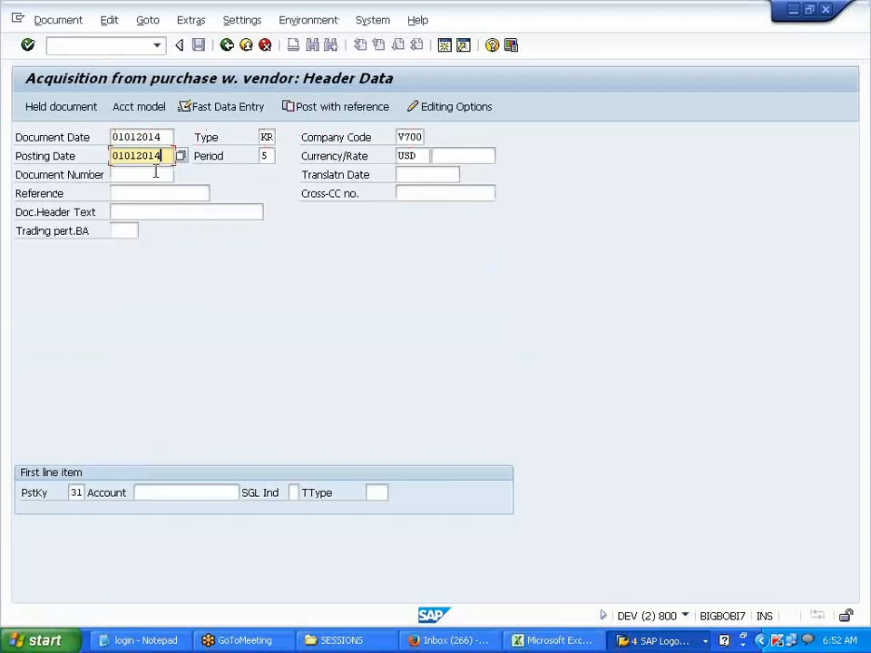
{"action": "left_click", "coordinate": [197, 490]}
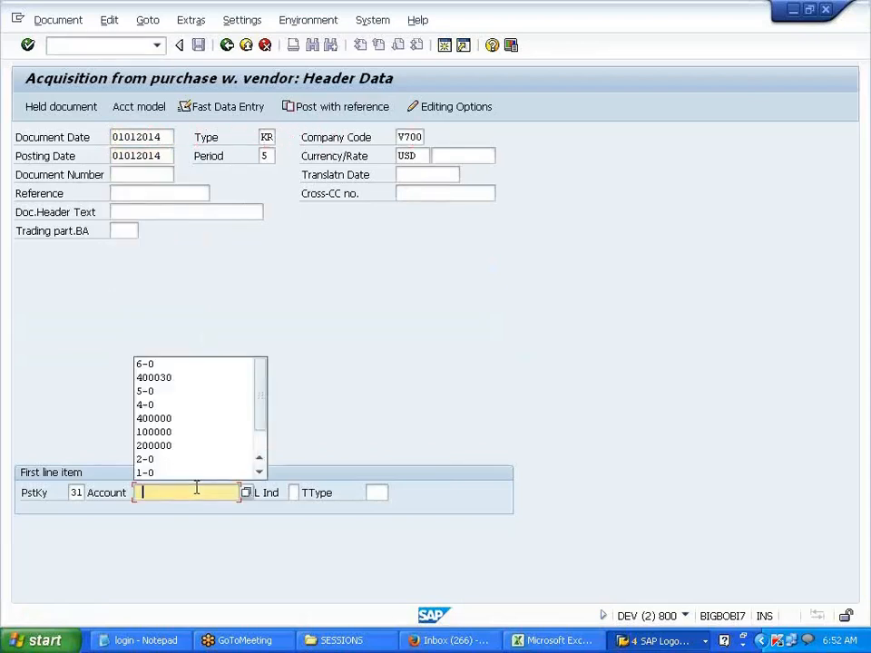
{"action": "left_click", "coordinate": [192, 378]}
{"action": "key", "text": "Return"}
{"action": "key", "text": "Return"}
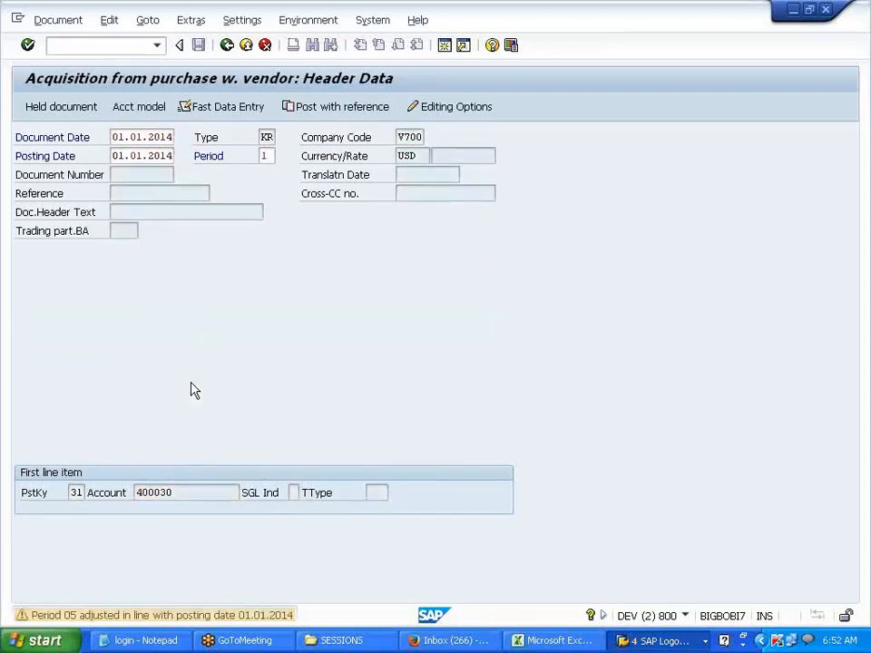
Set the vendor item amount to 120000 USD and continue to an asset item with posting key 70, asset 7-0 and transaction type 100.
{"action": "left_click", "coordinate": [165, 229]}
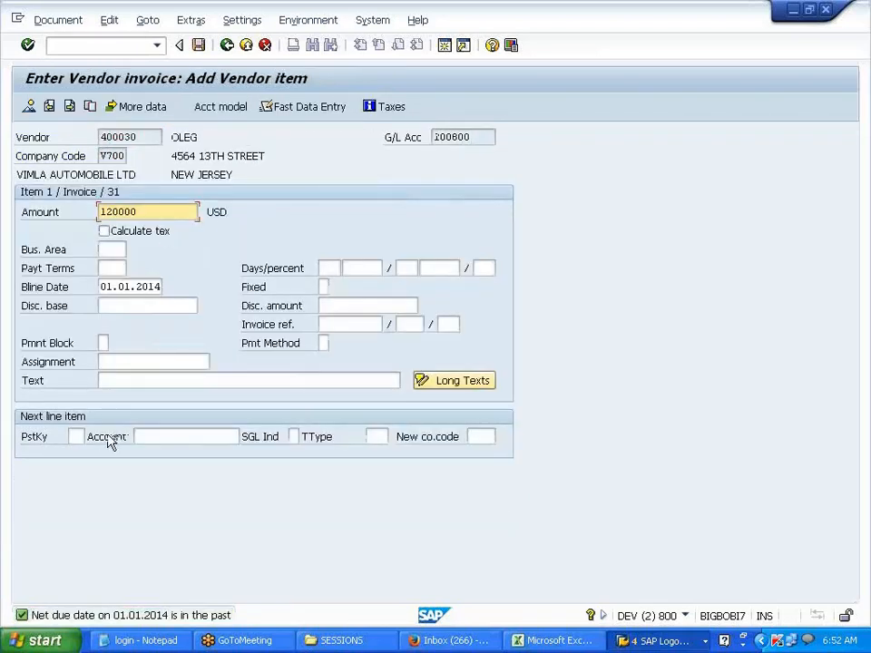
{"action": "left_click", "coordinate": [76, 436]}
{"action": "left_click", "coordinate": [77, 465]}
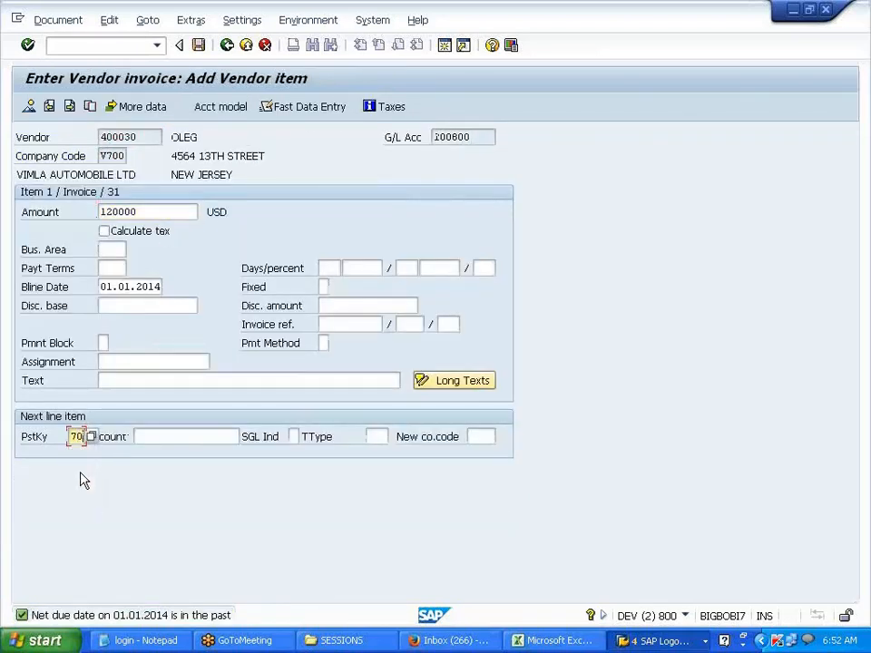
{"action": "left_click", "coordinate": [161, 439]}
{"action": "left_click", "coordinate": [156, 468]}
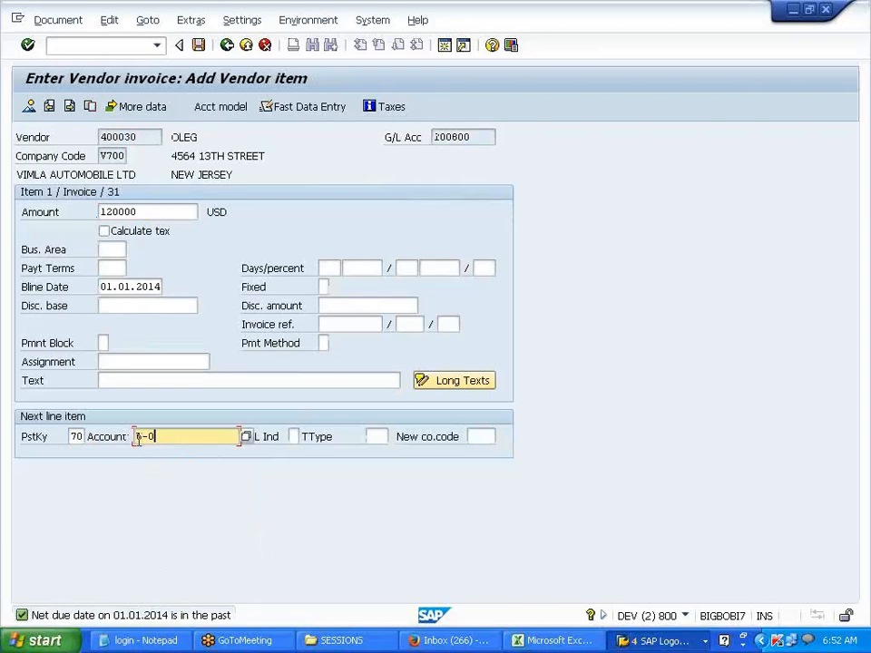
{"action": "key", "text": "BackSpace"}
{"action": "type", "text": "7"}
{"action": "key", "text": "Tab"}
{"action": "key", "text": "Tab"}
{"action": "key", "text": "Tab"}
{"action": "key", "text": "shift+Tab"}
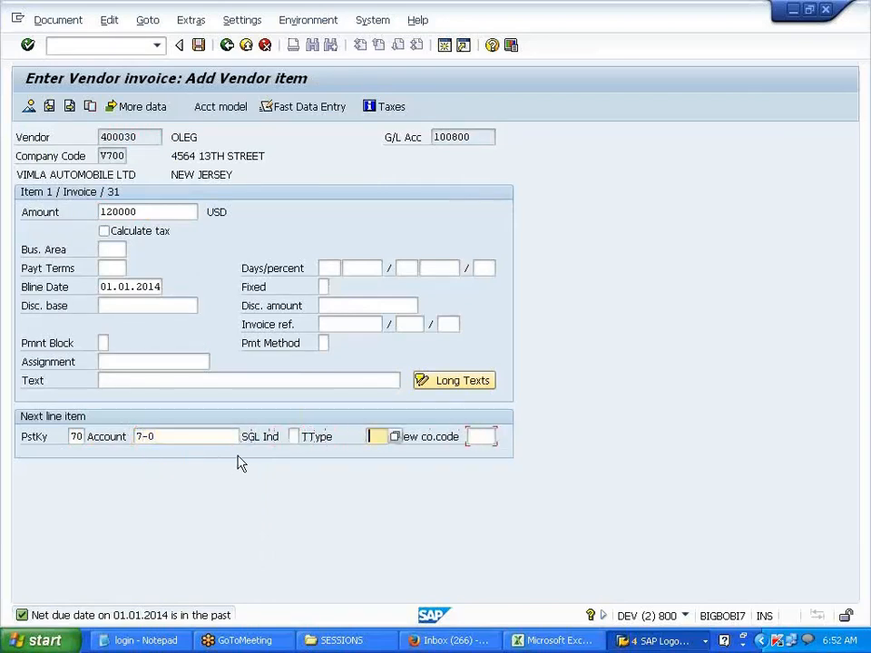
{"action": "type", "text": "1000"}
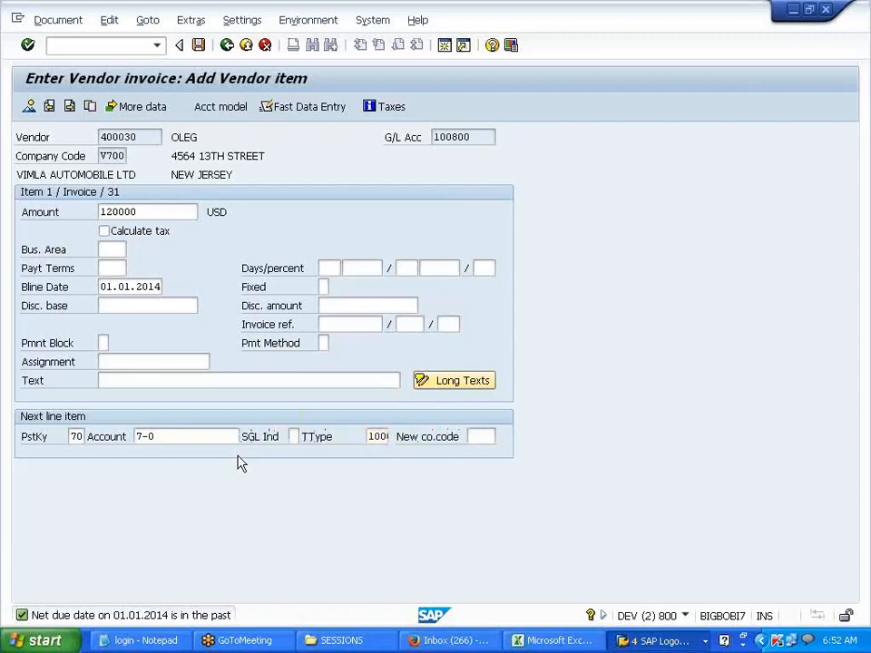
{"action": "key", "text": "Return"}
Enter 120000 USD as the asset item amount and post the acquisition document.
{"action": "left_click", "coordinate": [189, 254]}
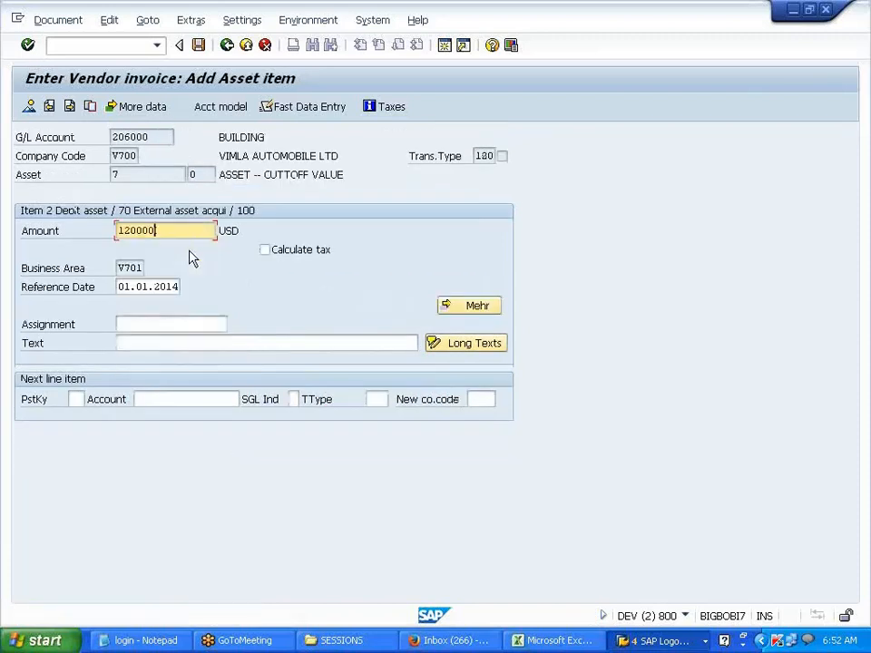
{"action": "key", "text": "Return"}
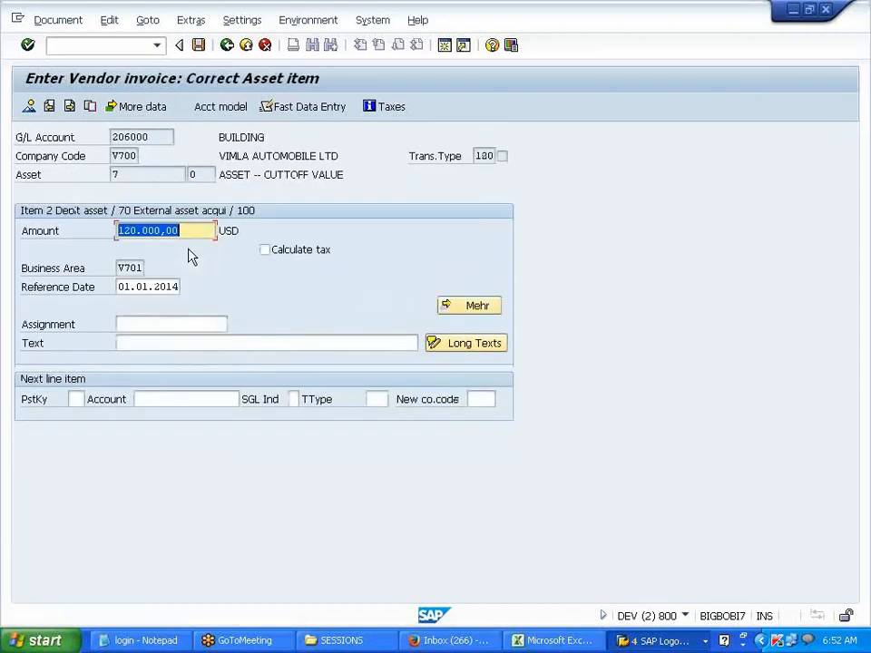
{"action": "left_click", "coordinate": [197, 44]}
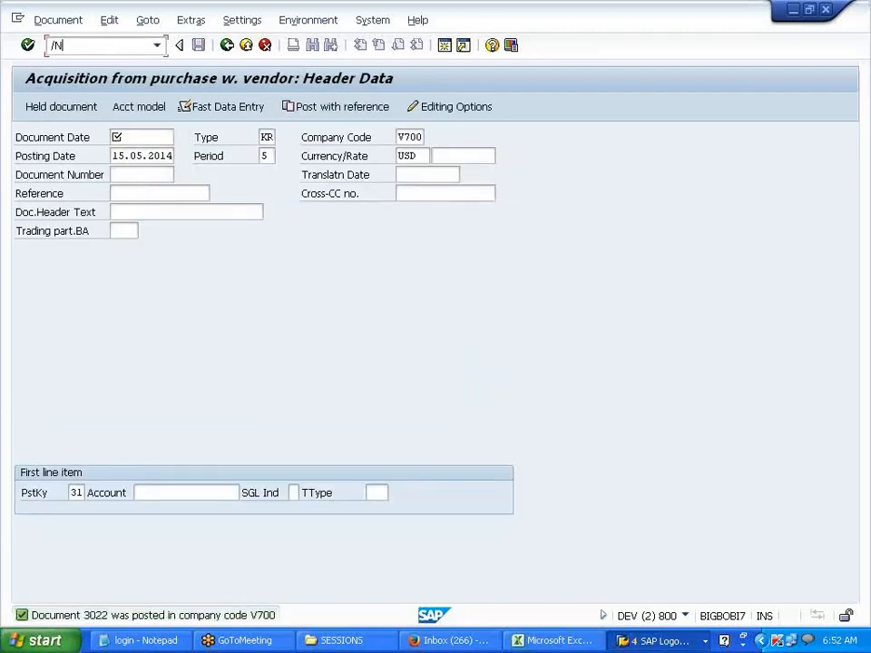
Go to Change Asset for asset 7 in company code V700 and display its asset values.
{"action": "key", "text": "Return"}
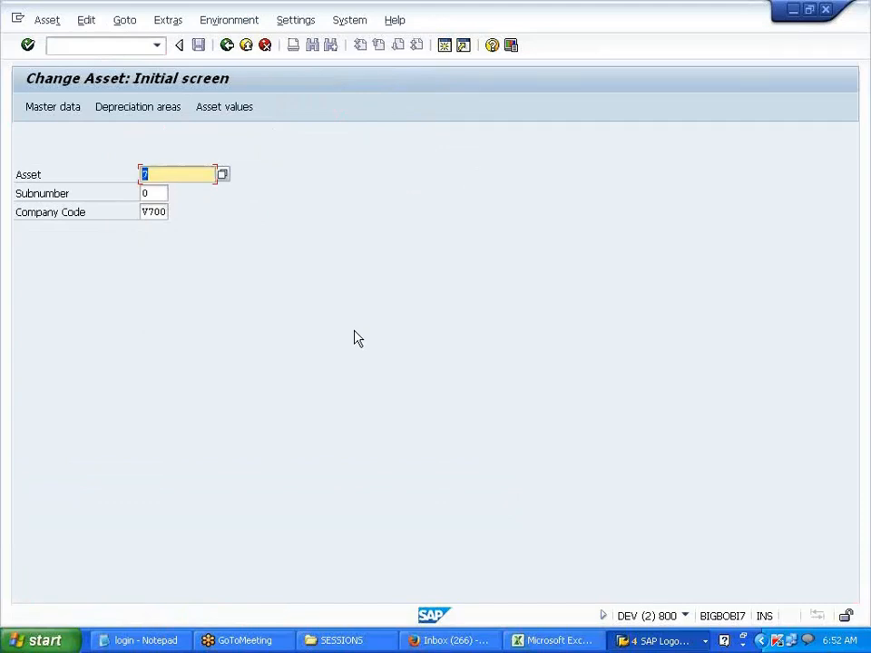
{"action": "left_click", "coordinate": [238, 108]}
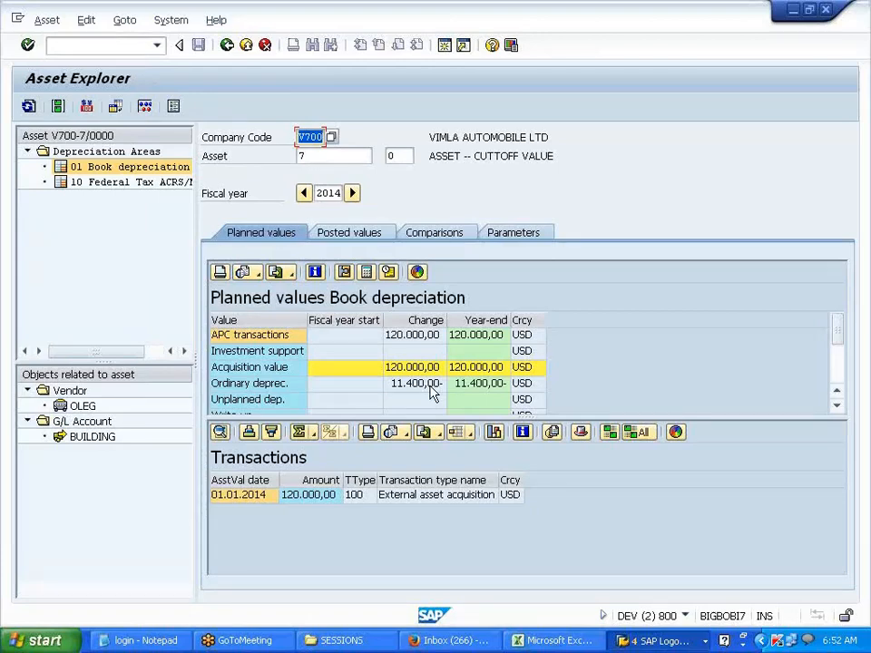
Switch to the Excel ASSET sheet, enter 10% in E184, and calculate the yearly depreciation in F184 with =D184*10%.
{"action": "left_click", "coordinate": [569, 644]}
{"action": "left_click", "coordinate": [265, 428]}
{"action": "left_click", "coordinate": [318, 428]}
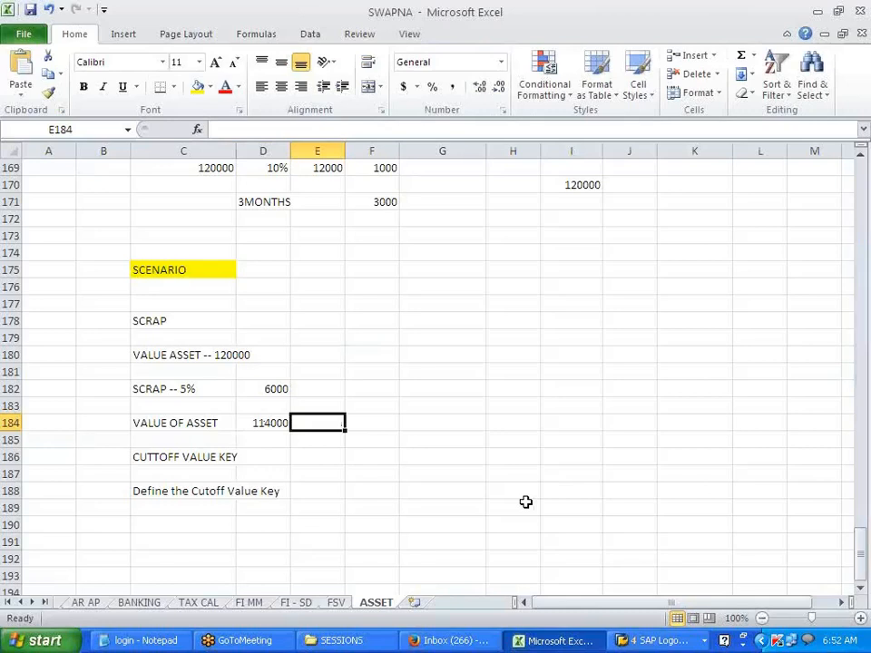
{"action": "type", "text": "10%"}
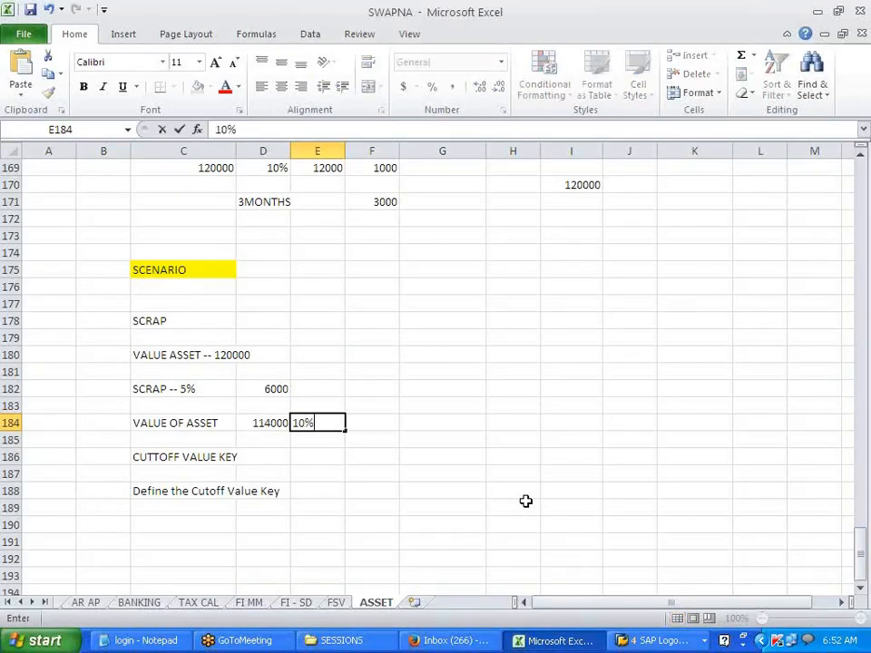
{"action": "key", "text": "Tab"}
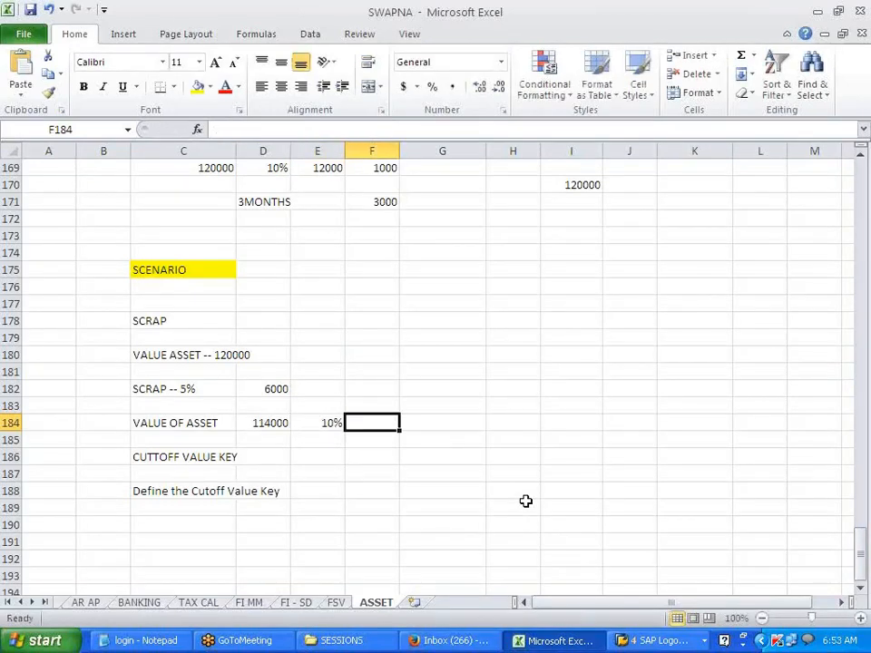
{"action": "type", "text": "="}
{"action": "key", "text": "Left"}
{"action": "key", "text": "Left"}
{"action": "type", "text": "*10%"}
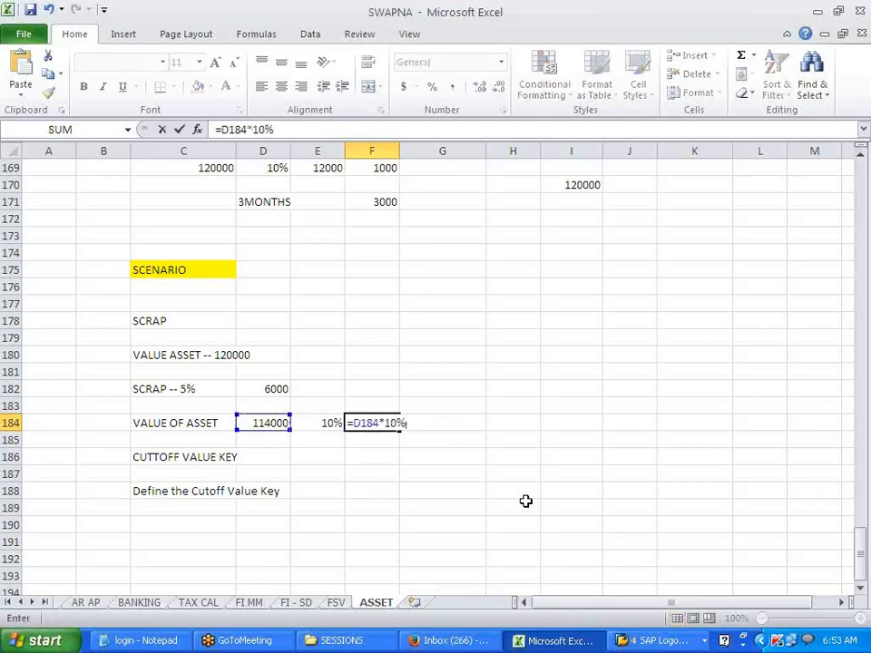
{"action": "key", "text": "Return"}
{"action": "left_click", "coordinate": [525, 500]}
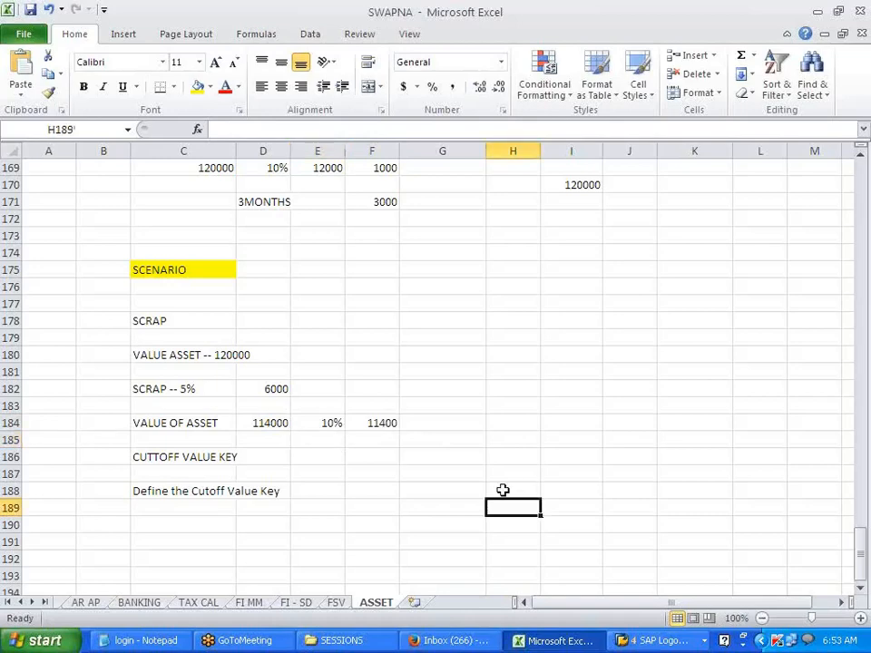
{"action": "left_click", "coordinate": [384, 423]}
Switch back to SAP, examine asset 7's planned book depreciation and its posted/planned values by period, and return to the Change Asset initial screen.
{"action": "key", "text": "alt+Tab"}
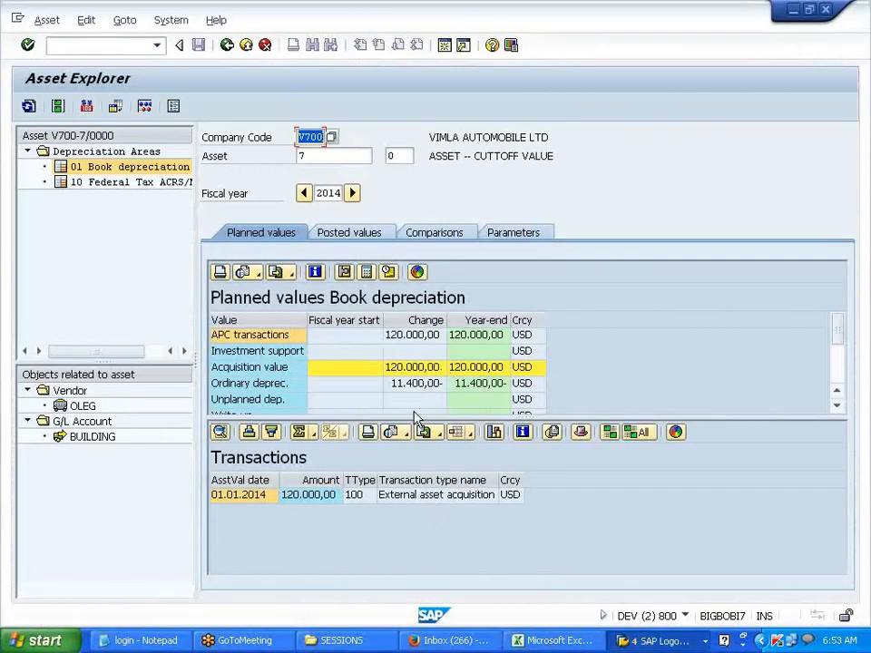
{"action": "left_click_drag", "start_coordinate": [424, 420], "coordinate": [427, 459]}
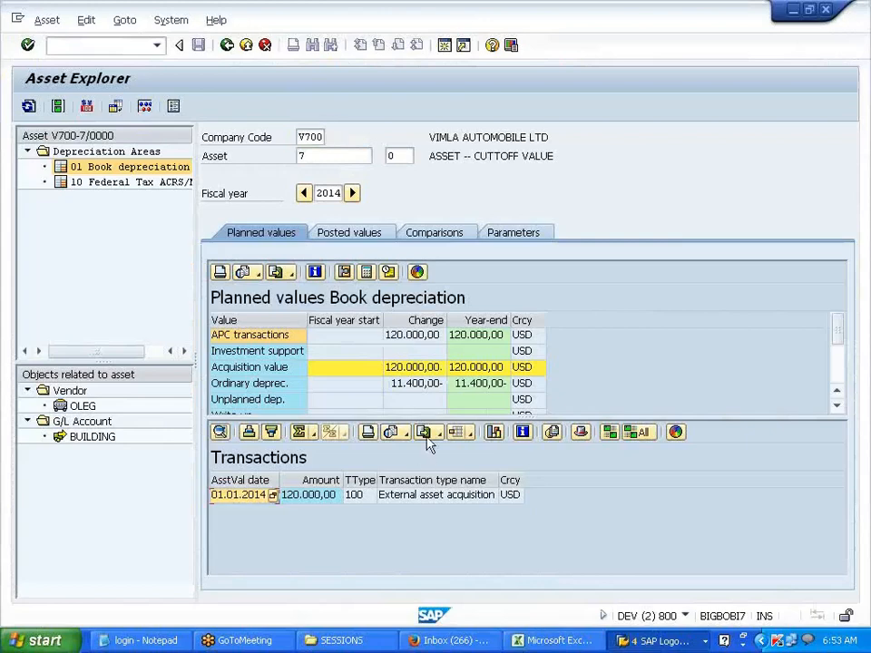
{"action": "left_click_drag", "start_coordinate": [433, 418], "coordinate": [431, 489]}
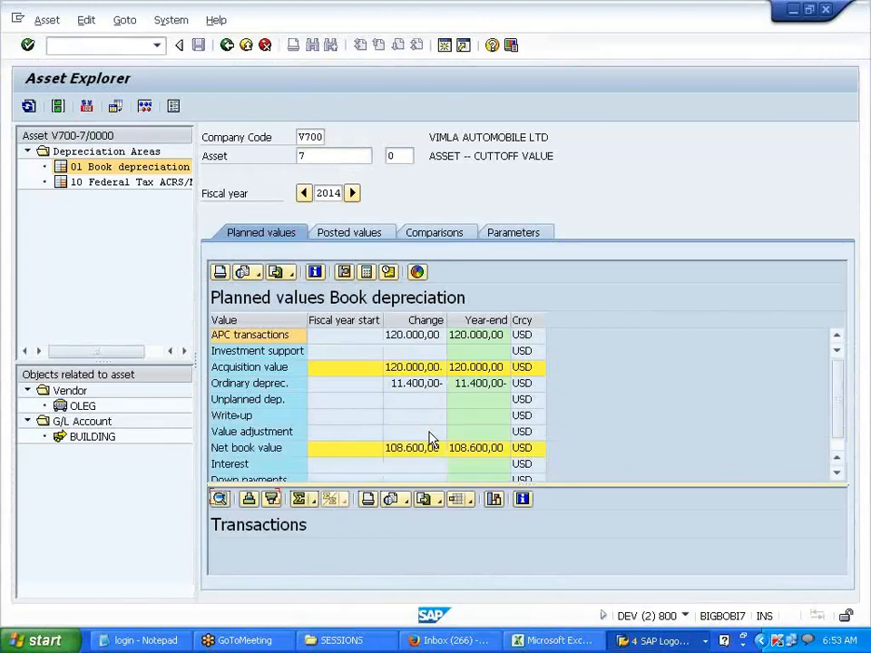
{"action": "left_click", "coordinate": [359, 243]}
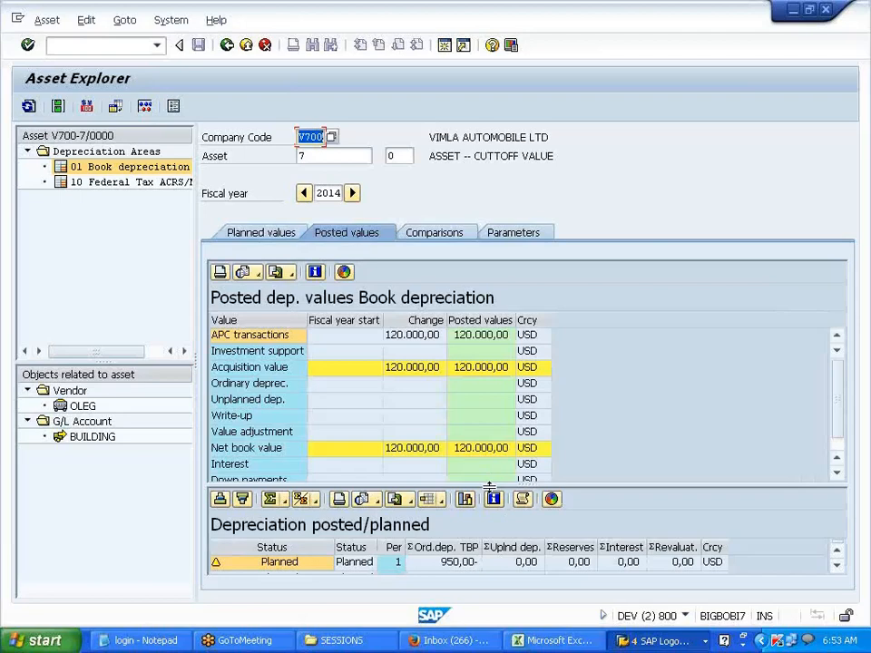
{"action": "left_click_drag", "start_coordinate": [488, 485], "coordinate": [495, 399]}
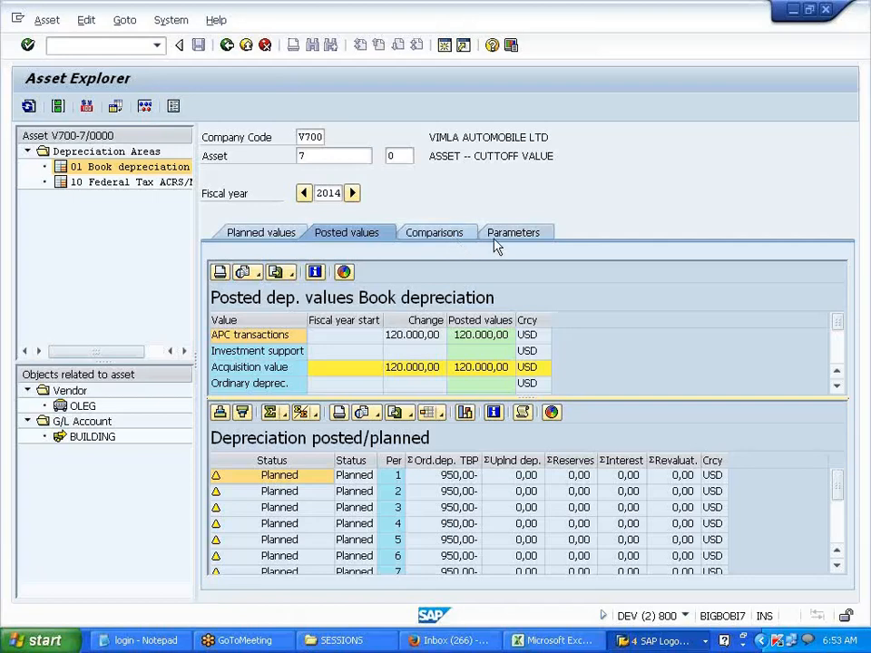
{"action": "left_click", "coordinate": [226, 47]}
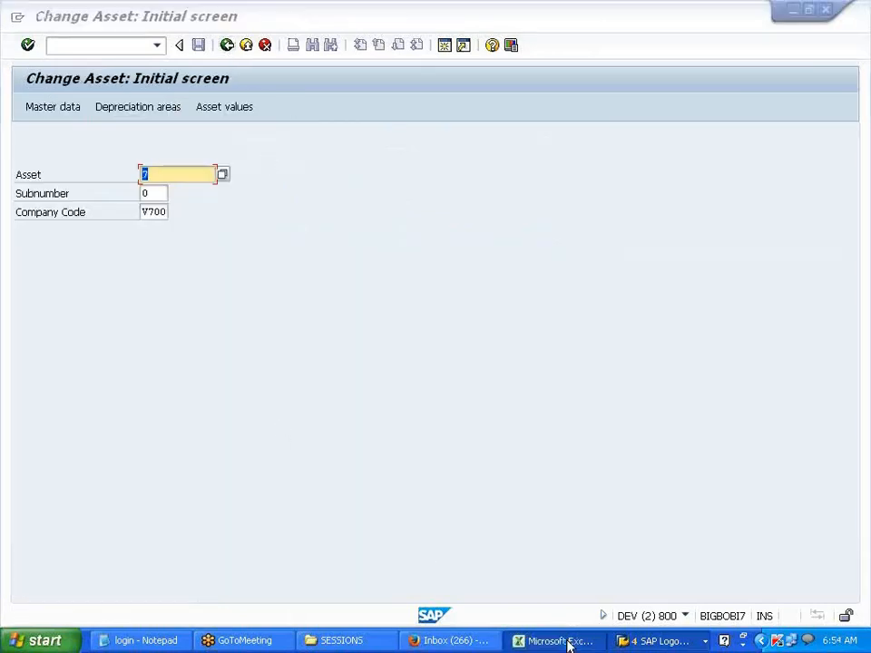
Switch to Excel, copy the highlighted SCENARIO heading from C175 to I175, and select cell I177.
{"action": "left_click", "coordinate": [570, 644]}
{"action": "left_click", "coordinate": [562, 302]}
{"action": "scroll", "coordinate": [525, 440], "scroll_direction": "up", "scroll_amount": 4}
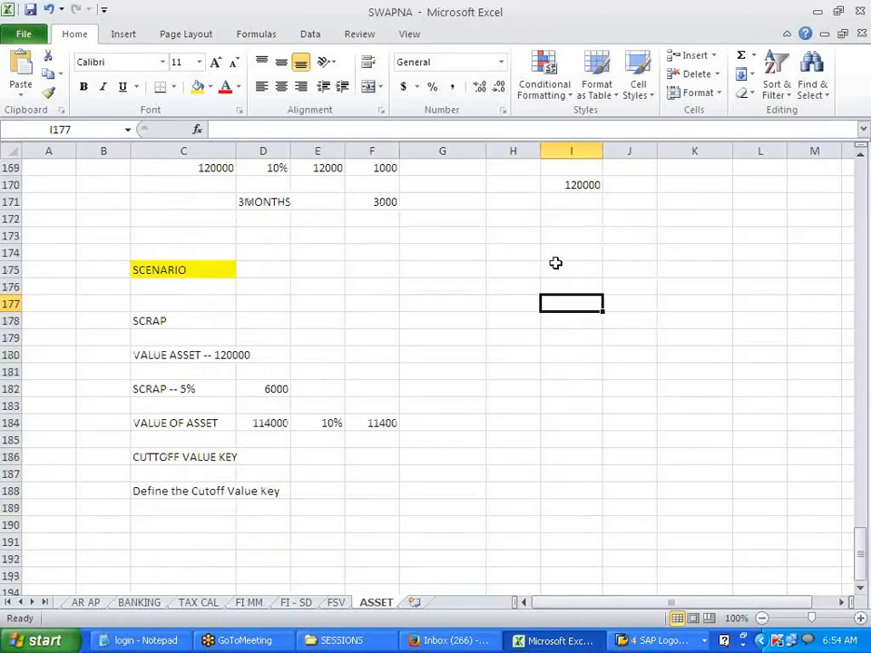
{"action": "left_click", "coordinate": [210, 269]}
{"action": "key", "text": "ctrl+c"}
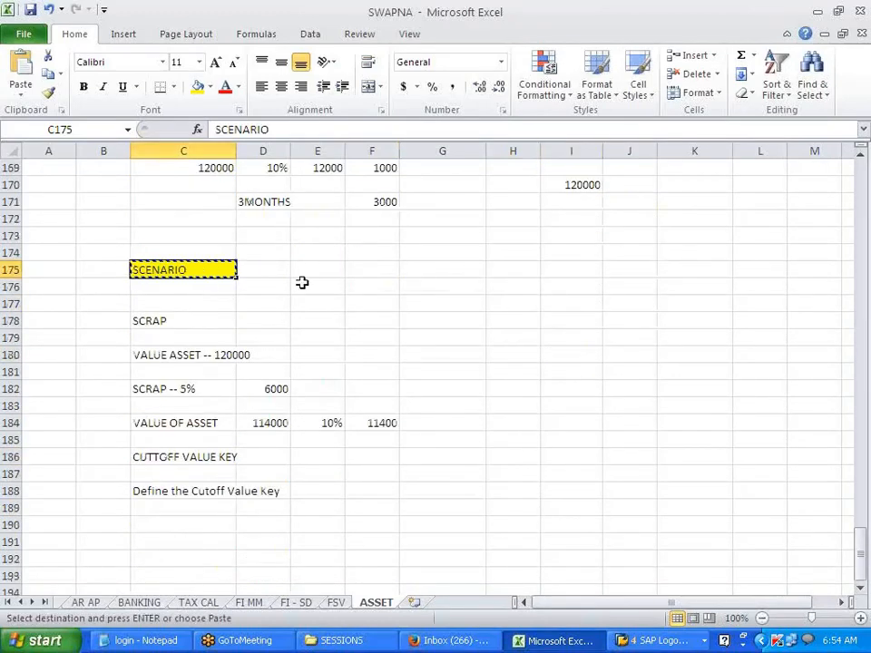
{"action": "left_click", "coordinate": [572, 267]}
{"action": "key", "text": "ctrl+v"}
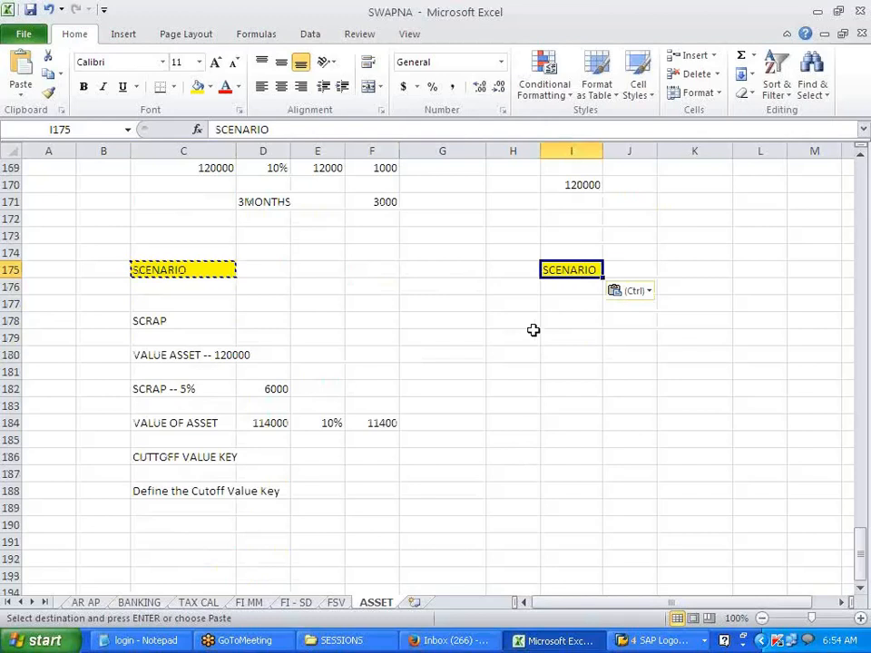
{"action": "left_click", "coordinate": [535, 334]}
{"action": "key", "text": "Escape"}
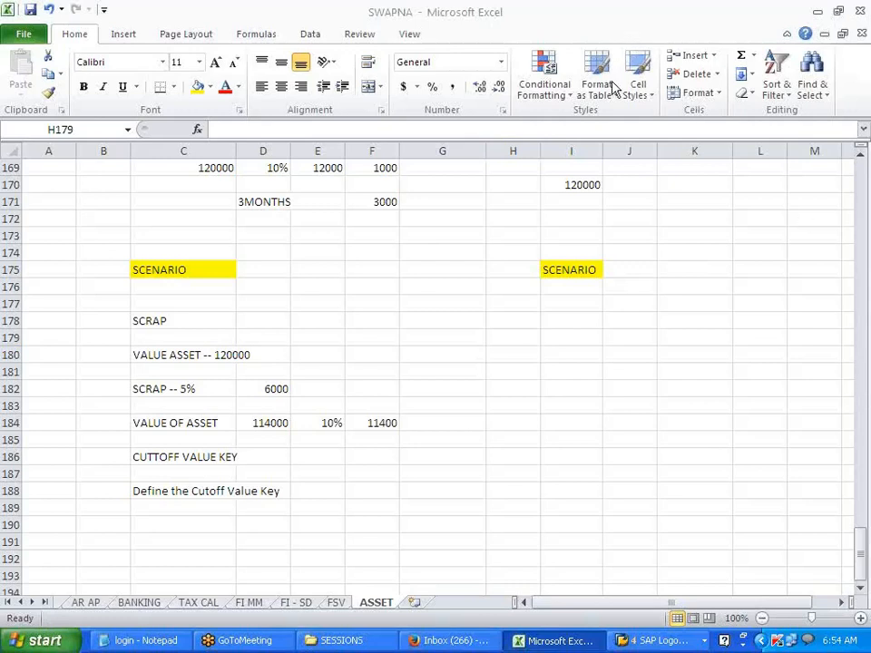
{"action": "left_click", "coordinate": [566, 306]}
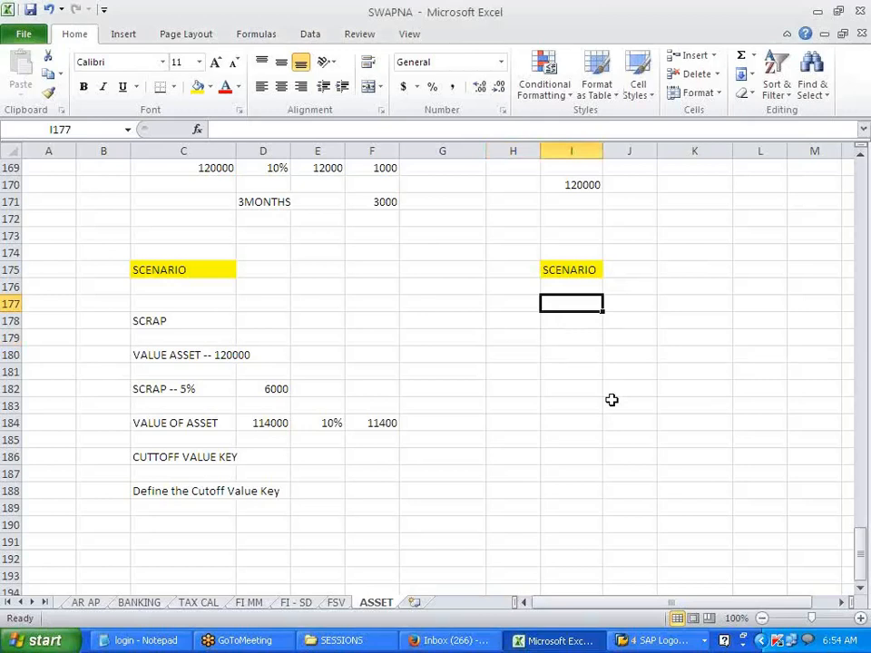
{"action": "type", "text": "DECLI"}
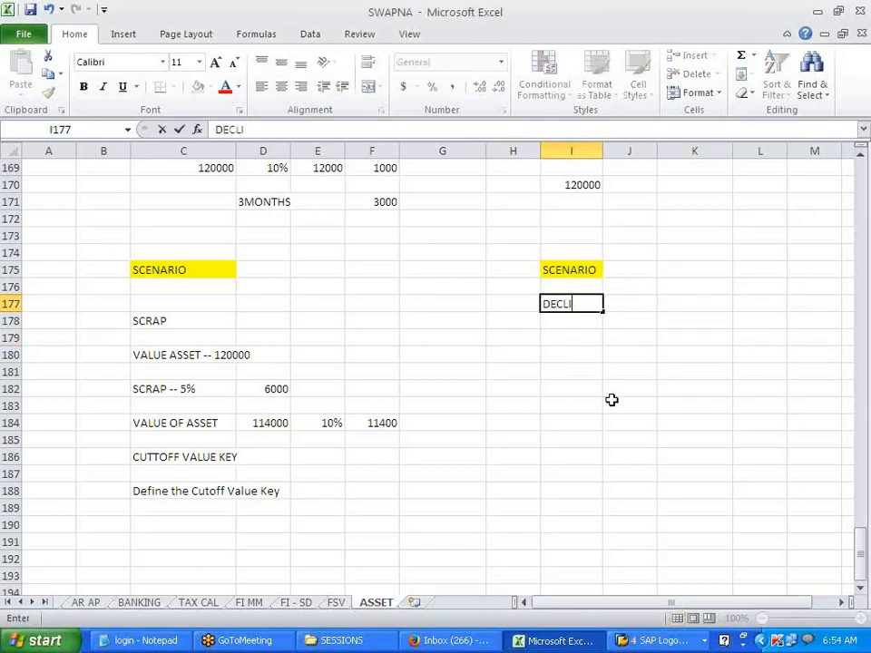
{"action": "type", "text": "NING"}
{"action": "key", "text": "BackSpace"}
{"action": "key", "text": "BackSpace"}
{"action": "key", "text": "BackSpace"}
{"action": "key", "text": "BackSpace"}
{"action": "key", "text": "BackSpace"}
{"action": "key", "text": "BackSpace"}
{"action": "key", "text": "BackSpace"}
{"action": "key", "text": "BackSpace"}
{"action": "key", "text": "BackSpace"}
{"action": "type", "text": "D"}
{"action": "key", "text": "BackSpace"}
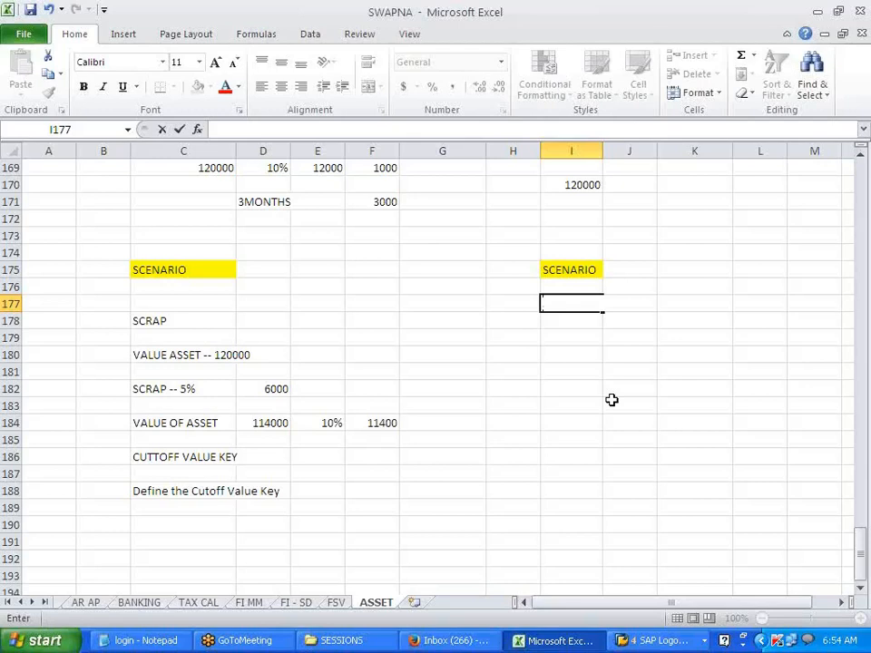
Enter the scenario title DECLINING BAL METHOED in I177, under the copied SCENARIO heading.
{"action": "type", "text": "DECLINING"}
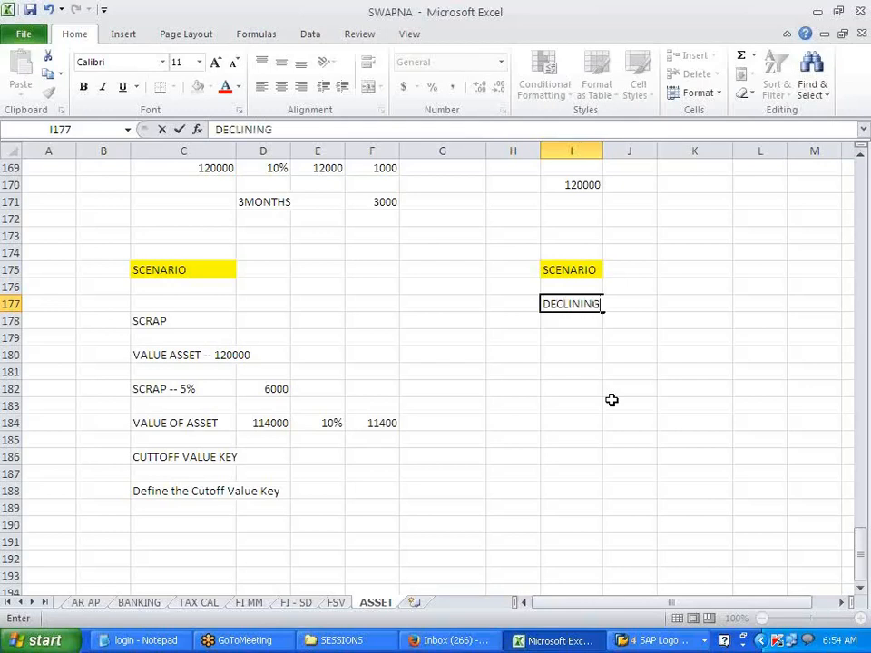
{"action": "type", "text": " BAL"}
{"action": "type", "text": " MRTHOD"}
{"action": "key", "text": "BackSpace"}
{"action": "key", "text": "BackSpace"}
{"action": "key", "text": "BackSpace"}
{"action": "key", "text": "BackSpace"}
{"action": "key", "text": "BackSpace"}
{"action": "type", "text": "ETHD"}
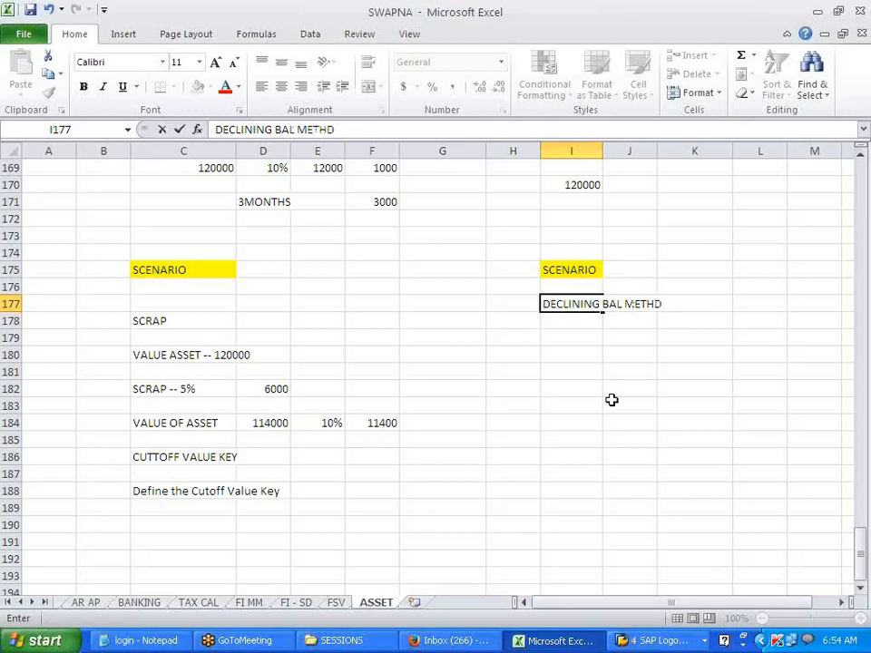
{"action": "key", "text": "BackSpace"}
{"action": "type", "text": "OED"}
{"action": "key", "text": "Return"}
{"action": "key", "text": "Return"}
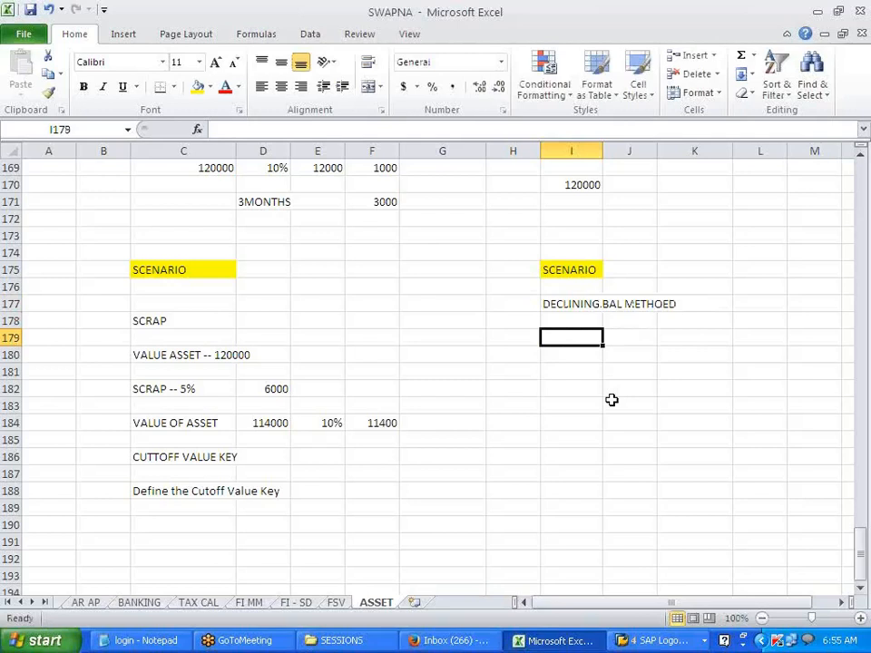
Enter the label USLF in I179.
{"action": "type", "text": "US"}
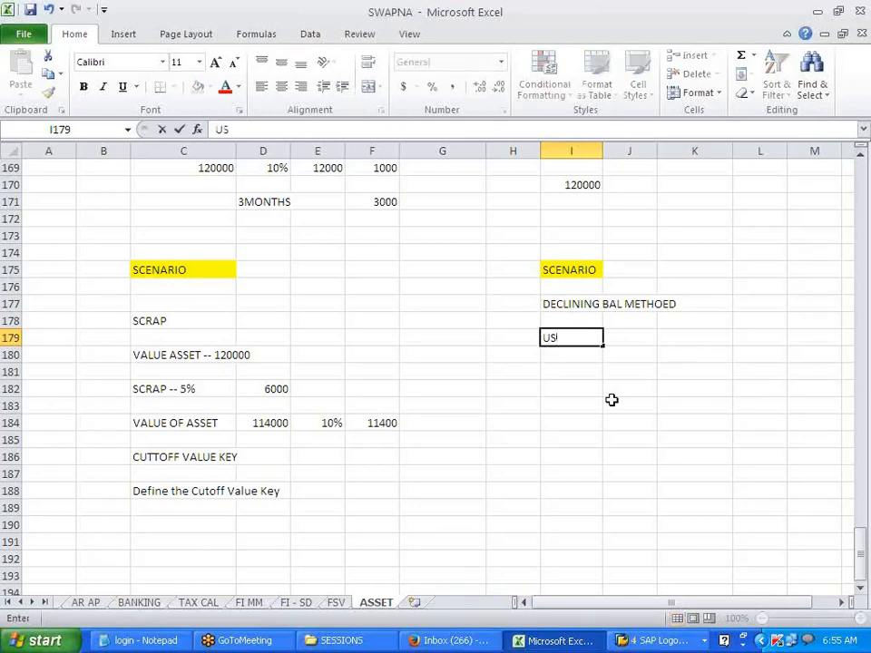
{"action": "type", "text": "F"}
{"action": "key", "text": "BackSpace"}
{"action": "type", "text": "LF"}
{"action": "key", "text": "Return"}
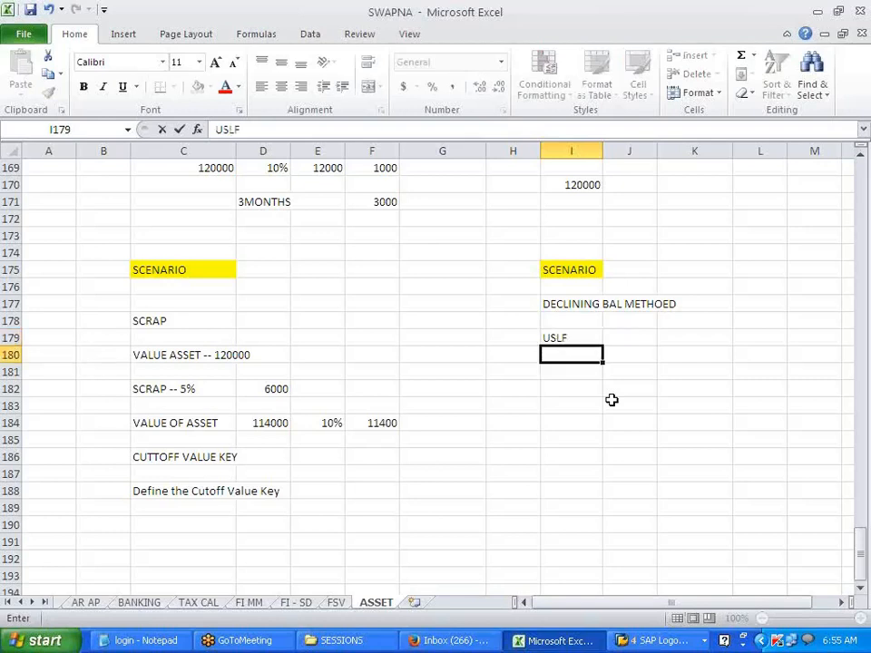
{"action": "key", "text": "Return"}
Enter the asset value 120000 in I181 and its life 10YEARS in J181.
{"action": "type", "text": "120000"}
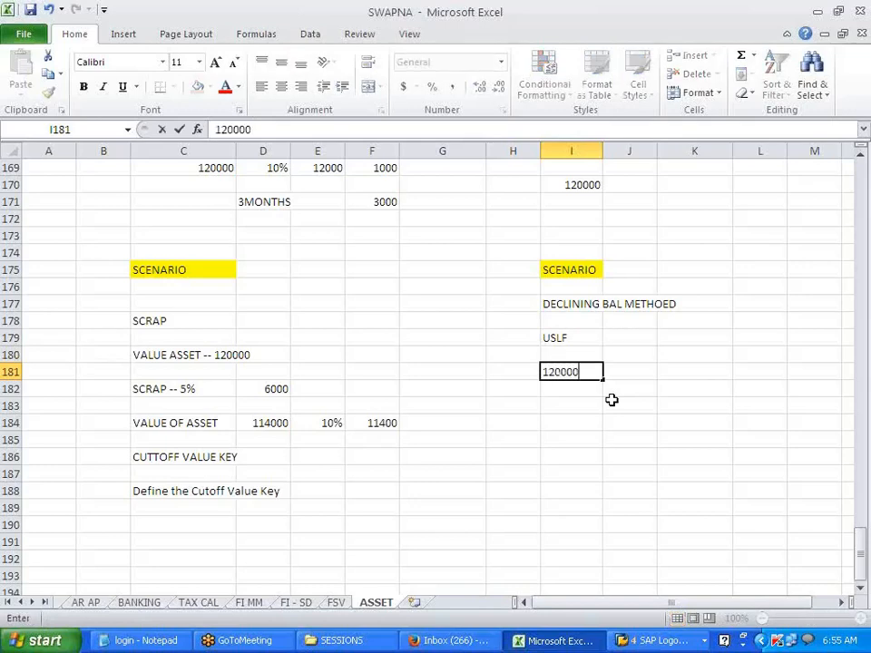
{"action": "key", "text": "Tab"}
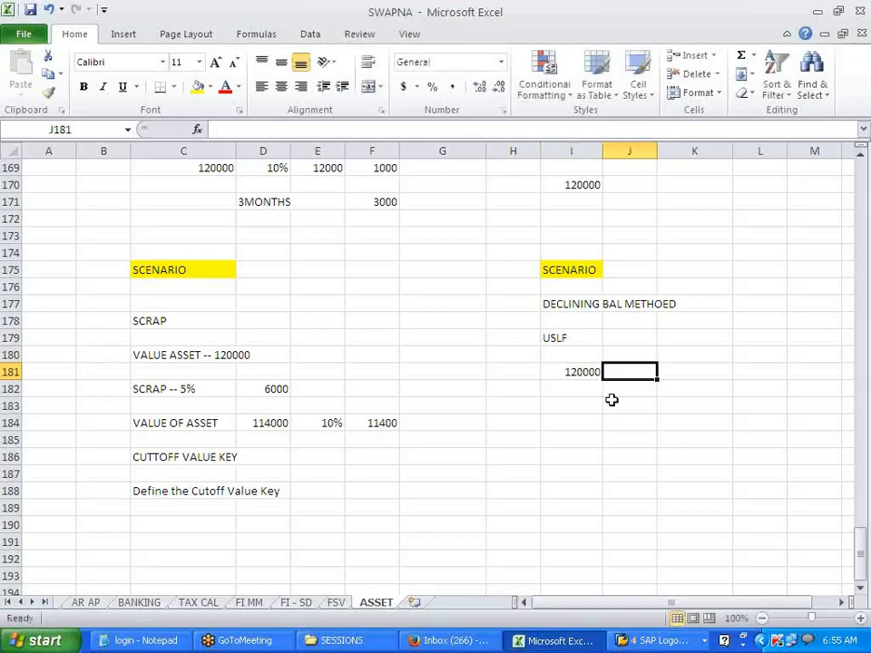
{"action": "type", "text": "10YEARS"}
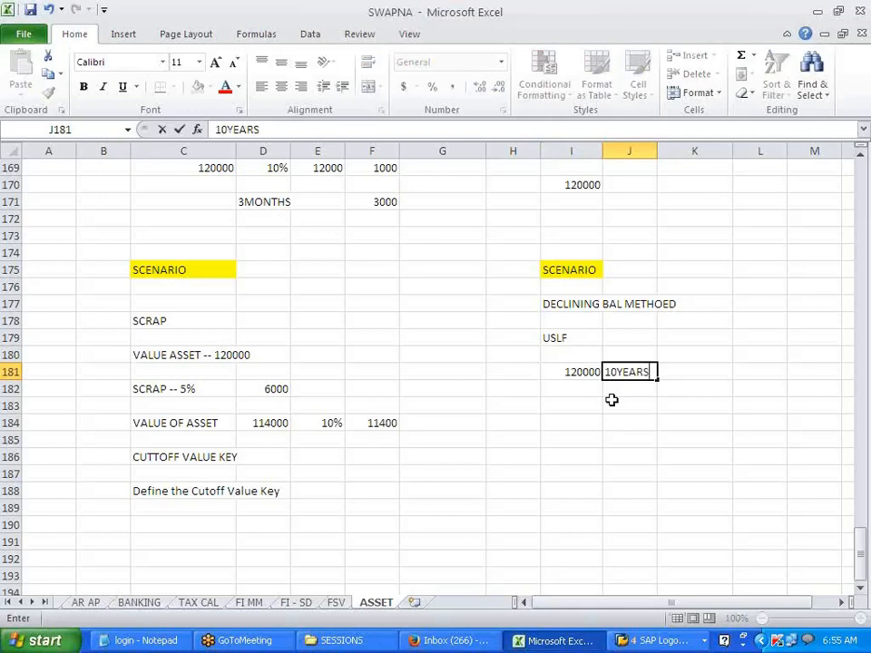
{"action": "key", "text": "Return"}
{"action": "key", "text": "Return"}
{"action": "key", "text": "Left"}
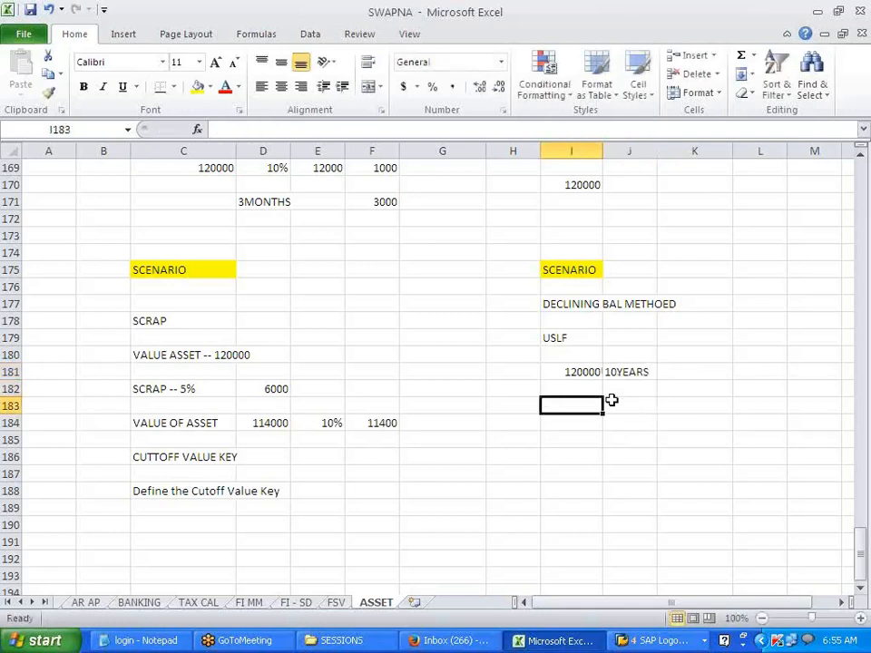
Calculate the yearly depreciation in I183 with the formula =I181/10.
{"action": "type", "text": "="}
{"action": "key", "text": "Up"}
{"action": "key", "text": "Up"}
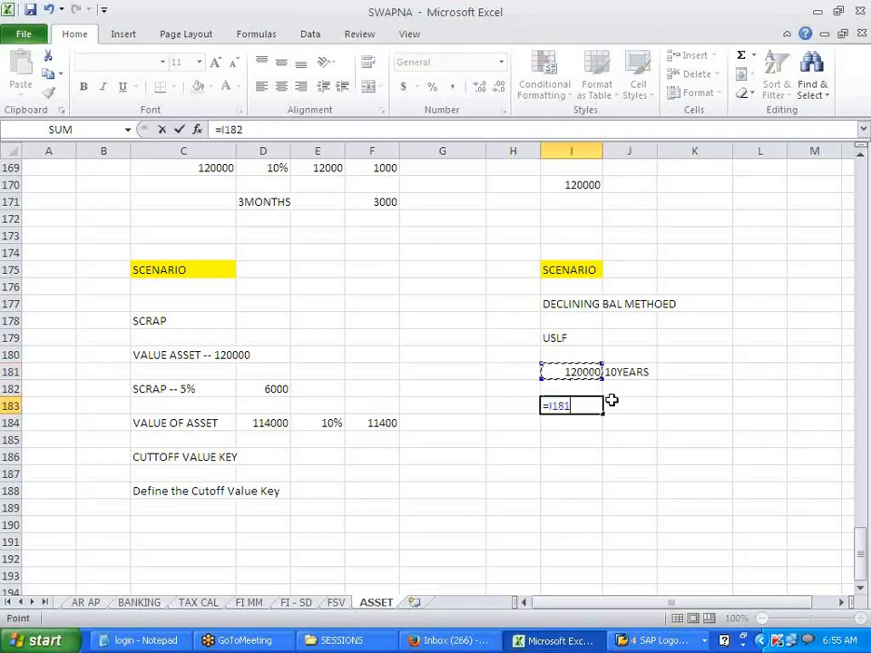
{"action": "type", "text": "/10"}
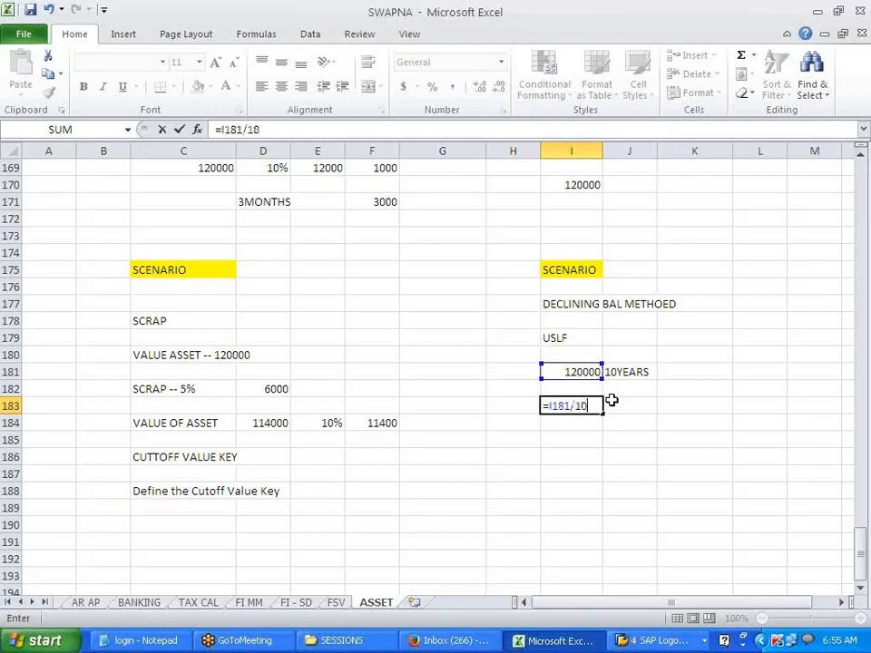
{"action": "key", "text": "Return"}
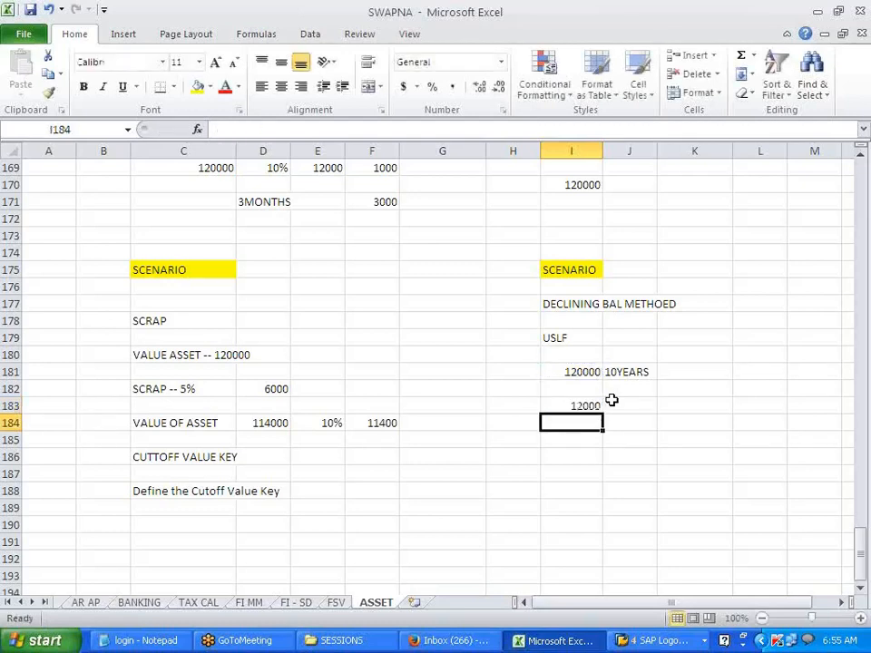
{"action": "key", "text": "Up"}
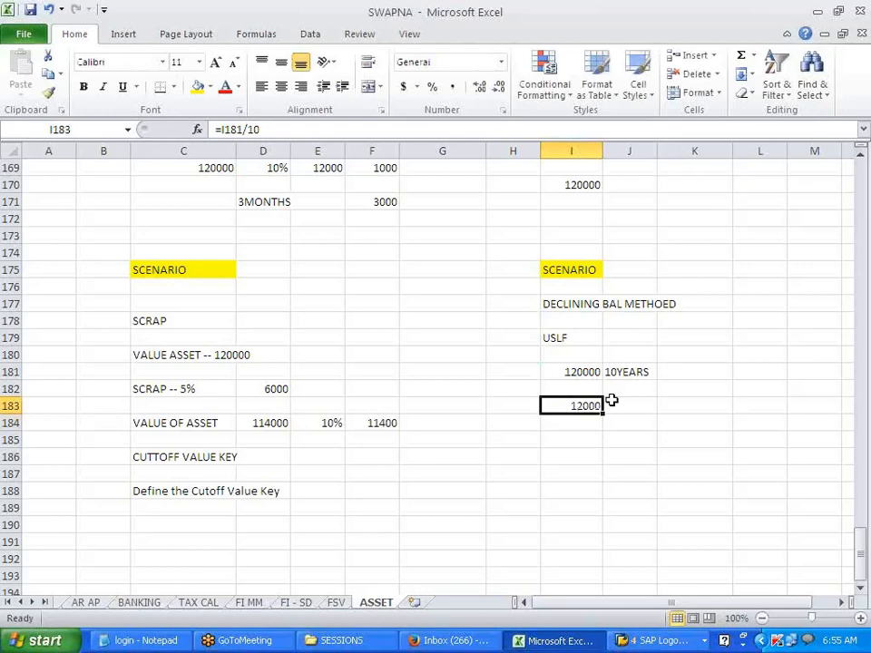
Fill in the rate details beside the yearly depreciation: 10% in J183, the factor 2 in K183 and 20% in L183.
{"action": "left_click", "coordinate": [612, 399]}
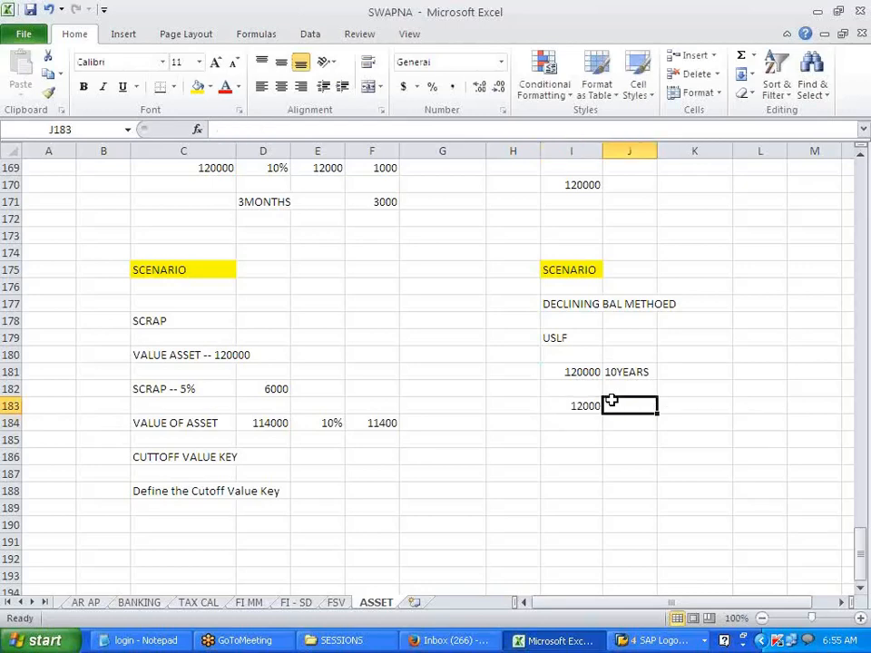
{"action": "type", "text": "10%"}
{"action": "key", "text": "Tab"}
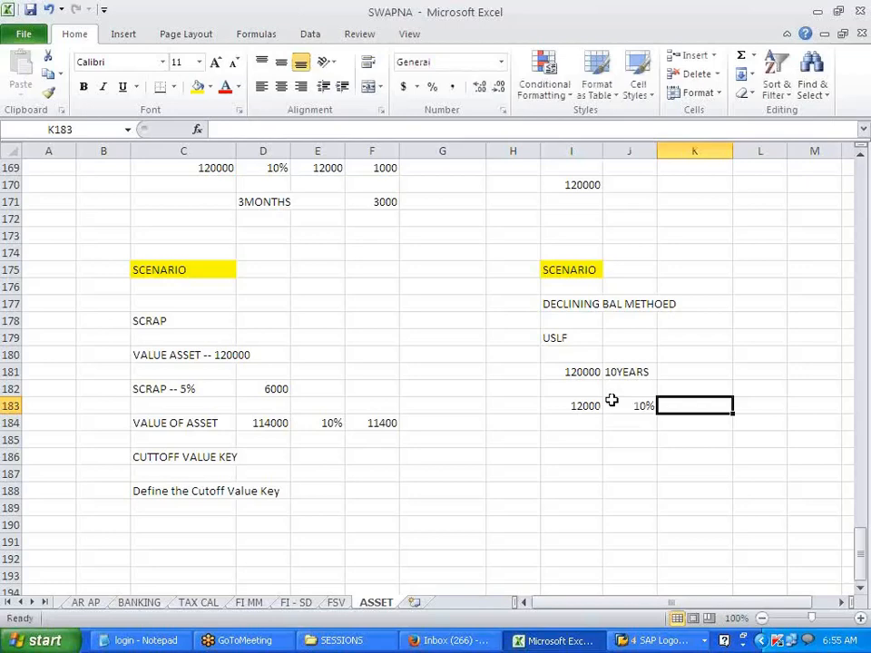
{"action": "type", "text": "2"}
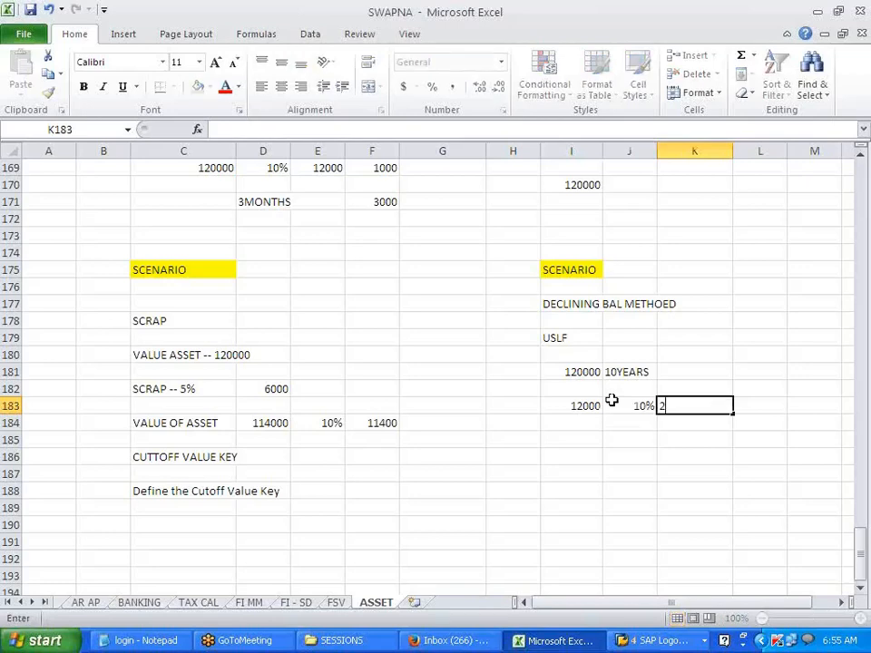
{"action": "key", "text": "Tab"}
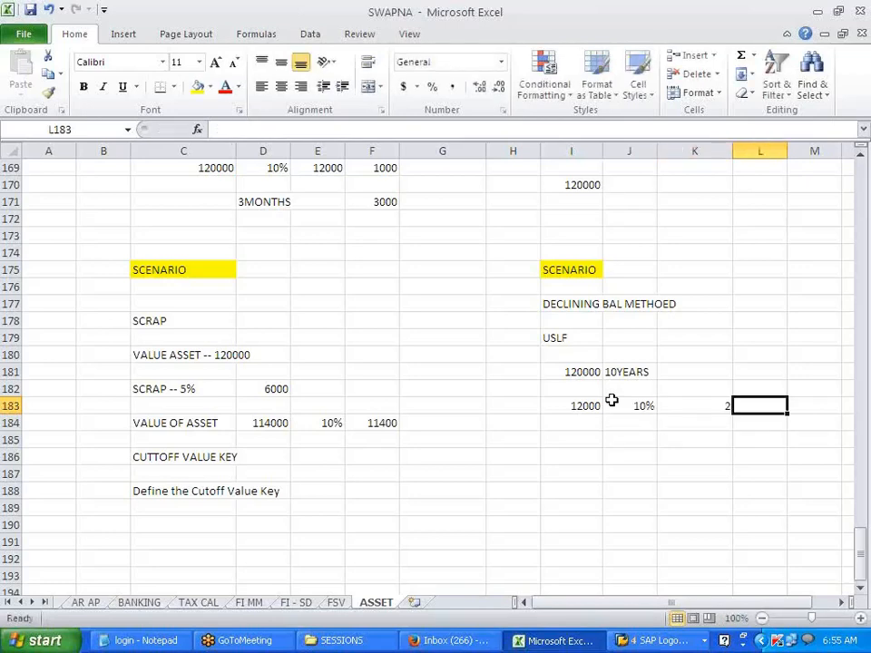
{"action": "type", "text": "20%"}
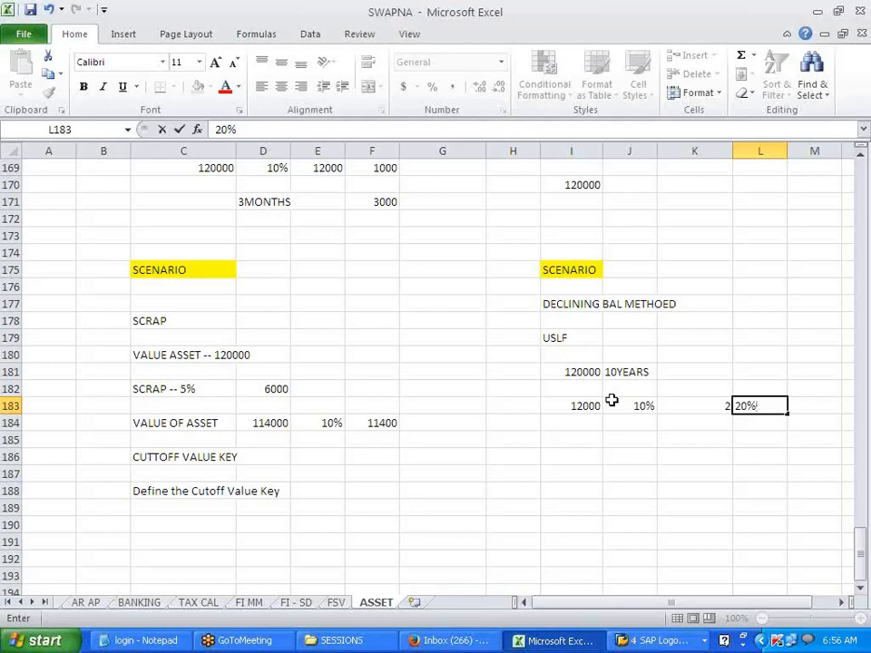
Correct the spelling of the scenario title in I177 to DECLINING BAL METHOD.
{"action": "left_click", "coordinate": [576, 300]}
{"action": "key", "text": "F2"}
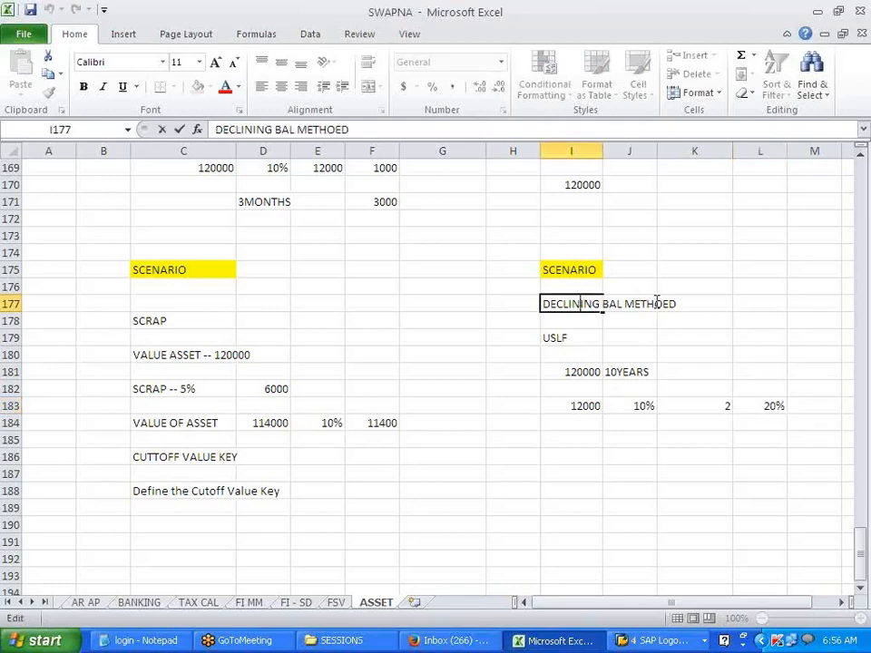
{"action": "key", "text": "BackSpace"}
{"action": "key", "text": "BackSpace"}
{"action": "type", "text": "D"}
{"action": "left_click", "coordinate": [694, 358]}
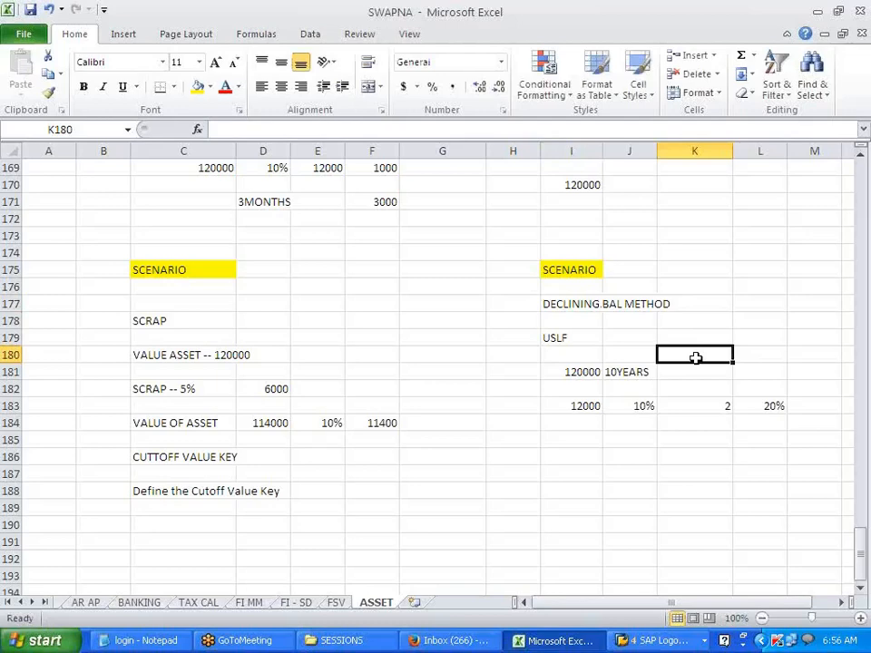
Review the declining balance rate figures in row 183 and the earlier scenario notes higher on the ASSET sheet.
{"action": "left_click", "coordinate": [736, 405]}
{"action": "left_click", "coordinate": [723, 406]}
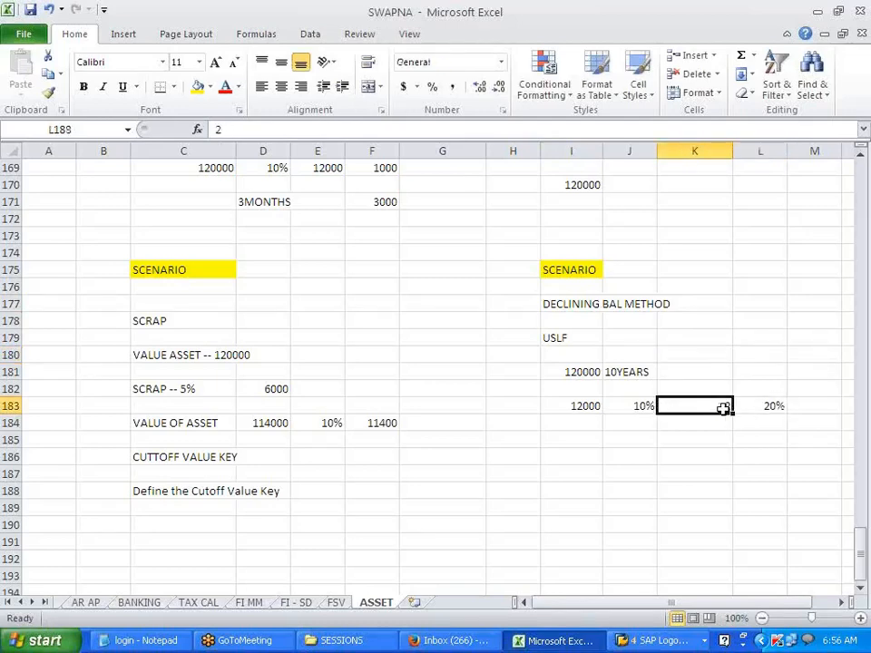
{"action": "left_click", "coordinate": [640, 419]}
{"action": "left_click", "coordinate": [708, 404]}
{"action": "left_click", "coordinate": [715, 494]}
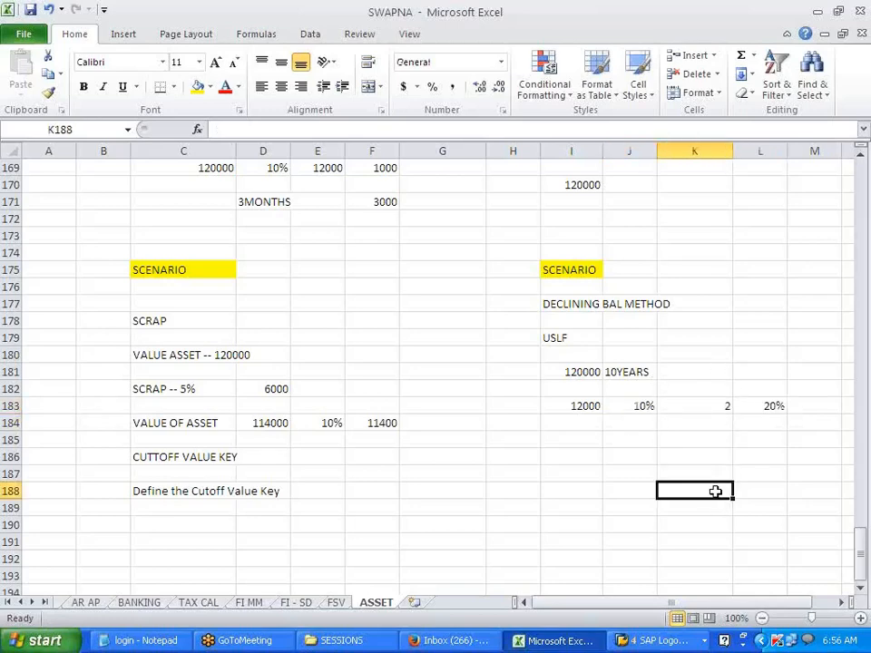
{"action": "scroll", "coordinate": [398, 450], "scroll_direction": "up", "scroll_amount": 11}
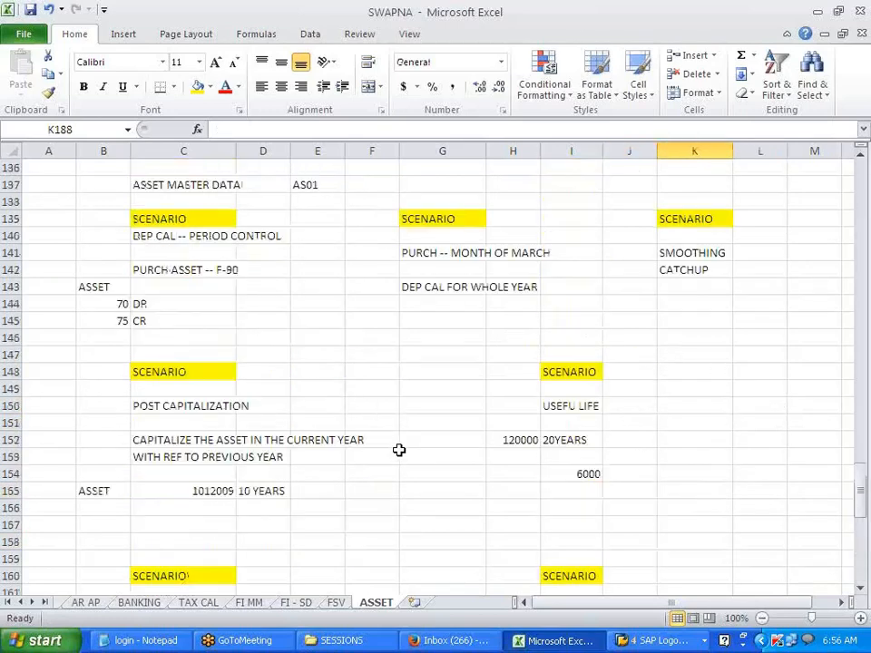
{"action": "scroll", "coordinate": [398, 450], "scroll_direction": "up", "scroll_amount": 3}
{"action": "scroll", "coordinate": [399, 450], "scroll_direction": "down", "scroll_amount": 5}
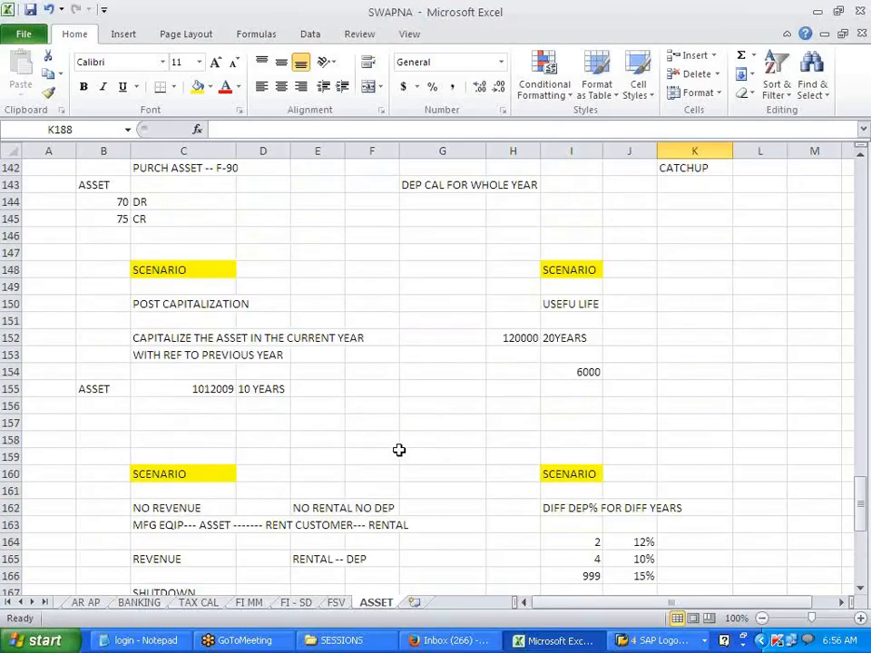
{"action": "scroll", "coordinate": [398, 450], "scroll_direction": "down", "scroll_amount": 11}
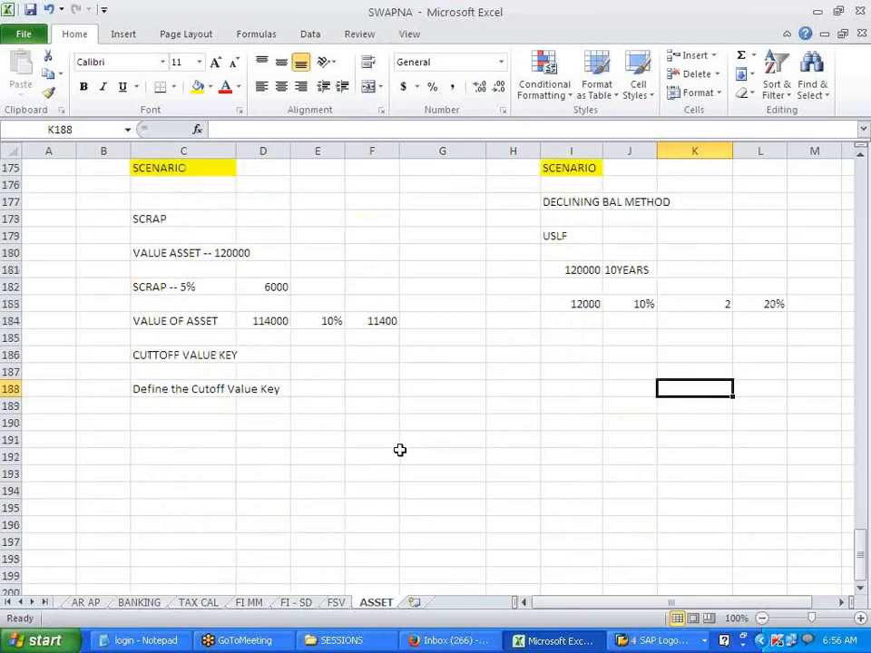
{"action": "left_click", "coordinate": [524, 442]}
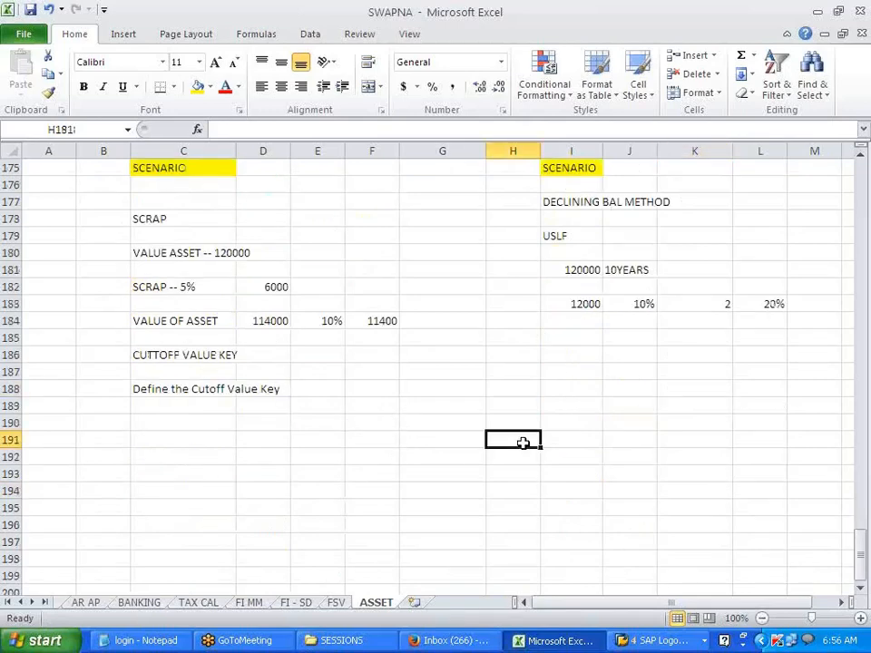
Add the note DBM --- USED ONLY FOR USL LIFE METHOD in I185.
{"action": "left_click", "coordinate": [579, 341]}
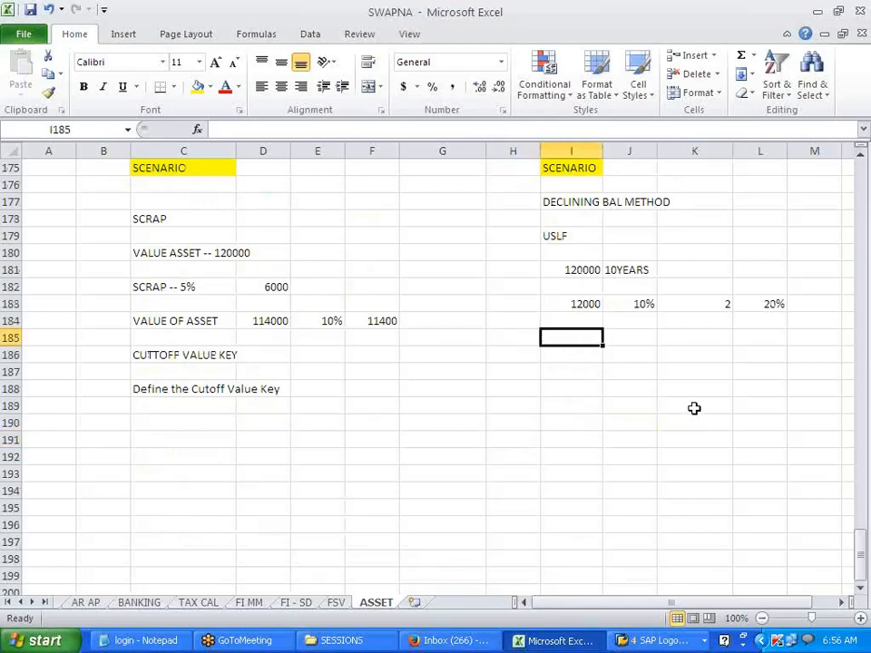
{"action": "type", "text": "D"}
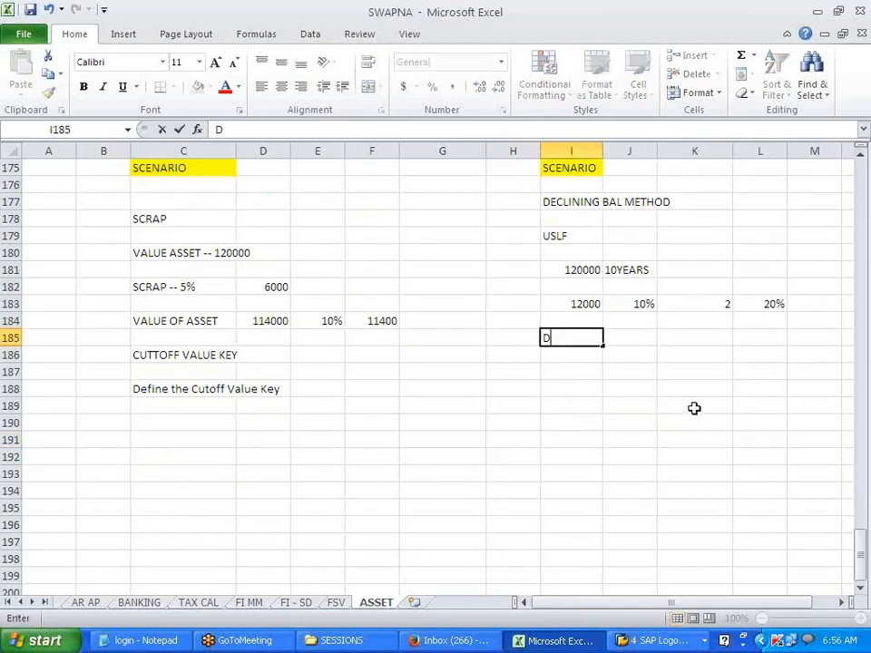
{"action": "type", "text": "BM --- USED ONL"}
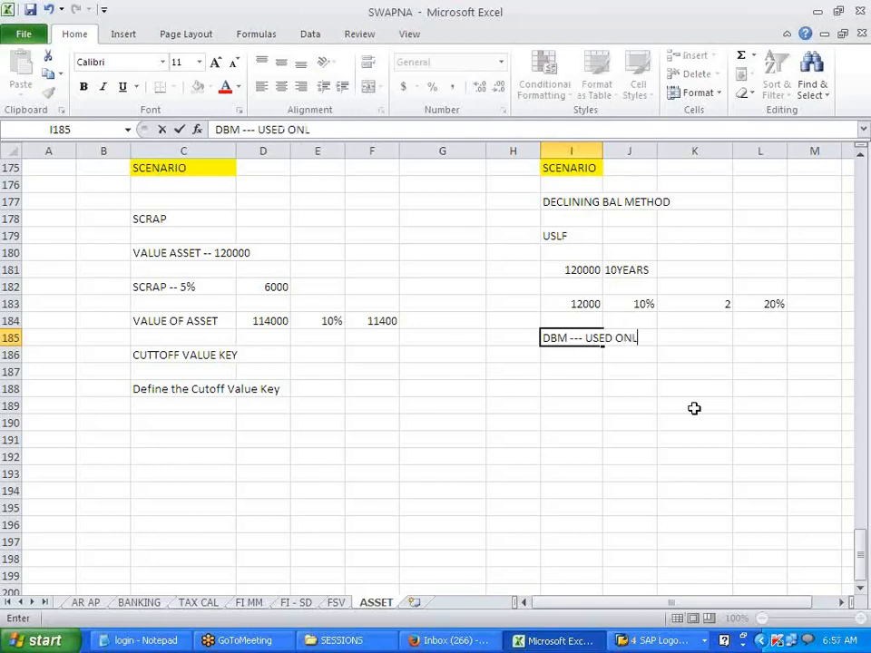
{"action": "type", "text": "Y FOR USL"}
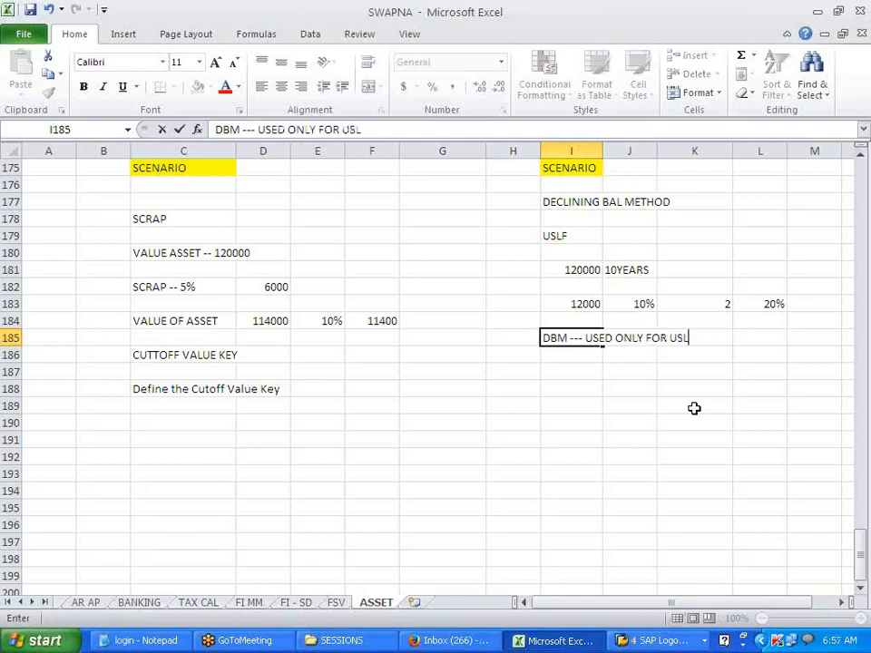
{"action": "type", "text": " LIFE METHOD"}
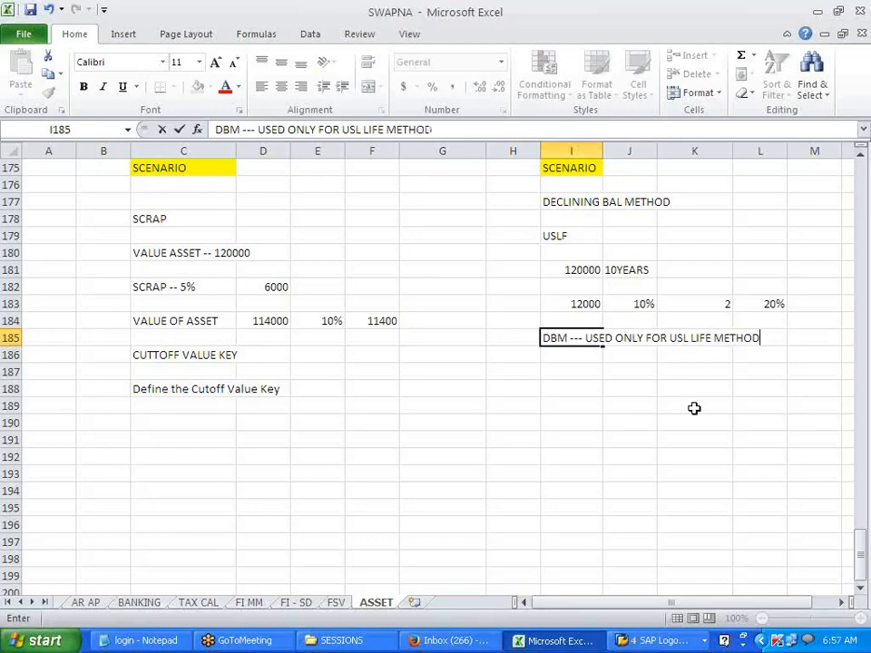
{"action": "left_click", "coordinate": [694, 408]}
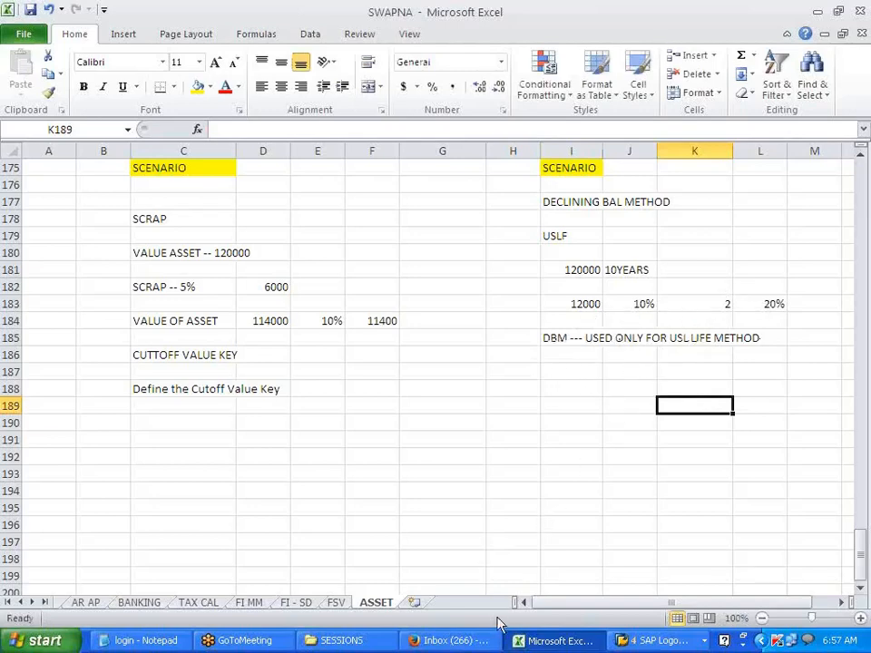
Switch to the SAP Display IMG session and open Maintain Depreciation Key for chart of depreciation V700.
{"action": "right_click", "coordinate": [632, 641]}
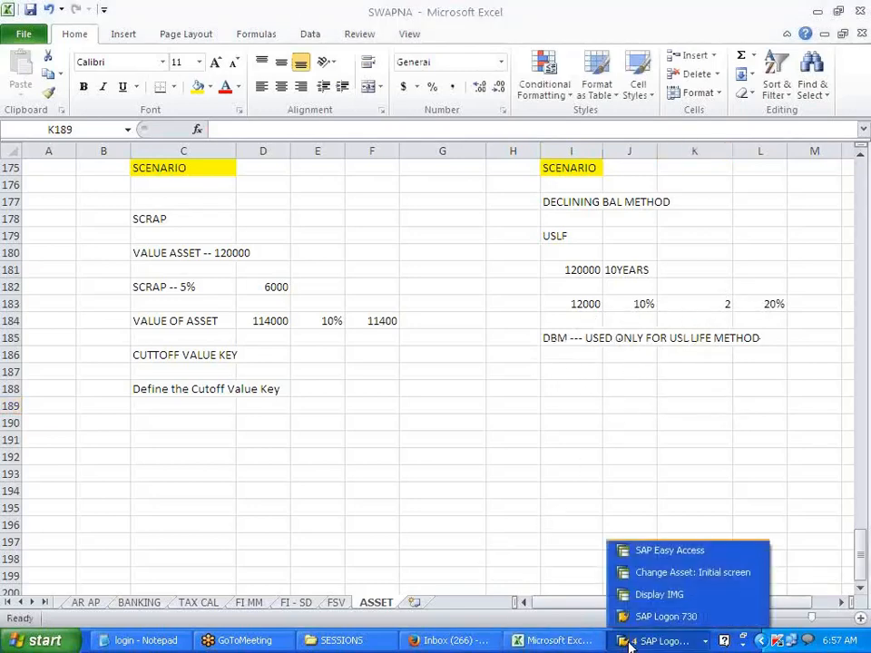
{"action": "left_click", "coordinate": [659, 594]}
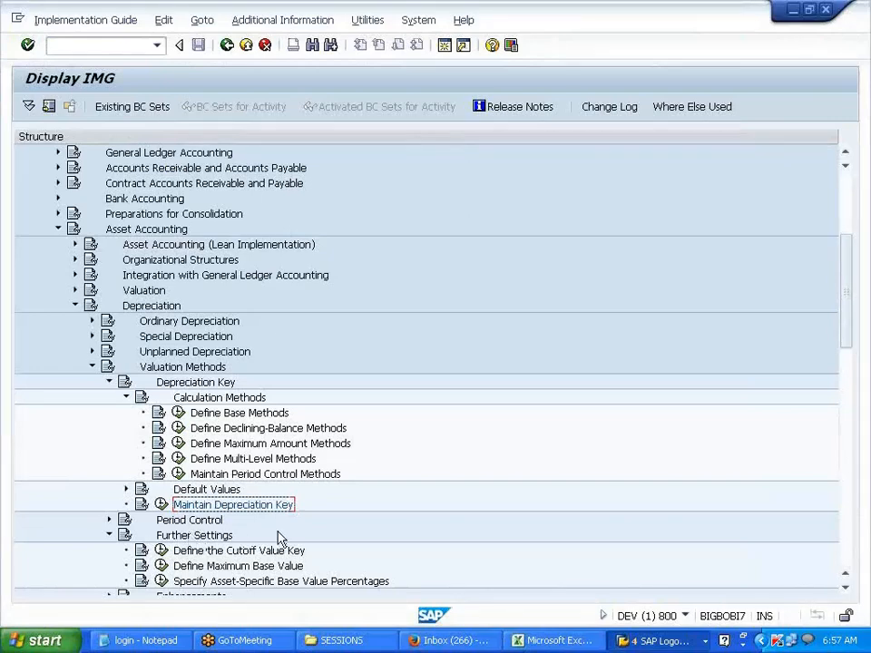
{"action": "left_click", "coordinate": [161, 505]}
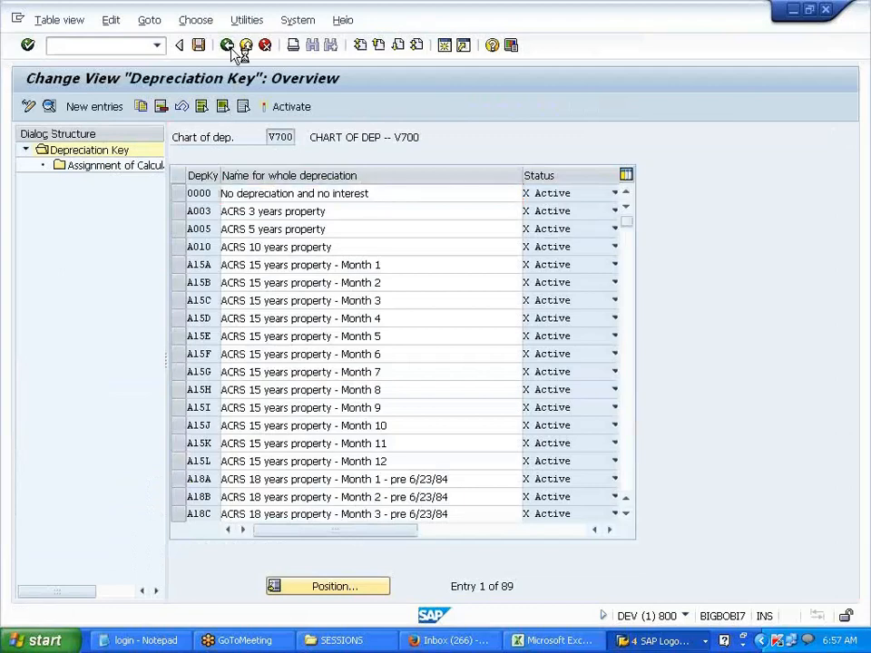
Leave the depreciation key overview, open Define Declining-Balance Methods in the IMG and start new entries for chart of depreciation V700.
{"action": "left_click", "coordinate": [229, 46]}
{"action": "scroll", "coordinate": [299, 510], "scroll_direction": "down", "scroll_amount": 2}
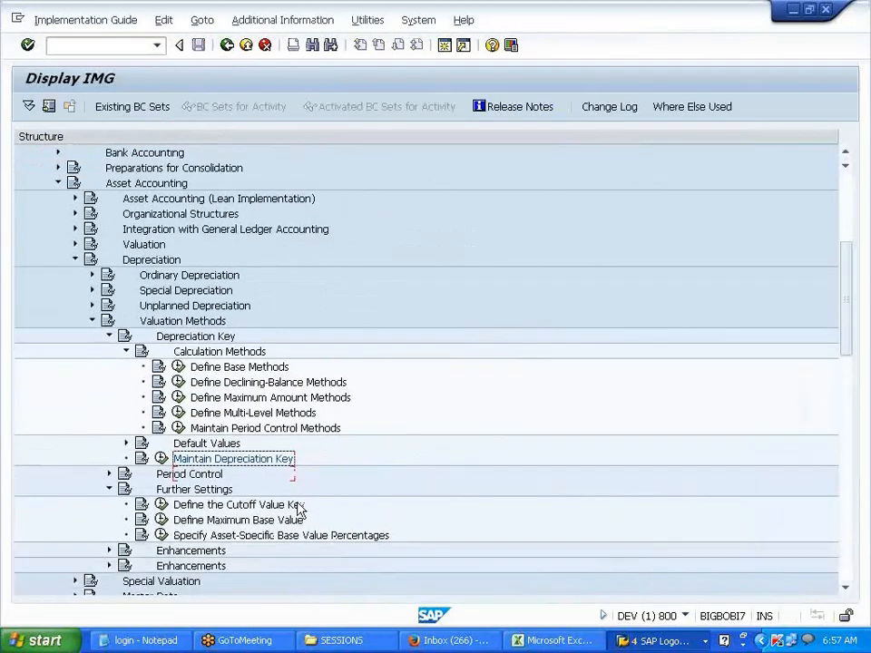
{"action": "left_click", "coordinate": [211, 321]}
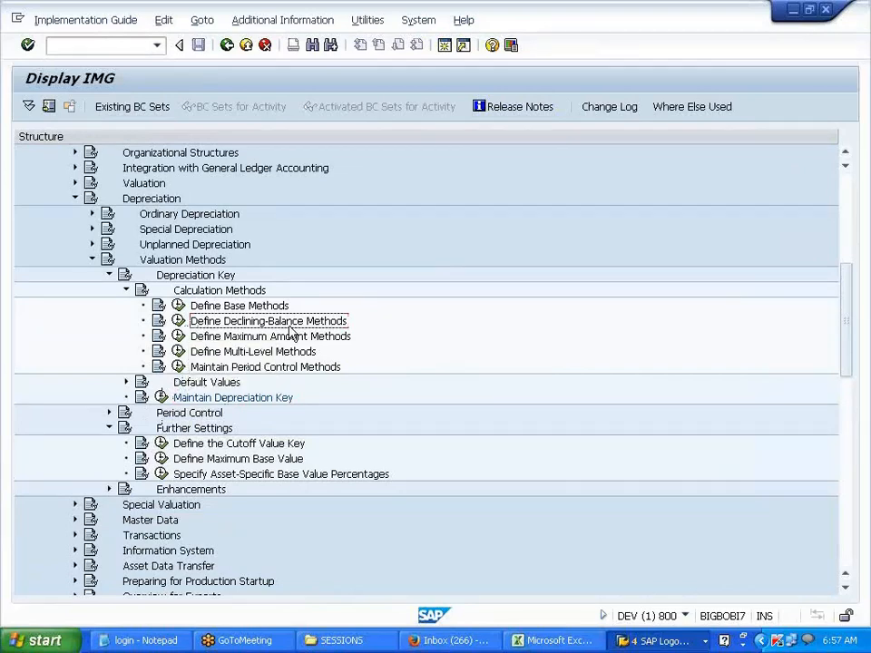
{"action": "left_click", "coordinate": [179, 322]}
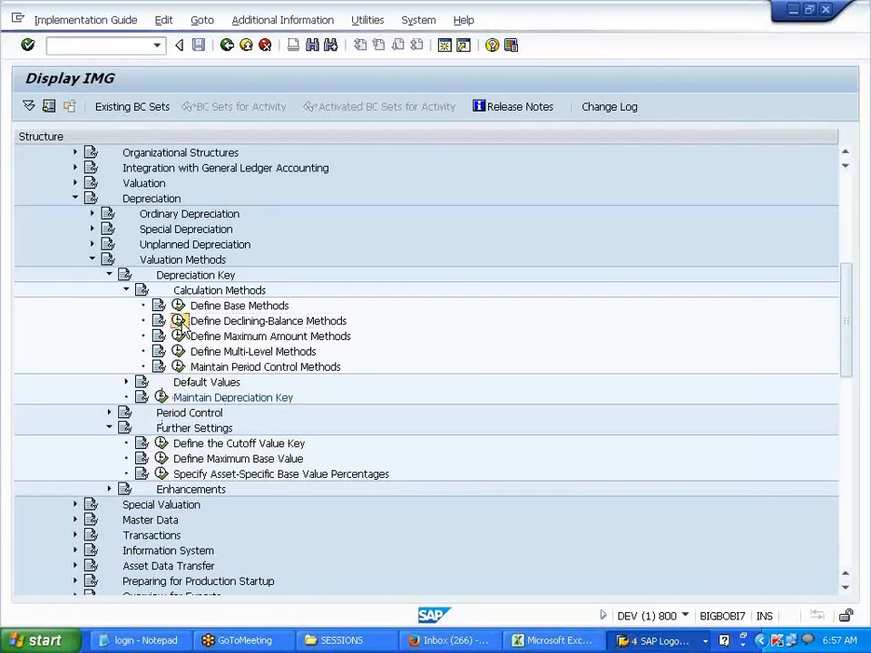
{"action": "left_click", "coordinate": [83, 115]}
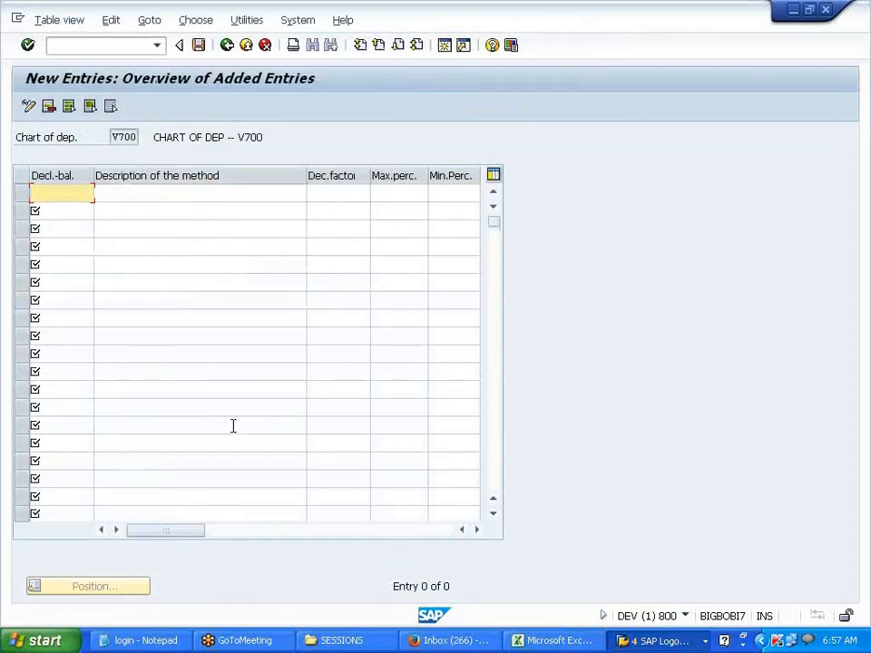
Enter declining-balance method V70 with the description DEC BAL METHOD -- V700 and a declining factor of 2.
{"action": "type", "text": "V70"}
{"action": "key", "text": "Tab"}
{"action": "type", "text": "DEC"}
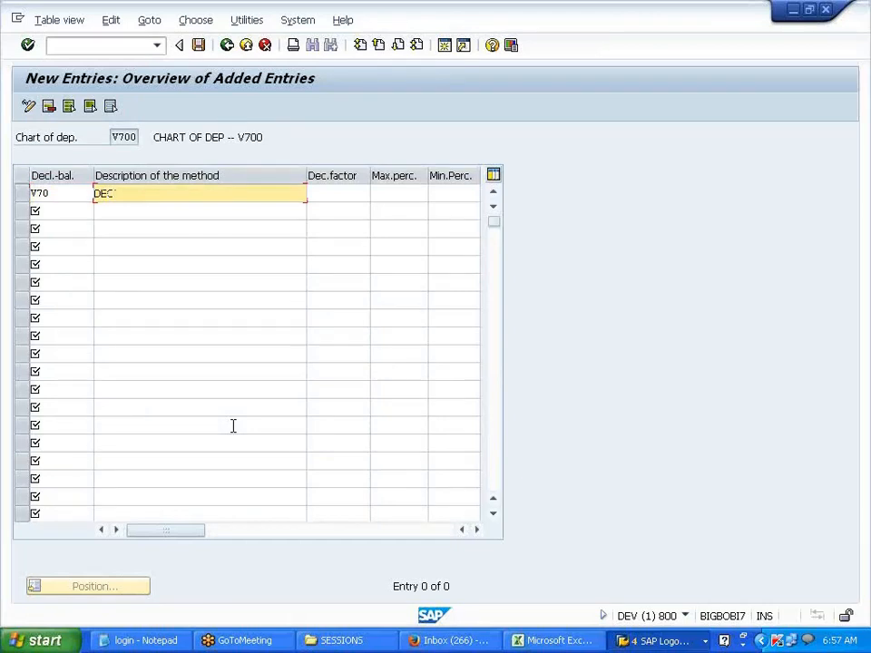
{"action": "type", "text": " BAL METHOD -- V700"}
{"action": "key", "text": "Tab"}
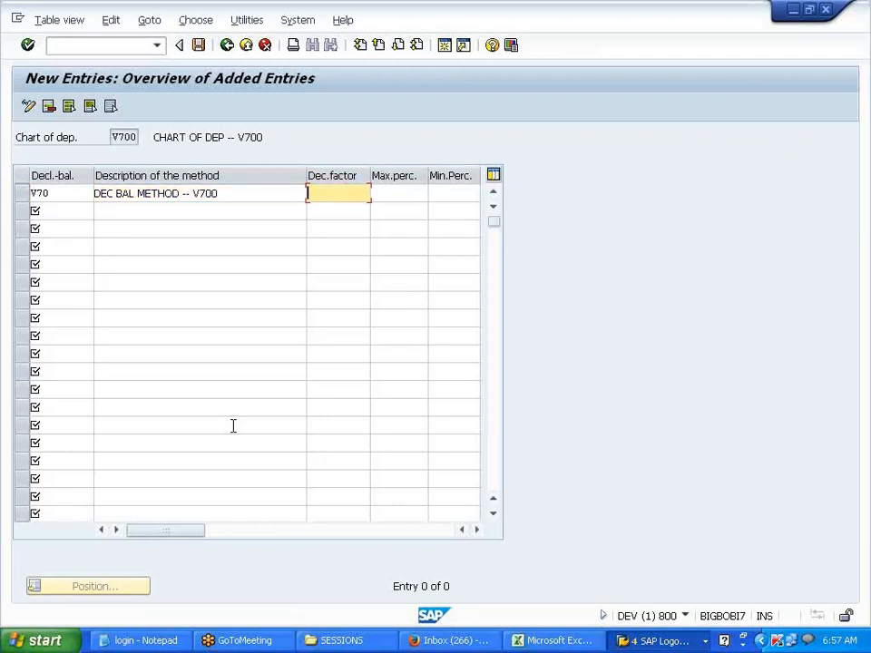
{"action": "type", "text": "2"}
{"action": "key", "text": "Tab"}
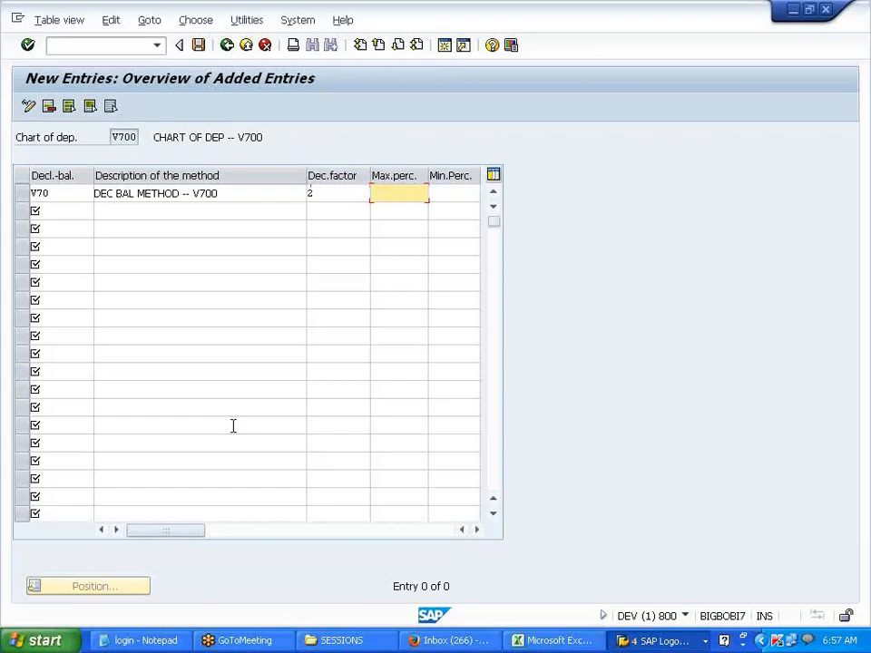
Check the scenario rate in the Excel ASSET sheet, then set method V70's maximum percentage to 20 and minimum percentage to 15.
{"action": "key", "text": "alt+Tab"}
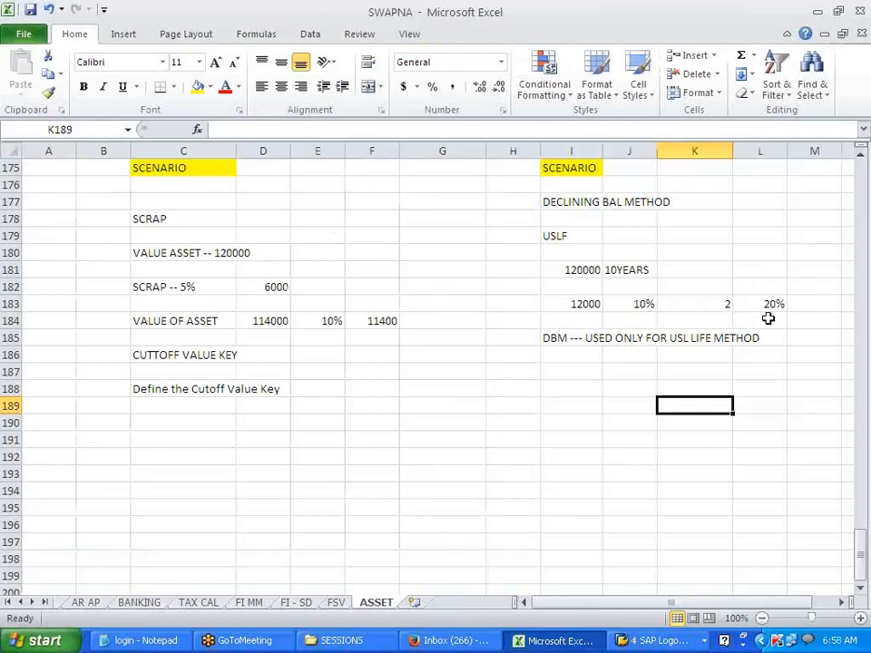
{"action": "key", "text": "alt+Tab"}
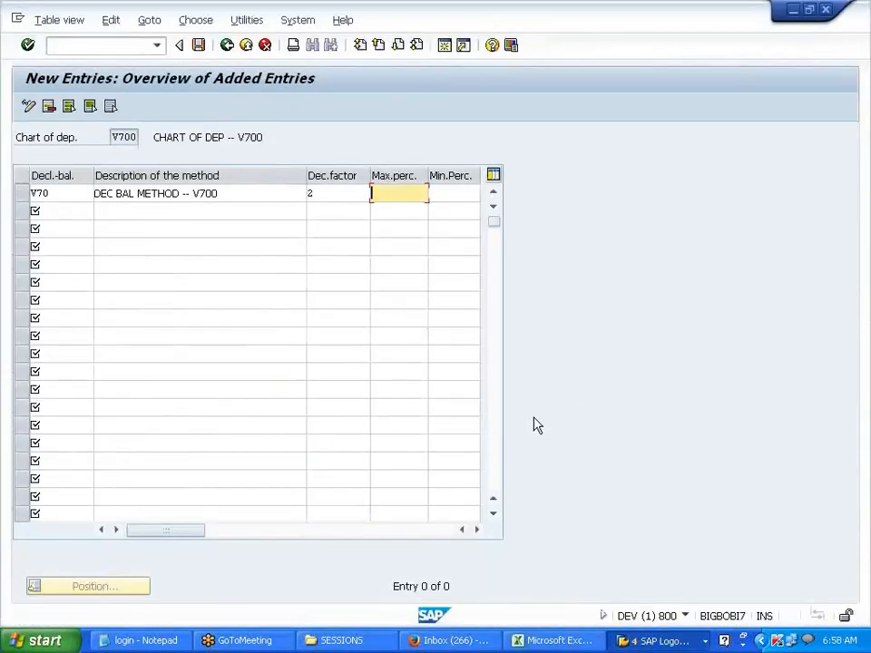
{"action": "type", "text": "15"}
{"action": "key", "text": "BackSpace"}
{"action": "key", "text": "BackSpace"}
{"action": "type", "text": "20"}
{"action": "key", "text": "Tab"}
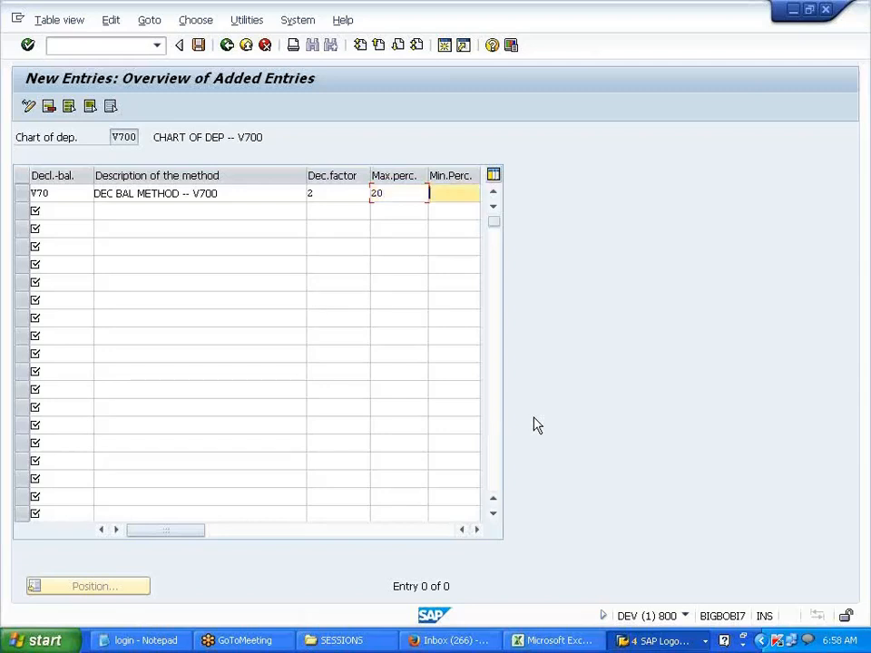
{"action": "type", "text": "15"}
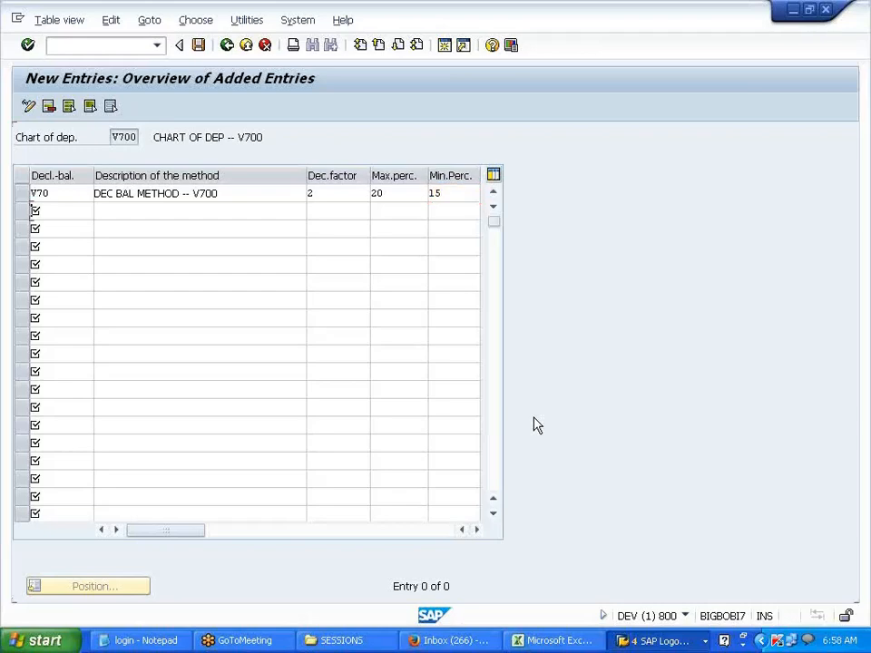
Save the new declining-balance method under the proposed customizing request and return to the IMG structure.
{"action": "key", "text": "Return"}
{"action": "left_click", "coordinate": [197, 45]}
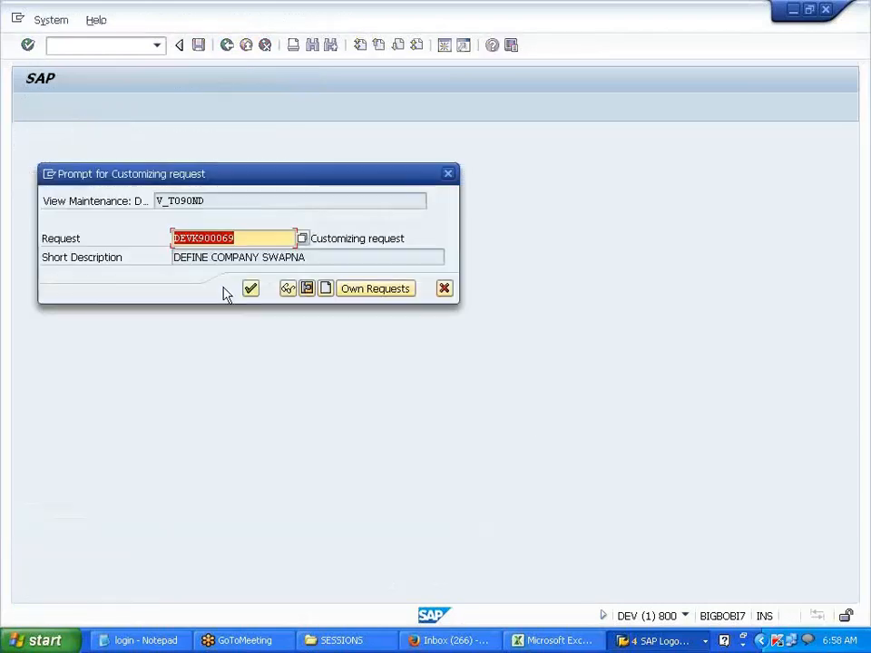
{"action": "left_click", "coordinate": [250, 288]}
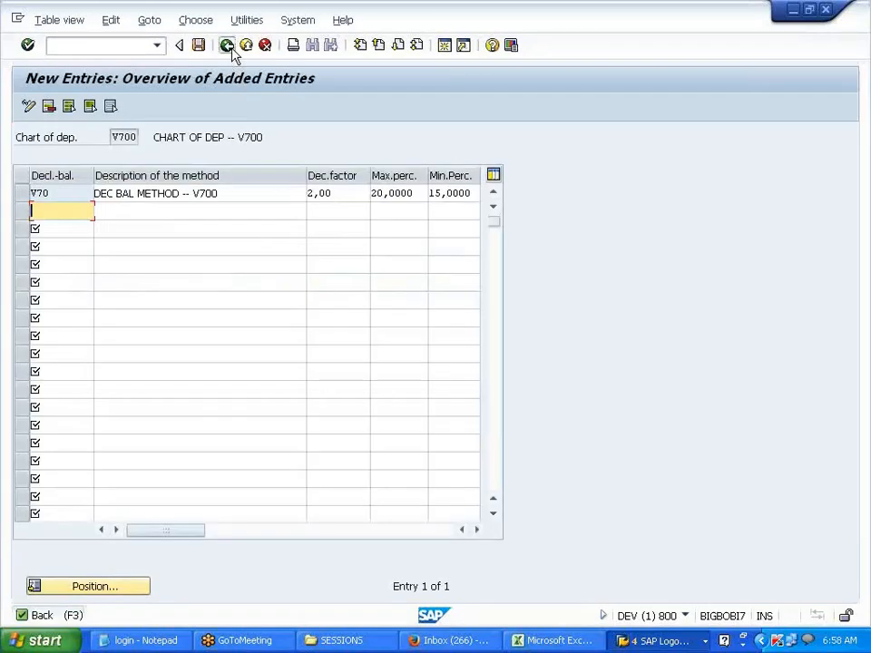
{"action": "left_click", "coordinate": [229, 47]}
{"action": "left_click", "coordinate": [229, 47]}
Open Maintain Depreciation Key, locate key USL and display its assignment of calculation methods.
{"action": "left_click", "coordinate": [164, 398]}
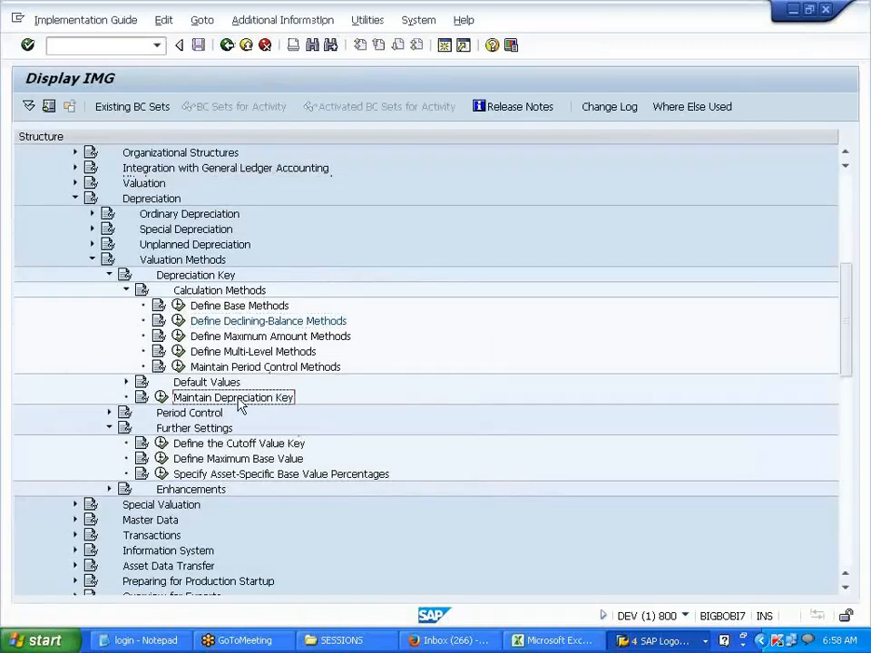
{"action": "left_click", "coordinate": [165, 401]}
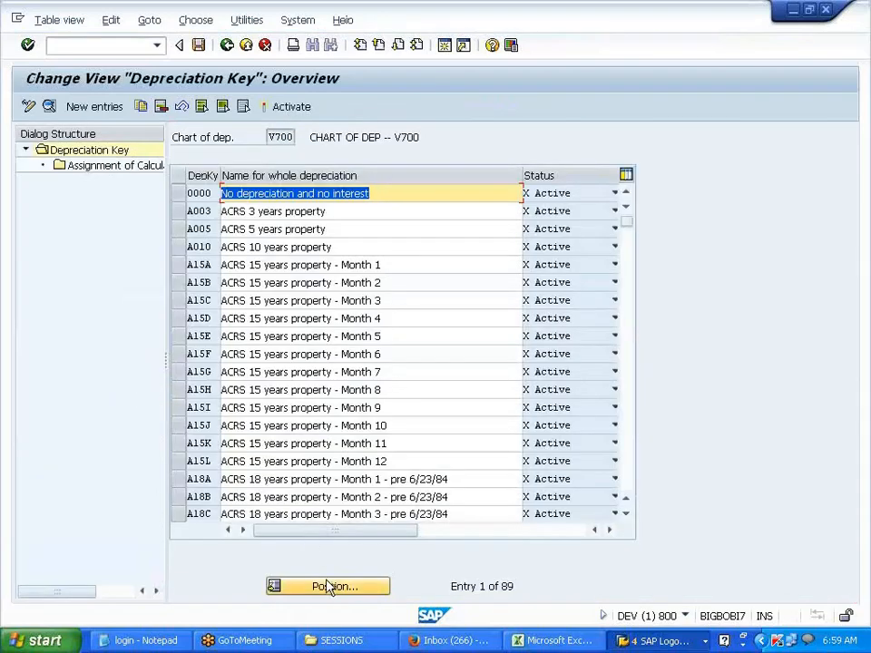
{"action": "left_click", "coordinate": [328, 587]}
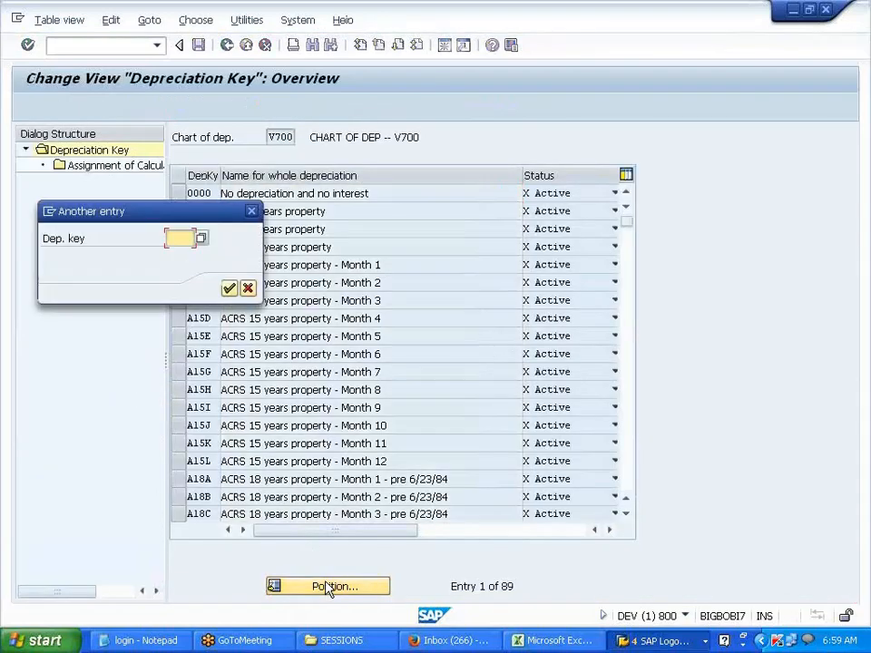
{"action": "type", "text": "USL"}
{"action": "key", "text": "Return"}
{"action": "double_click", "coordinate": [196, 194]}
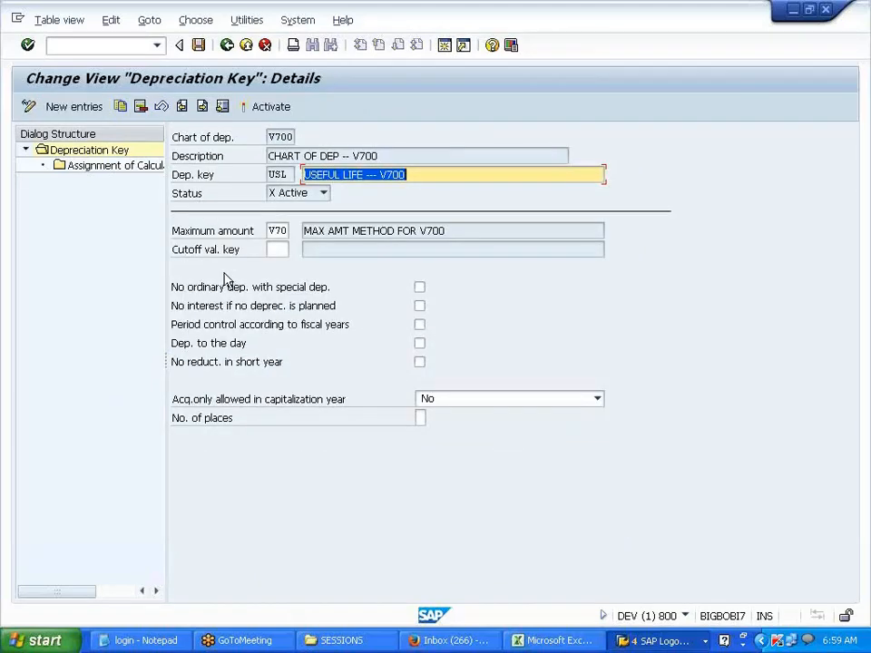
{"action": "double_click", "coordinate": [137, 170]}
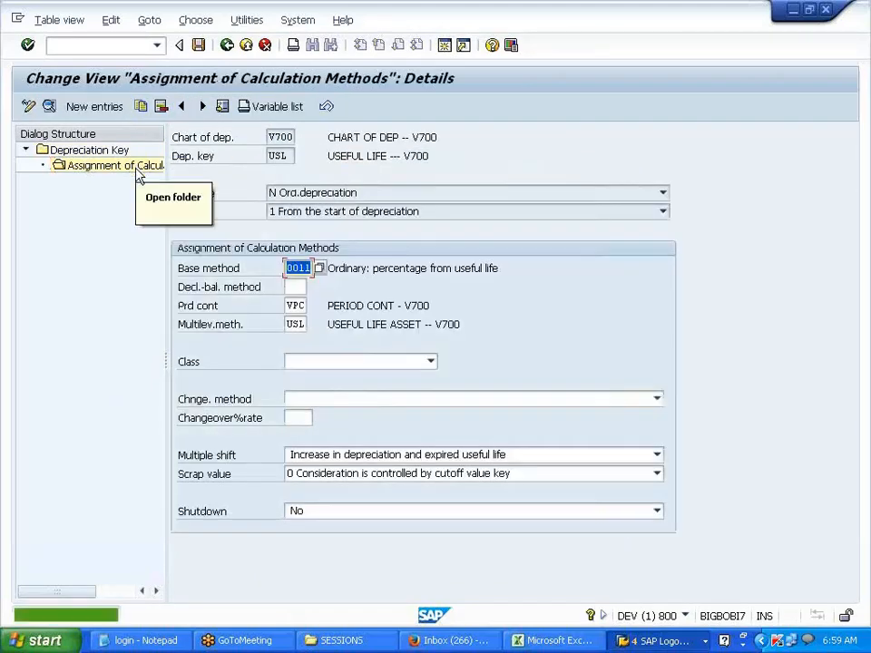
Assign the DEC BAL METHOD -- V700 declining-balance method to depreciation key USL.
{"action": "left_click_drag", "start_coordinate": [180, 292], "coordinate": [243, 297]}
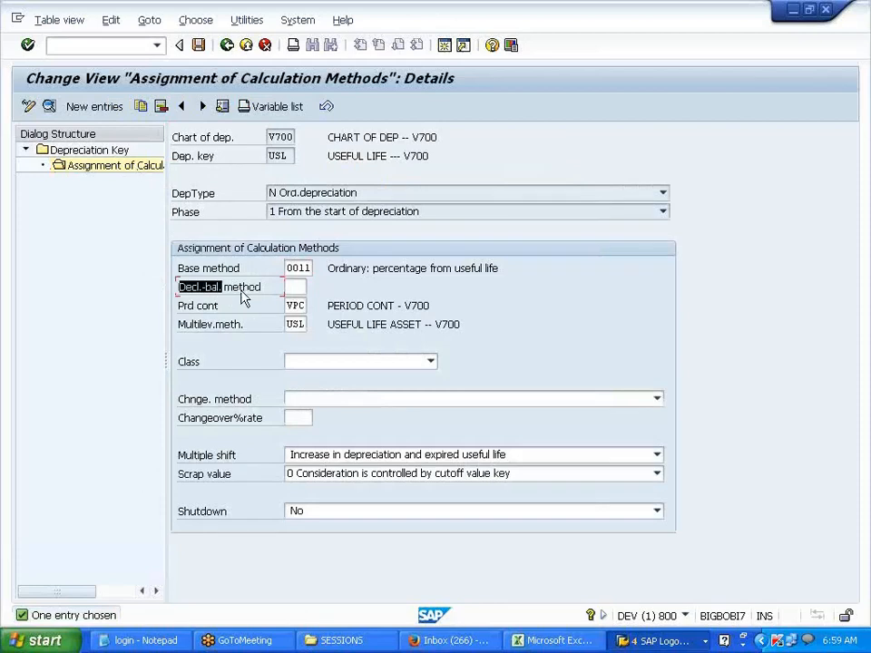
{"action": "left_click", "coordinate": [295, 287]}
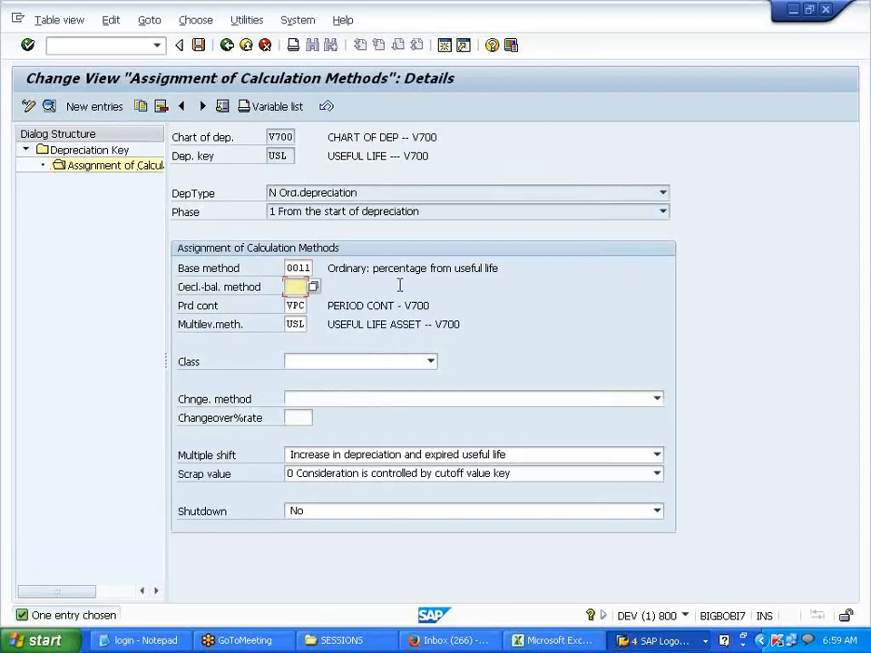
{"action": "type", "text": "V700"}
{"action": "key", "text": "Return"}
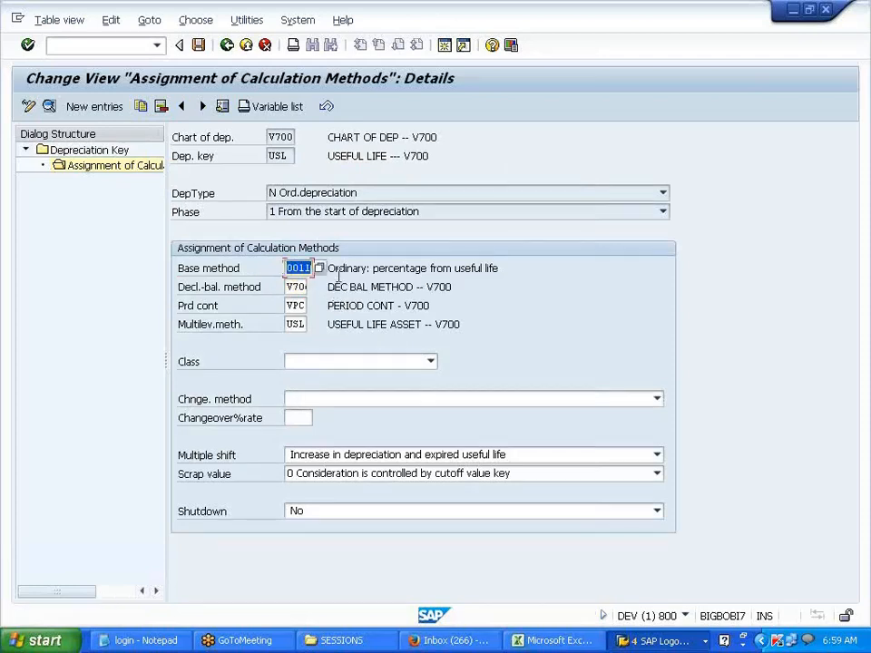
Save depreciation key USL under the proposed customizing request, accepting the check message, and return to the IMG structure.
{"action": "left_click", "coordinate": [116, 150]}
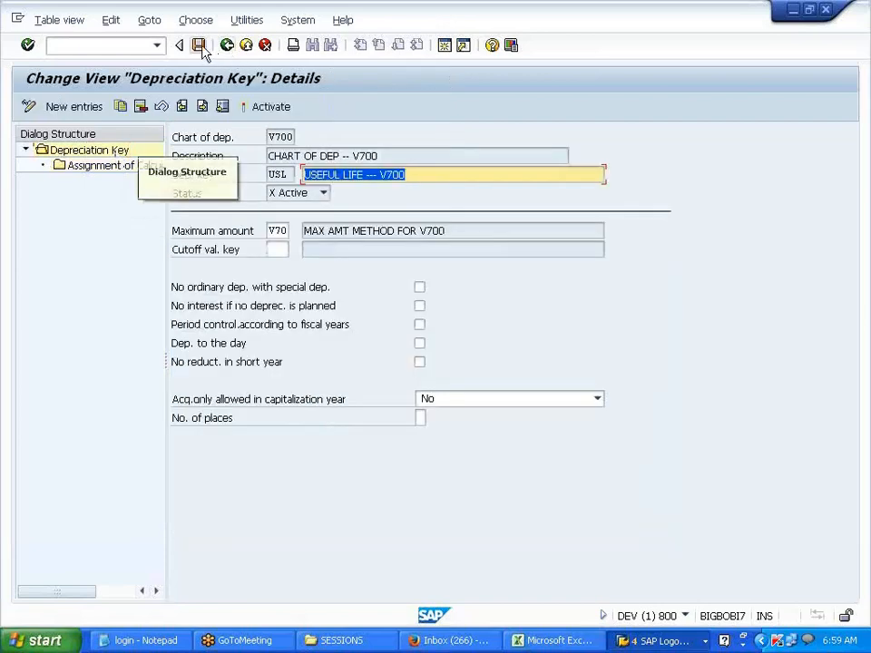
{"action": "left_click", "coordinate": [198, 45]}
{"action": "left_click", "coordinate": [33, 307]}
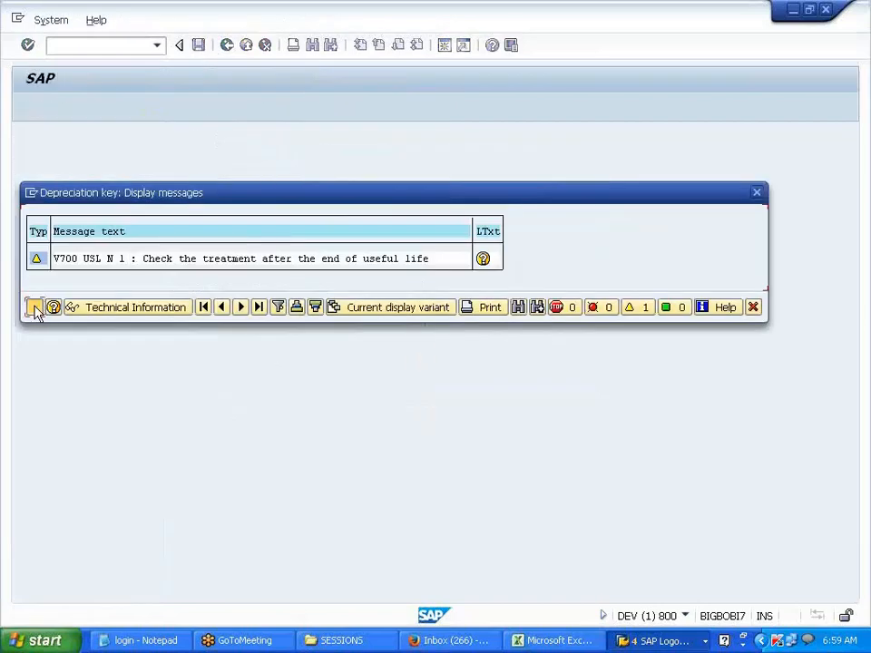
{"action": "left_click", "coordinate": [249, 289]}
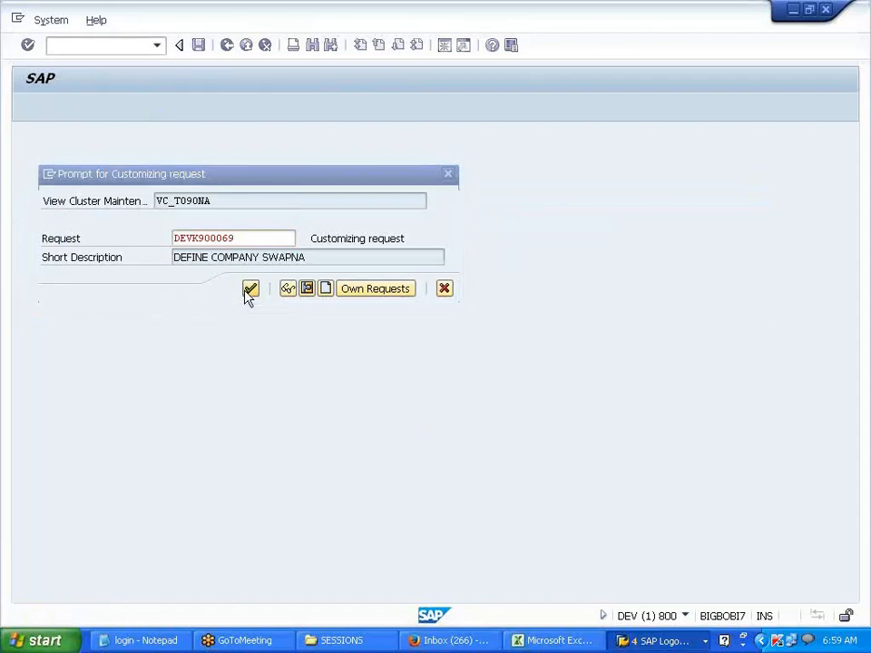
{"action": "left_click", "coordinate": [226, 45]}
{"action": "left_click", "coordinate": [222, 50]}
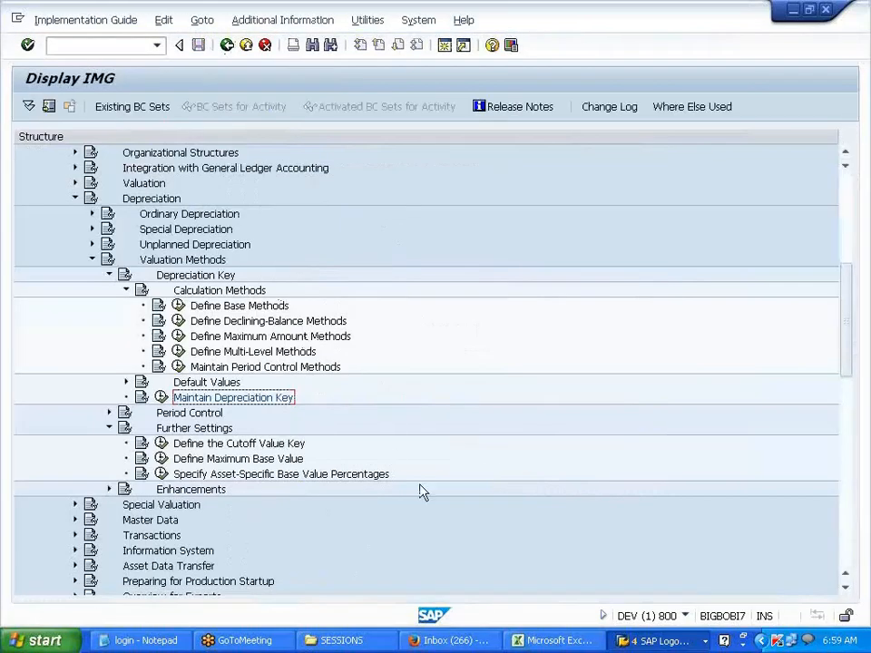
Glance at the Excel scenario, then start transaction AS01 in another SAP session for asset class VBS and company code V700.
{"action": "left_click", "coordinate": [558, 641]}
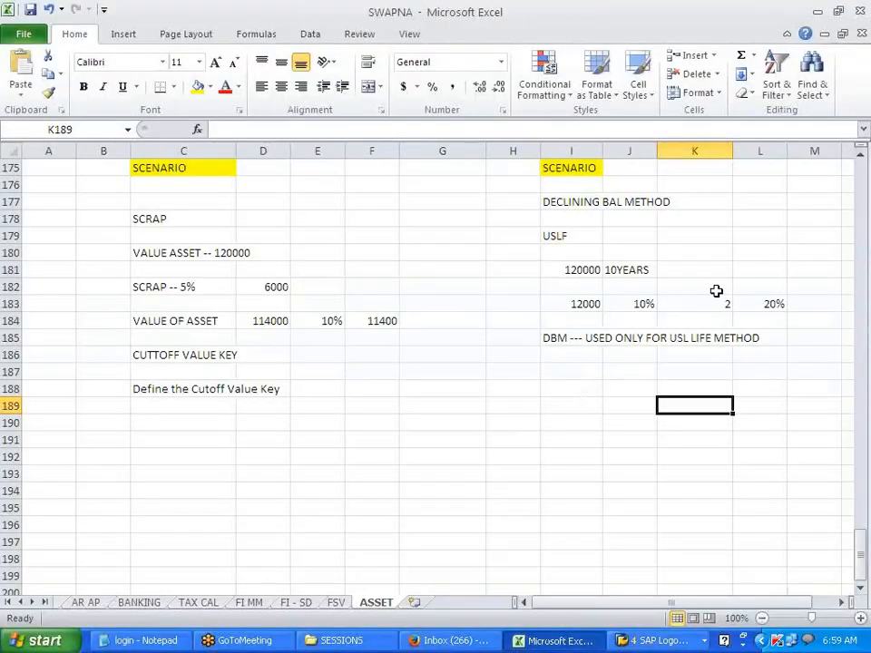
{"action": "key", "text": "alt+Tab"}
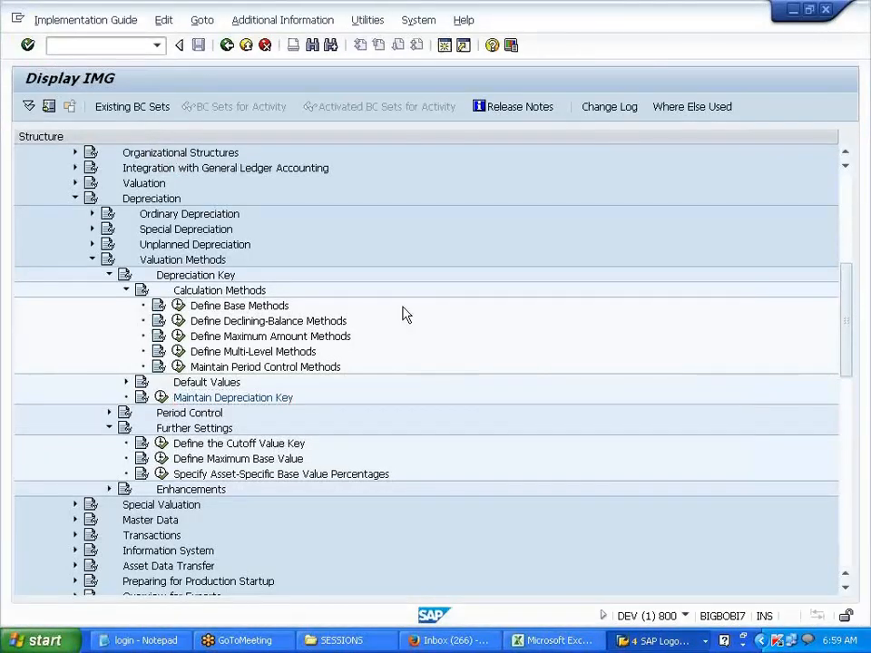
{"action": "key", "text": "F3"}
{"action": "type", "text": "AS01"}
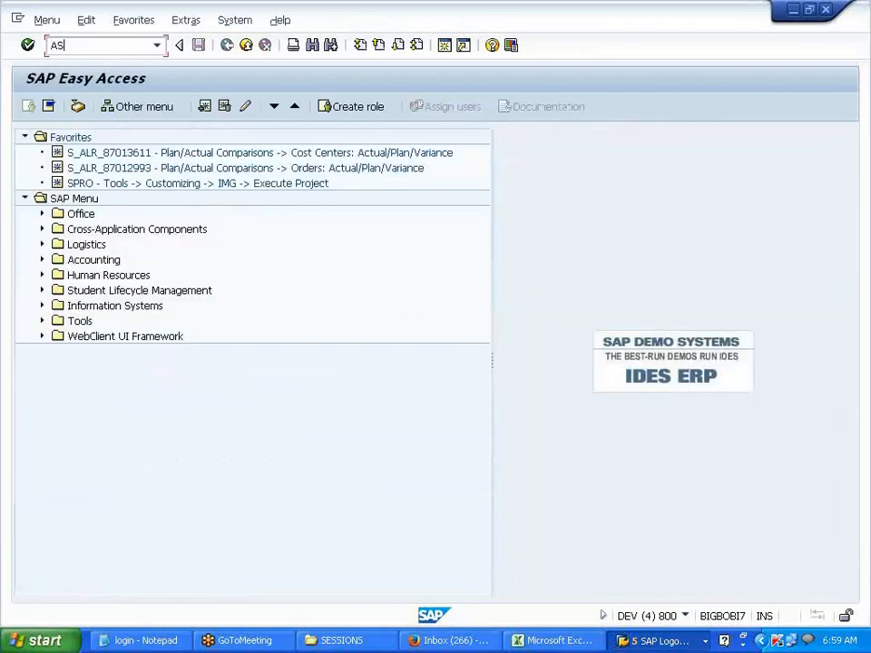
{"action": "key", "text": "Return"}
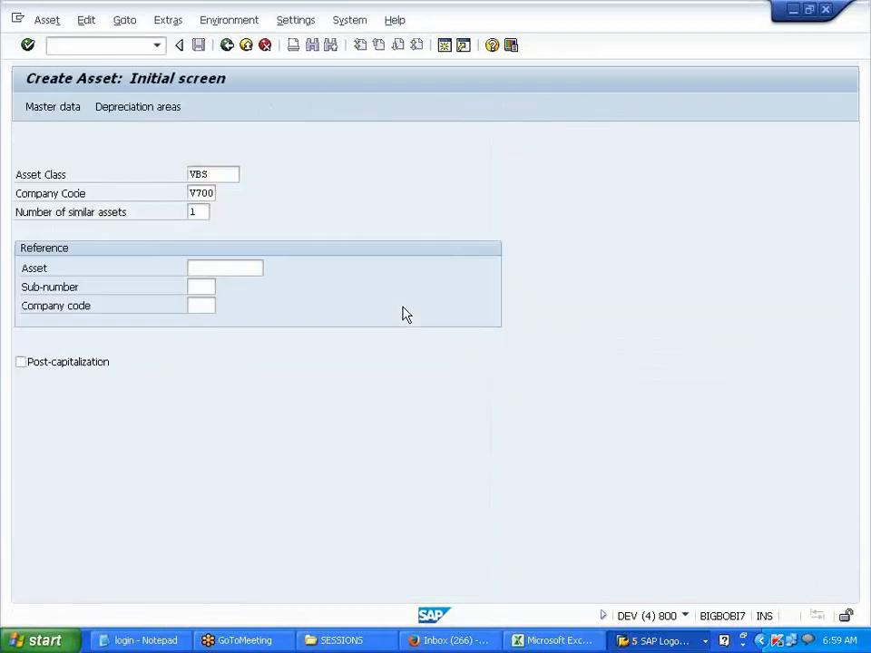
{"action": "key", "text": "Return"}
Enter ASSET -- DEC BAL METHOD -- 20% as the new asset's description.
{"action": "type", "text": "ASSE"}
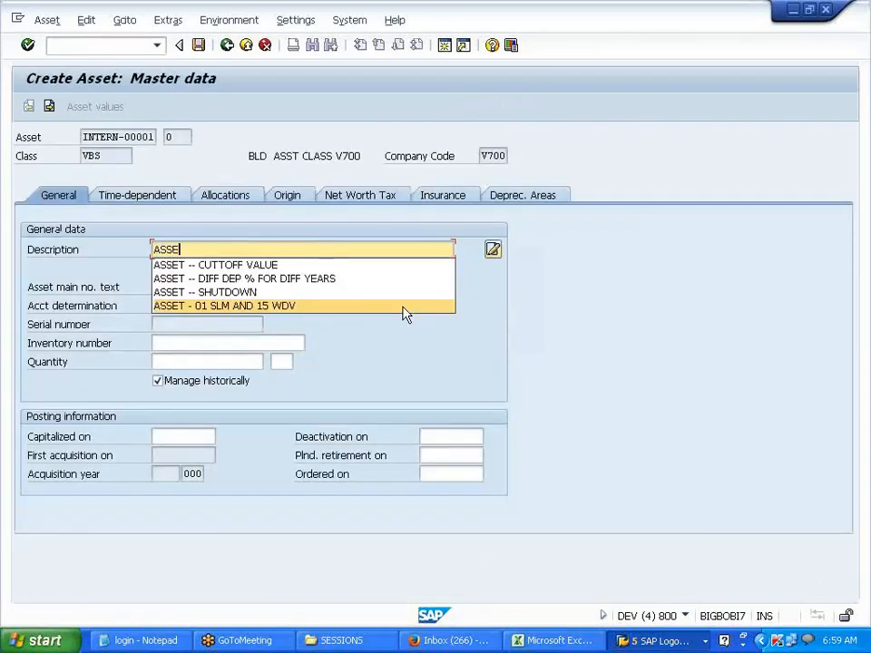
{"action": "type", "text": "T -- "}
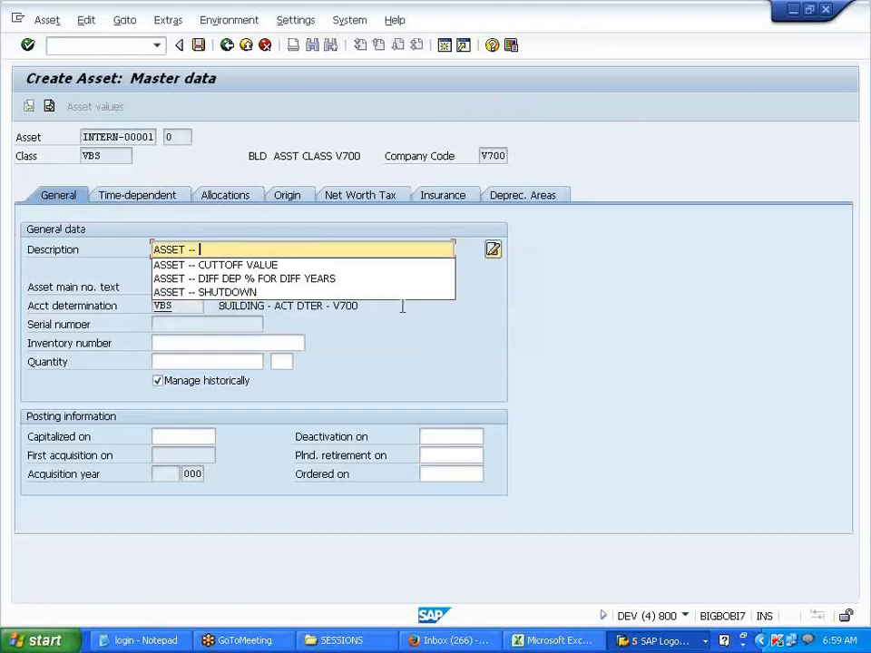
{"action": "type", "text": "DEC B"}
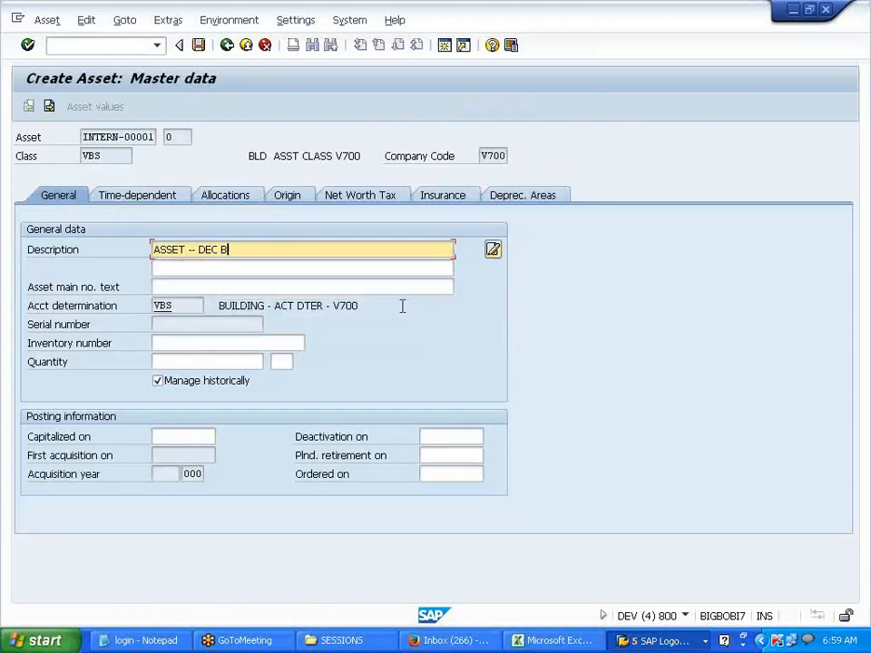
{"action": "type", "text": "AL METHOD -- 20%"}
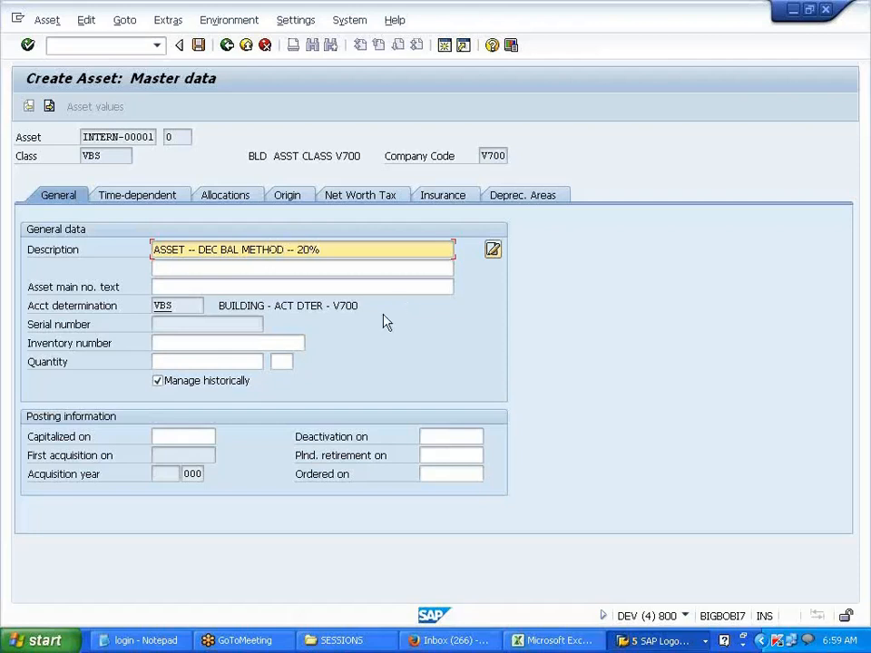
Assign business area V701 in the asset's time-dependent data and display its depreciation areas.
{"action": "left_click", "coordinate": [151, 201]}
{"action": "left_click", "coordinate": [167, 247]}
{"action": "left_click", "coordinate": [167, 265]}
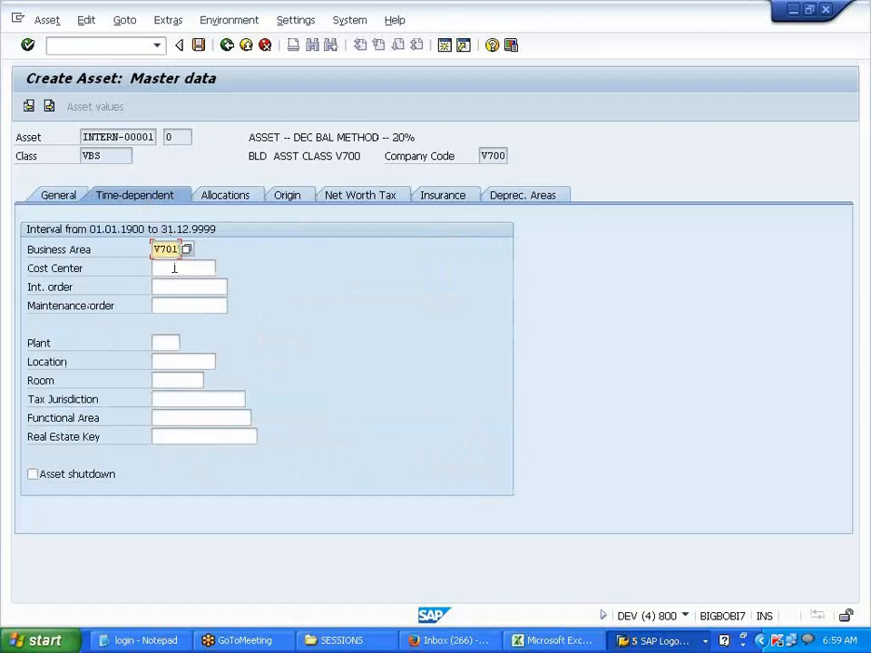
{"action": "left_click", "coordinate": [513, 198]}
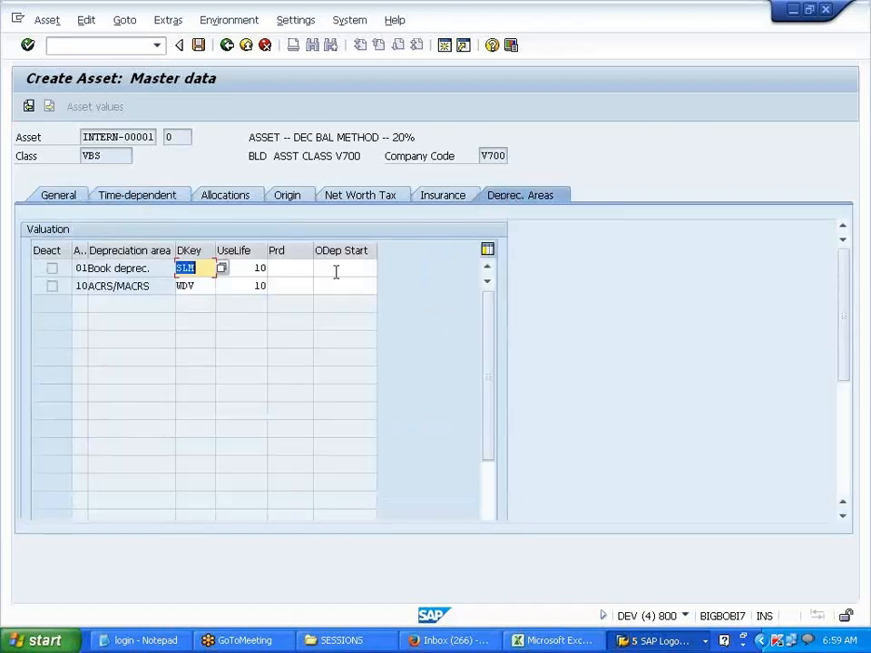
Set the book depreciation area's depreciation key to USL and save the new asset.
{"action": "left_click", "coordinate": [186, 270]}
{"action": "left_click_drag", "start_coordinate": [199, 269], "coordinate": [180, 268]}
{"action": "left_click", "coordinate": [178, 269]}
{"action": "left_click", "coordinate": [197, 268]}
{"action": "key", "text": "BackSpace"}
{"action": "key", "text": "BackSpace"}
{"action": "key", "text": "BackSpace"}
{"action": "type", "text": "USL"}
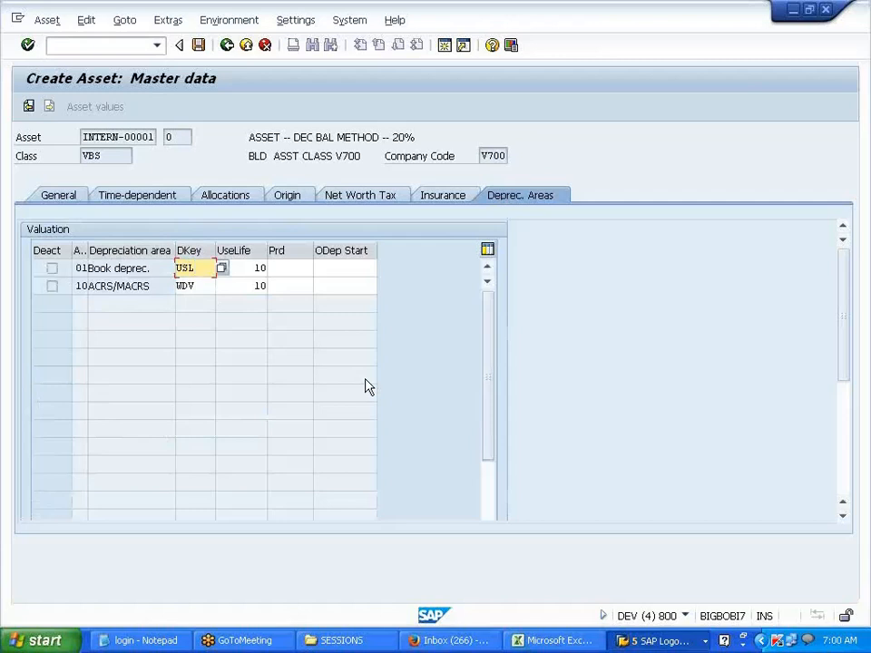
{"action": "key", "text": "Return"}
{"action": "left_click", "coordinate": [198, 45]}
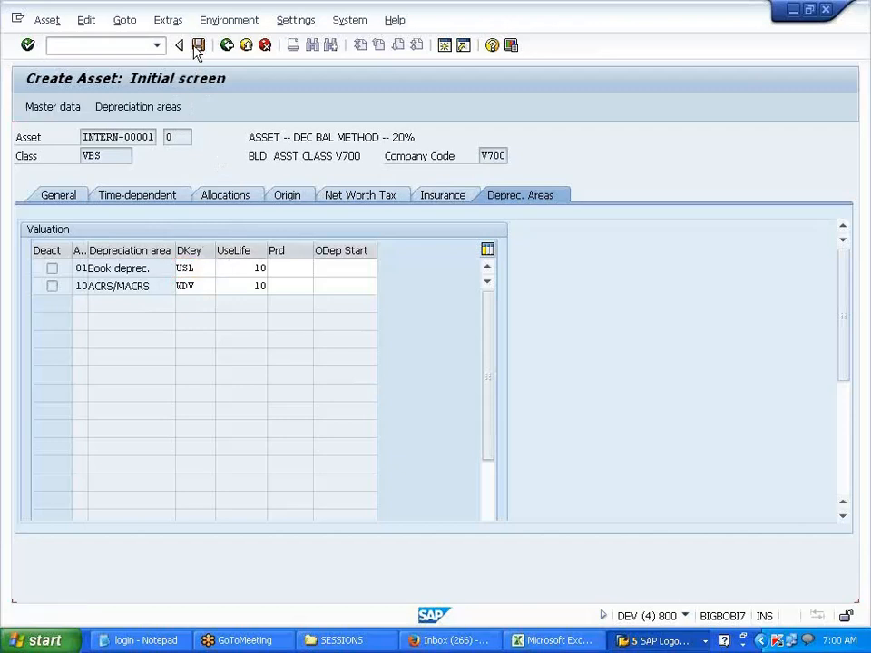
Start transaction F-90 and enter 01012014 as both the document date and the posting date.
{"action": "type", "text": "NF-9"}
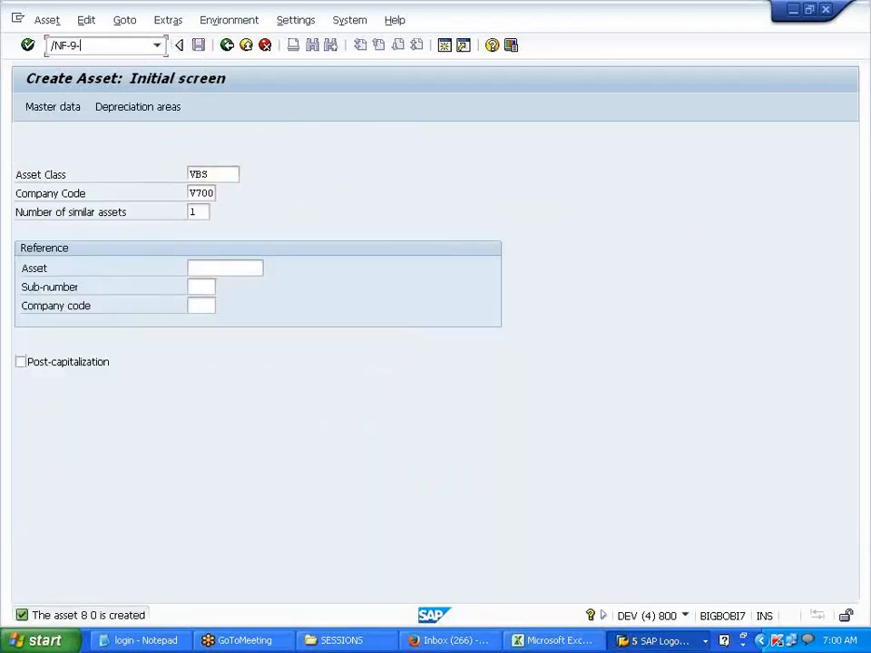
{"action": "type", "text": "0"}
{"action": "key", "text": "Return"}
{"action": "left_click", "coordinate": [141, 138]}
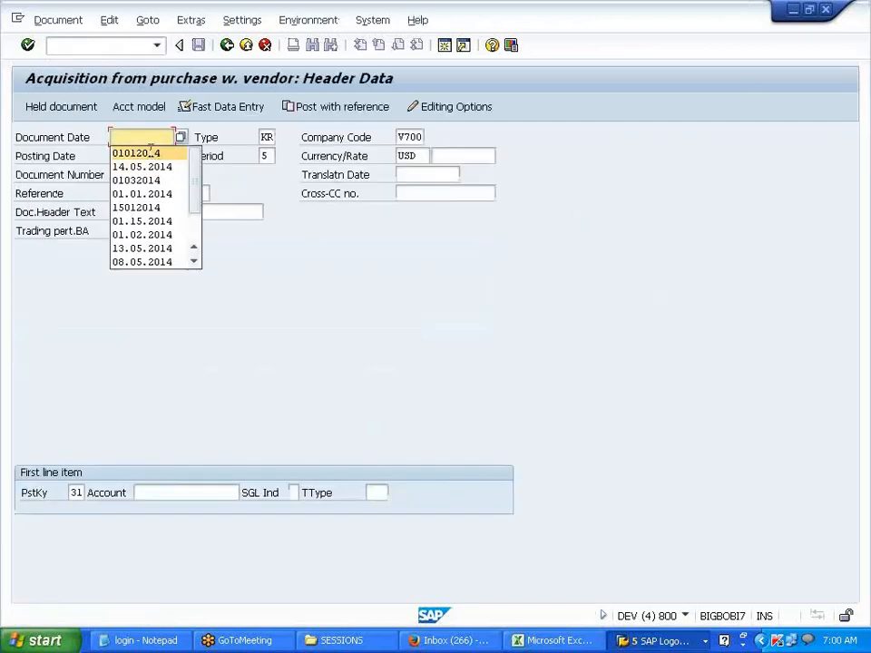
{"action": "left_click", "coordinate": [150, 152]}
{"action": "double_click", "coordinate": [150, 156]}
{"action": "key", "text": "BackSpace"}
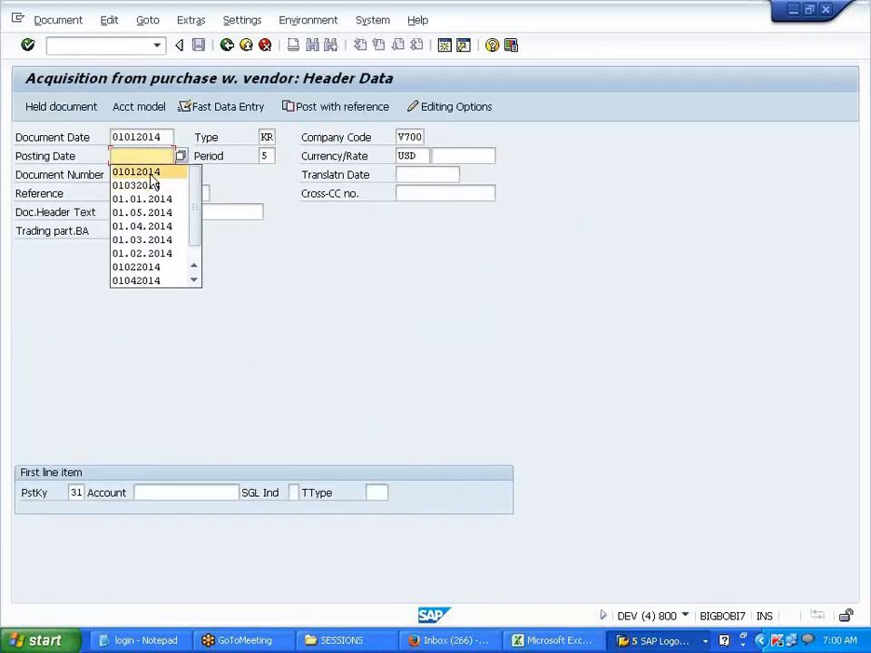
{"action": "left_click", "coordinate": [151, 173]}
Enter the vendor's account number for the first line item and set the vendor item's amount to 120000 USD.
{"action": "left_click", "coordinate": [165, 493]}
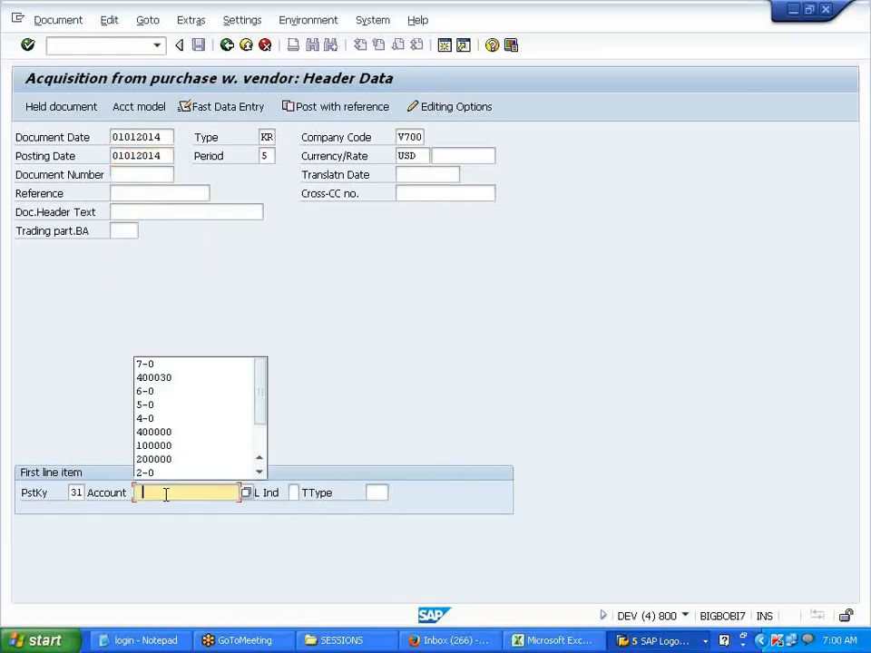
{"action": "left_click", "coordinate": [184, 380]}
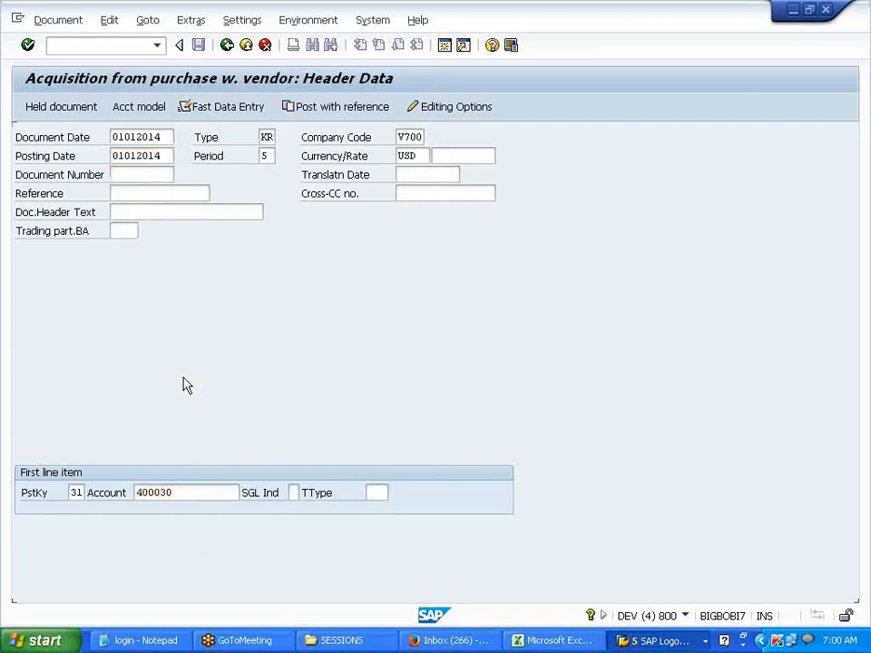
{"action": "key", "text": "Return"}
{"action": "key", "text": "Return"}
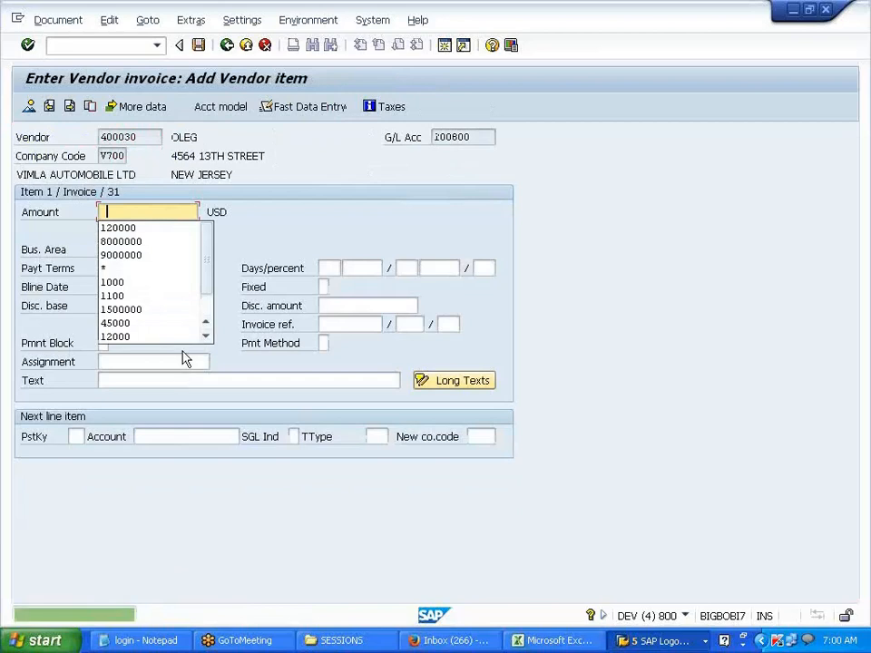
{"action": "left_click", "coordinate": [163, 229]}
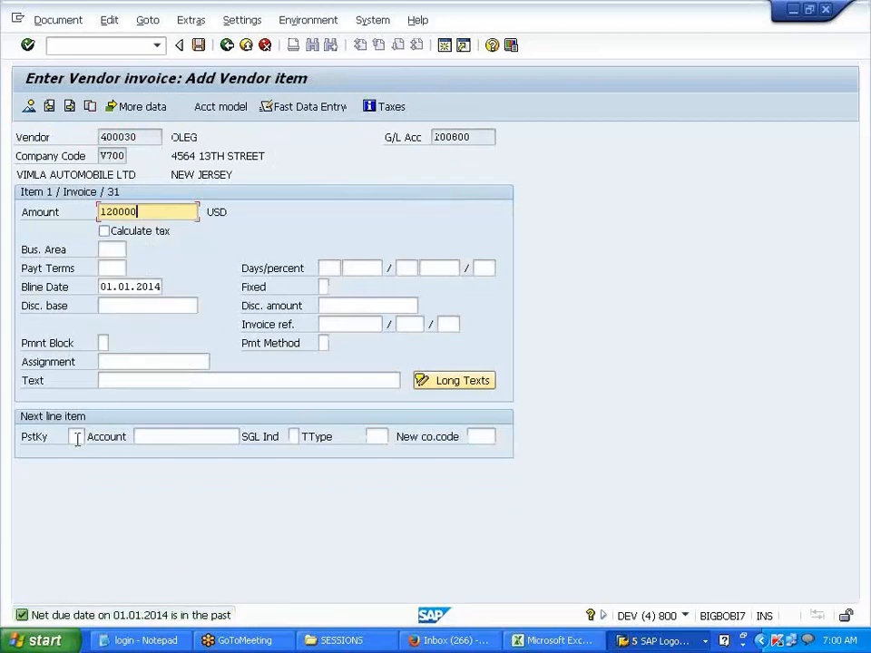
Enter the next line item with posting key 70, asset 8-0 and transaction type 100.
{"action": "left_click", "coordinate": [77, 437]}
{"action": "left_click", "coordinate": [76, 465]}
{"action": "left_click", "coordinate": [136, 436]}
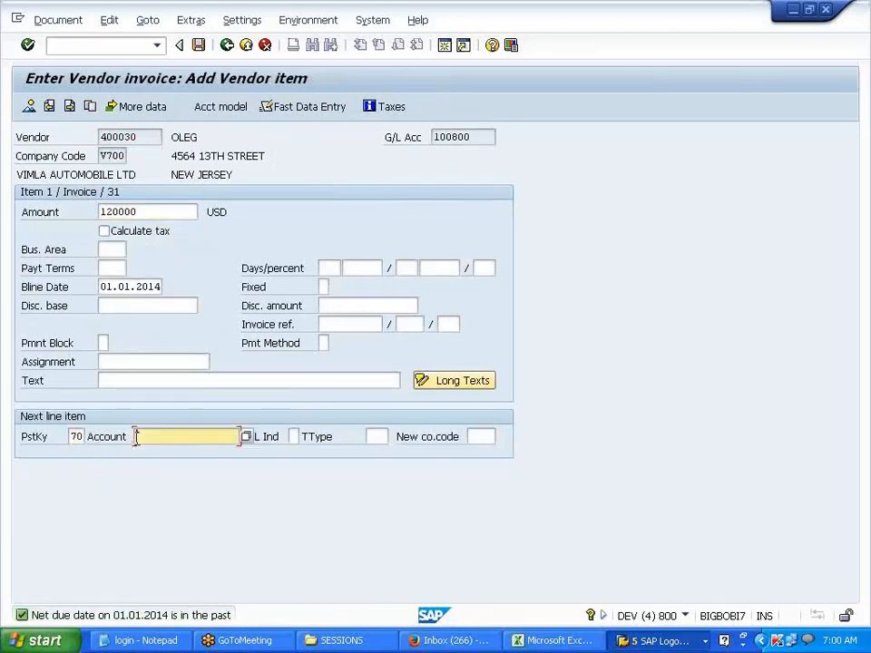
{"action": "left_click", "coordinate": [136, 436]}
{"action": "left_click", "coordinate": [142, 466]}
{"action": "key", "text": "BackSpace"}
{"action": "type", "text": "8"}
{"action": "key", "text": "Tab"}
{"action": "key", "text": "Tab"}
{"action": "type", "text": "00"}
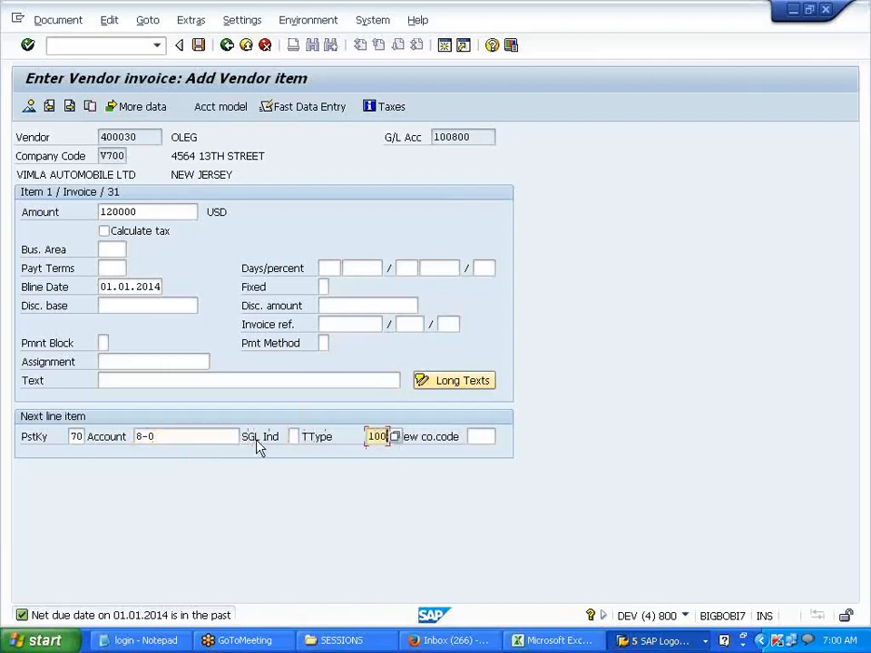
{"action": "key", "text": "Return"}
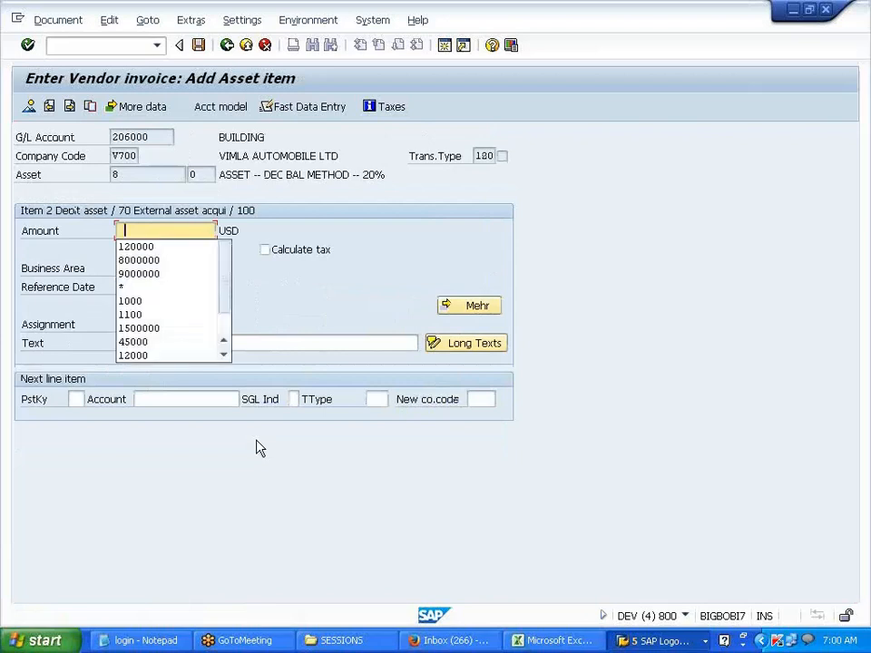
Set the asset item's amount to 120000 USD and post the vendor invoice.
{"action": "left_click", "coordinate": [158, 247]}
{"action": "key", "text": "Return"}
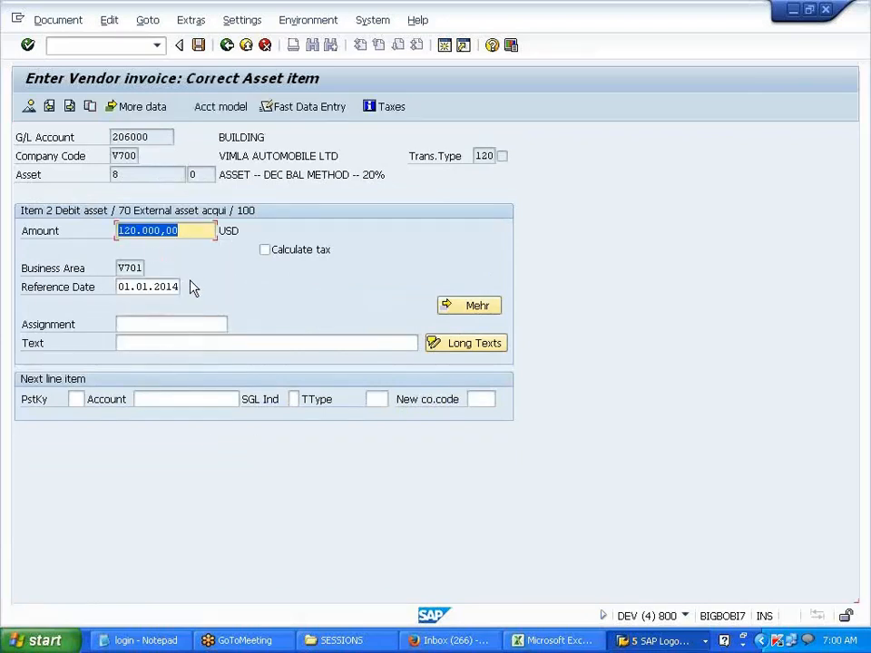
{"action": "left_click", "coordinate": [199, 47]}
Start transaction AS02 and display the asset values of asset 8 in company code V700.
{"action": "left_click", "coordinate": [108, 45]}
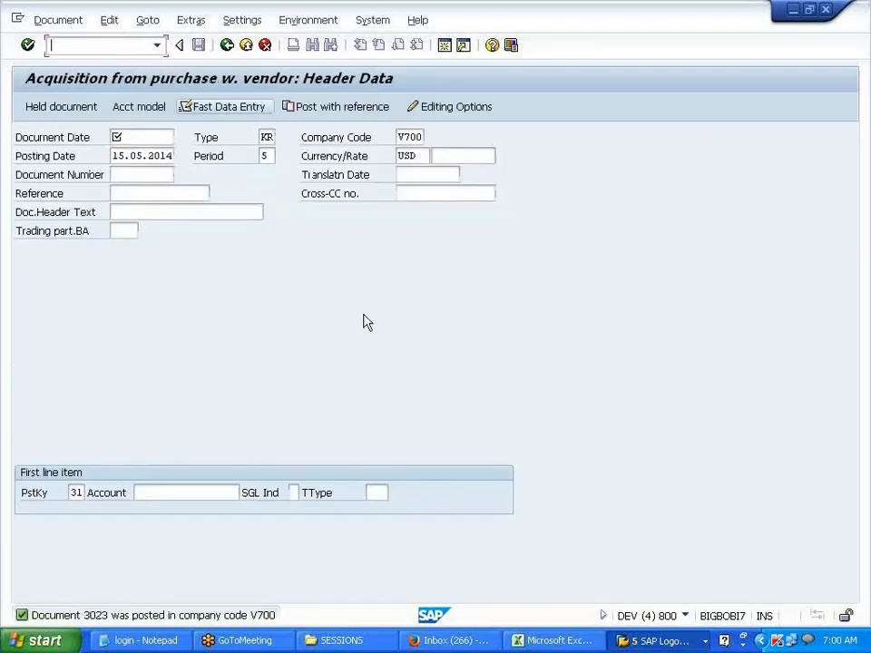
{"action": "type", "text": "/NAS02"}
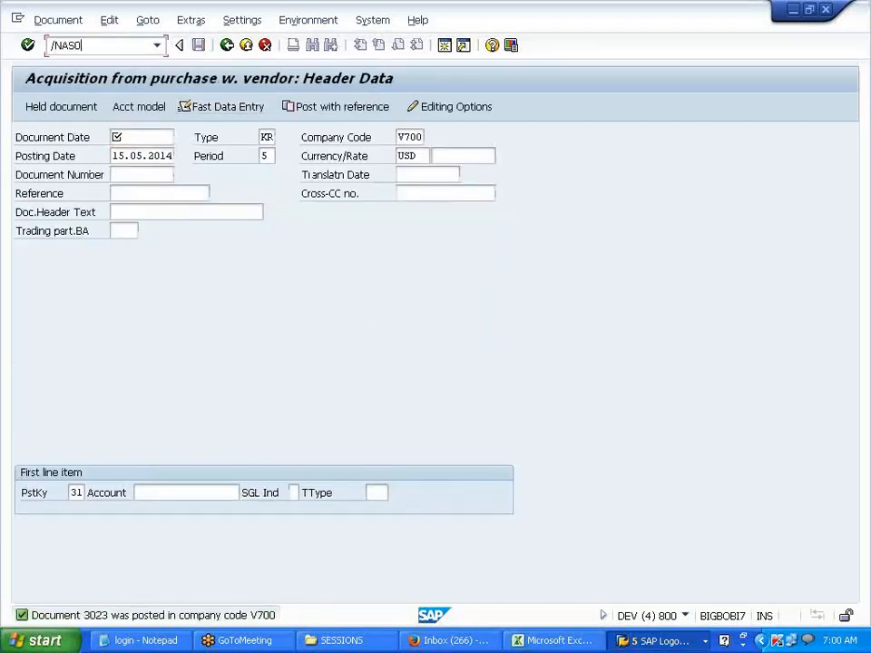
{"action": "key", "text": "Return"}
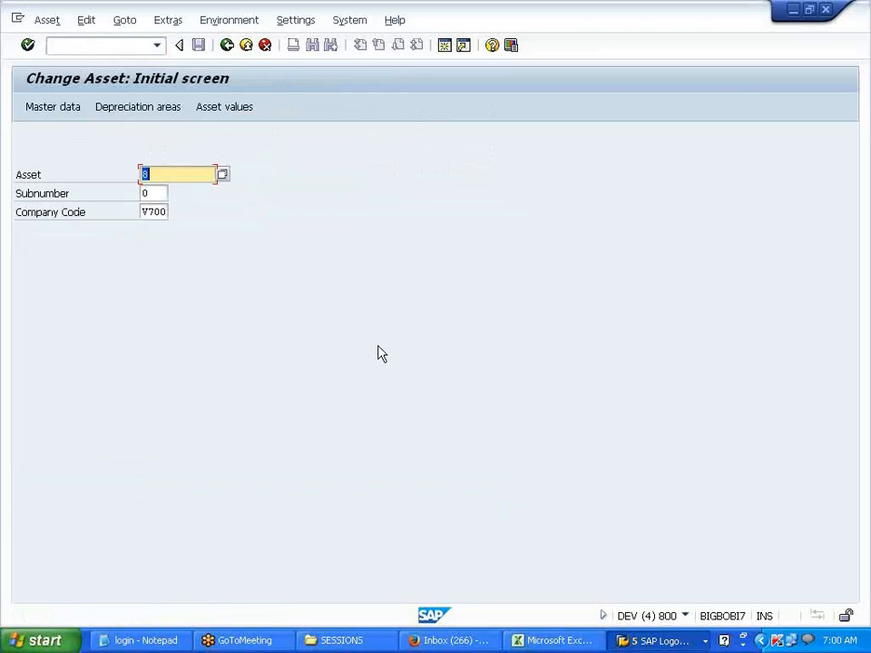
{"action": "left_click", "coordinate": [226, 113]}
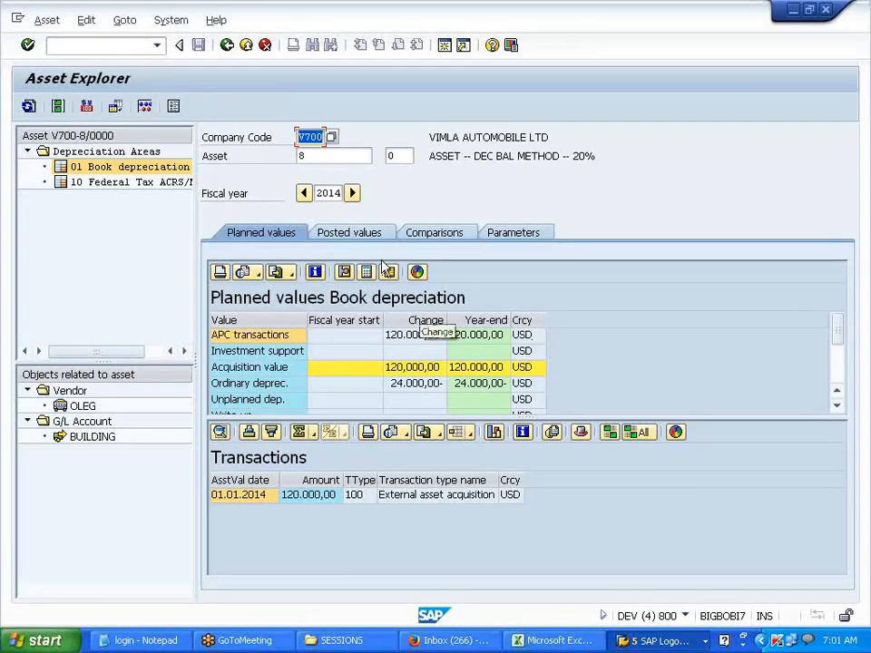
Review the asset's posted values, comparisons and planned values, and return to the initial Change Asset screen.
{"action": "left_click", "coordinate": [369, 237]}
{"action": "left_click", "coordinate": [445, 242]}
{"action": "left_click", "coordinate": [282, 237]}
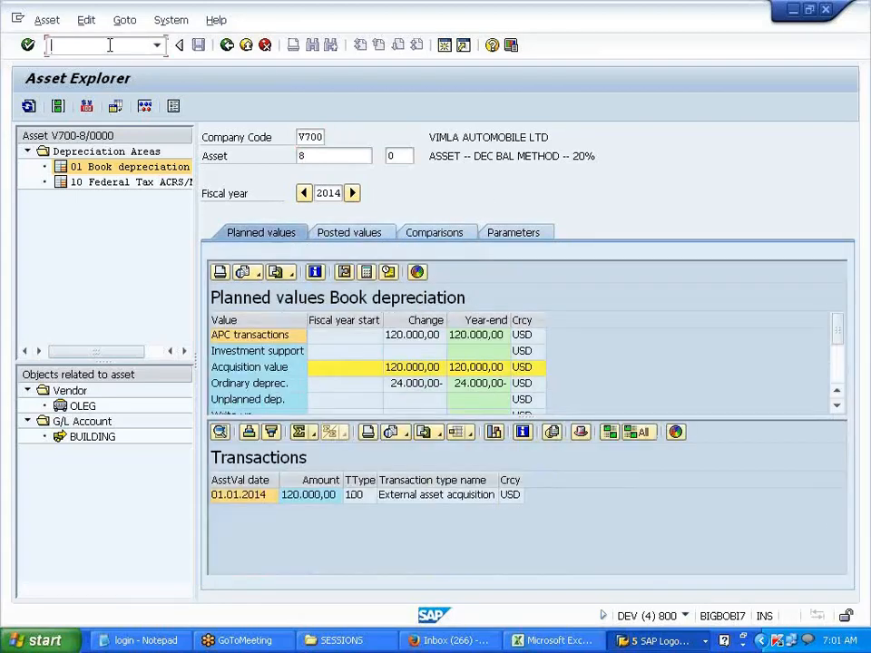
{"action": "left_click", "coordinate": [226, 47]}
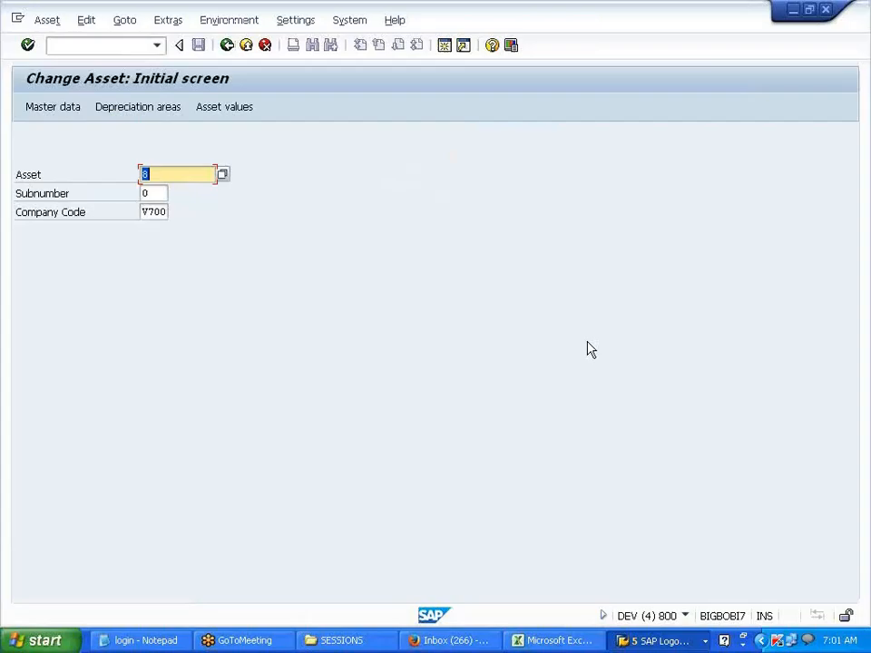
Switch to the Excel workbook, enter the heading SCENARIO in C191 of the ASSET sheet and highlight it yellow.
{"action": "left_click", "coordinate": [561, 642]}
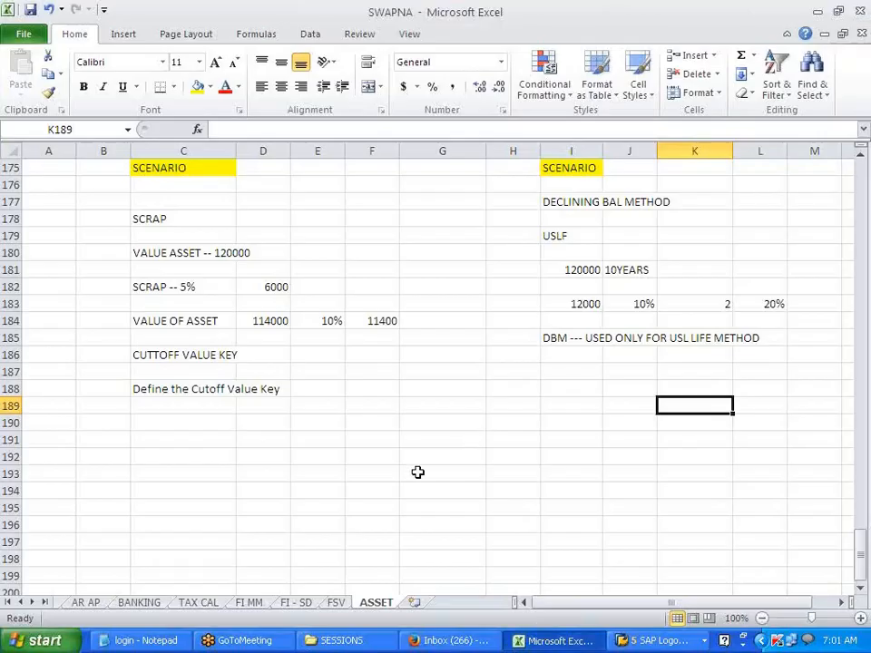
{"action": "left_click", "coordinate": [159, 438]}
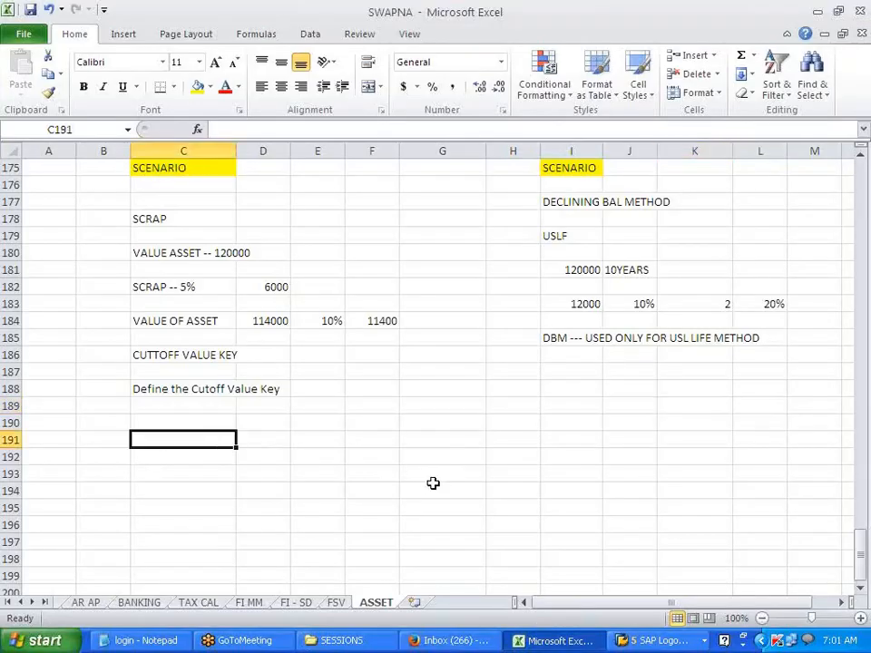
{"action": "type", "text": "SCENARIO"}
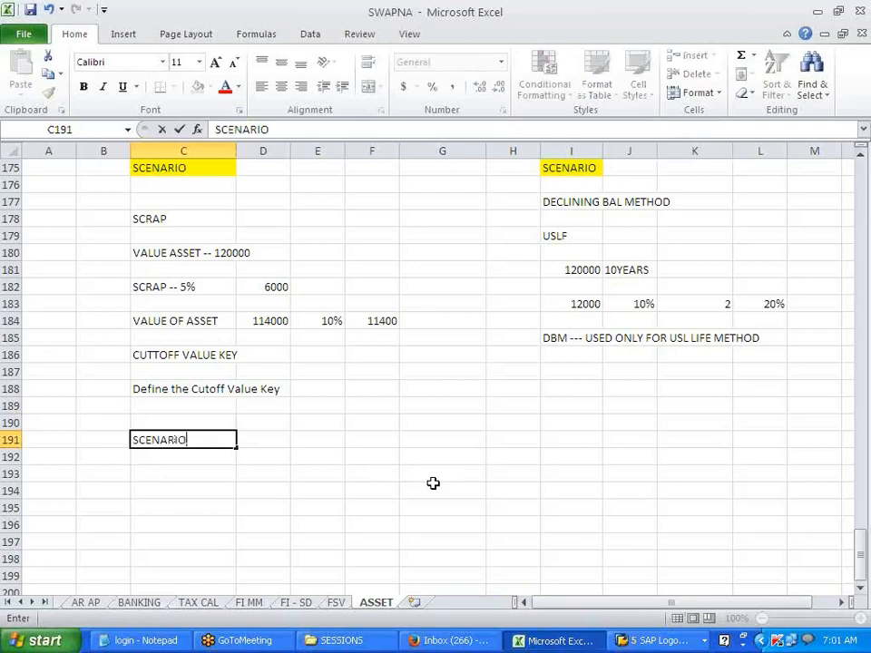
{"action": "left_click", "coordinate": [433, 482]}
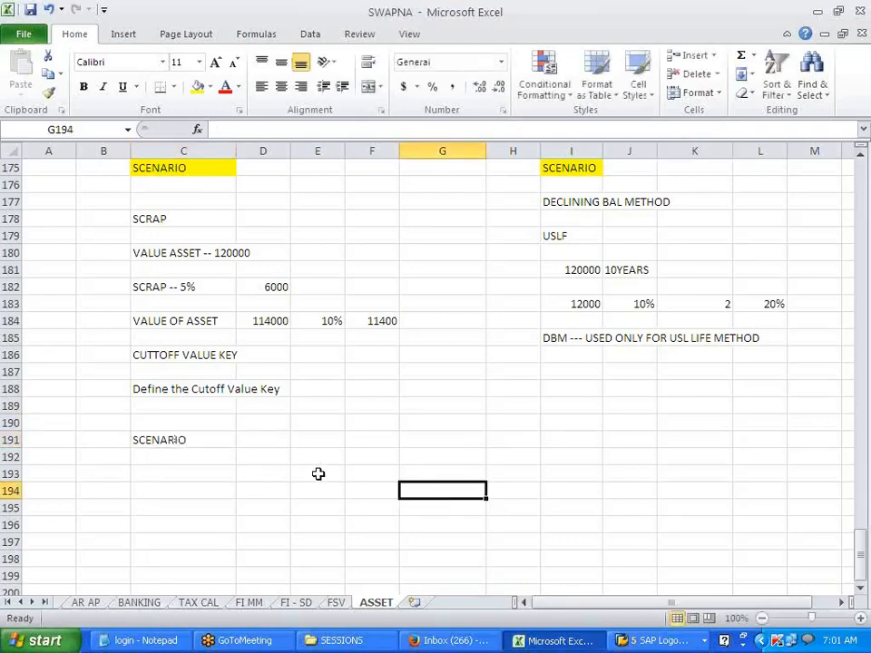
{"action": "left_click", "coordinate": [210, 453]}
{"action": "left_click", "coordinate": [212, 442]}
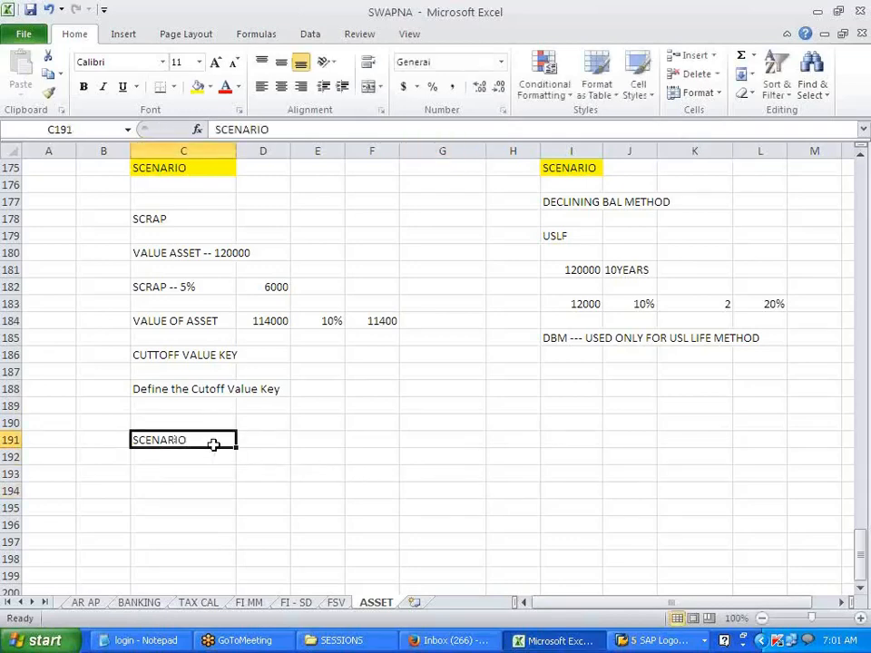
{"action": "left_click", "coordinate": [199, 86]}
{"action": "left_click", "coordinate": [255, 537]}
{"action": "scroll", "coordinate": [181, 453], "scroll_direction": "down", "scroll_amount": 2}
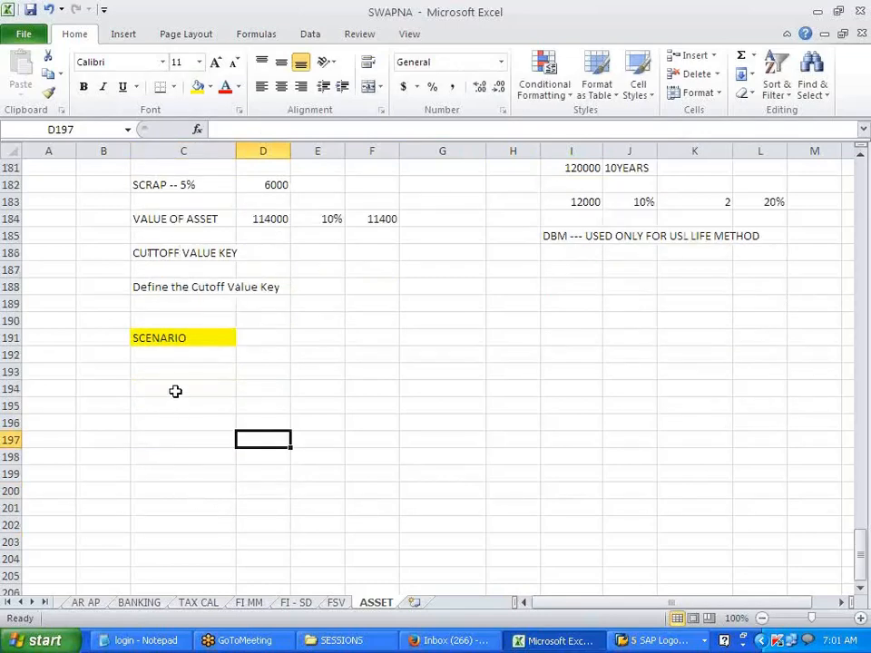
{"action": "left_click", "coordinate": [175, 371]}
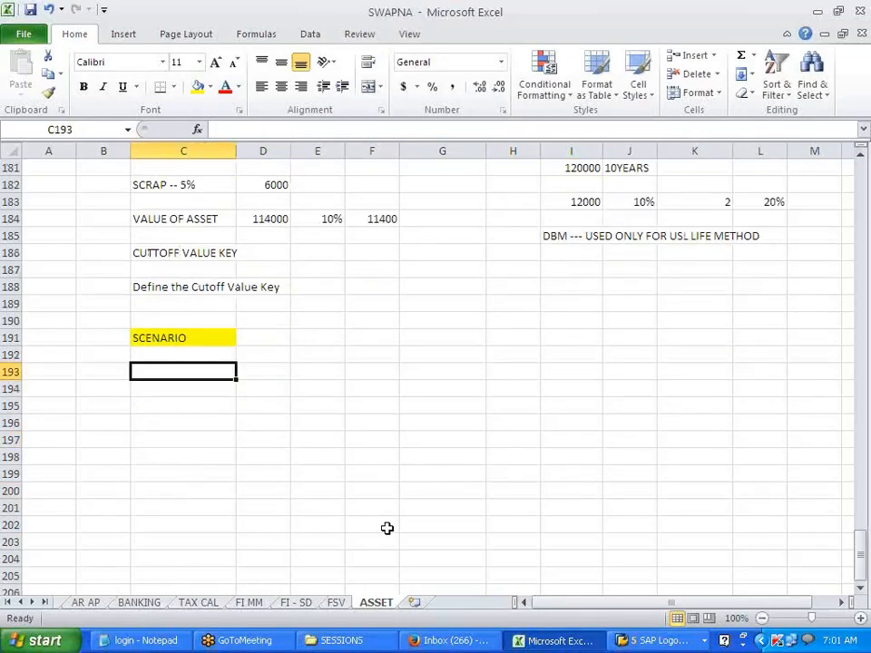
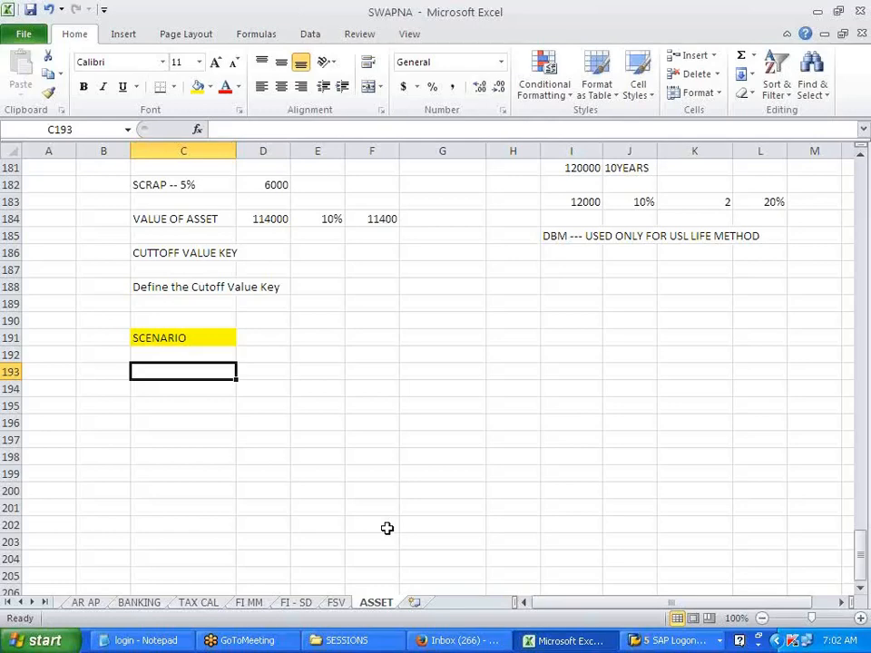
{"action": "type", "text": "SI"}
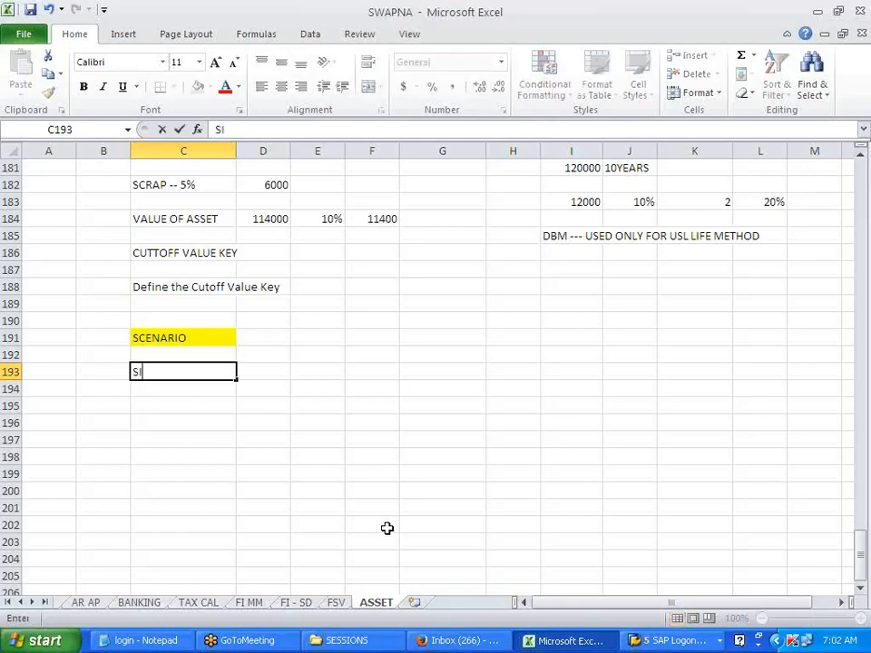
{"action": "type", "text": "NGLE"}
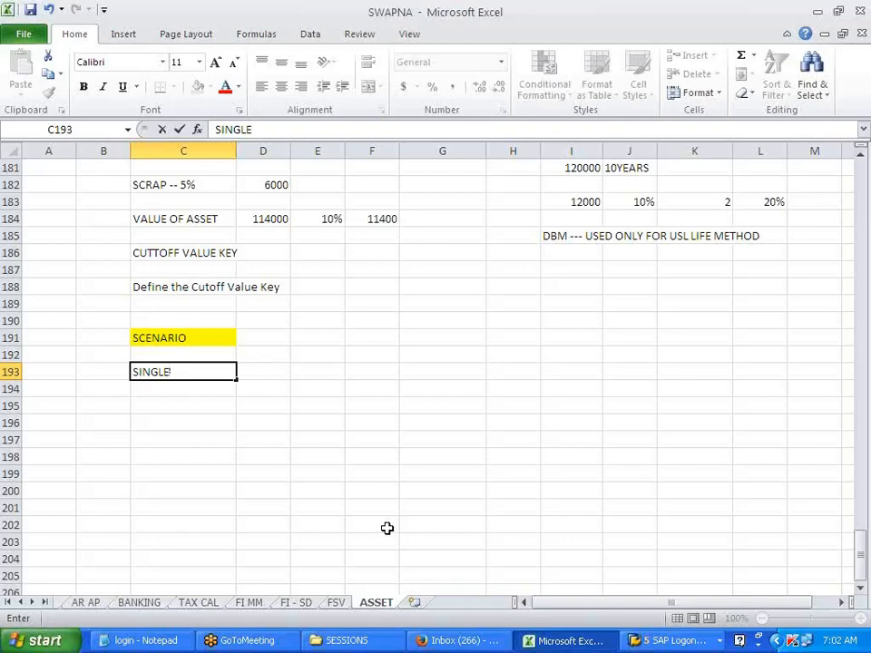
{"action": "key", "text": "BackSpace"}
{"action": "key", "text": "BackSpace"}
{"action": "key", "text": "BackSpace"}
{"action": "key", "text": "BackSpace"}
{"action": "key", "text": "BackSpace"}
{"action": "key", "text": "BackSpace"}
Enter MAIN ASSET in C193 and CAR in D193 beneath the new scenario heading.
{"action": "type", "text": "MAIN ASSET"}
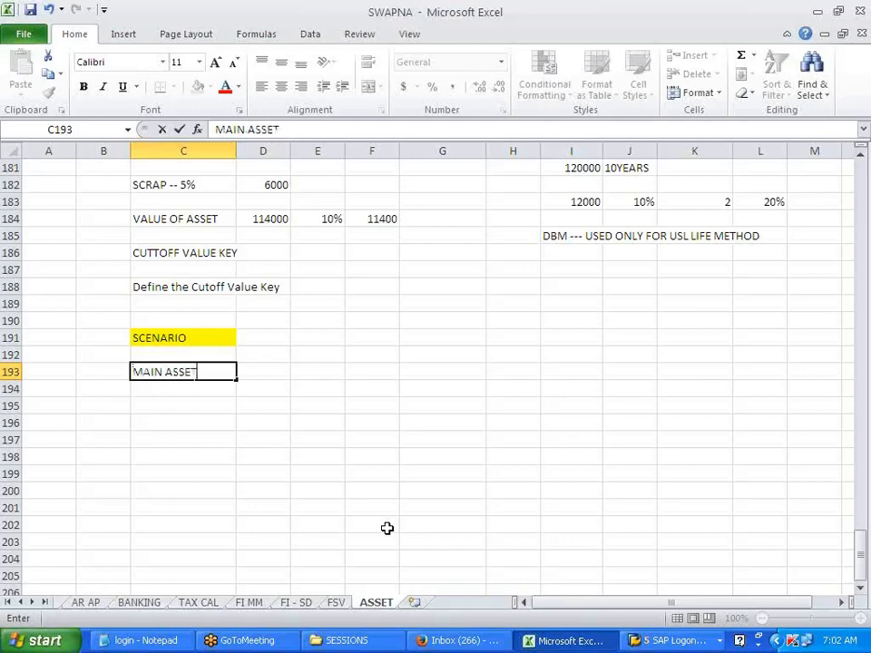
{"action": "key", "text": "Tab"}
{"action": "type", "text": "CAR"}
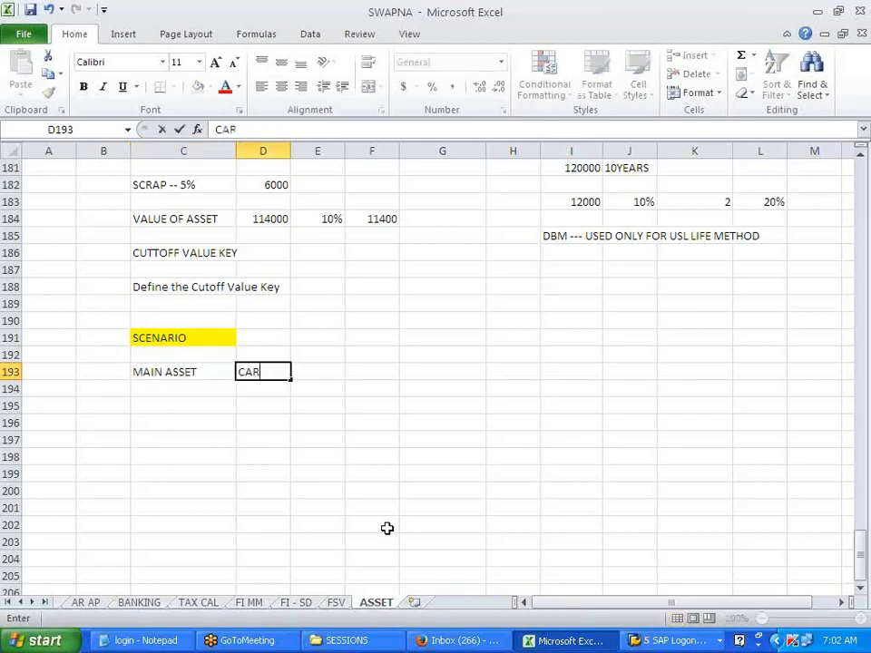
{"action": "key", "text": "Down"}
{"action": "key", "text": "Down"}
{"action": "key", "text": "Left"}
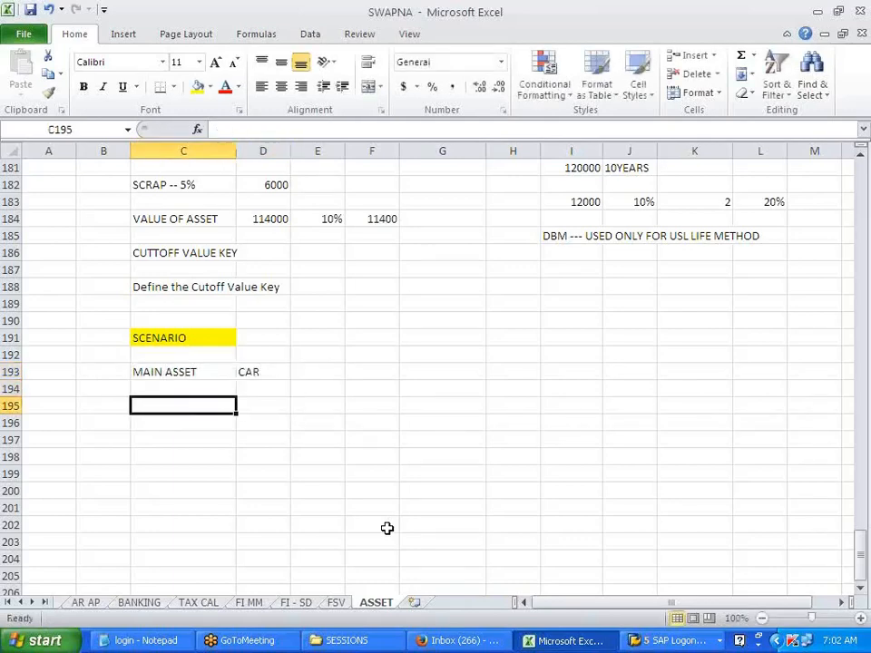
Enter SUB- ASSET in C195 and TYRES in D195 beneath the main asset row.
{"action": "type", "text": "SUBA"}
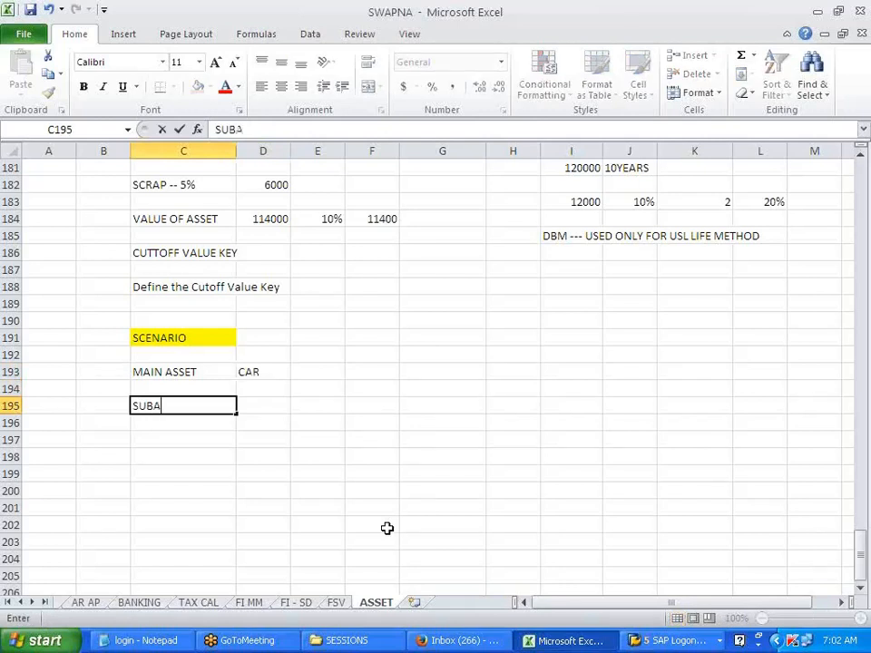
{"action": "type", "text": "SSE"}
{"action": "key", "text": "BackSpace"}
{"action": "key", "text": "BackSpace"}
{"action": "key", "text": "BackSpace"}
{"action": "key", "text": "BackSpace"}
{"action": "type", "text": "- ASSET"}
{"action": "key", "text": "Tab"}
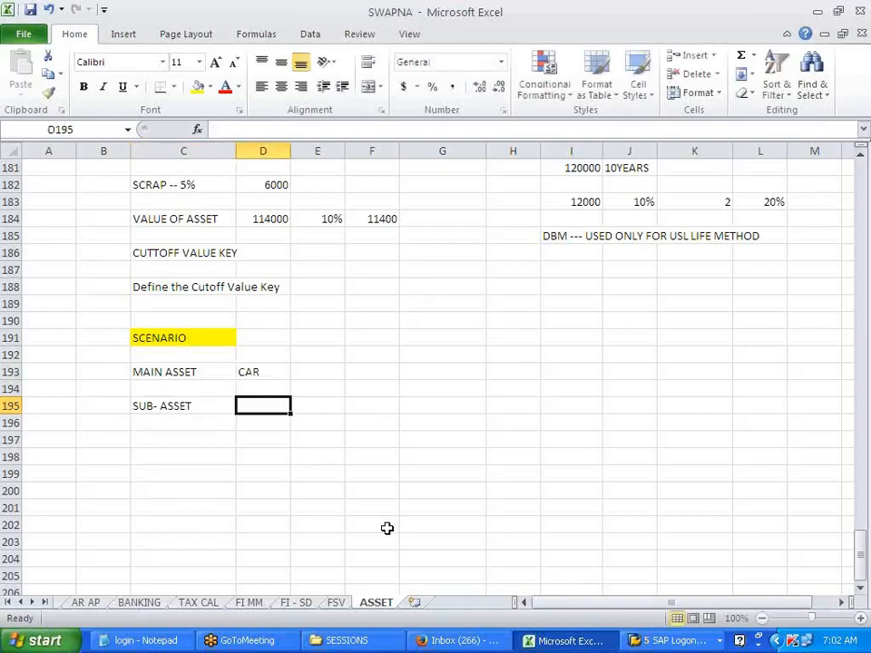
{"action": "type", "text": "TYRES,"}
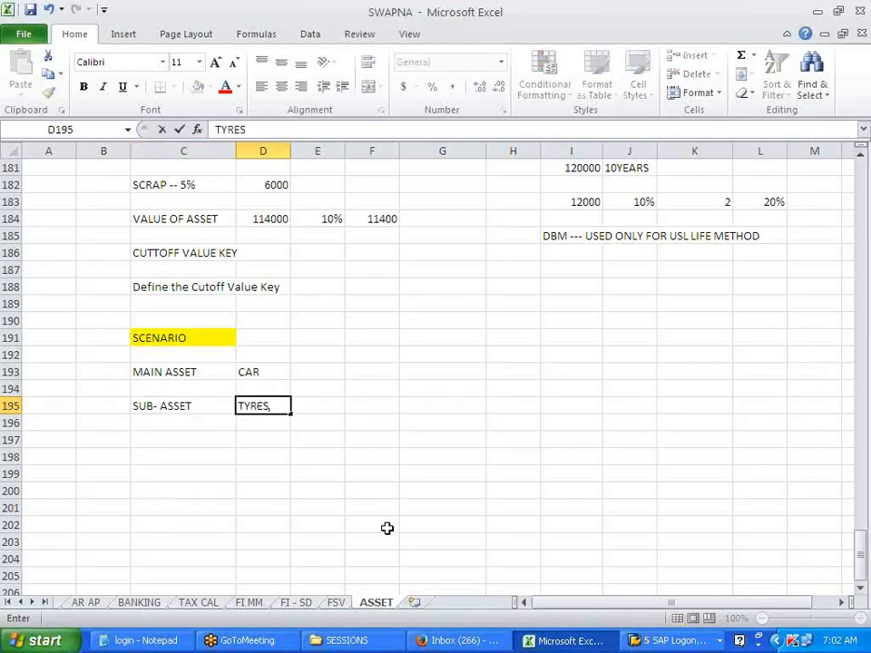
{"action": "key", "text": "Return"}
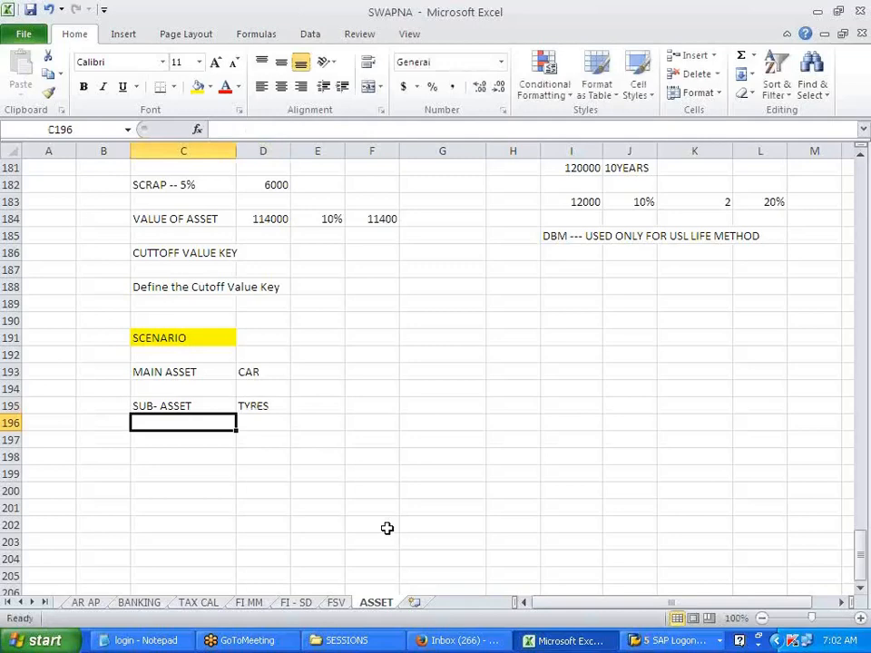
Fill SUB- ASSET down to C196, enter CAR BODY in D196 and widen column D to fit the text.
{"action": "key", "text": "Up"}
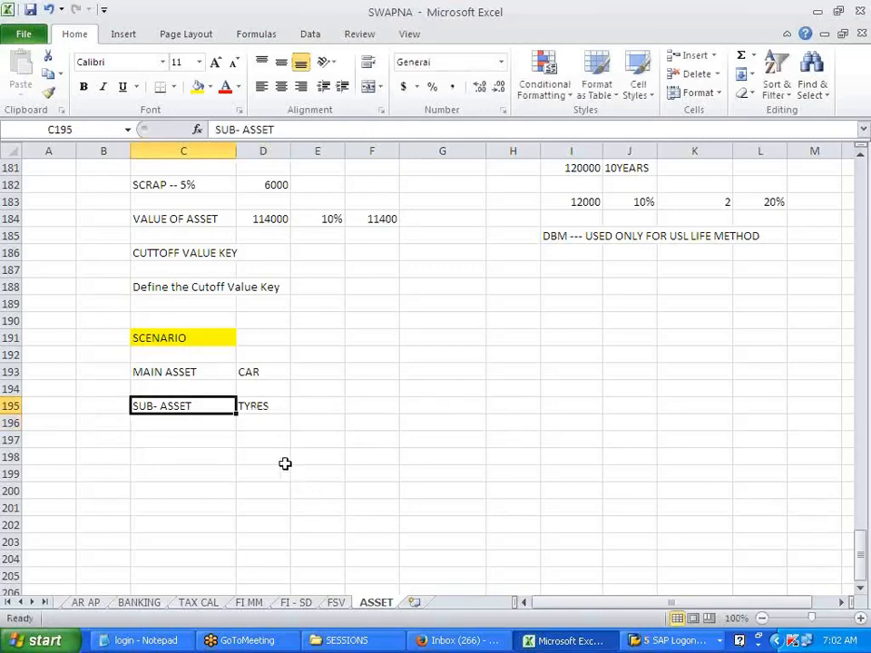
{"action": "left_click_drag", "start_coordinate": [237, 413], "coordinate": [246, 426]}
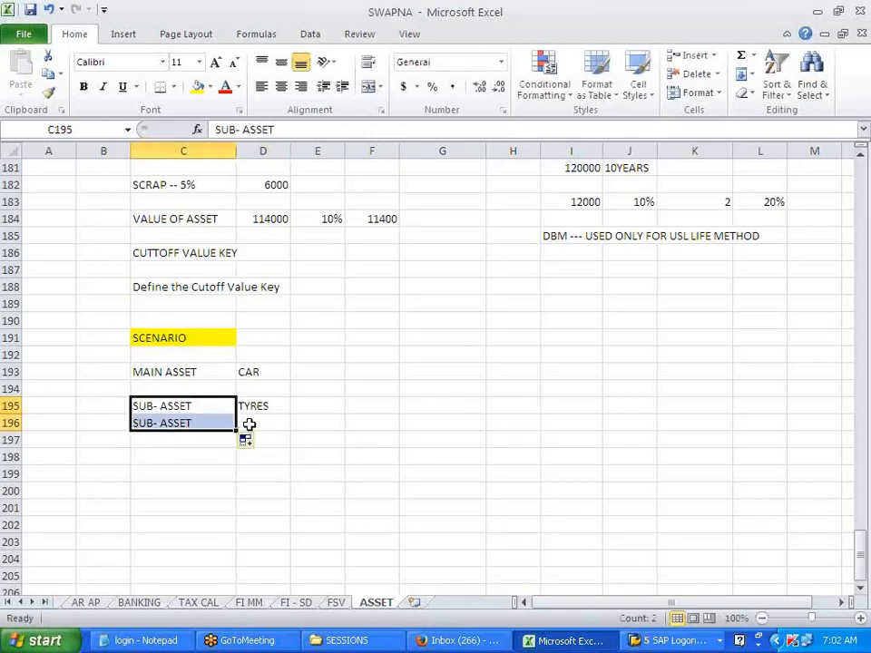
{"action": "left_click", "coordinate": [259, 424]}
{"action": "type", "text": "CAR B"}
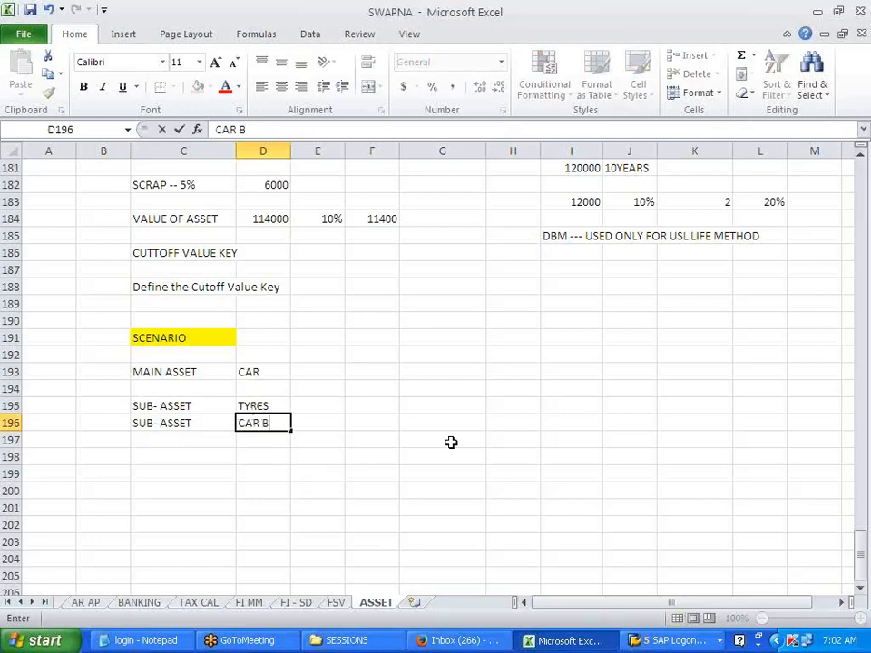
{"action": "type", "text": "ODY"}
{"action": "left_click", "coordinate": [451, 442]}
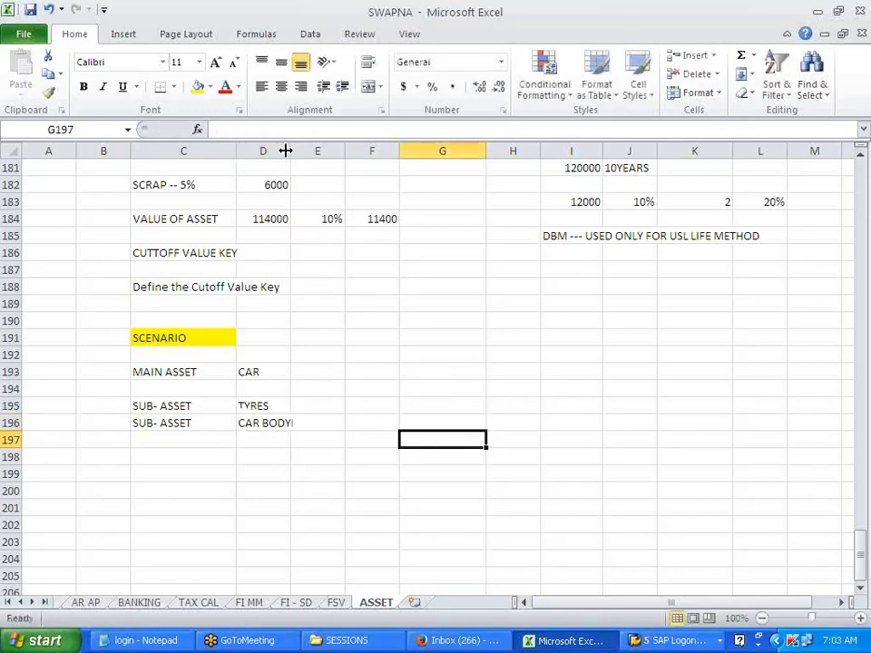
{"action": "left_click_drag", "start_coordinate": [289, 151], "coordinate": [307, 150]}
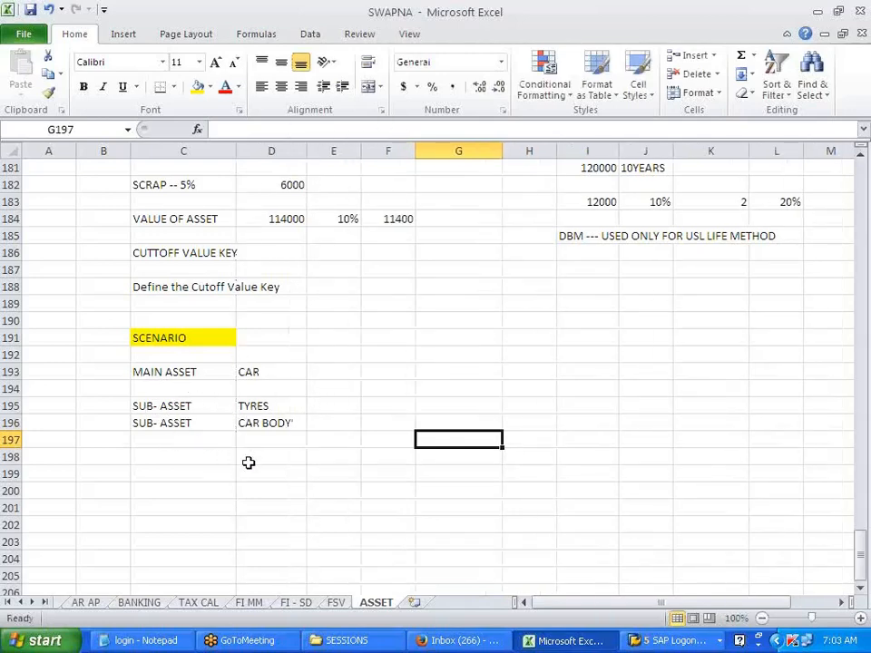
Switch from Excel to the SAP Easy Access session.
{"action": "left_click", "coordinate": [675, 640]}
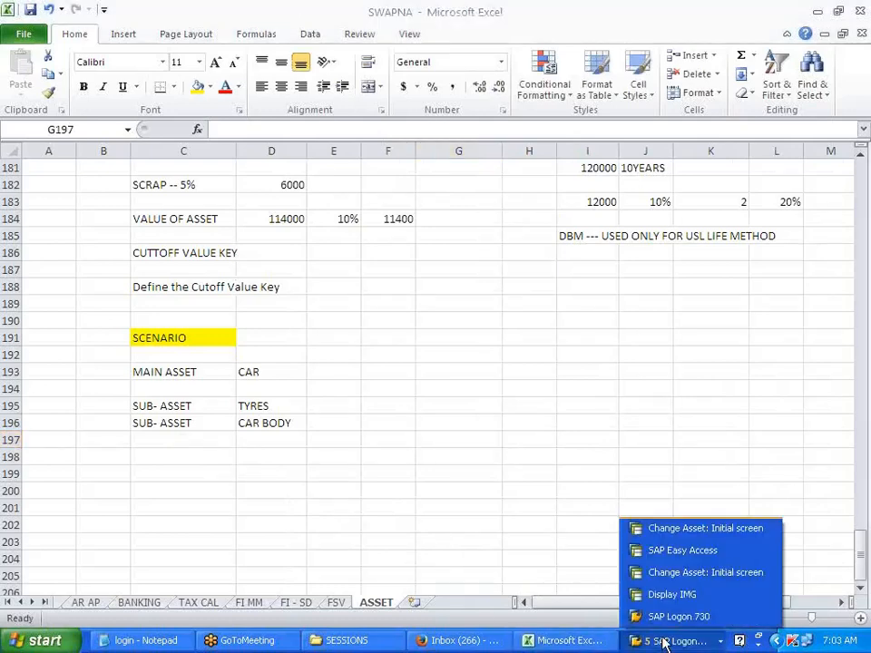
{"action": "left_click", "coordinate": [683, 552]}
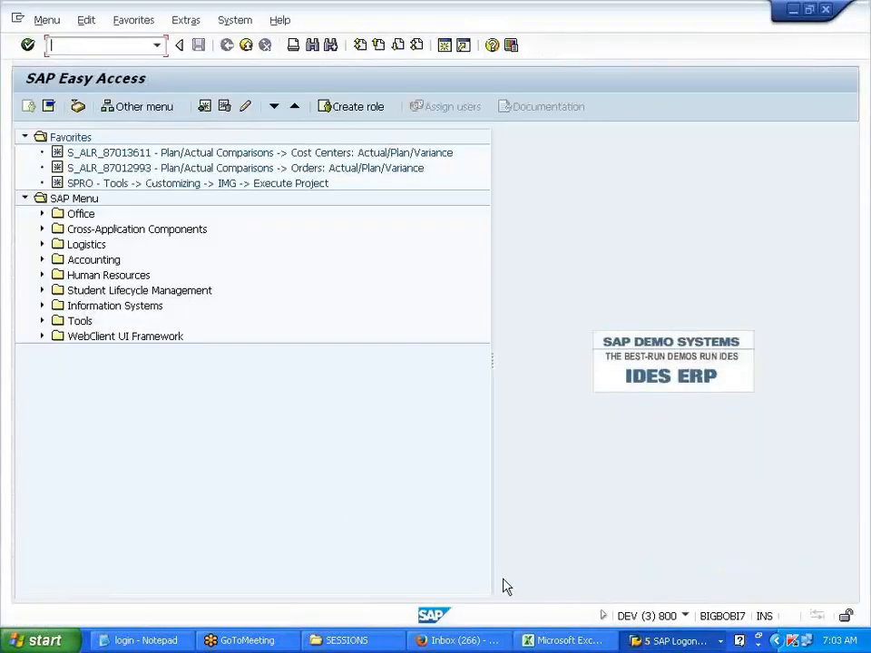
{"action": "left_click", "coordinate": [644, 641]}
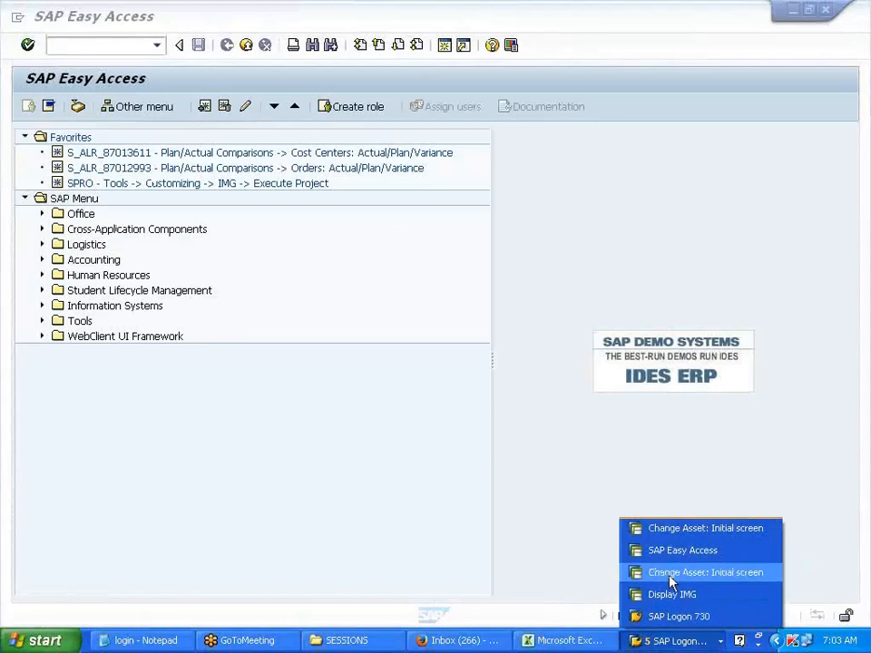
{"action": "left_click", "coordinate": [671, 553]}
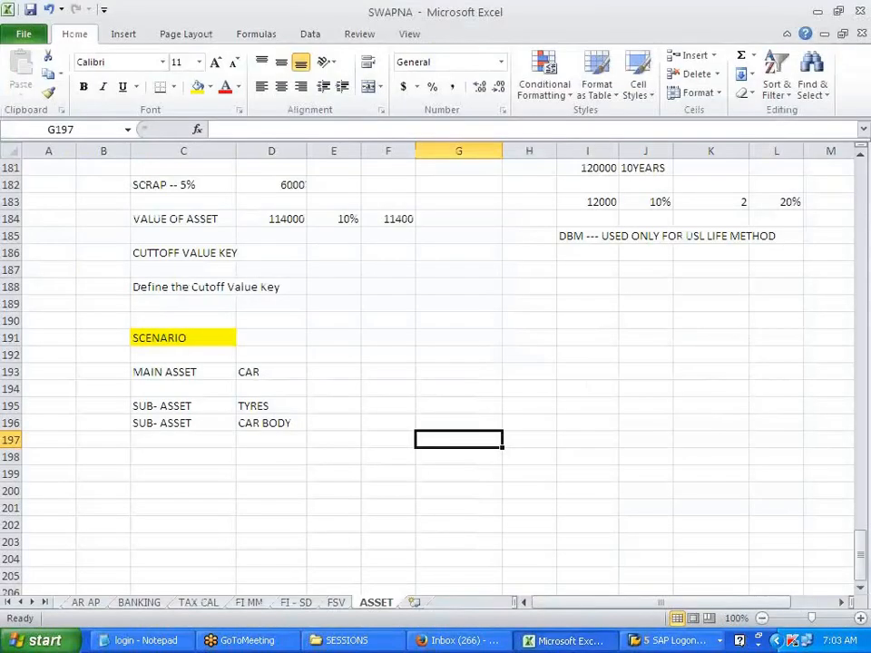
{"action": "left_click", "coordinate": [671, 644]}
{"action": "left_click", "coordinate": [680, 550]}
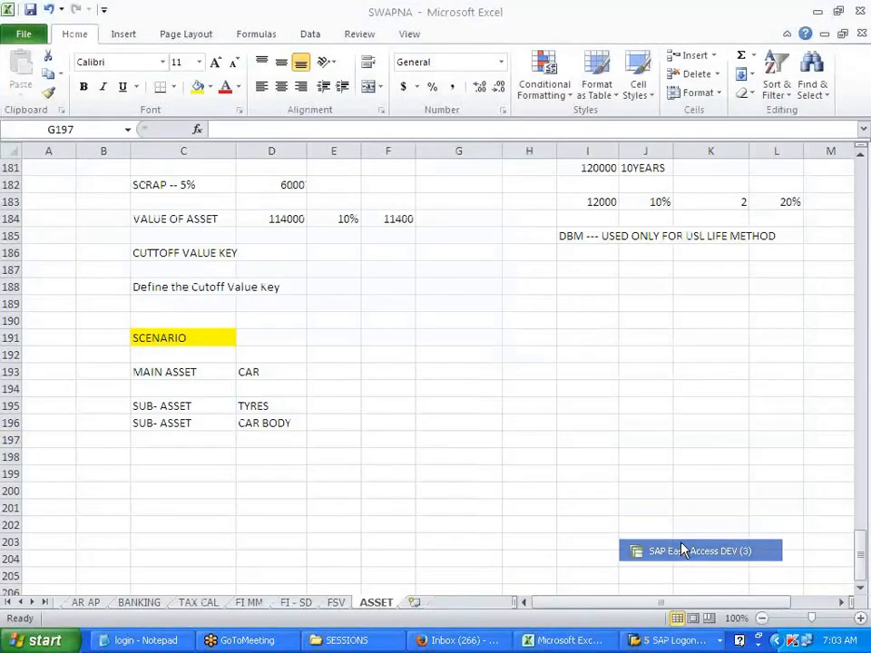
{"action": "type", "text": "F-90"}
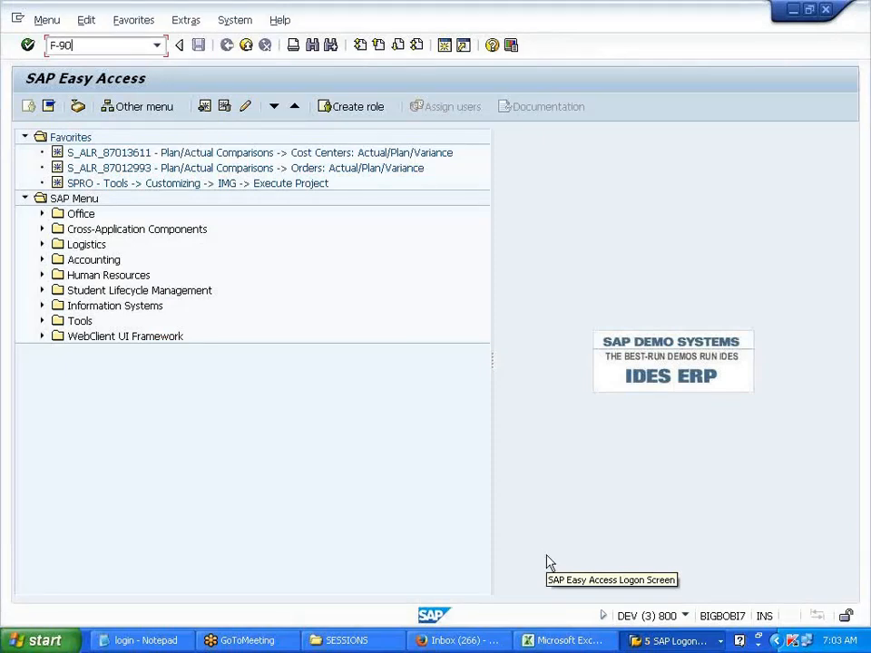
{"action": "key", "text": "Return"}
{"action": "left_click", "coordinate": [198, 494]}
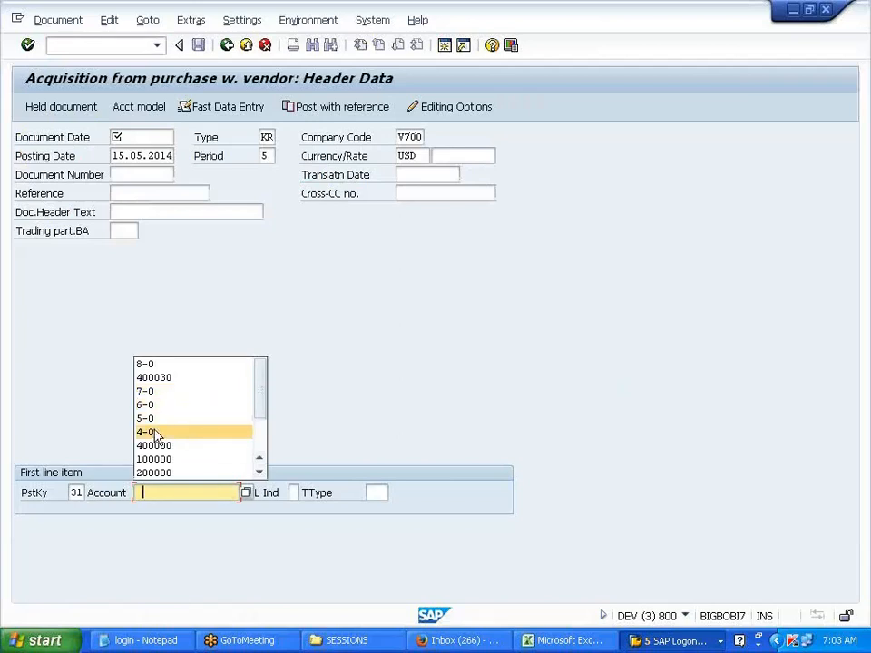
{"action": "left_click", "coordinate": [476, 430]}
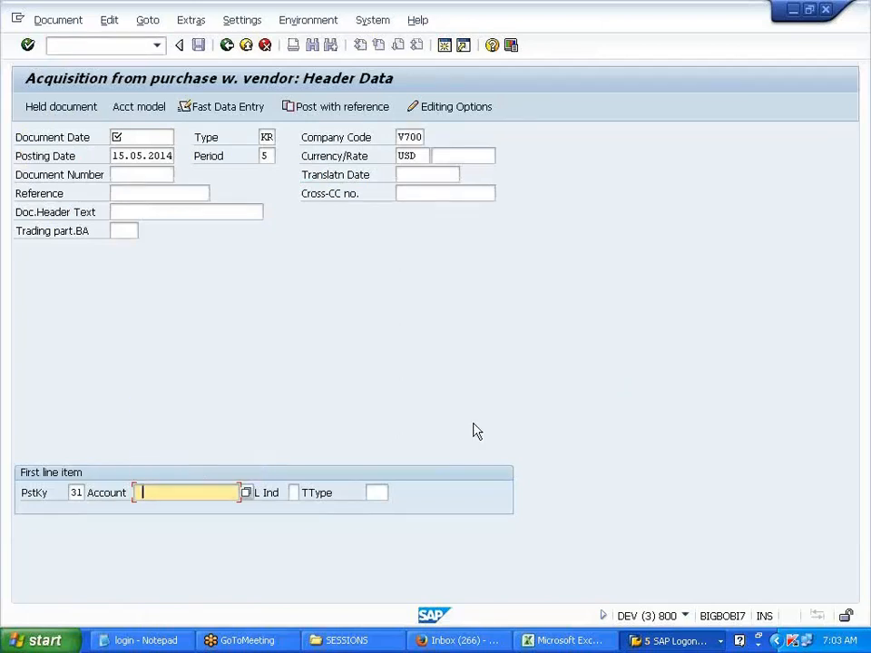
{"action": "left_click", "coordinate": [121, 46]}
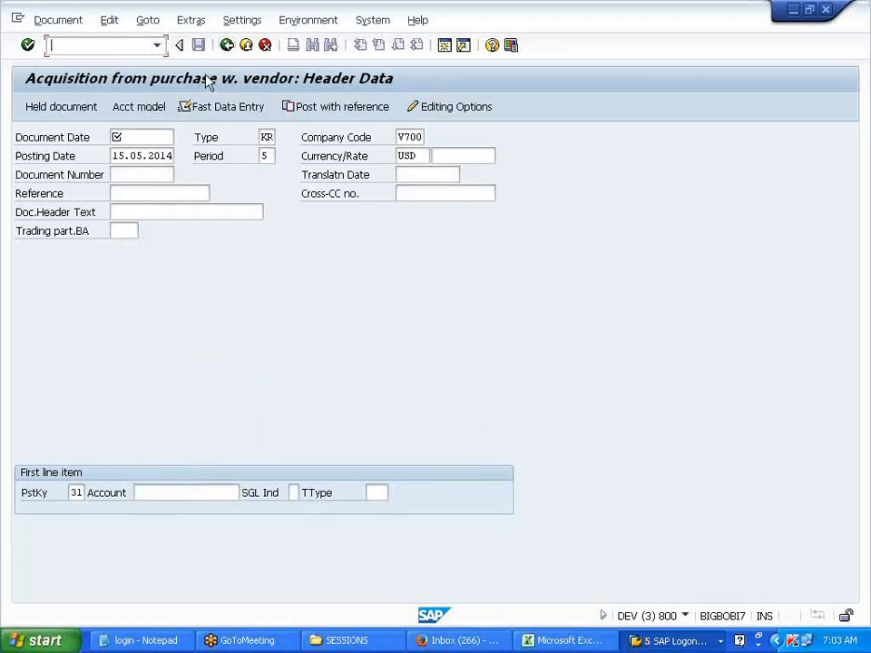
{"action": "type", "text": "/n"}
{"action": "key", "text": "Return"}
Start transaction AS01 for asset class VBS in company code V700 and enter the description MAIN ASSET - BLD.
{"action": "type", "text": "AS01"}
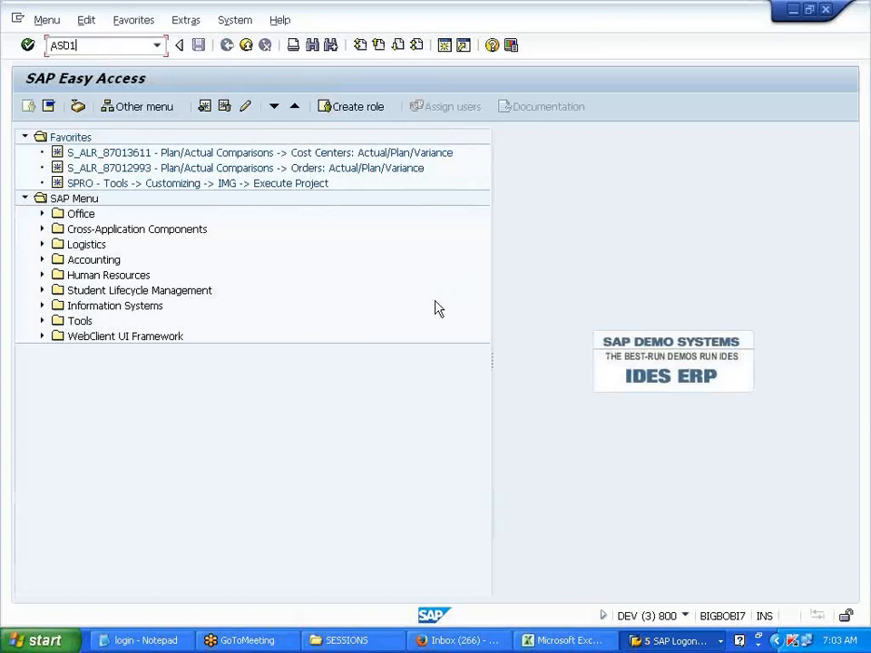
{"action": "key", "text": "Return"}
{"action": "key", "text": "Return"}
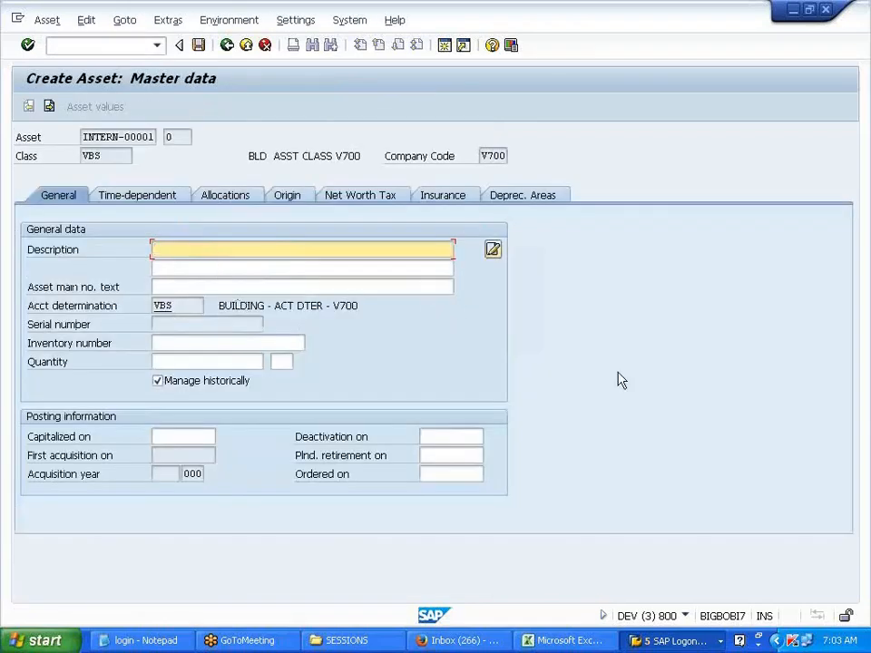
{"action": "type", "text": "MAIN ASSET - BLD"}
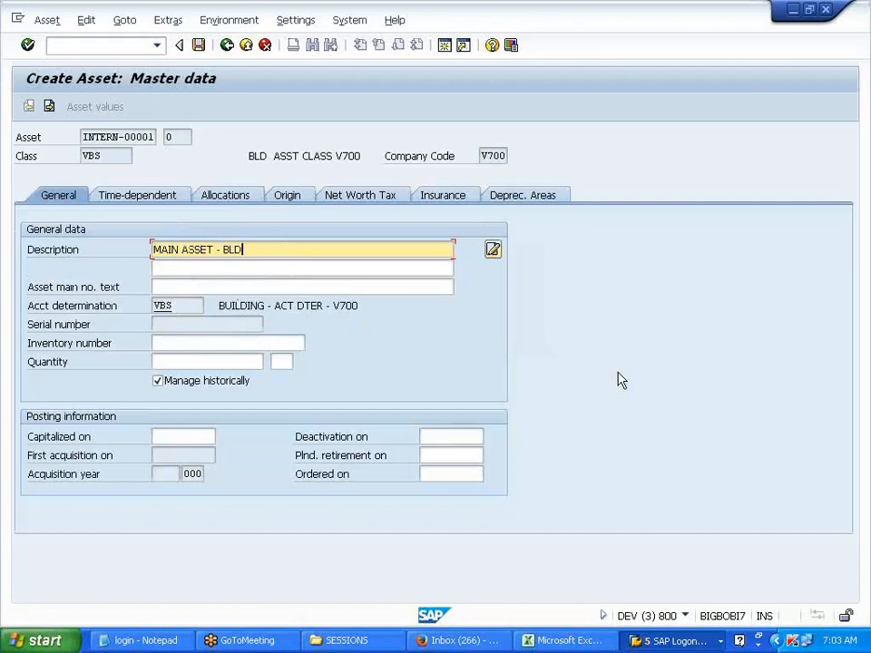
Assign business area V701 to the new asset, check its depreciation areas, save it and return to SAP Easy Access.
{"action": "left_click", "coordinate": [113, 201]}
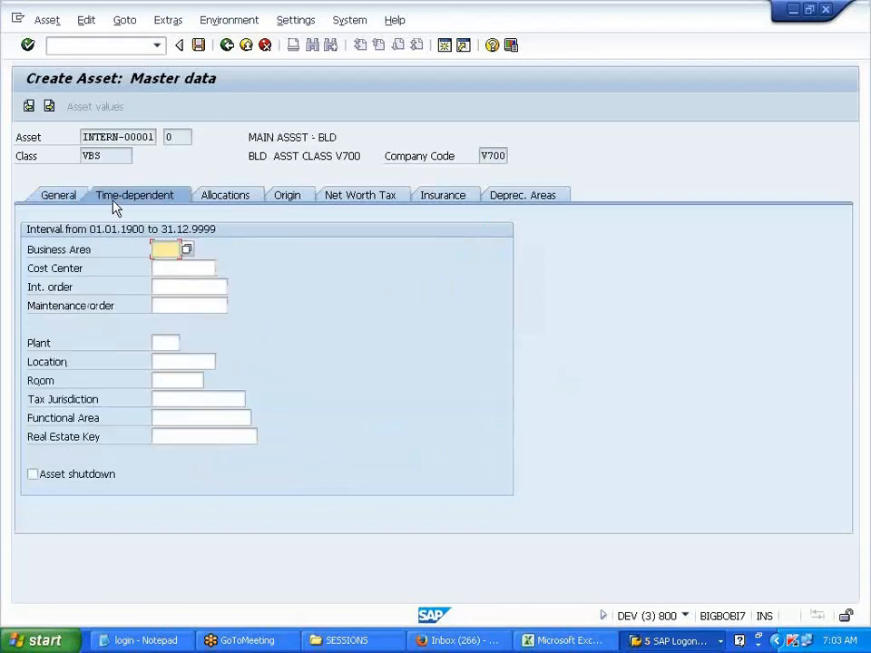
{"action": "type", "text": "V701"}
{"action": "left_click", "coordinate": [524, 200]}
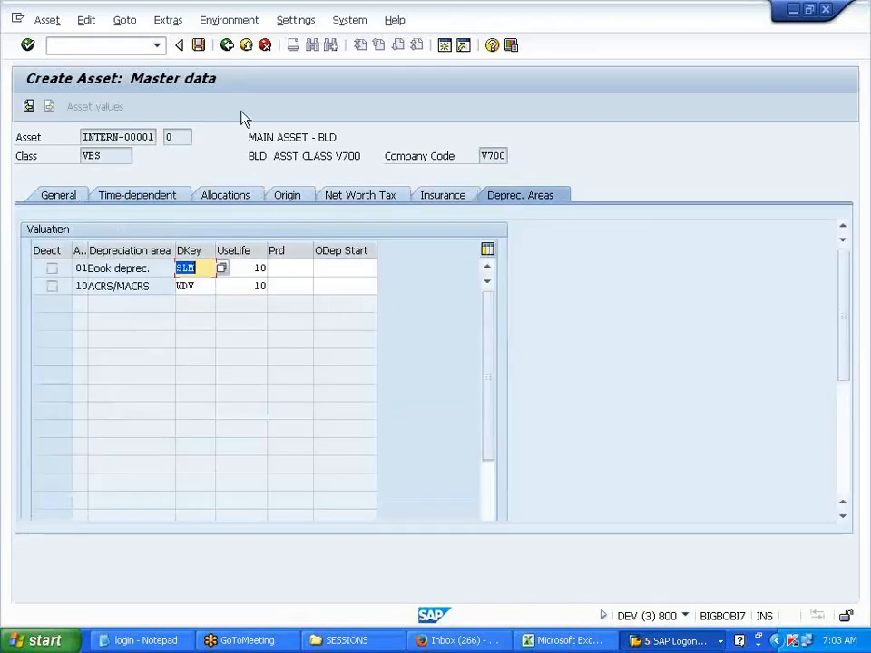
{"action": "left_click", "coordinate": [198, 44]}
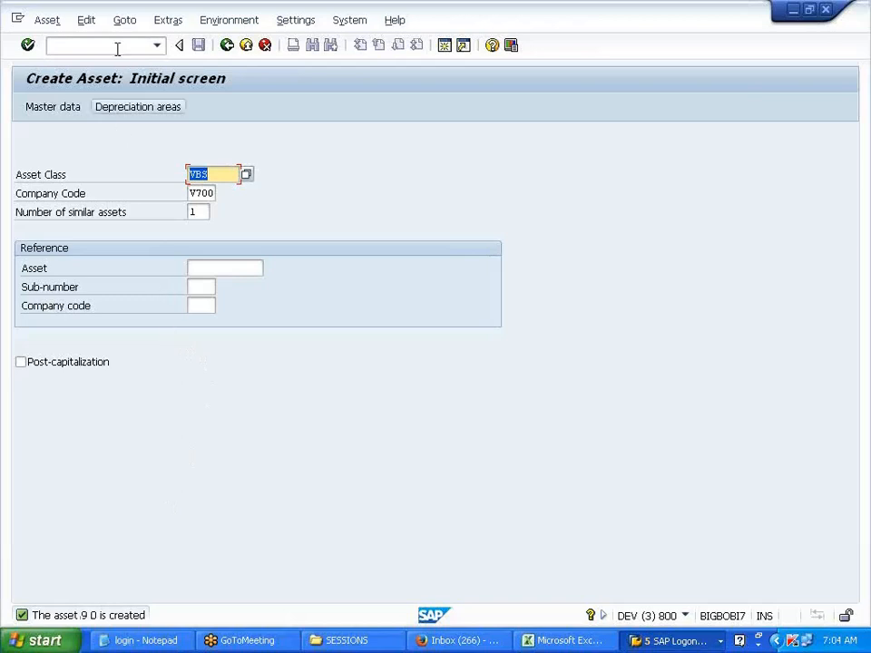
{"action": "left_click", "coordinate": [227, 51]}
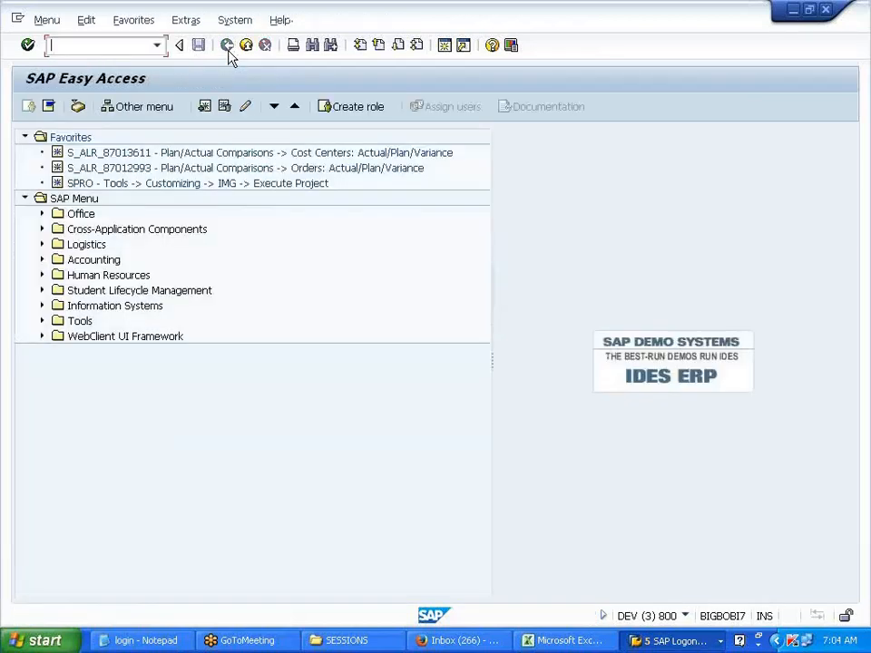
Browse the Fixed Assets functions for creating asset subnumbers and start transaction AS11.
{"action": "left_click", "coordinate": [42, 261]}
{"action": "left_click", "coordinate": [58, 276]}
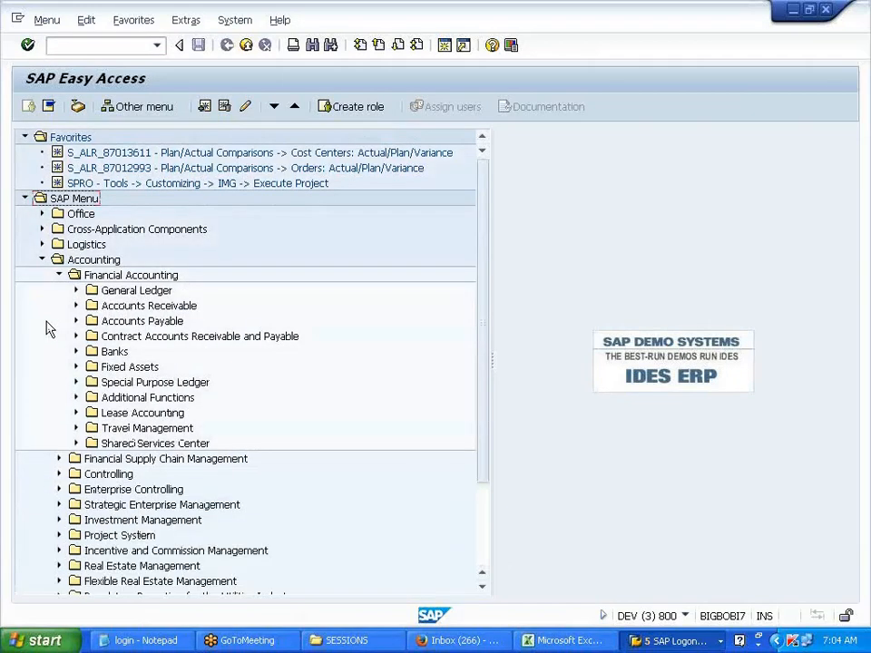
{"action": "left_click", "coordinate": [76, 367]}
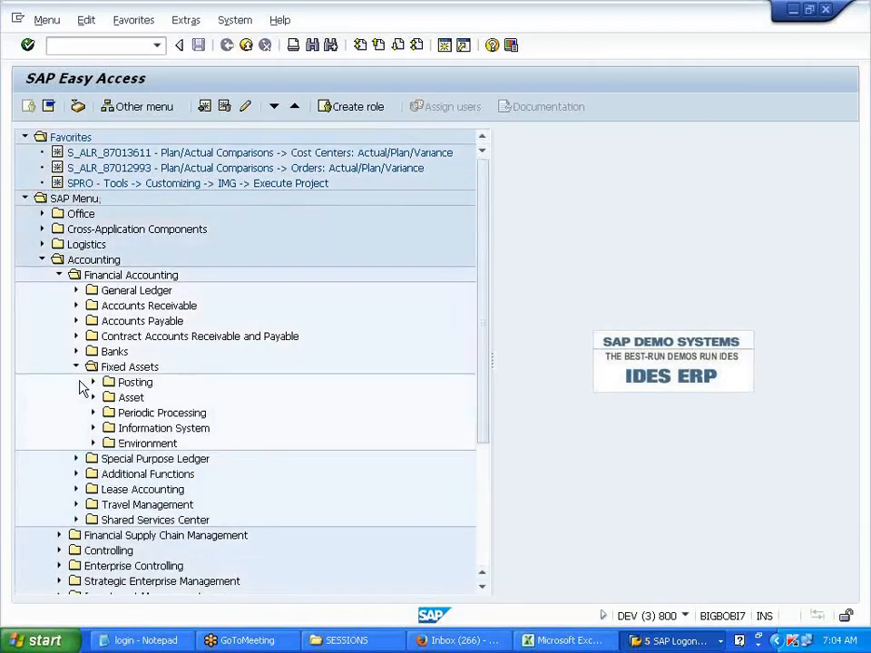
{"action": "left_click", "coordinate": [92, 397]}
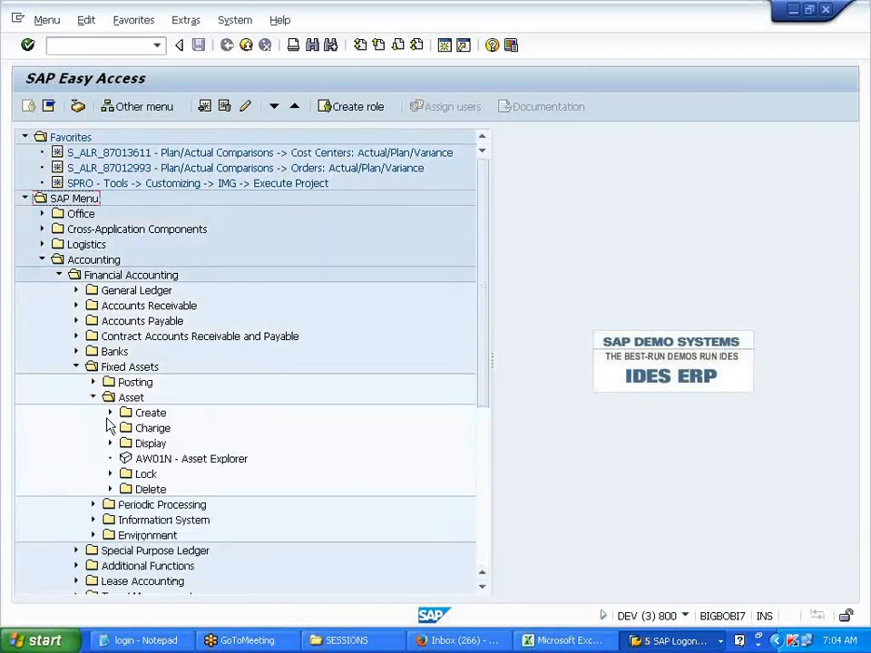
{"action": "left_click", "coordinate": [110, 413]}
{"action": "left_click", "coordinate": [127, 459]}
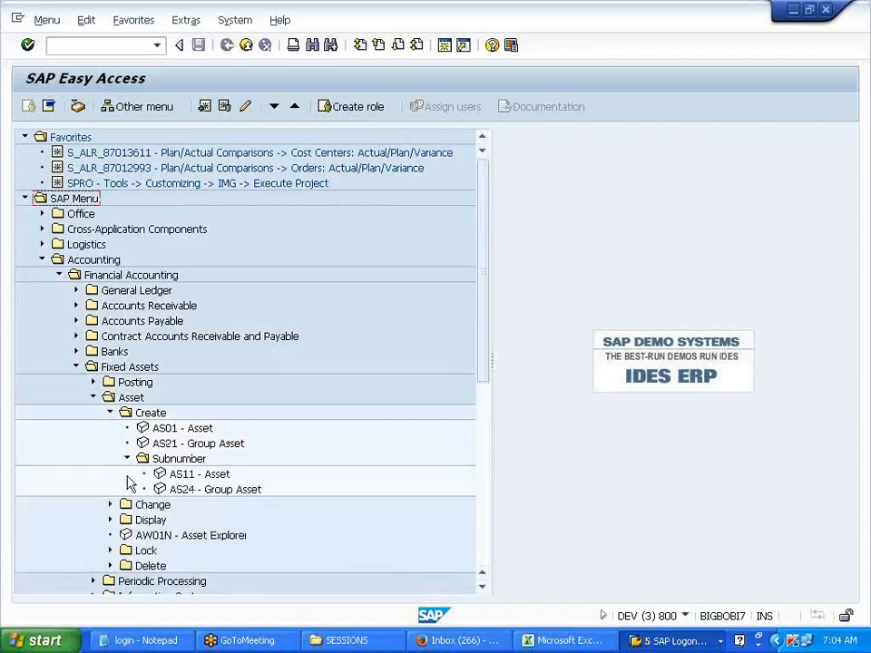
{"action": "left_click", "coordinate": [195, 474]}
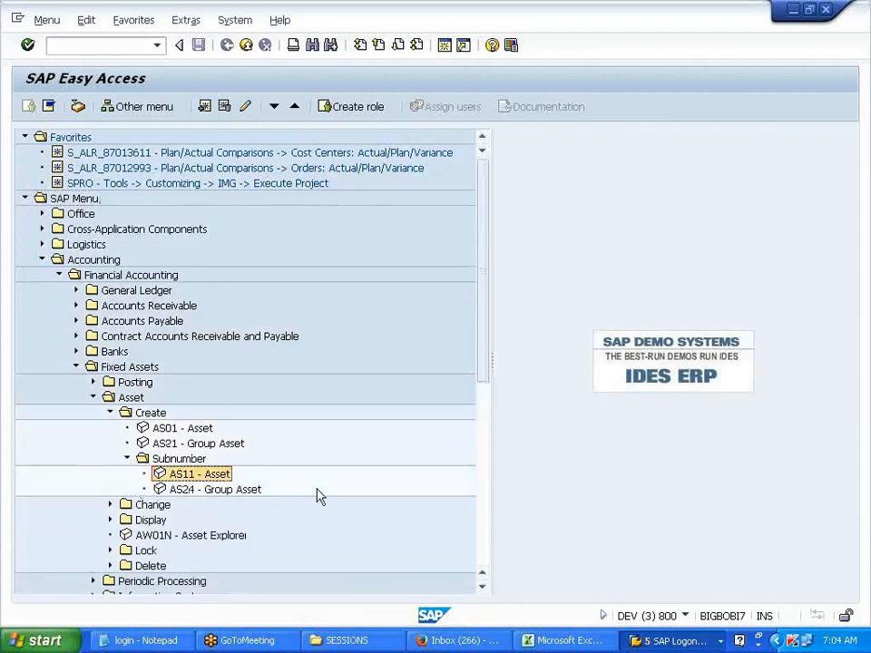
{"action": "double_click", "coordinate": [221, 475]}
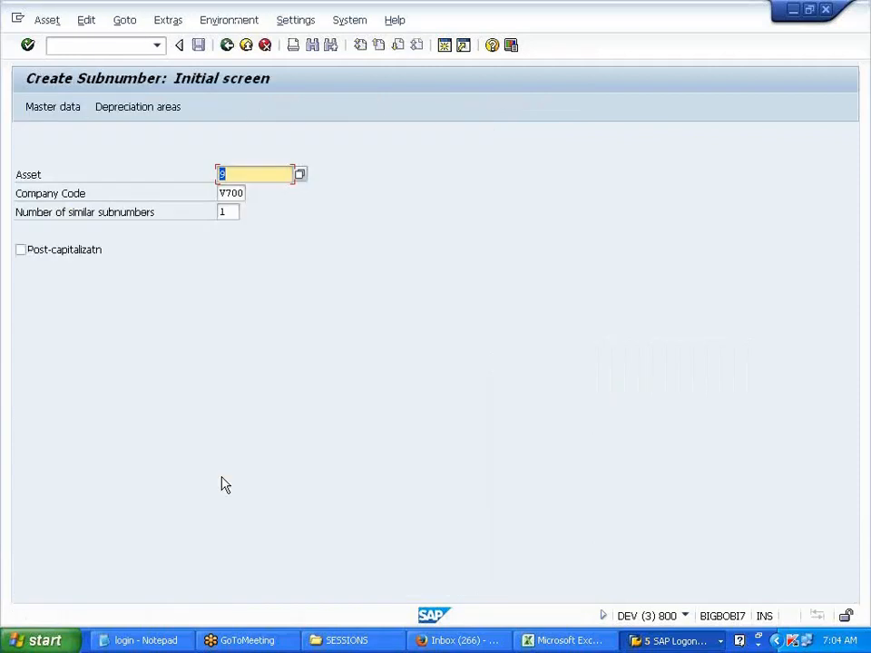
Open the master data for a subnumber of asset 9 in company code V700 and change the description to SUB ASSET --- WARE HOUE.
{"action": "type", "text": "9"}
{"action": "key", "text": "Return"}
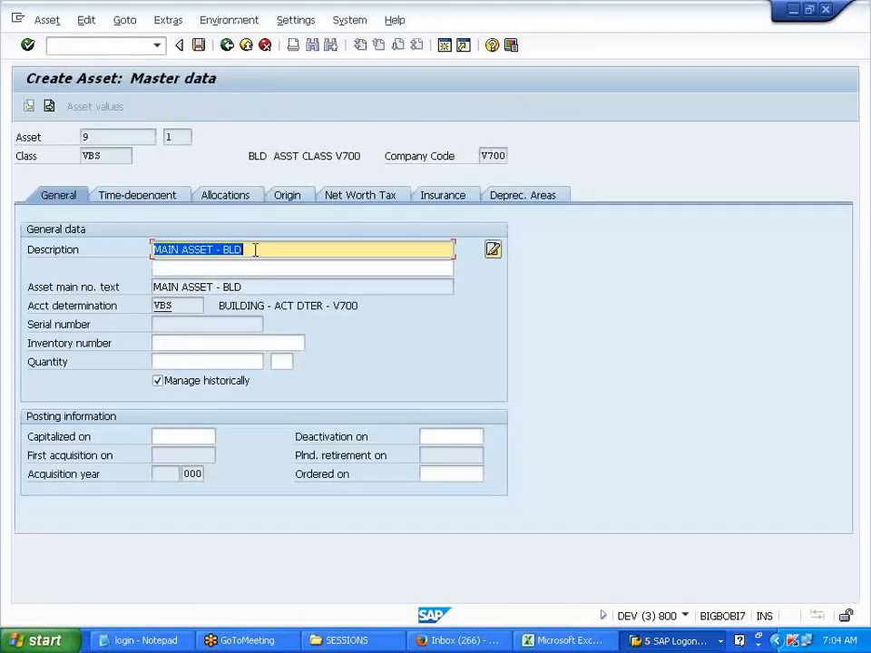
{"action": "left_click", "coordinate": [253, 250]}
{"action": "key", "text": "BackSpace"}
{"action": "key", "text": "BackSpace"}
{"action": "key", "text": "BackSpace"}
{"action": "key", "text": "BackSpace"}
{"action": "key", "text": "BackSpace"}
{"action": "key", "text": "BackSpace"}
{"action": "key", "text": "BackSpace"}
{"action": "key", "text": "BackSpace"}
{"action": "key", "text": "BackSpace"}
{"action": "key", "text": "BackSpace"}
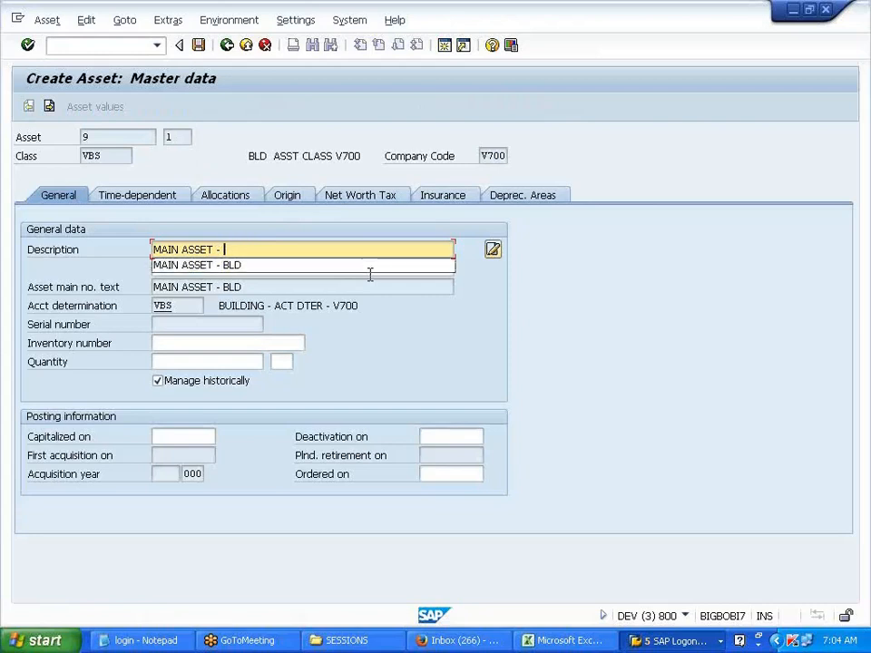
{"action": "key", "text": "BackSpace"}
{"action": "key", "text": "BackSpace"}
{"action": "key", "text": "BackSpace"}
{"action": "key", "text": "BackSpace"}
{"action": "key", "text": "BackSpace"}
{"action": "key", "text": "BackSpace"}
{"action": "type", "text": "SU"}
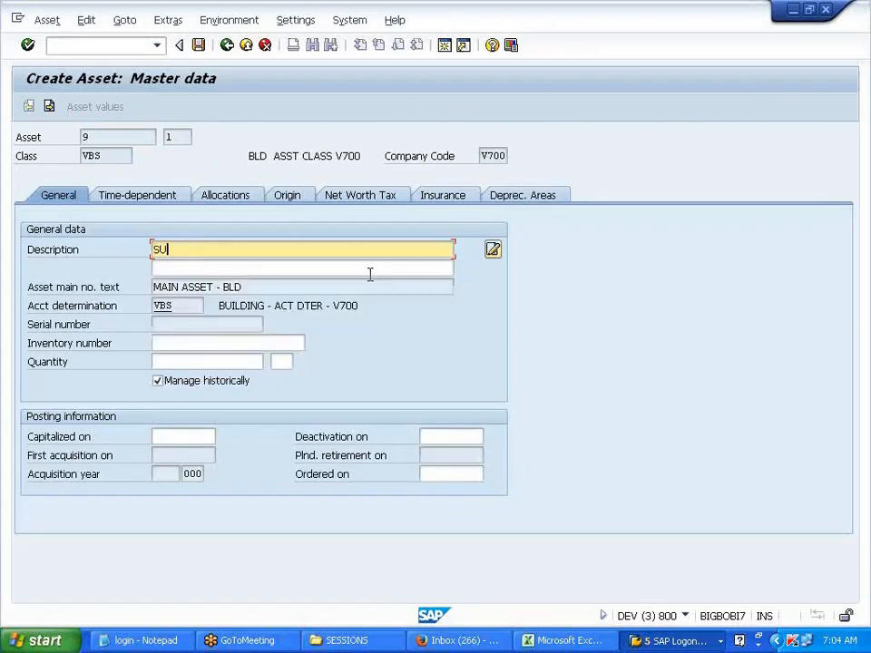
{"action": "type", "text": "B ASSET --- WARE HOUE"}
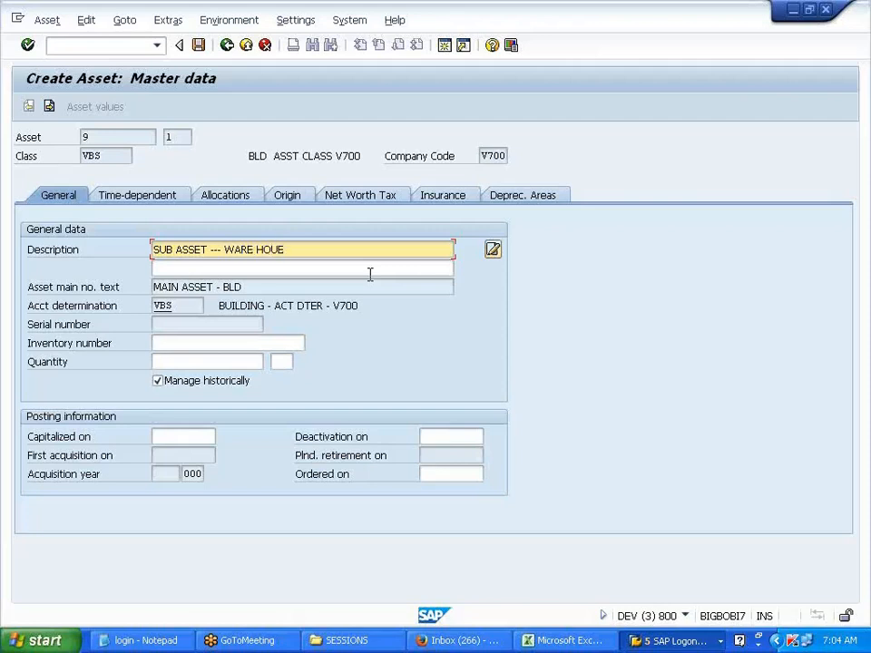
Correct the subnumber's description to SUB ASSET --- WARE HOUSE -1 and save the asset.
{"action": "type", "text": "1"}
{"action": "key", "text": "BackSpace"}
{"action": "key", "text": "BackSpace"}
{"action": "type", "text": "USE -1"}
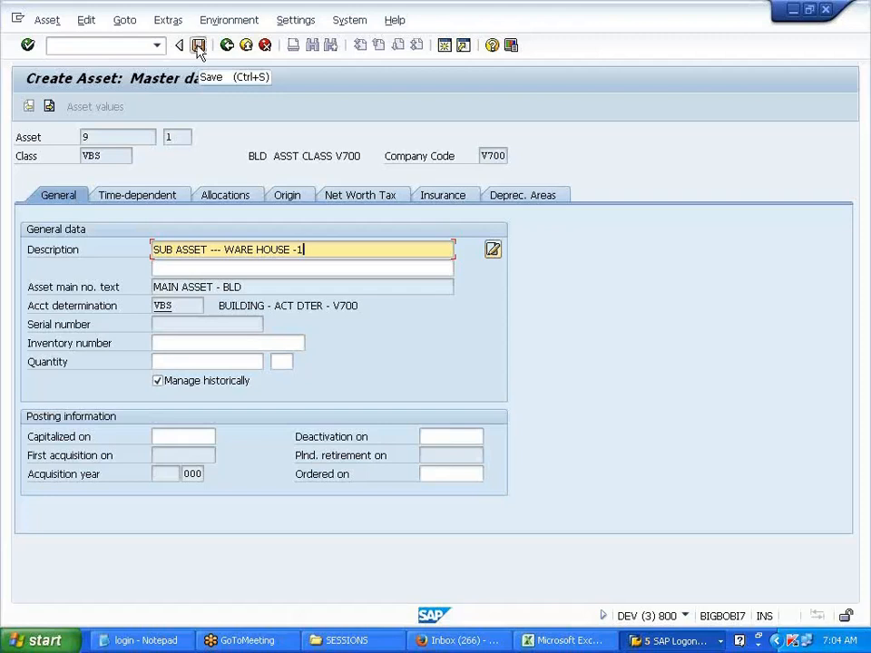
{"action": "left_click", "coordinate": [198, 45]}
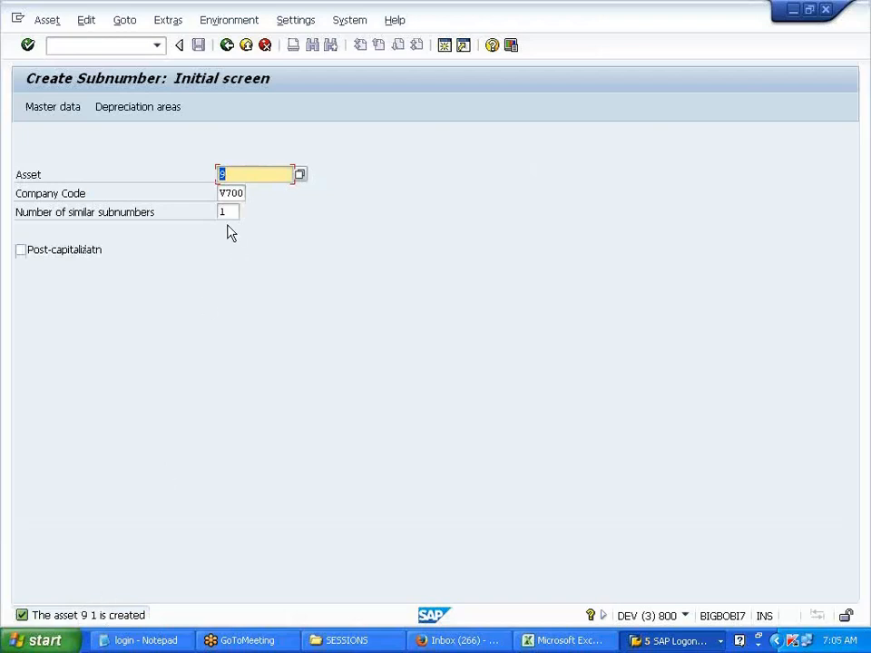
{"action": "left_click", "coordinate": [223, 211]}
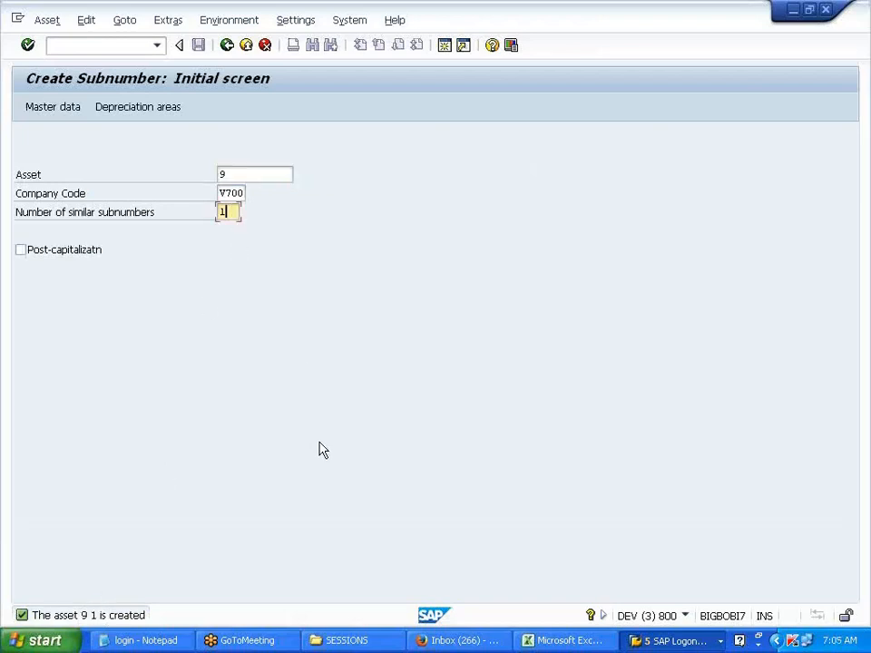
{"action": "type", "text": "2"}
{"action": "key", "text": "Return"}
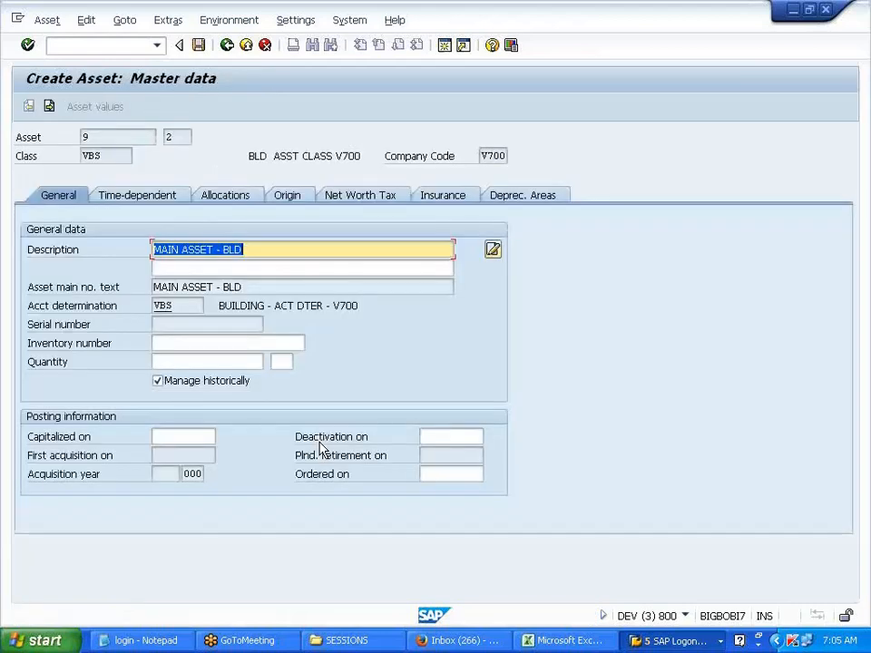
{"action": "left_click", "coordinate": [194, 435]}
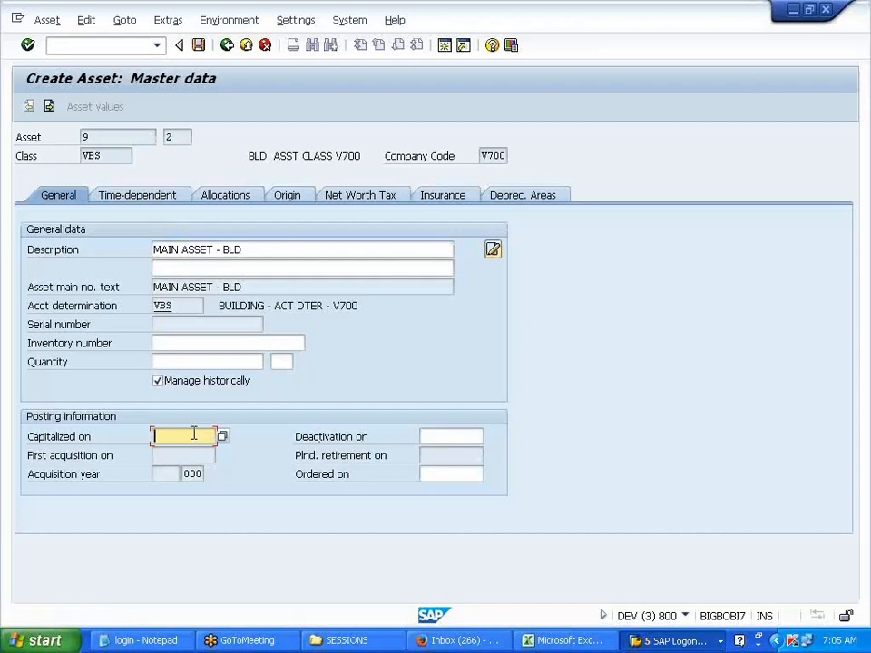
{"action": "left_click", "coordinate": [226, 45]}
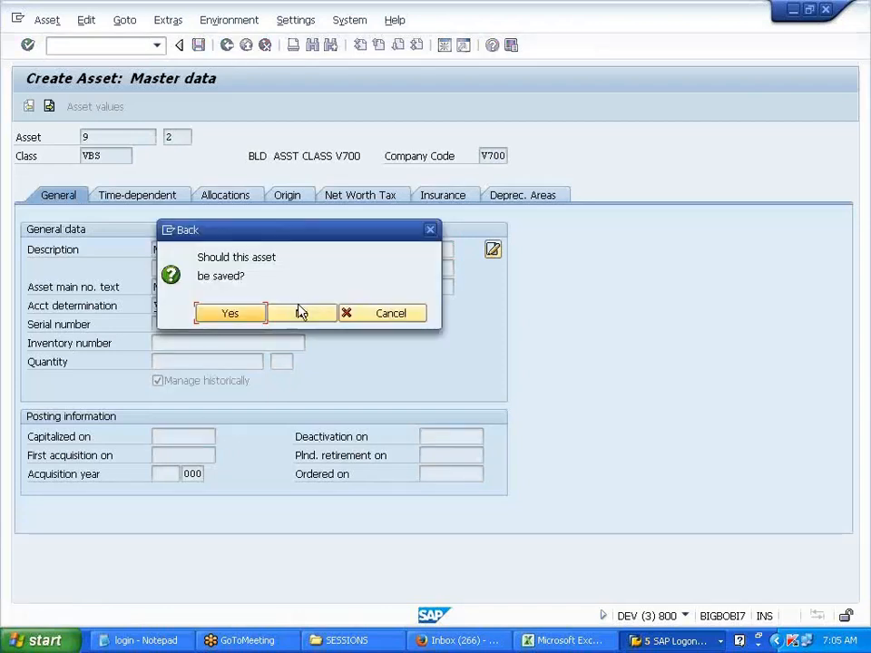
{"action": "left_click", "coordinate": [300, 312]}
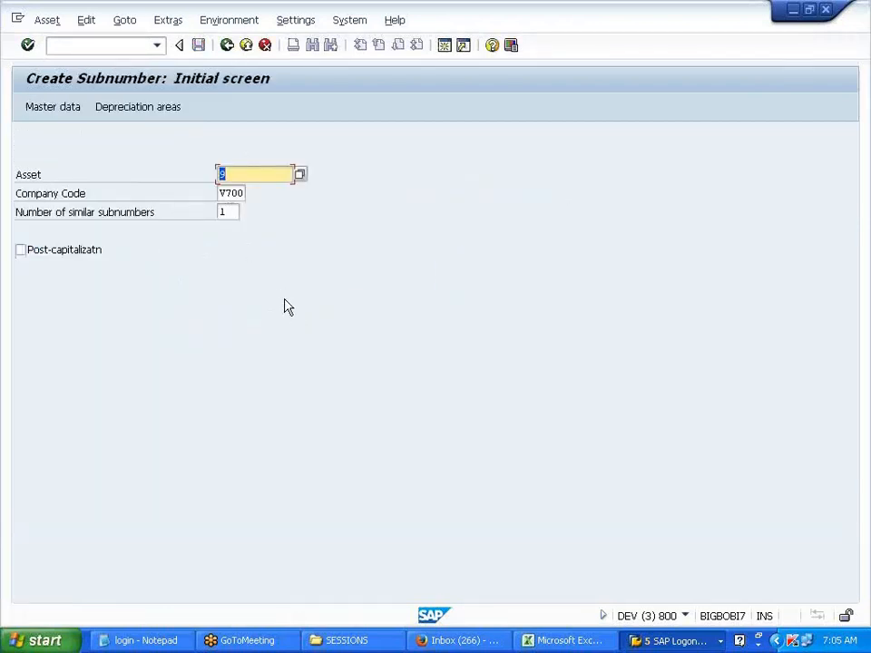
{"action": "key", "text": "Return"}
{"action": "double_click", "coordinate": [168, 136]}
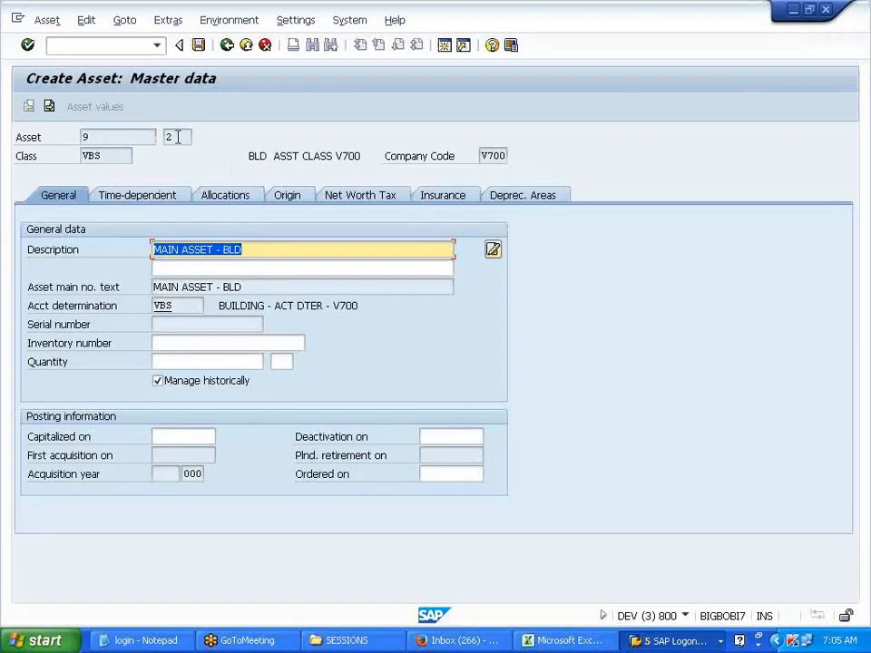
{"action": "left_click", "coordinate": [227, 44]}
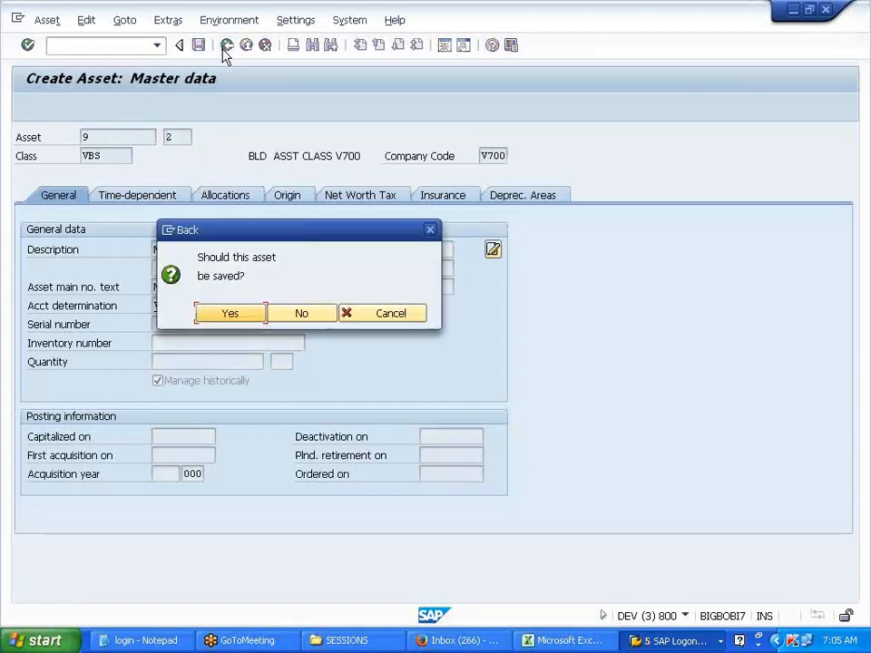
{"action": "left_click", "coordinate": [303, 317]}
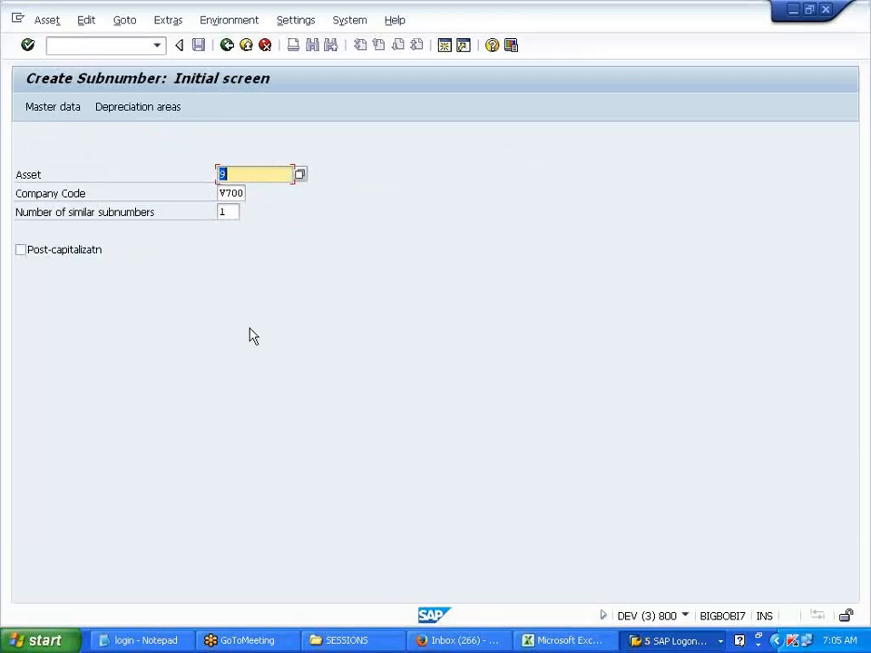
Create another subnumber of asset 9 described as SUB ASSET --- WARE HOUSE - 2, save it and return to SAP Easy Access.
{"action": "key", "text": "Return"}
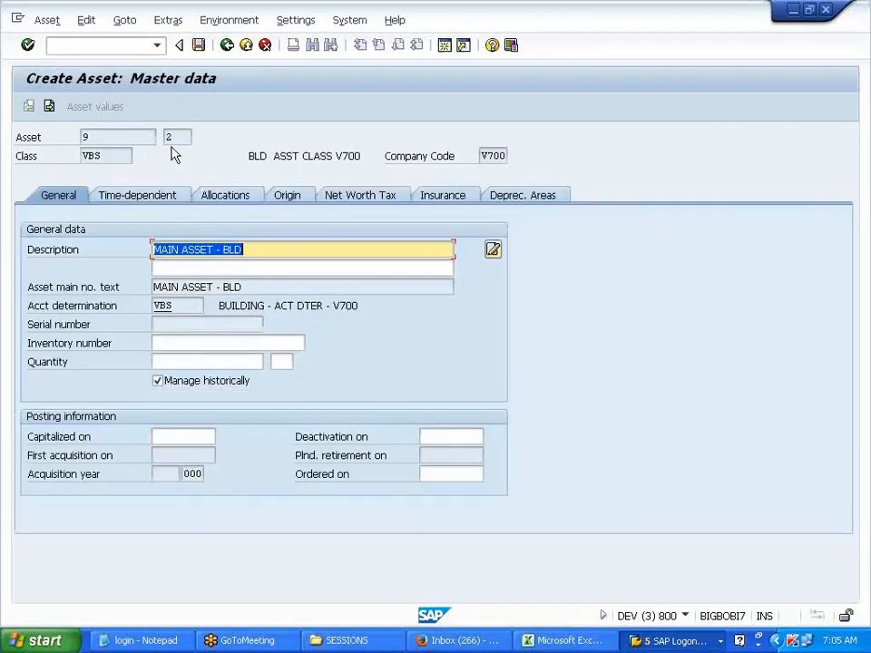
{"action": "left_click", "coordinate": [262, 251]}
{"action": "key", "text": "BackSpace"}
{"action": "key", "text": "BackSpace"}
{"action": "key", "text": "BackSpace"}
{"action": "key", "text": "BackSpace"}
{"action": "key", "text": "BackSpace"}
{"action": "key", "text": "BackSpace"}
{"action": "key", "text": "BackSpace"}
{"action": "key", "text": "BackSpace"}
{"action": "key", "text": "BackSpace"}
{"action": "key", "text": "BackSpace"}
{"action": "key", "text": "BackSpace"}
{"action": "key", "text": "BackSpace"}
{"action": "key", "text": "BackSpace"}
{"action": "key", "text": "BackSpace"}
{"action": "key", "text": "BackSpace"}
{"action": "key", "text": "Down"}
{"action": "key", "text": "Return"}
{"action": "key", "text": "BackSpace"}
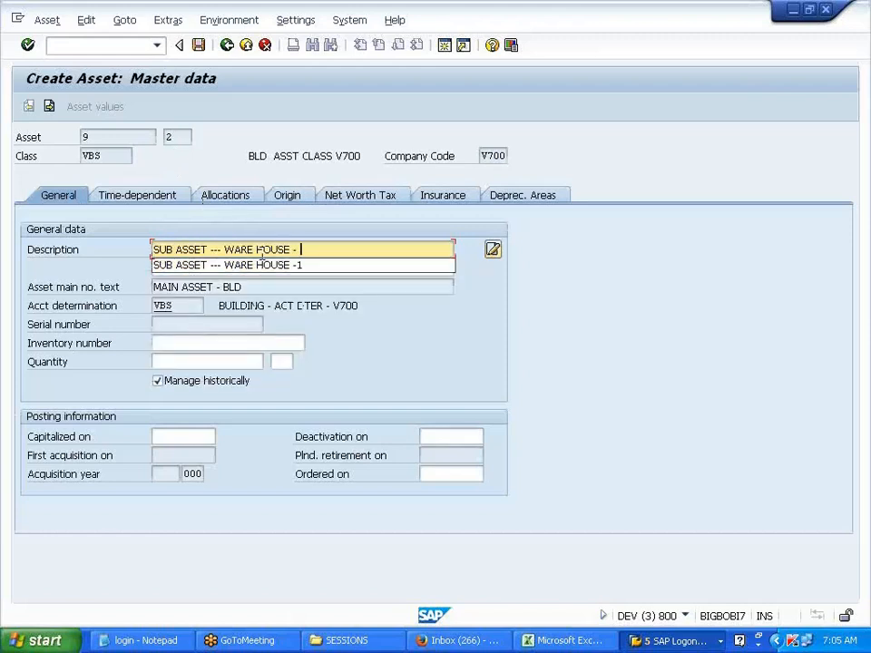
{"action": "type", "text": "2"}
{"action": "left_click", "coordinate": [199, 45]}
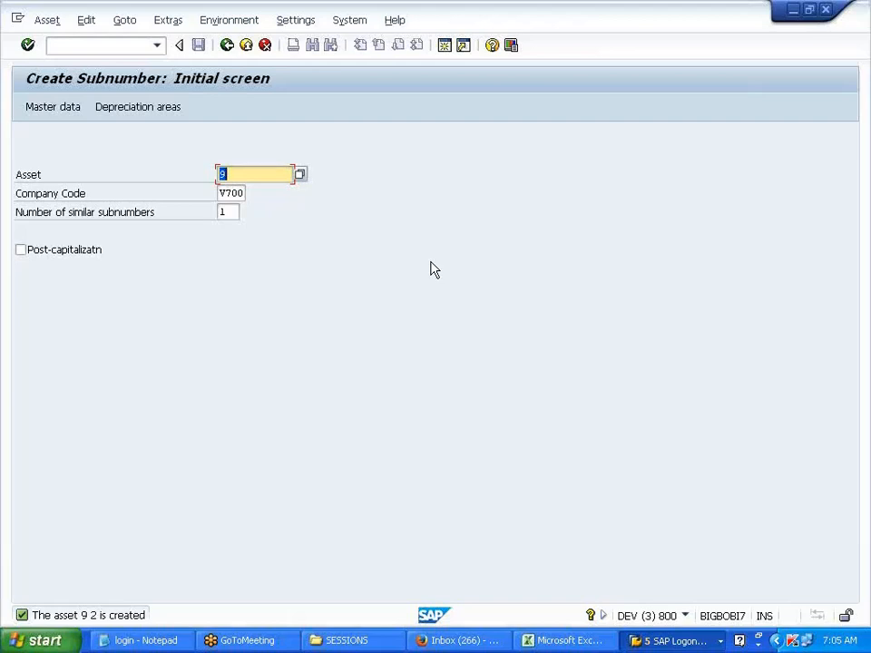
{"action": "left_click", "coordinate": [73, 45]}
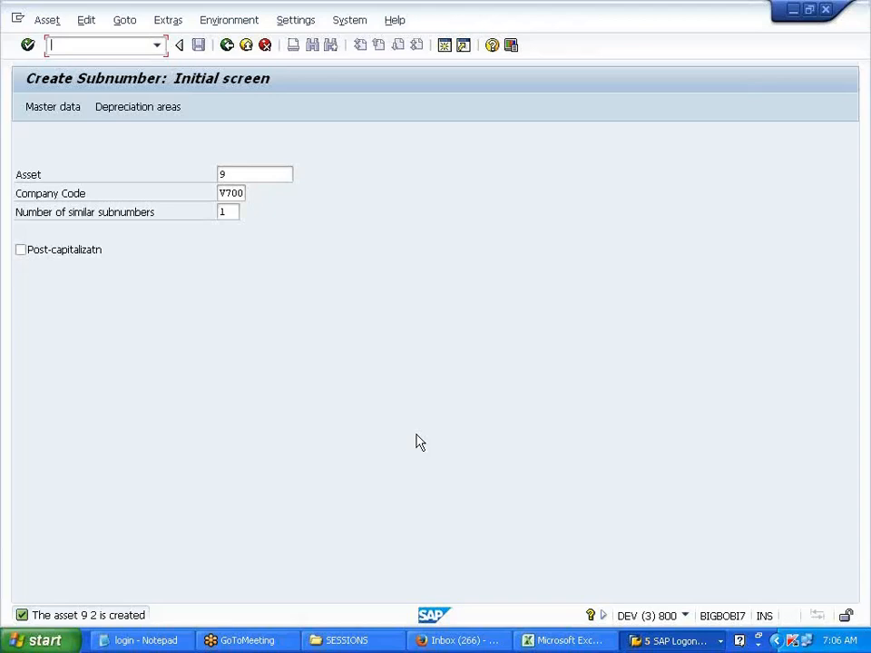
{"action": "type", "text": "/N"}
{"action": "key", "text": "Return"}
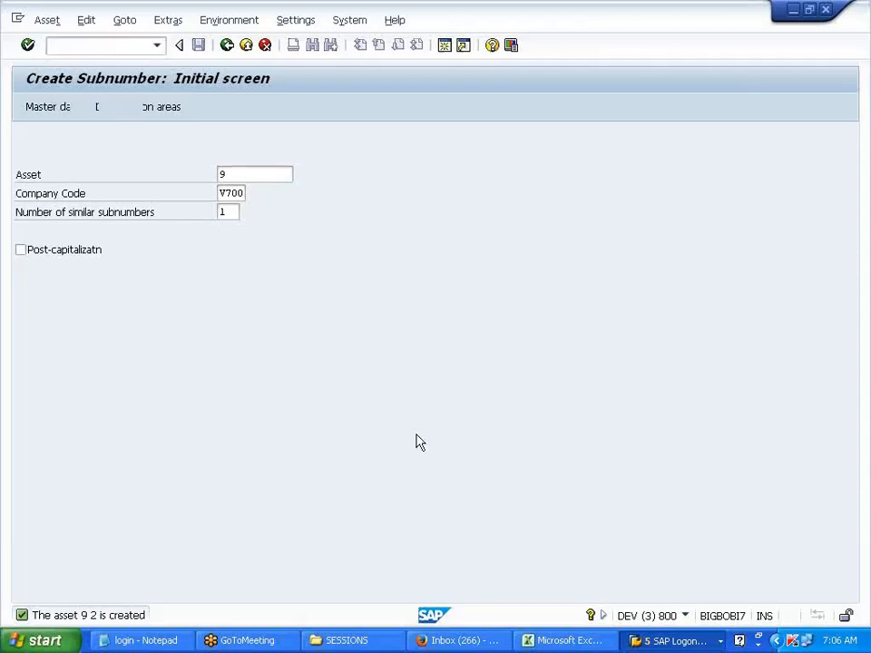
Switch to the Excel workbook and add a SCENARIO heading with yellow fill in cell G191 of the ASSET sheet.
{"action": "left_click", "coordinate": [594, 642]}
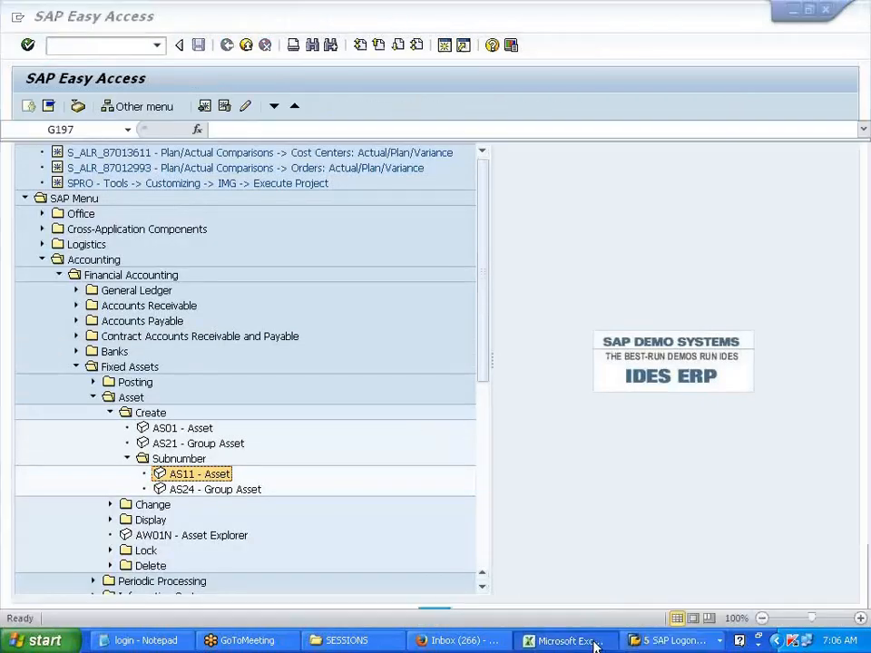
{"action": "left_click", "coordinate": [464, 336]}
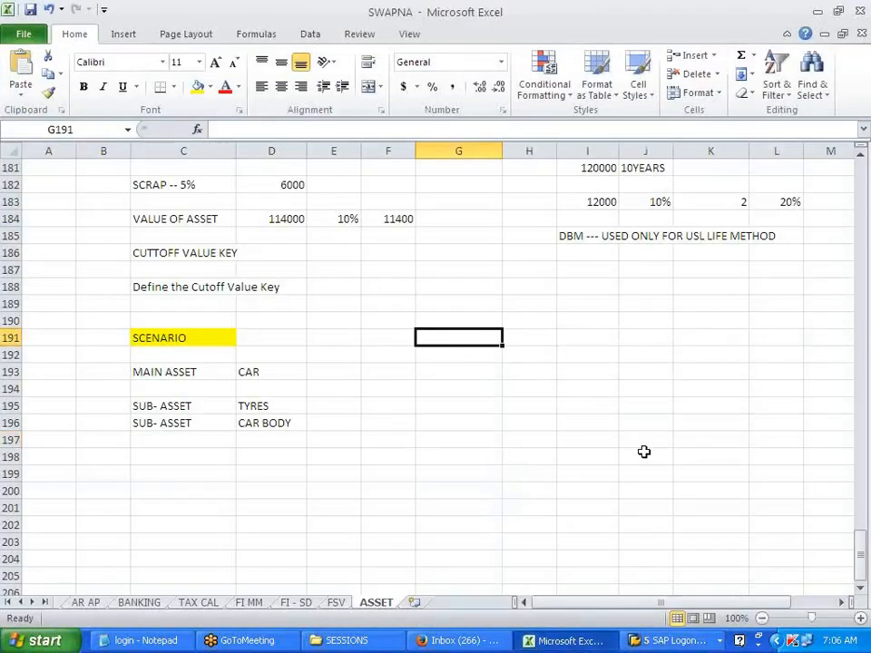
{"action": "type", "text": "SCENARIO"}
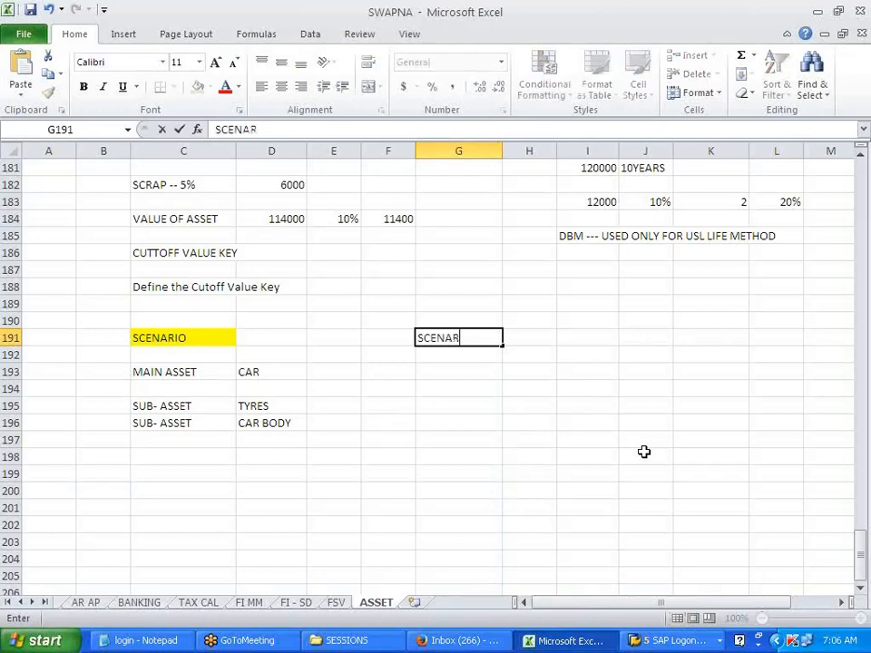
{"action": "left_click", "coordinate": [585, 440]}
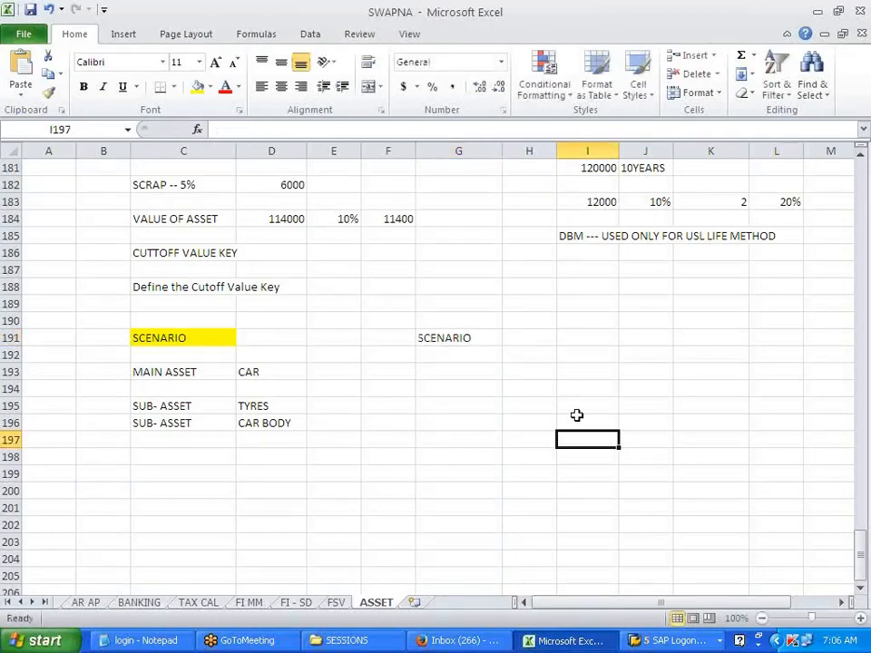
{"action": "left_click", "coordinate": [464, 338]}
{"action": "left_click", "coordinate": [199, 88]}
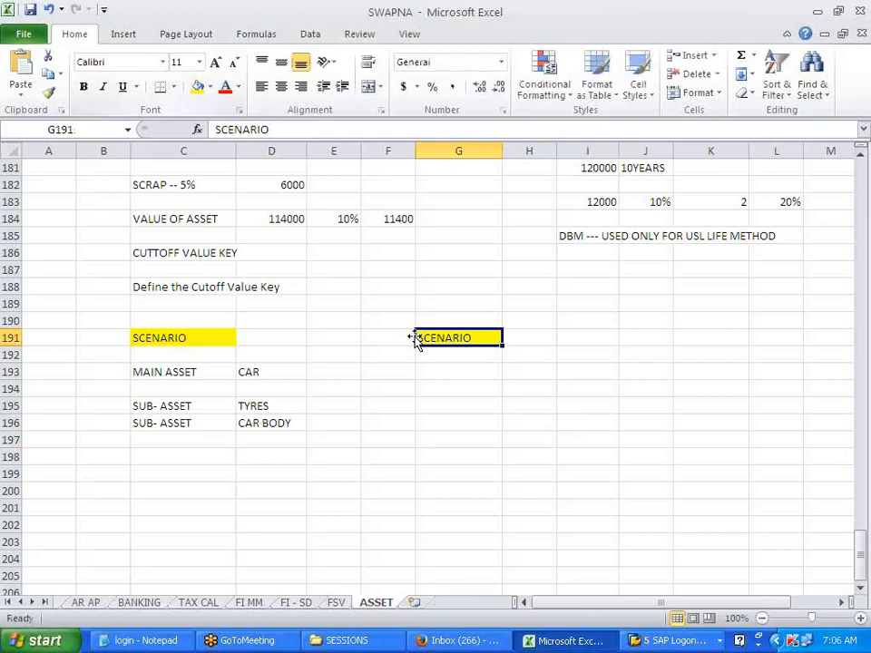
Enter ASSET -- DEP -- PRO RATA in cell G193 under the new scenario heading.
{"action": "left_click", "coordinate": [463, 371]}
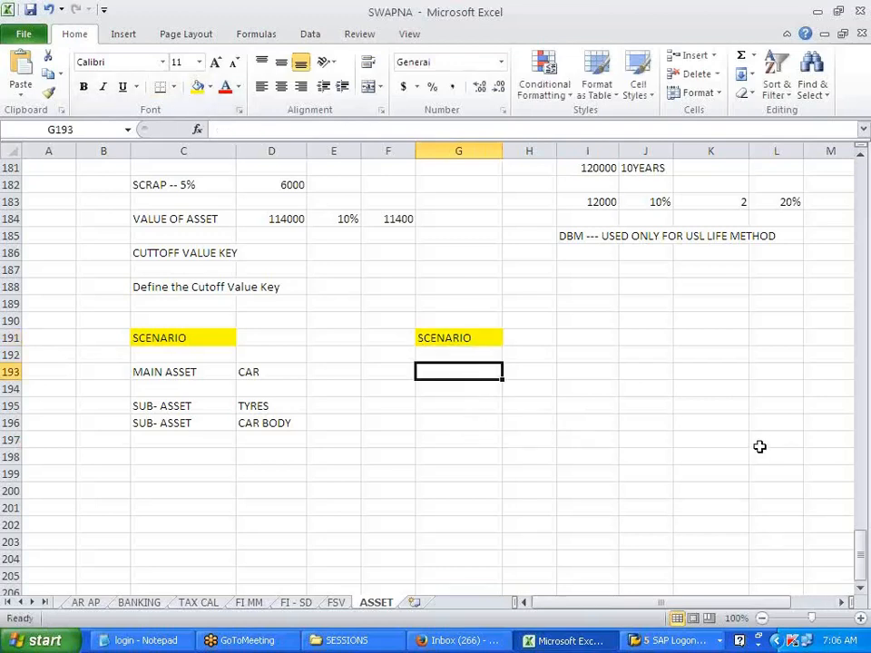
{"action": "type", "text": "ASSET"}
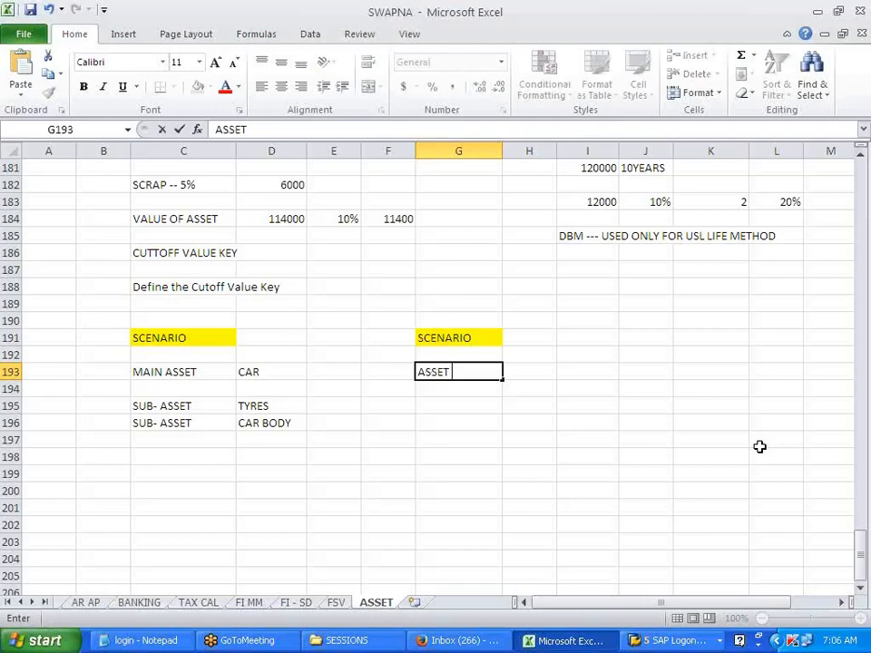
{"action": "type", "text": " -- DEP -- PRO RATA:"}
{"action": "left_click", "coordinate": [760, 446]}
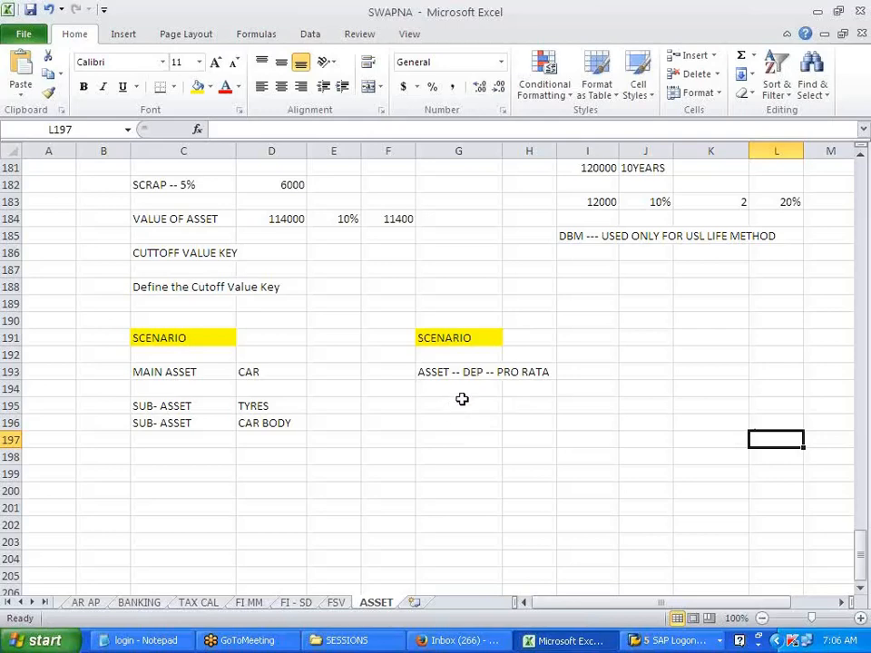
{"action": "left_click", "coordinate": [526, 445]}
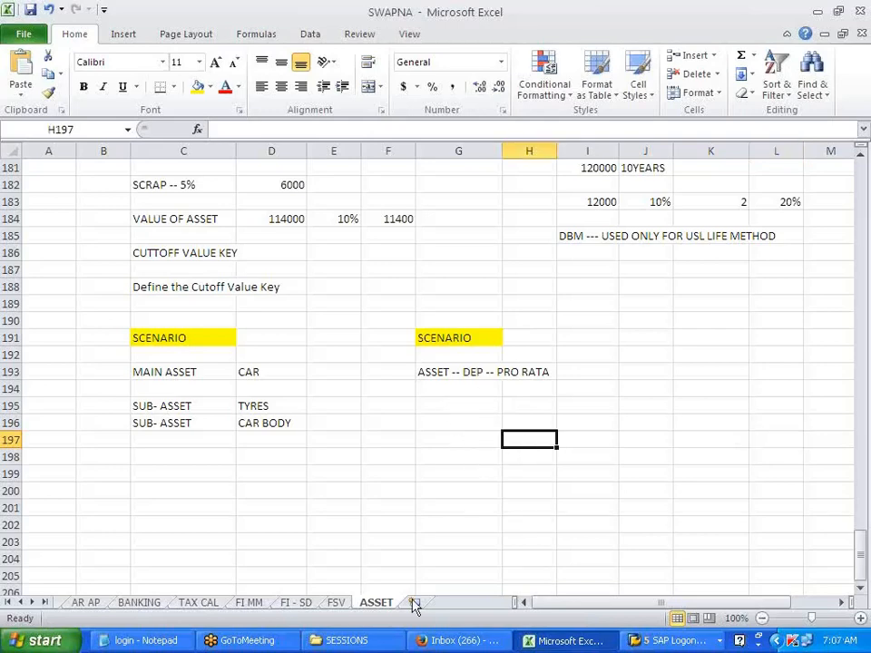
Switch to the SAP Display IMG session, expand Period Control and open the Maintain Period Control Methods activity.
{"action": "left_click", "coordinate": [667, 641]}
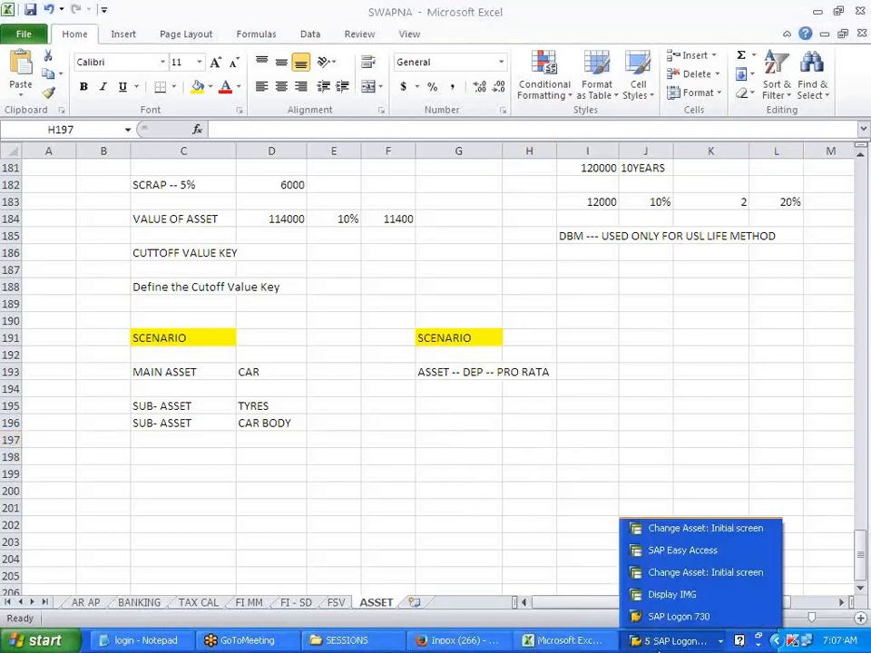
{"action": "left_click", "coordinate": [713, 596]}
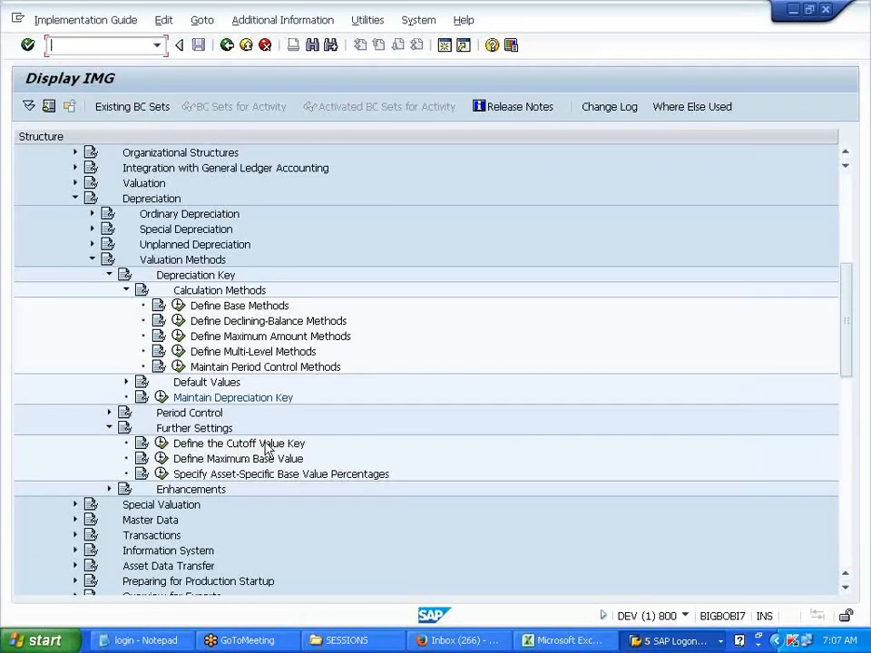
{"action": "left_click", "coordinate": [109, 428]}
{"action": "left_click", "coordinate": [109, 412]}
{"action": "left_click", "coordinate": [226, 433]}
{"action": "left_click", "coordinate": [277, 368]}
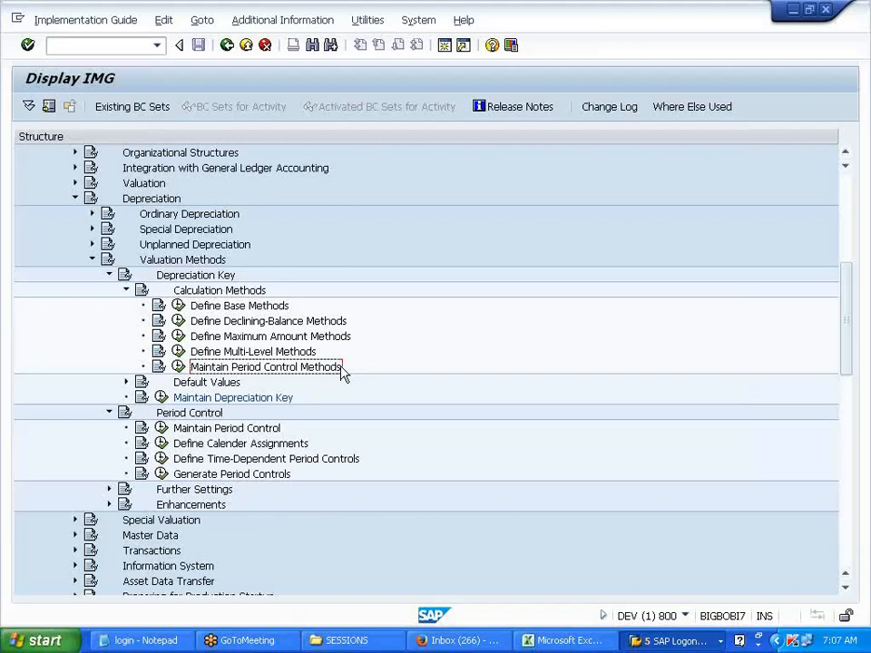
{"action": "left_click", "coordinate": [180, 366]}
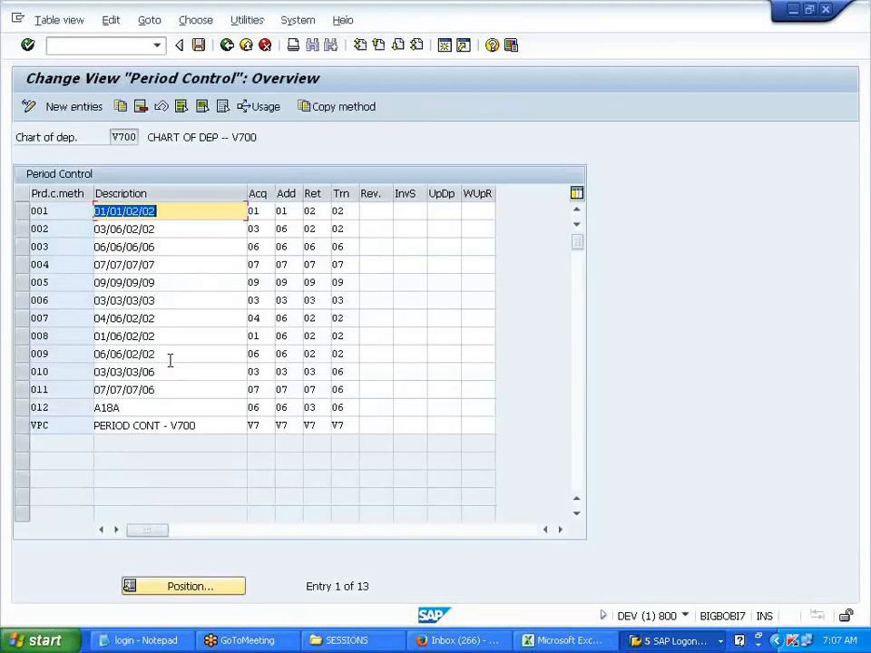
Start a new period control method VP1 with the description DEP -- PRO RATA in chart of depreciation V700.
{"action": "left_click", "coordinate": [78, 111]}
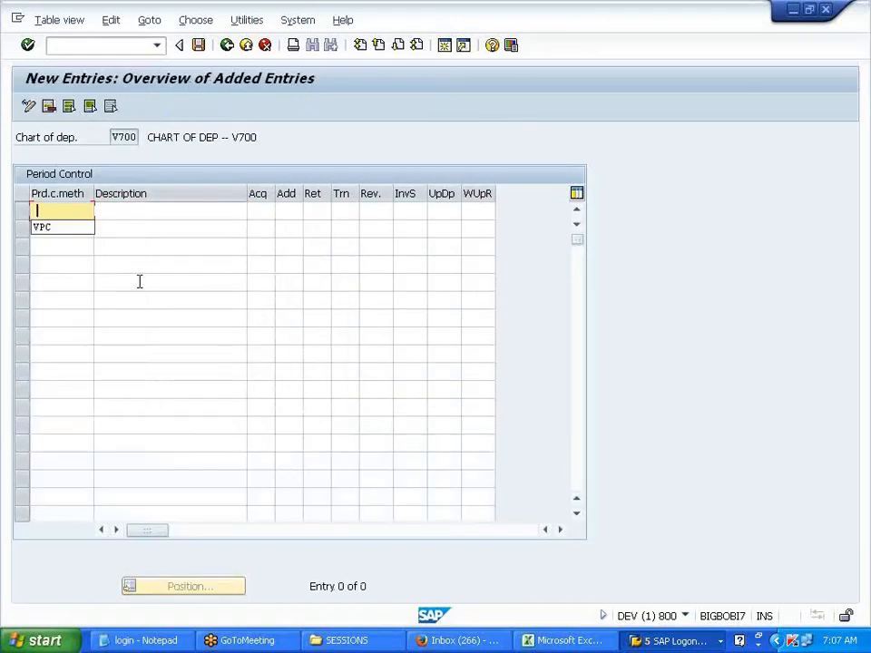
{"action": "left_click", "coordinate": [56, 233]}
{"action": "key", "text": "BackSpace"}
{"action": "type", "text": "1"}
{"action": "left_click", "coordinate": [136, 212]}
{"action": "type", "text": "DEP -- PRO RATA"}
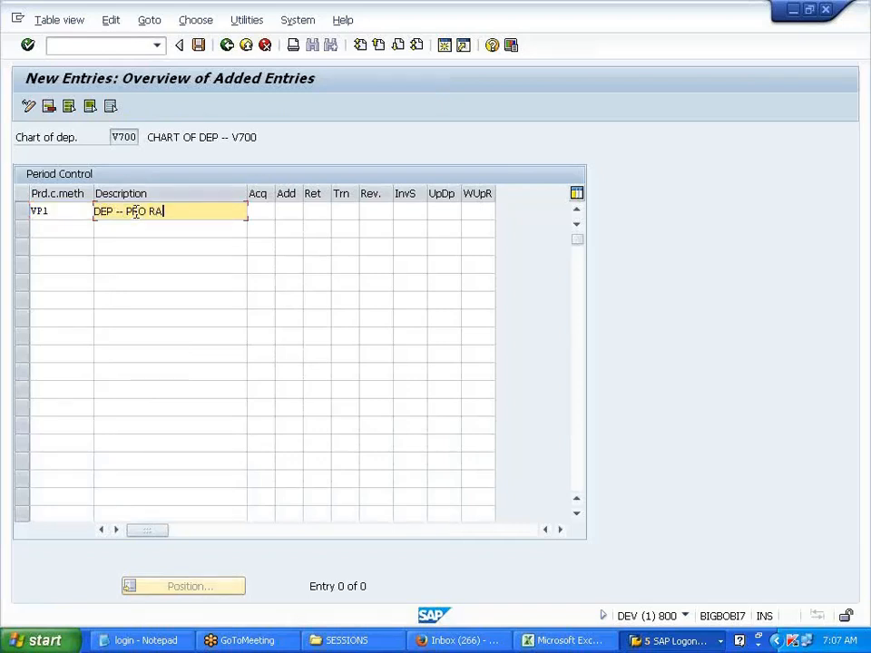
Set method VP1's acquisition period control to 01 (pro rata at period start date) and subsequent-year acquisitions to 06 (start of the year).
{"action": "left_click", "coordinate": [266, 210]}
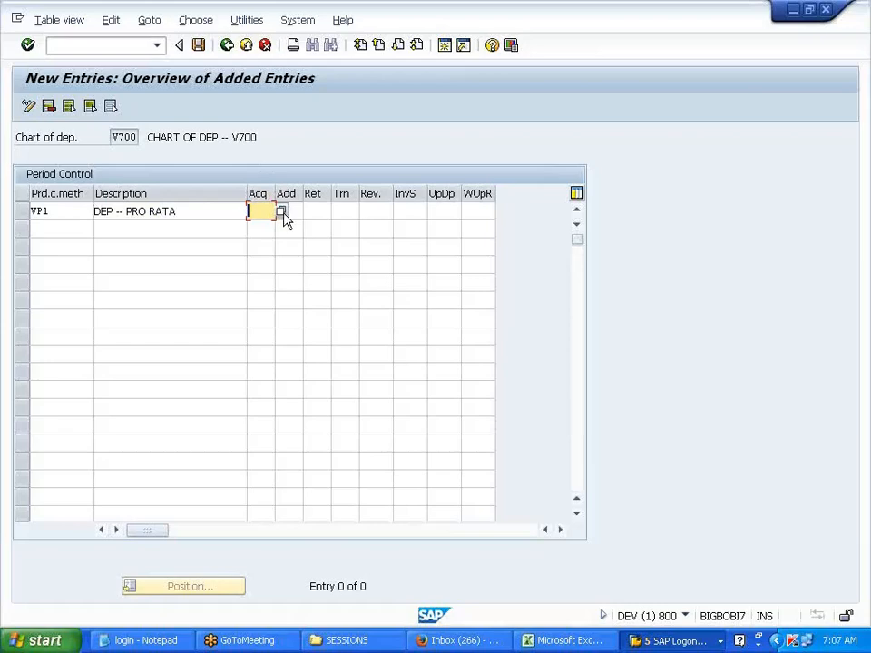
{"action": "left_click", "coordinate": [283, 214]}
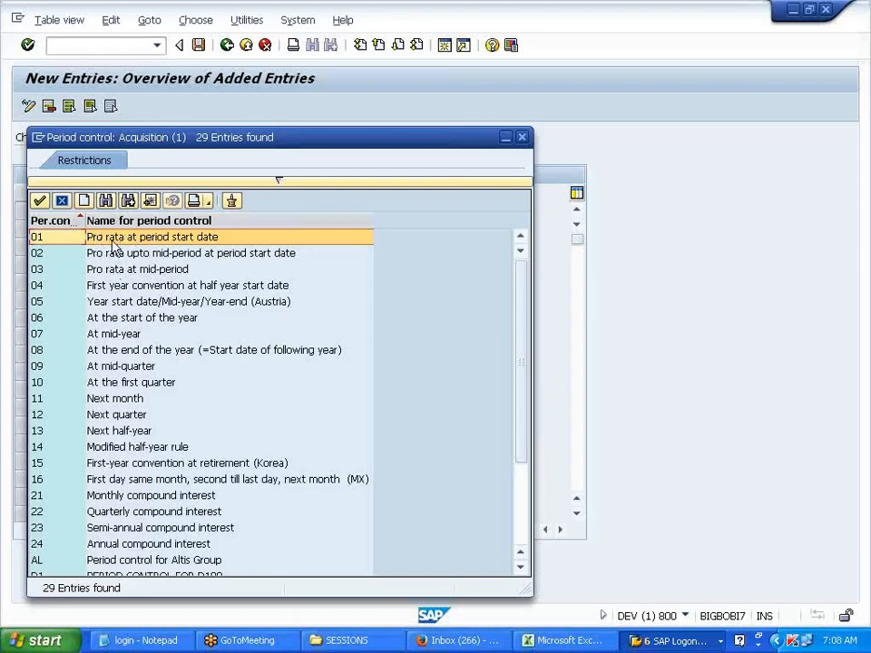
{"action": "double_click", "coordinate": [112, 241]}
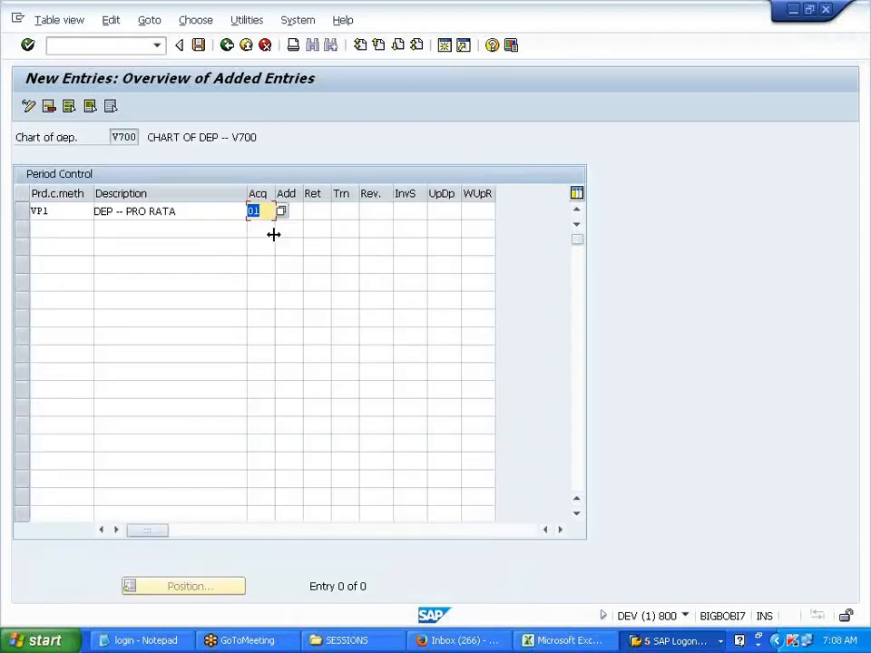
{"action": "left_click", "coordinate": [297, 214]}
{"action": "left_click", "coordinate": [310, 214]}
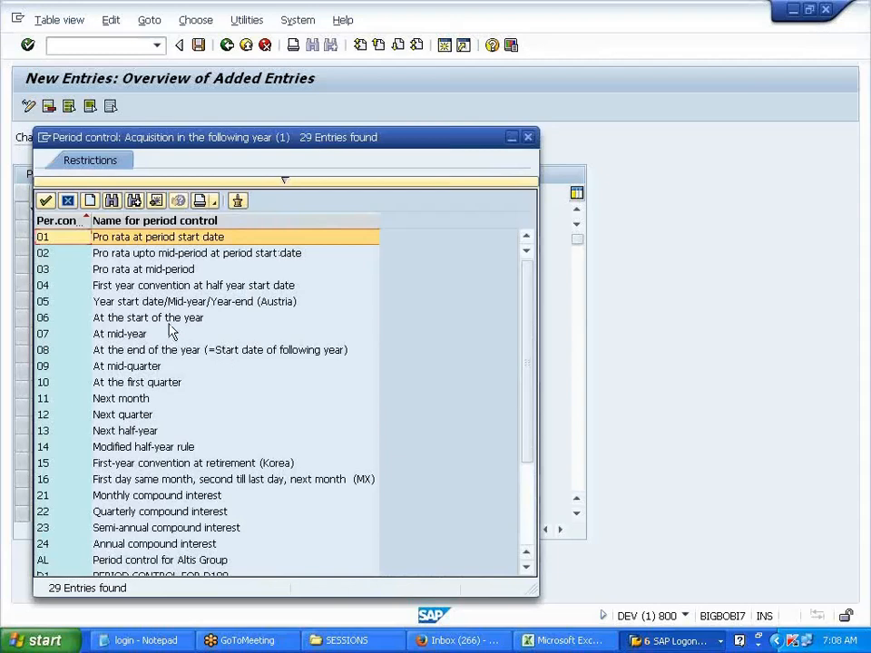
{"action": "left_click", "coordinate": [207, 325]}
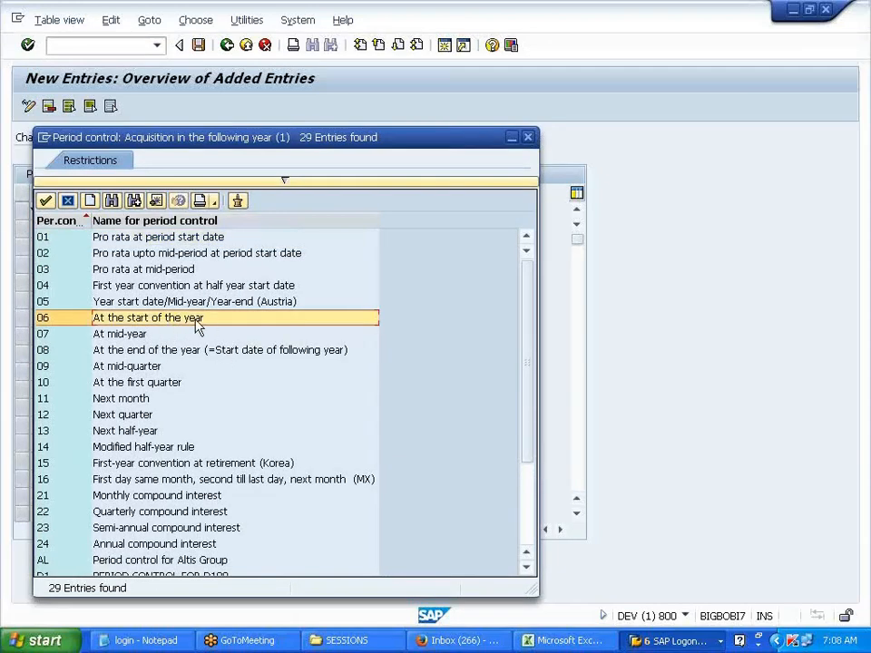
{"action": "double_click", "coordinate": [197, 326]}
Set method VP1's retirement and transfer period controls to 08, at the end of the year, and confirm the entry.
{"action": "left_click", "coordinate": [323, 212]}
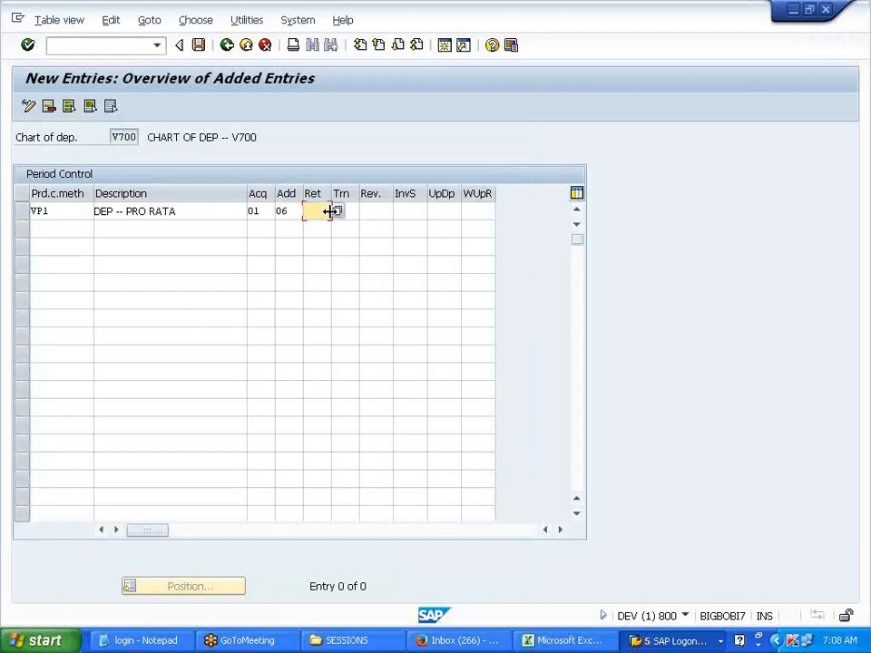
{"action": "left_click", "coordinate": [338, 212]}
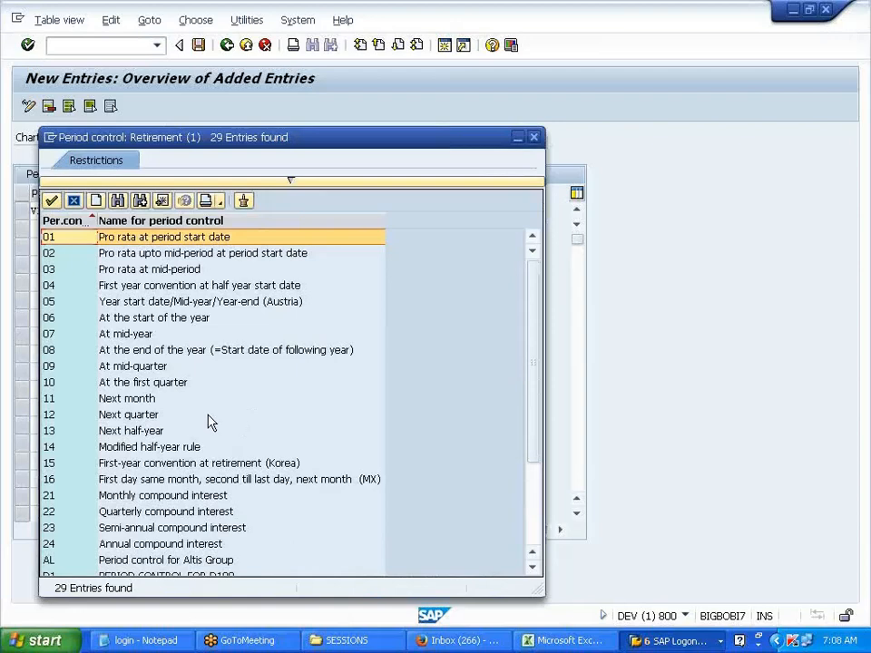
{"action": "left_click", "coordinate": [205, 352]}
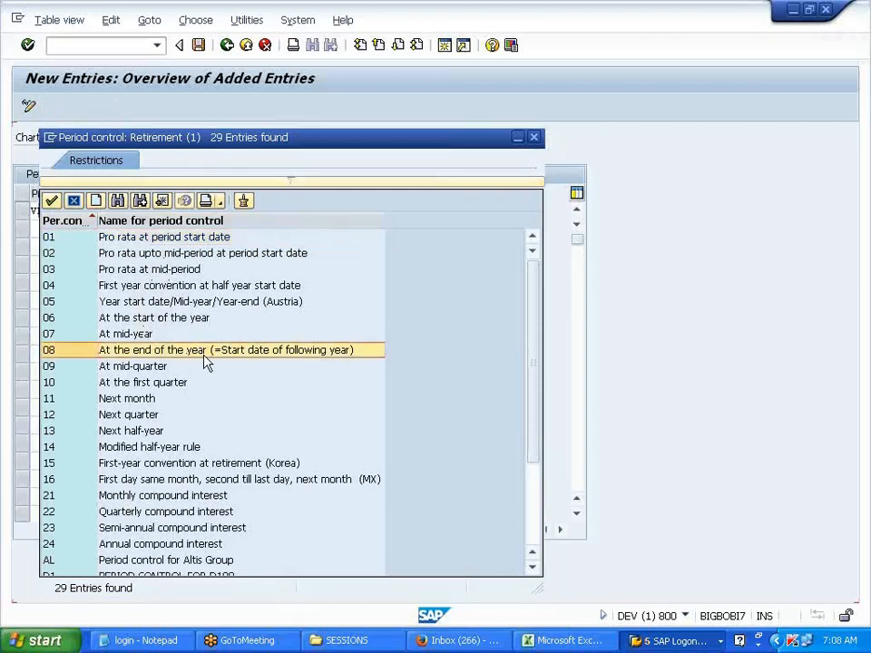
{"action": "double_click", "coordinate": [206, 353]}
{"action": "left_click", "coordinate": [349, 210]}
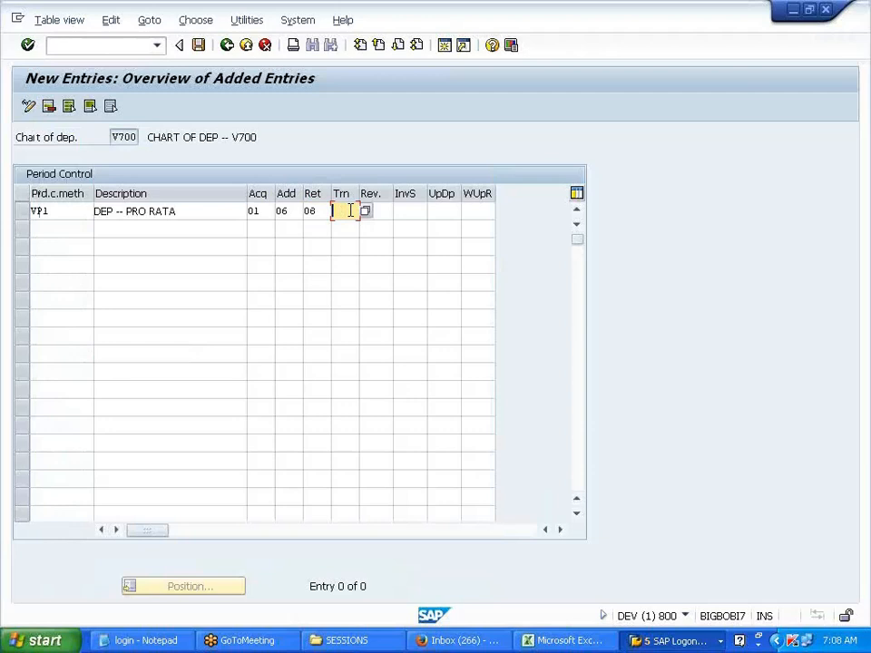
{"action": "type", "text": "08"}
{"action": "key", "text": "Return"}
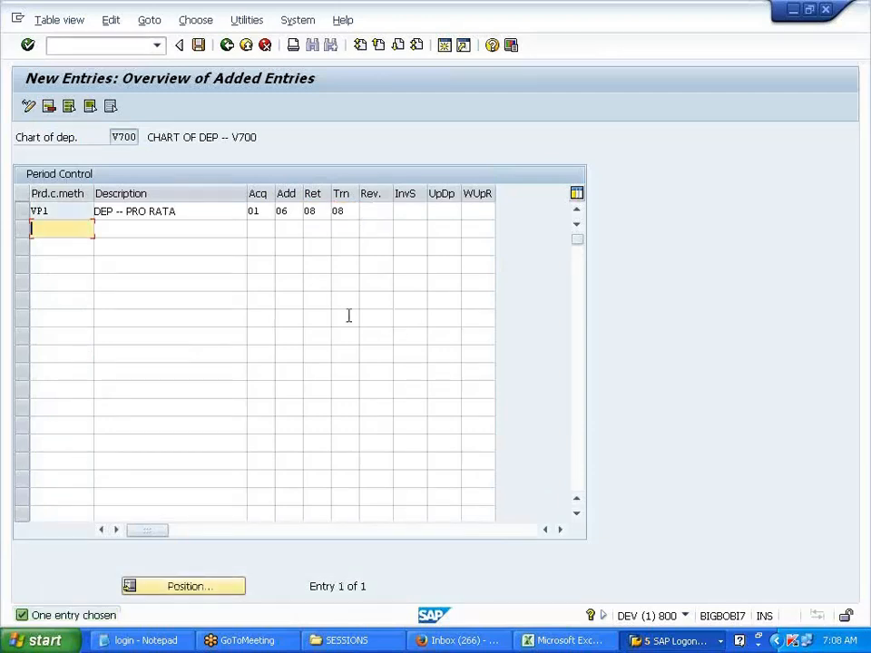
Save period control method VP1 in customizing request DEVK900069 and return to the period control overview.
{"action": "left_click", "coordinate": [197, 44]}
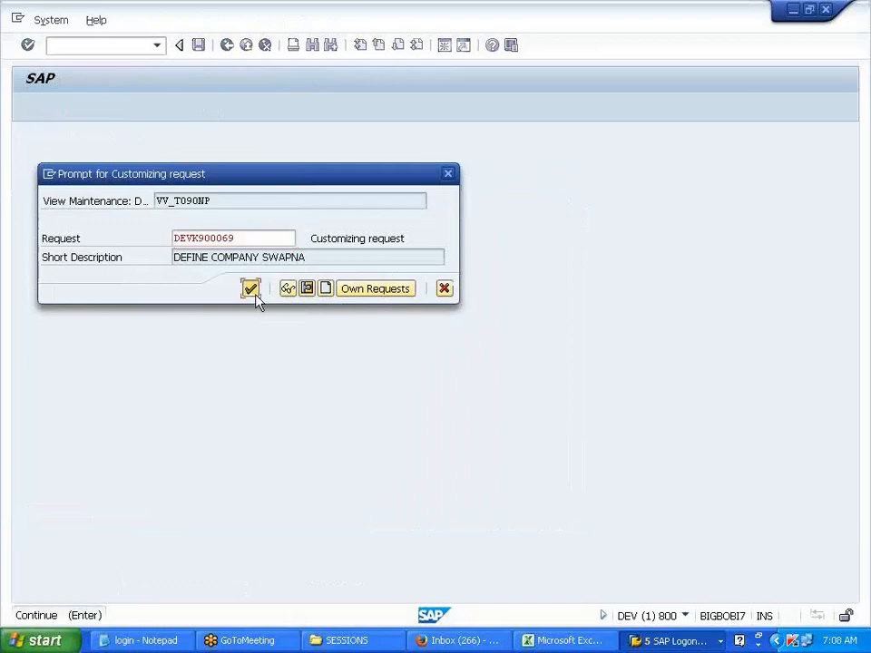
{"action": "left_click", "coordinate": [254, 294]}
{"action": "left_click", "coordinate": [229, 47]}
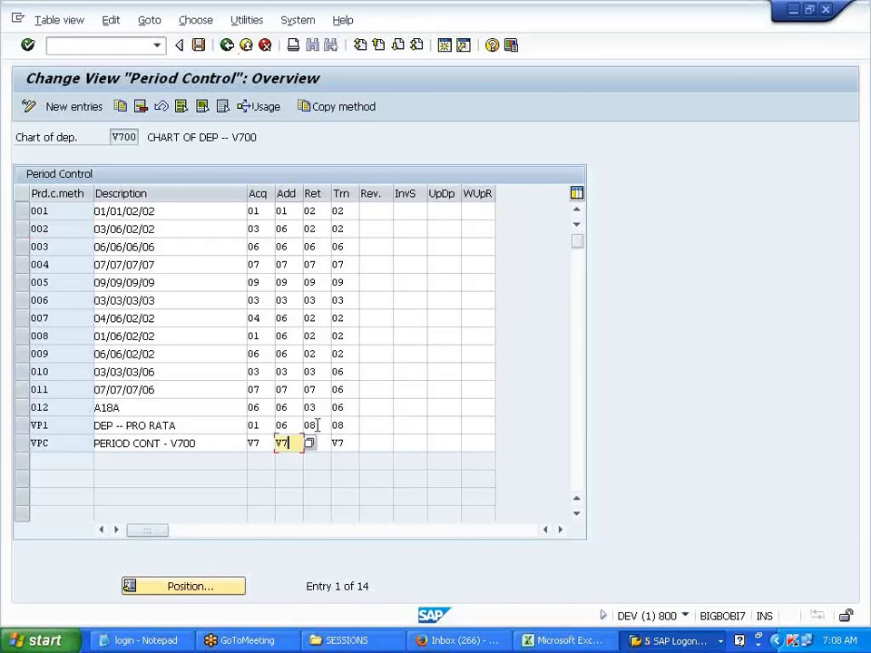
Examine the possible period controls for method VP1's acquisitions in the following year, including entries 06 and 08, and close the list unchanged.
{"action": "left_click", "coordinate": [308, 426]}
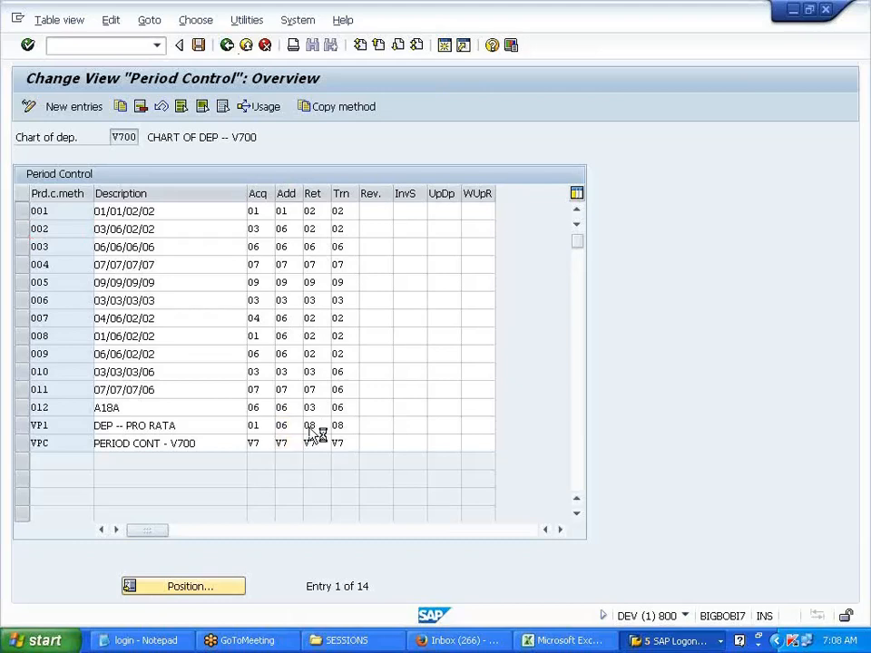
{"action": "left_click_drag", "start_coordinate": [310, 171], "coordinate": [367, 81]}
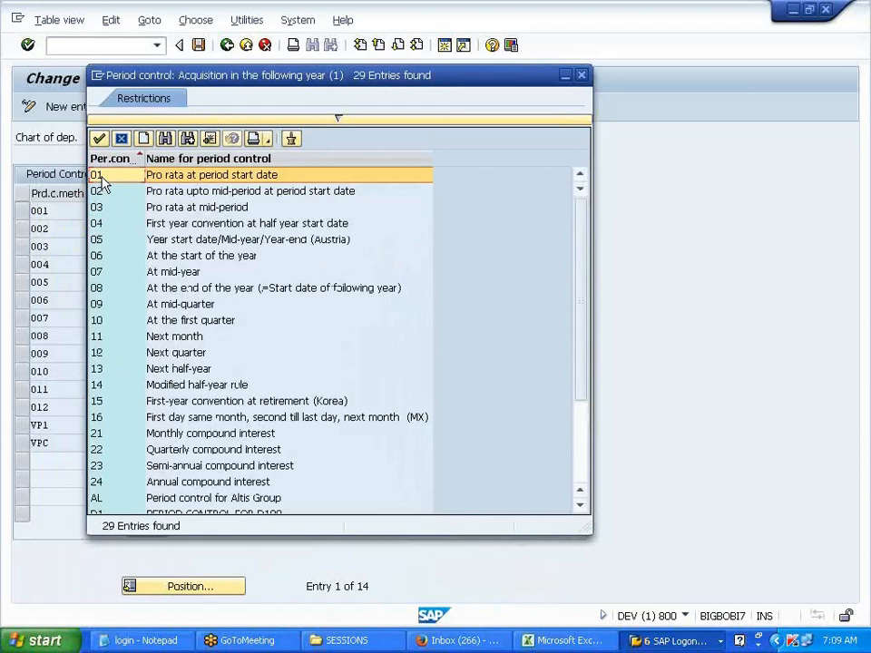
{"action": "left_click", "coordinate": [165, 288]}
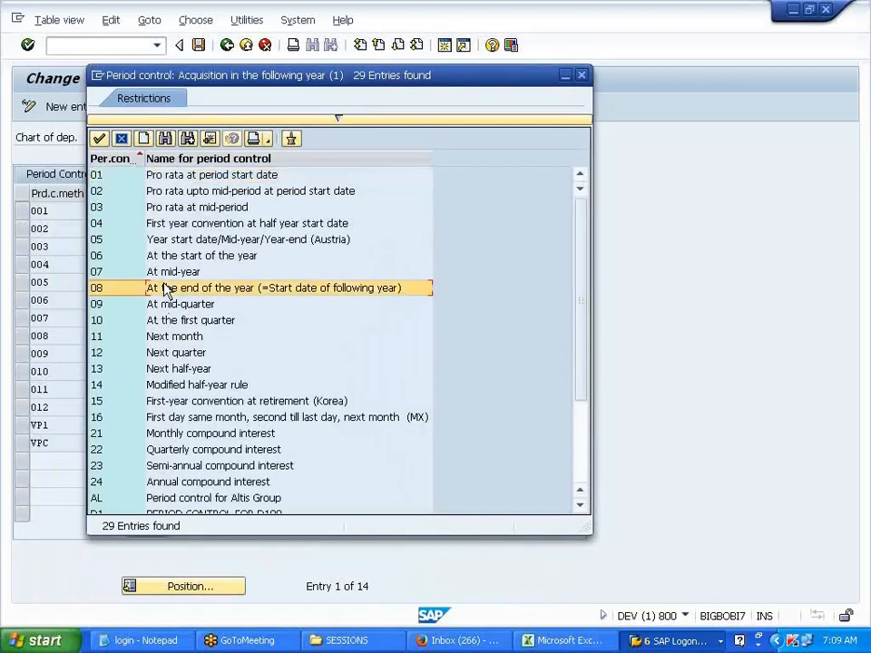
{"action": "left_click", "coordinate": [156, 256]}
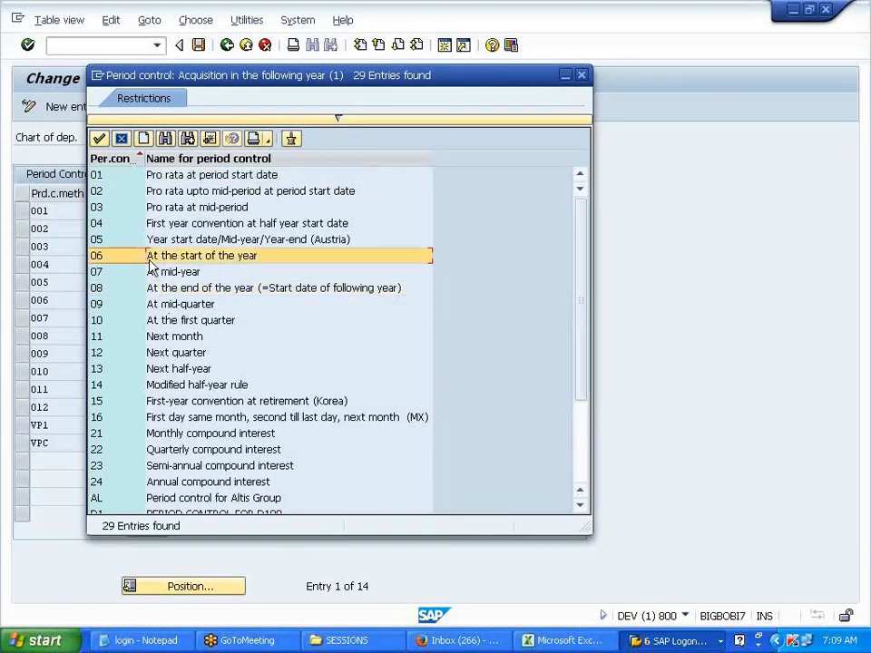
{"action": "left_click_drag", "start_coordinate": [367, 76], "coordinate": [647, 25]}
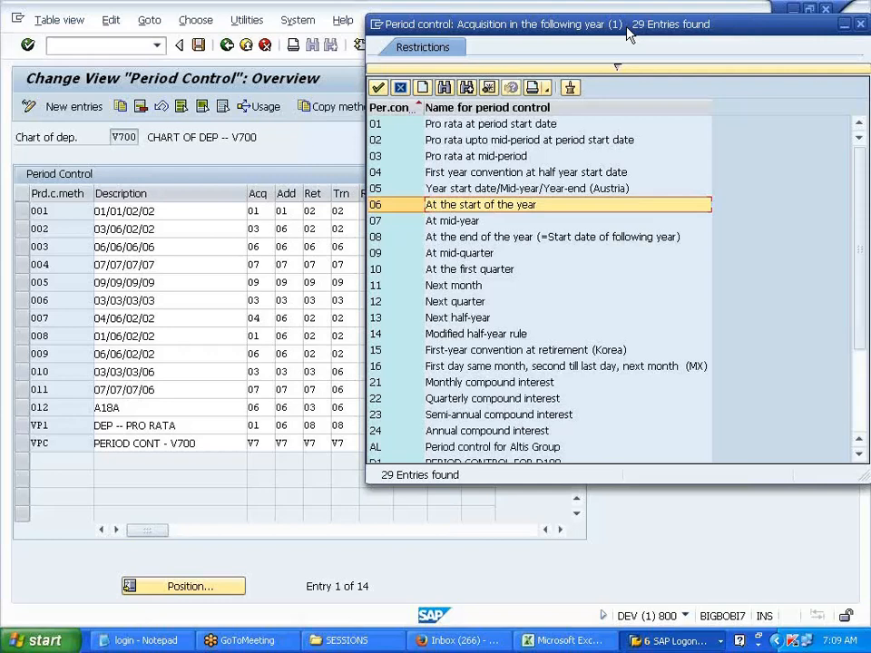
{"action": "left_click_drag", "start_coordinate": [630, 34], "coordinate": [410, 71]}
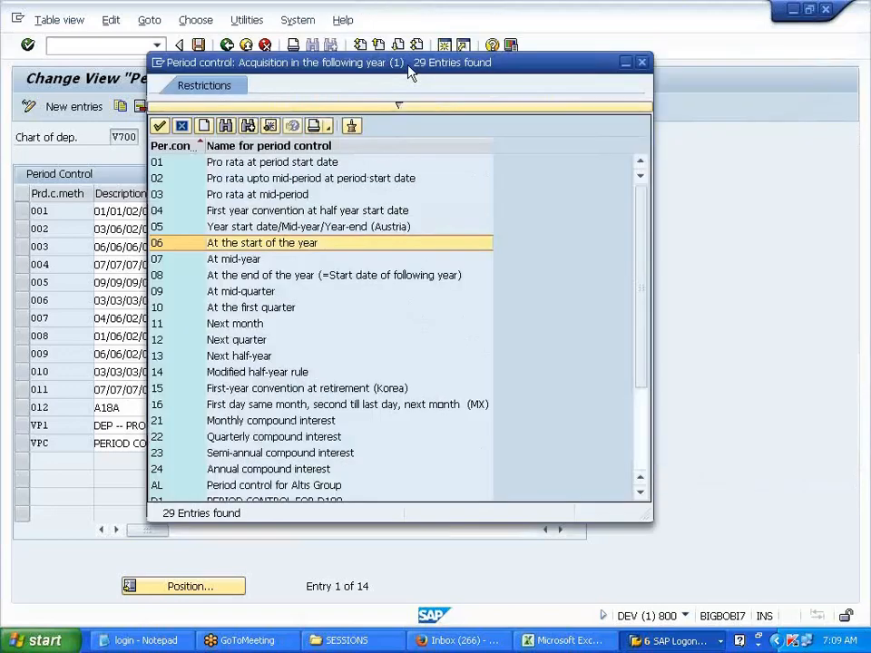
{"action": "left_click", "coordinate": [642, 66]}
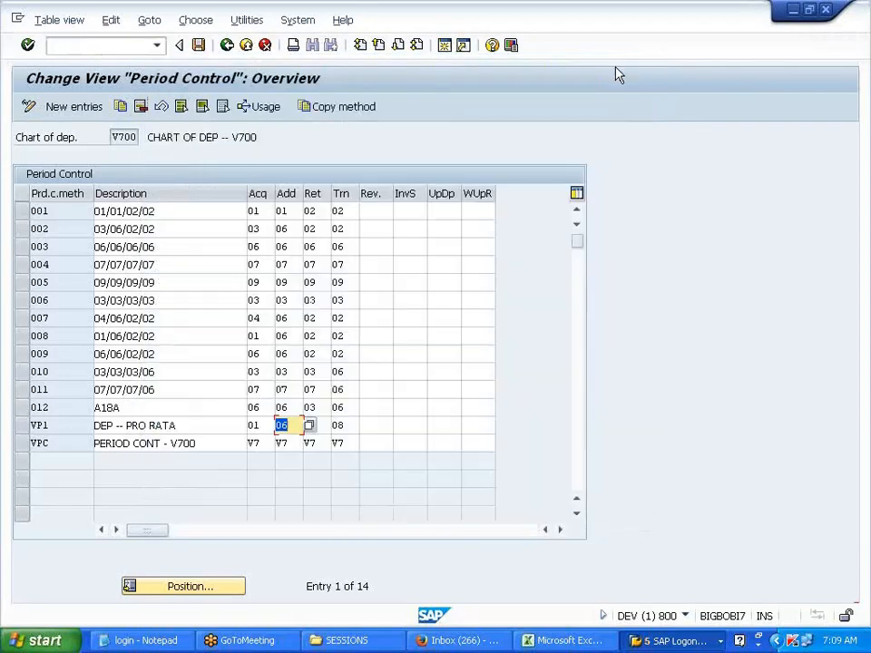
Leave the period control methods and open the Maintain Depreciation Key activity.
{"action": "left_click", "coordinate": [228, 47]}
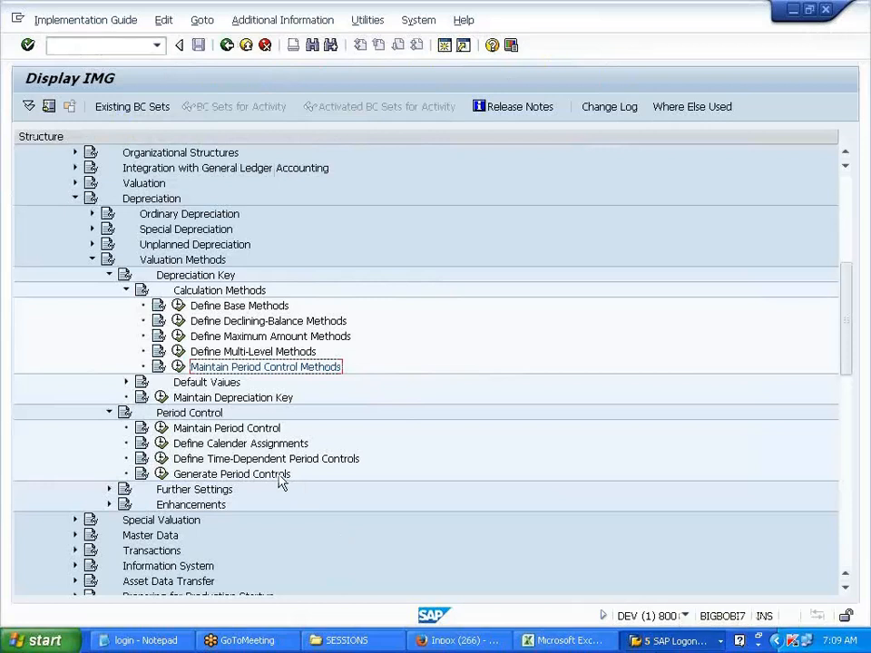
{"action": "left_click", "coordinate": [177, 397]}
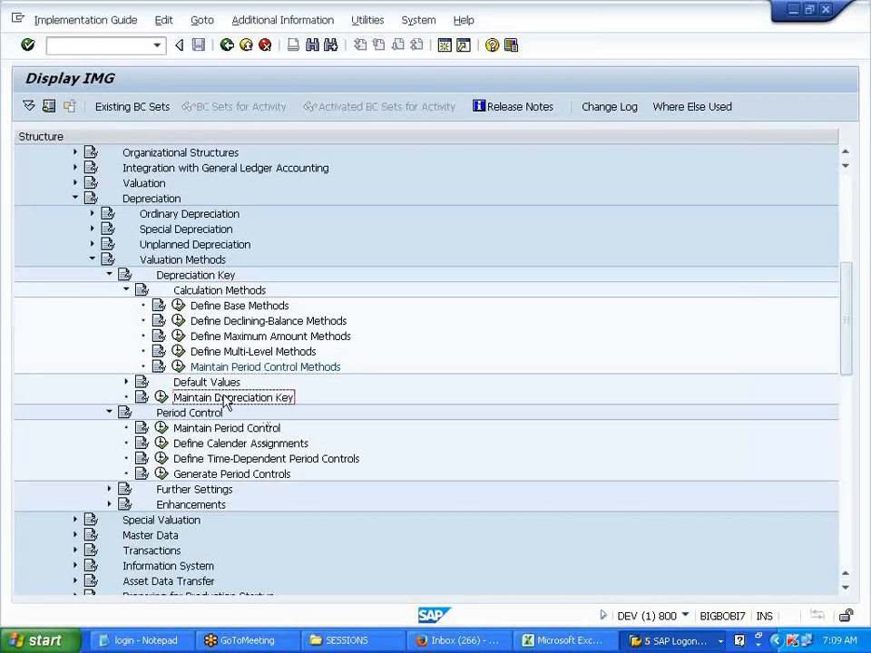
{"action": "left_click", "coordinate": [162, 398]}
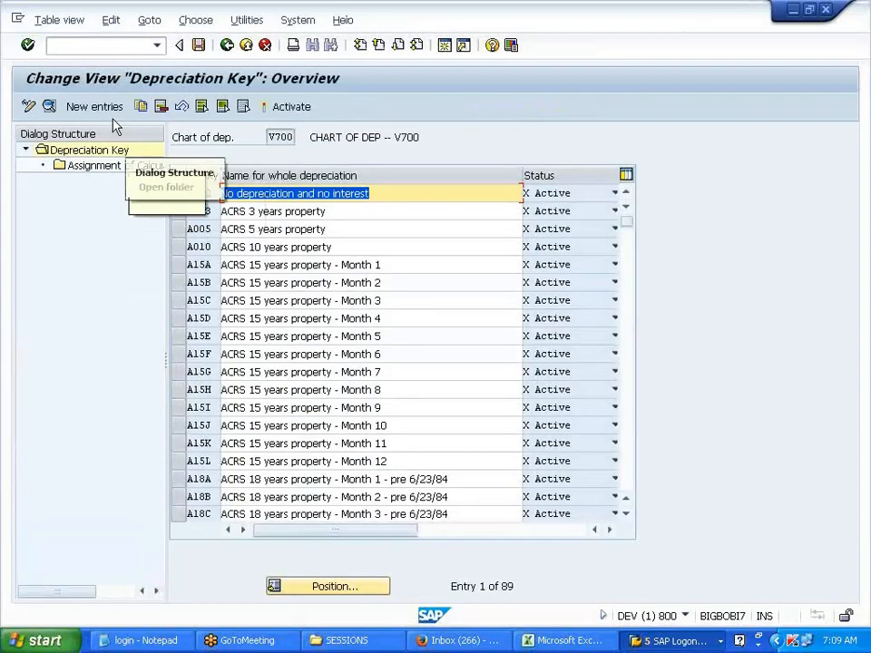
Add depreciation key SLM1 described as DEP CAL PRO RATA, with maximum amount V70 and depreciation to the day enabled.
{"action": "left_click", "coordinate": [109, 110]}
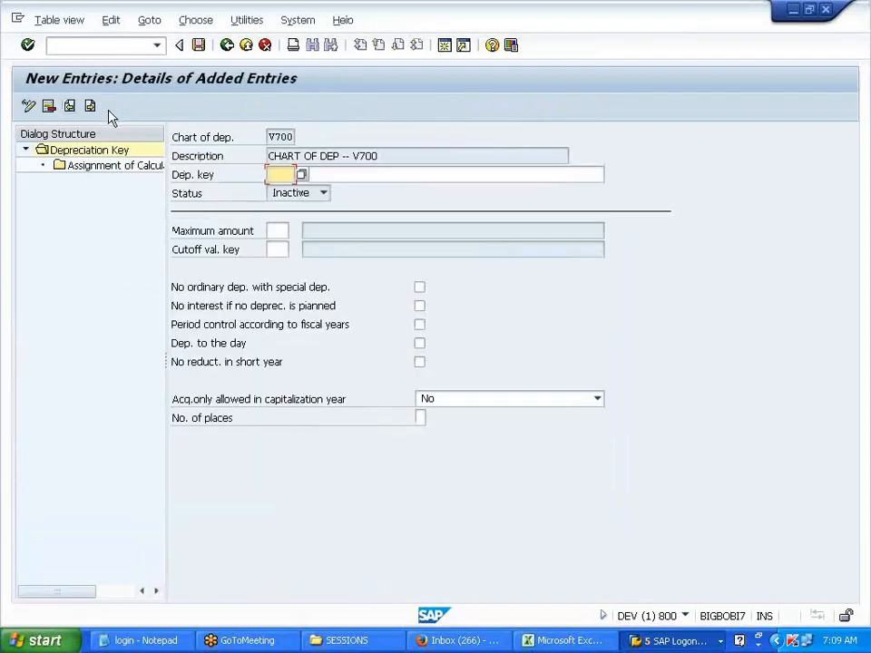
{"action": "type", "text": "SLM1"}
{"action": "key", "text": "Tab"}
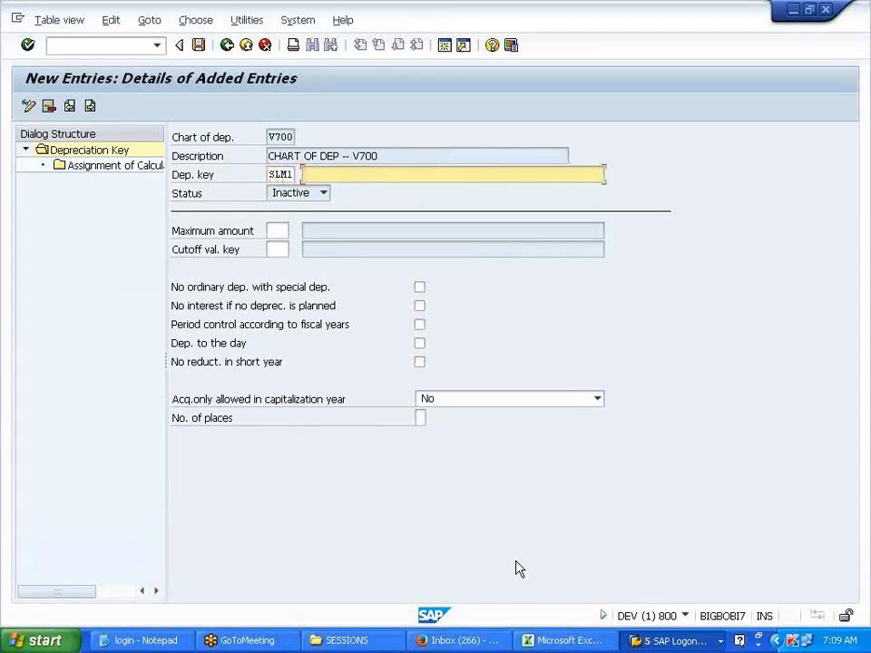
{"action": "type", "text": "DEP"}
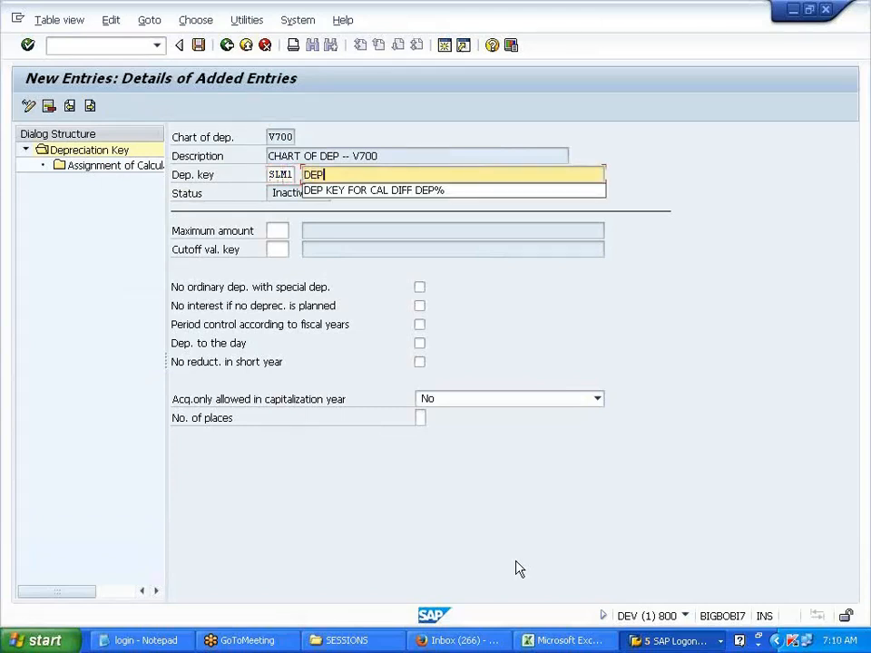
{"action": "type", "text": " CAL "}
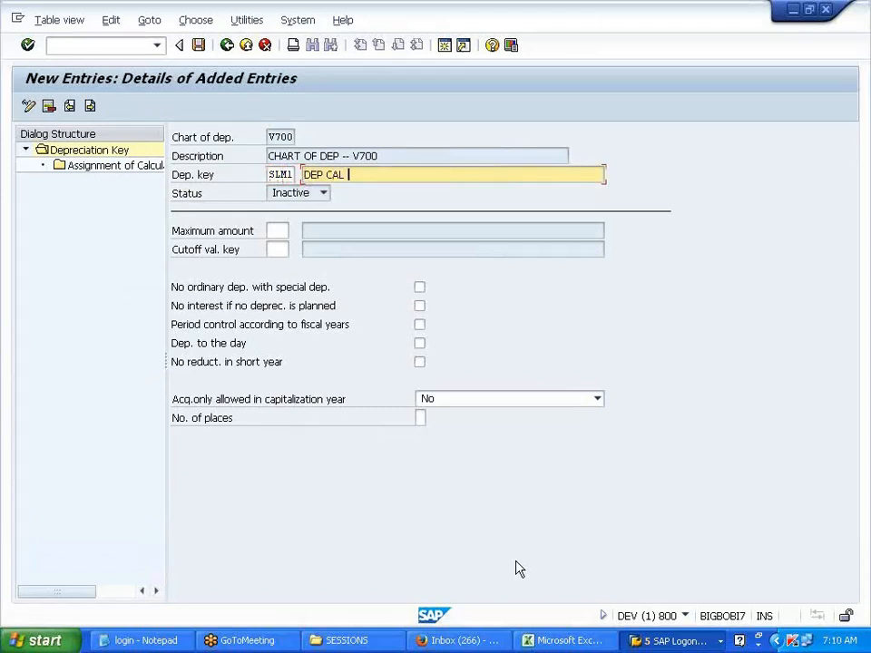
{"action": "type", "text": "PRO RATA"}
{"action": "left_click", "coordinate": [274, 231]}
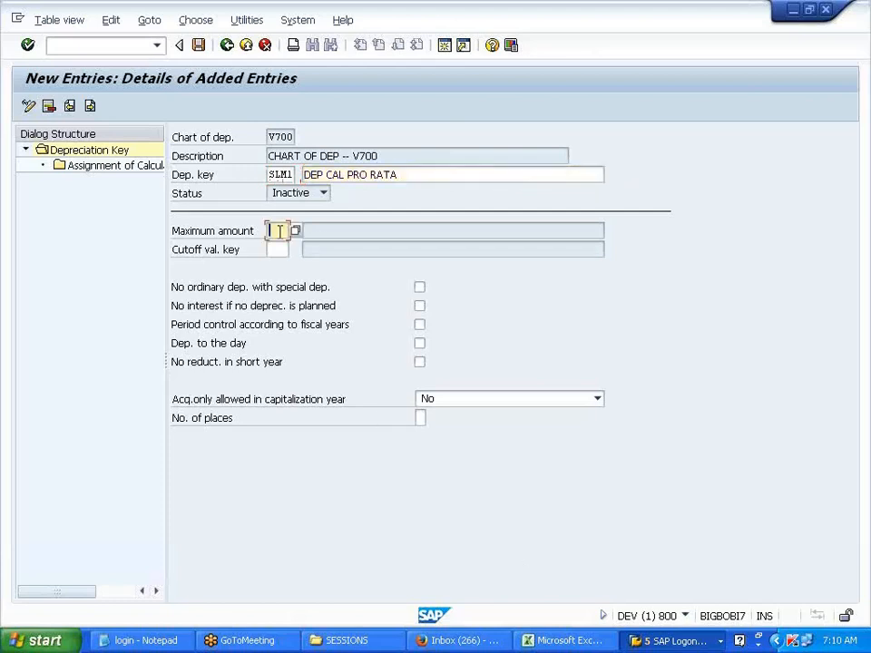
{"action": "left_click", "coordinate": [278, 245]}
{"action": "left_click", "coordinate": [419, 343]}
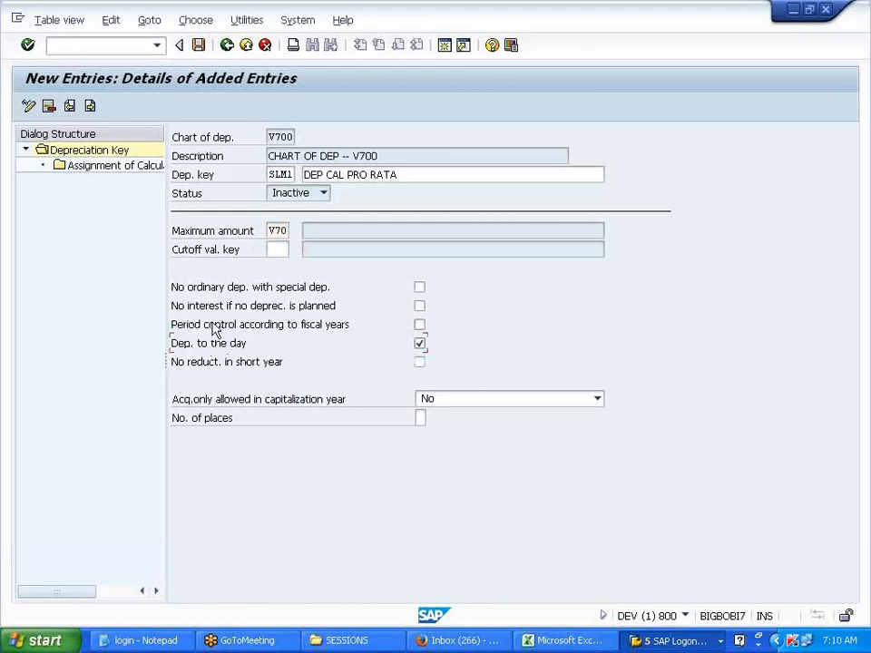
Start a calculation method assignment for SLM1 with type N Ord.depreciation and phase 1 From the start of depreciation.
{"action": "double_click", "coordinate": [128, 171]}
{"action": "left_click", "coordinate": [93, 110]}
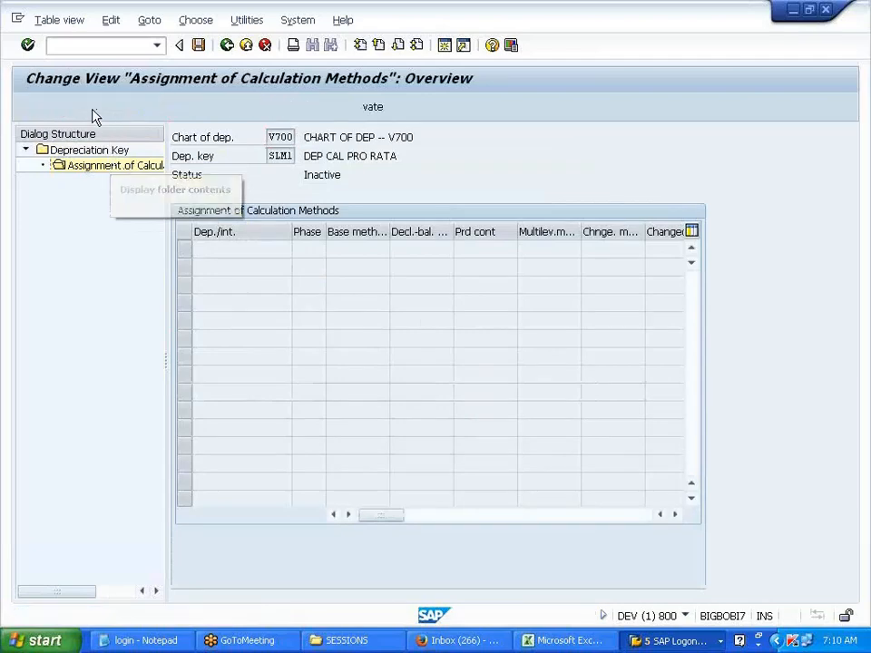
{"action": "left_click", "coordinate": [293, 195]}
{"action": "left_click", "coordinate": [272, 209]}
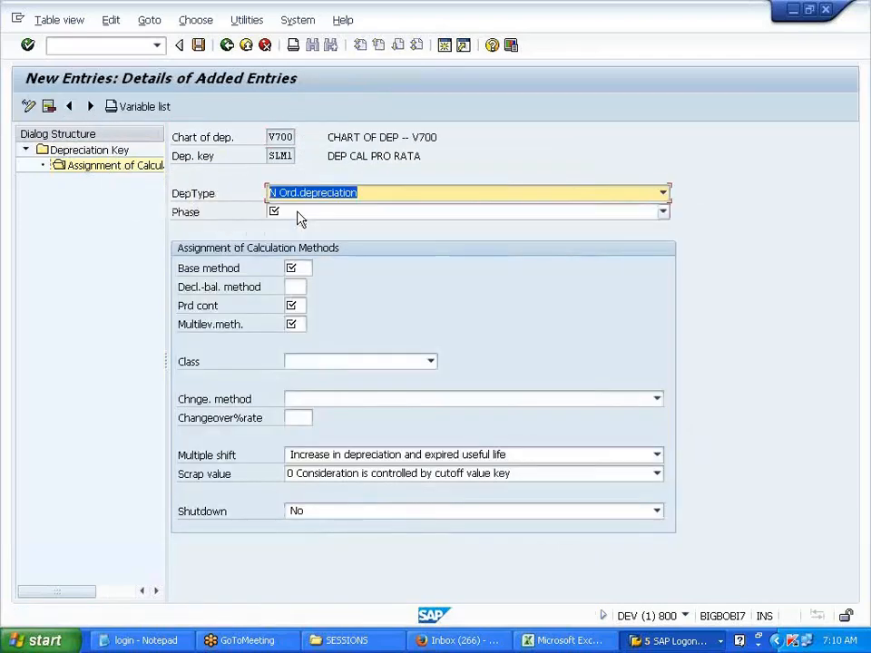
{"action": "left_click", "coordinate": [297, 213]}
{"action": "left_click", "coordinate": [299, 227]}
Assign base method 0012, period control VP1 and multilevel method SLM to depreciation key SLM1.
{"action": "left_click", "coordinate": [294, 267]}
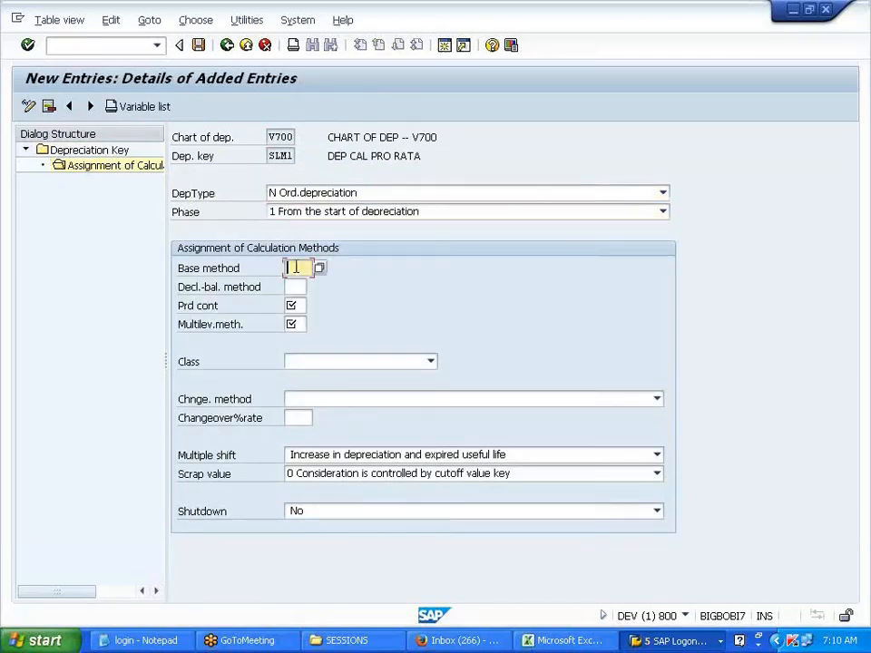
{"action": "left_click", "coordinate": [298, 284]}
{"action": "left_click", "coordinate": [296, 305]}
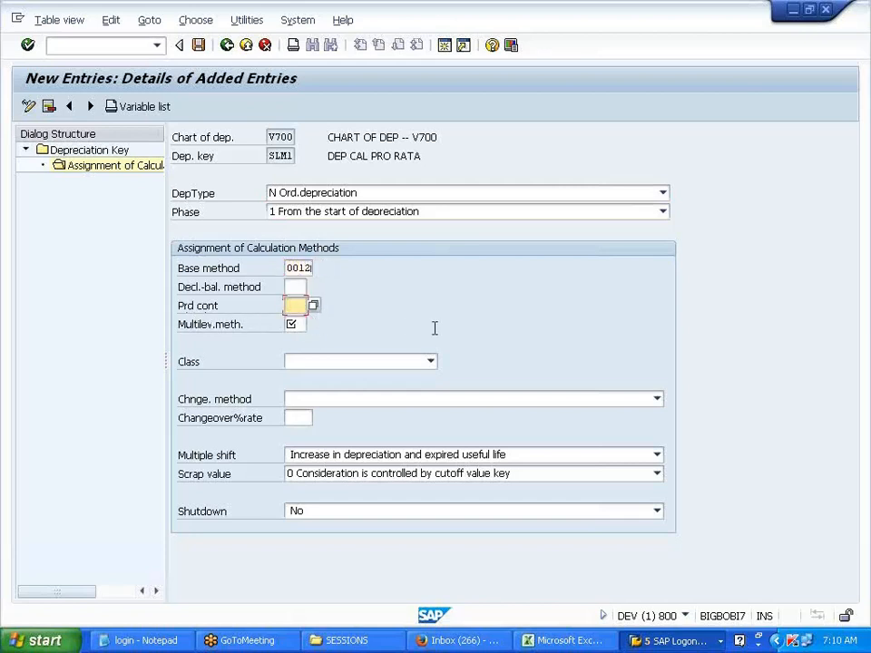
{"action": "type", "text": "VP1"}
{"action": "left_click", "coordinate": [302, 326]}
{"action": "type", "text": "S"}
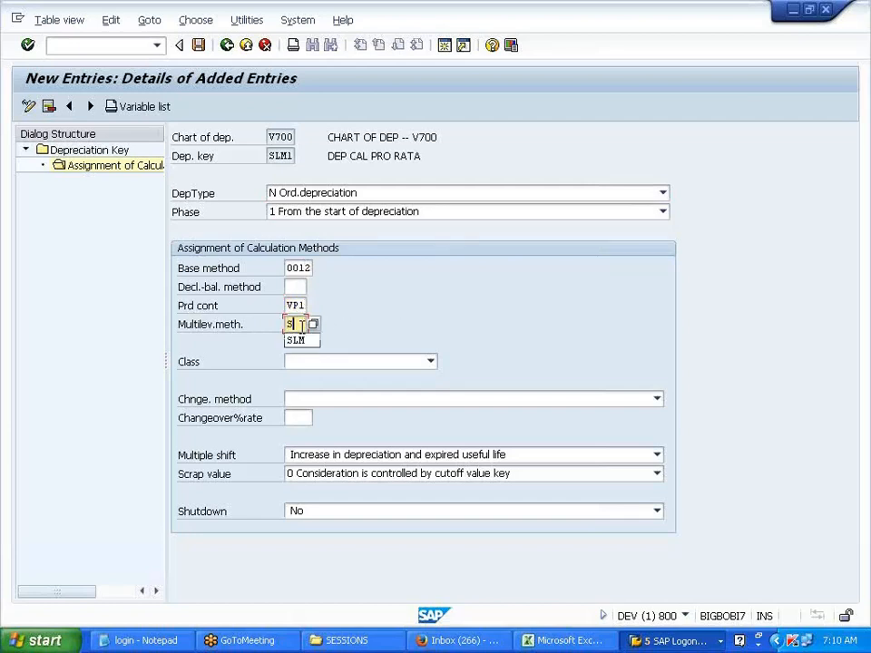
{"action": "type", "text": "LM"}
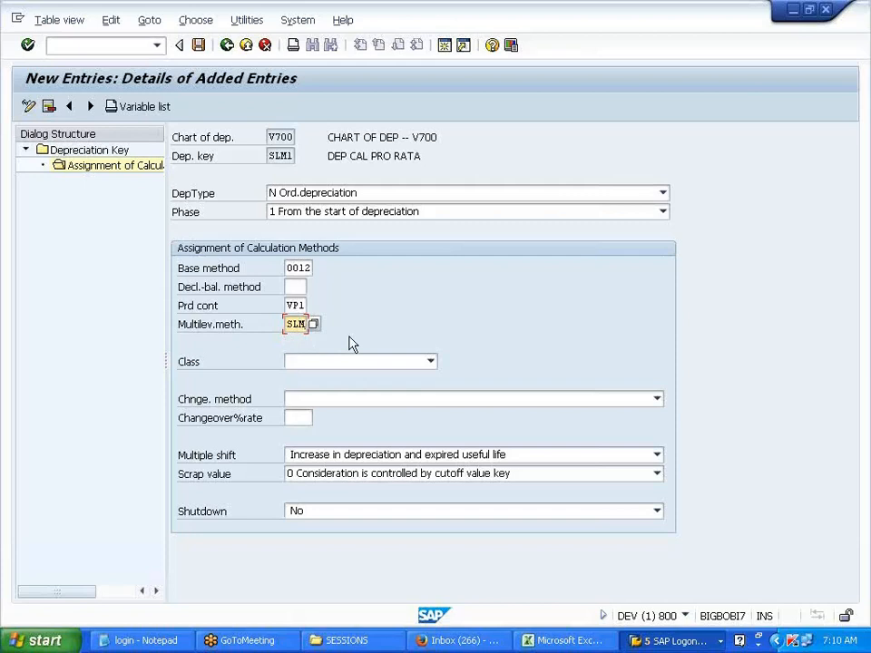
{"action": "key", "text": "BackSpace"}
{"action": "key", "text": "BackSpace"}
{"action": "key", "text": "BackSpace"}
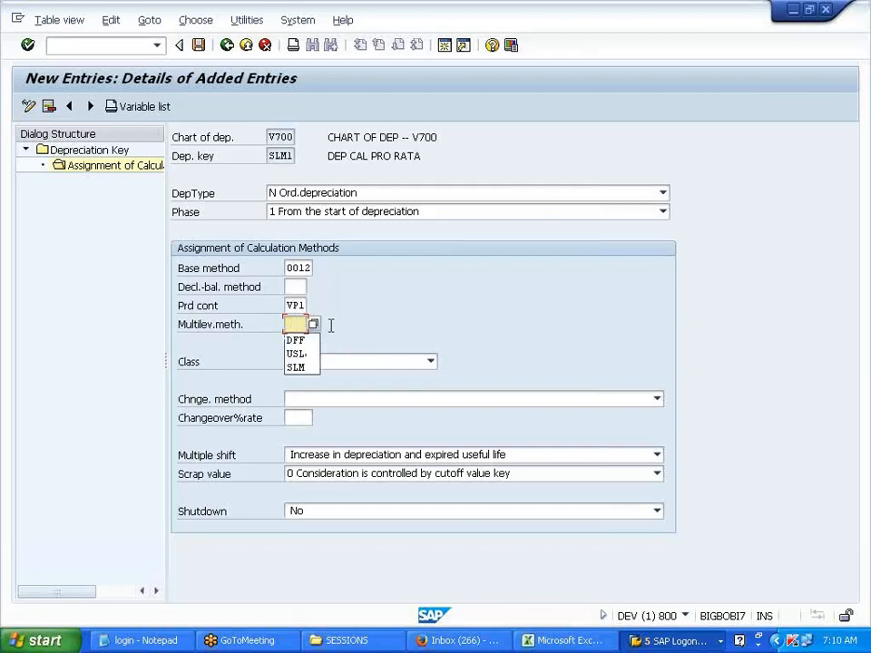
{"action": "type", "text": "SLM"}
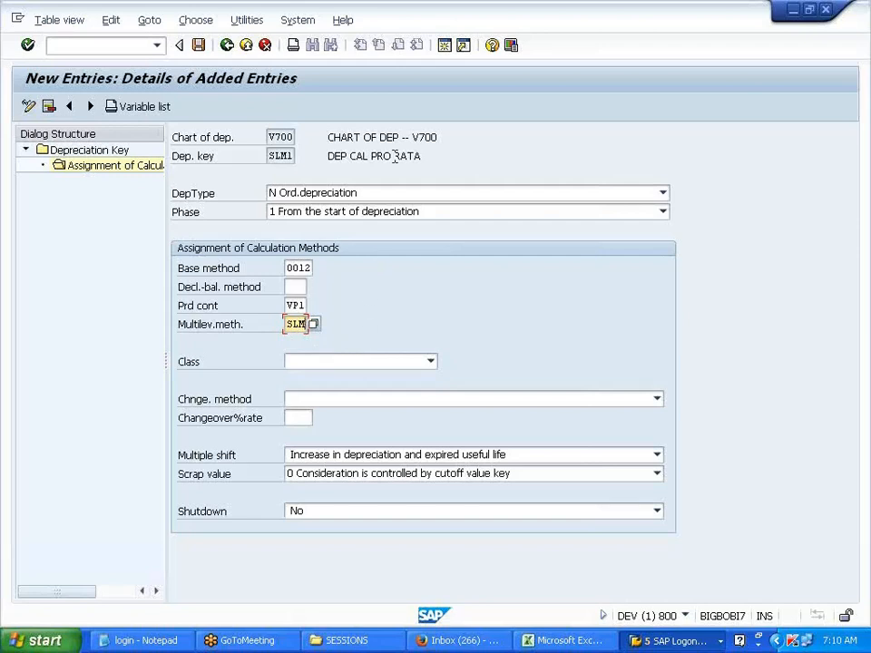
Save the SLM1 method assignment in the proposed customizing request and return to the depreciation key overview.
{"action": "left_click", "coordinate": [199, 47]}
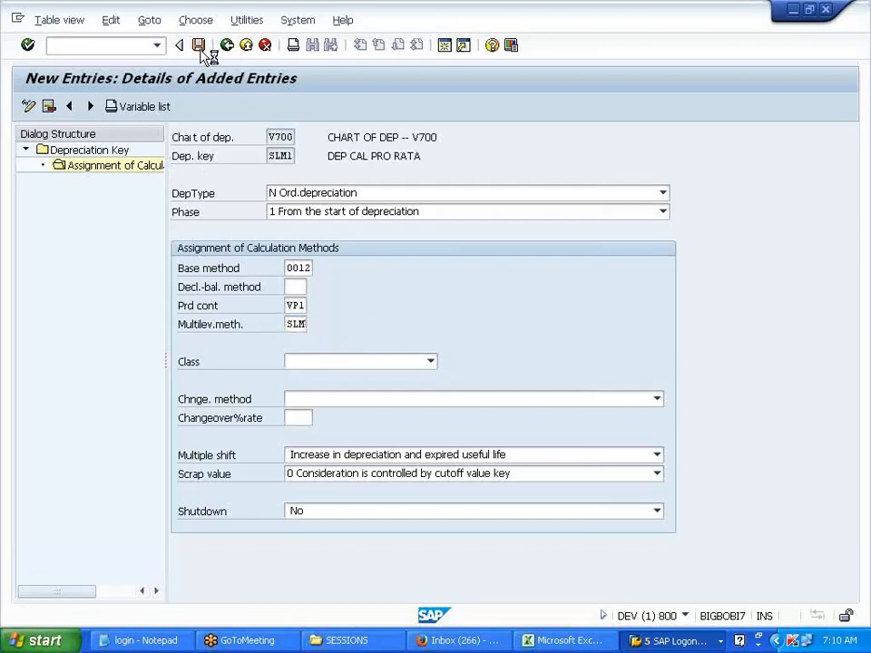
{"action": "left_click", "coordinate": [33, 307]}
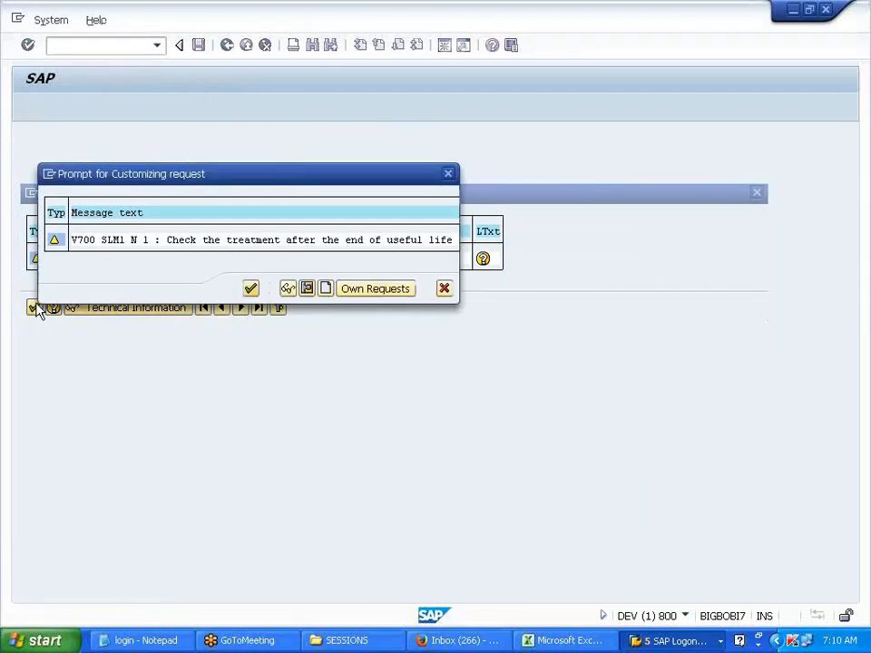
{"action": "left_click", "coordinate": [250, 288]}
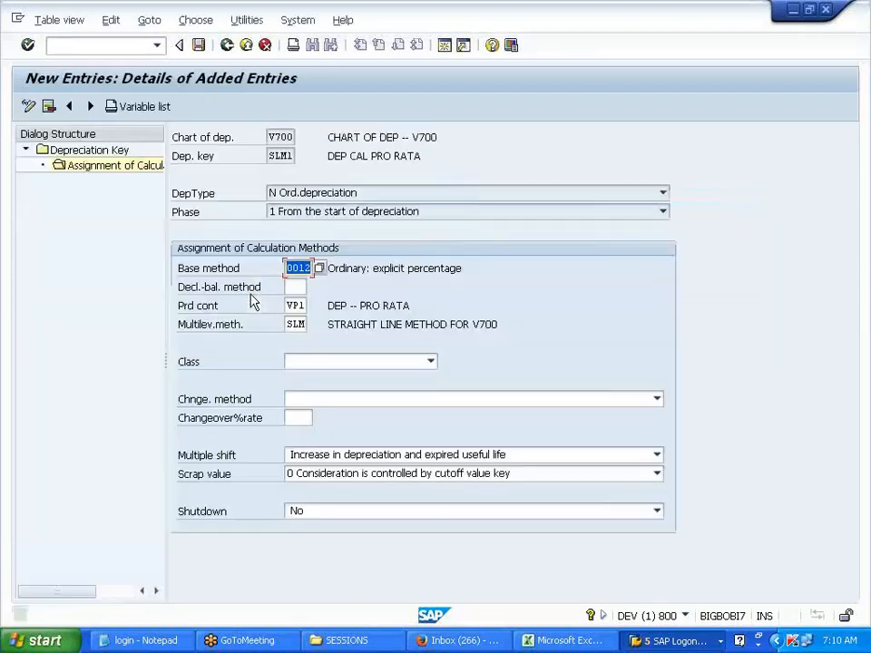
{"action": "left_click", "coordinate": [224, 47]}
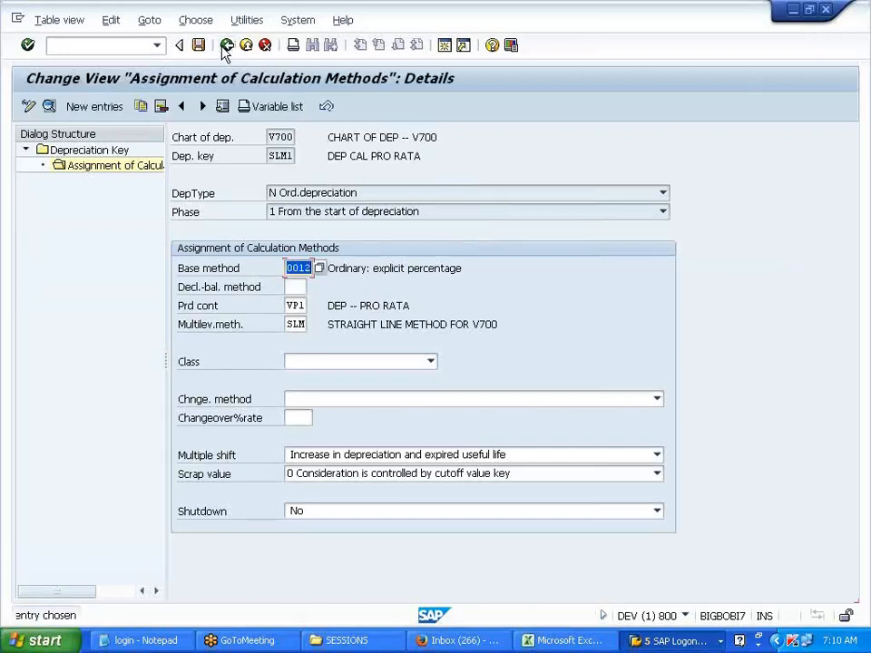
{"action": "left_click", "coordinate": [225, 46]}
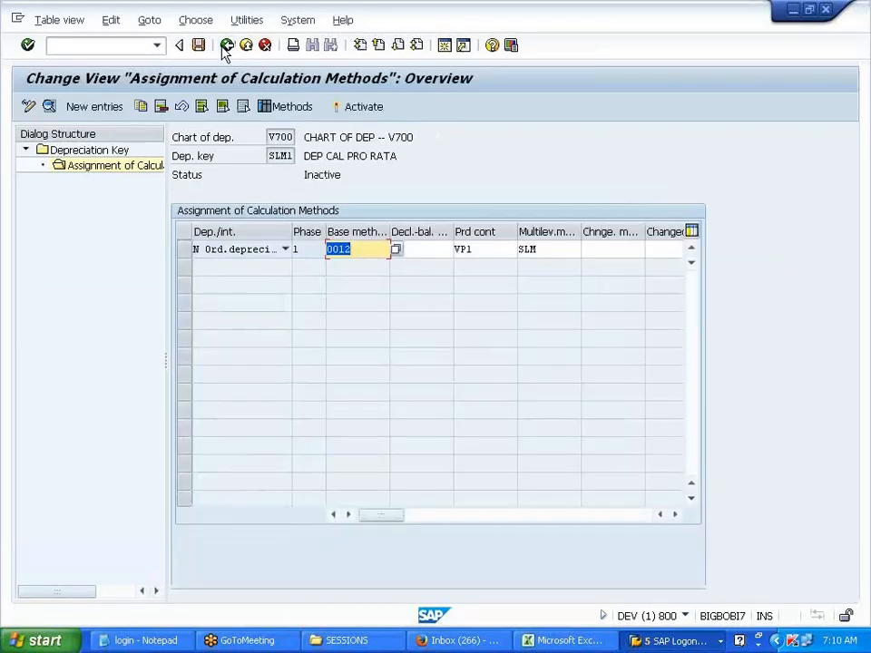
{"action": "left_click", "coordinate": [224, 46]}
{"action": "left_click", "coordinate": [226, 46]}
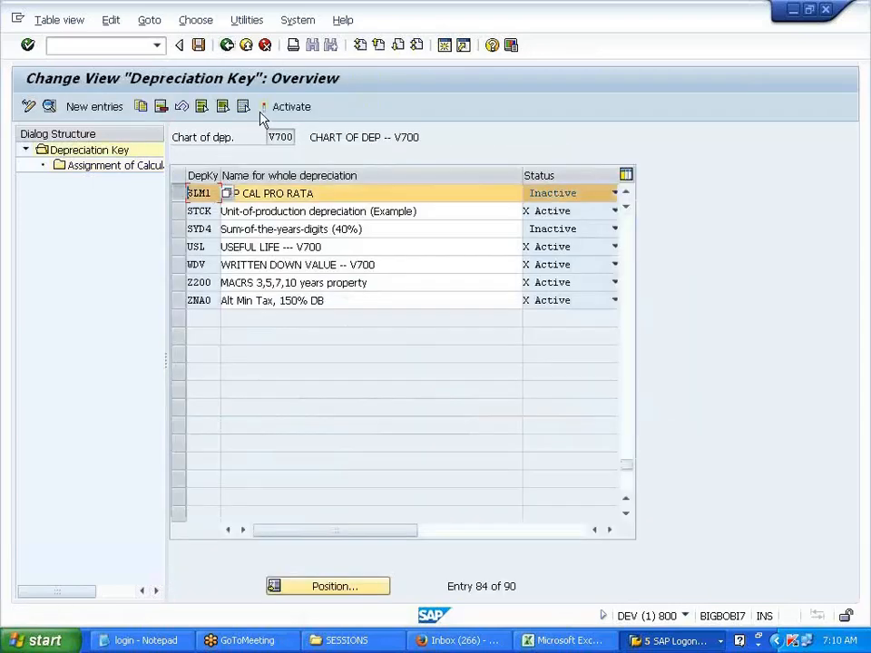
Activate depreciation key SLM1 and save the status change.
{"action": "left_click", "coordinate": [262, 112]}
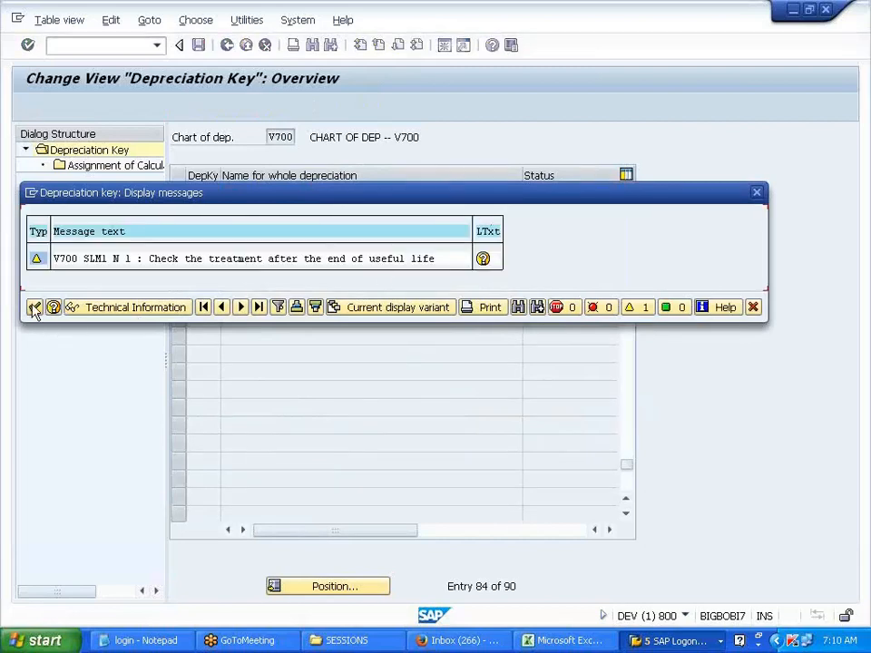
{"action": "left_click", "coordinate": [34, 307]}
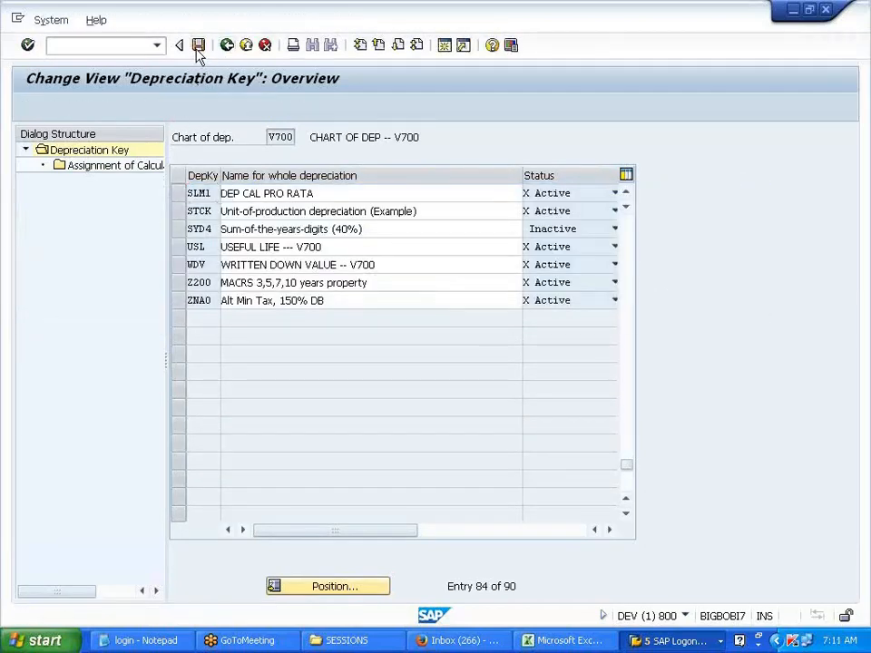
{"action": "left_click", "coordinate": [33, 306]}
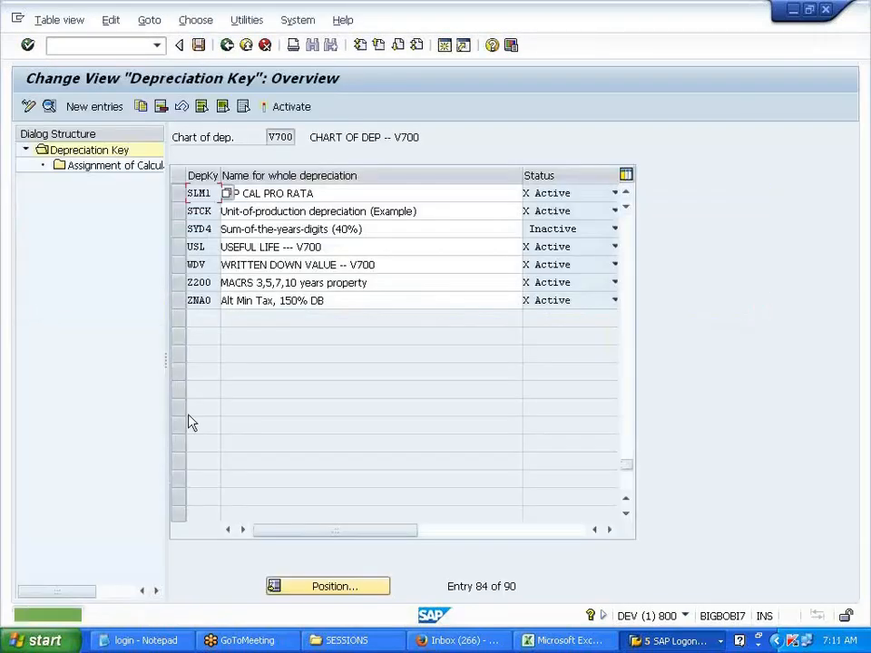
Find depreciation key SLM, review its assigned calculation methods and return to the depreciation key overview.
{"action": "left_click", "coordinate": [274, 585]}
{"action": "type", "text": "SLM"}
{"action": "key", "text": "Return"}
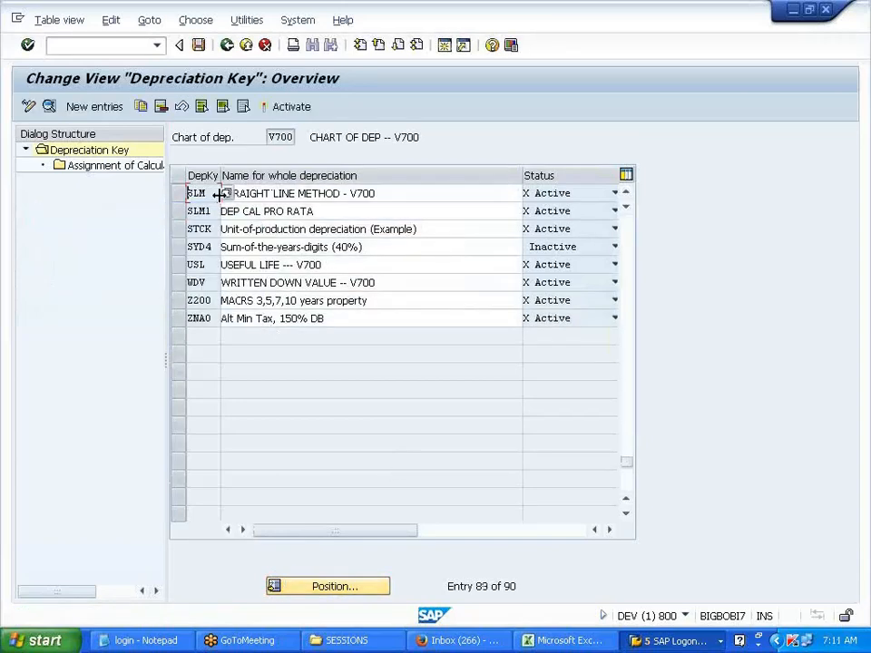
{"action": "left_click", "coordinate": [178, 194]}
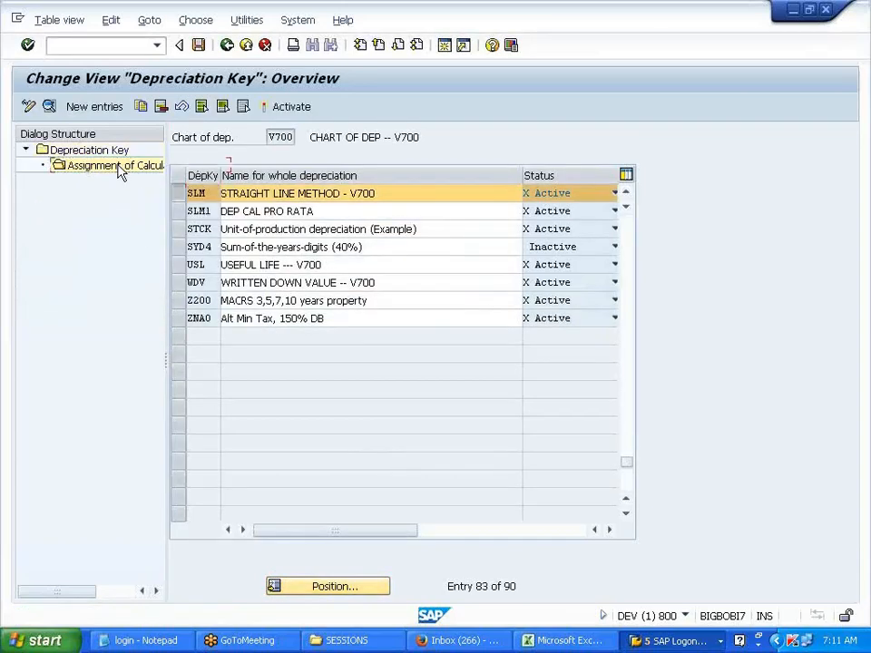
{"action": "double_click", "coordinate": [119, 169]}
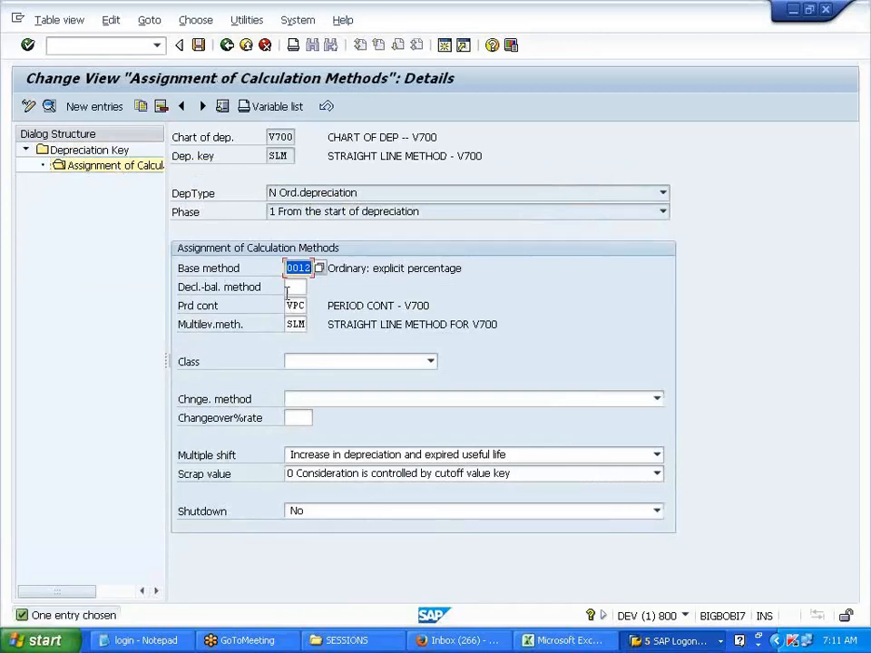
{"action": "left_click", "coordinate": [226, 46]}
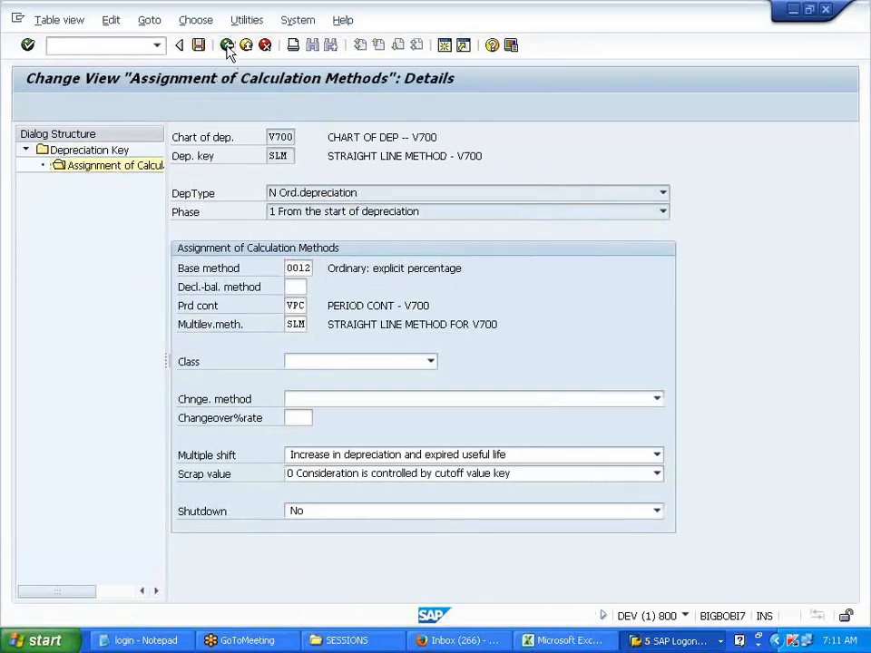
{"action": "left_click", "coordinate": [227, 47]}
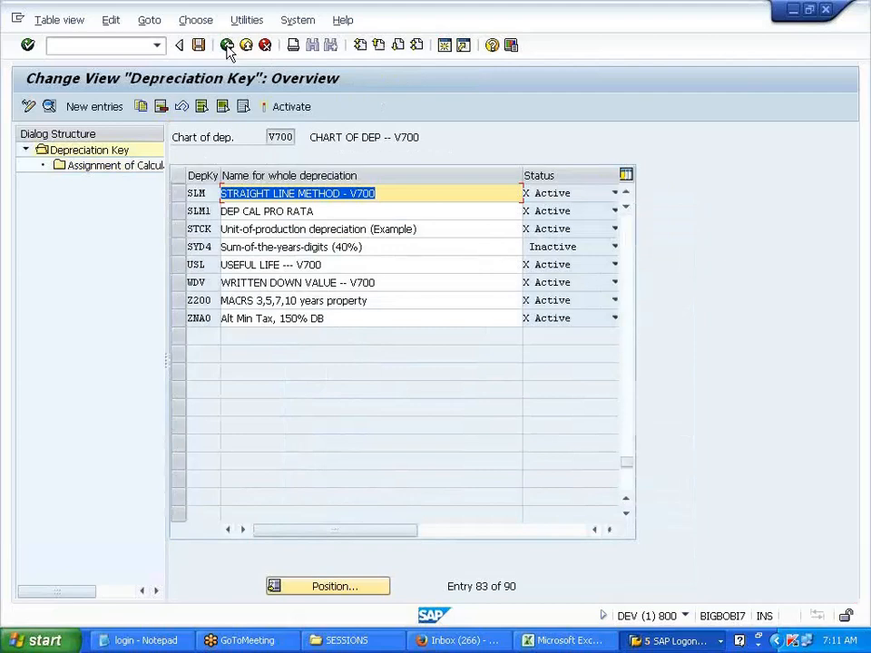
Clear the cutoff value key of depreciation key SLM, save the change and return to the implementation guide.
{"action": "double_click", "coordinate": [223, 193]}
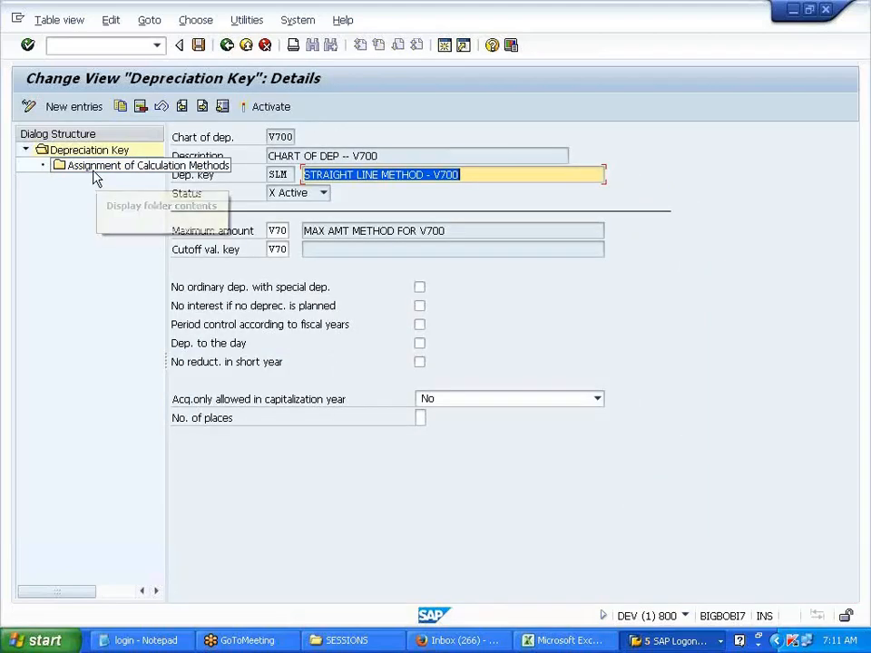
{"action": "left_click", "coordinate": [270, 249]}
{"action": "key", "text": "Delete"}
{"action": "key", "text": "Delete"}
{"action": "key", "text": "Delete"}
{"action": "key", "text": "Return"}
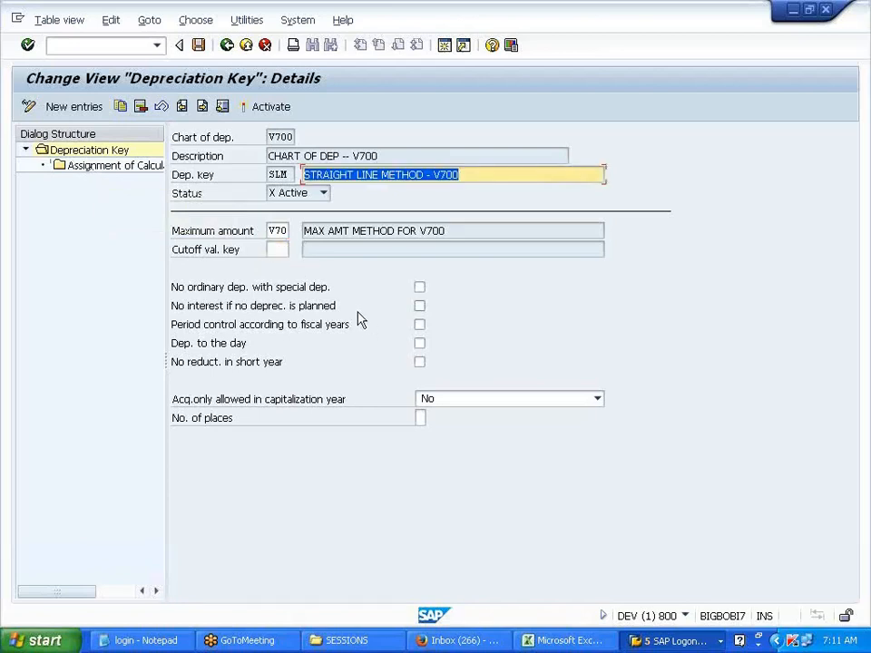
{"action": "left_click", "coordinate": [197, 45]}
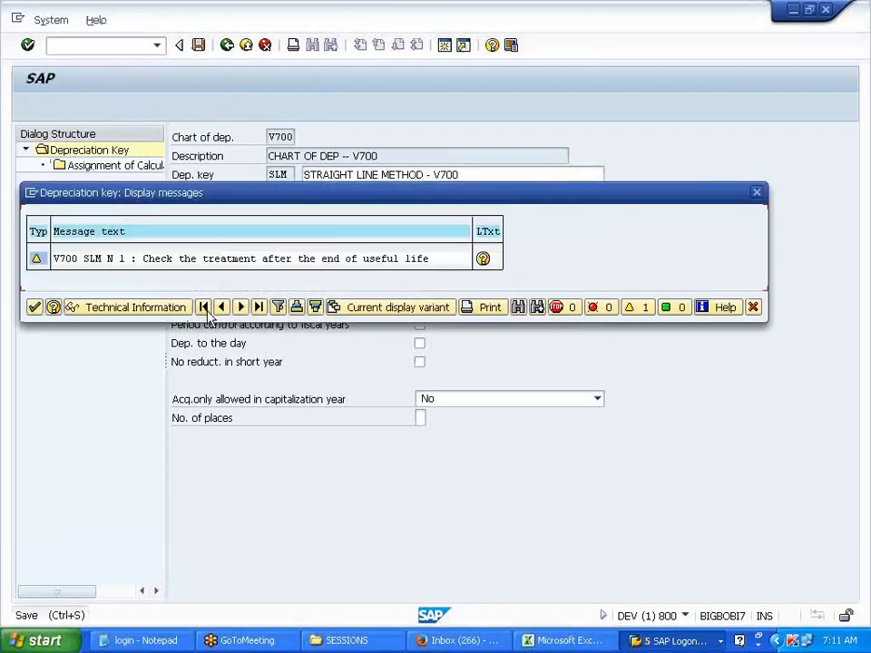
{"action": "left_click", "coordinate": [35, 308]}
{"action": "left_click", "coordinate": [227, 45]}
{"action": "left_click", "coordinate": [228, 46]}
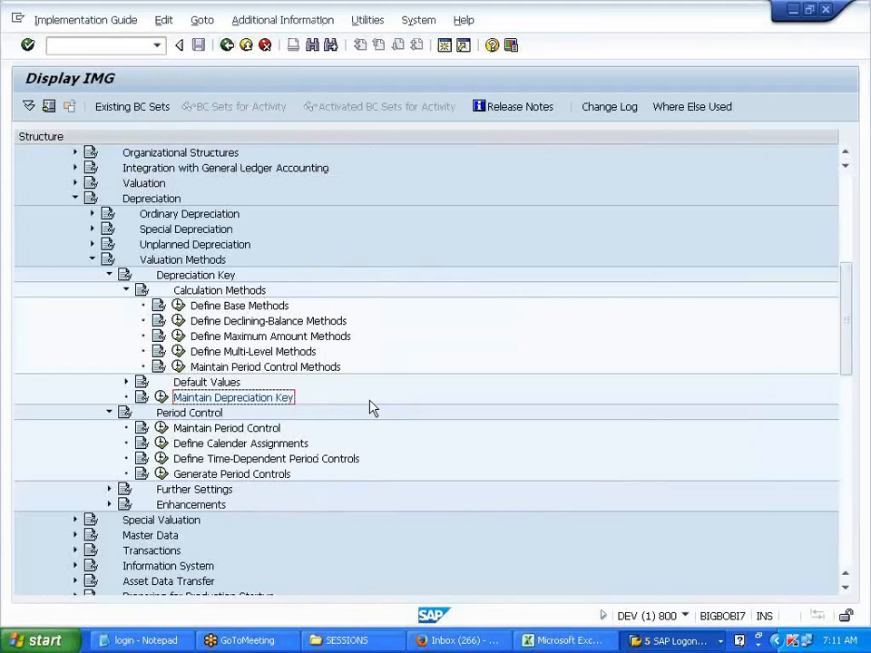
Switch to the SAP Easy Access session and start creating an asset in class VBS for company code V700.
{"action": "left_click", "coordinate": [671, 640]}
{"action": "left_click", "coordinate": [660, 551]}
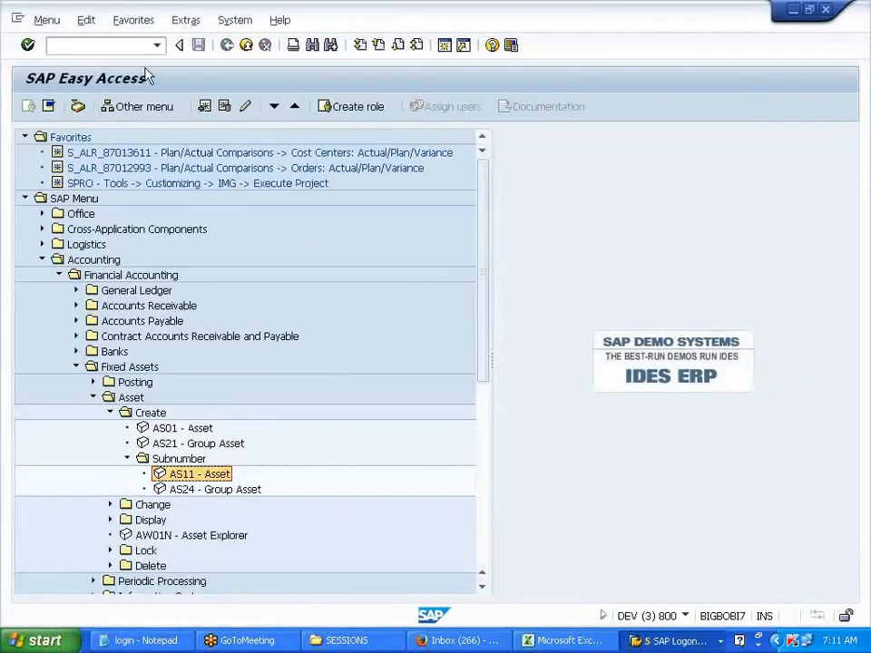
{"action": "double_click", "coordinate": [181, 429]}
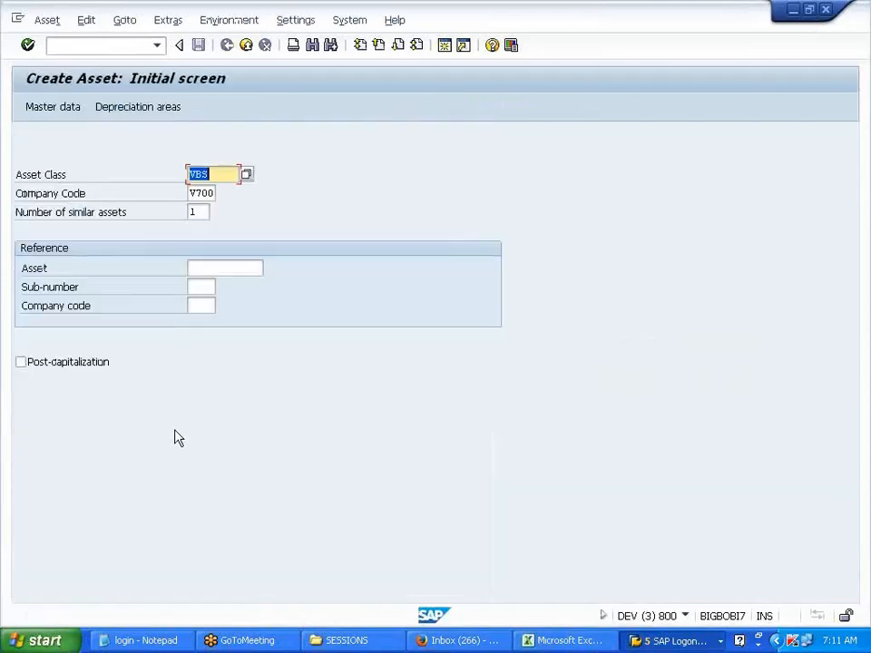
{"action": "key", "text": "Return"}
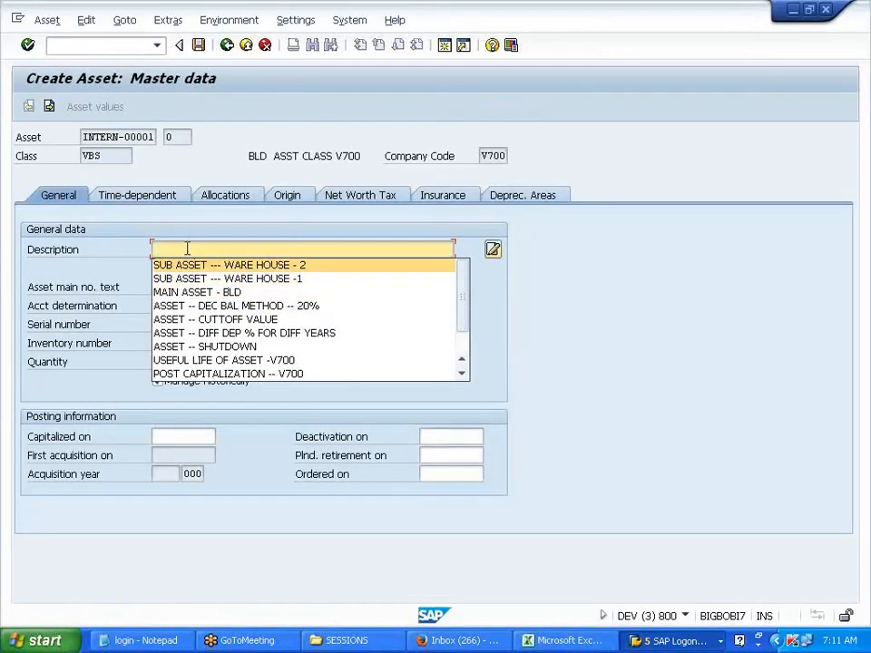
Describe the asset as ASSET DEP CAL ON PRO RATA and assign it to business area V701.
{"action": "key", "text": "BackSpace"}
{"action": "type", "text": "ASSET"}
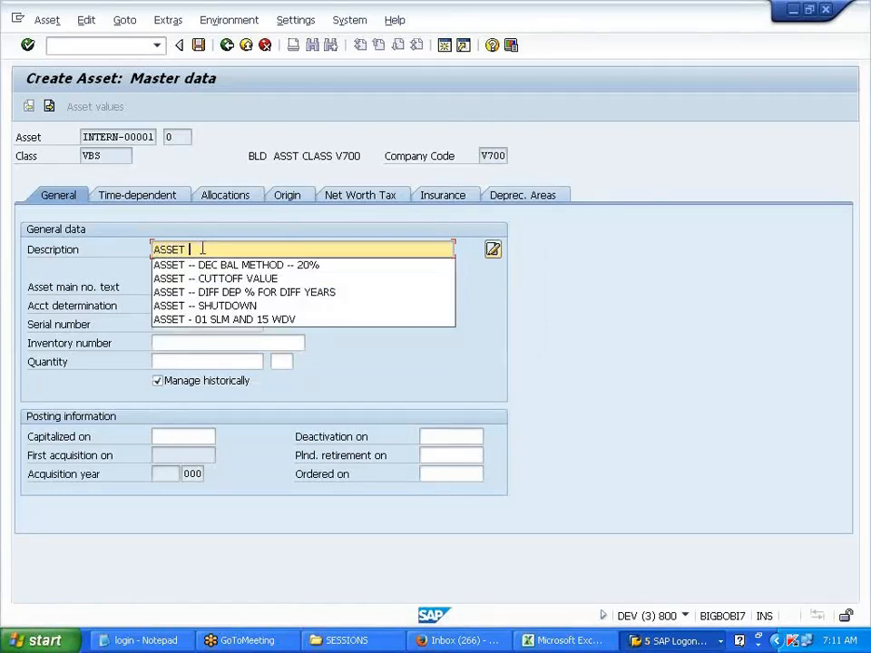
{"action": "type", "text": " DEP CAL ON PRO.RATA"}
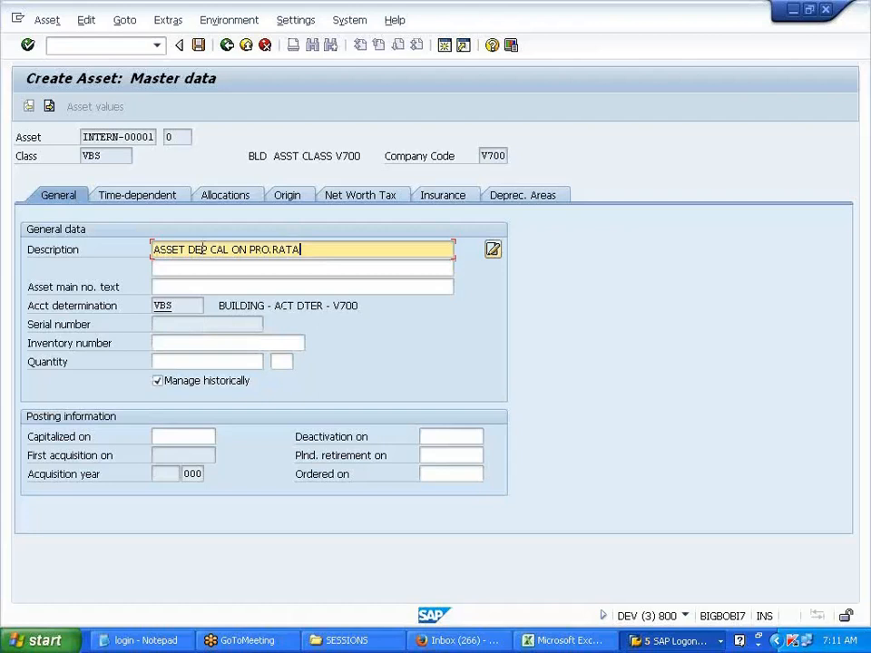
{"action": "left_click", "coordinate": [152, 196]}
{"action": "left_click", "coordinate": [161, 248]}
{"action": "left_click", "coordinate": [178, 264]}
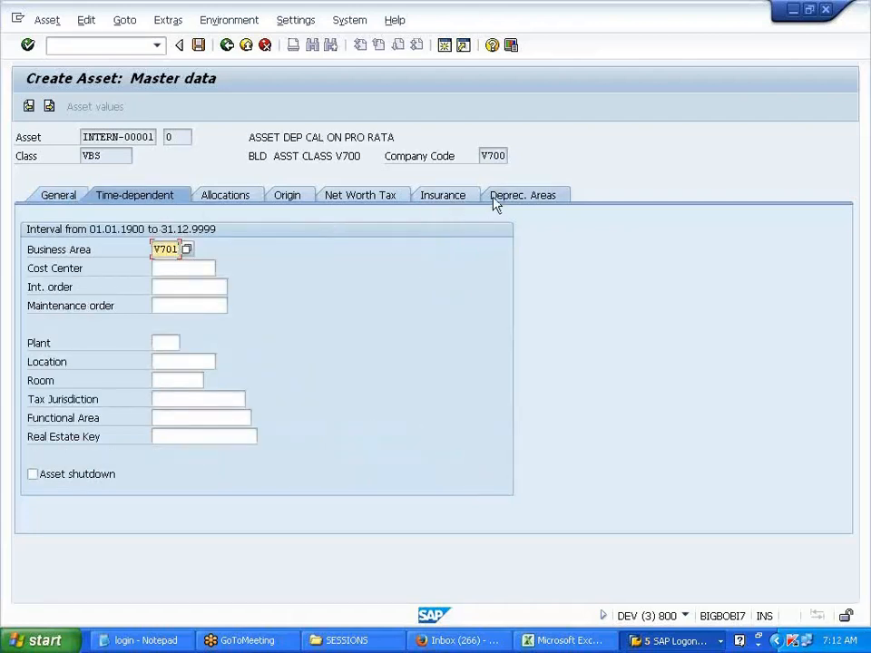
Set the depreciation key of area 01 Book deprec. to SLM1 and save the new asset.
{"action": "left_click", "coordinate": [497, 197]}
{"action": "left_click", "coordinate": [201, 269]}
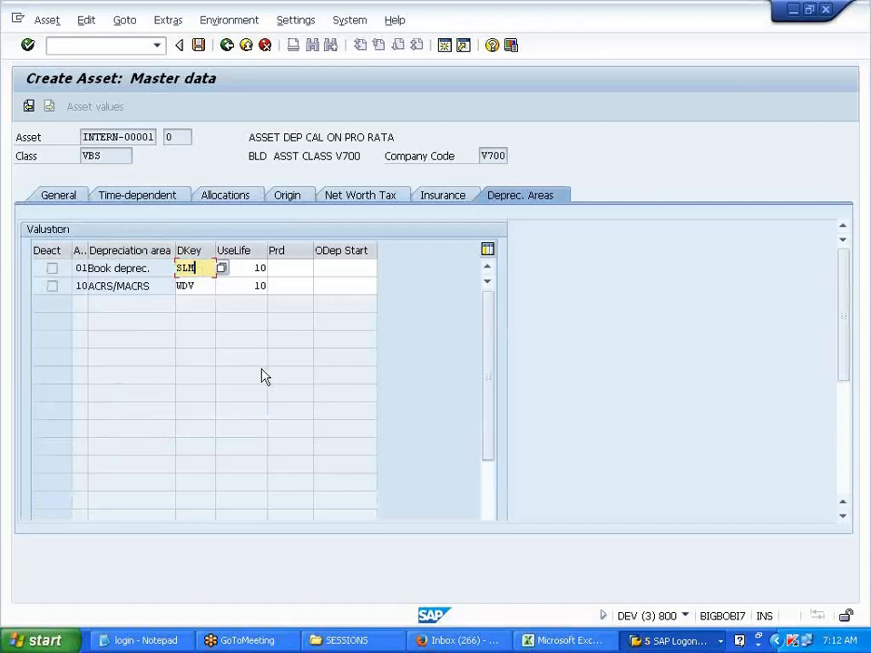
{"action": "type", "text": "1"}
{"action": "key", "text": "Return"}
{"action": "left_click", "coordinate": [199, 47]}
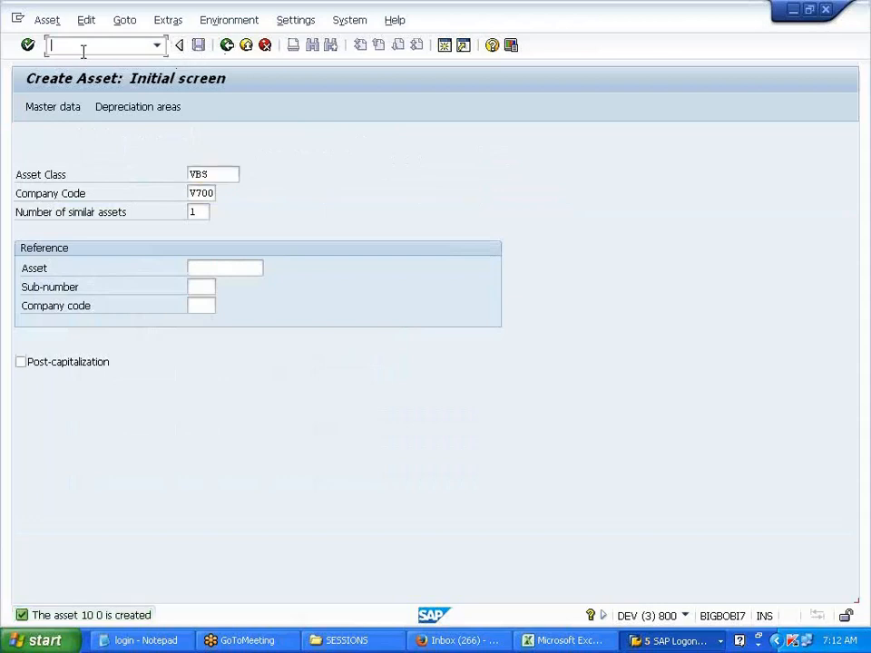
Open transaction F-90 for an acquisition from purchase with vendor and set the document date to 15.05.2014.
{"action": "type", "text": "/NF-90"}
{"action": "key", "text": "Return"}
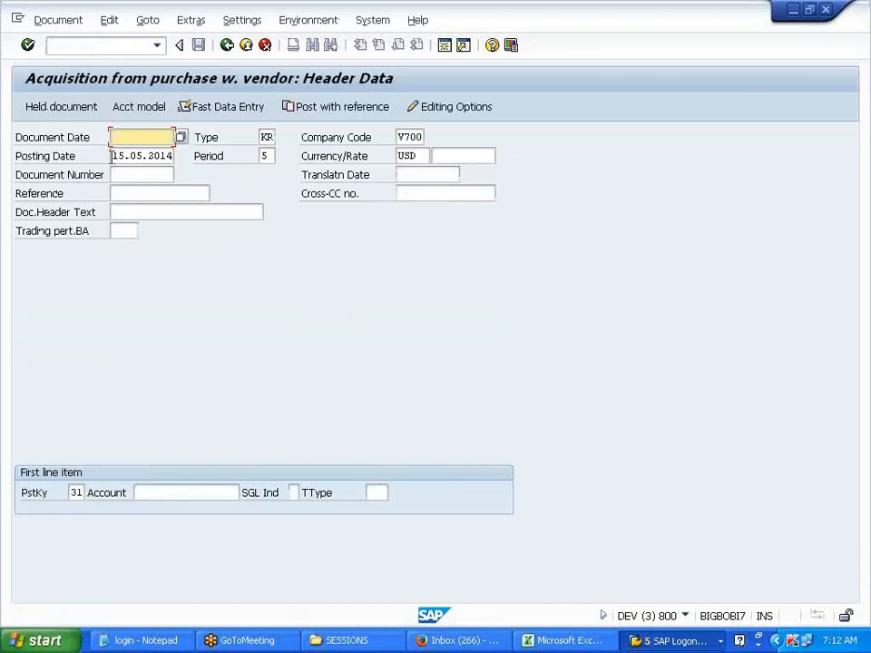
{"action": "left_click", "coordinate": [112, 156]}
{"action": "double_click", "coordinate": [117, 155]}
{"action": "key", "text": "ctrl+c"}
{"action": "left_click", "coordinate": [118, 137]}
{"action": "key", "text": "ctrl+v"}
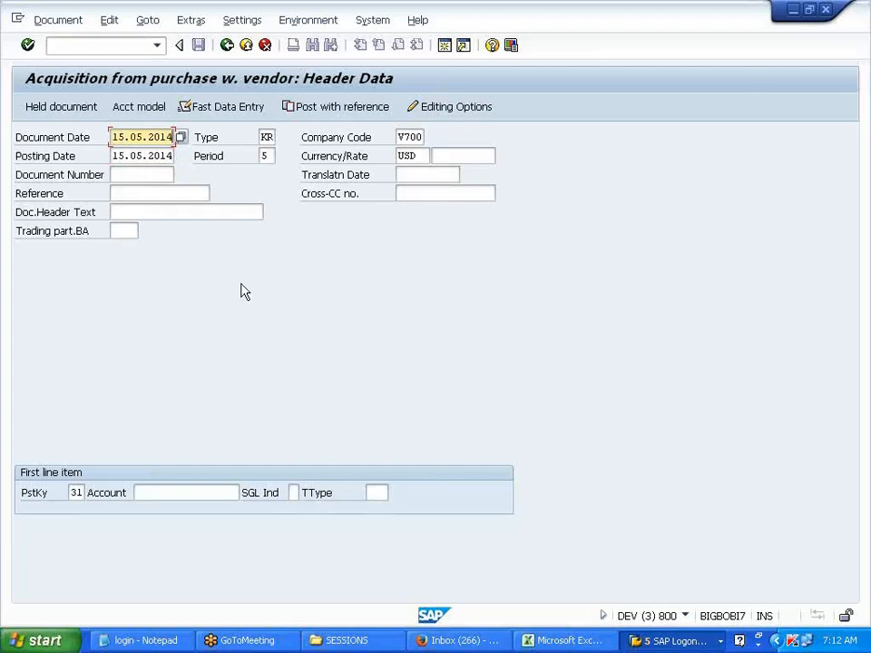
Choose the vendor's account for the first line item and set its amount to 120000 USD.
{"action": "left_click", "coordinate": [170, 492]}
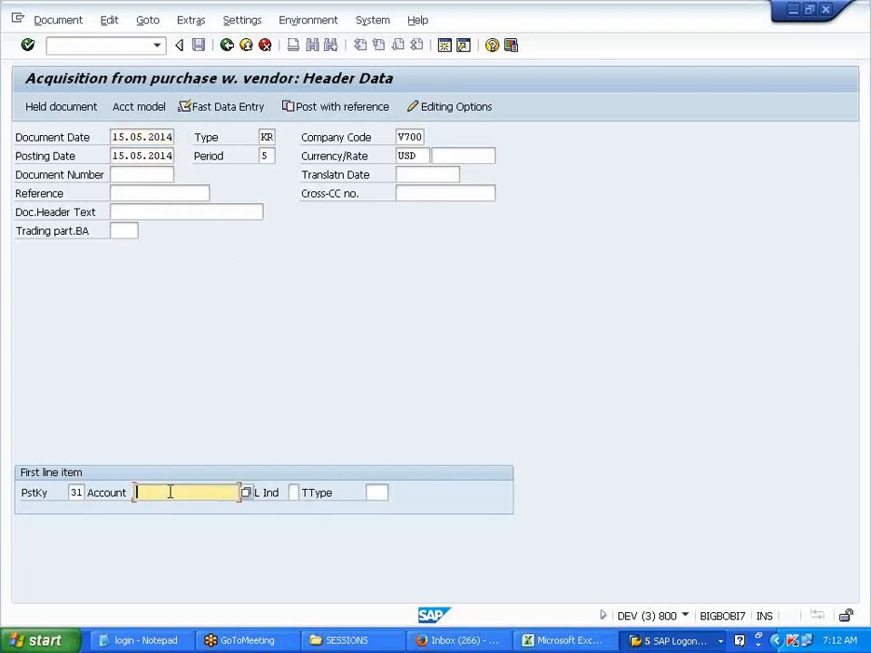
{"action": "left_click", "coordinate": [168, 378]}
{"action": "key", "text": "Return"}
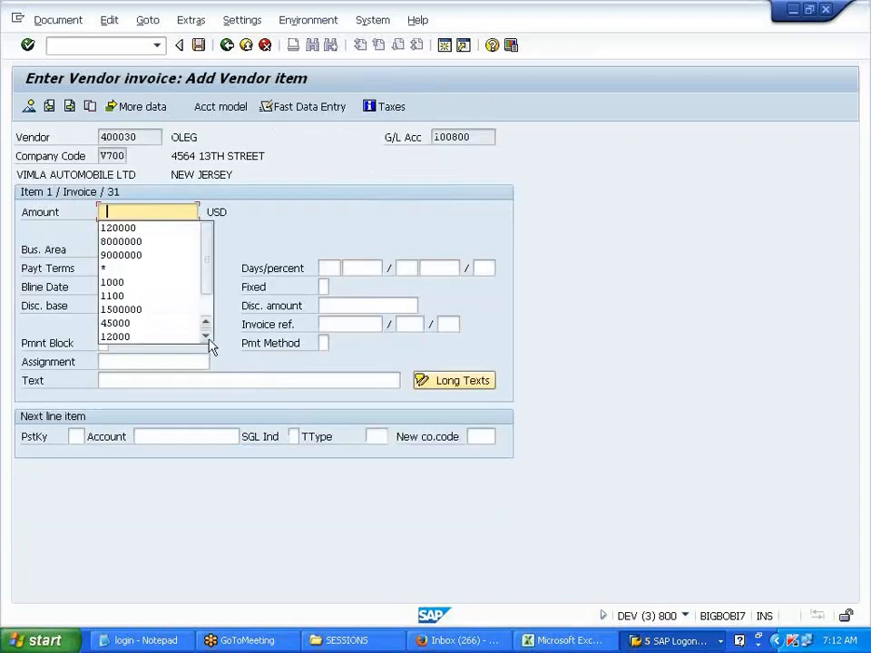
{"action": "left_click", "coordinate": [145, 231]}
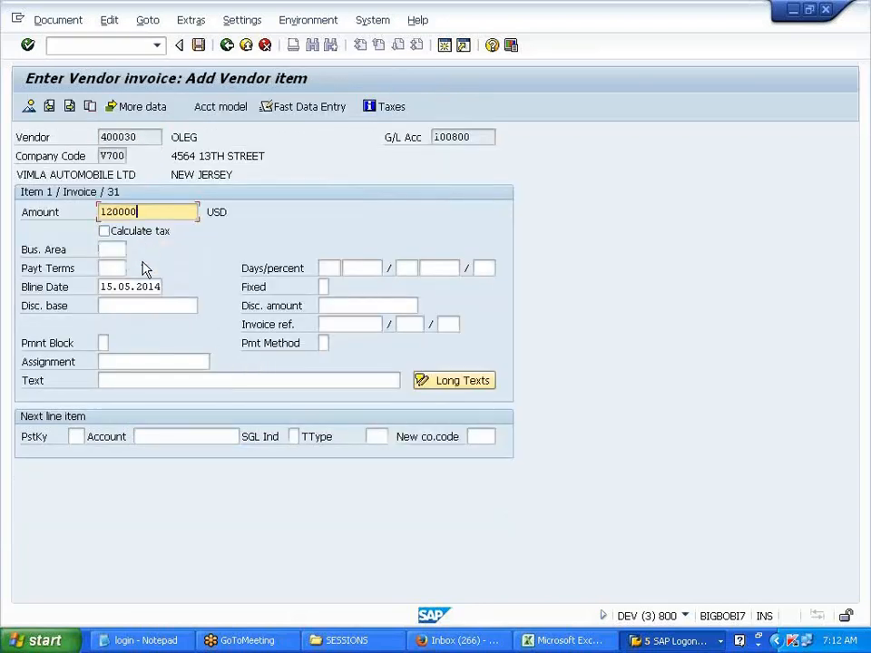
Add a second line item with posting key 70, asset 10-0 and transaction type 100.
{"action": "left_click", "coordinate": [73, 436]}
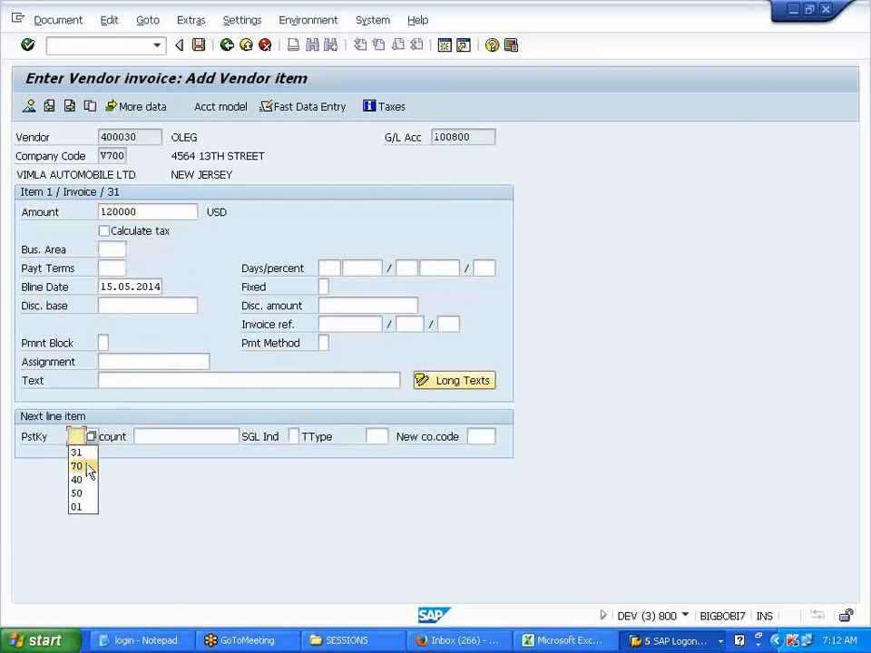
{"action": "left_click", "coordinate": [81, 466]}
{"action": "left_click", "coordinate": [152, 436]}
{"action": "left_click", "coordinate": [171, 436]}
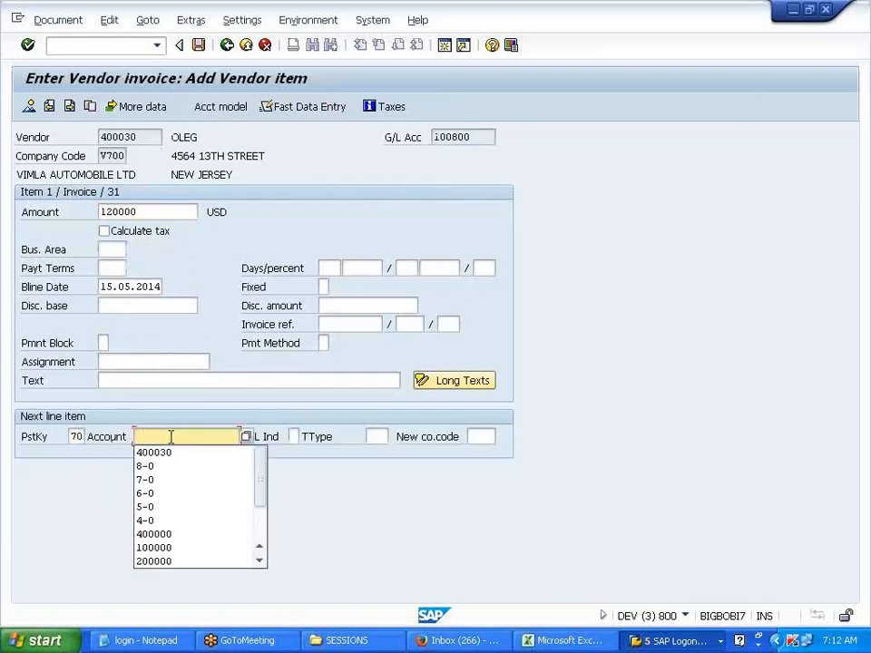
{"action": "left_click", "coordinate": [150, 465]}
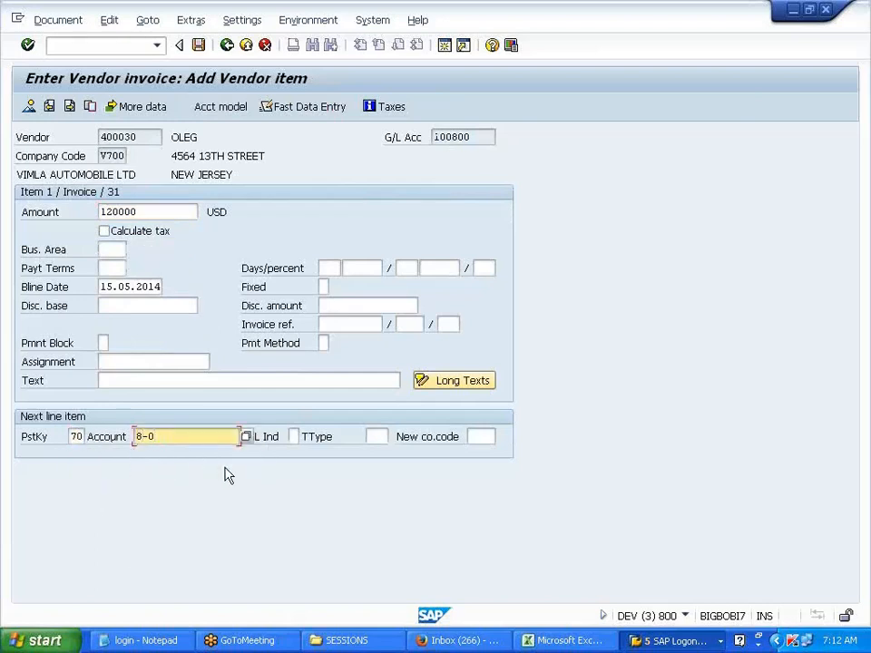
{"action": "key", "text": "BackSpace"}
{"action": "type", "text": "10"}
{"action": "key", "text": "Tab"}
{"action": "key", "text": "Tab"}
{"action": "type", "text": "100"}
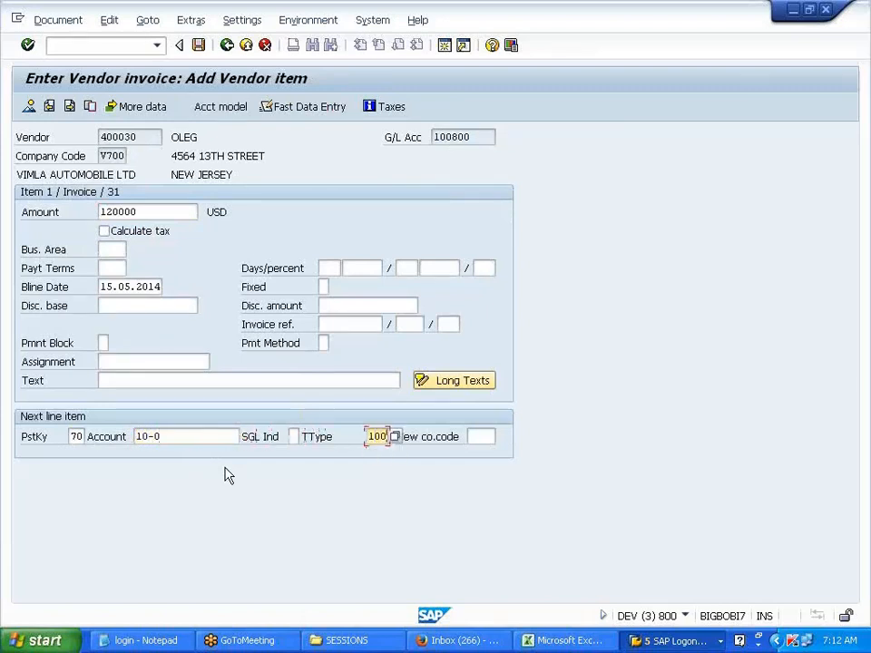
{"action": "key", "text": "Return"}
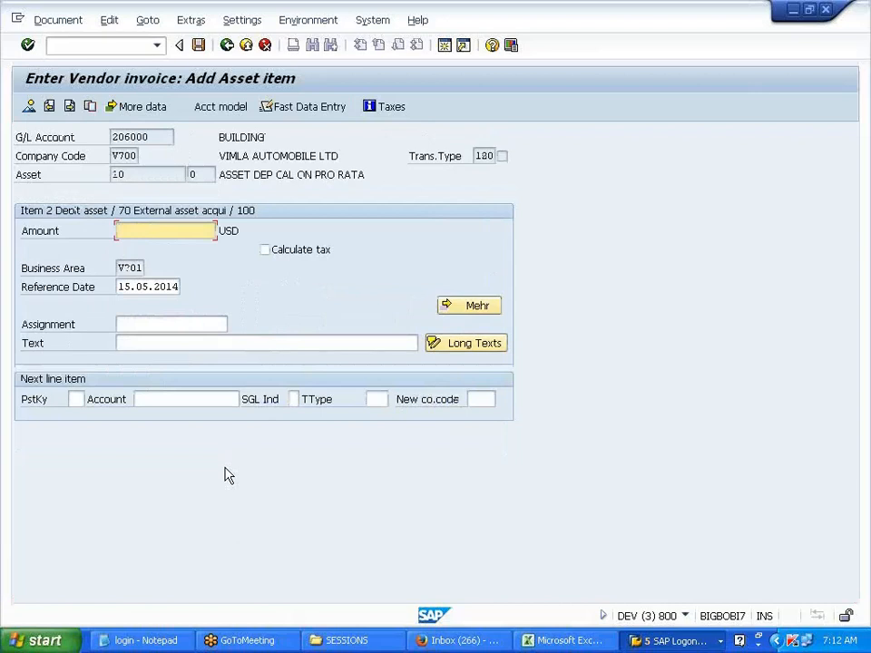
Set the asset item's amount to 120.000,00 USD and post the acquisition document.
{"action": "left_click", "coordinate": [167, 232]}
{"action": "left_click", "coordinate": [168, 247]}
{"action": "key", "text": "Return"}
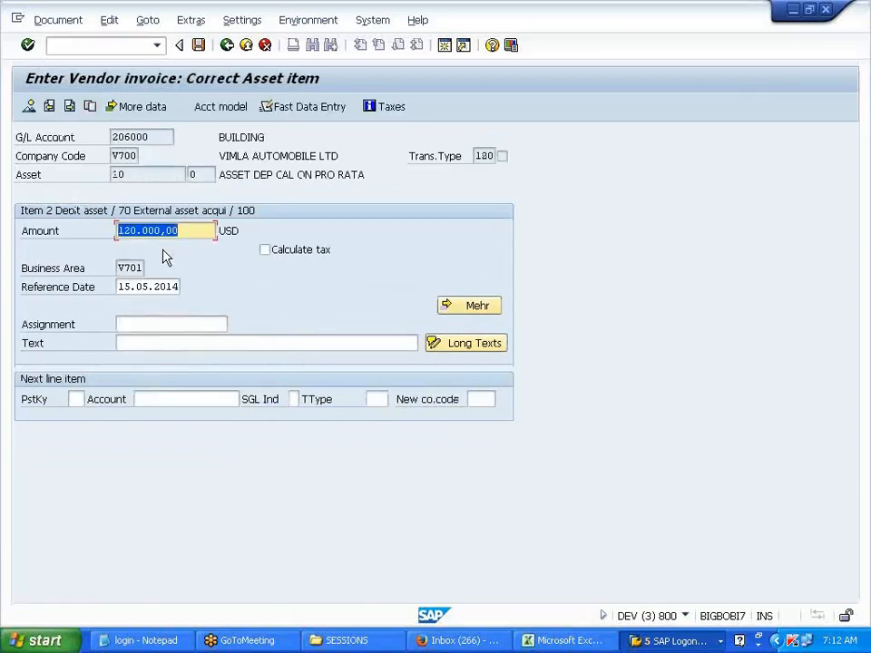
{"action": "left_click", "coordinate": [198, 44]}
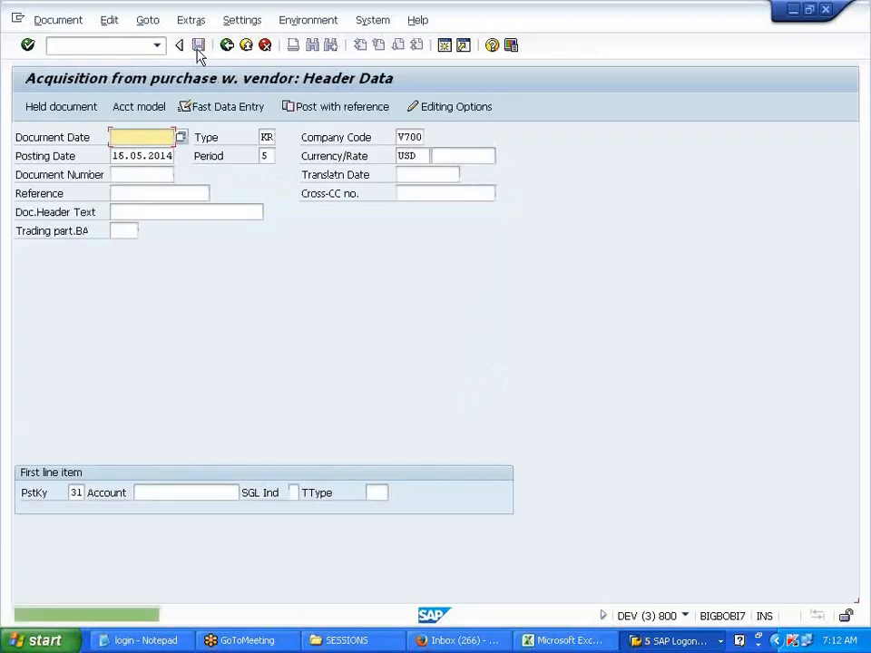
Open transaction AS02 and display the asset values of asset 10 in company code V700.
{"action": "left_click", "coordinate": [106, 44]}
{"action": "type", "text": "/"}
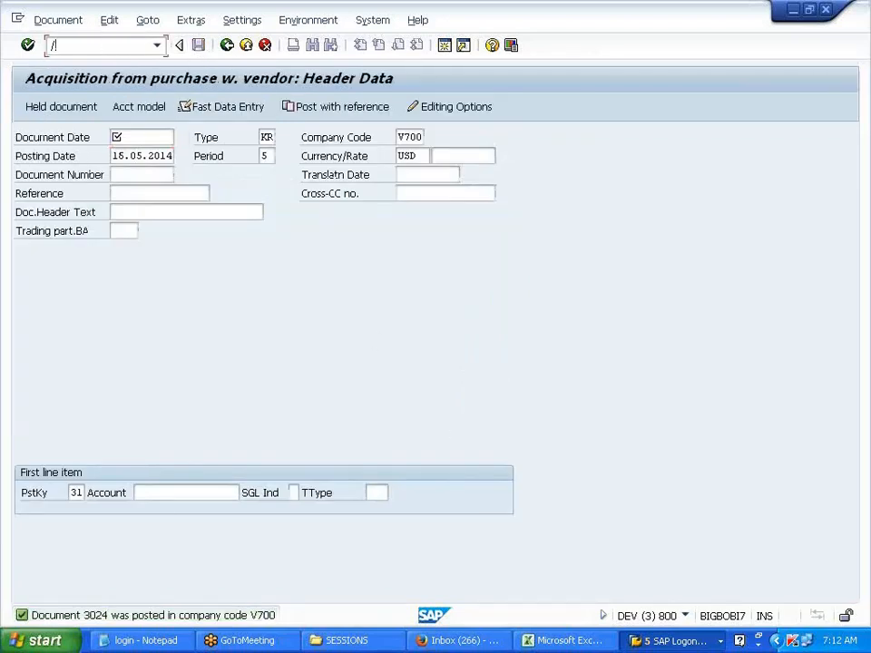
{"action": "type", "text": "NAS02"}
{"action": "key", "text": "Return"}
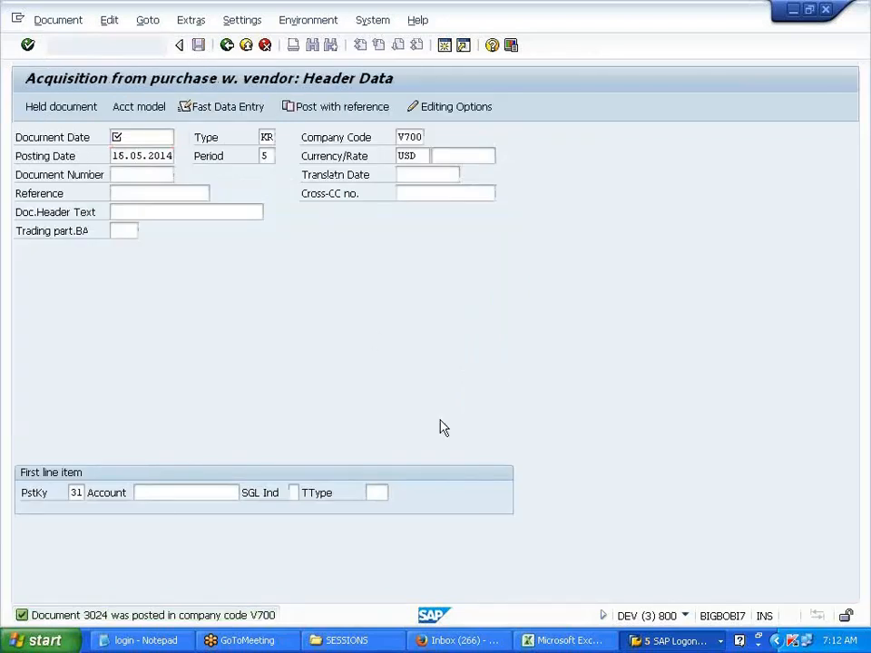
{"action": "left_click", "coordinate": [218, 111]}
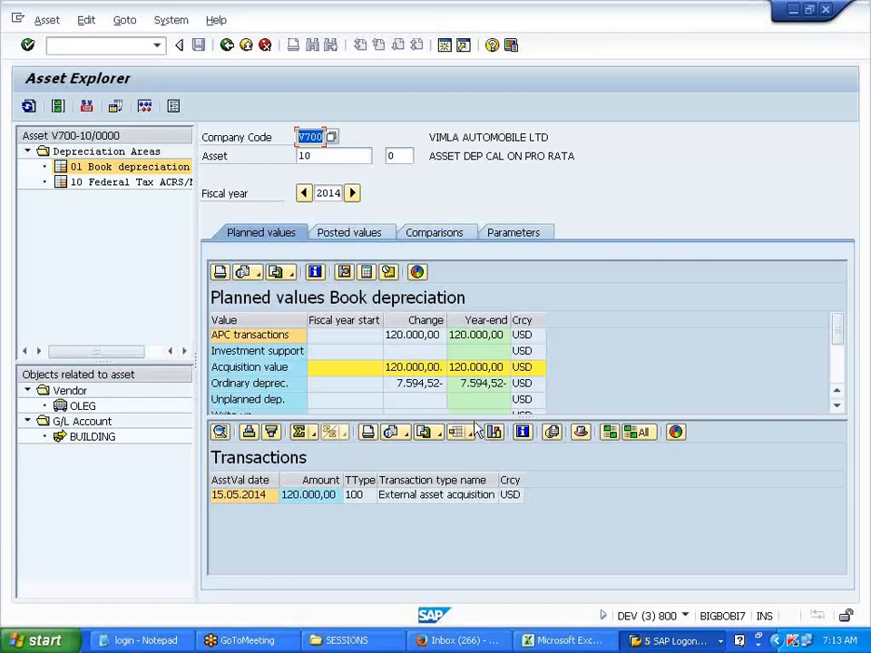
Examine the asset's planned book depreciation values for 2014 and its posted and planned depreciation by period.
{"action": "left_click_drag", "start_coordinate": [473, 419], "coordinate": [476, 471]}
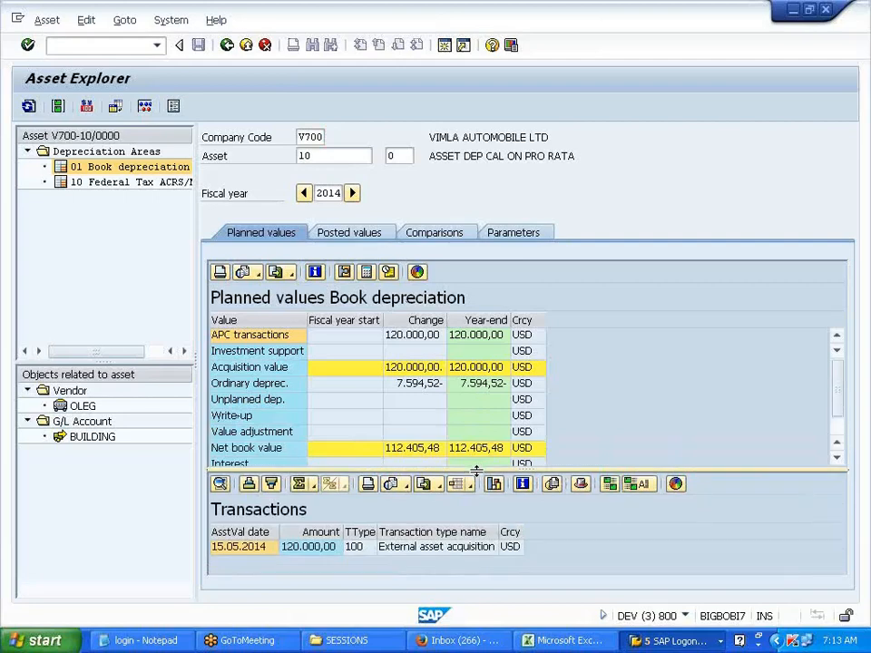
{"action": "left_click", "coordinate": [375, 235]}
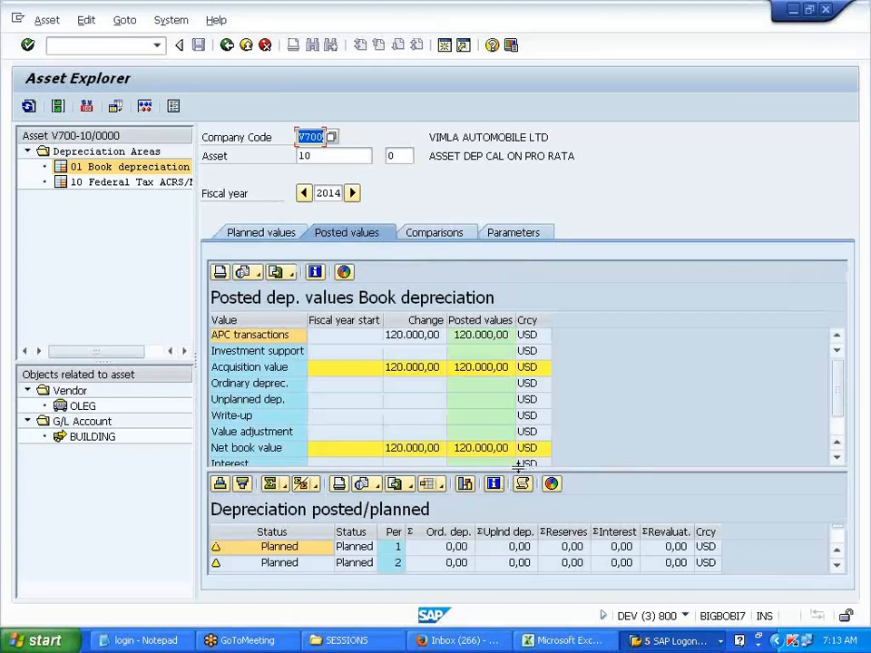
{"action": "left_click_drag", "start_coordinate": [518, 465], "coordinate": [518, 366]}
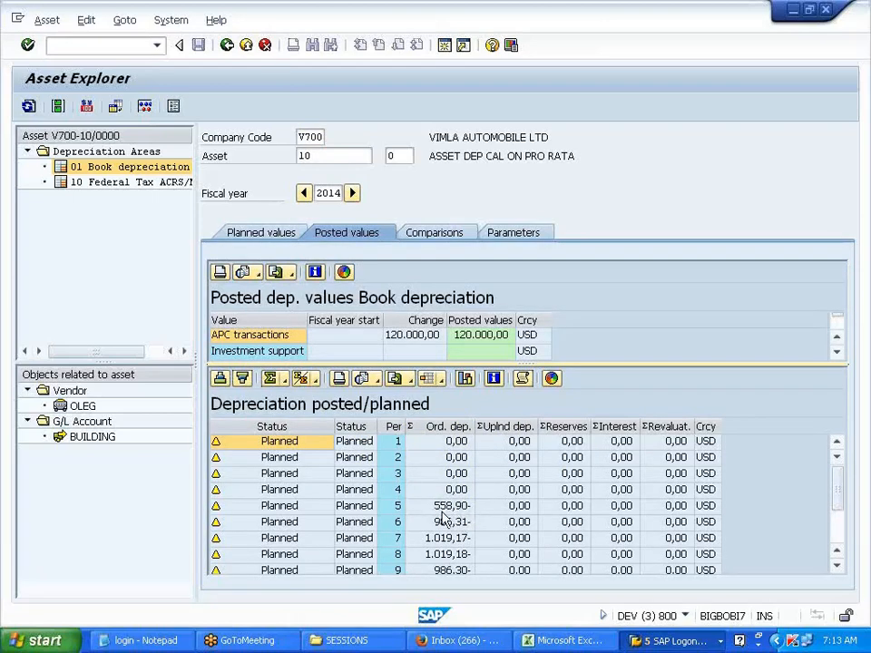
Switch to the Excel workbook and enter 120000 in G196 and 1000 in H196 under the pro rata scenario.
{"action": "left_click", "coordinate": [589, 642]}
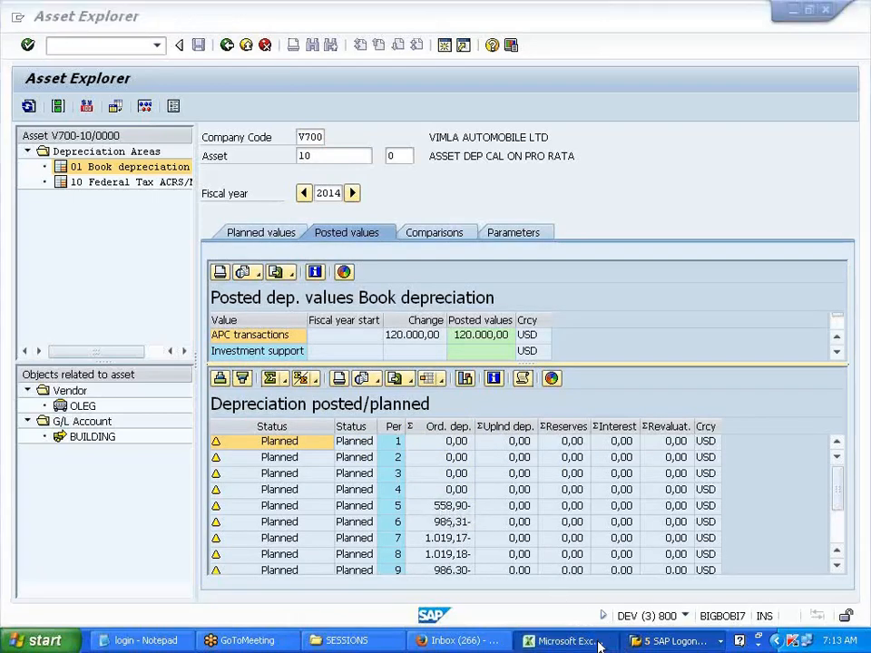
{"action": "left_click", "coordinate": [426, 423]}
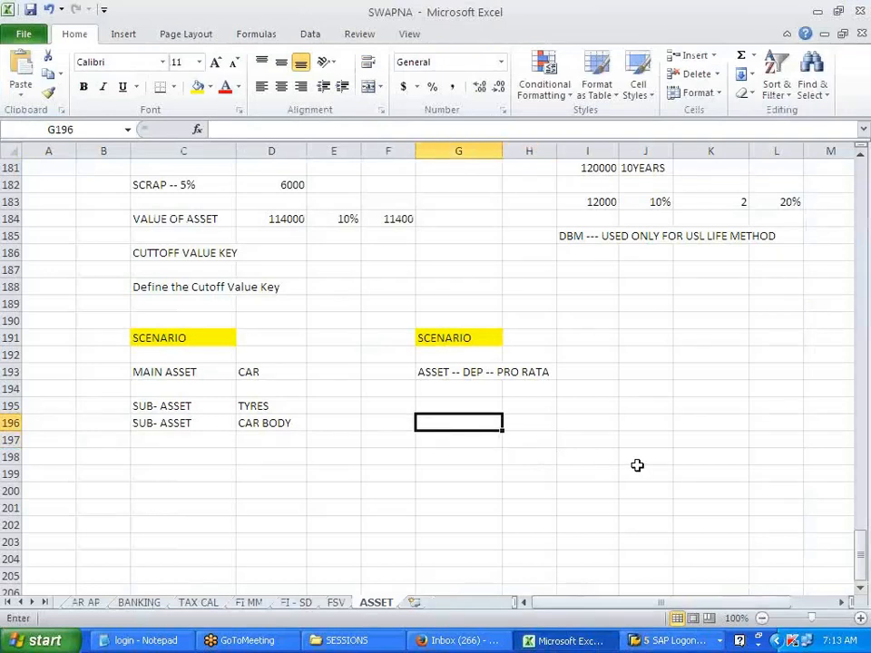
{"action": "type", "text": "120000"}
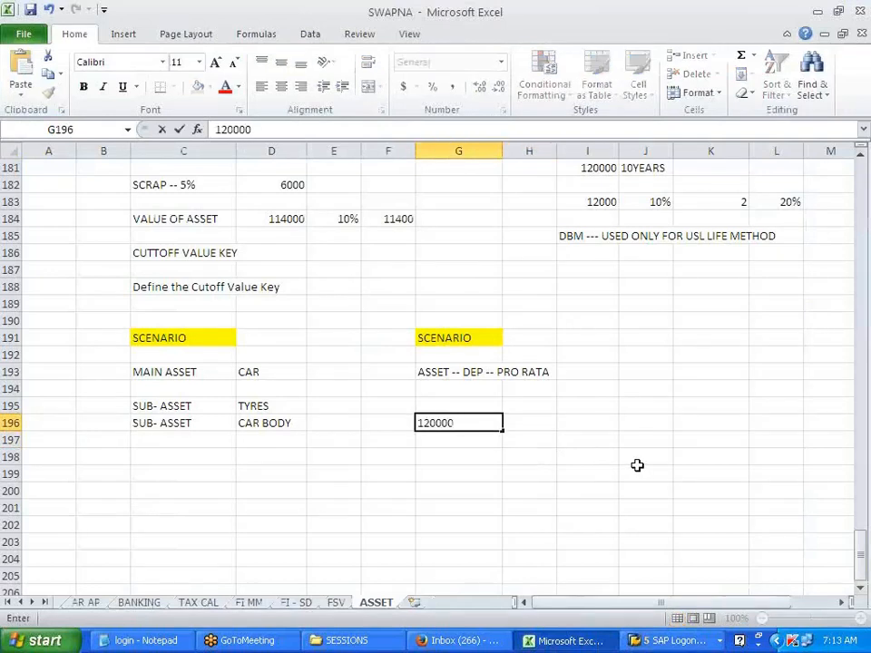
{"action": "key", "text": "Tab"}
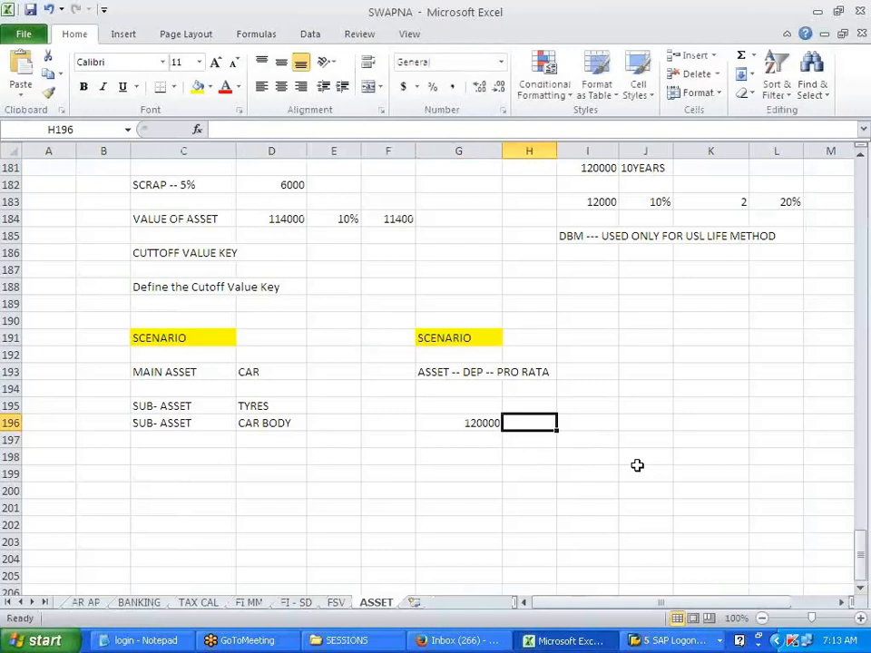
{"action": "type", "text": "1000"}
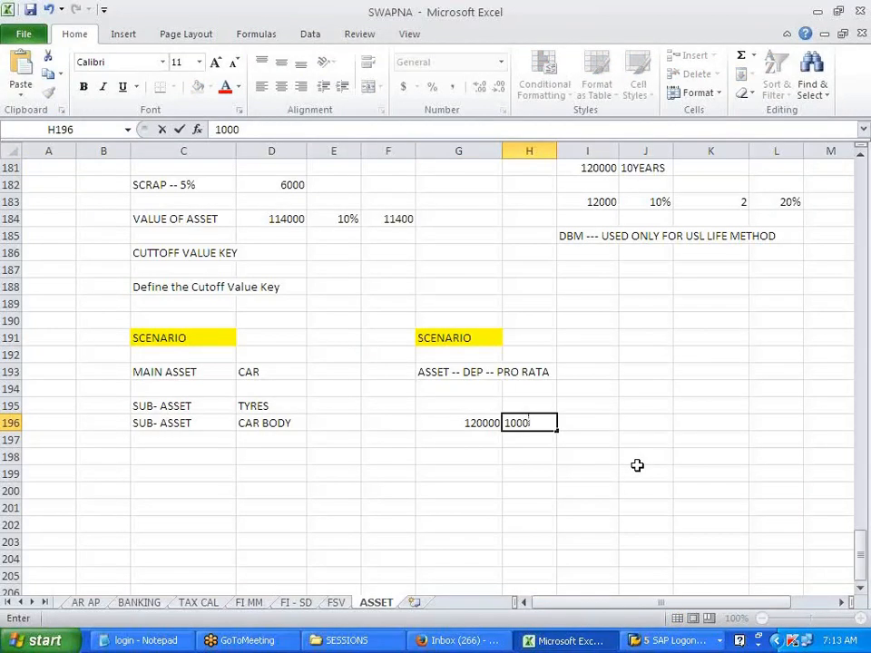
{"action": "key", "text": "Return"}
{"action": "key", "text": "Return"}
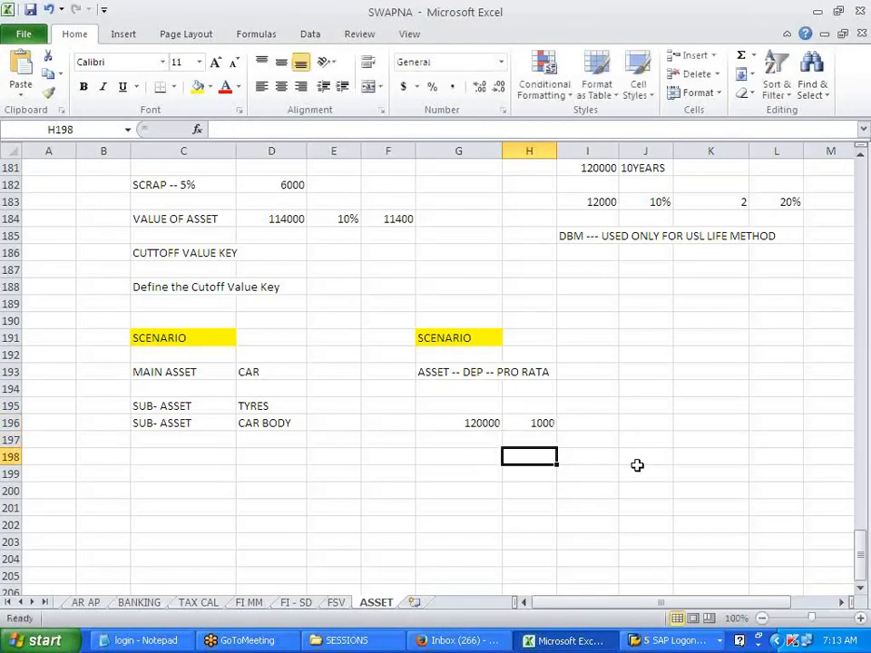
Label G198 as APRIL and enter the daily depreciation formula =12000/365 in H198.
{"action": "key", "text": "Left"}
{"action": "type", "text": "APRIL"}
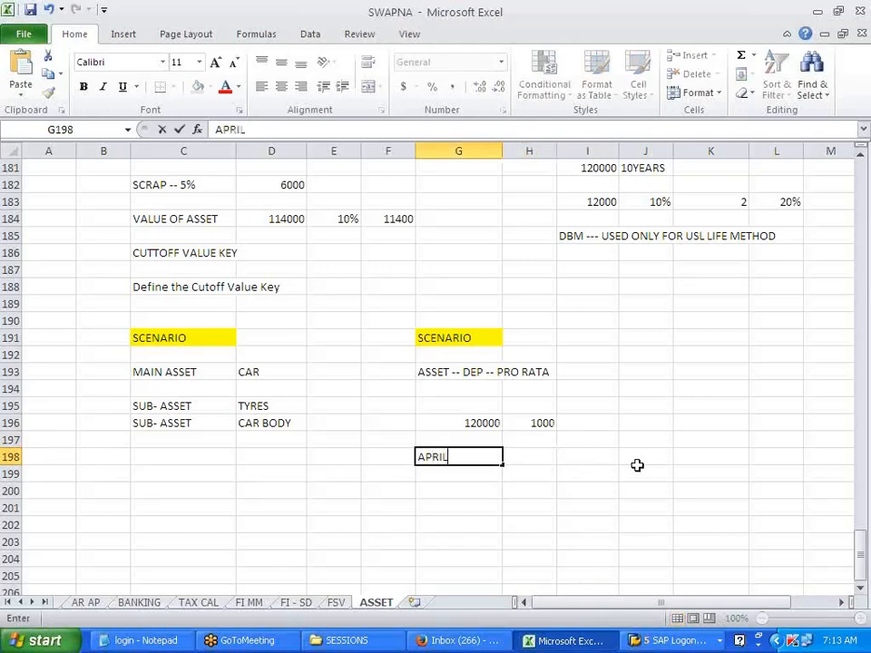
{"action": "key", "text": "Right"}
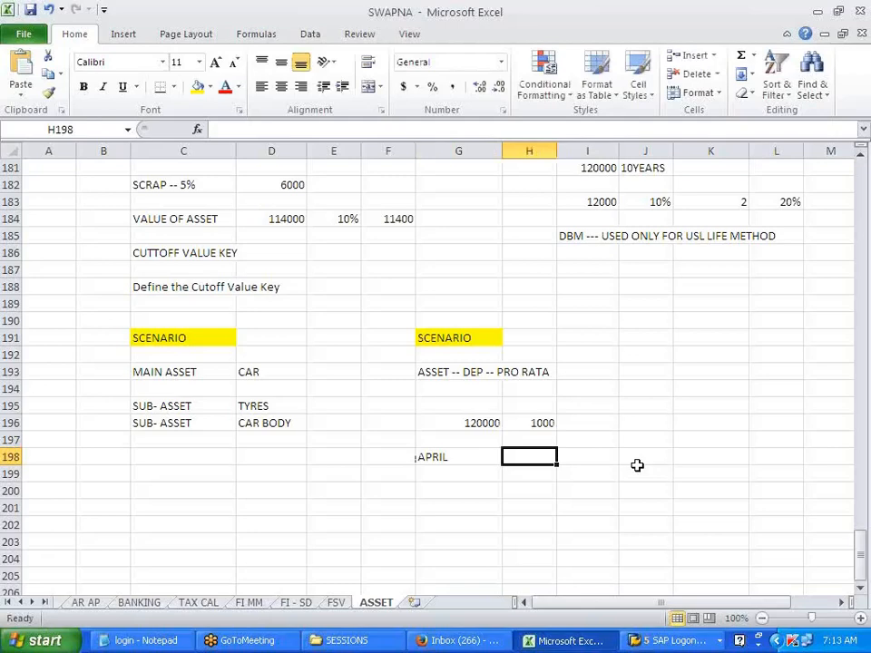
{"action": "type", "text": "=1000/"}
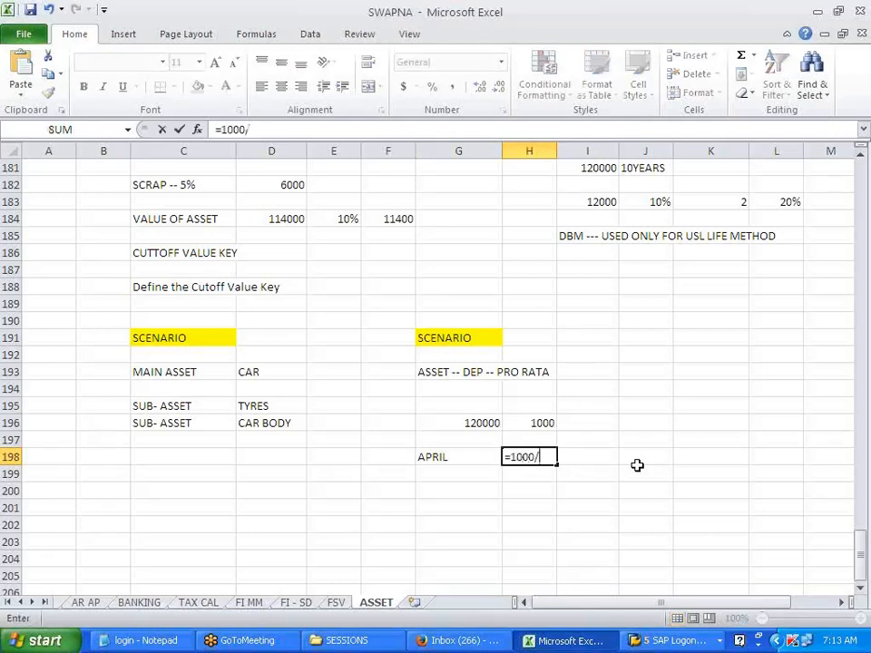
{"action": "key", "text": "BackSpace"}
{"action": "key", "text": "BackSpace"}
{"action": "key", "text": "BackSpace"}
{"action": "key", "text": "BackSpace"}
{"action": "key", "text": "BackSpace"}
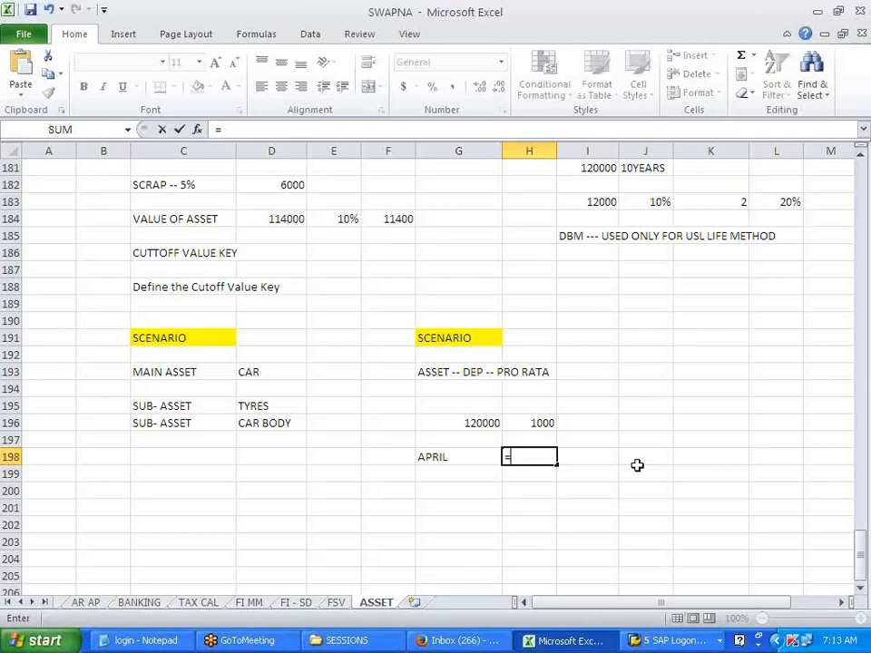
{"action": "type", "text": "2000/365"}
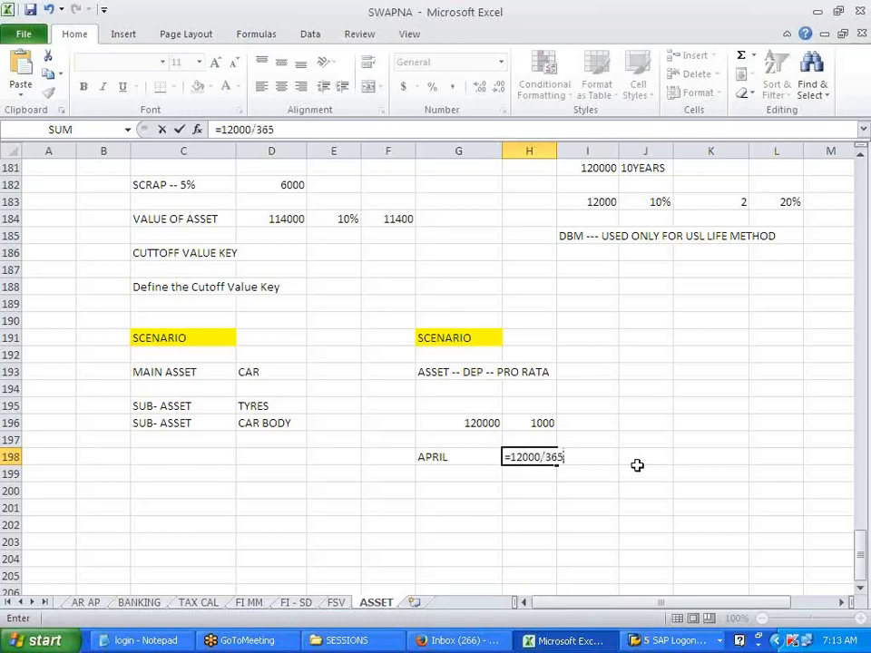
{"action": "key", "text": "Return"}
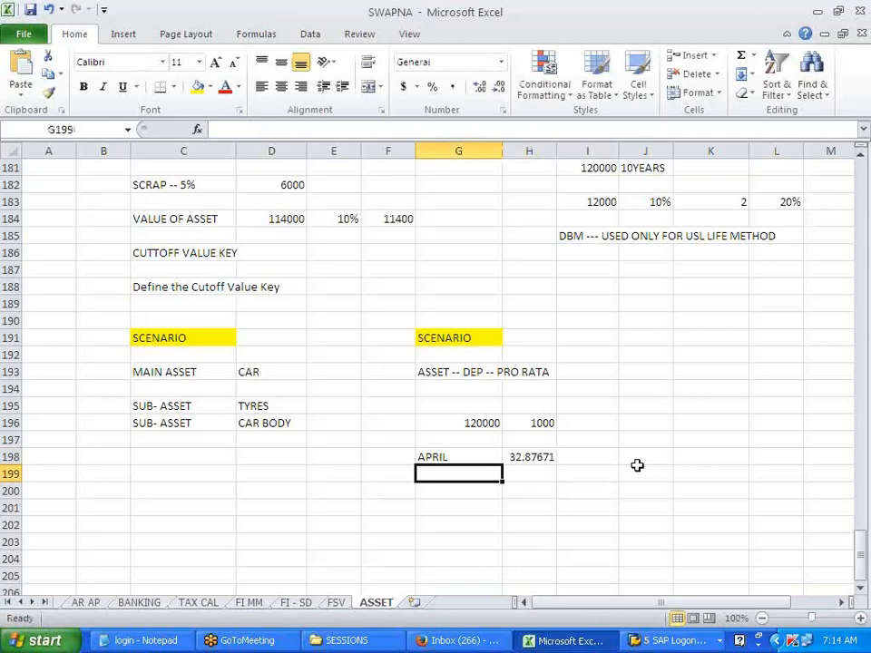
Calculate 15 days of depreciation in H200 by multiplying the daily rate in H198 by 15.
{"action": "key", "text": "Down"}
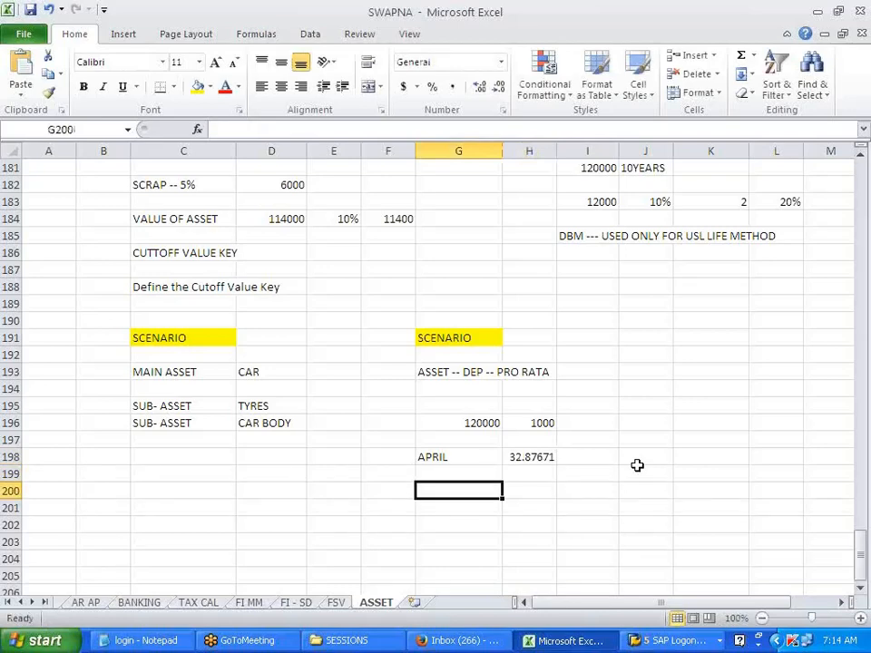
{"action": "key", "text": "Right"}
{"action": "type", "text": "=15"}
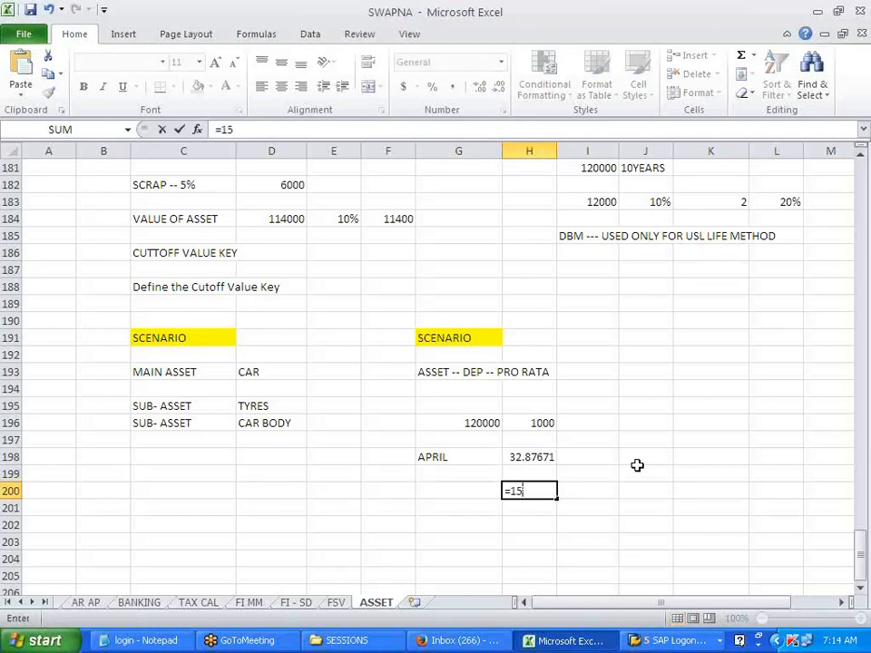
{"action": "type", "text": "*"}
{"action": "key", "text": "Up"}
{"action": "key", "text": "Up"}
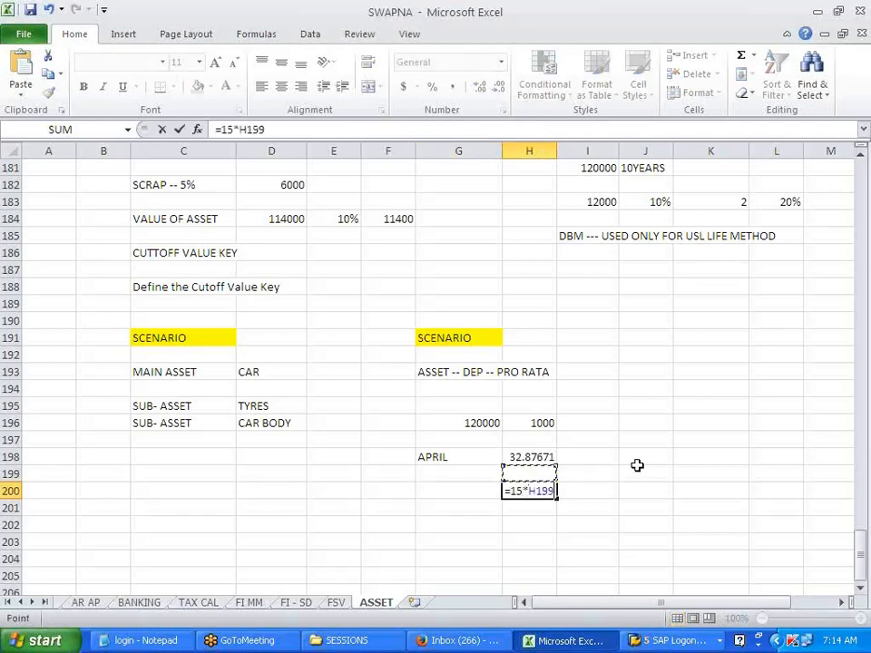
{"action": "key", "text": "Return"}
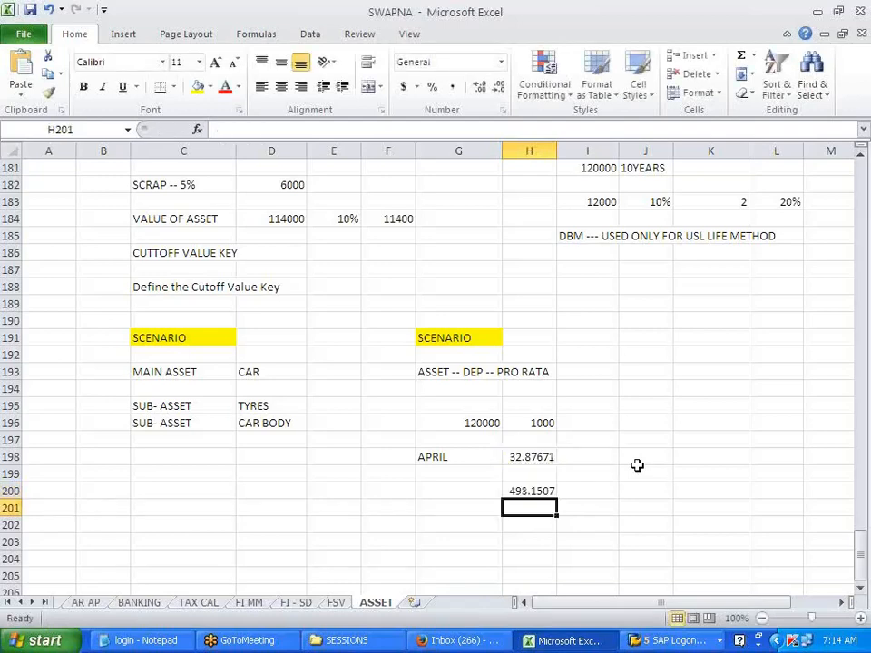
Compare the worksheet figures with the asset's planned depreciation by period in the SAP Asset Explorer, ending back in Excel.
{"action": "key", "text": "alt+Tab"}
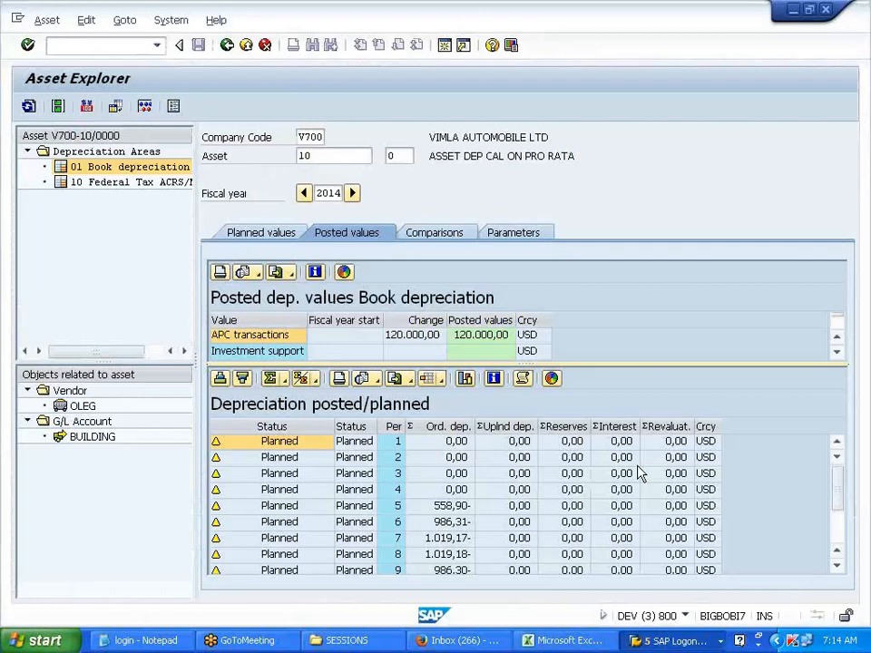
{"action": "key", "text": "alt+Tab"}
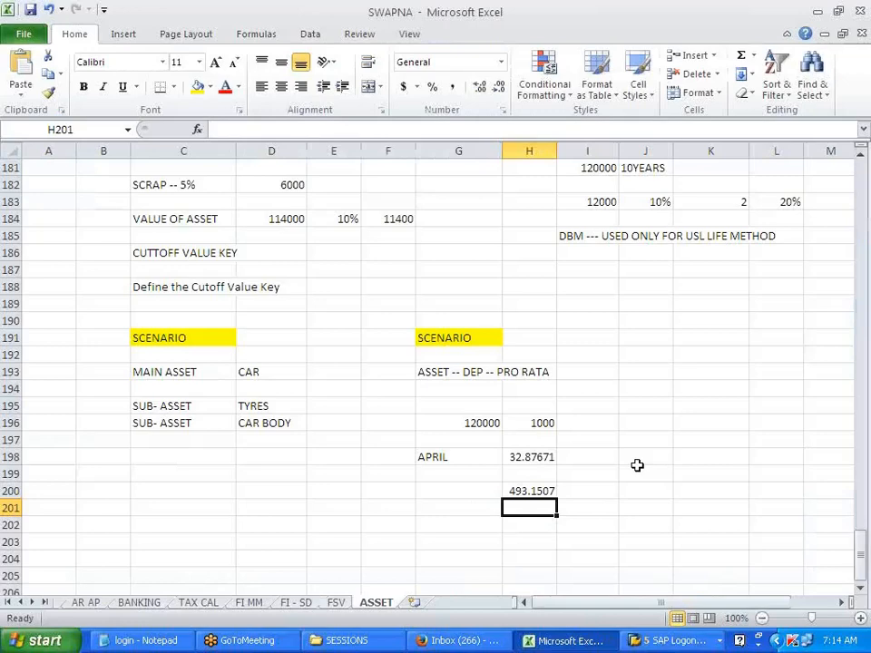
{"action": "key", "text": "alt+Tab"}
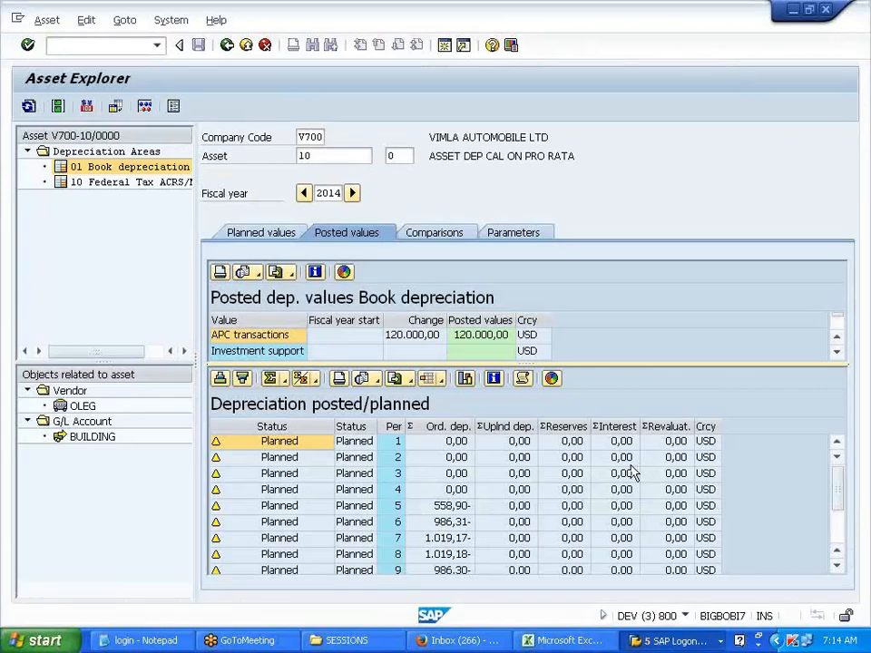
{"action": "left_click", "coordinate": [839, 490]}
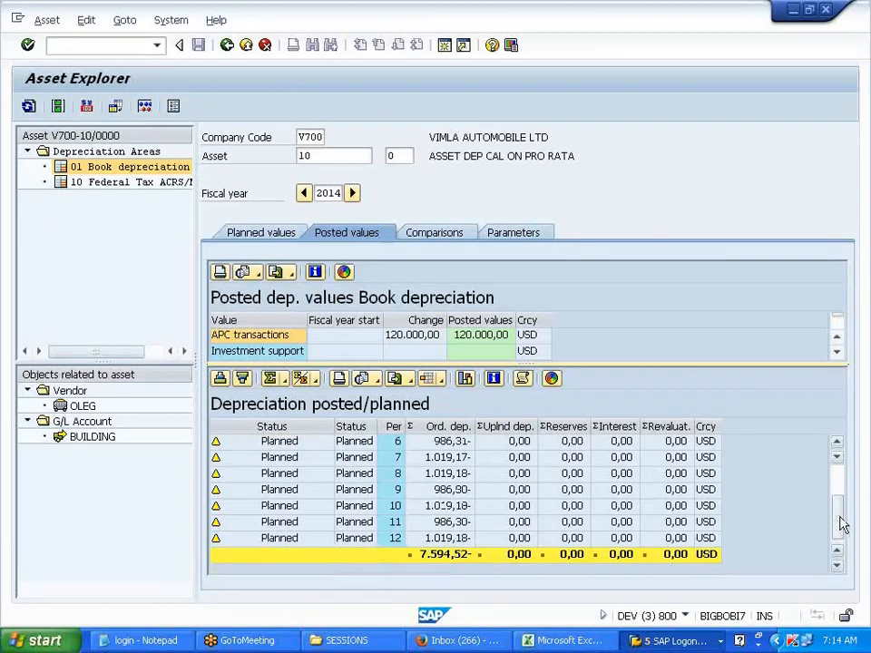
{"action": "left_click_drag", "start_coordinate": [846, 489], "coordinate": [843, 481]}
{"action": "key", "text": "alt+Tab"}
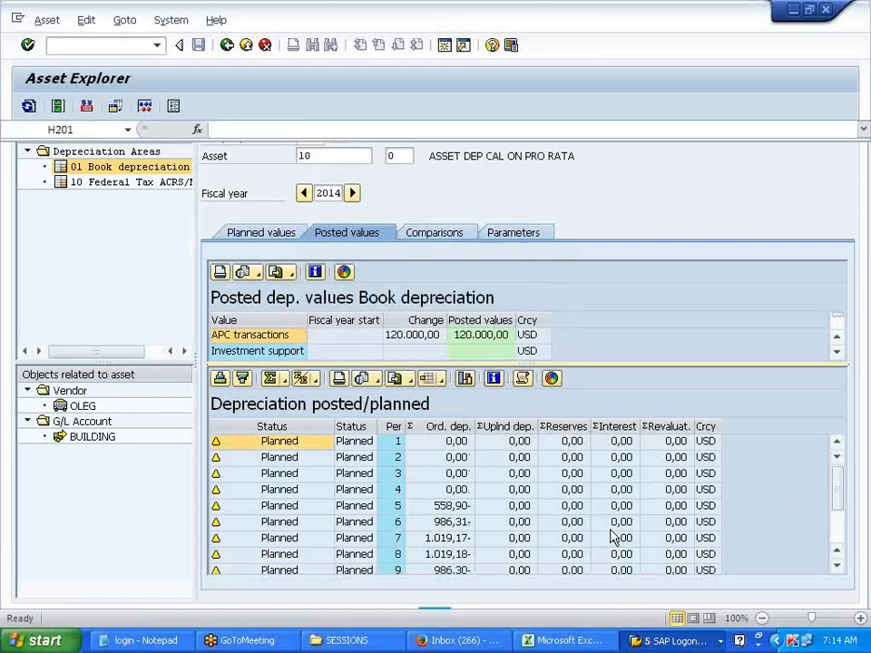
Calculate a full 31-day month of depreciation in J198 with the formula =H198*31.
{"action": "left_click", "coordinate": [653, 460]}
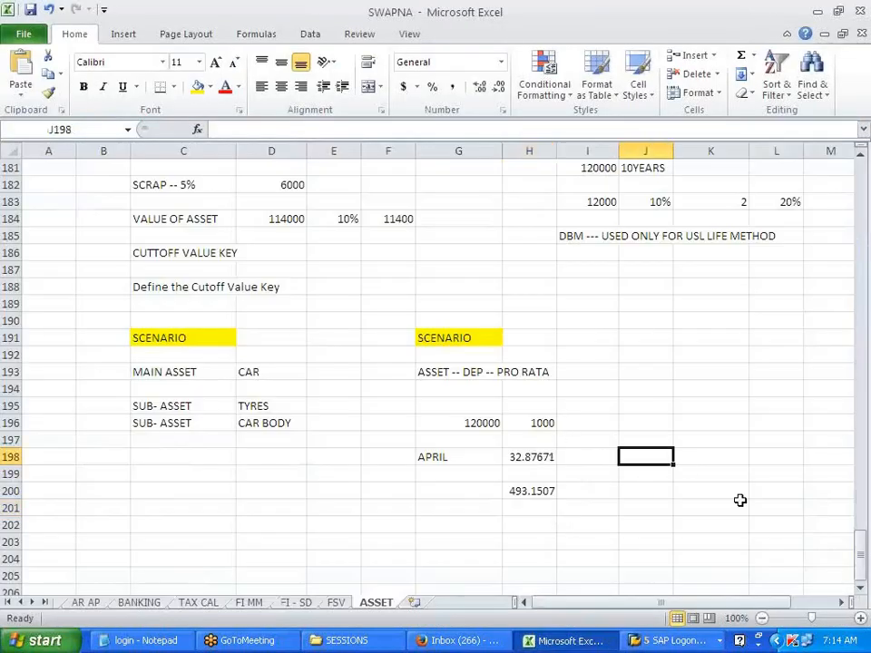
{"action": "type", "text": "="}
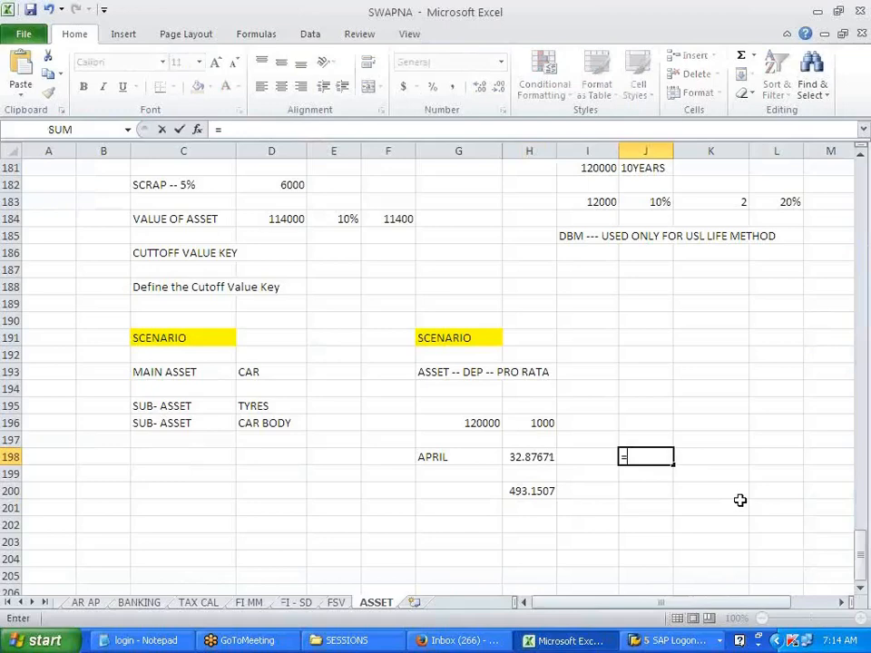
{"action": "key", "text": "Left"}
{"action": "key", "text": "Left"}
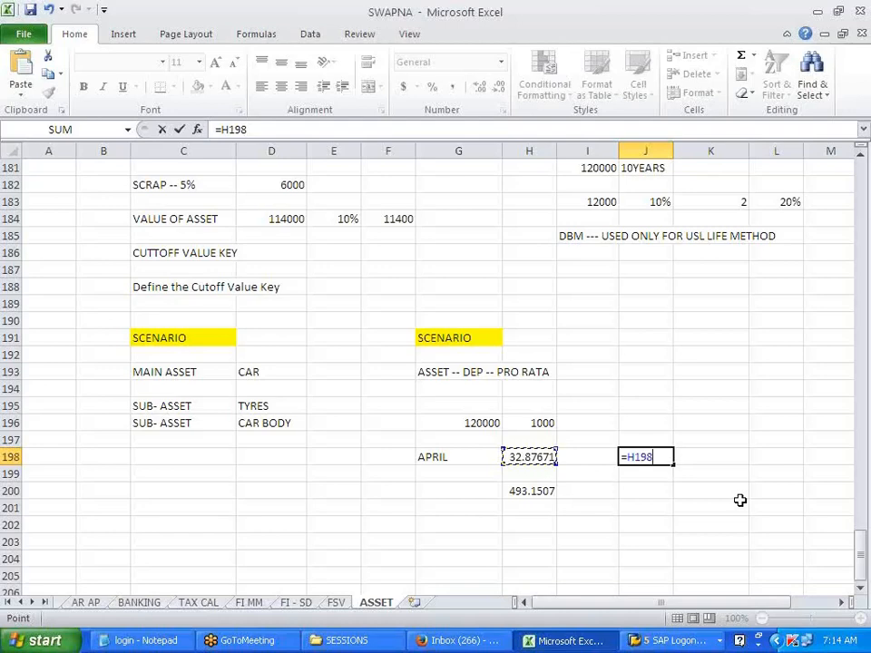
{"action": "type", "text": "*31"}
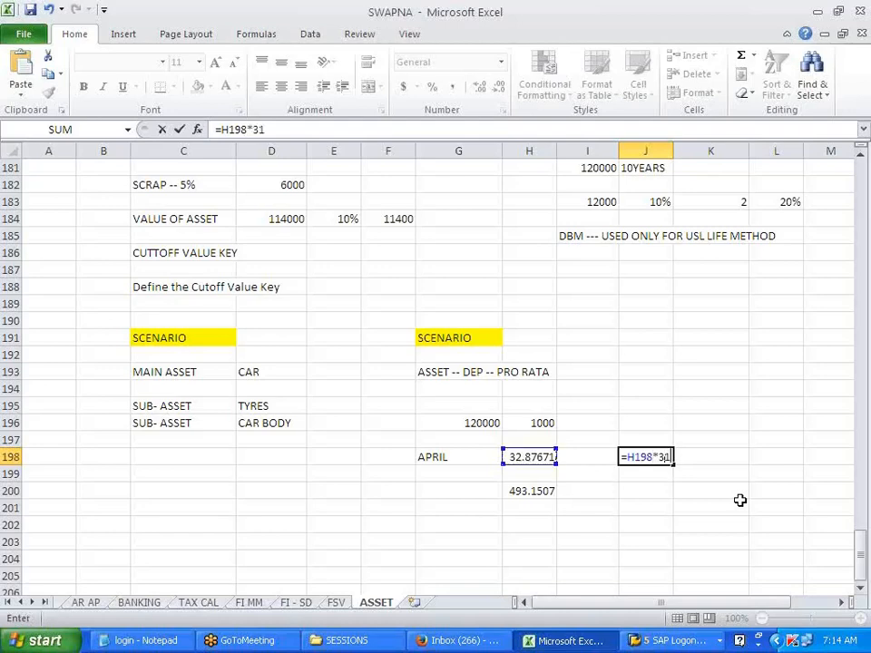
{"action": "key", "text": "Return"}
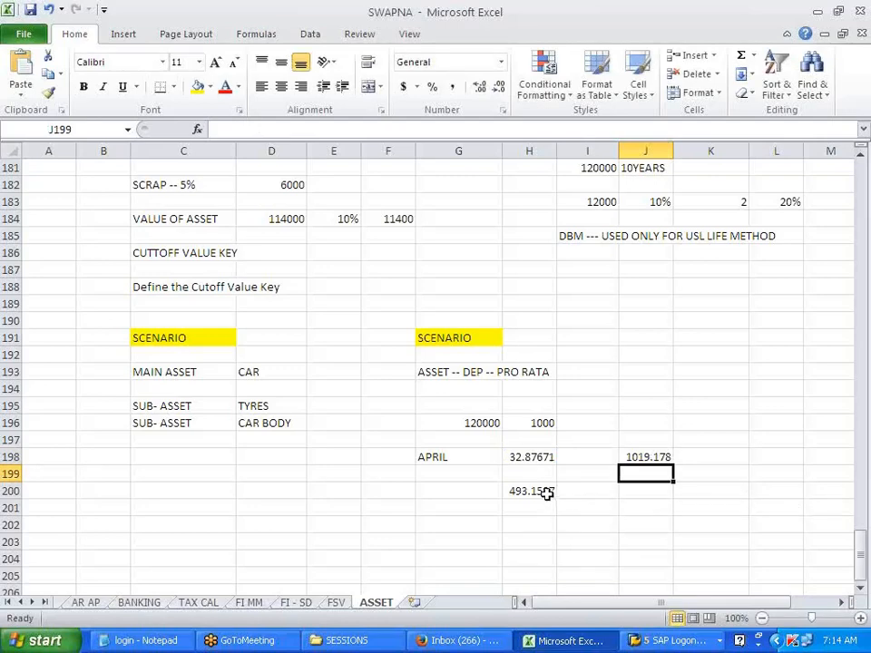
Change the day count in the H200 formula to 16.
{"action": "left_click", "coordinate": [547, 491]}
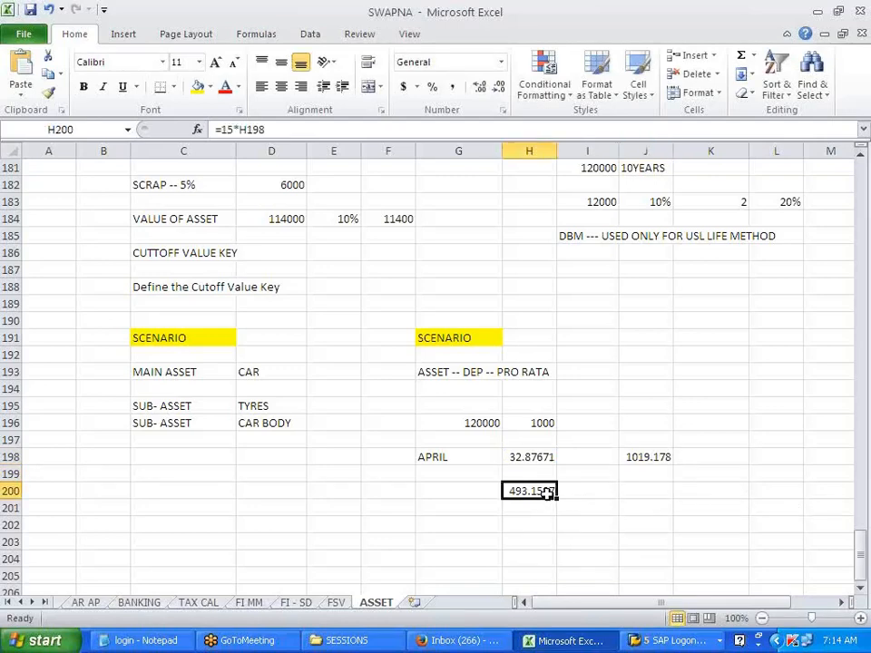
{"action": "left_click", "coordinate": [232, 132]}
{"action": "key", "text": "BackSpace"}
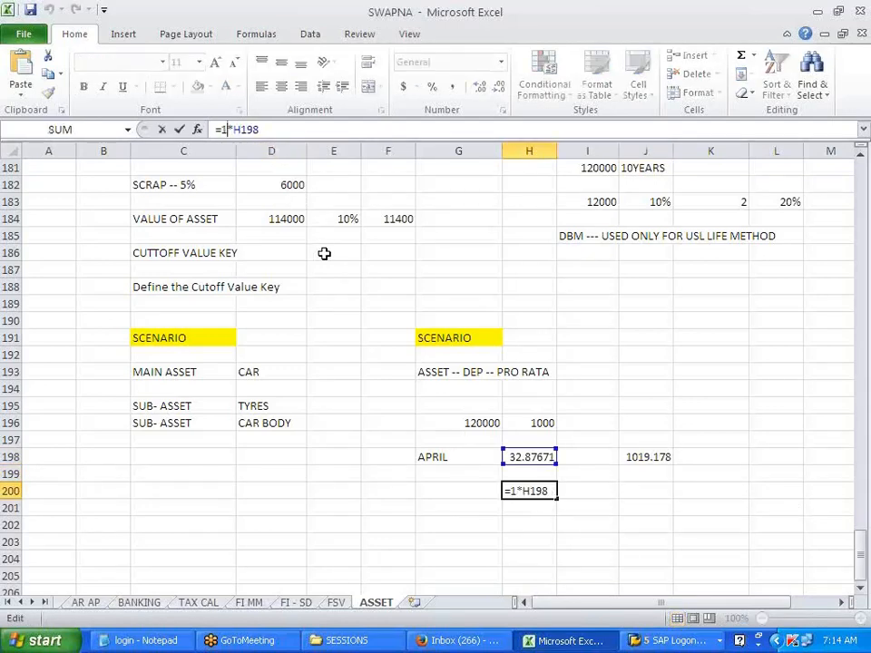
{"action": "type", "text": "6"}
{"action": "key", "text": "Return"}
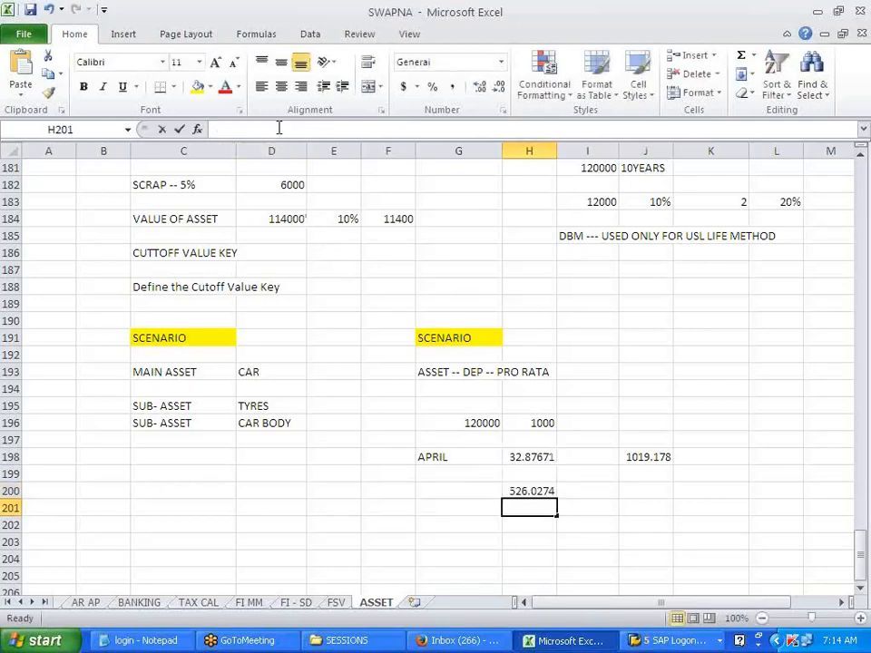
Set the day count in the H200 formula to 17 so that it reads =17*H198.
{"action": "left_click", "coordinate": [279, 129]}
{"action": "left_click", "coordinate": [534, 489]}
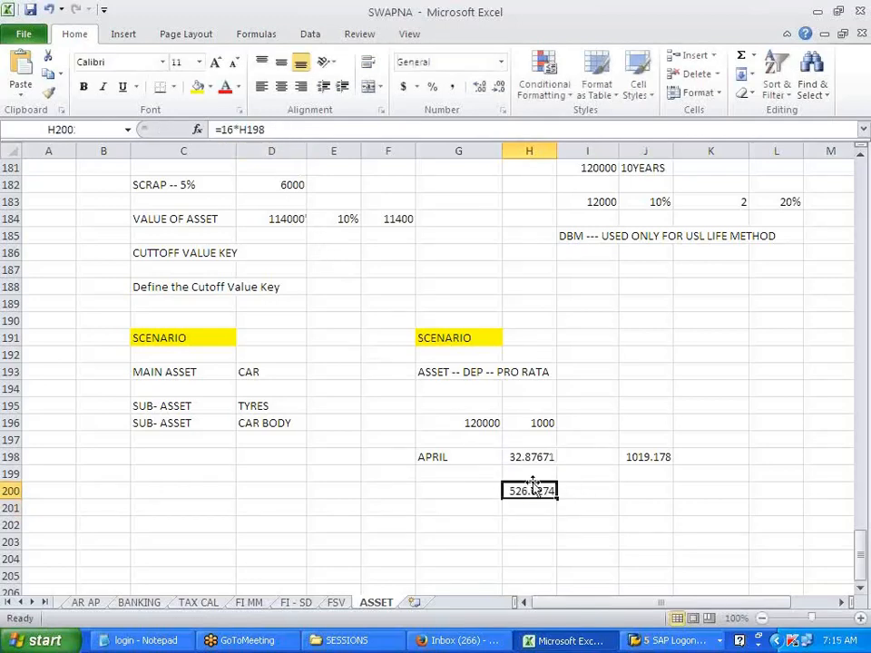
{"action": "left_click", "coordinate": [232, 129]}
{"action": "key", "text": "BackSpace"}
{"action": "type", "text": "7"}
{"action": "key", "text": "Return"}
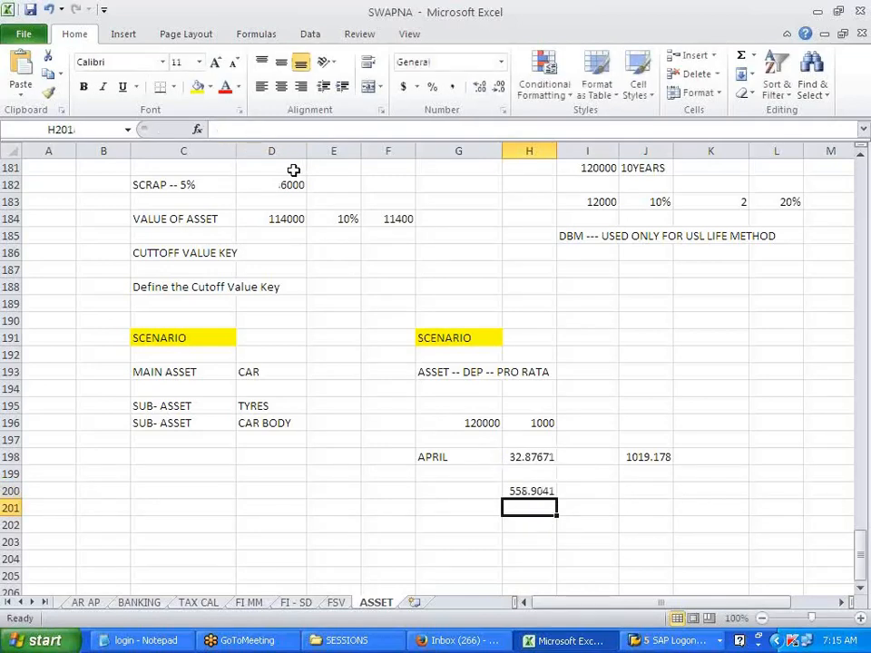
Compare the planned depreciation of periods 5 and 7 in SAP with the worksheet results in H200 and J198.
{"action": "key", "text": "alt+Tab"}
{"action": "left_click", "coordinate": [450, 506]}
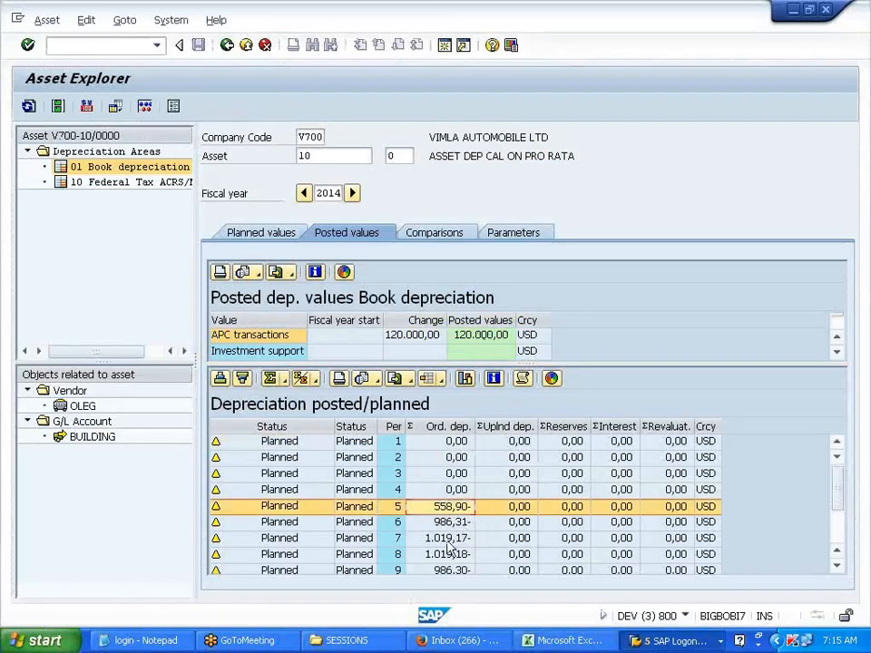
{"action": "left_click", "coordinate": [449, 540]}
{"action": "key", "text": "alt+Tab"}
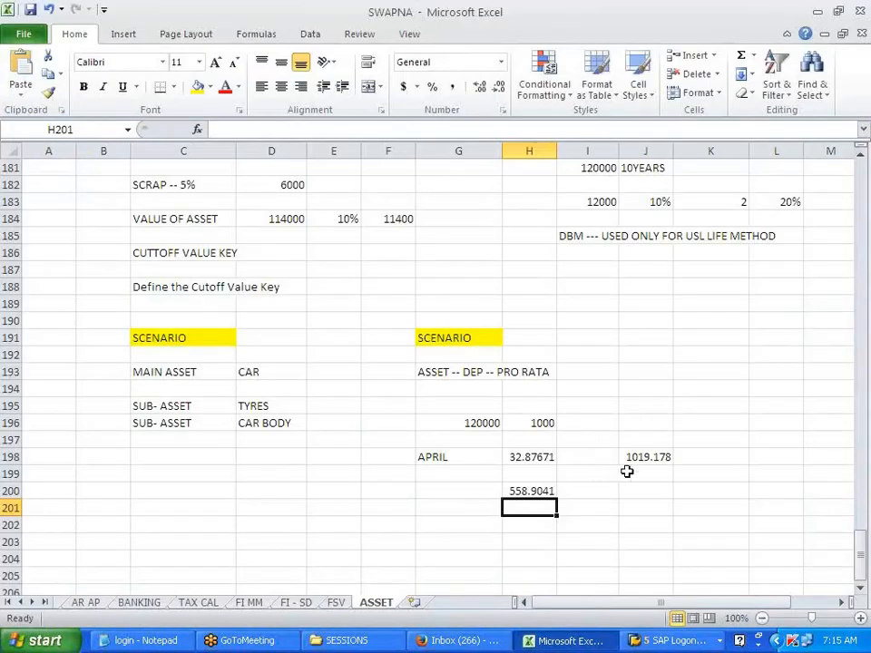
{"action": "left_click", "coordinate": [635, 458]}
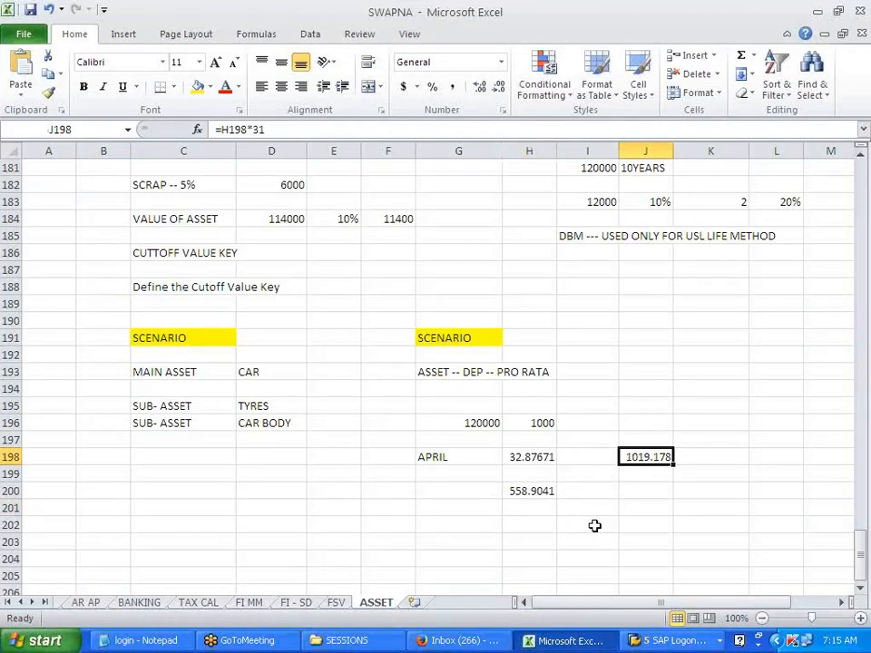
{"action": "key", "text": "alt+Tab"}
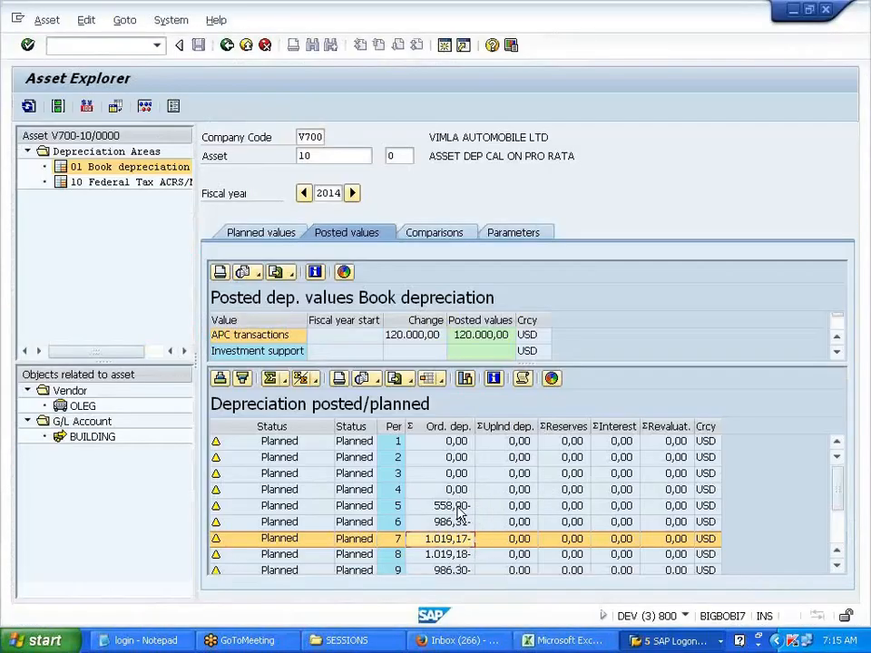
Open the details of depreciation key SLM1 from the Maintain Depreciation Key activity for chart V700.
{"action": "left_click", "coordinate": [670, 641]}
{"action": "left_click", "coordinate": [650, 594]}
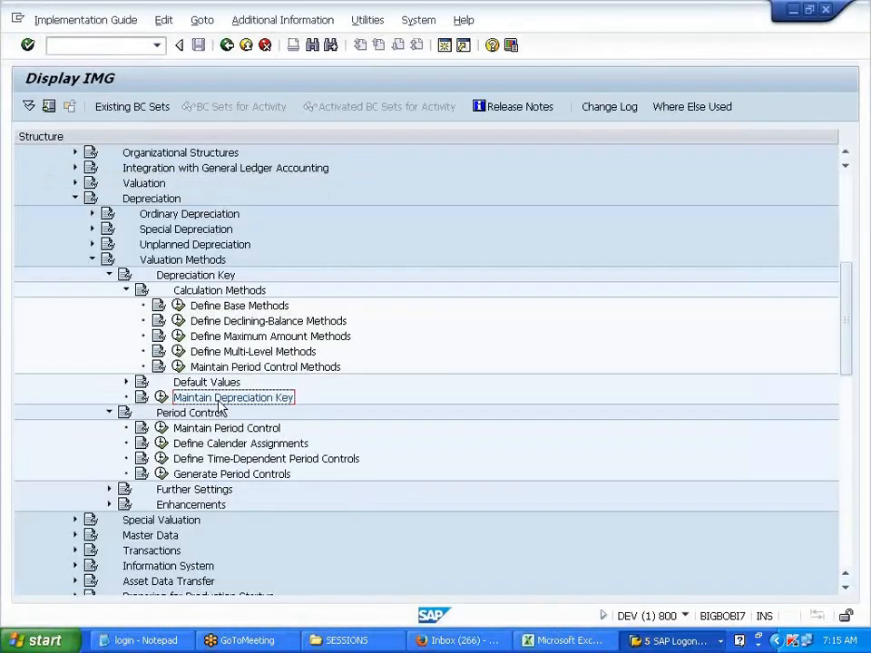
{"action": "left_click", "coordinate": [163, 399]}
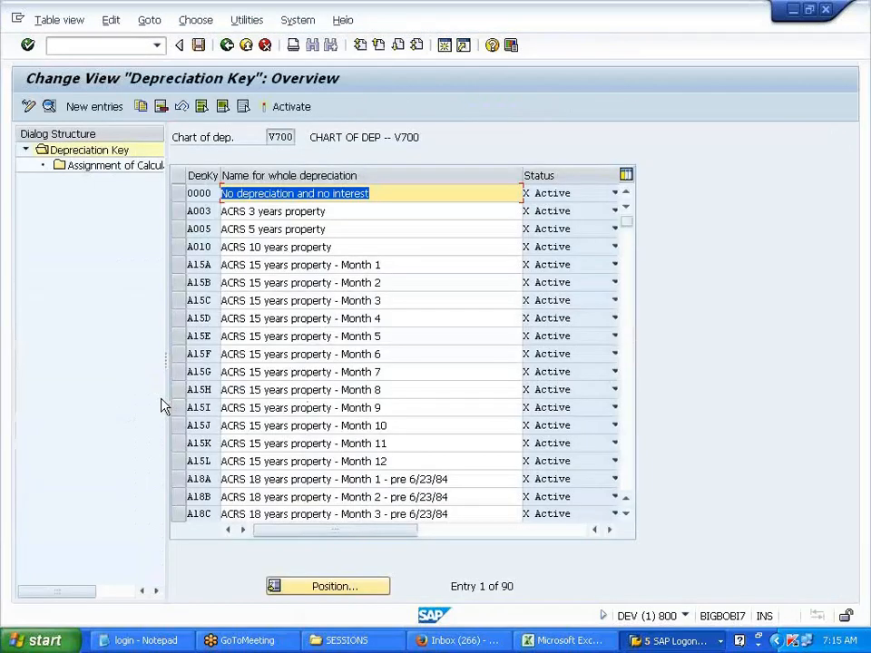
{"action": "left_click", "coordinate": [335, 586]}
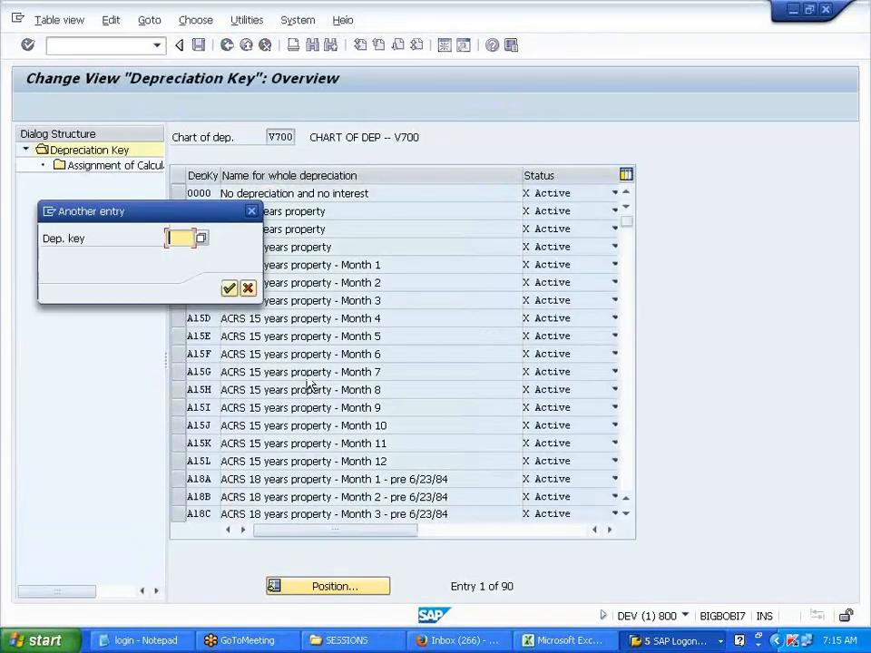
{"action": "type", "text": "SLML"}
{"action": "key", "text": "Return"}
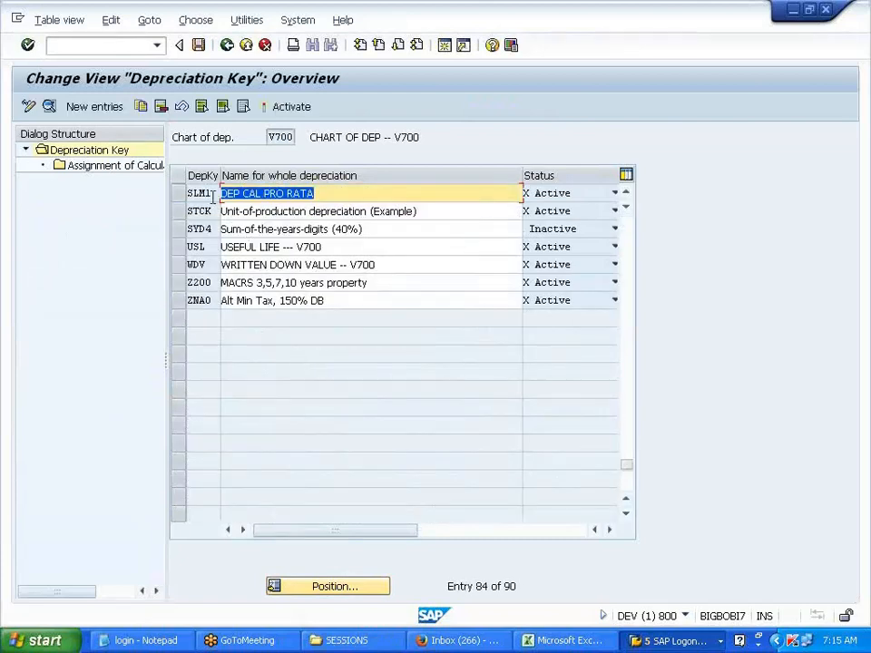
{"action": "double_click", "coordinate": [197, 191]}
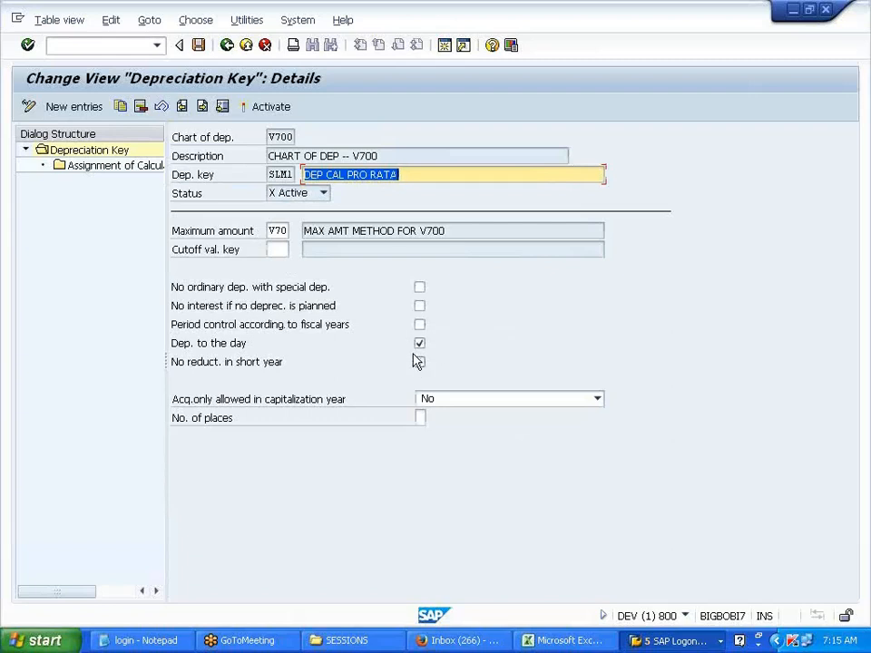
Review asset 10's planned ordinary depreciation by period, then return to the Change Asset initial screen.
{"action": "key", "text": "alt+Tab"}
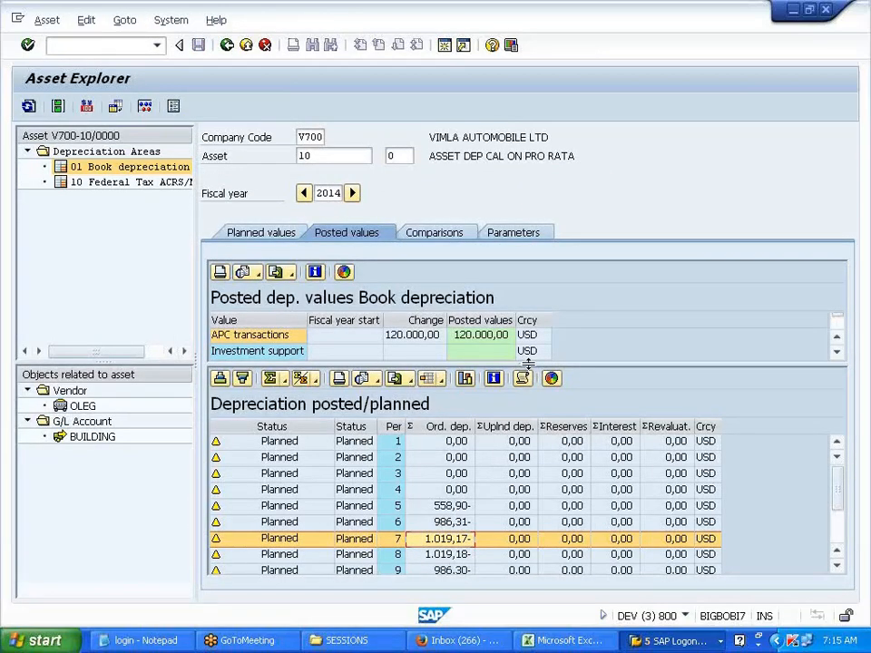
{"action": "left_click_drag", "start_coordinate": [527, 363], "coordinate": [529, 418]}
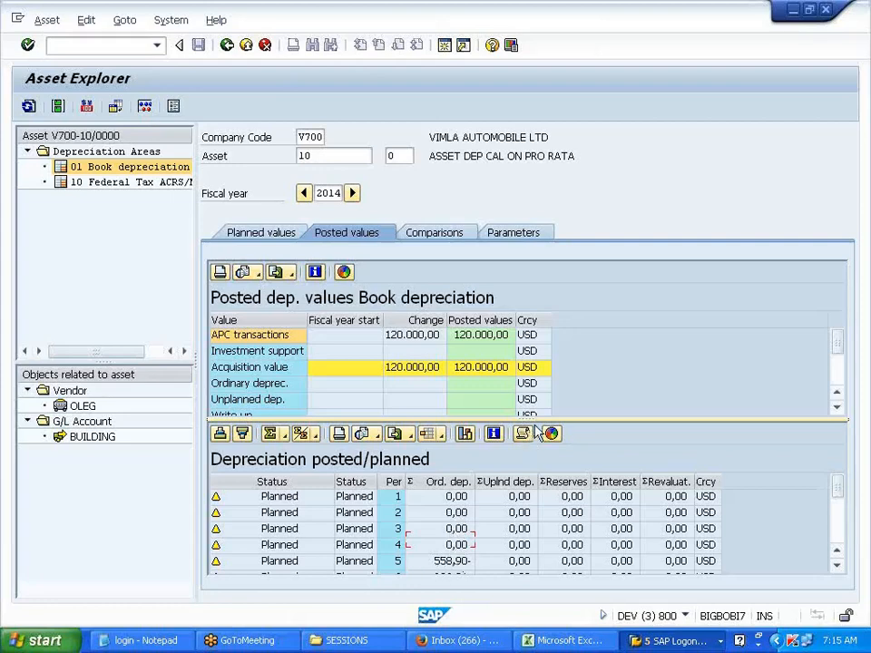
{"action": "left_click_drag", "start_coordinate": [533, 419], "coordinate": [537, 355]}
{"action": "left_click", "coordinate": [449, 529]}
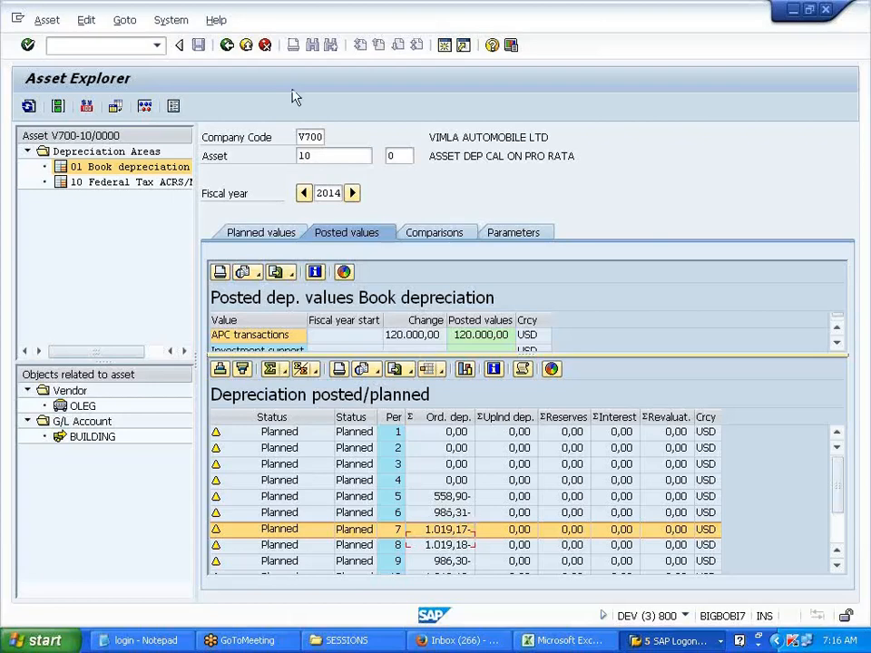
{"action": "left_click", "coordinate": [228, 46]}
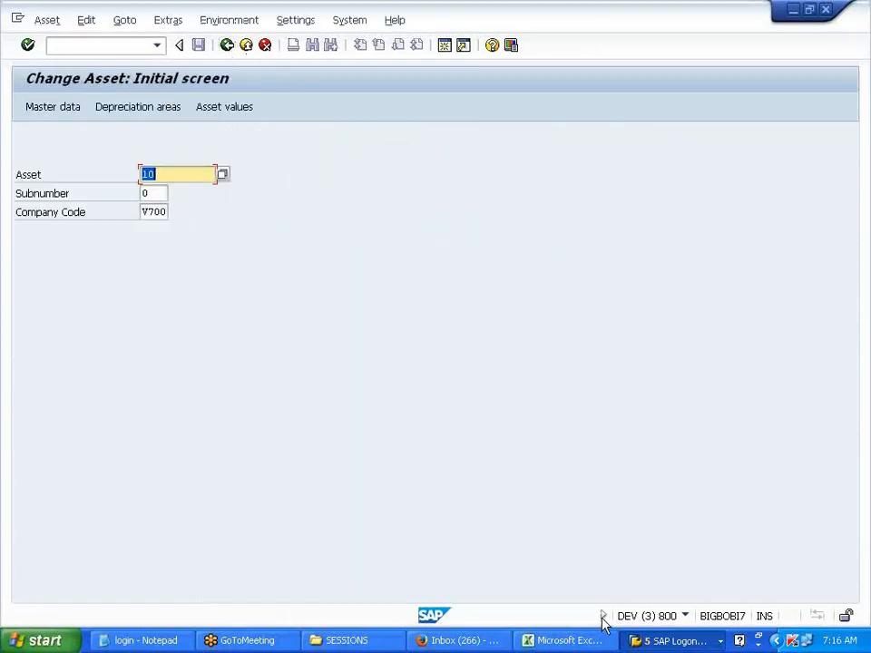
{"action": "left_click", "coordinate": [128, 45]}
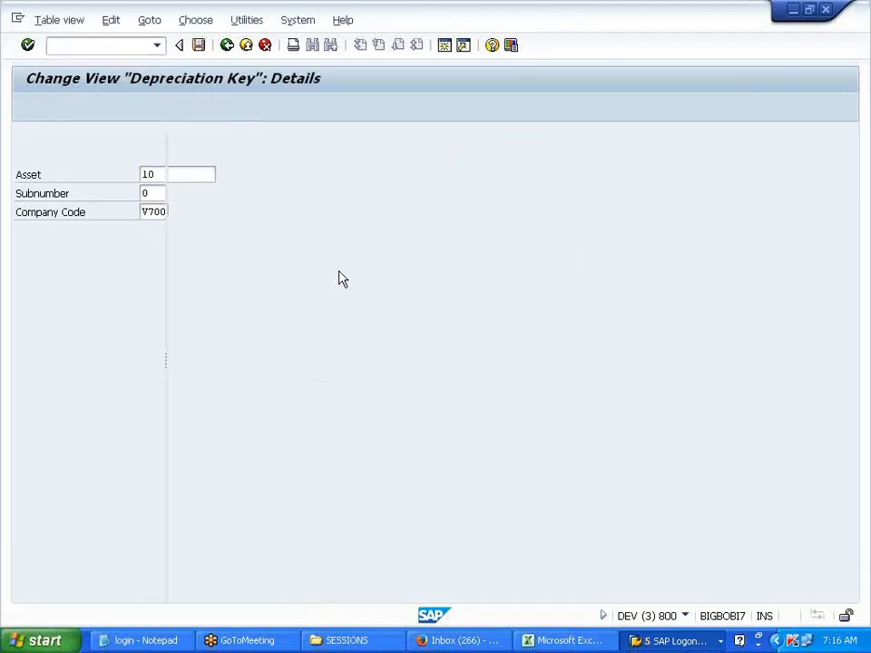
Turn off depreciation to the day for key SLM1 and save the change.
{"action": "left_click", "coordinate": [419, 343]}
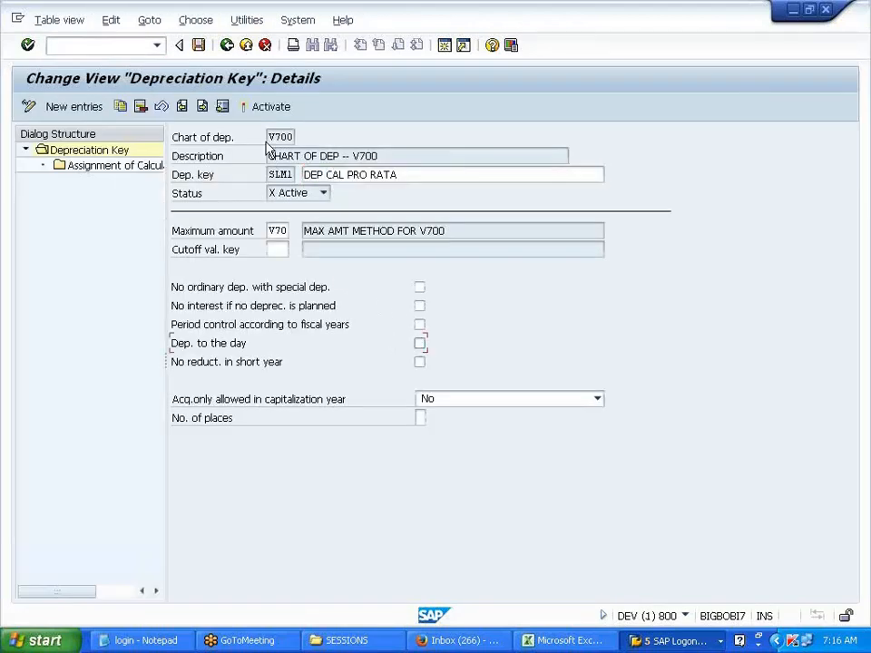
{"action": "left_click", "coordinate": [197, 45]}
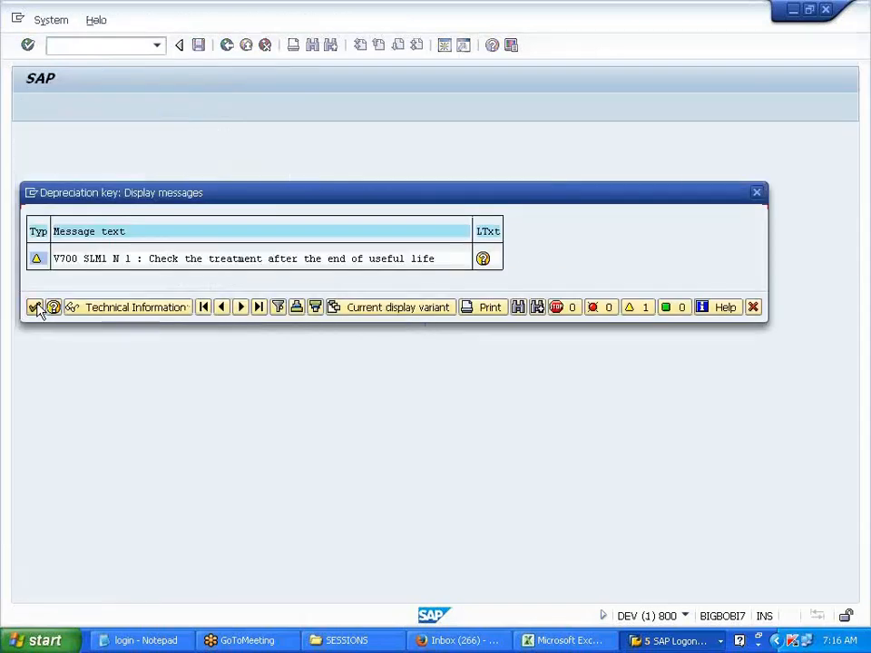
{"action": "left_click", "coordinate": [34, 307]}
{"action": "left_click", "coordinate": [250, 288]}
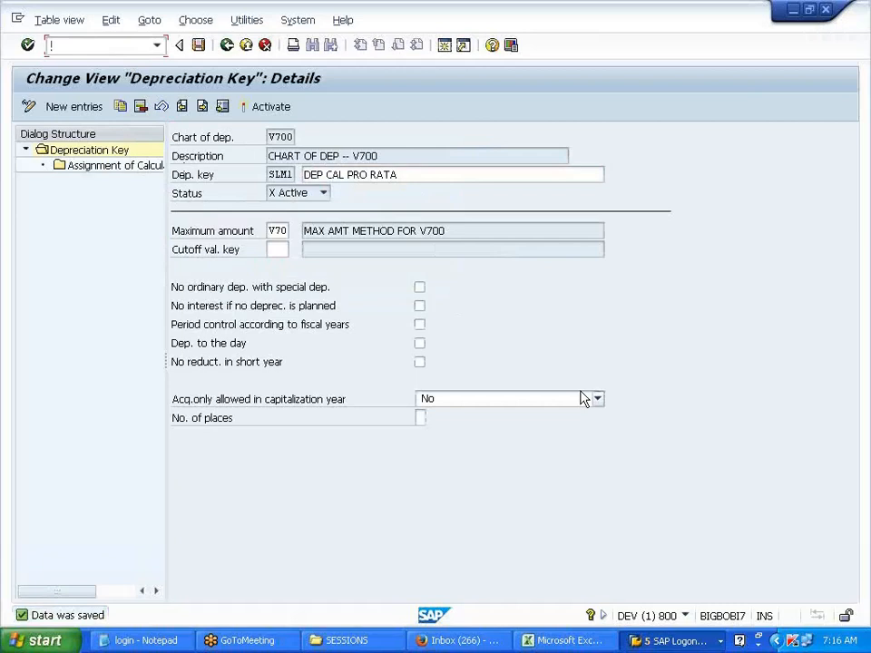
Start a new asset in class VBS for company code V700 with the description ASSET DEP CAL ON PRO RATA.
{"action": "key", "text": "alt+Tab"}
{"action": "type", "text": "/N"}
{"action": "key", "text": "Return"}
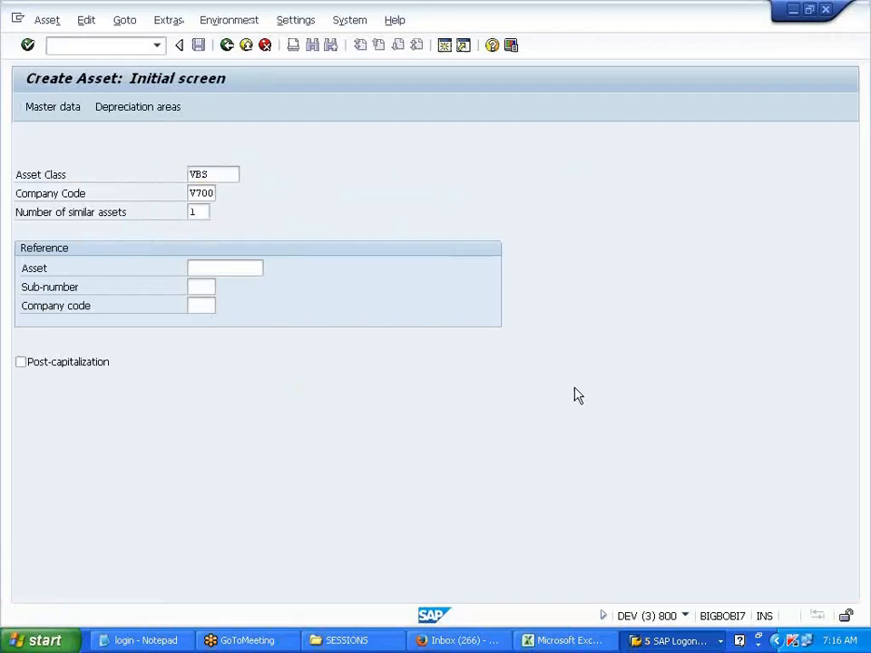
{"action": "key", "text": "Return"}
{"action": "left_click", "coordinate": [306, 266]}
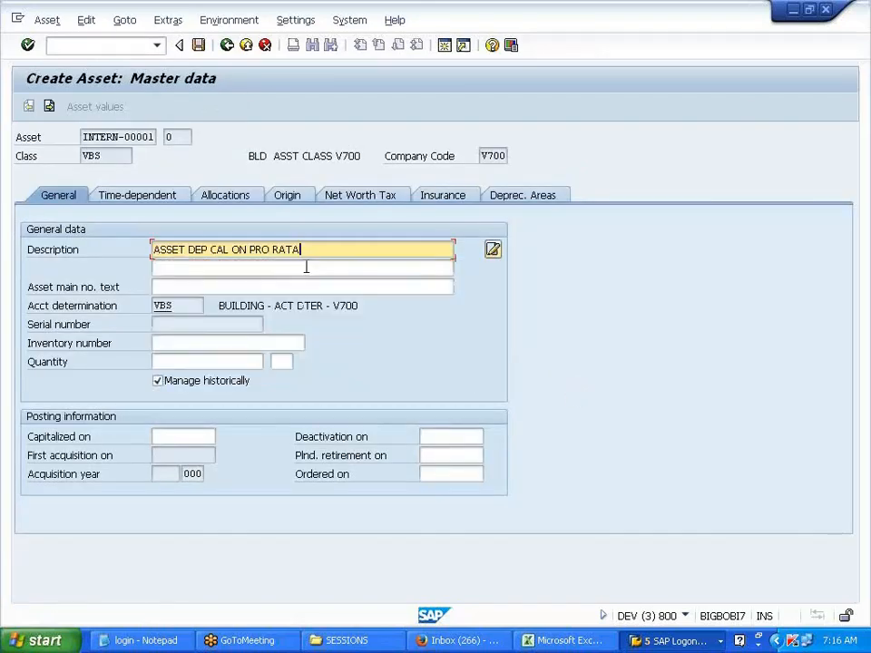
{"action": "left_click", "coordinate": [187, 437]}
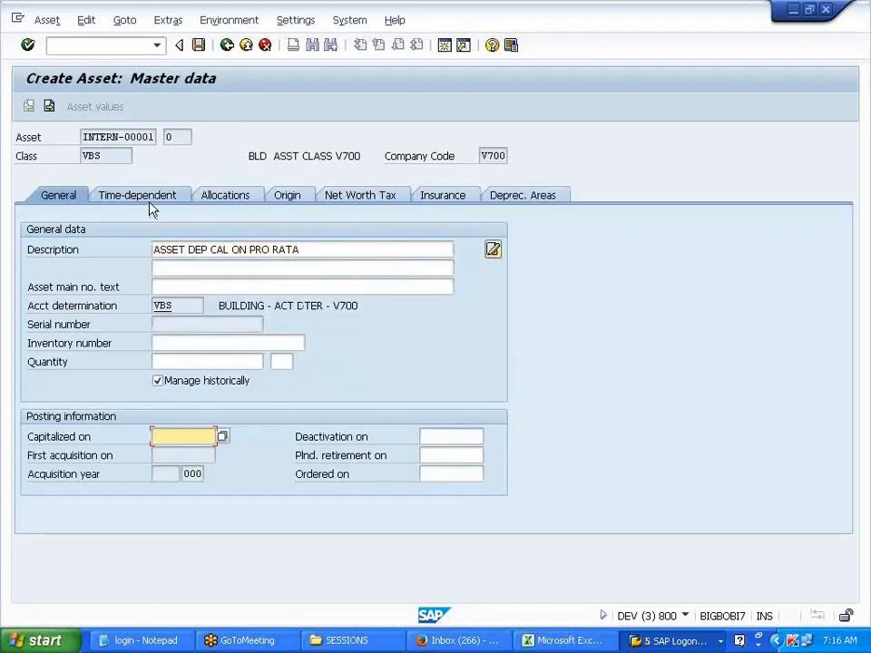
Fill in the new asset's time-dependent assignment with business area V701, complete its depreciation area data and save the asset.
{"action": "left_click", "coordinate": [150, 201]}
{"action": "left_click", "coordinate": [174, 265]}
{"action": "left_click", "coordinate": [526, 198]}
{"action": "left_click", "coordinate": [194, 267]}
{"action": "type", "text": "1"}
{"action": "key", "text": "Return"}
{"action": "left_click", "coordinate": [202, 50]}
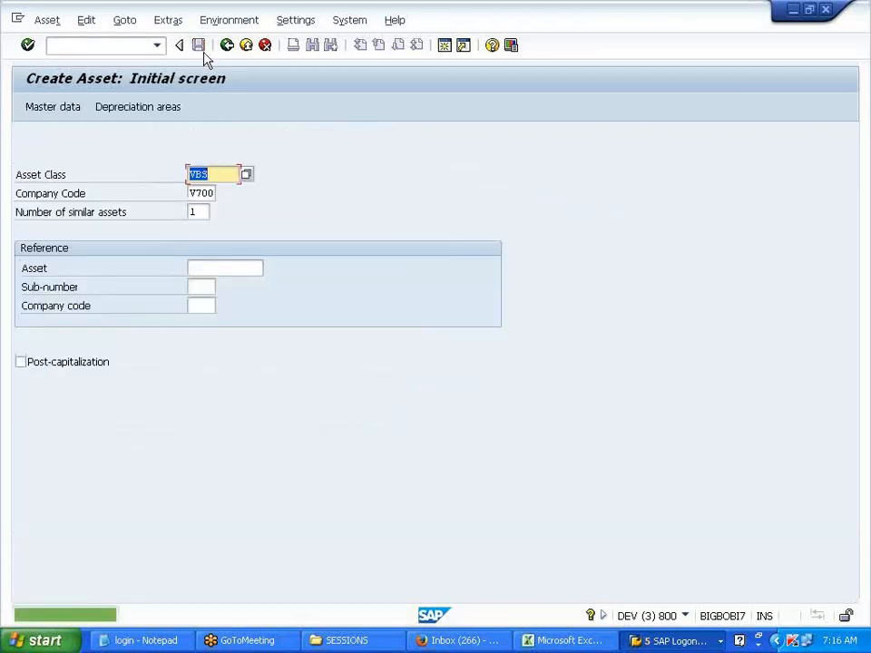
Start an asset acquisition from purchase with vendor, with document and posting dates set to 01012014.
{"action": "left_click", "coordinate": [105, 43]}
{"action": "type", "text": "/NF"}
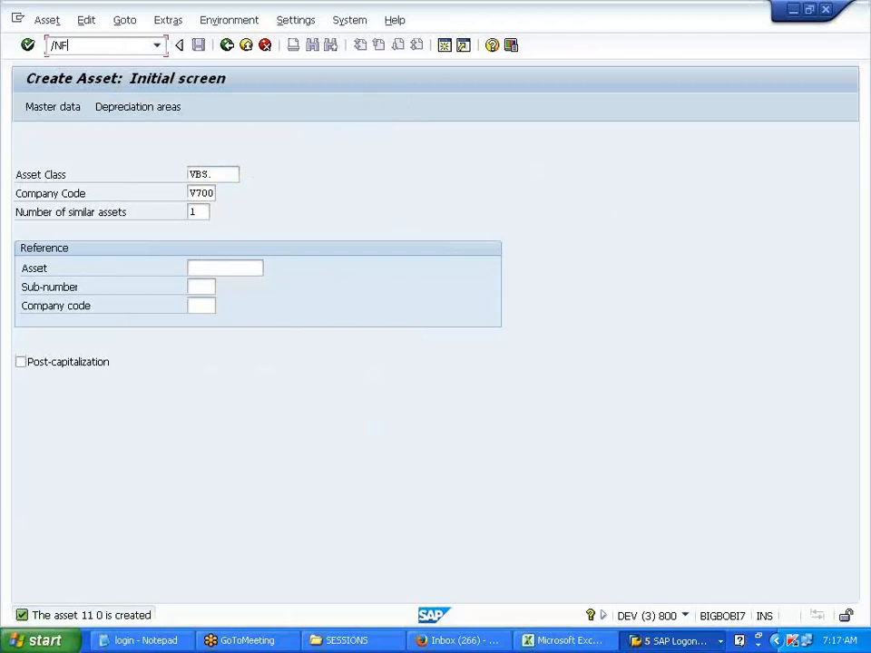
{"action": "key", "text": "Return"}
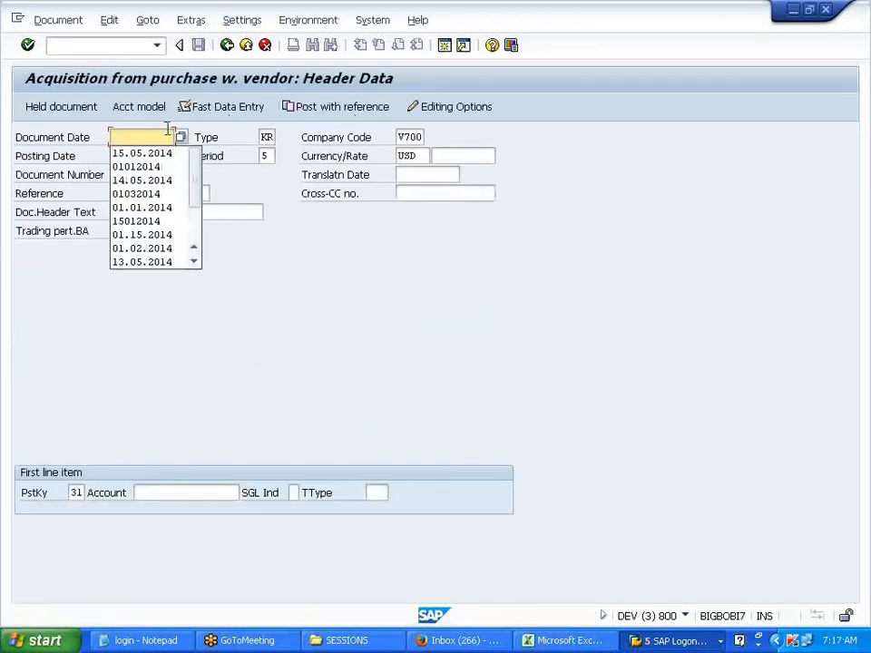
{"action": "left_click", "coordinate": [140, 167]}
{"action": "left_click", "coordinate": [144, 161]}
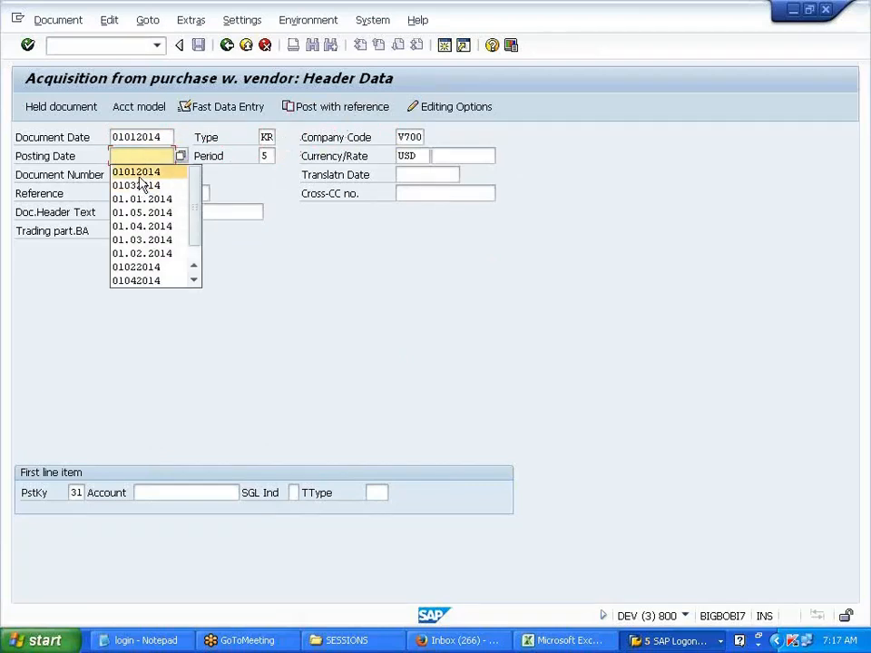
{"action": "left_click", "coordinate": [139, 171]}
{"action": "left_click", "coordinate": [185, 496]}
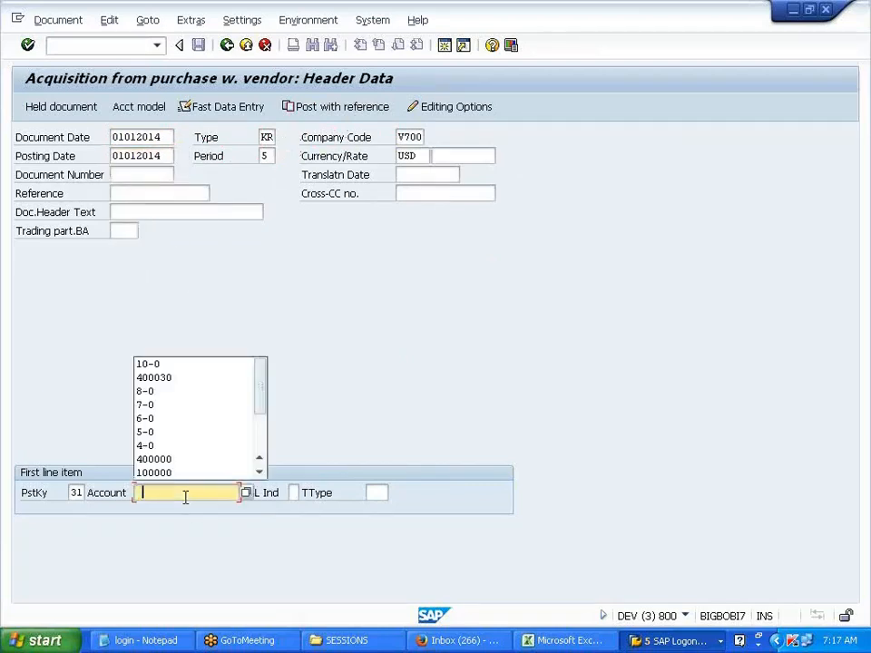
{"action": "left_click", "coordinate": [145, 364]}
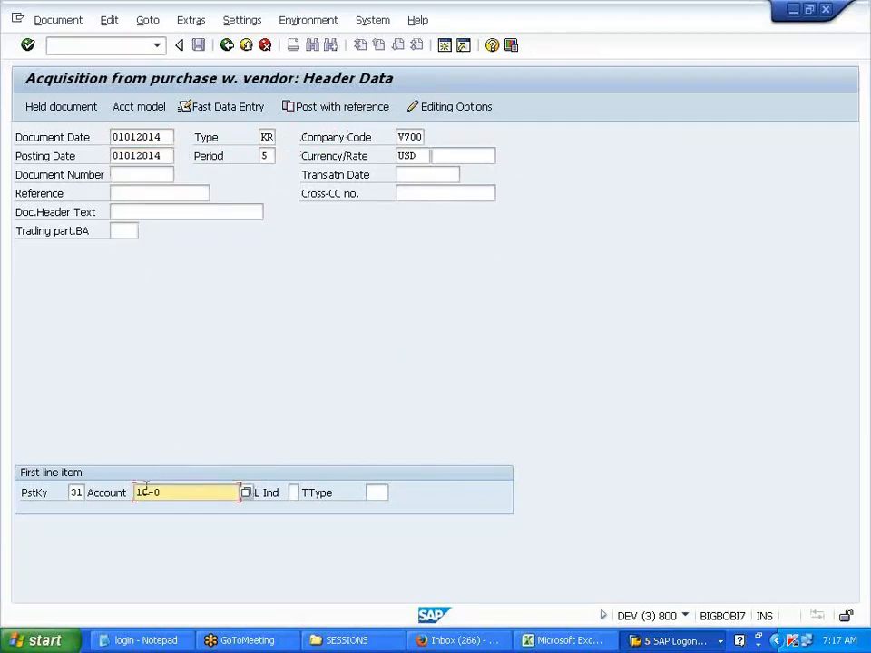
{"action": "key", "text": "BackSpace"}
{"action": "type", "text": "1"}
{"action": "key", "text": "Return"}
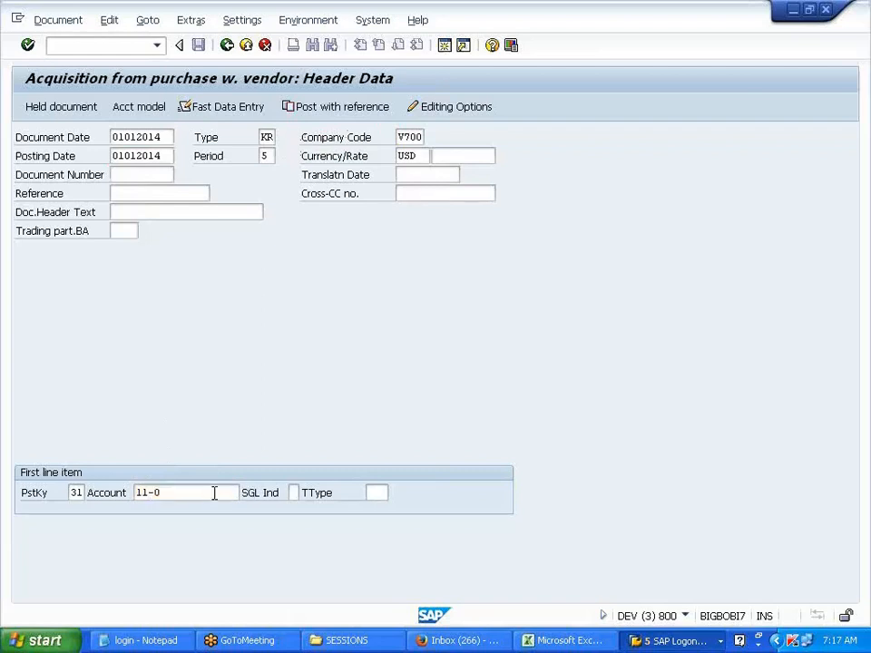
{"action": "key", "text": "Return"}
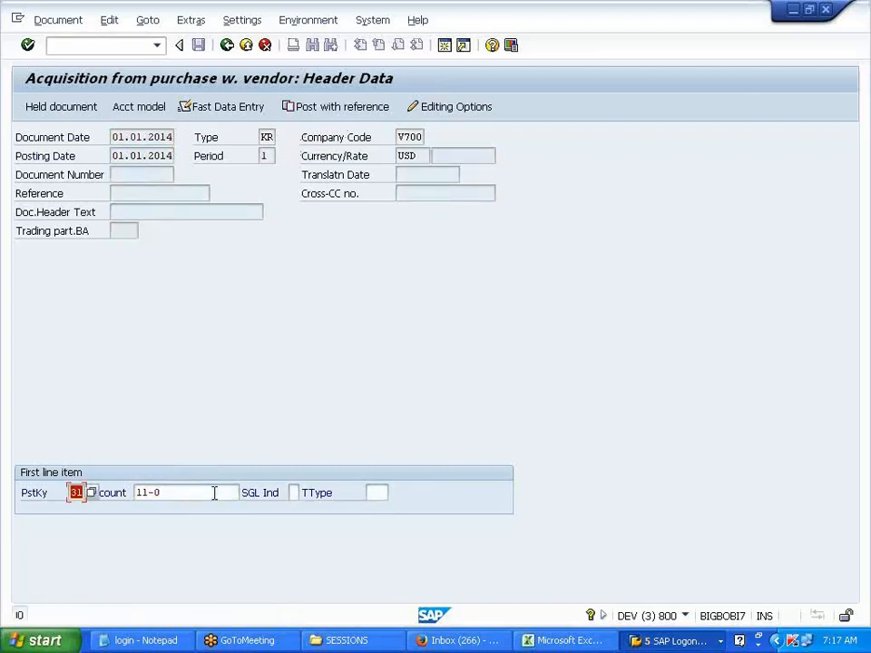
{"action": "key", "text": "BackSpace"}
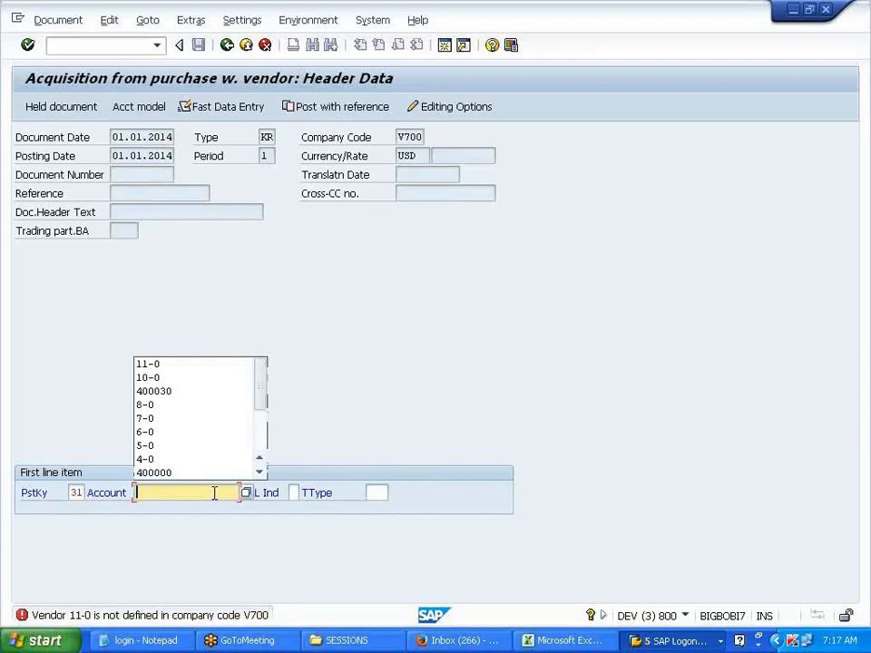
Enter the vendor's account number for the posting key 31 line and set the invoice amount to 120000 USD.
{"action": "left_click", "coordinate": [167, 392]}
{"action": "key", "text": "Return"}
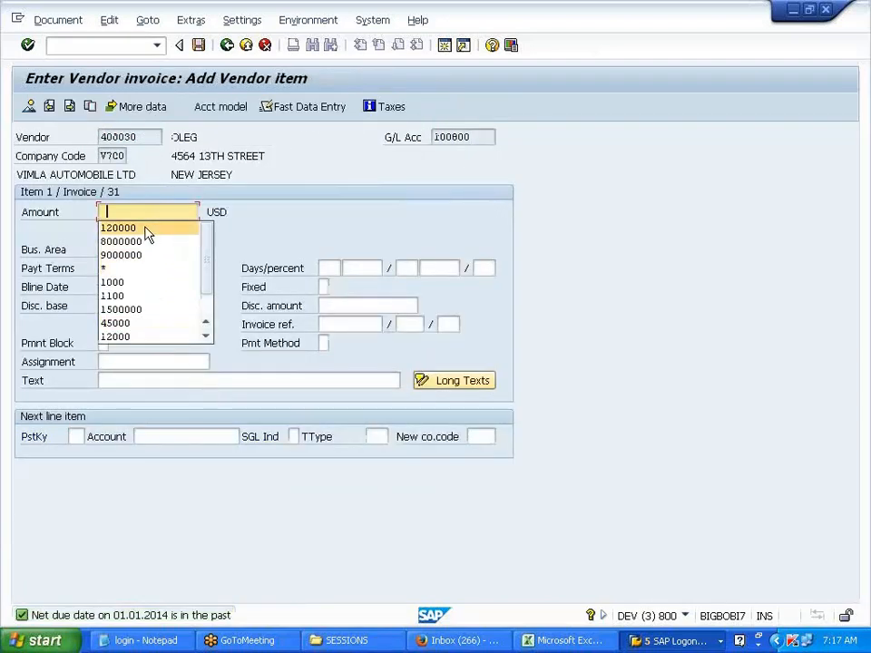
{"action": "left_click", "coordinate": [148, 229]}
Add an asset line with posting key 70, account 11-0, transaction type 100 and amount 120000, and post the document.
{"action": "left_click", "coordinate": [79, 436]}
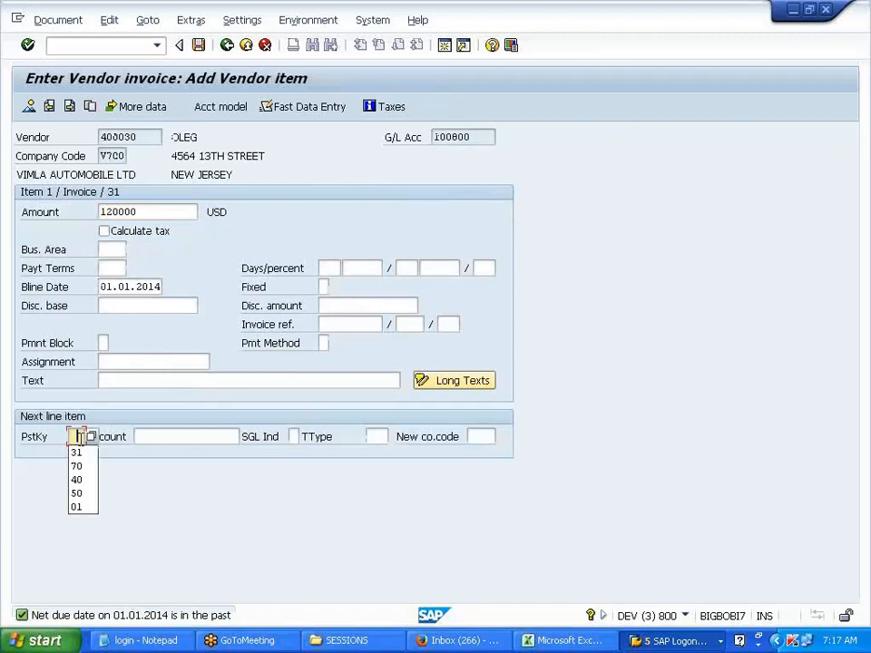
{"action": "left_click", "coordinate": [77, 466]}
{"action": "left_click", "coordinate": [146, 439]}
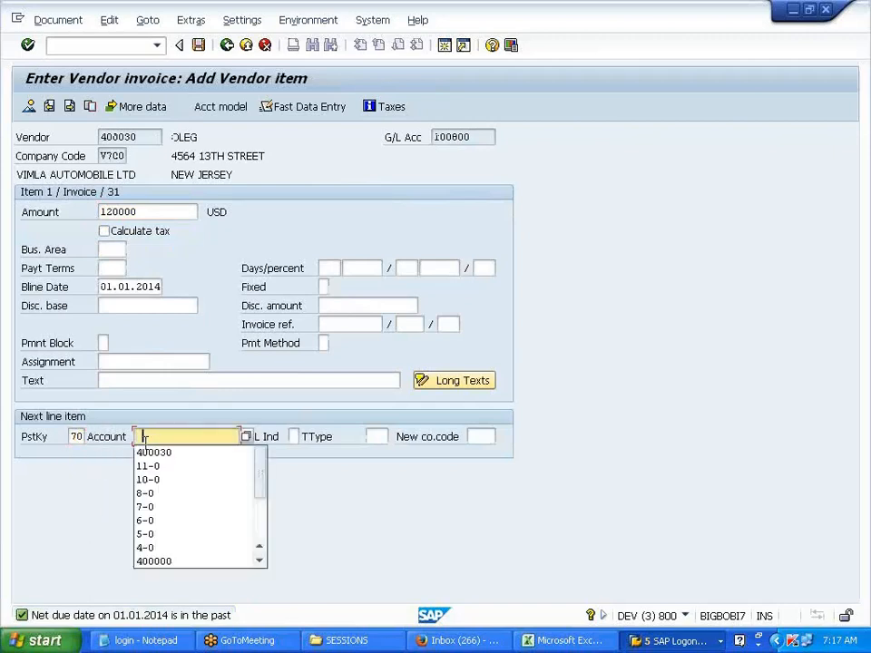
{"action": "left_click", "coordinate": [148, 467]}
{"action": "left_click", "coordinate": [376, 435]}
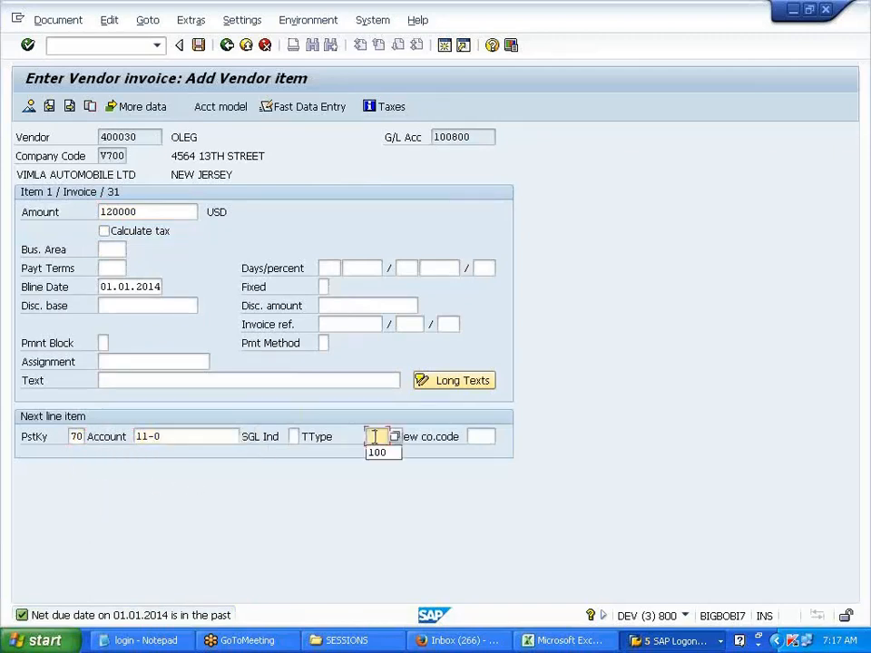
{"action": "left_click", "coordinate": [392, 452]}
{"action": "key", "text": "Return"}
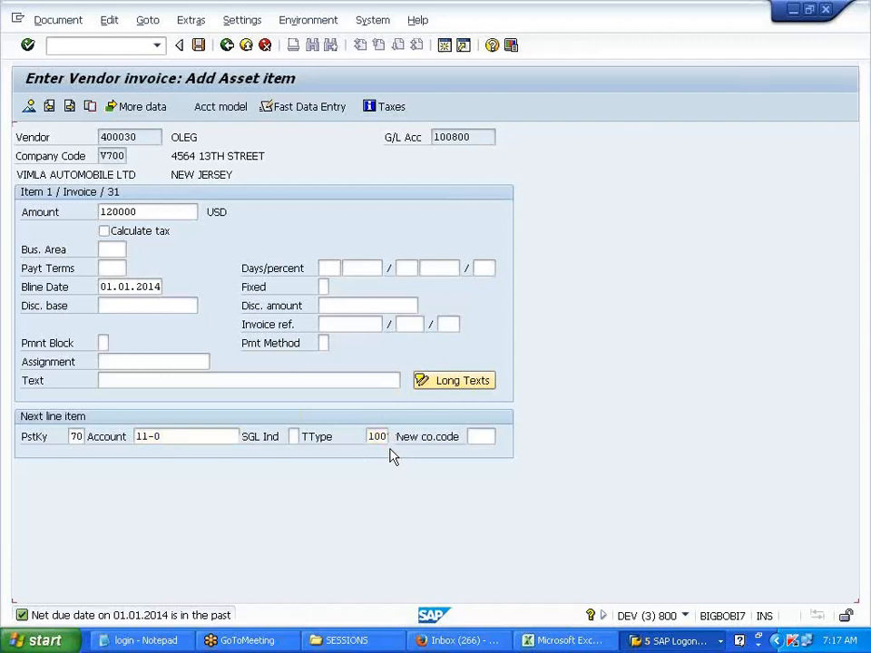
{"action": "left_click", "coordinate": [168, 247]}
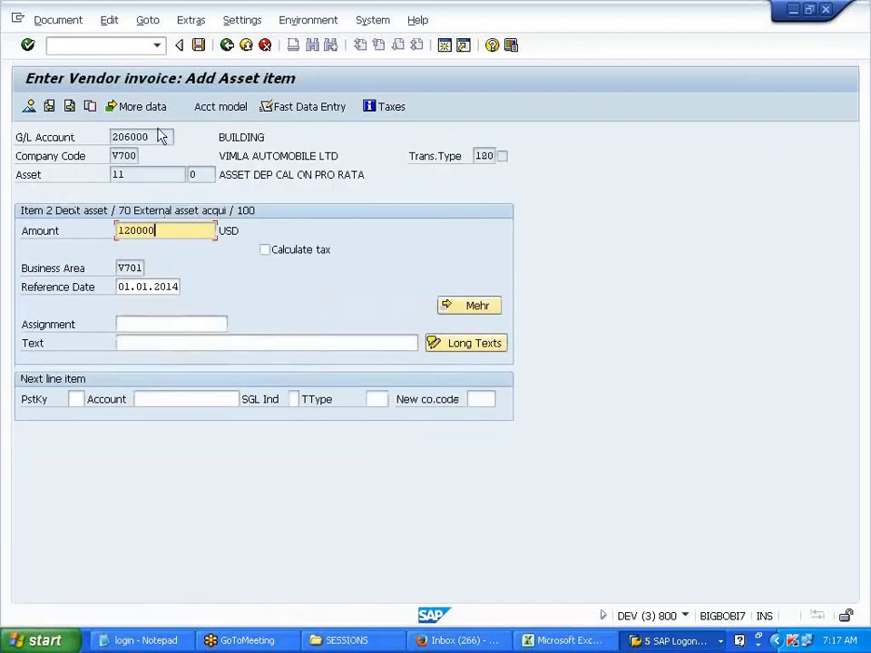
{"action": "left_click", "coordinate": [198, 44]}
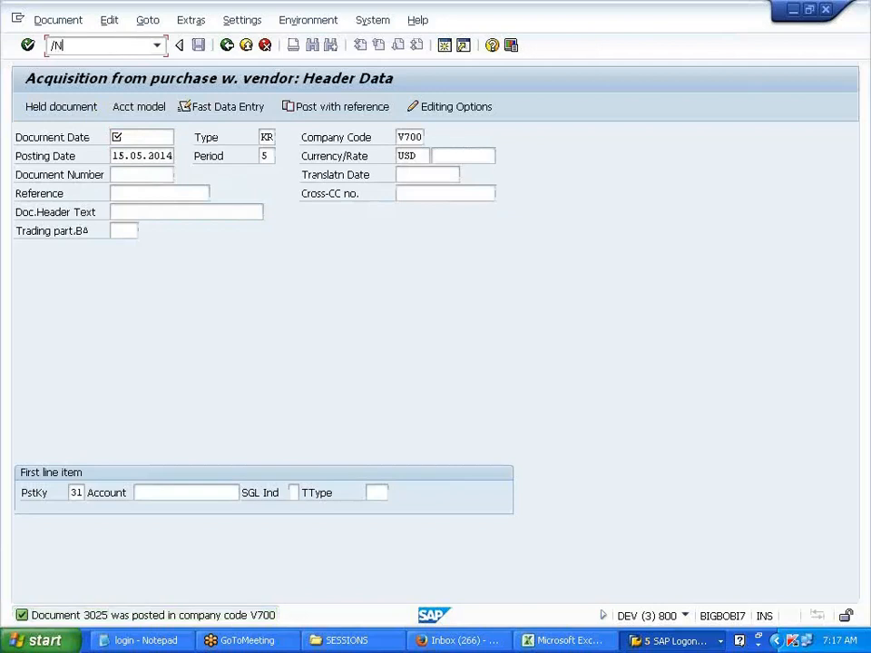
Display asset 11's planned book depreciation values for 2014 with the full list of values in view.
{"action": "key", "text": "Return"}
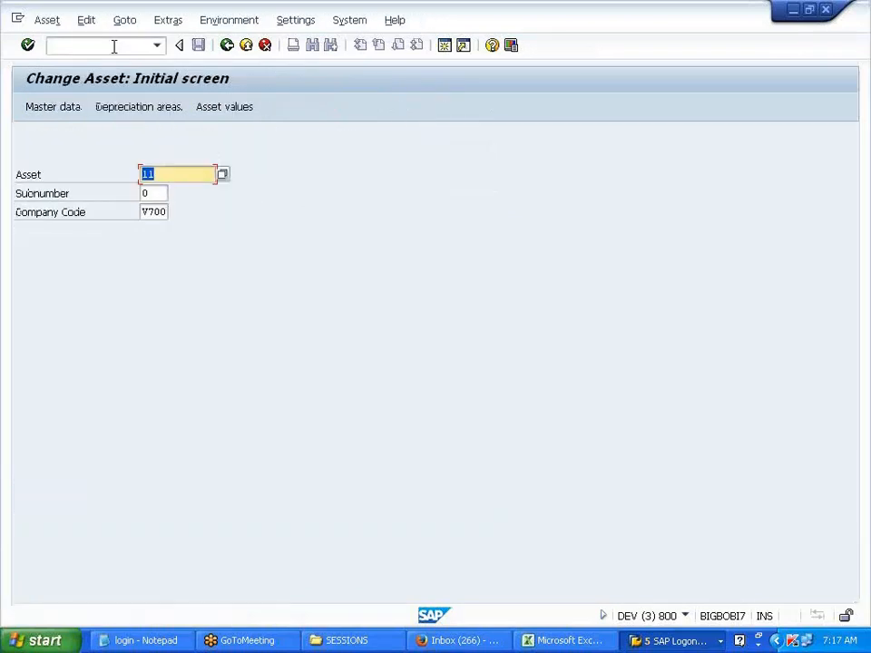
{"action": "left_click", "coordinate": [251, 112]}
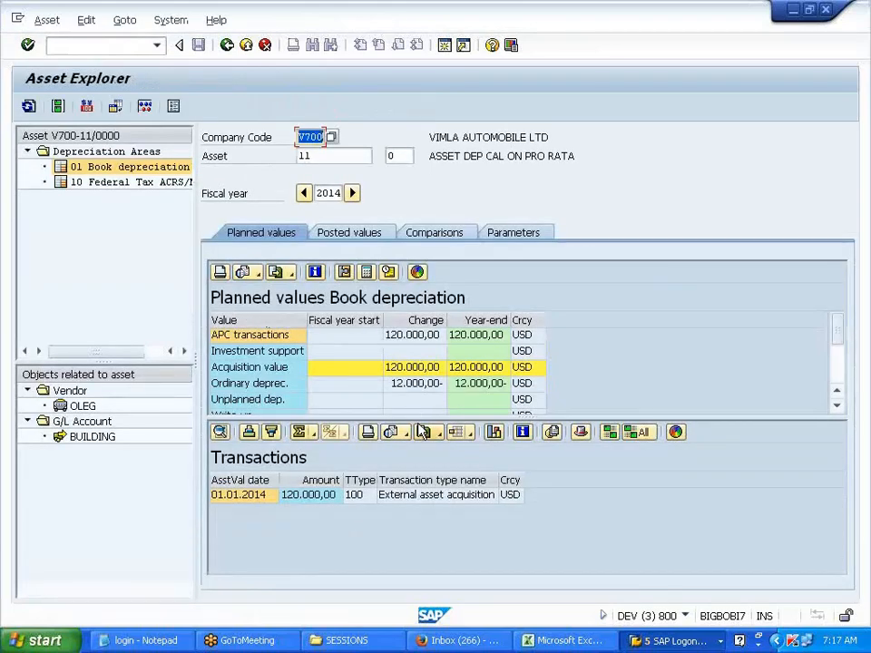
{"action": "left_click_drag", "start_coordinate": [421, 417], "coordinate": [430, 505]}
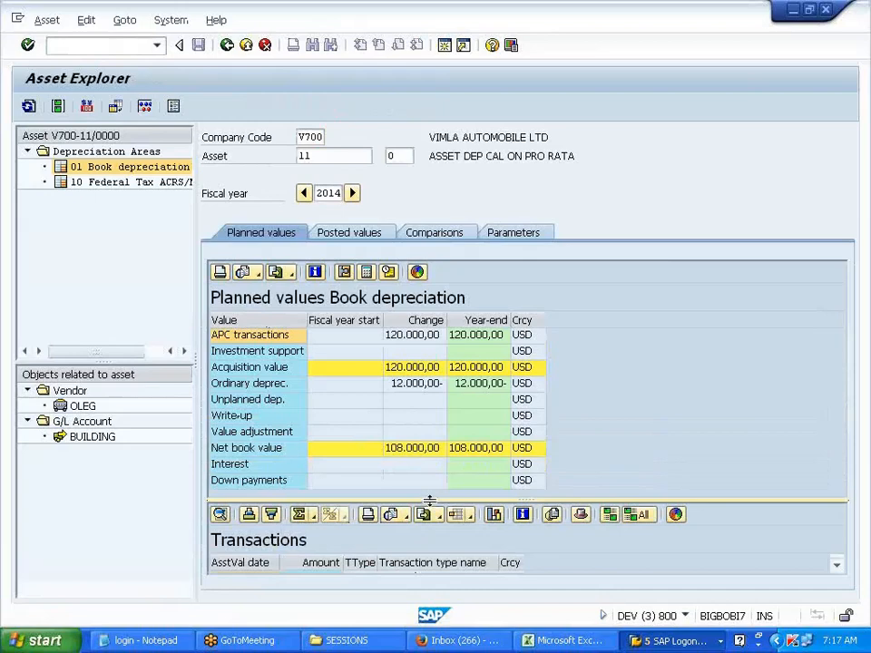
Display asset 11's posted values for book depreciation in 2014, with the period-by-period depreciation list in view.
{"action": "left_click", "coordinate": [371, 234]}
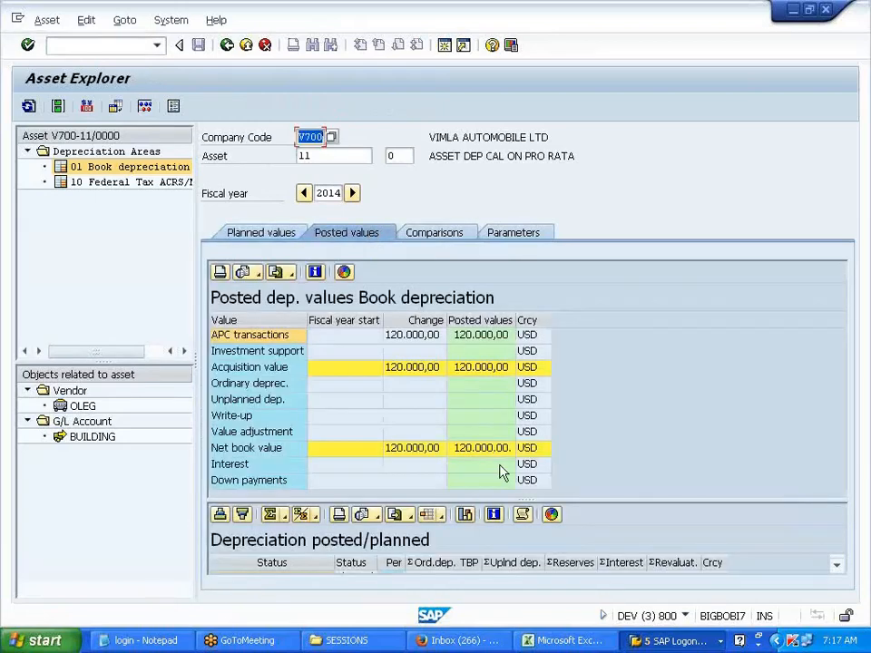
{"action": "left_click_drag", "start_coordinate": [490, 500], "coordinate": [524, 394]}
{"action": "left_click", "coordinate": [497, 405]}
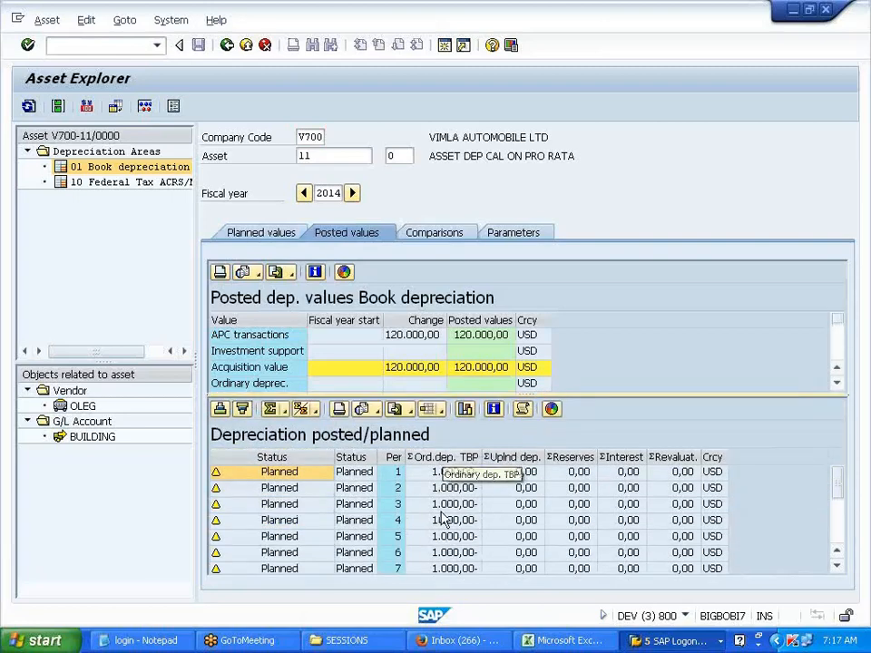
{"action": "double_click", "coordinate": [313, 156]}
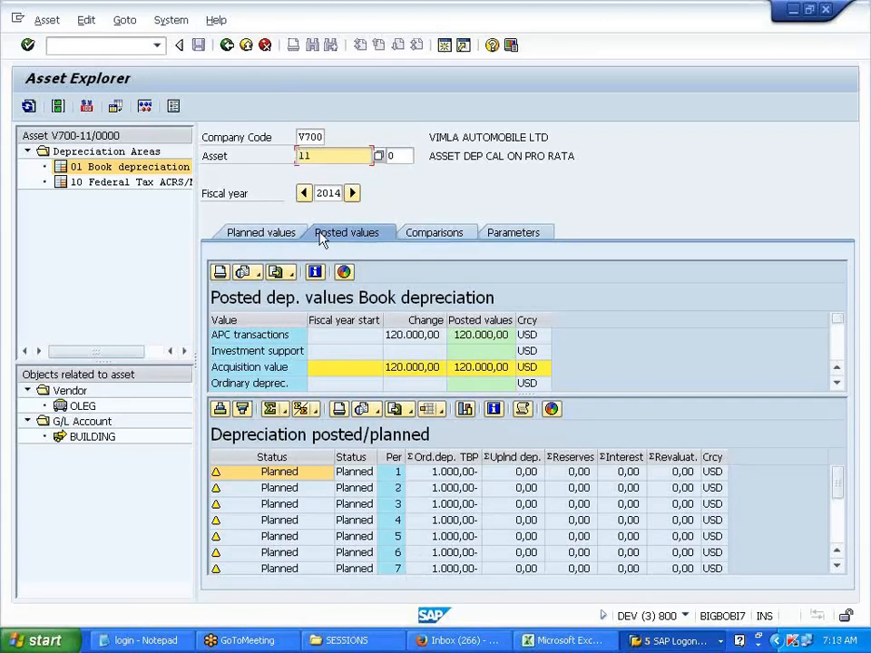
{"action": "left_click", "coordinate": [97, 45]}
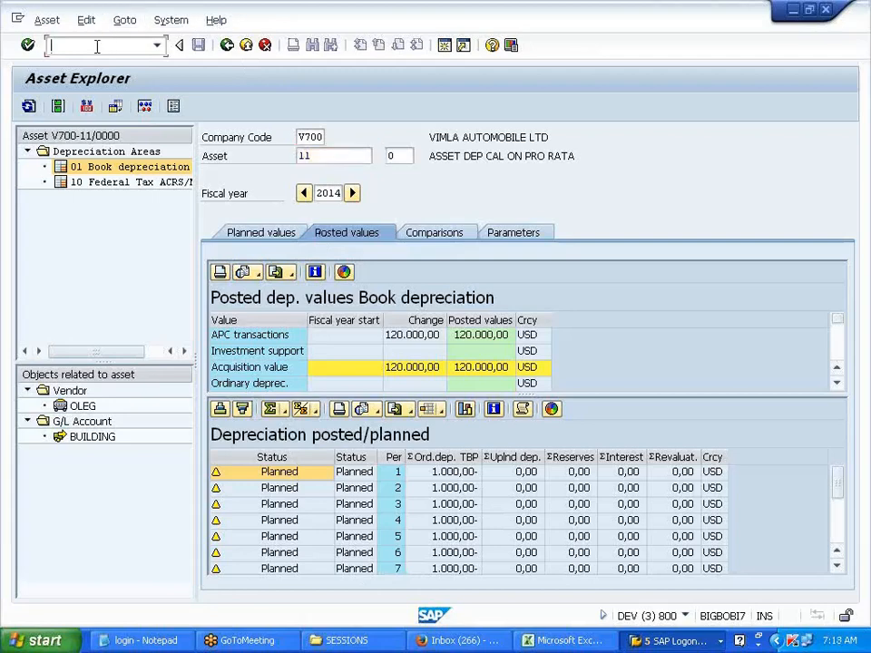
Leave the asset display and start asset retirement from sale with customer, transaction F-92, under Fixed Assets postings.
{"action": "left_click", "coordinate": [228, 47]}
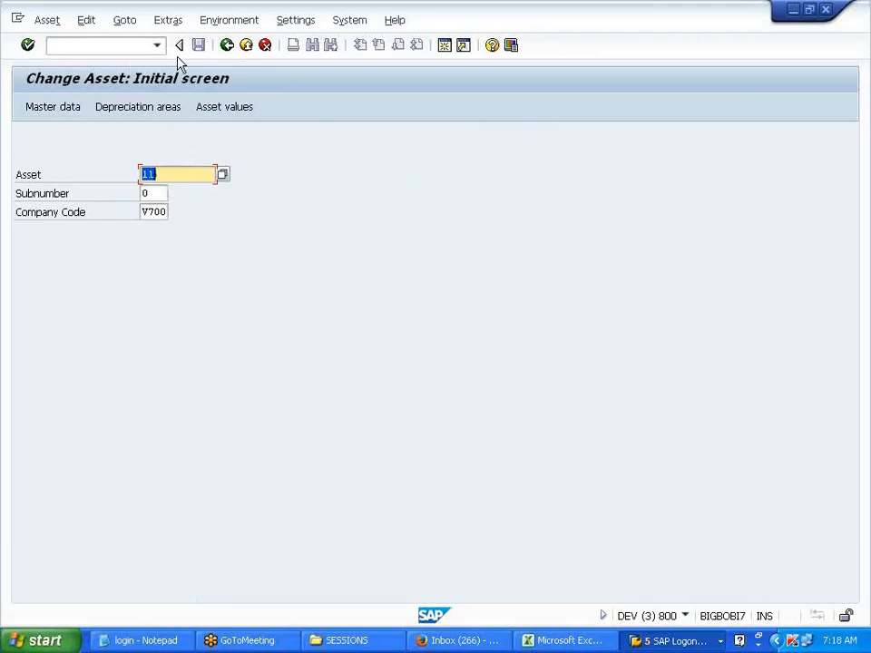
{"action": "left_click", "coordinate": [226, 51]}
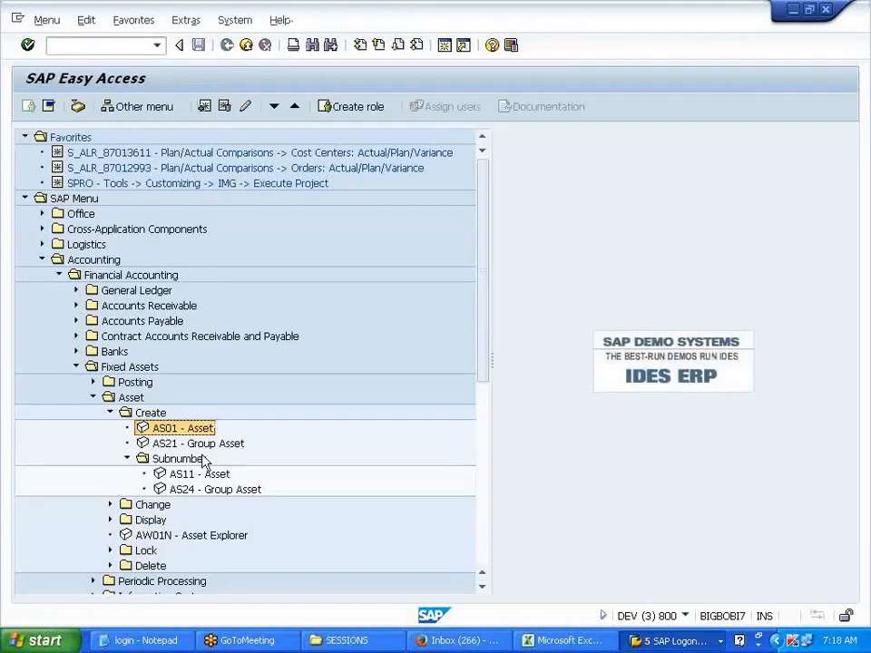
{"action": "left_click", "coordinate": [128, 459]}
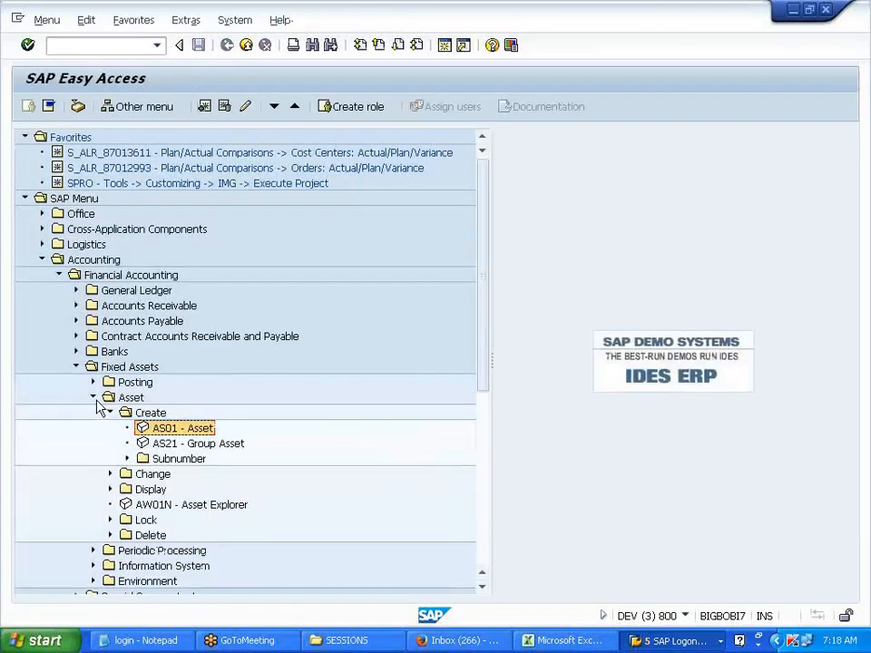
{"action": "left_click", "coordinate": [94, 397]}
{"action": "left_click", "coordinate": [92, 383]}
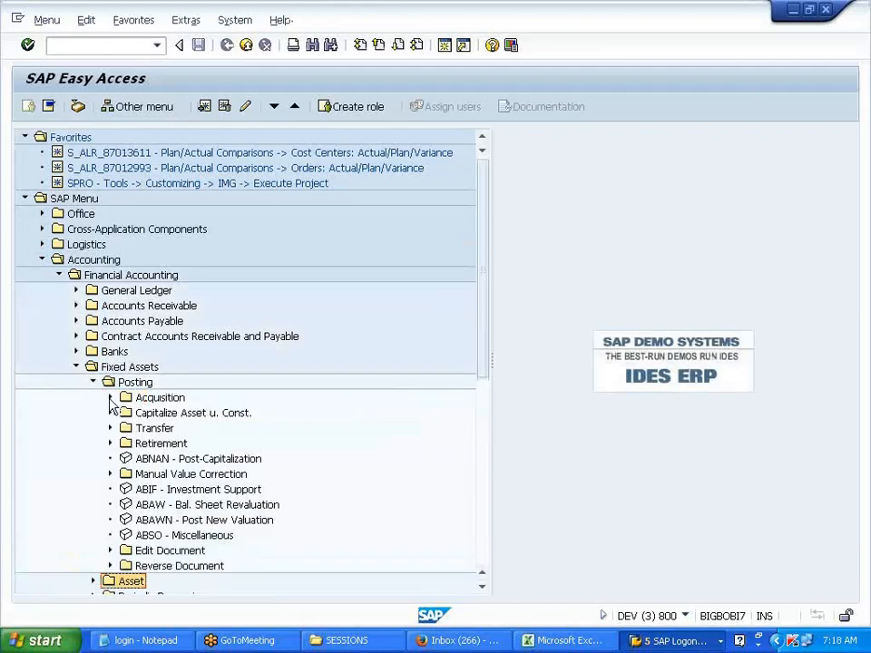
{"action": "left_click", "coordinate": [110, 443]}
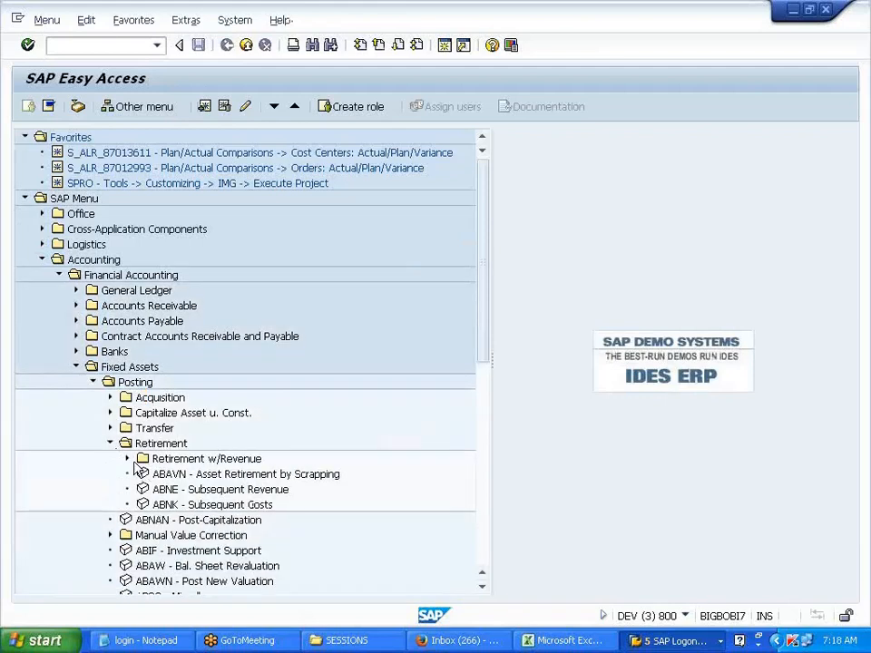
{"action": "left_click", "coordinate": [127, 458]}
{"action": "left_click", "coordinate": [187, 473]}
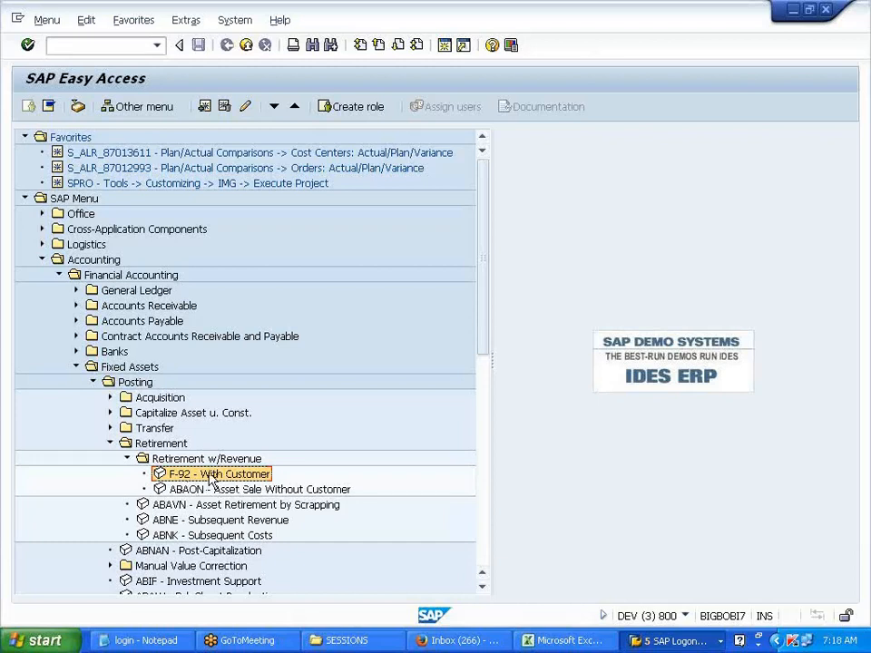
{"action": "double_click", "coordinate": [218, 476]}
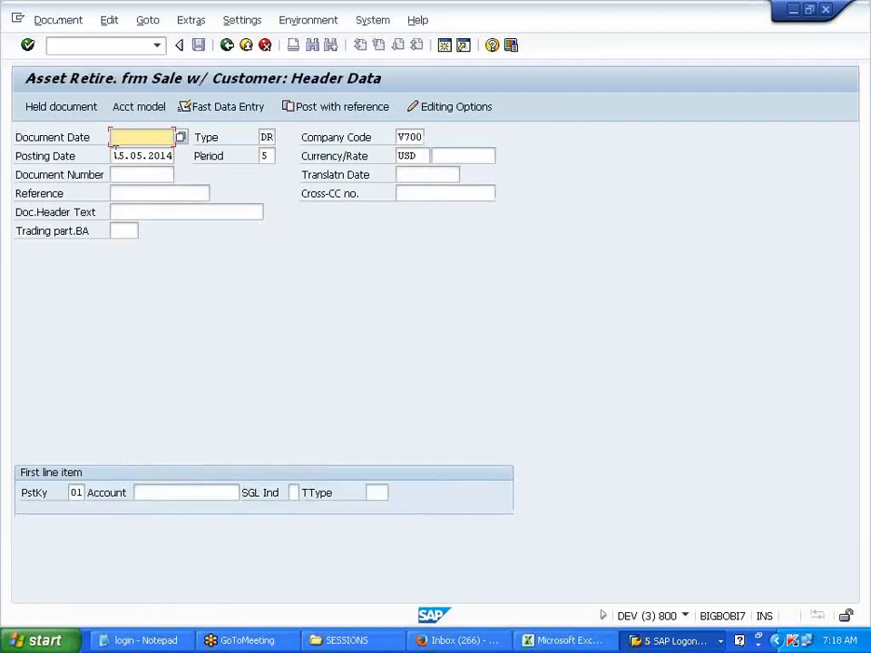
Set the retirement document's date to 15.05.2014 by copying its posting date.
{"action": "key", "text": "Tab"}
{"action": "key", "text": "ctrl+c"}
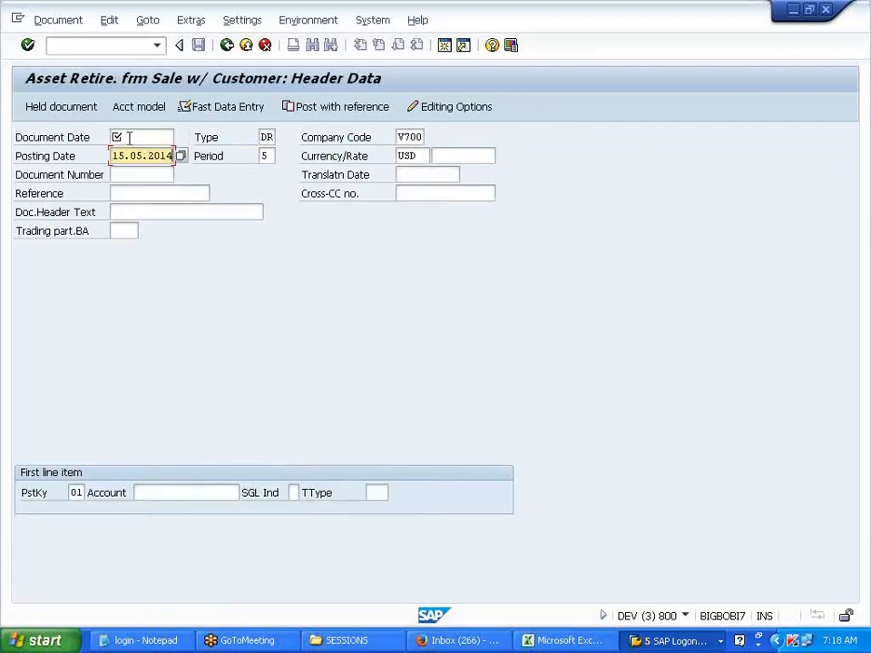
{"action": "left_click", "coordinate": [113, 137]}
{"action": "key", "text": "ctrl+v"}
{"action": "left_click", "coordinate": [157, 490]}
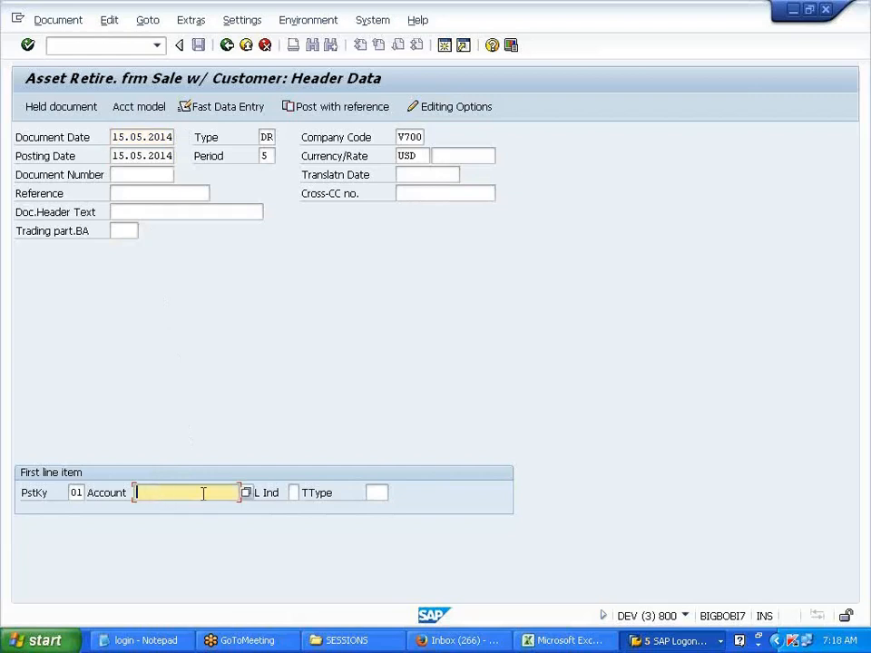
{"action": "key", "text": "Down"}
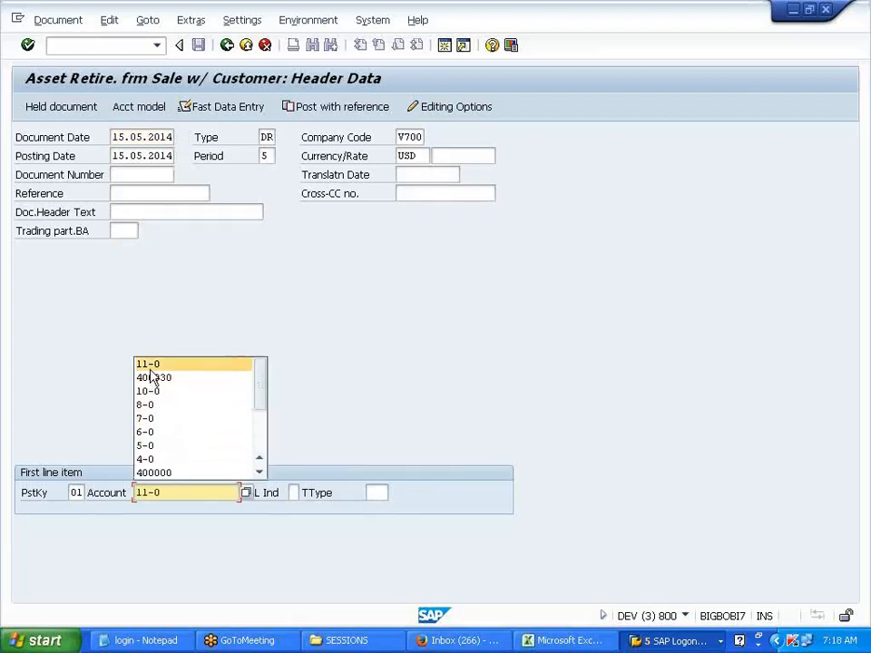
{"action": "key", "text": "Return"}
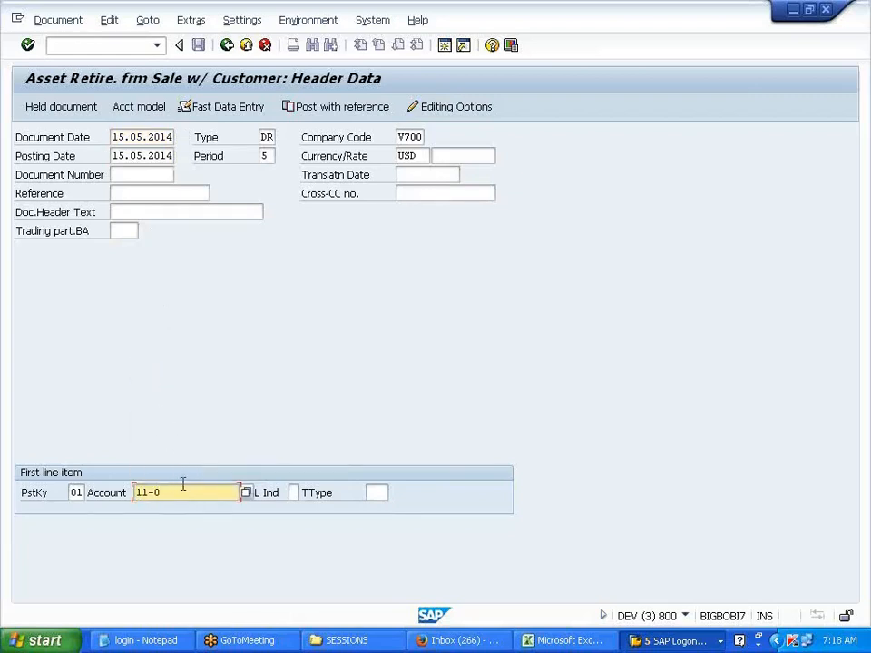
{"action": "key", "text": "BackSpace"}
{"action": "key", "text": "BackSpace"}
{"action": "key", "text": "BackSpace"}
{"action": "key", "text": "BackSpace"}
Look up the customer's account number for the posting key 01 line and set the invoice amount to 120000 USD.
{"action": "left_click", "coordinate": [245, 493]}
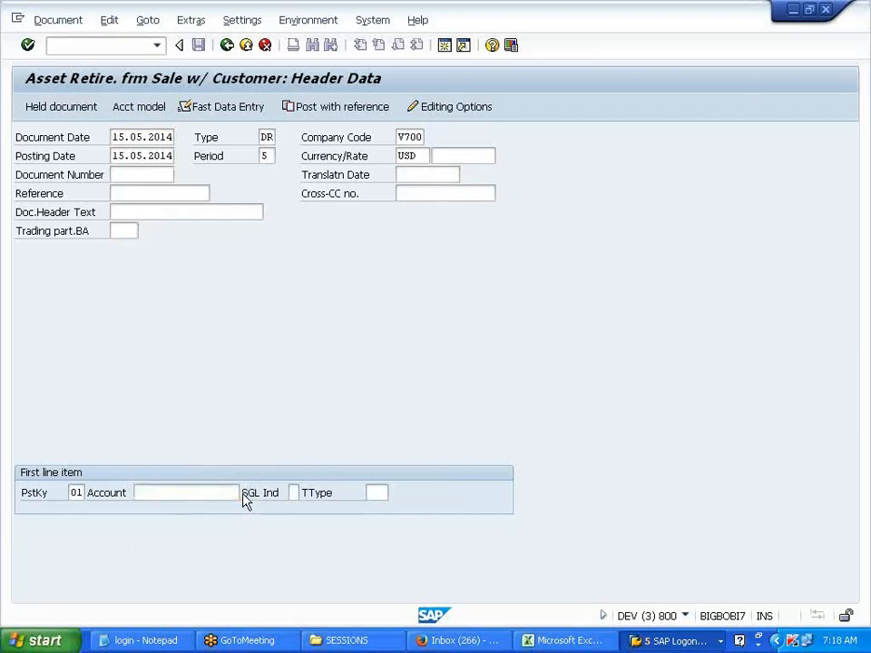
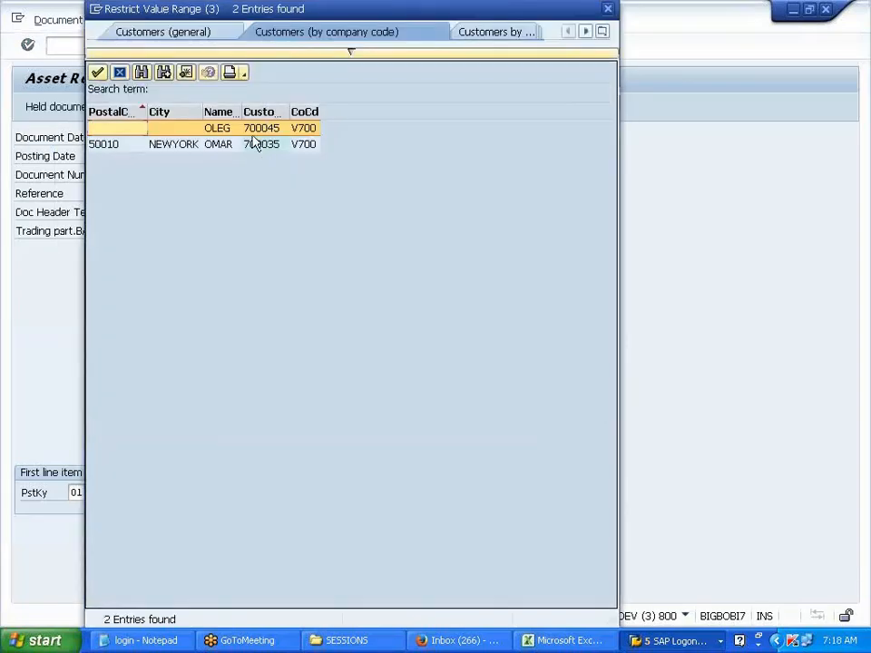
{"action": "double_click", "coordinate": [248, 130]}
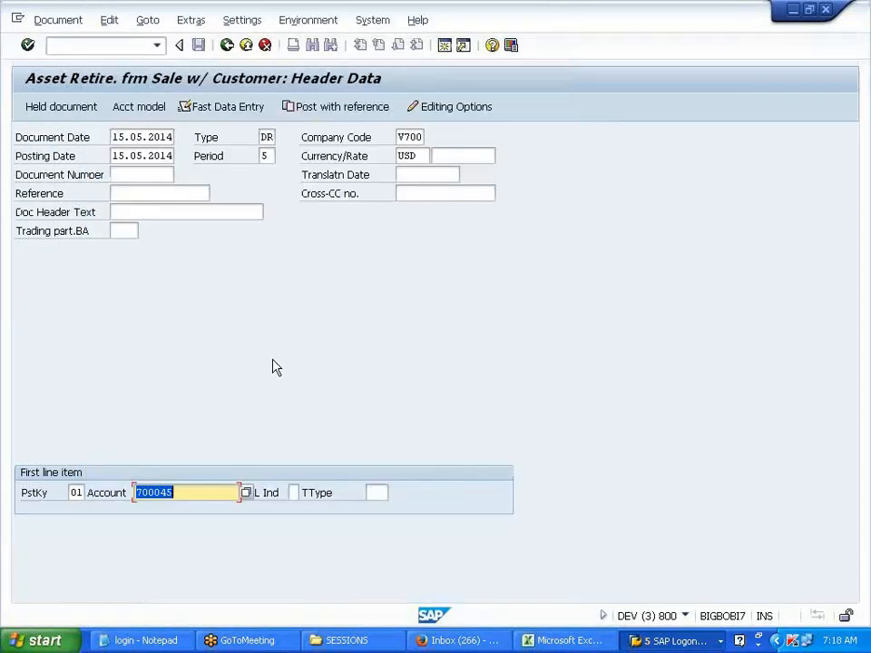
{"action": "key", "text": "Return"}
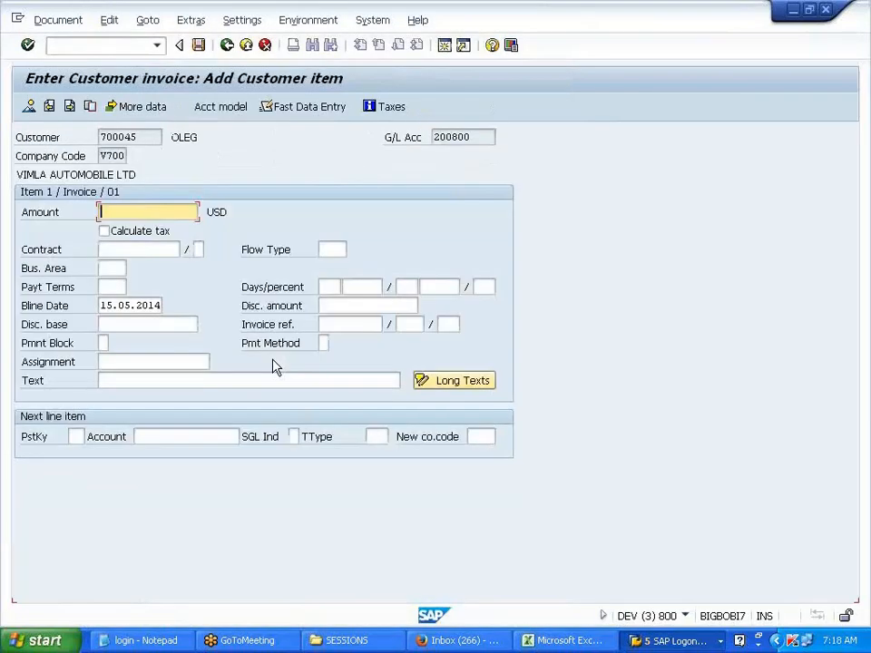
{"action": "key", "text": "BackSpace"}
{"action": "left_click", "coordinate": [127, 230]}
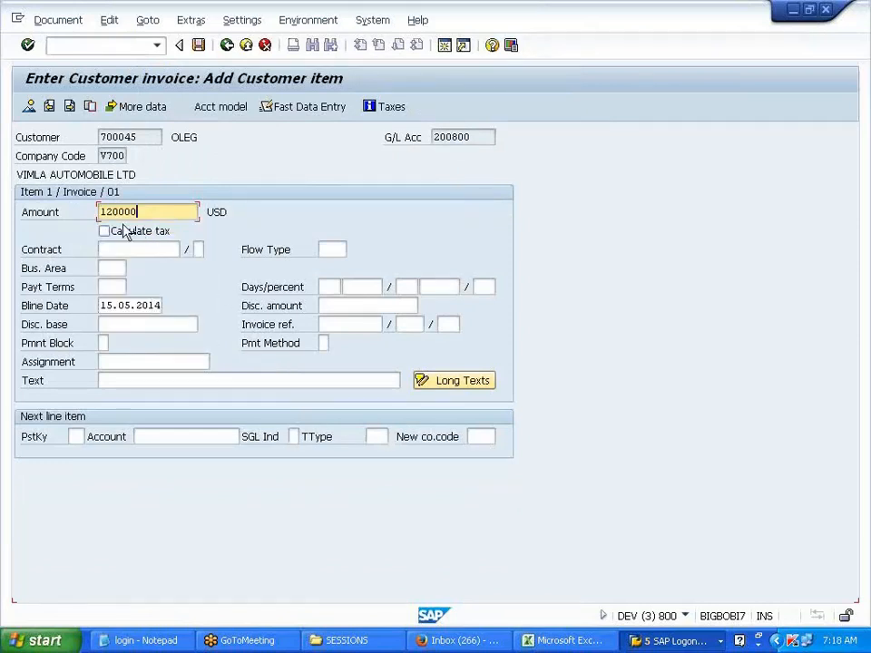
Set the next line item to posting key 75 and account 11-0.
{"action": "left_click", "coordinate": [77, 436]}
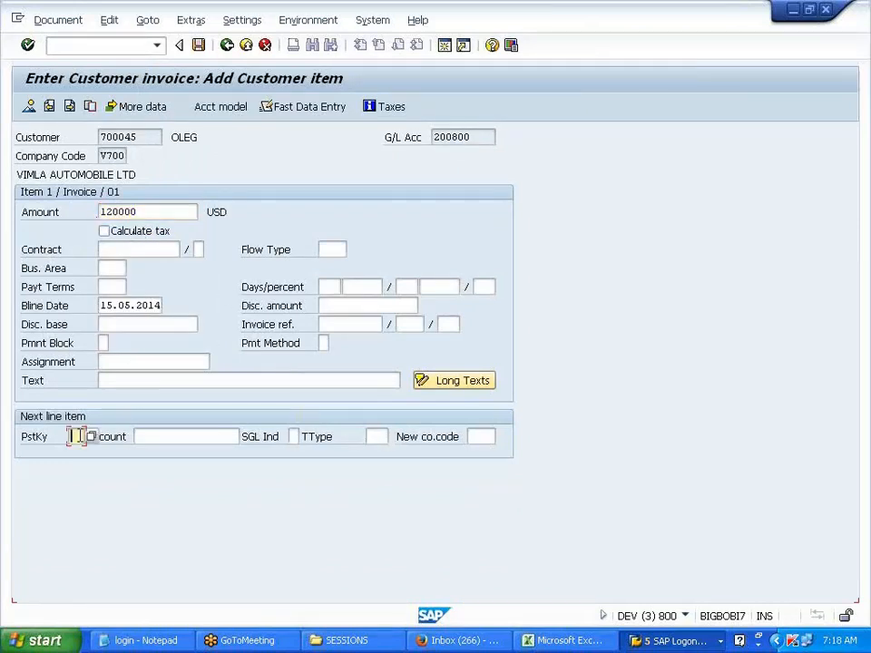
{"action": "key", "text": "BackSpace"}
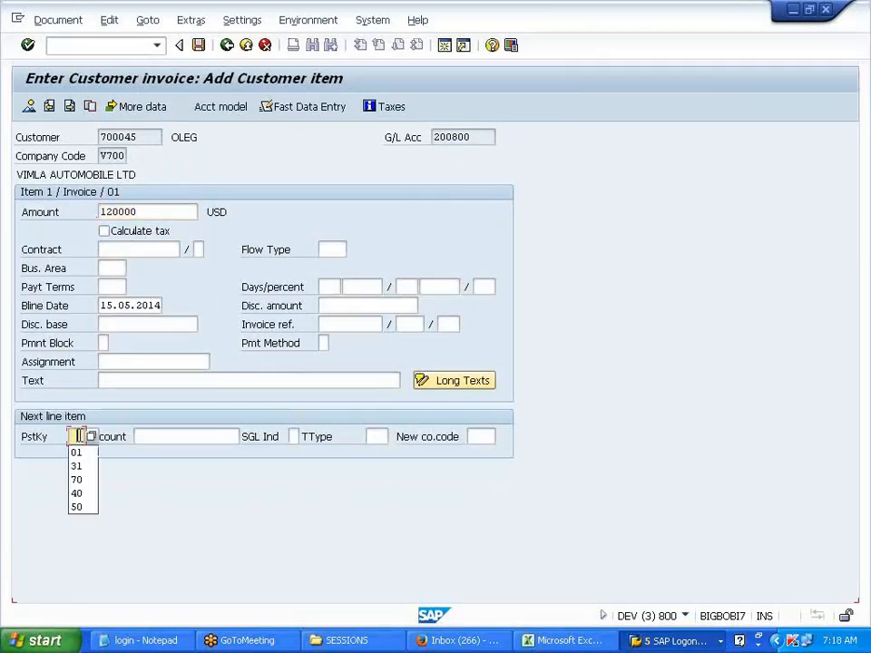
{"action": "left_click", "coordinate": [84, 480]}
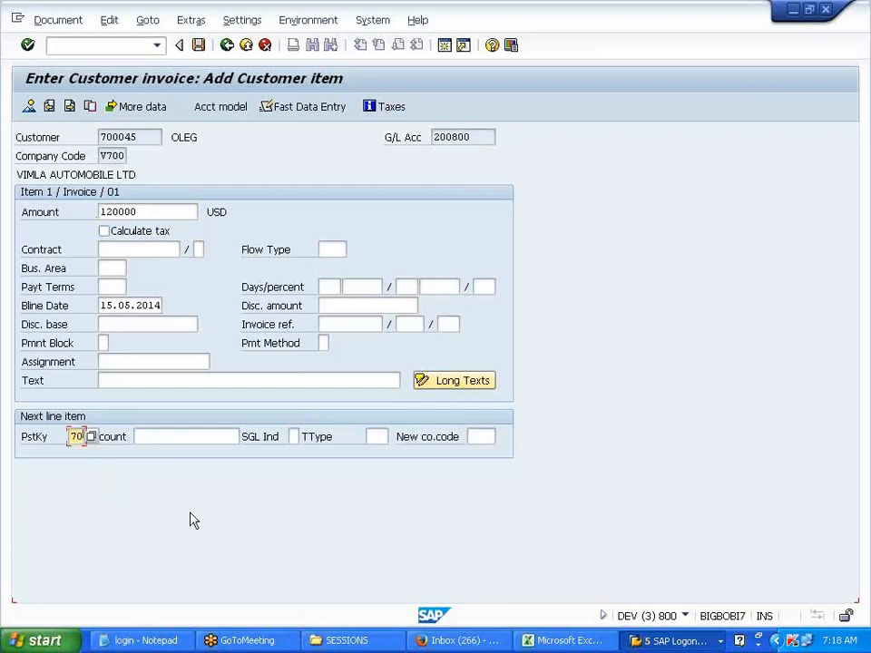
{"action": "key", "text": "BackSpace"}
{"action": "type", "text": "5"}
{"action": "key", "text": "Tab"}
{"action": "key", "text": "space"}
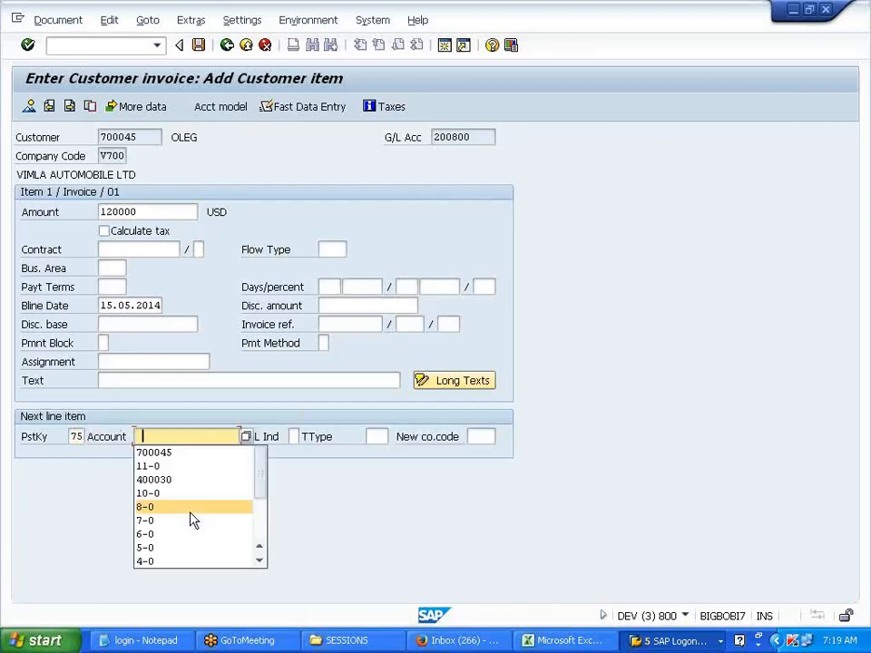
{"action": "left_click", "coordinate": [181, 467]}
Choose transaction type 210, Retirement with revenue, for the next line item and try to proceed to that item.
{"action": "left_click", "coordinate": [384, 439]}
{"action": "key", "text": "Return"}
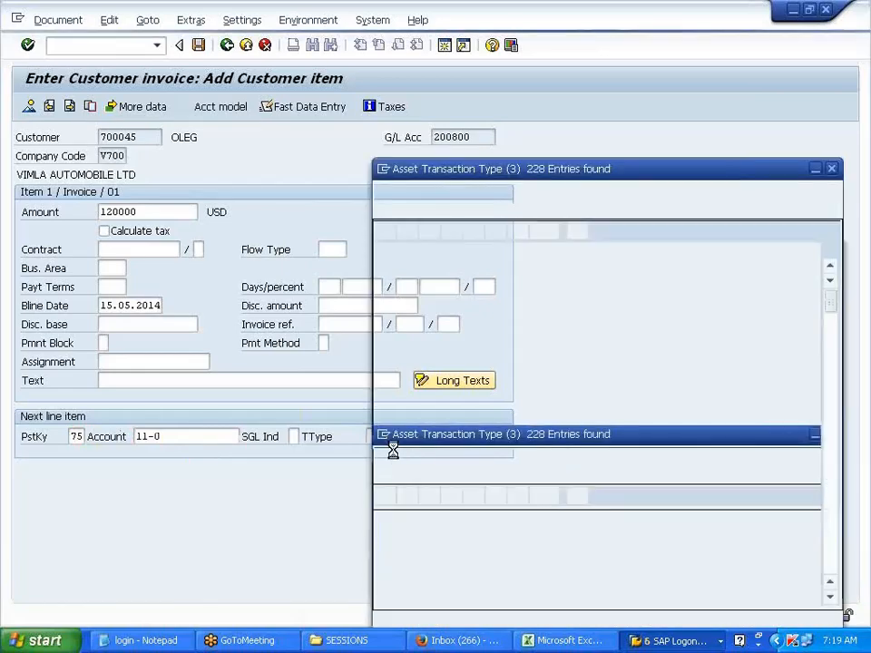
{"action": "scroll", "coordinate": [437, 478], "scroll_direction": "down", "scroll_amount": 15}
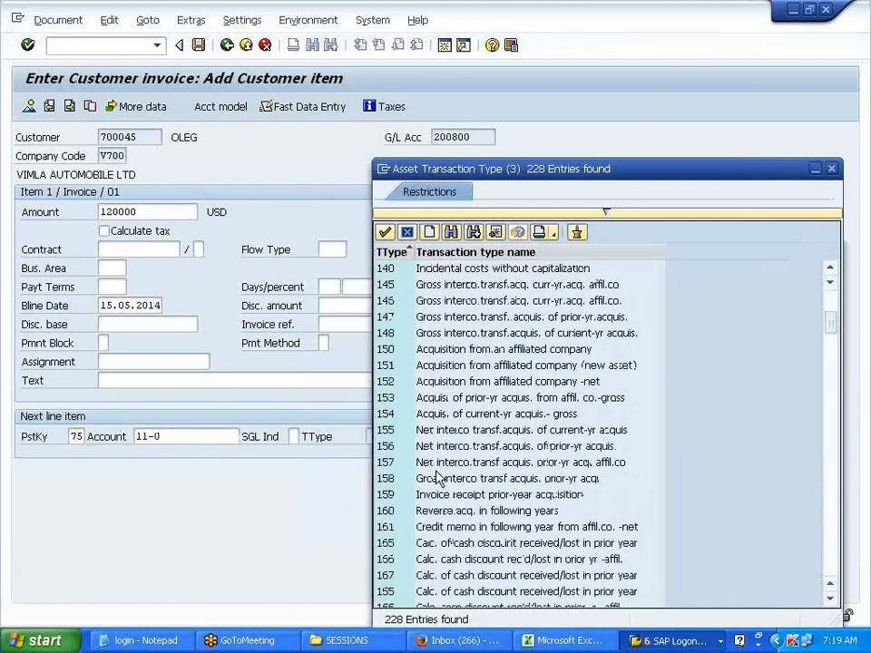
{"action": "left_click", "coordinate": [432, 479]}
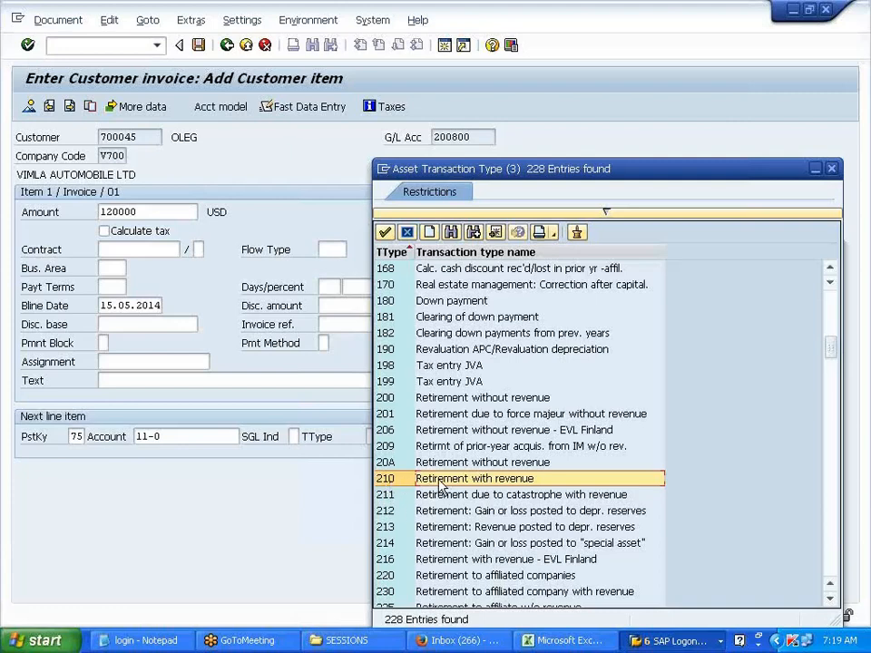
{"action": "double_click", "coordinate": [434, 481]}
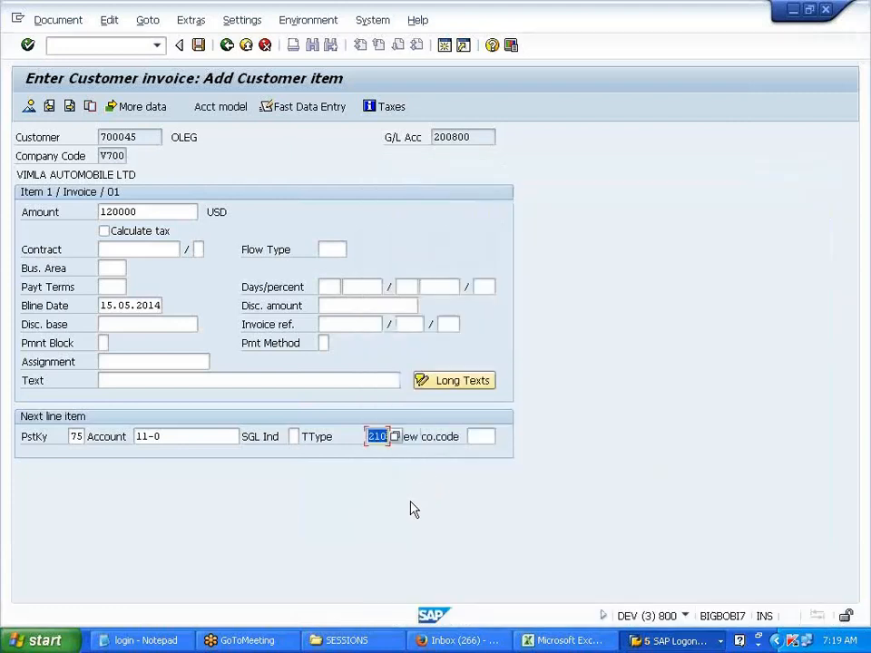
{"action": "key", "text": "Return"}
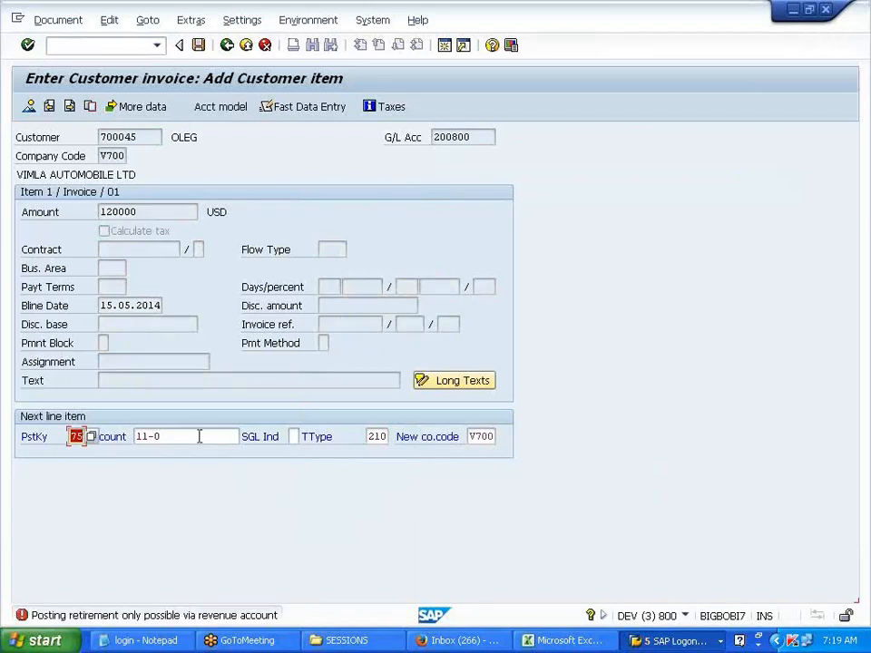
Change the next line item to posting key 50 with G/L account 303000, SALES OF ASSET.
{"action": "key", "text": "BackSpace"}
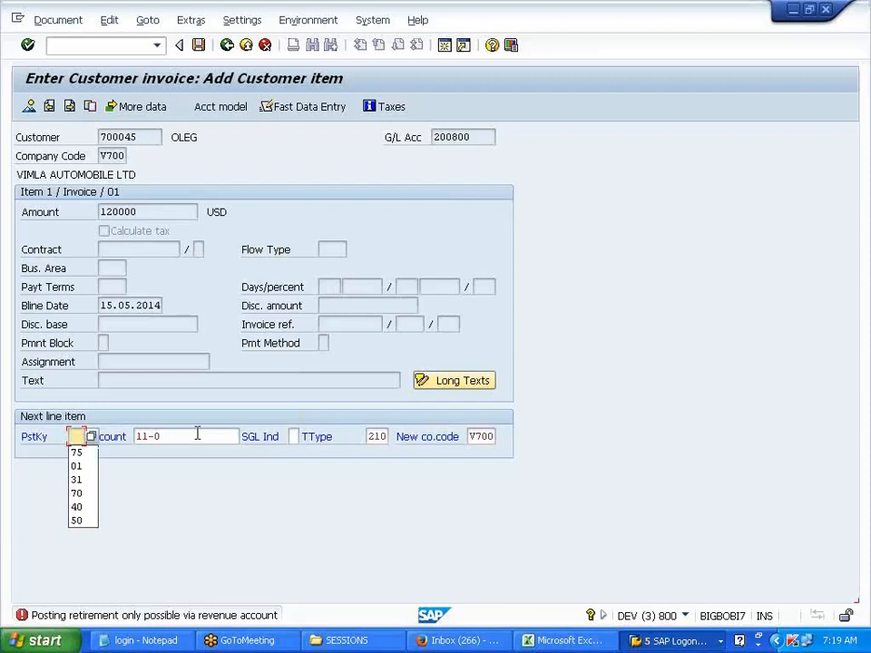
{"action": "type", "text": "50"}
{"action": "key", "text": "Tab"}
{"action": "key", "text": "BackSpace"}
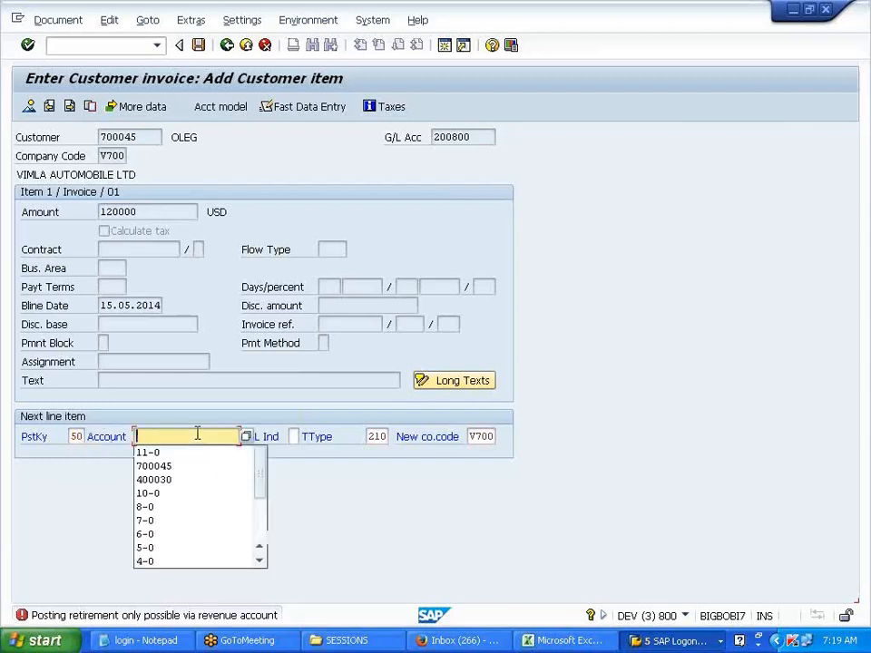
{"action": "left_click", "coordinate": [246, 437]}
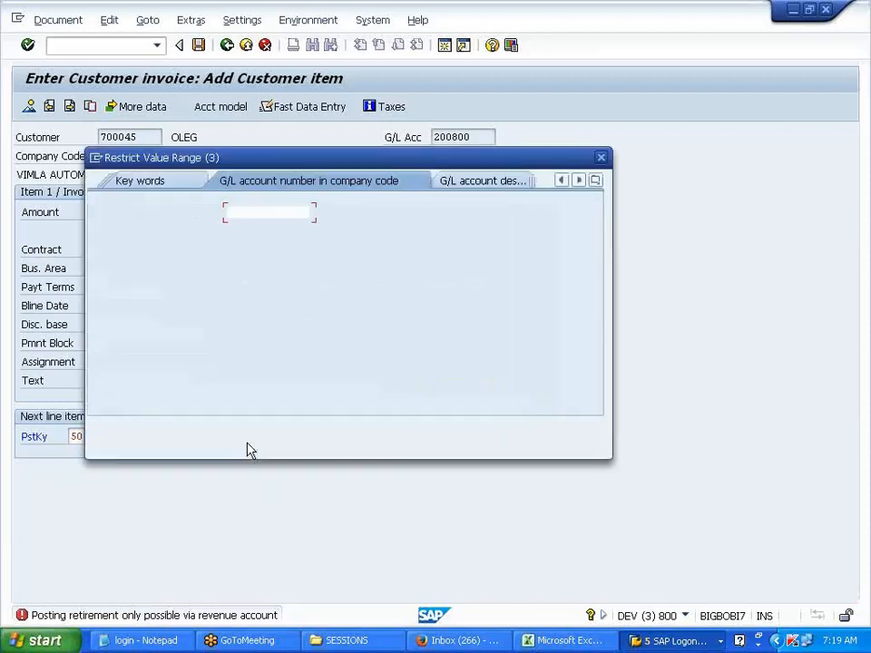
{"action": "key", "text": "Return"}
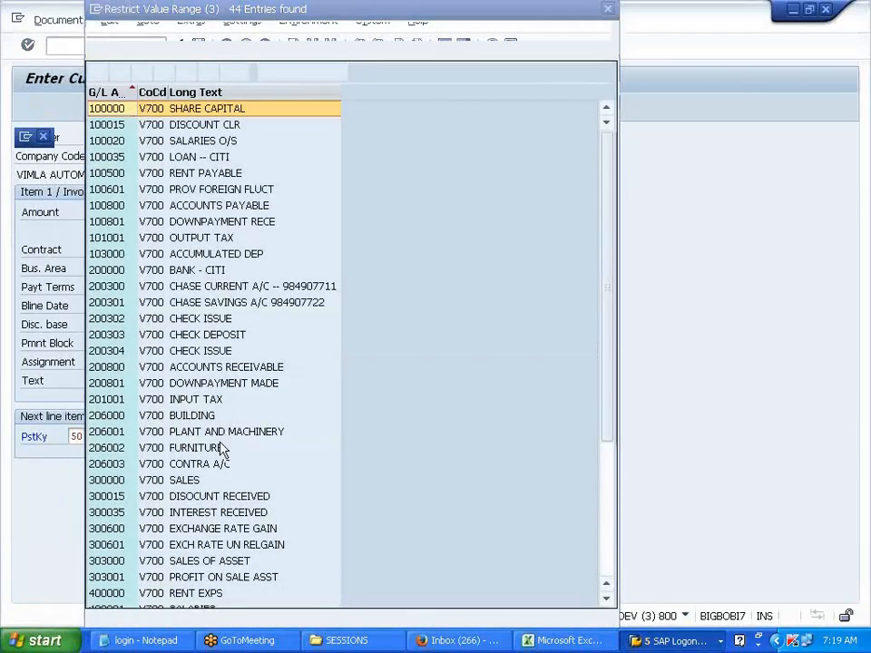
{"action": "scroll", "coordinate": [220, 450], "scroll_direction": "down", "scroll_amount": 2}
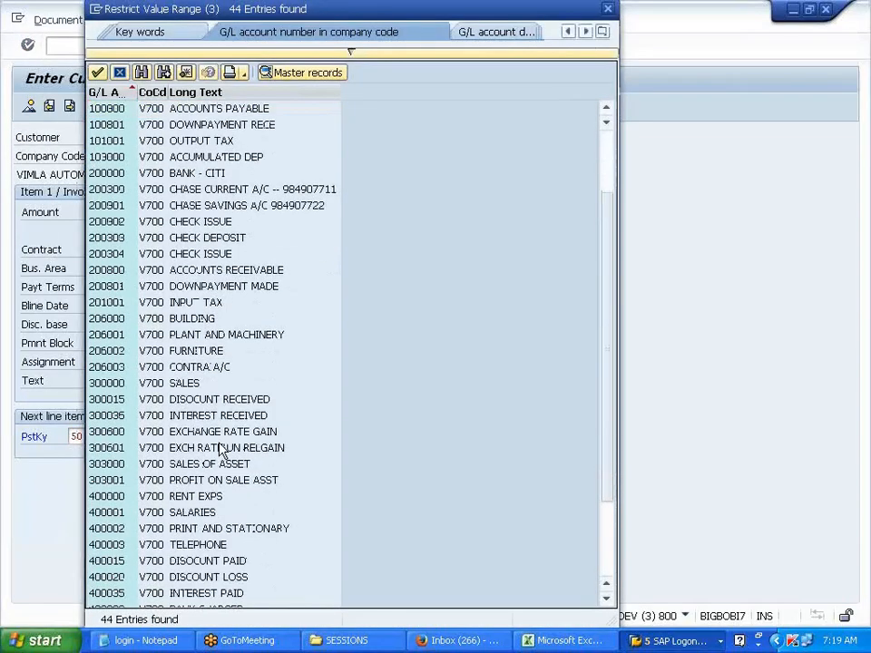
{"action": "double_click", "coordinate": [218, 464]}
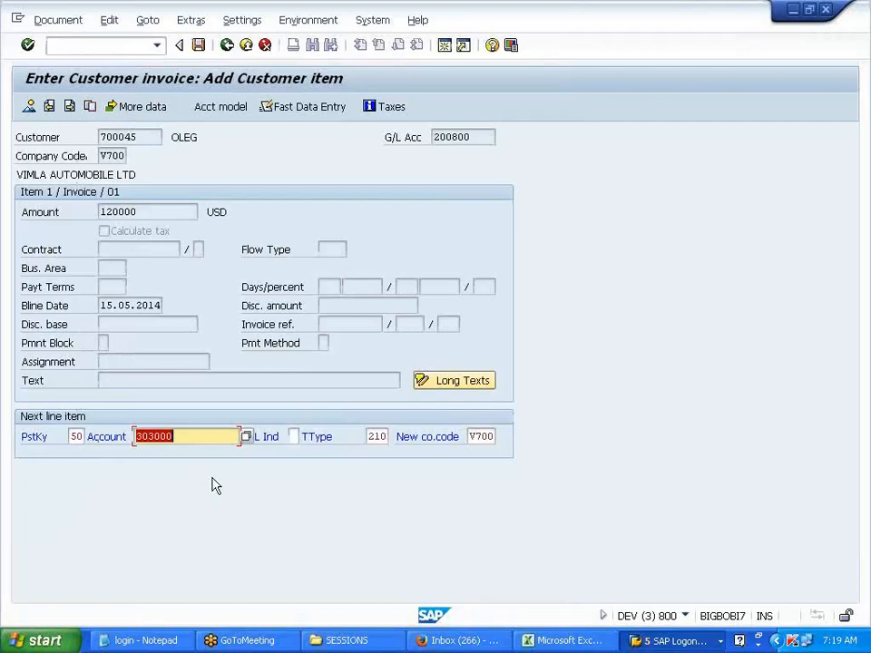
Enter 120000 USD as the amount of the posting key 50 line item for G/L account 303000.
{"action": "key", "text": "Return"}
{"action": "key", "text": "BackSpace"}
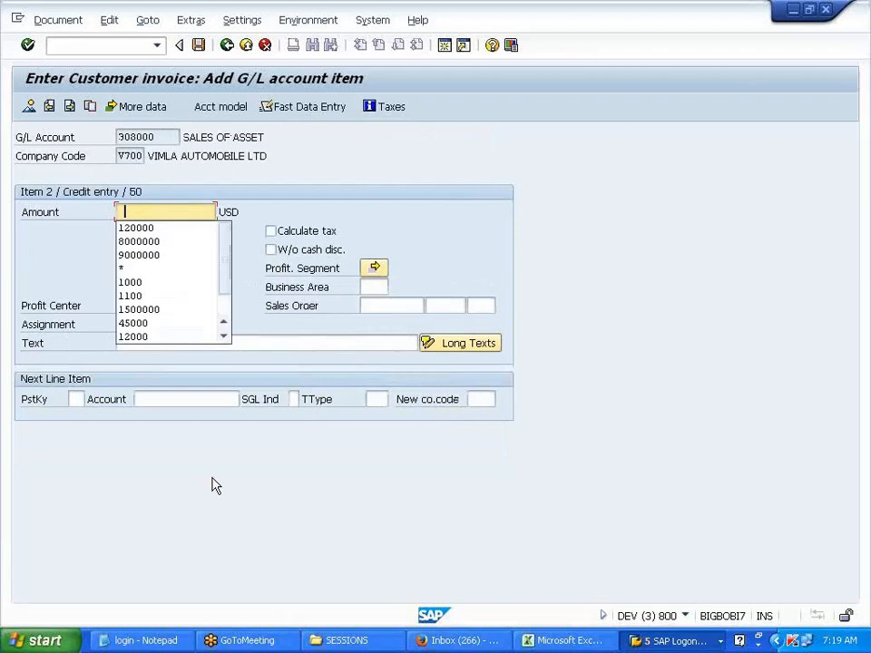
{"action": "left_click", "coordinate": [168, 233]}
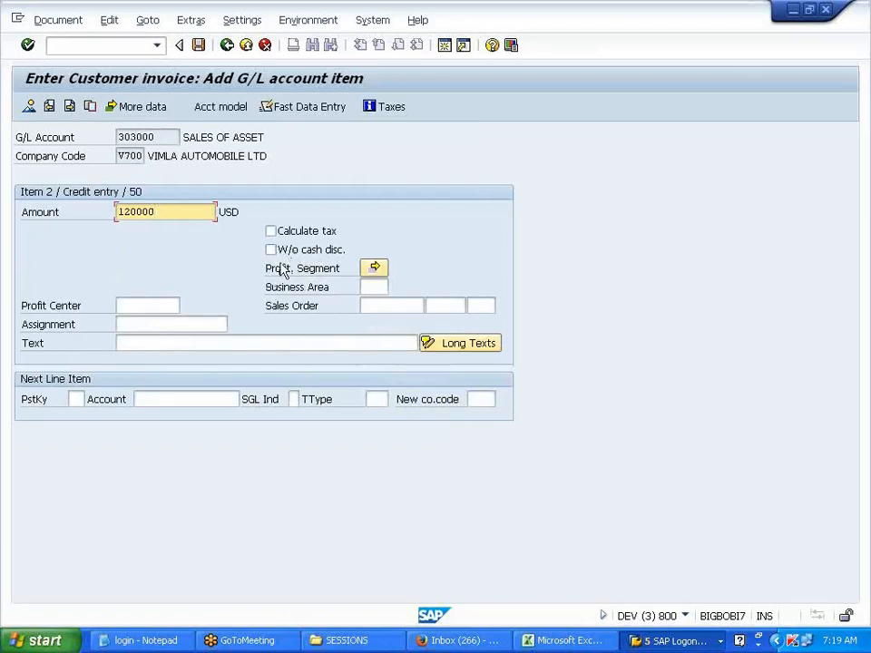
{"action": "key", "text": "Return"}
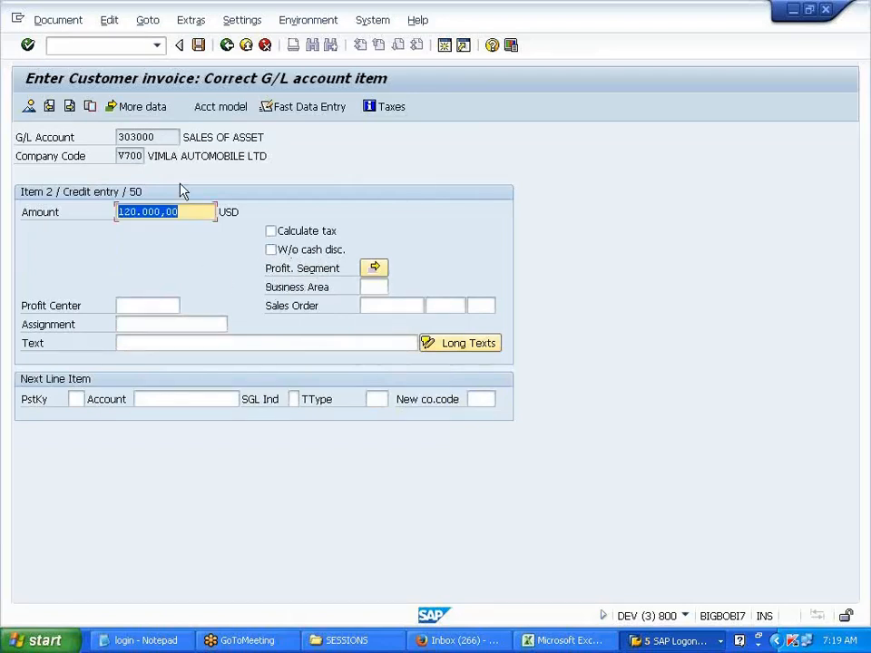
{"action": "left_click", "coordinate": [155, 136]}
{"action": "double_click", "coordinate": [156, 136]}
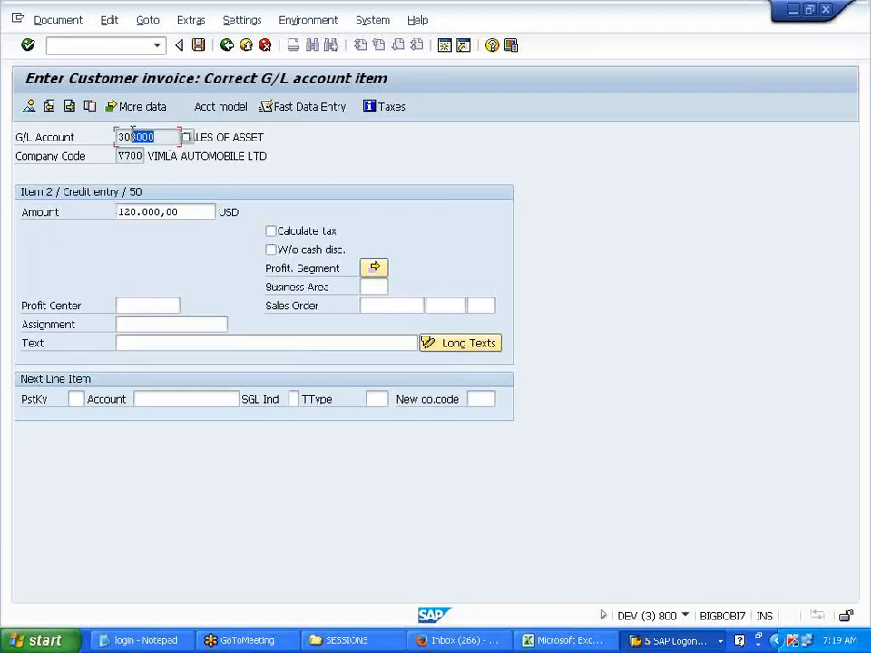
{"action": "left_click", "coordinate": [159, 136]}
{"action": "left_click_drag", "start_coordinate": [159, 136], "coordinate": [119, 136]}
{"action": "left_click", "coordinate": [119, 136]}
{"action": "left_click", "coordinate": [119, 136]}
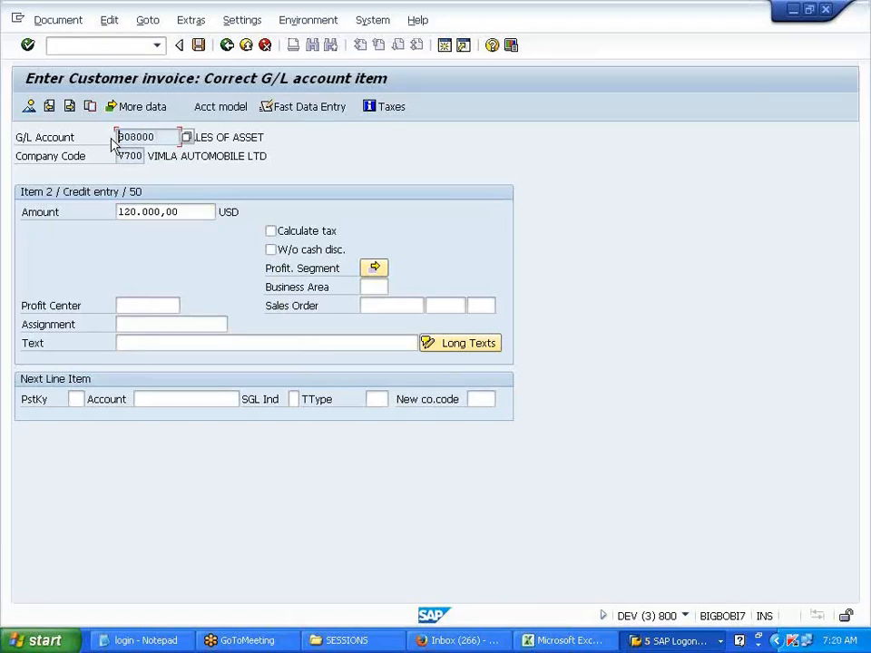
In the other Change Asset session, display G/L account 303000 centrally in V700 and check its field status group.
{"action": "left_click", "coordinate": [661, 642]}
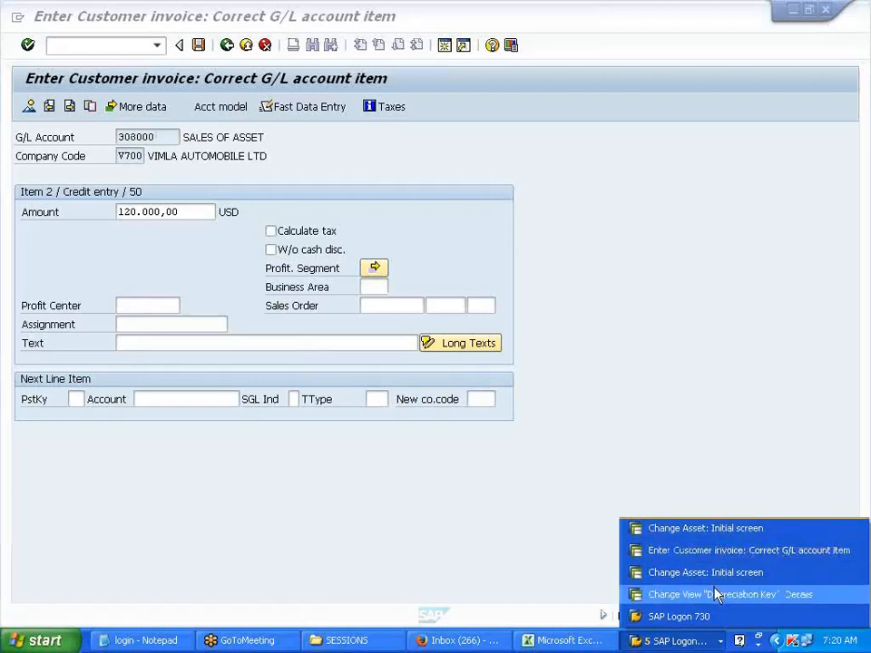
{"action": "left_click", "coordinate": [713, 572]}
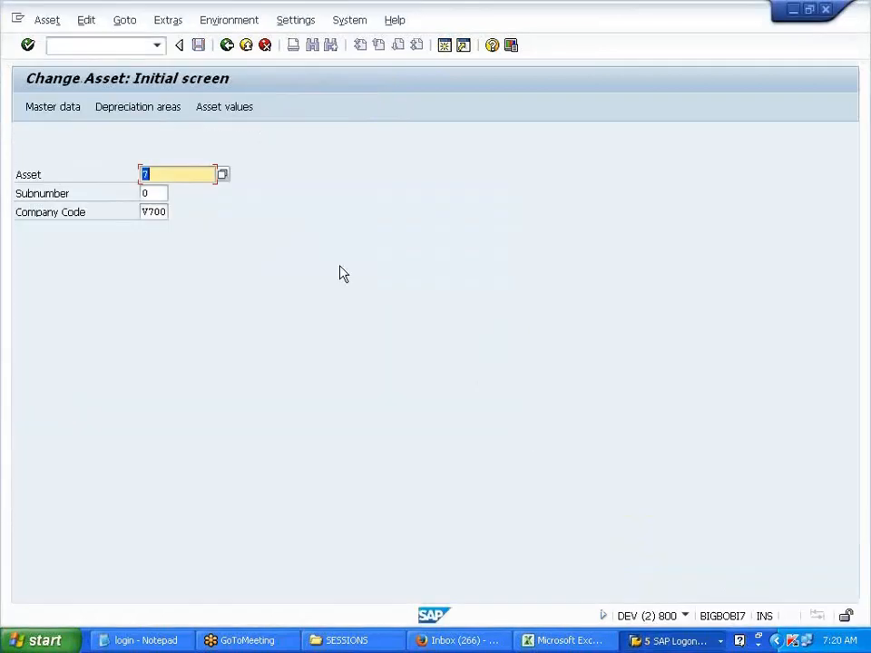
{"action": "left_click", "coordinate": [122, 47]}
{"action": "type", "text": "/NO"}
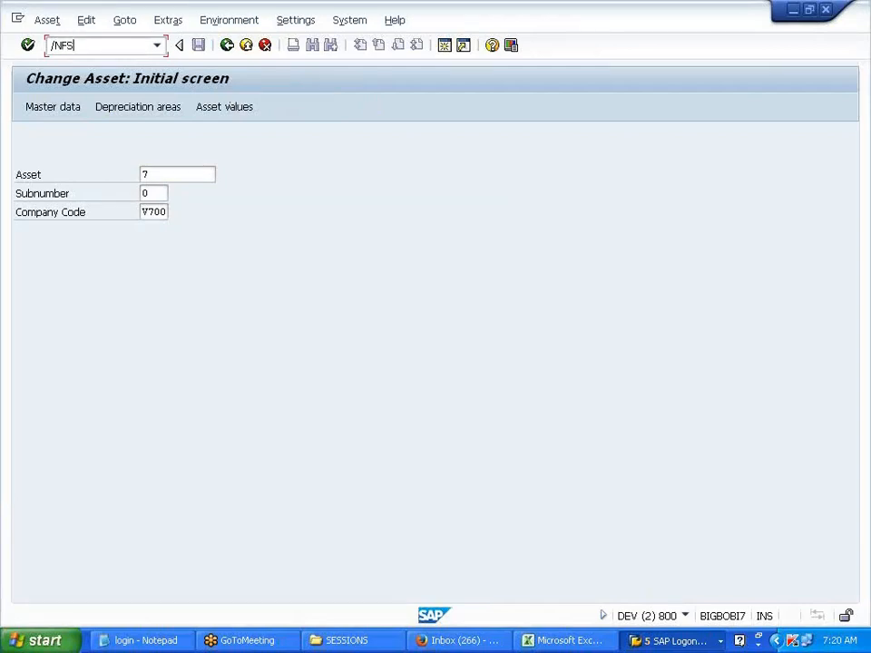
{"action": "key", "text": "Return"}
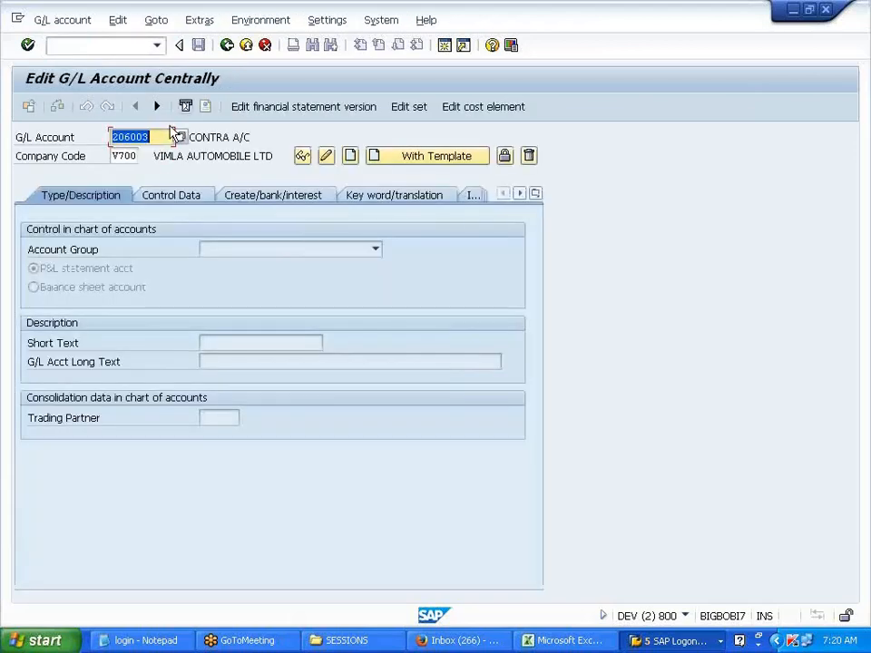
{"action": "key", "text": "BackSpace"}
{"action": "type", "text": "303000"}
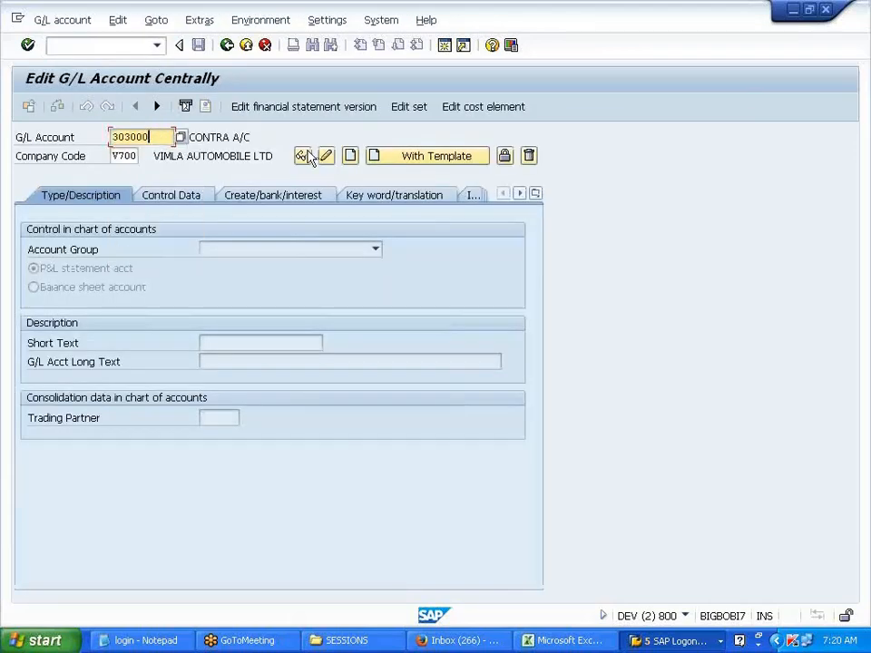
{"action": "left_click", "coordinate": [307, 198]}
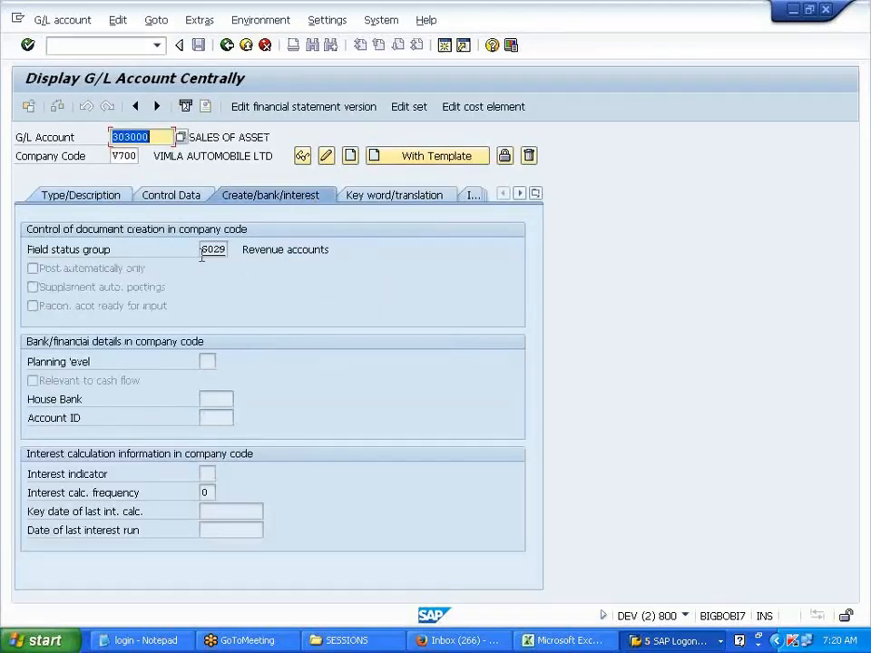
Open the field status variants configuration and show the field status groups of variant V700.
{"action": "left_click", "coordinate": [107, 45]}
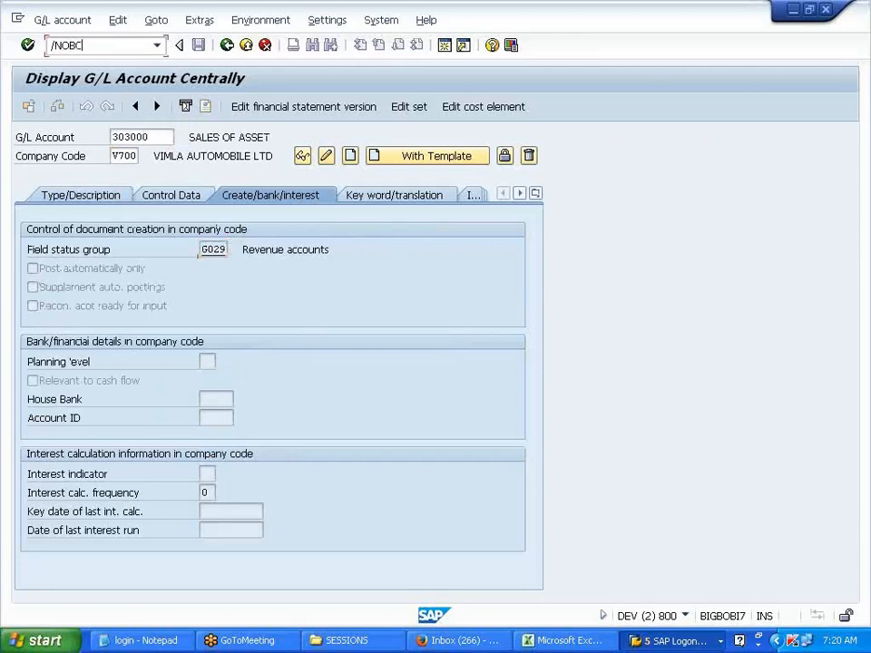
{"action": "key", "text": "Return"}
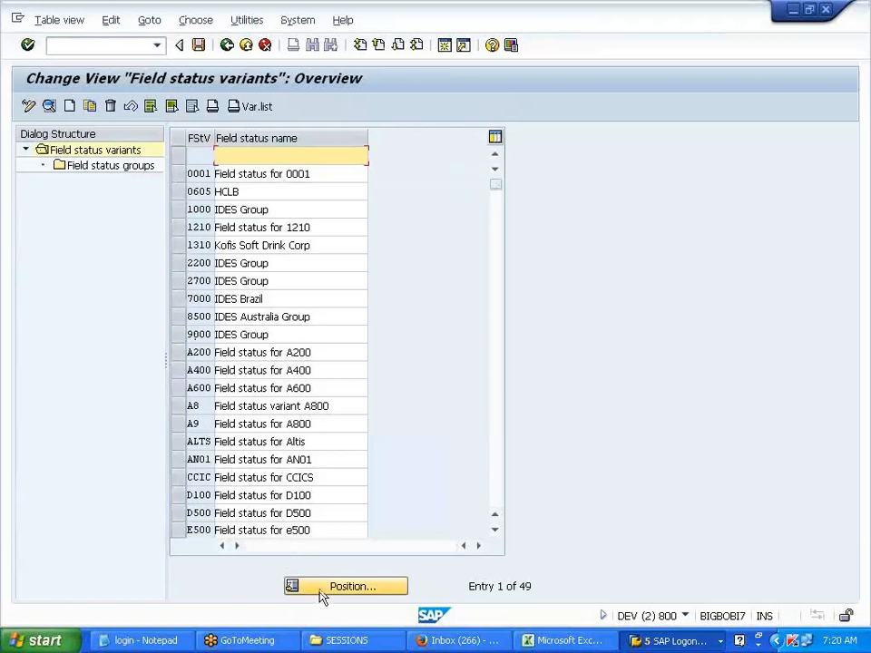
{"action": "scroll", "coordinate": [288, 476], "scroll_direction": "down", "scroll_amount": 2}
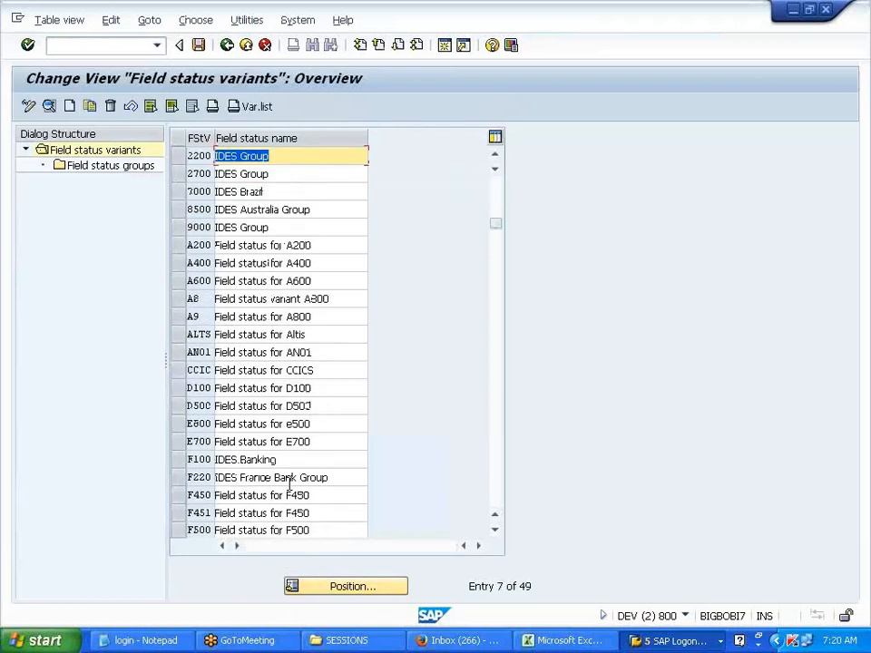
{"action": "left_click", "coordinate": [332, 593]}
{"action": "type", "text": "V"}
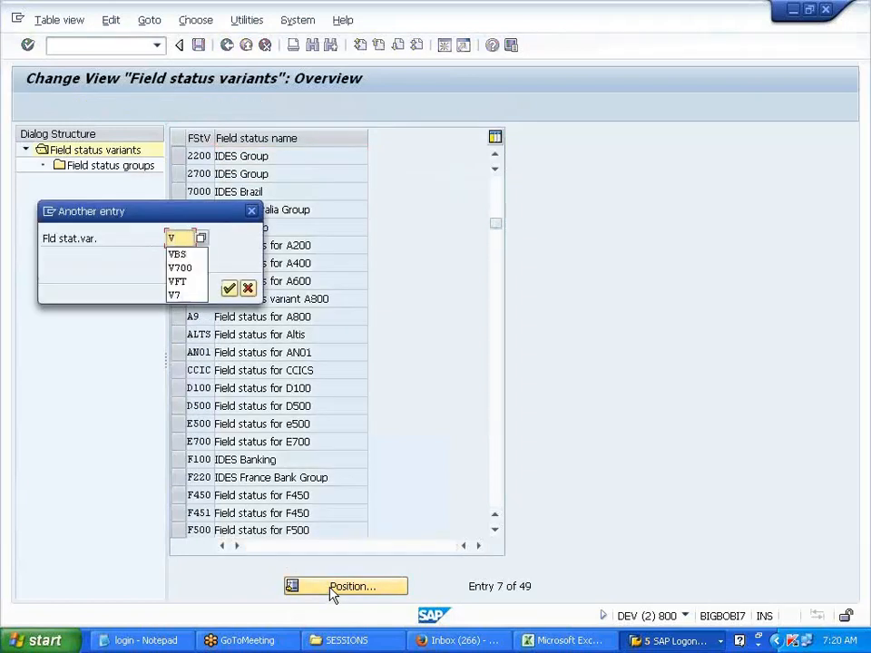
{"action": "type", "text": "700"}
{"action": "key", "text": "Return"}
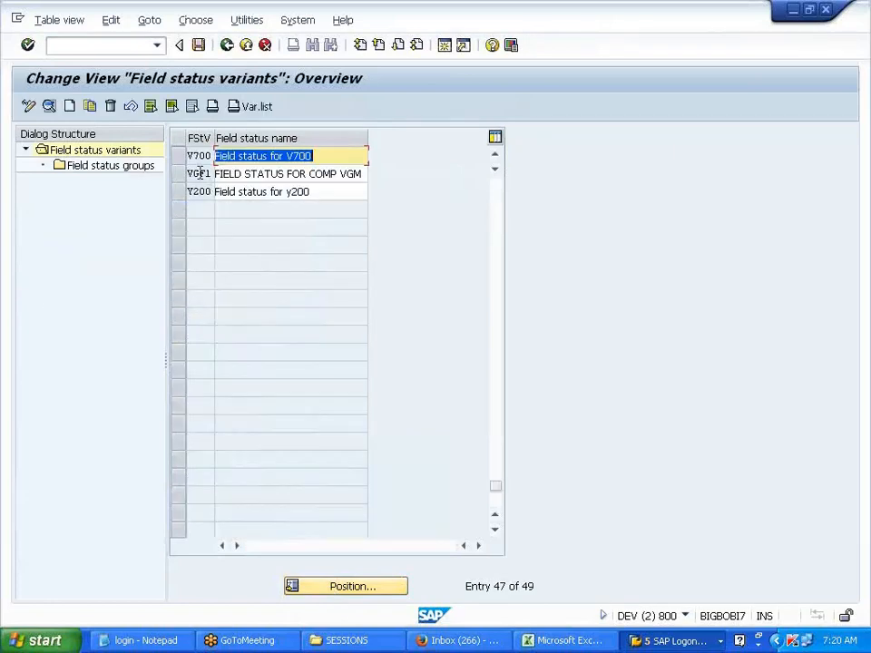
{"action": "double_click", "coordinate": [153, 166]}
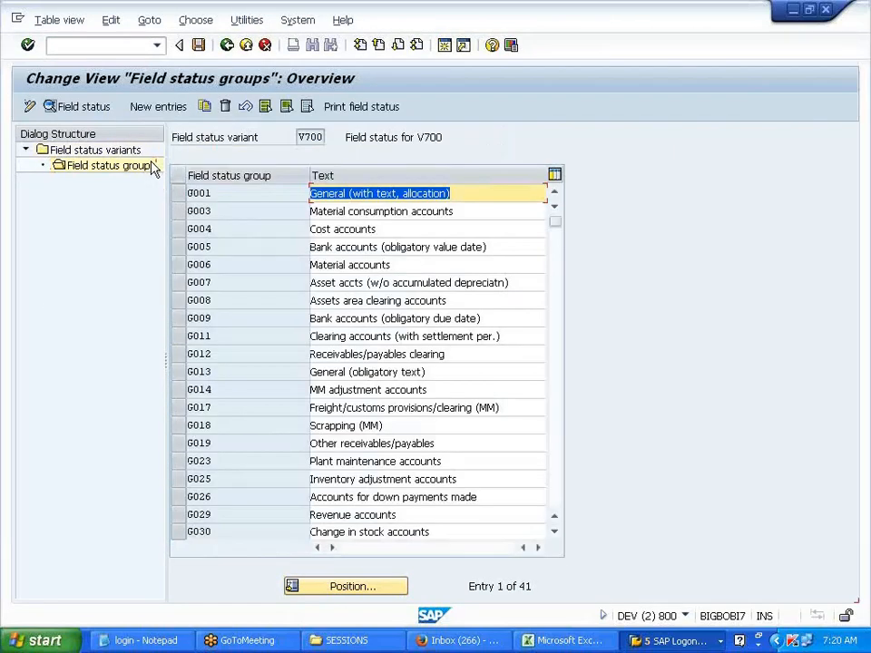
Set Asset retirement to optional entry in group G029, Revenue accounts, and save it under customizing request DEVK900069.
{"action": "left_click", "coordinate": [216, 516]}
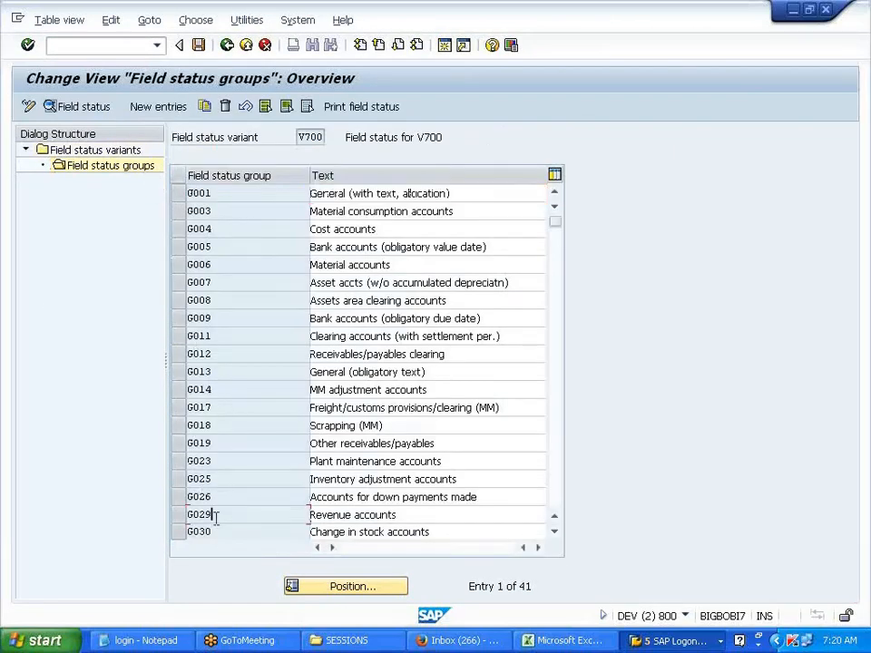
{"action": "double_click", "coordinate": [216, 516]}
{"action": "double_click", "coordinate": [122, 308]}
{"action": "left_click_drag", "start_coordinate": [110, 245], "coordinate": [18, 244]}
{"action": "left_click", "coordinate": [124, 259]}
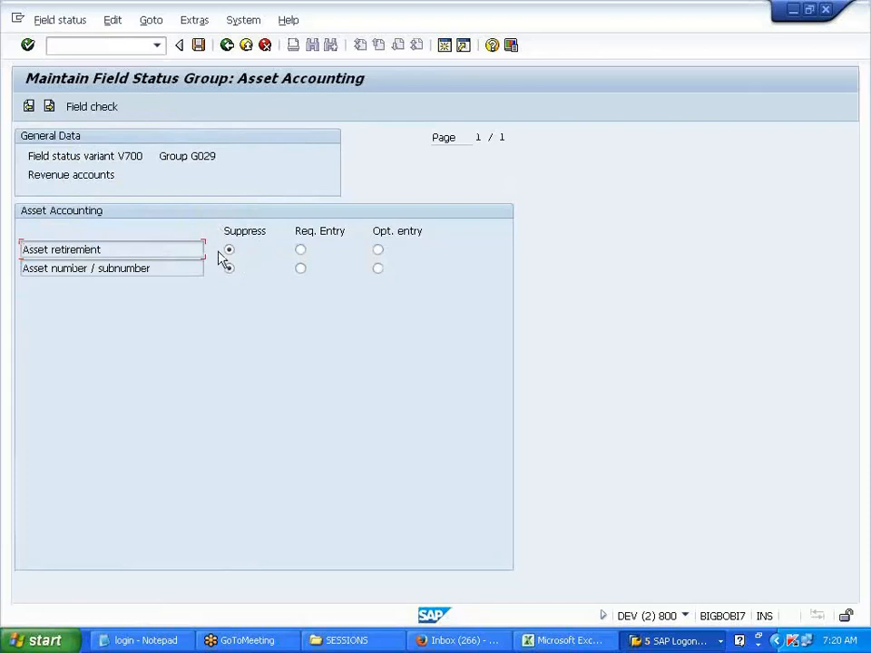
{"action": "left_click", "coordinate": [378, 250]}
{"action": "left_click", "coordinate": [198, 46]}
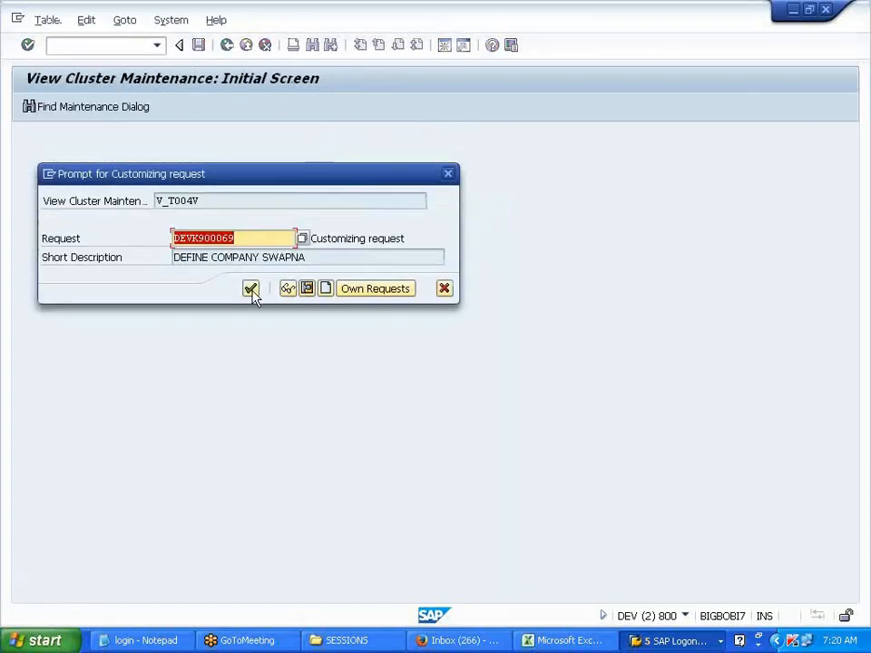
{"action": "left_click", "coordinate": [249, 289]}
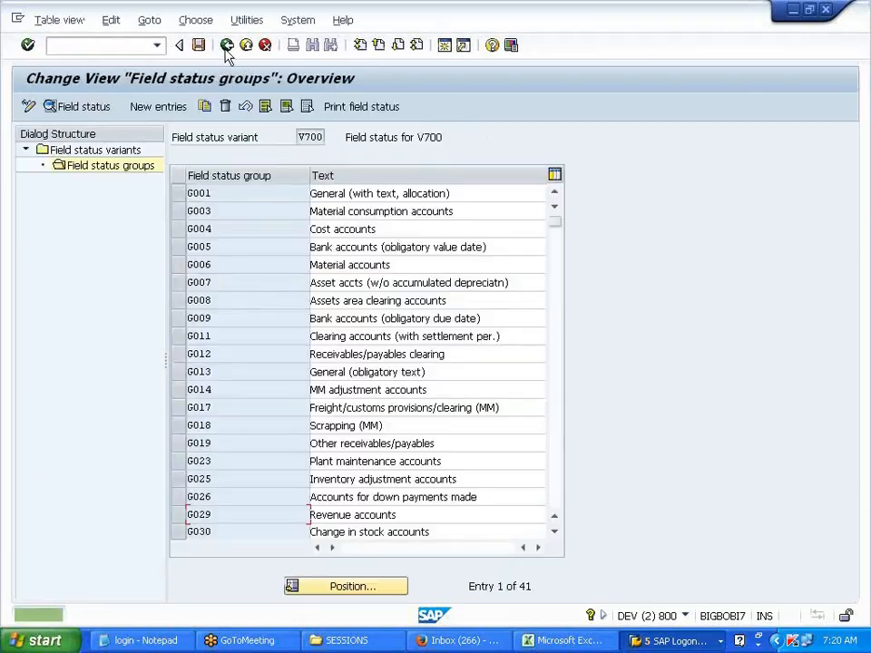
{"action": "left_click", "coordinate": [227, 45]}
{"action": "left_click", "coordinate": [226, 50]}
{"action": "left_click", "coordinate": [226, 50]}
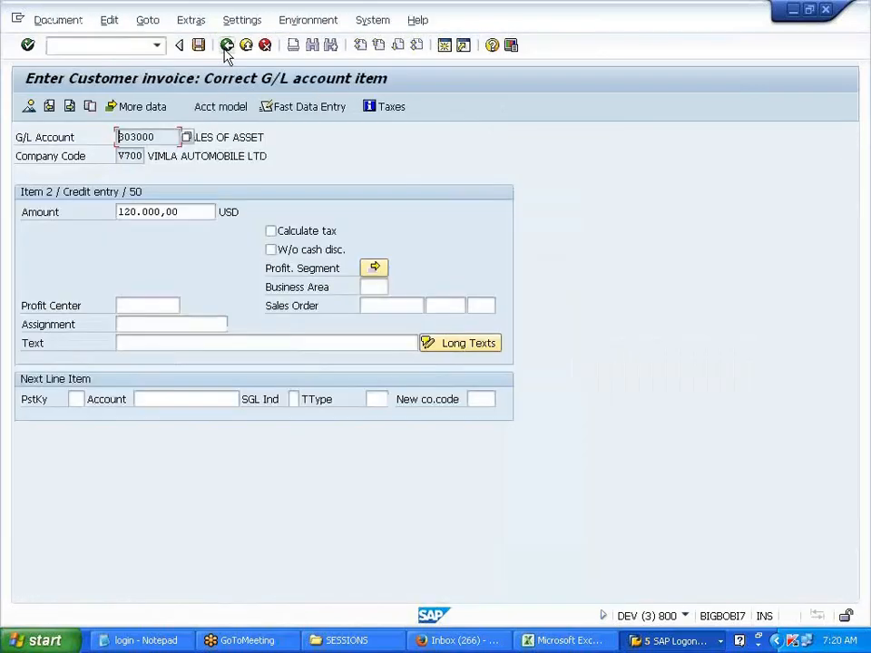
Restart the customer asset sale with F-92, using document date 15.05.2014 and the customer's account for the posting key 01 line.
{"action": "left_click", "coordinate": [100, 45]}
{"action": "type", "text": "/NF-92"}
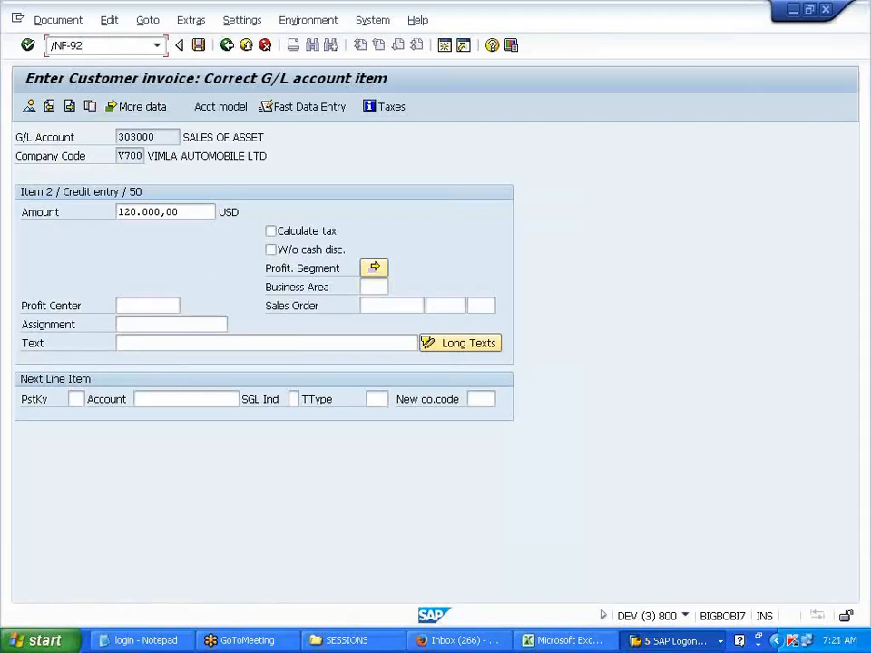
{"action": "key", "text": "Return"}
{"action": "key", "text": "space"}
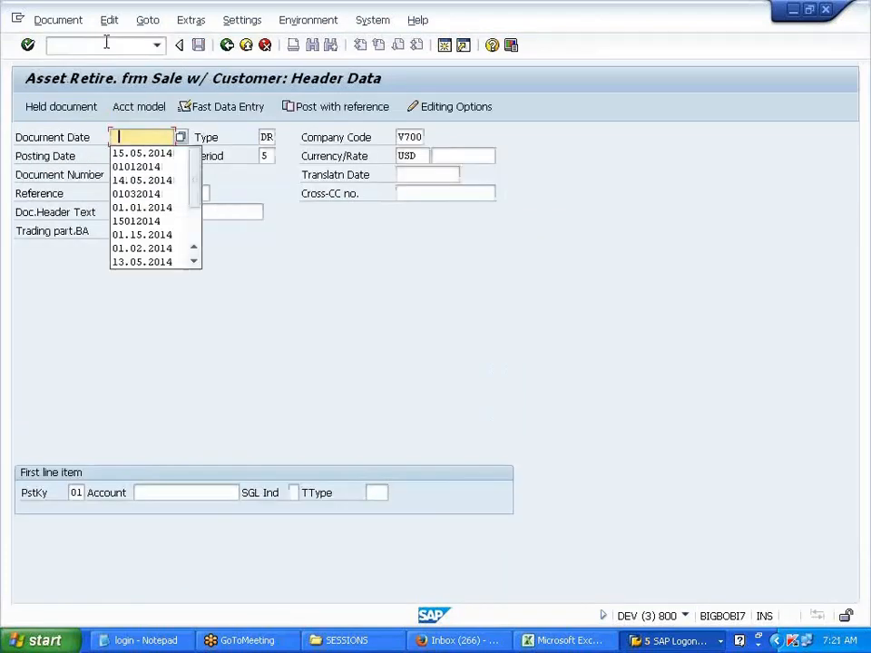
{"action": "left_click", "coordinate": [139, 155]}
{"action": "left_click", "coordinate": [177, 490]}
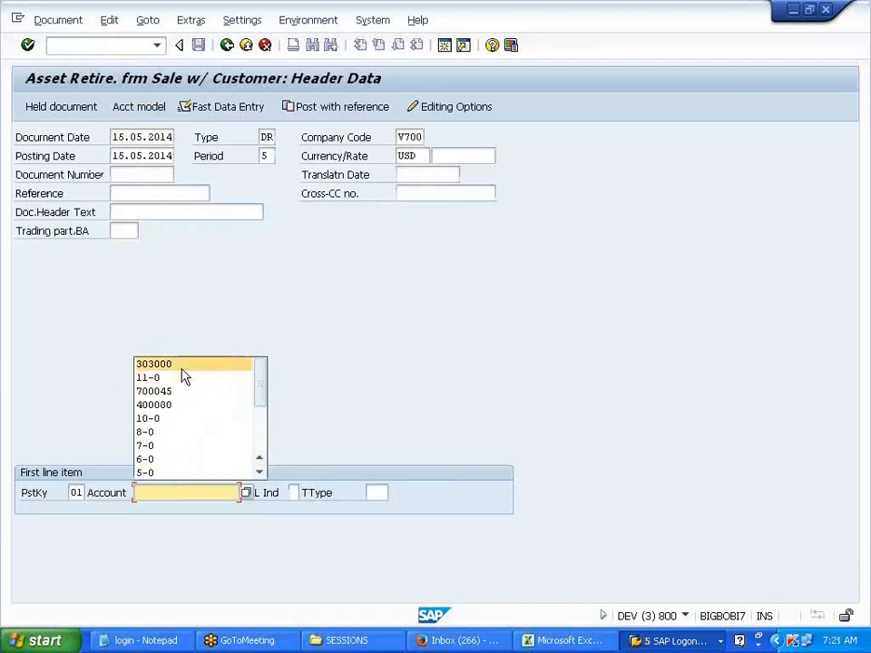
{"action": "left_click", "coordinate": [177, 392]}
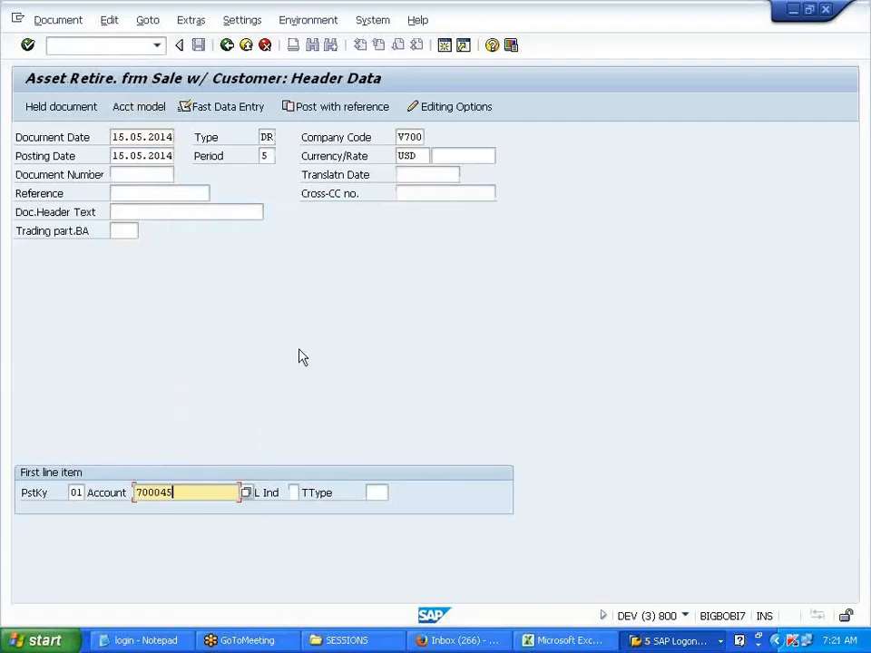
{"action": "key", "text": "Return"}
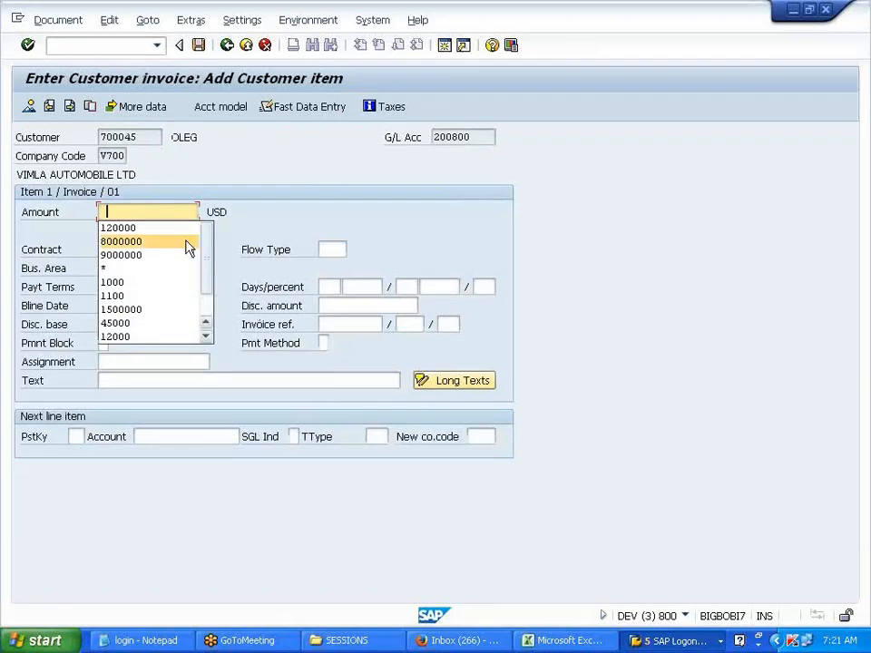
Set the invoice amount to 120000 USD and proceed to a posting key 50 item with account 303000 and transaction type 210.
{"action": "left_click", "coordinate": [163, 229]}
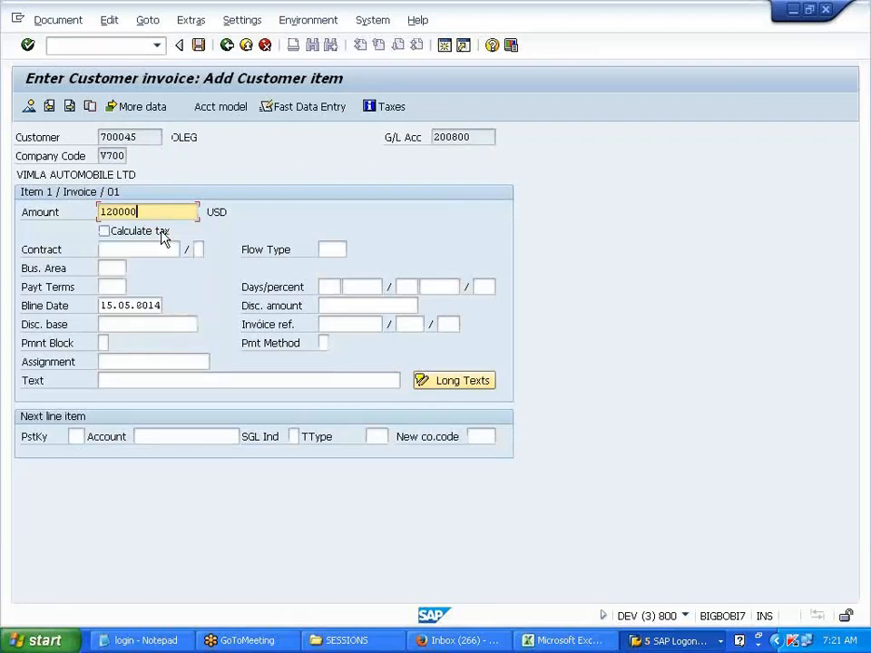
{"action": "left_click", "coordinate": [77, 437]}
{"action": "left_click", "coordinate": [76, 465]}
{"action": "left_click", "coordinate": [142, 437]}
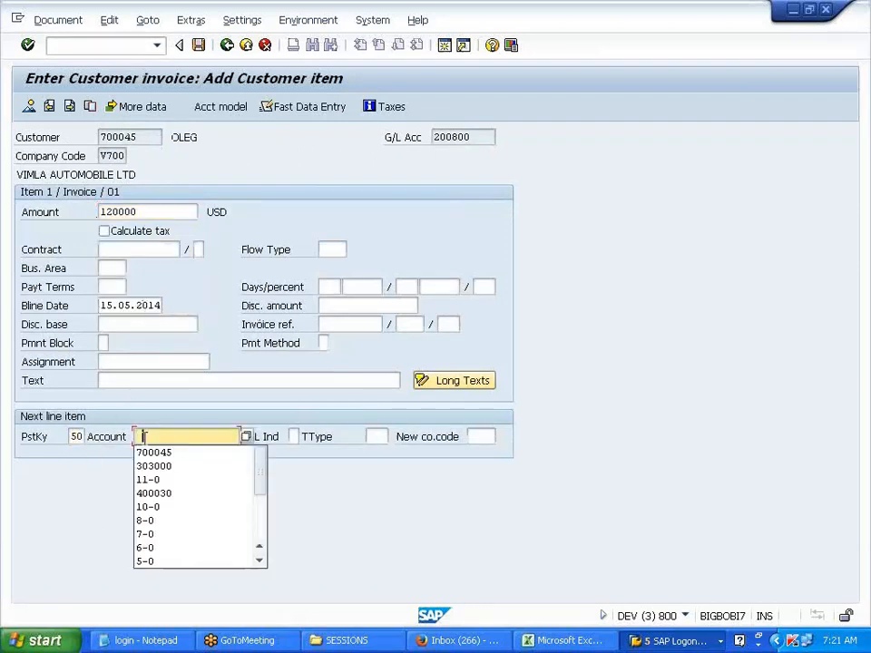
{"action": "left_click", "coordinate": [165, 466]}
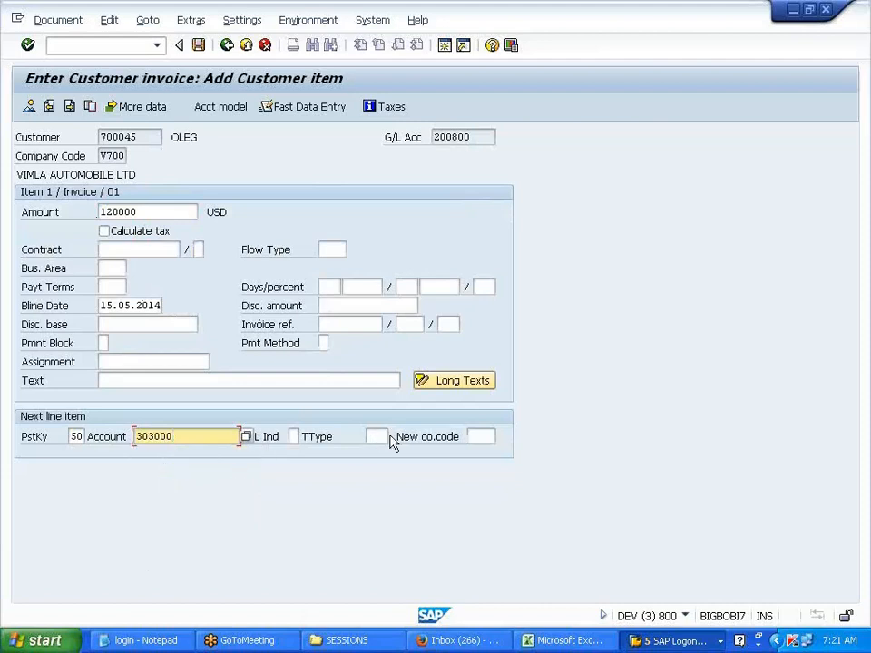
{"action": "left_click", "coordinate": [377, 437]}
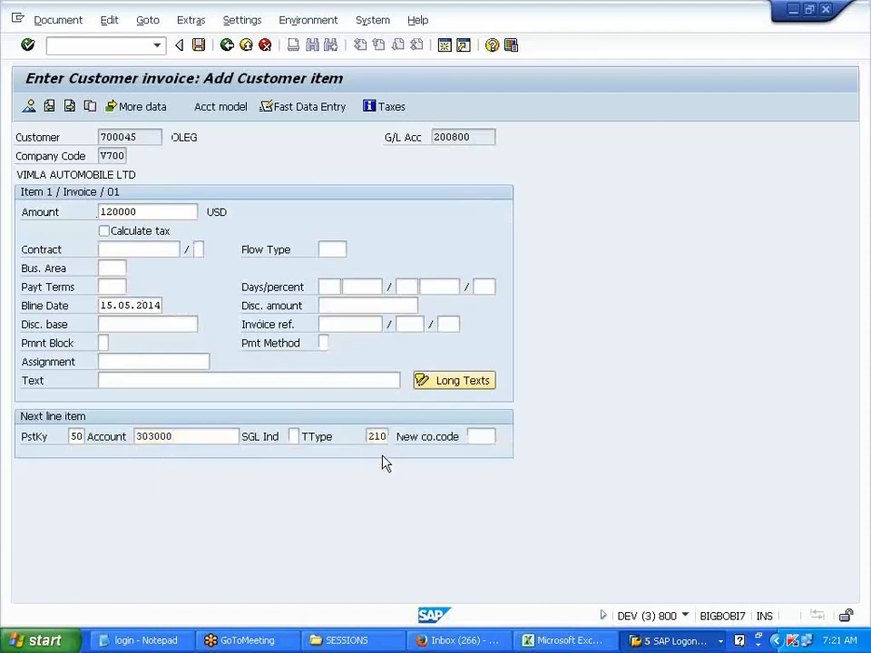
{"action": "key", "text": "Return"}
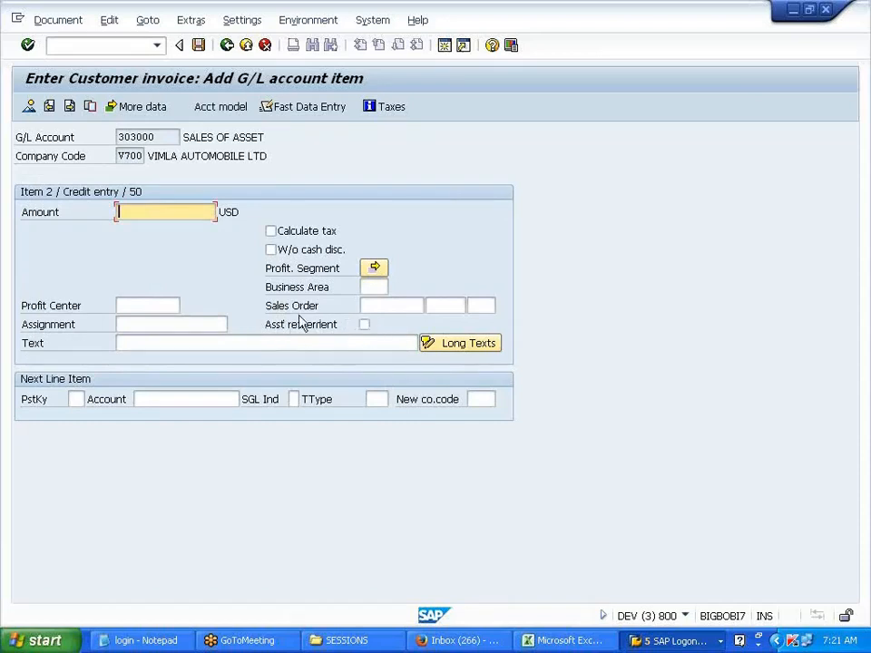
Set the SALES OF ASSET line item's amount to 120000 USD and mark it as an asset retirement.
{"action": "left_click", "coordinate": [169, 214]}
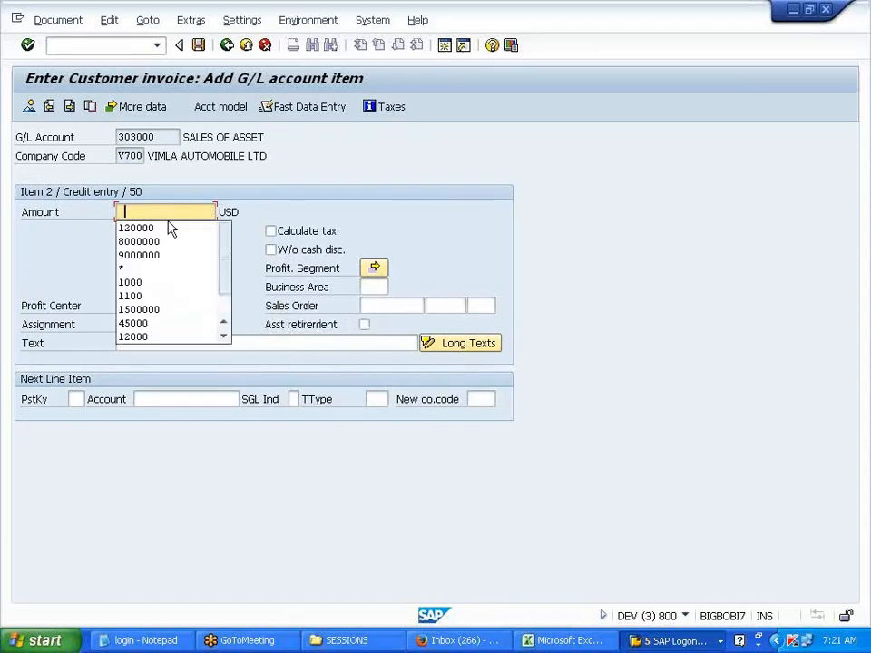
{"action": "left_click", "coordinate": [168, 229]}
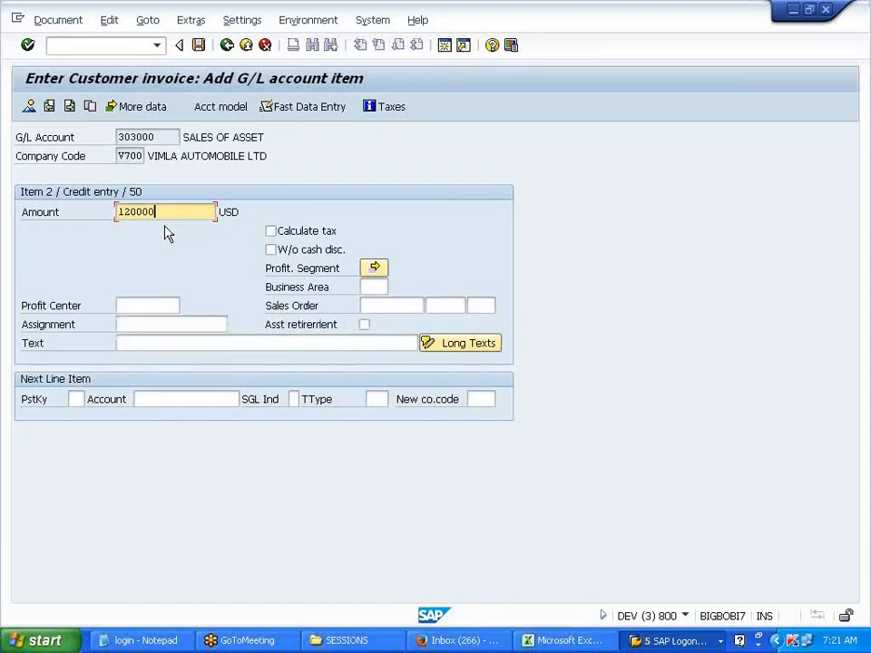
{"action": "left_click", "coordinate": [363, 325]}
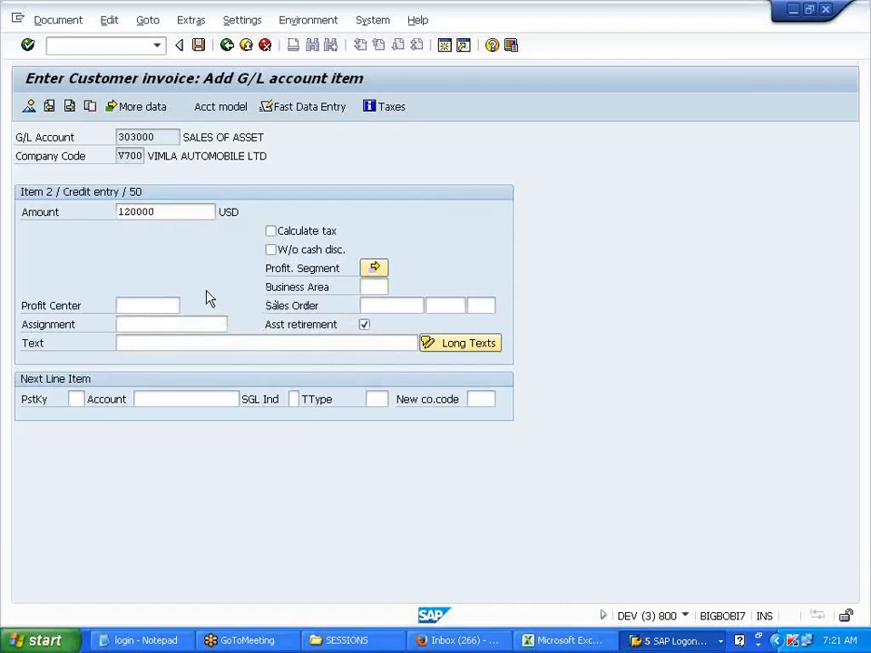
Enter asset 11 as a complete retirement with asset value date 15.05.2014, and simulate the customer invoice document.
{"action": "key", "text": "Return"}
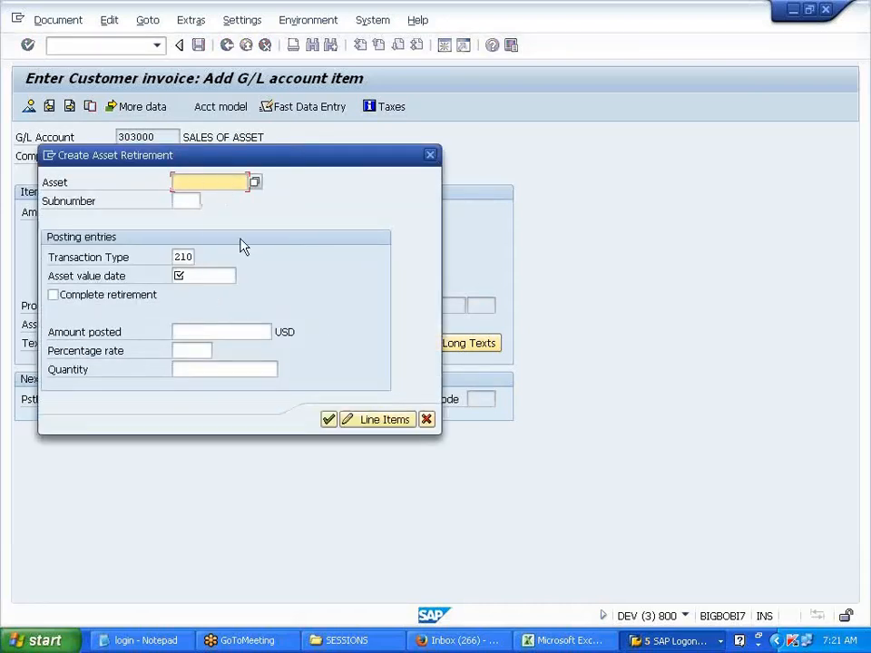
{"action": "type", "text": "11"}
{"action": "left_click", "coordinate": [202, 276]}
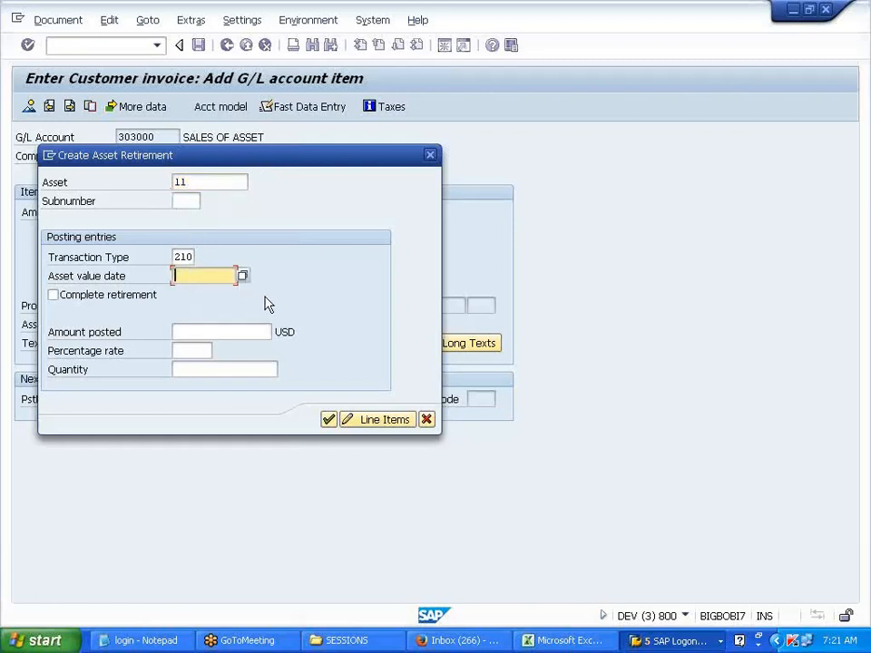
{"action": "key", "text": "F4"}
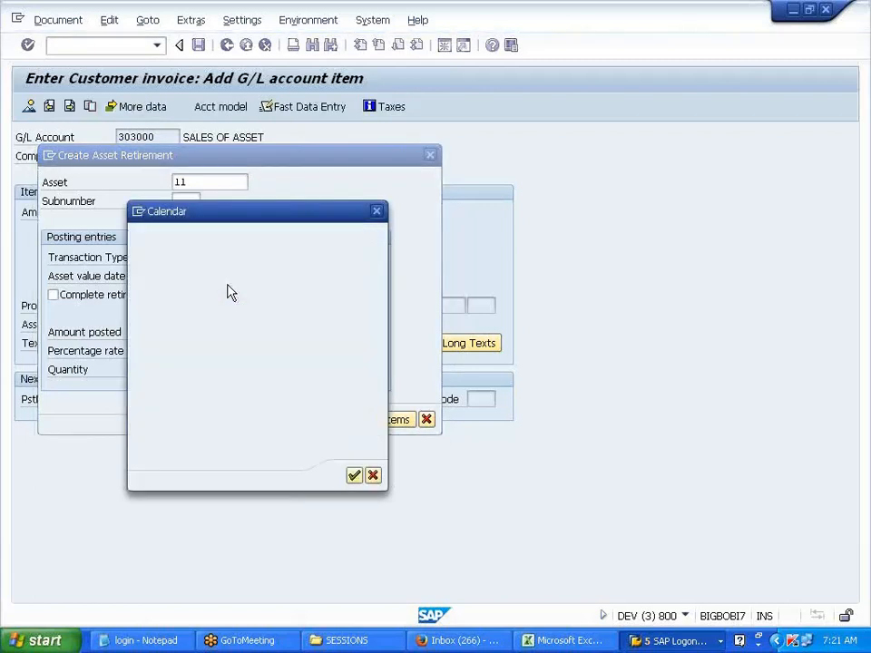
{"action": "key", "text": "Return"}
{"action": "left_click", "coordinate": [108, 295]}
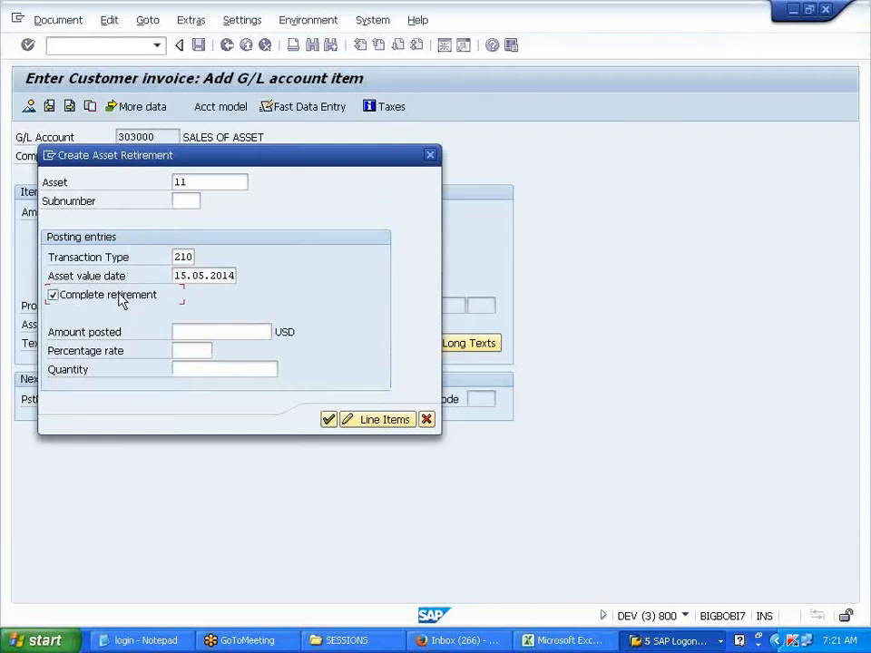
{"action": "left_click", "coordinate": [328, 420]}
{"action": "left_click", "coordinate": [64, 24]}
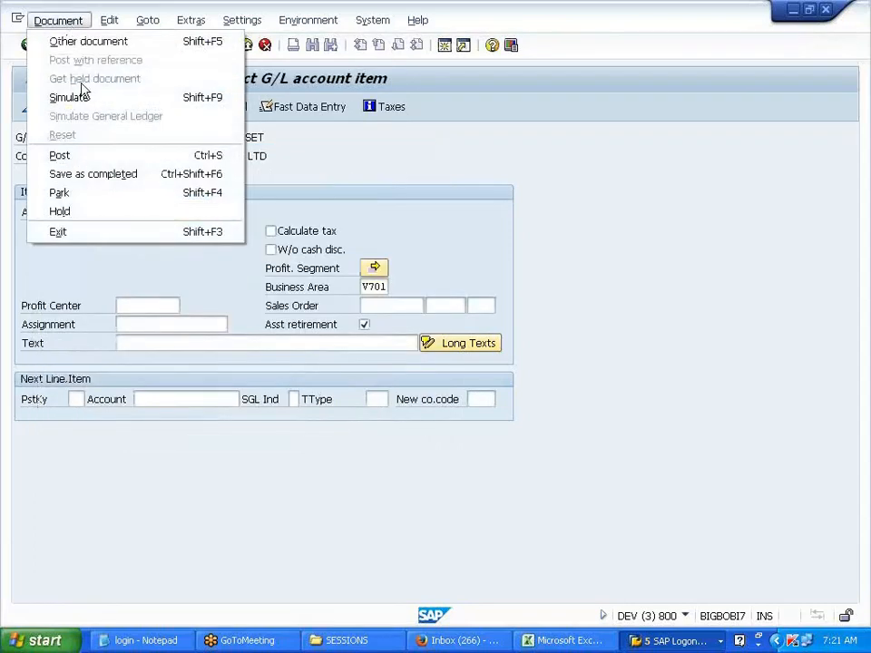
{"action": "left_click", "coordinate": [84, 97]}
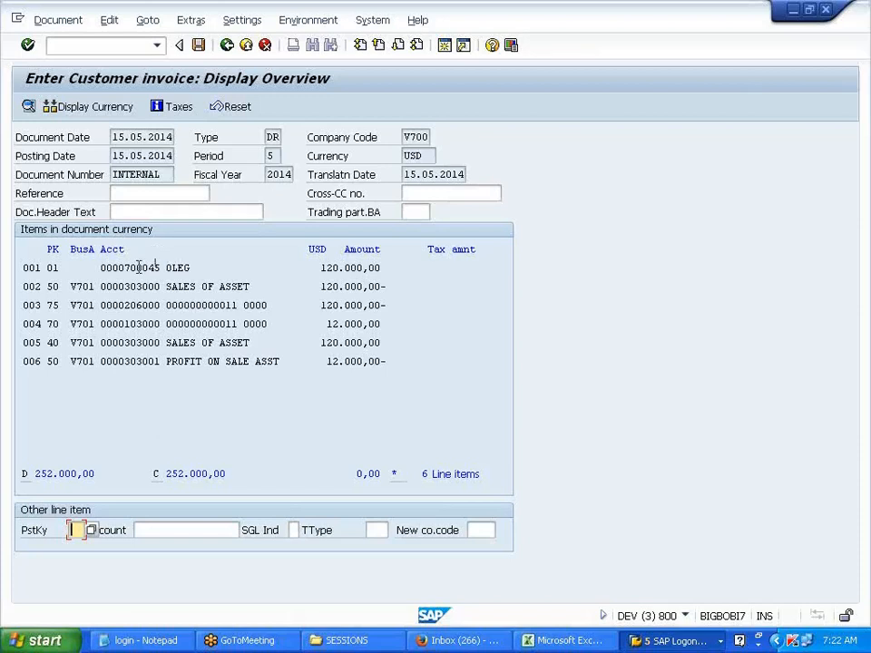
Examine the simulated line items for the customer, sales of asset, asset, accumulated depreciation and profit on sale accounts.
{"action": "left_click_drag", "start_coordinate": [20, 268], "coordinate": [388, 287]}
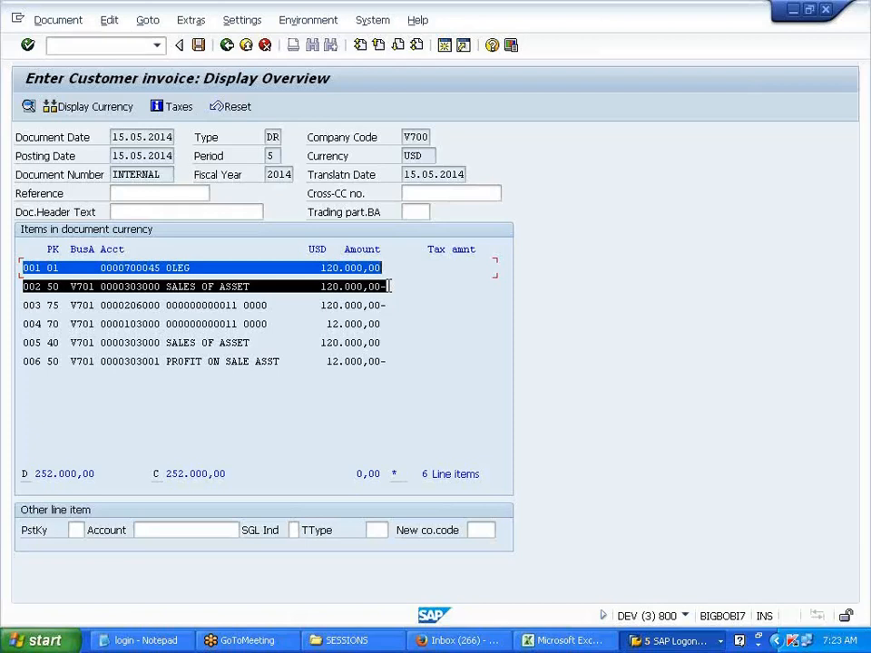
{"action": "left_click", "coordinate": [389, 289]}
{"action": "left_click_drag", "start_coordinate": [388, 304], "coordinate": [15, 308]}
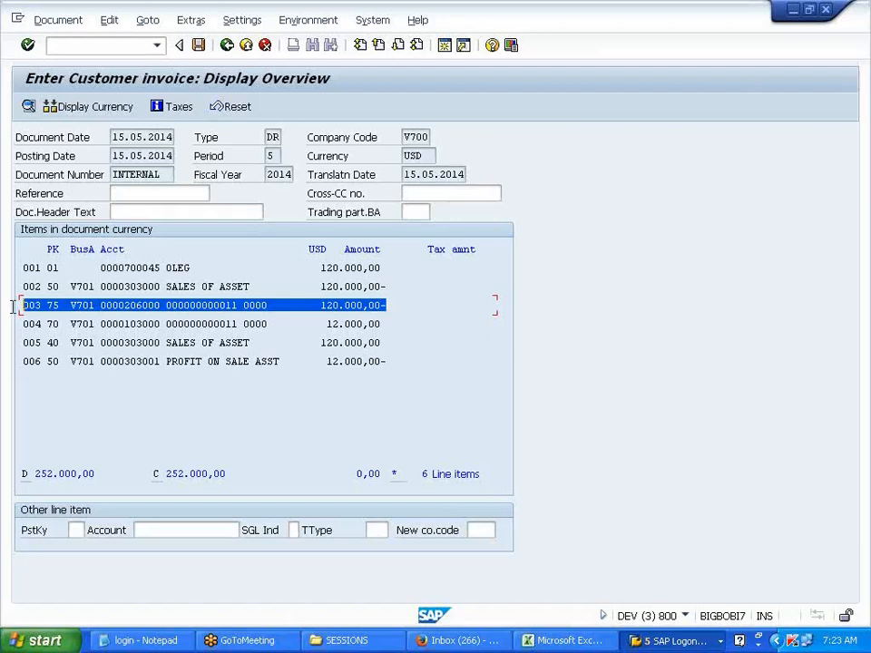
{"action": "left_click", "coordinate": [14, 306]}
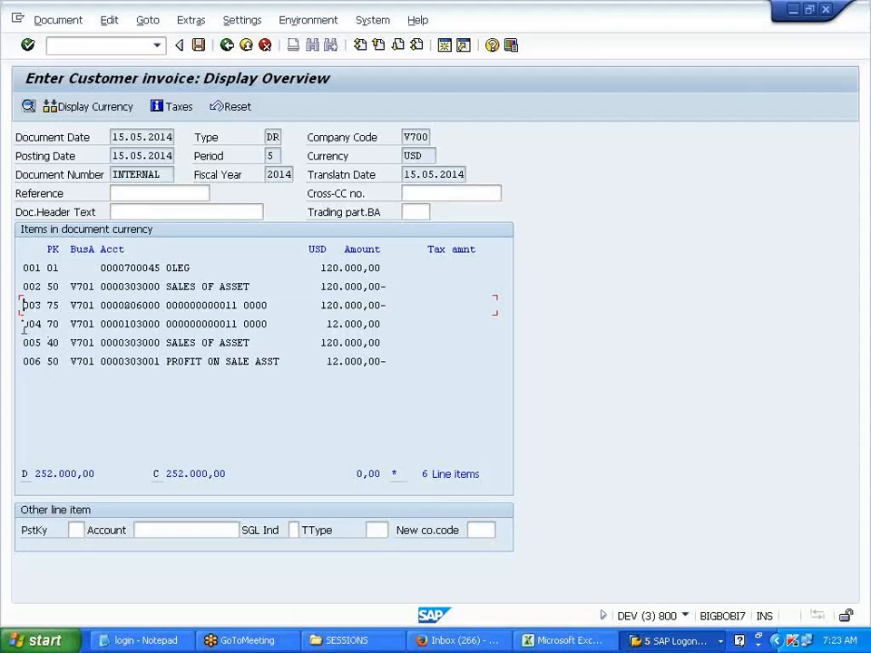
{"action": "left_click_drag", "start_coordinate": [20, 324], "coordinate": [406, 323]}
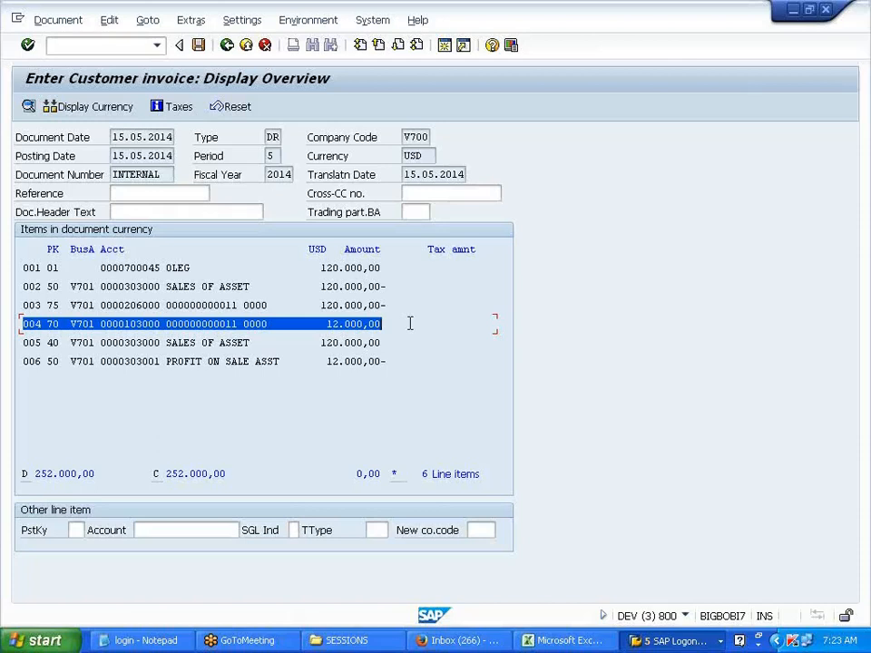
{"action": "left_click_drag", "start_coordinate": [394, 278], "coordinate": [17, 286]}
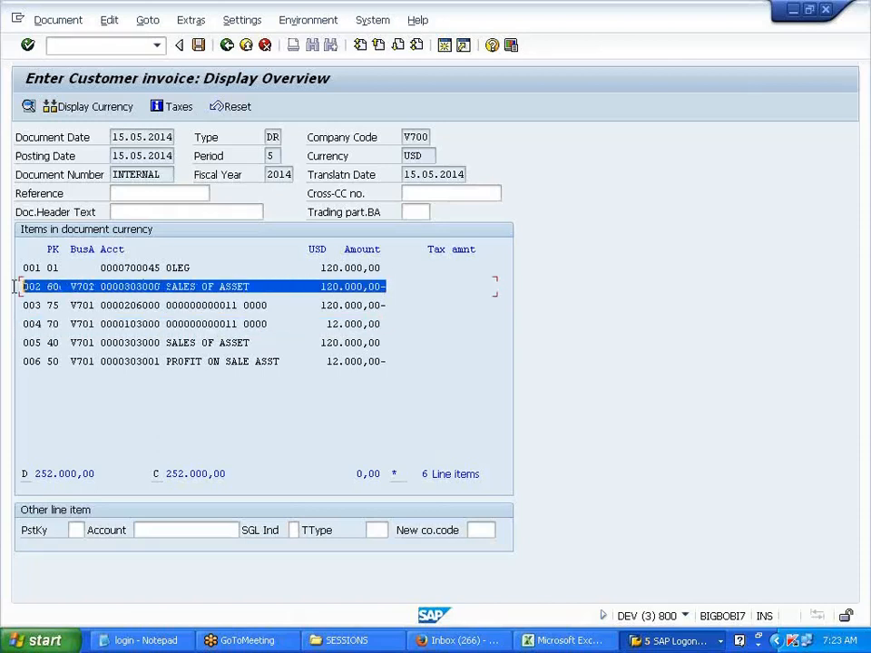
{"action": "left_click", "coordinate": [27, 287]}
{"action": "left_click_drag", "start_coordinate": [396, 343], "coordinate": [143, 338]}
{"action": "left_click", "coordinate": [140, 337]}
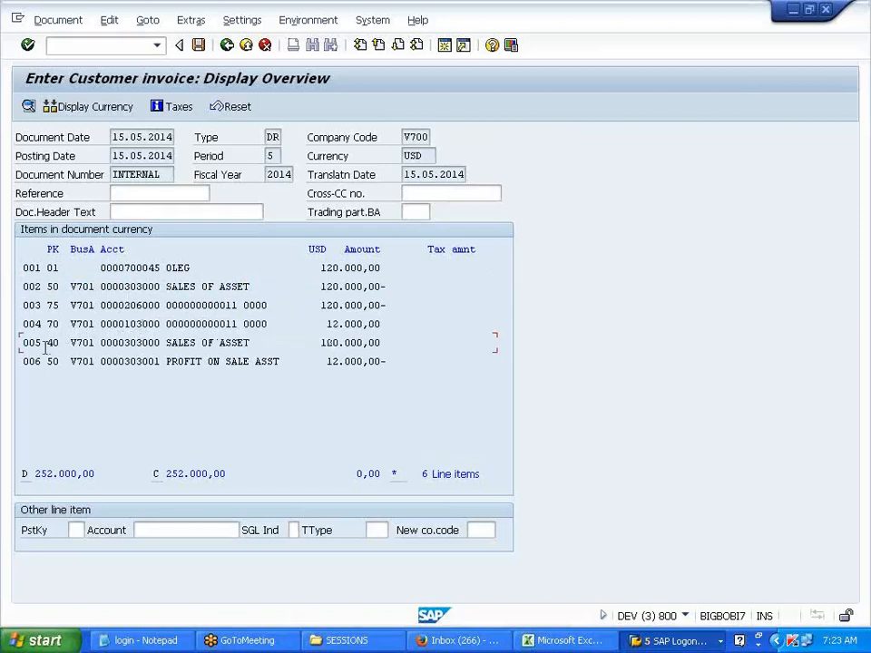
{"action": "left_click_drag", "start_coordinate": [23, 342], "coordinate": [415, 342]}
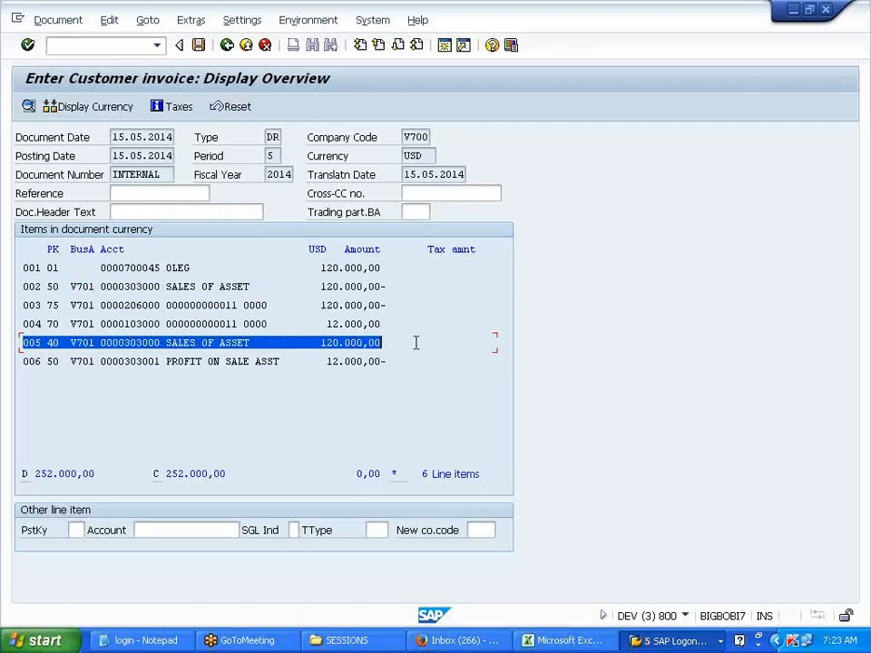
{"action": "left_click", "coordinate": [388, 262]}
{"action": "left_click_drag", "start_coordinate": [388, 287], "coordinate": [21, 288]}
{"action": "left_click", "coordinate": [22, 290]}
{"action": "left_click_drag", "start_coordinate": [22, 346], "coordinate": [425, 351]}
{"action": "left_click_drag", "start_coordinate": [388, 361], "coordinate": [24, 371]}
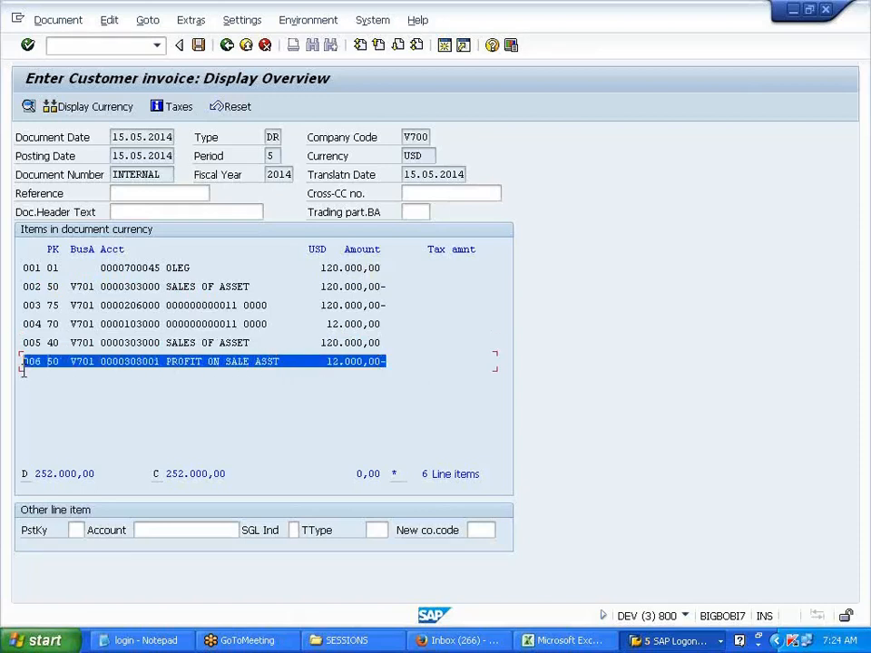
{"action": "left_click", "coordinate": [24, 365]}
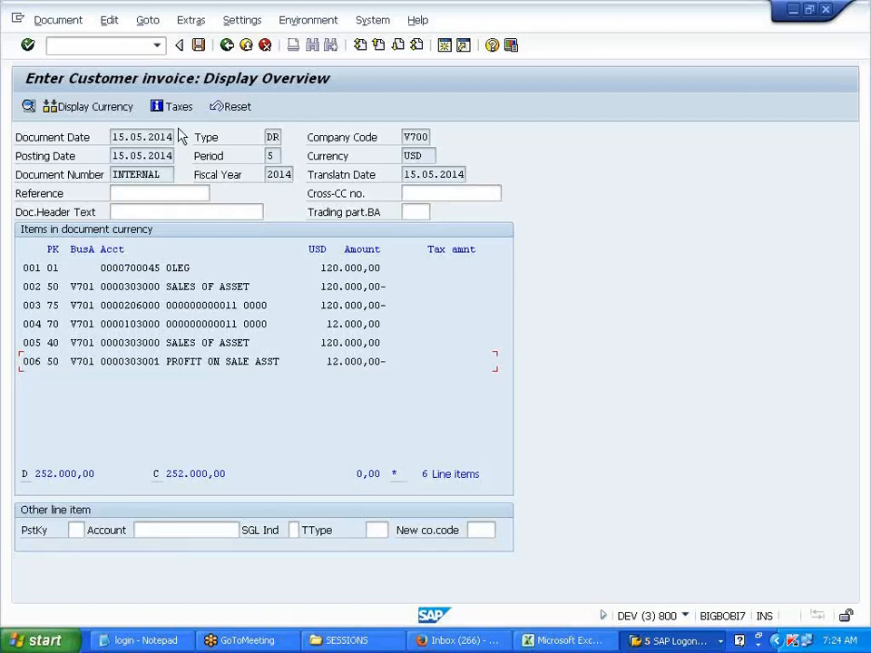
Post the simulated customer sale document for asset 11.
{"action": "left_click", "coordinate": [198, 45]}
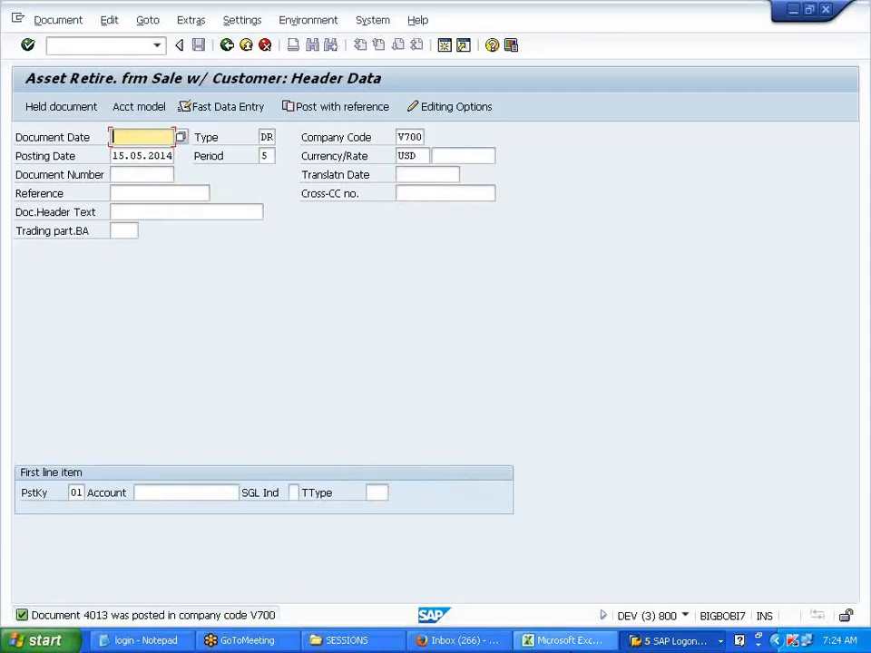
{"action": "left_click", "coordinate": [568, 641]}
{"action": "scroll", "coordinate": [459, 511], "scroll_direction": "down", "scroll_amount": 2}
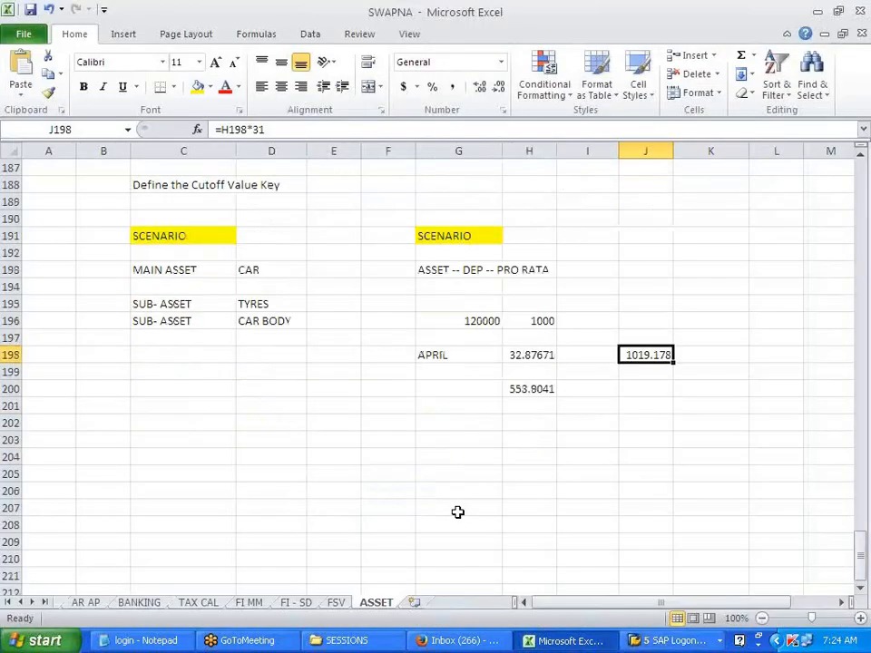
{"action": "left_click", "coordinate": [175, 448]}
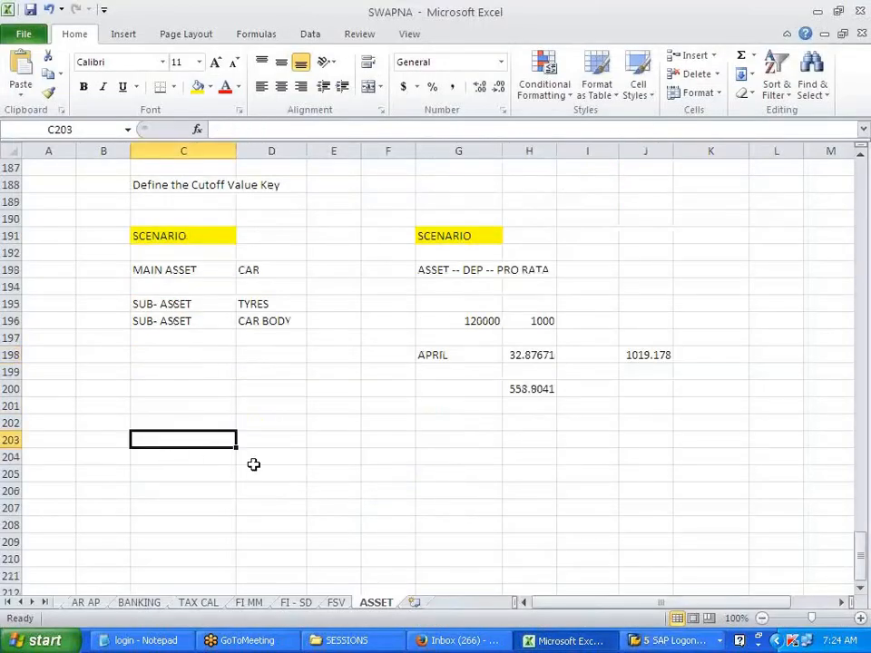
{"action": "key", "text": "alt+Tab"}
Start asset creation with AS01 for 5 similar assets of class VBS in V700 and proceed to the master data.
{"action": "left_click", "coordinate": [117, 45]}
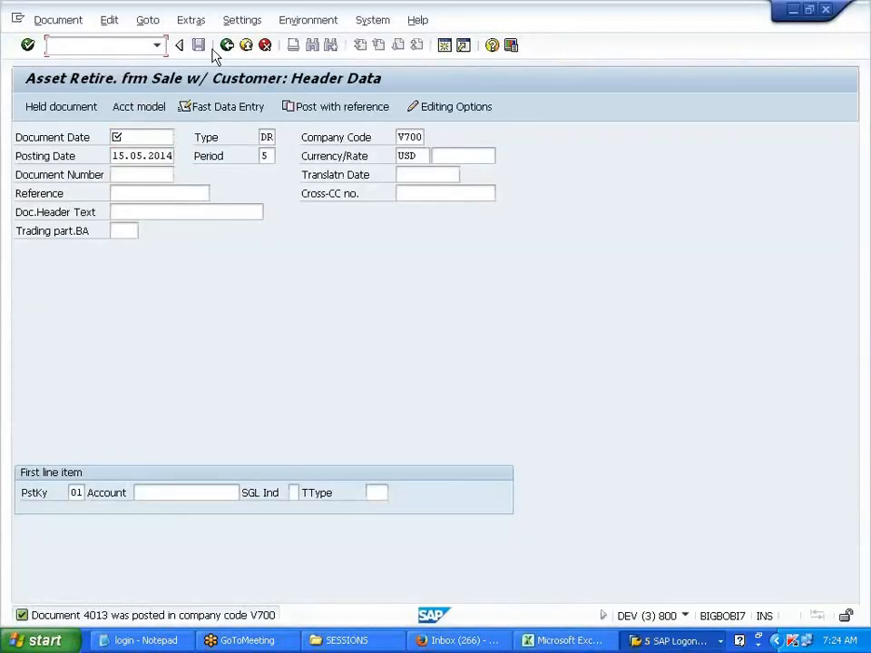
{"action": "type", "text": "/NAS01"}
{"action": "key", "text": "Return"}
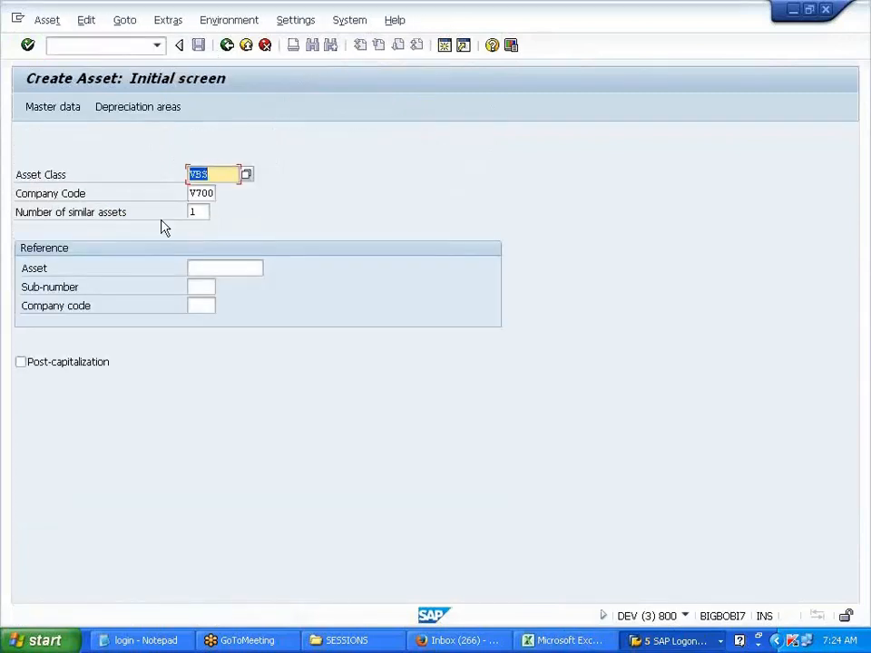
{"action": "left_click_drag", "start_coordinate": [17, 219], "coordinate": [157, 221]}
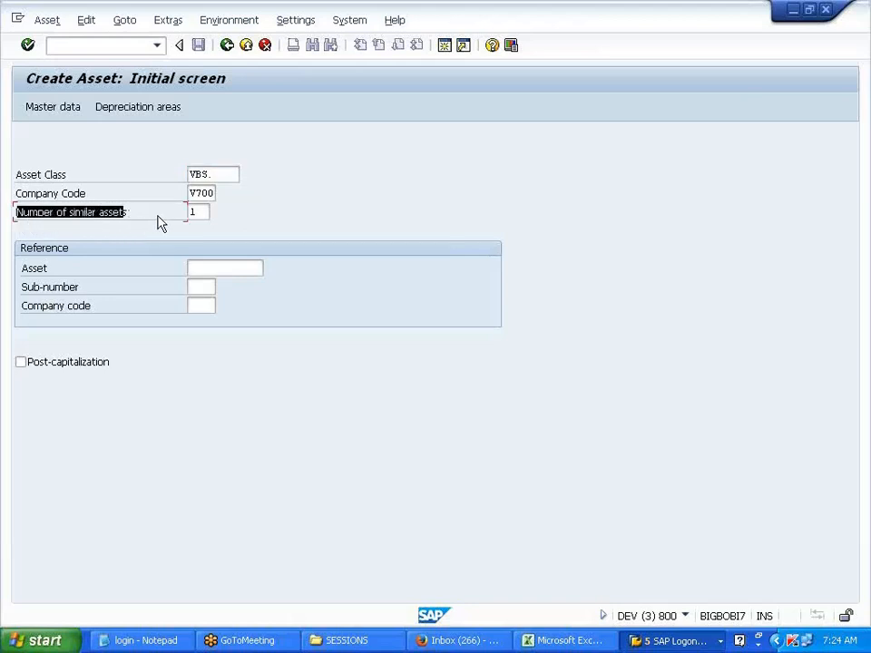
{"action": "left_click", "coordinate": [194, 212]}
{"action": "key", "text": "BackSpace"}
{"action": "type", "text": "5"}
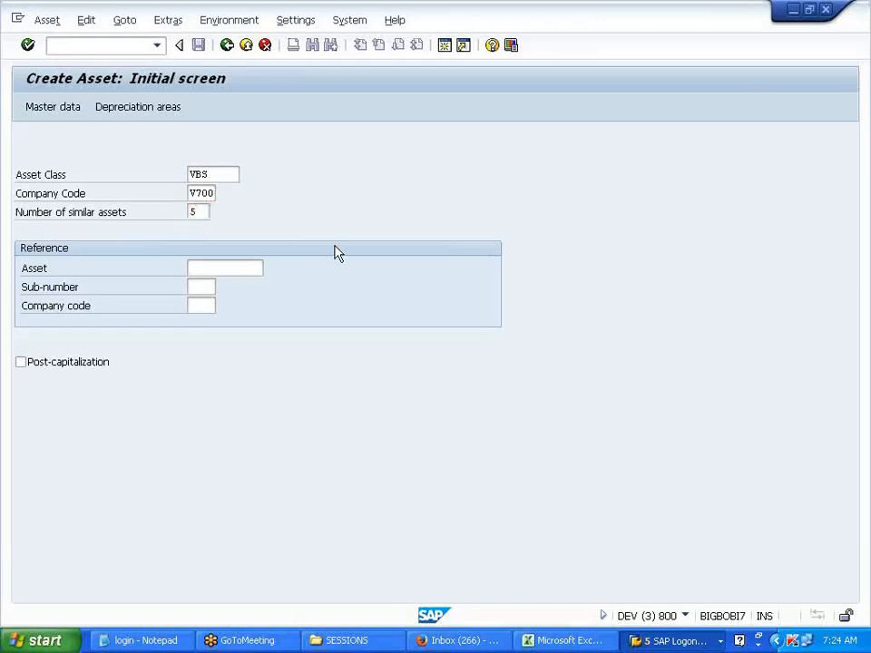
{"action": "key", "text": "Return"}
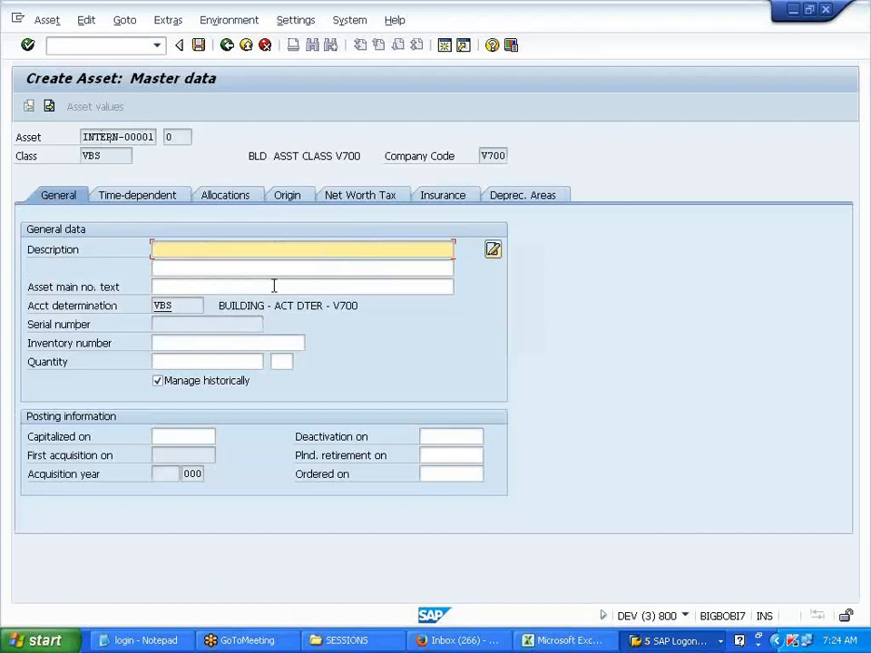
Describe the assets as "ASSET -- SIMILAR 1", create all five identical records, and leave asset creation.
{"action": "type", "text": "ASSET -- "}
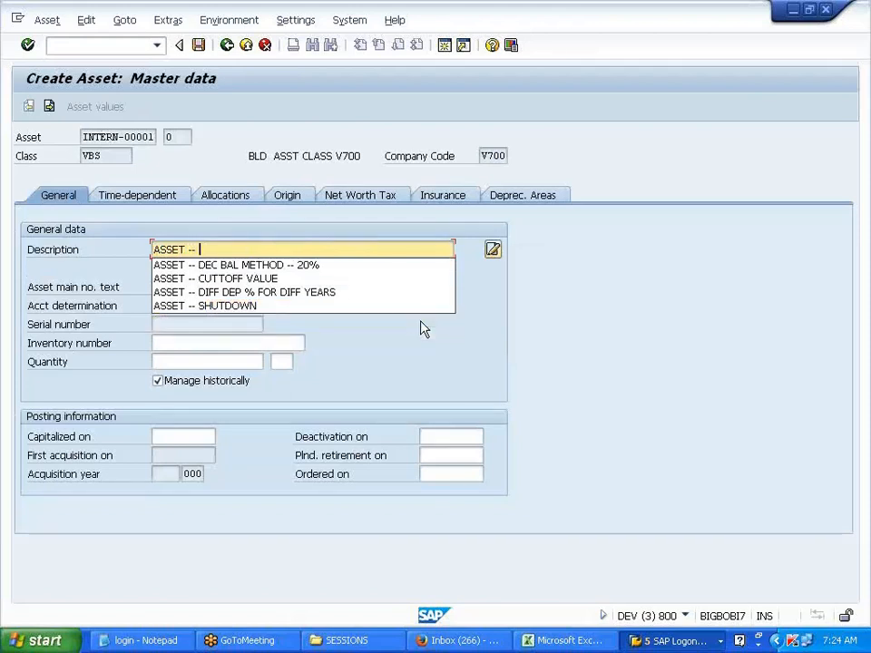
{"action": "type", "text": "SIMILA"}
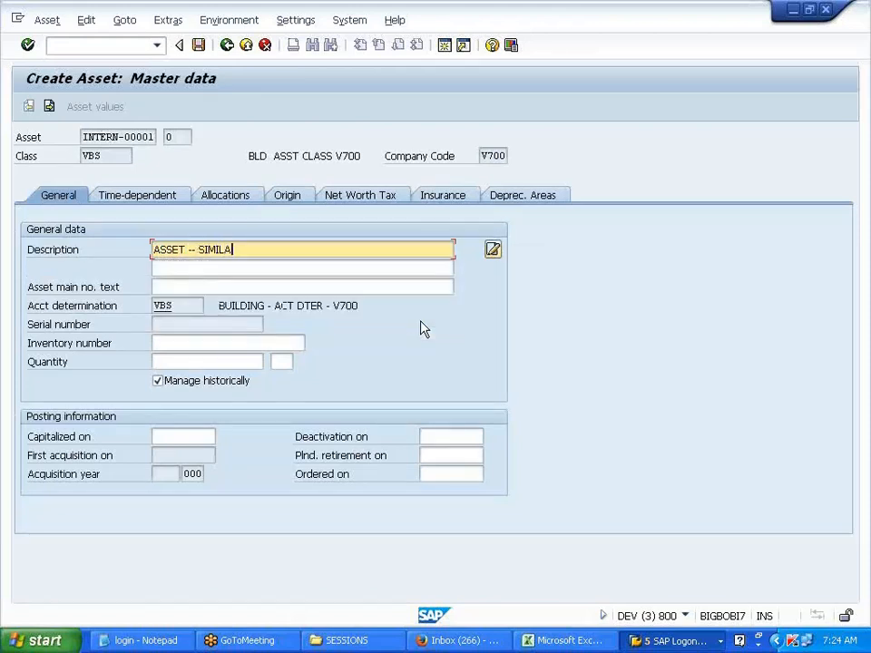
{"action": "type", "text": "R 1"}
{"action": "key", "text": "Return"}
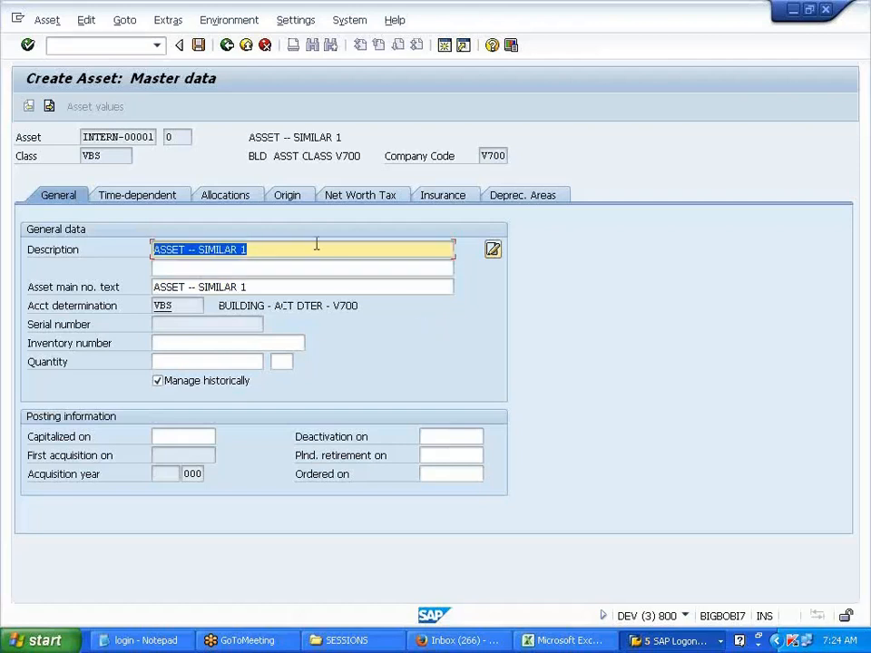
{"action": "left_click", "coordinate": [199, 46]}
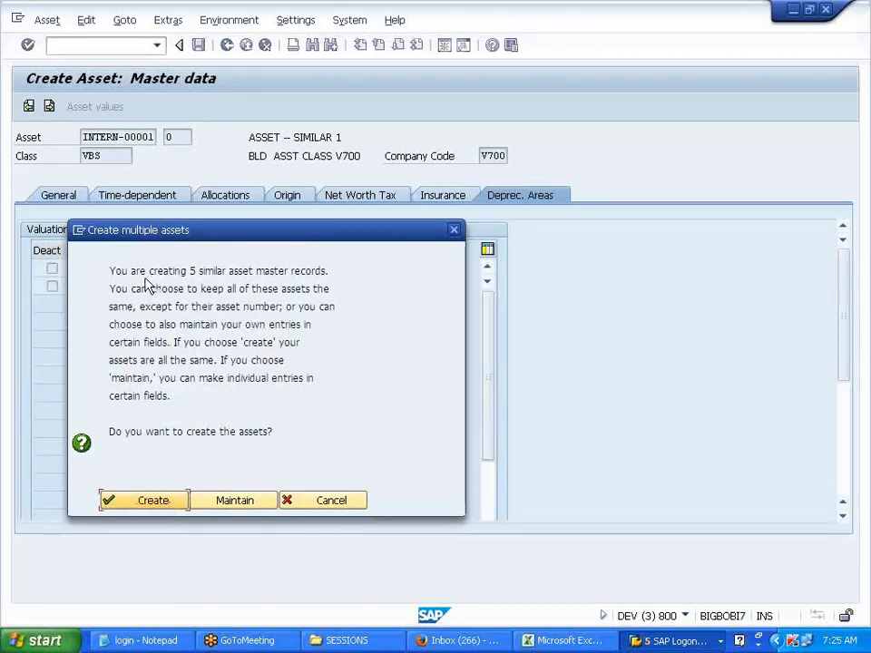
{"action": "left_click_drag", "start_coordinate": [190, 270], "coordinate": [338, 477]}
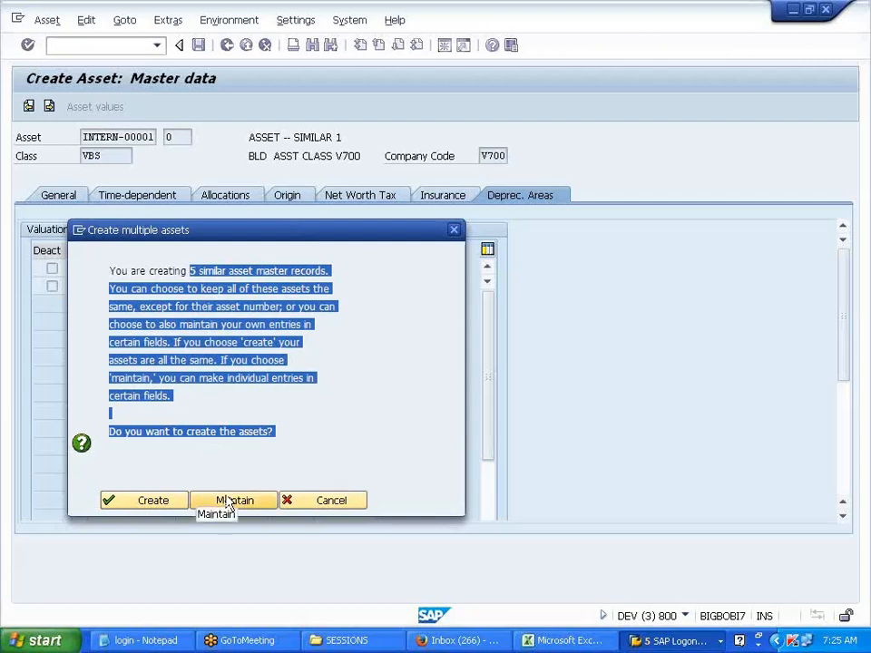
{"action": "left_click", "coordinate": [128, 509]}
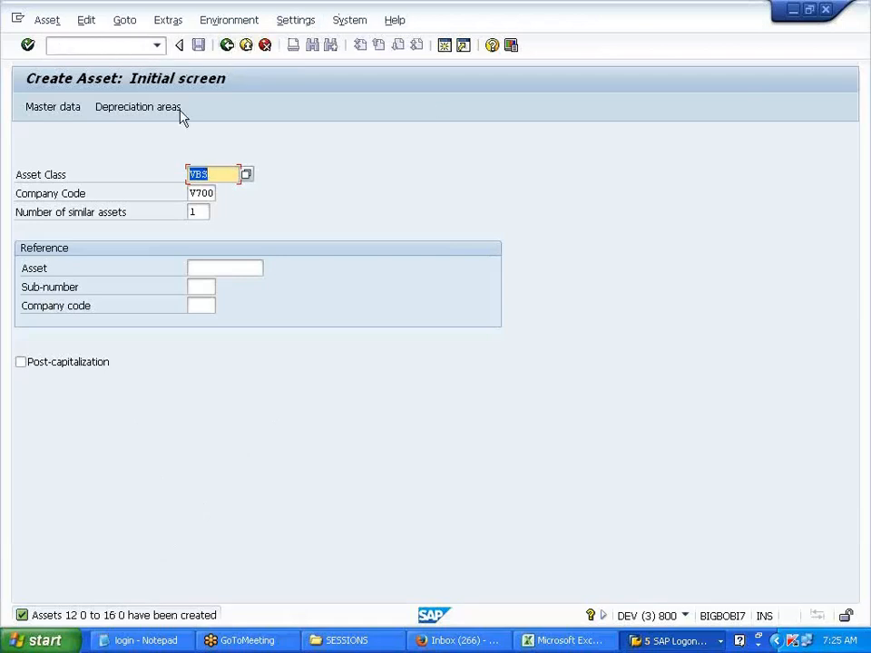
{"action": "left_click", "coordinate": [118, 41]}
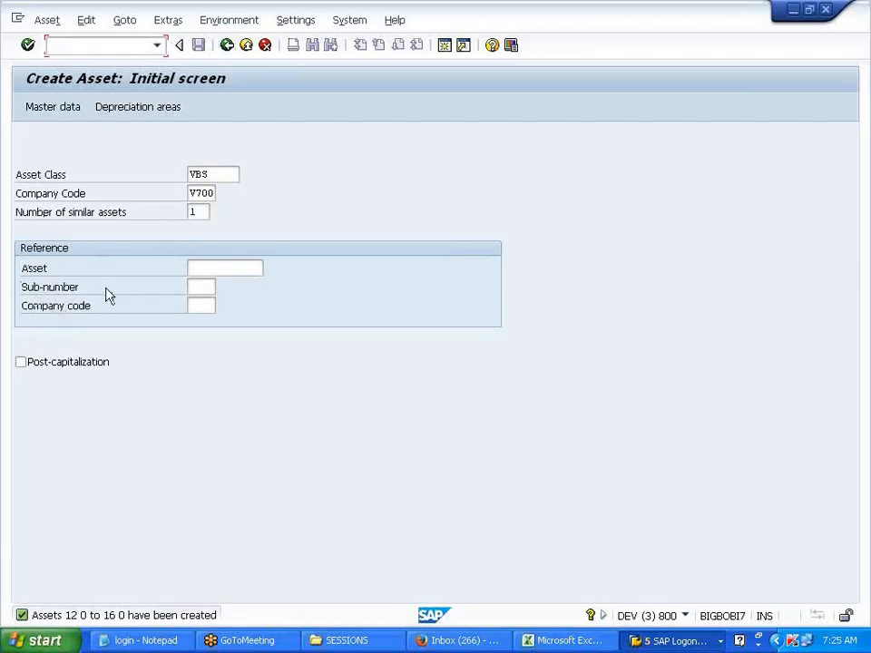
{"action": "left_click", "coordinate": [227, 45]}
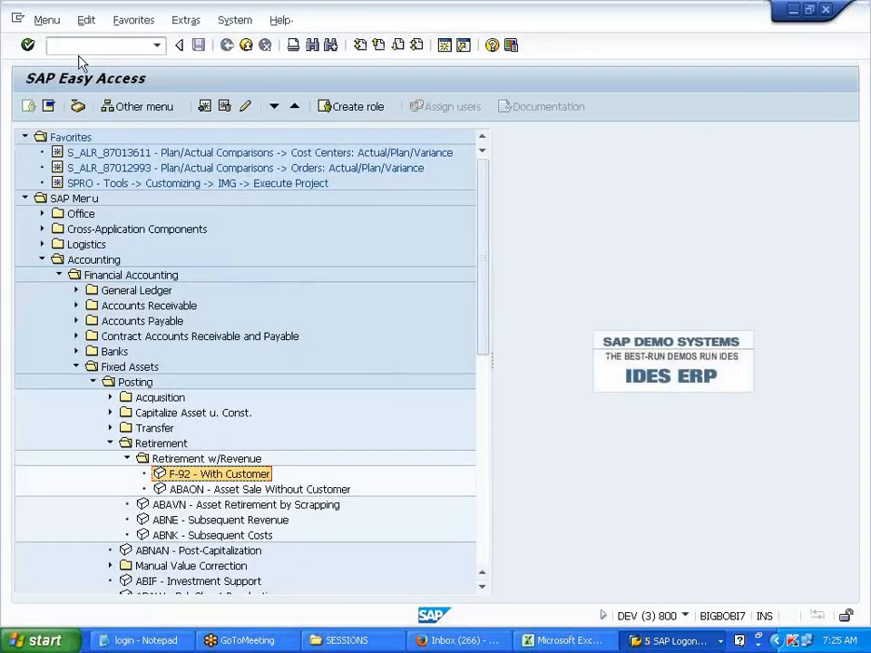
Switch to Excel and enter the note "DEP RUN -- AFAB" in cell C204 of the ASSET sheet.
{"action": "left_click", "coordinate": [567, 644]}
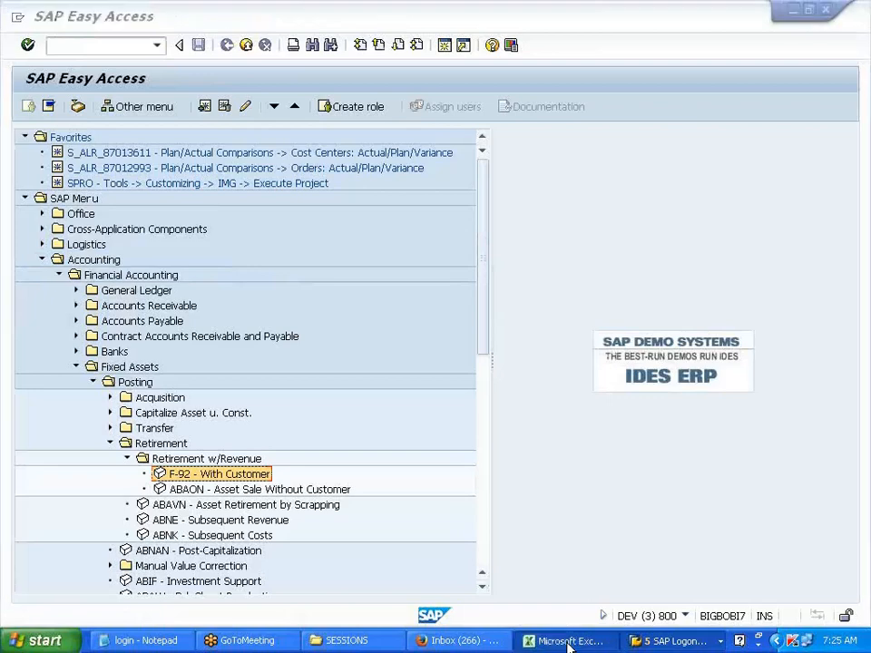
{"action": "left_click", "coordinate": [184, 461]}
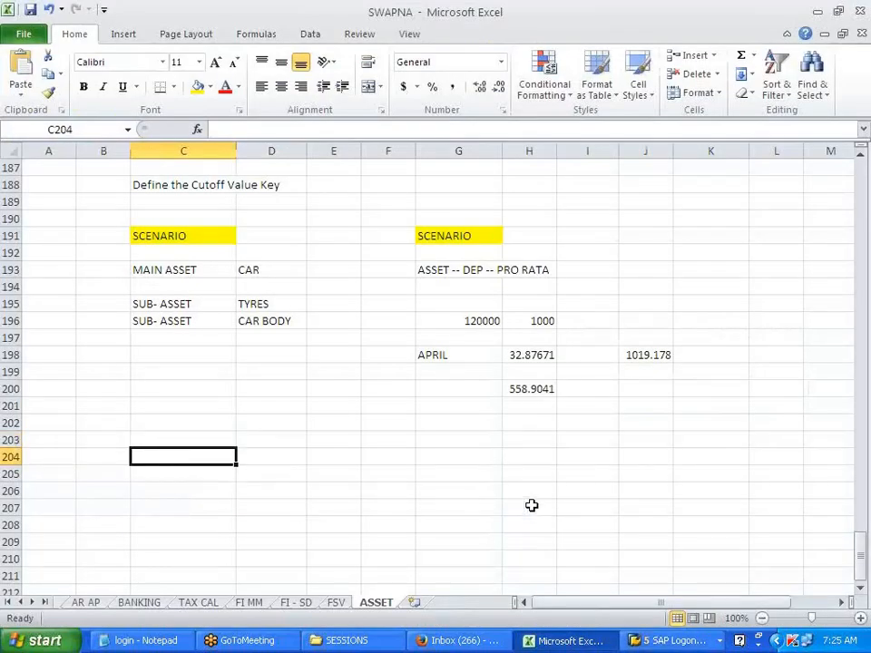
{"action": "type", "text": "DEP REN"}
{"action": "key", "text": "BackSpace"}
{"action": "key", "text": "BackSpace"}
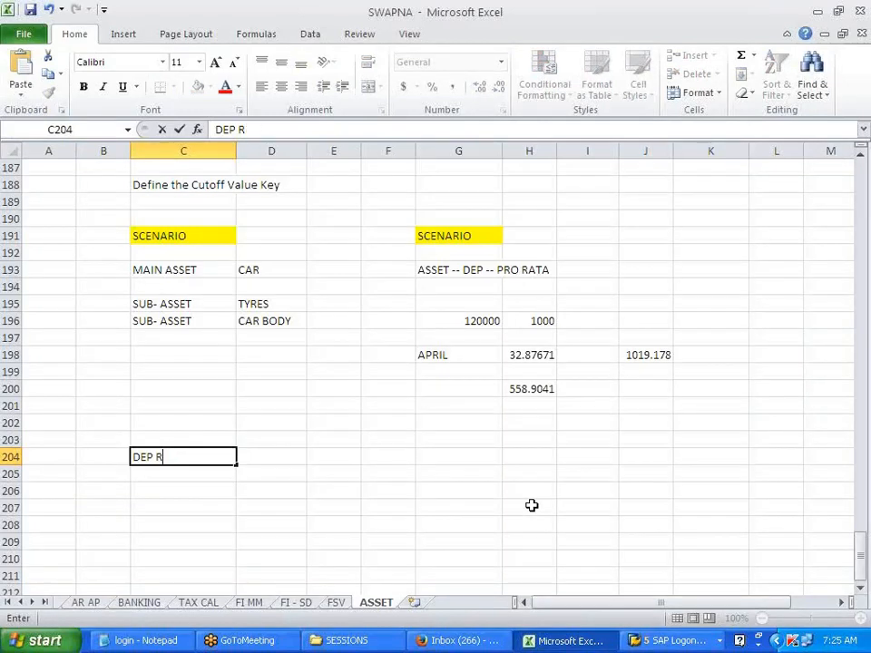
{"action": "type", "text": "UN -- AFAB"}
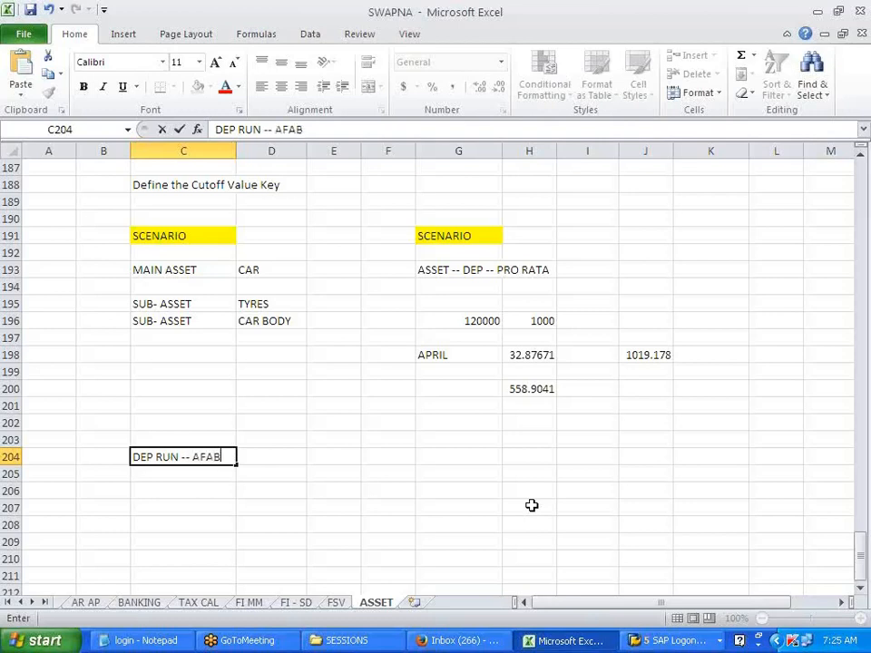
Enter the notes "RAPOST2000" in cell C206 and "SE38" in cell D206 of the ASSET sheet.
{"action": "left_click", "coordinate": [525, 490]}
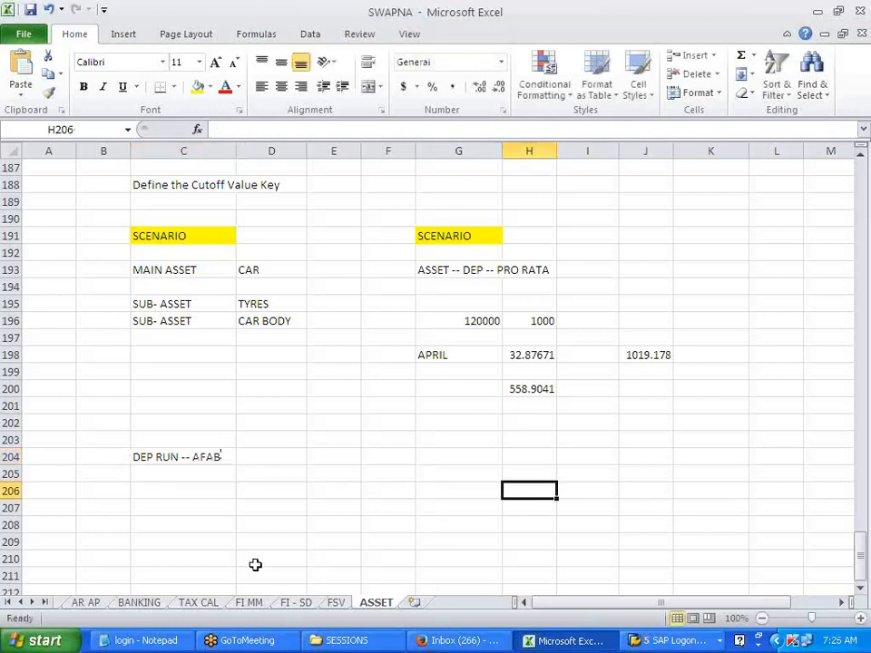
{"action": "left_click", "coordinate": [179, 487]}
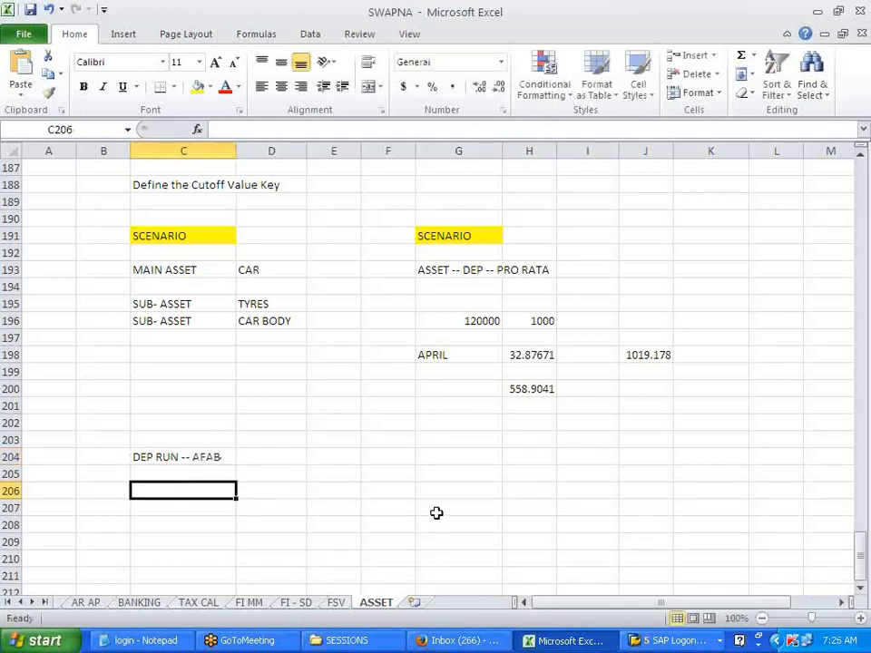
{"action": "type", "text": "RAPOST"}
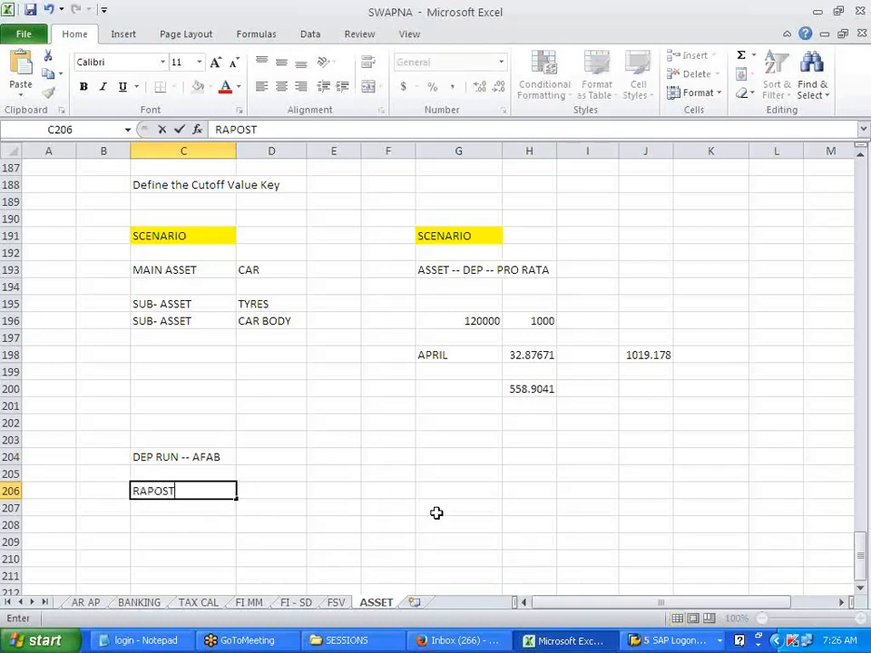
{"action": "type", "text": "2000"}
{"action": "key", "text": "Tab"}
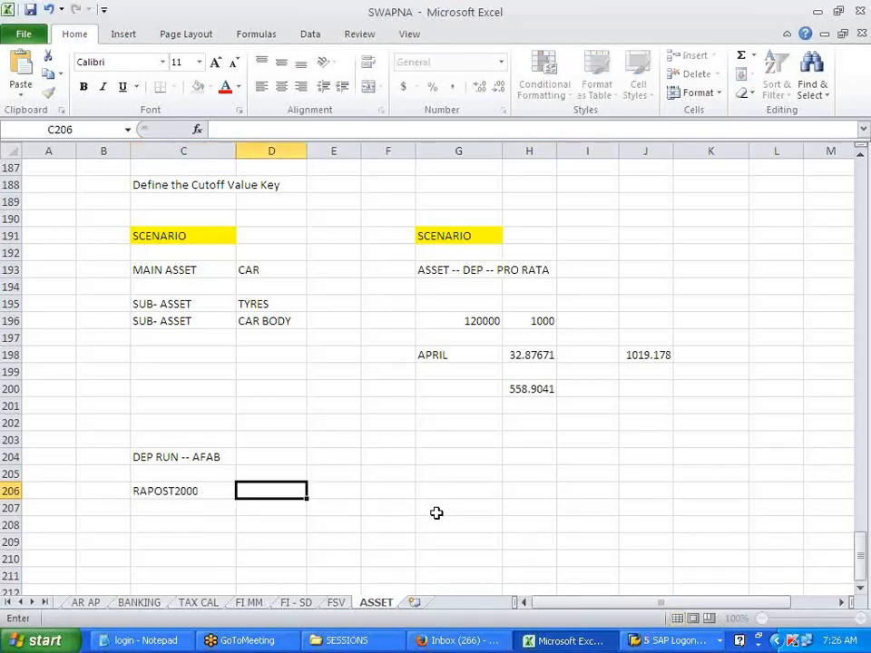
{"action": "type", "text": "SE3"}
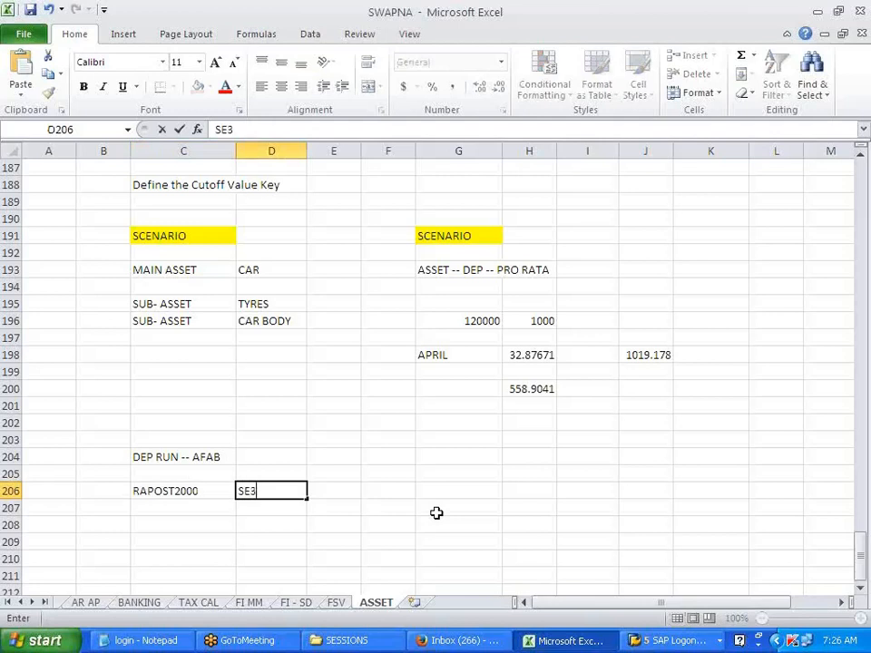
{"action": "type", "text": "8"}
{"action": "key", "text": "Down"}
{"action": "key", "text": "Down"}
{"action": "key", "text": "Left"}
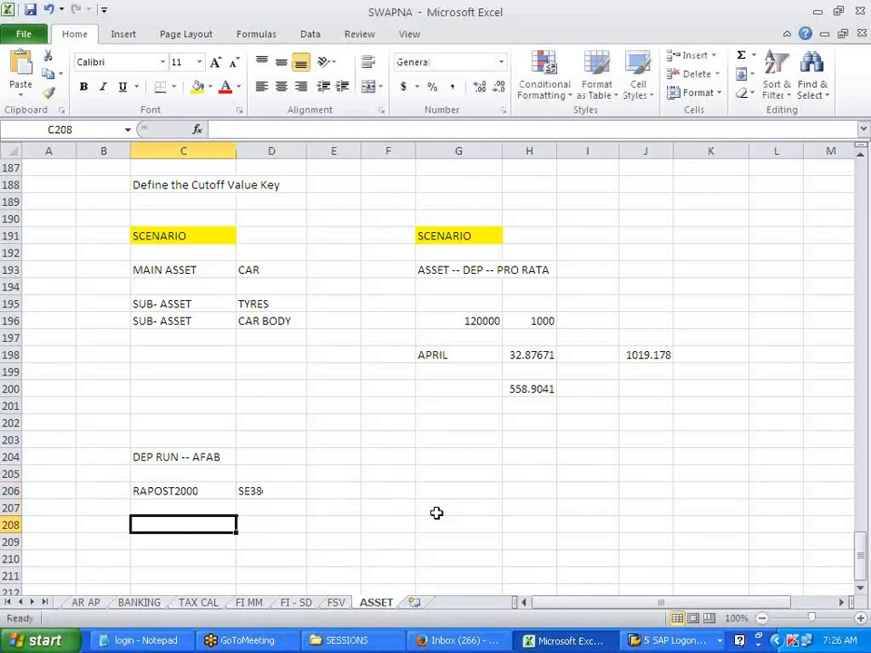
{"action": "scroll", "coordinate": [437, 514], "scroll_direction": "down", "scroll_amount": 2}
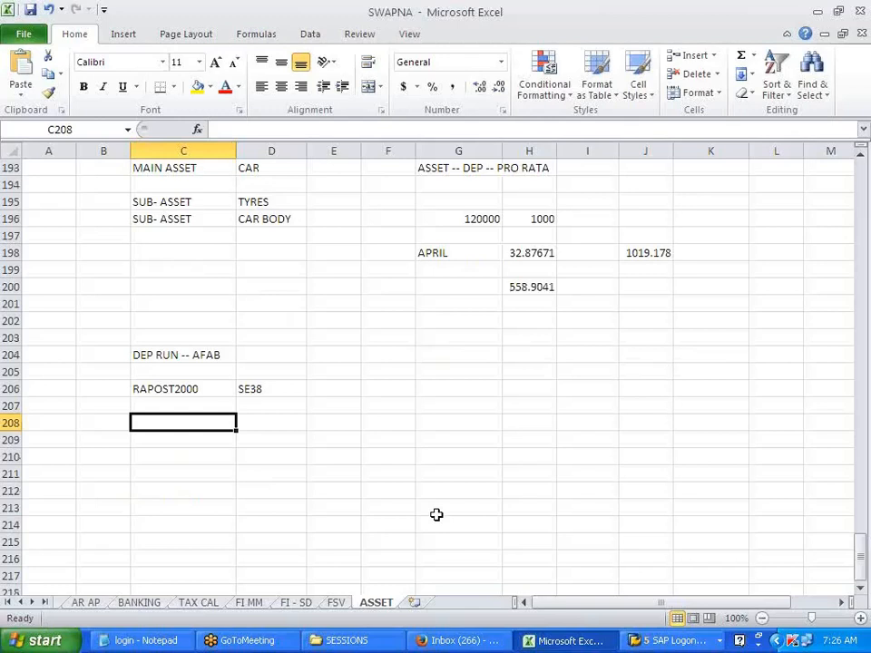
Switch to the SAP Easy Access session.
{"action": "left_click", "coordinate": [649, 641]}
{"action": "left_click", "coordinate": [671, 556]}
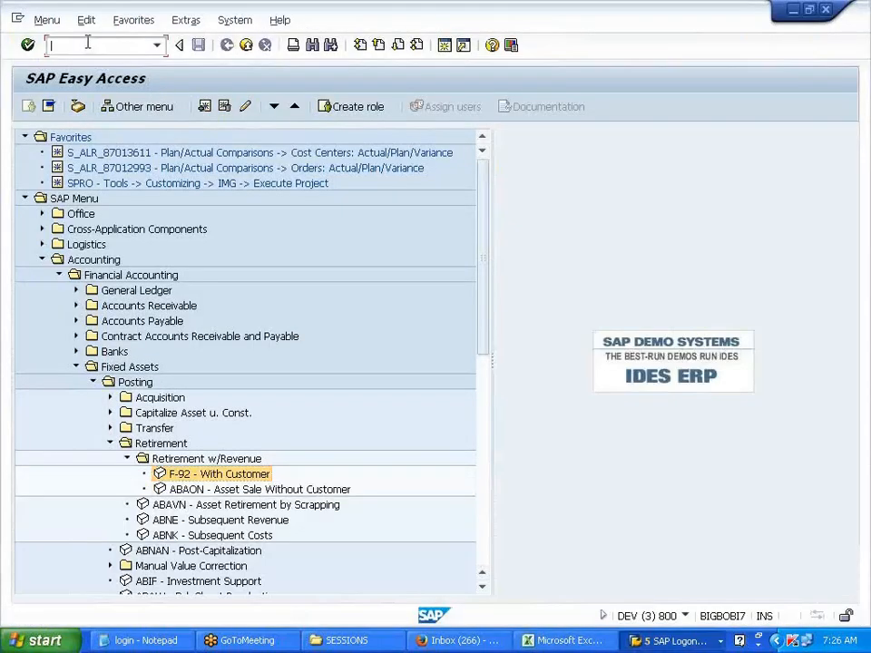
{"action": "left_click", "coordinate": [87, 41]}
{"action": "type", "text": "/NAS01"}
{"action": "key", "text": "Return"}
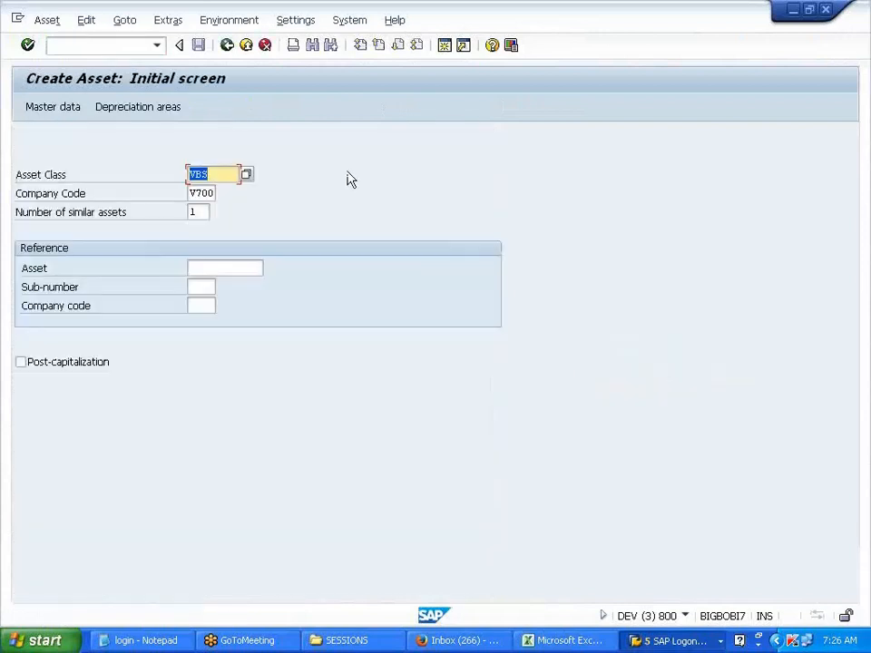
Open asset 1 of V700 in the Change Asset transaction, display its asset values and examine the posted book depreciation by period.
{"action": "left_click", "coordinate": [123, 46]}
{"action": "type", "text": "/NAS01"}
{"action": "key", "text": "Return"}
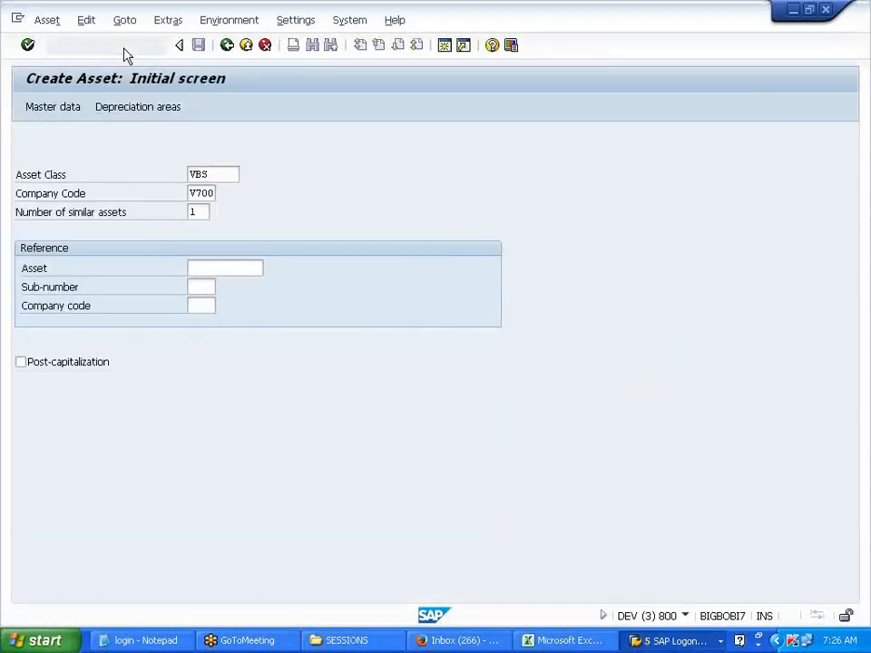
{"action": "key", "text": "BackSpace"}
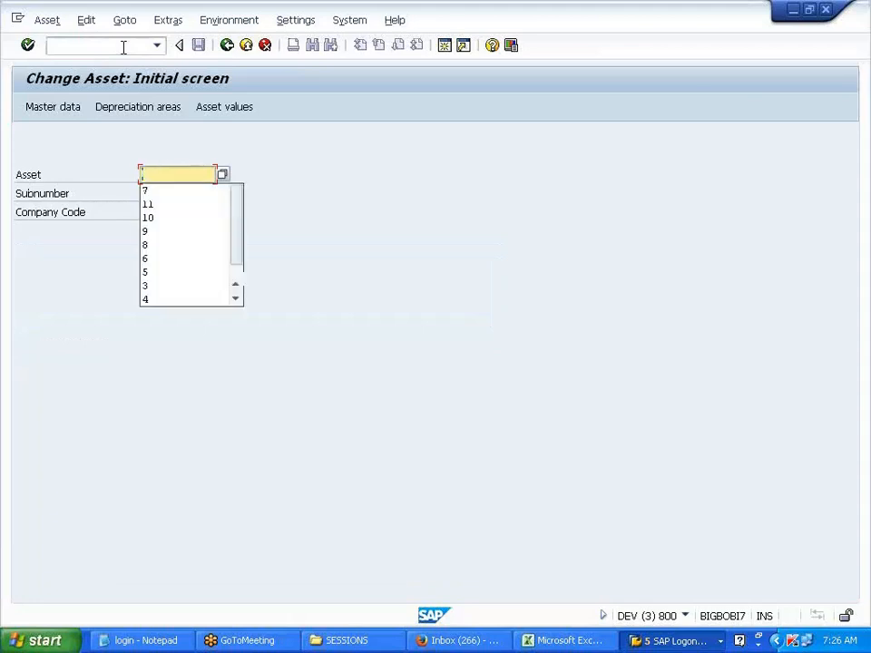
{"action": "type", "text": "1"}
{"action": "left_click", "coordinate": [243, 110]}
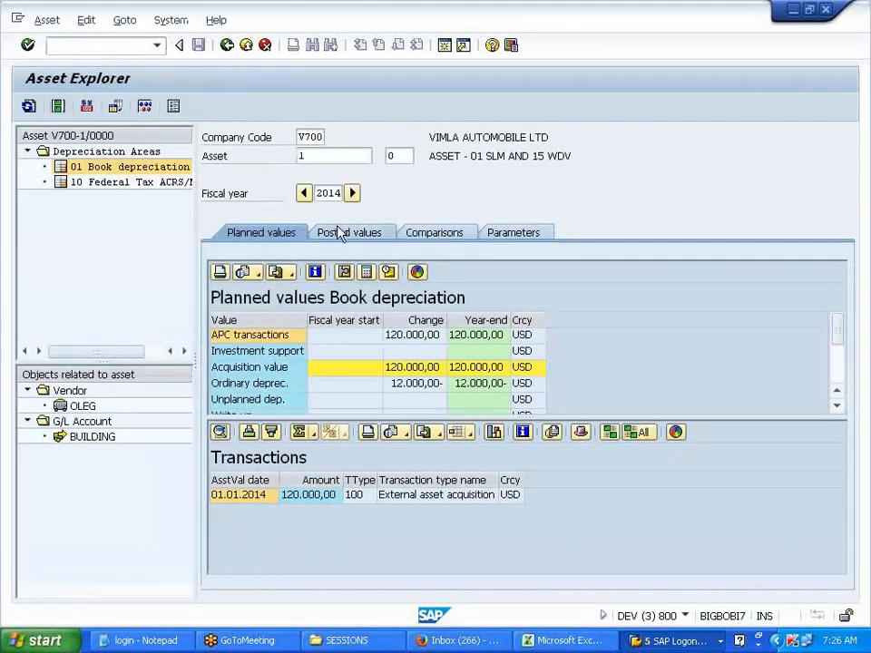
{"action": "left_click", "coordinate": [338, 233]}
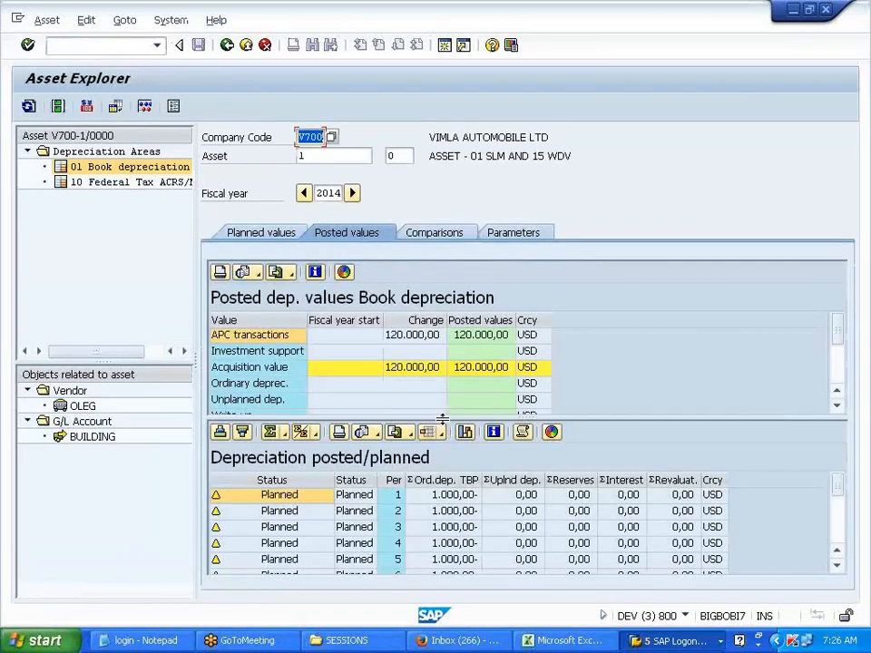
{"action": "left_click_drag", "start_coordinate": [444, 418], "coordinate": [452, 386]}
{"action": "left_click", "coordinate": [461, 355]}
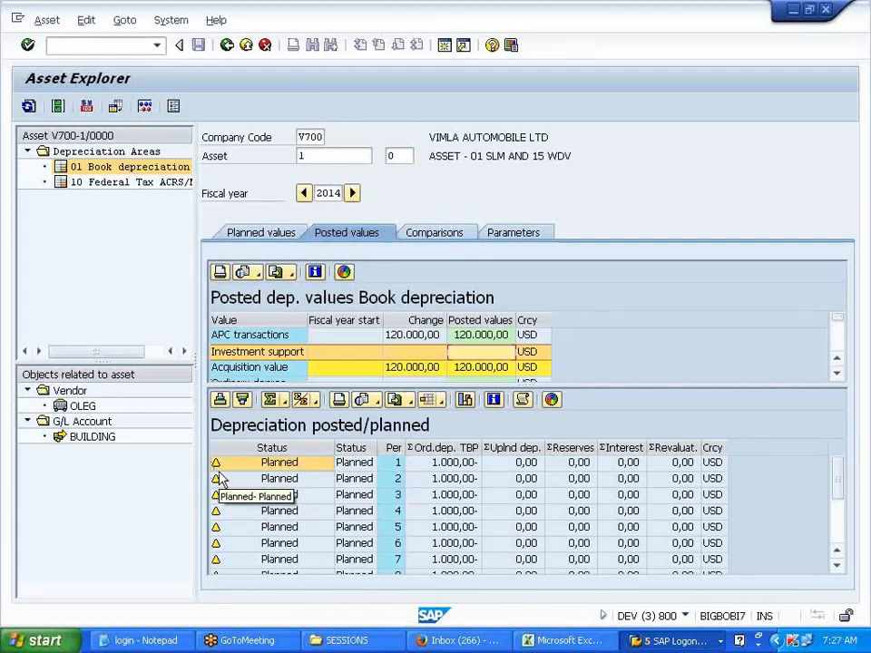
Switch to Excel and enter the debit line with "DR" in B208 and "DEP" in C208.
{"action": "key", "text": "alt+Tab"}
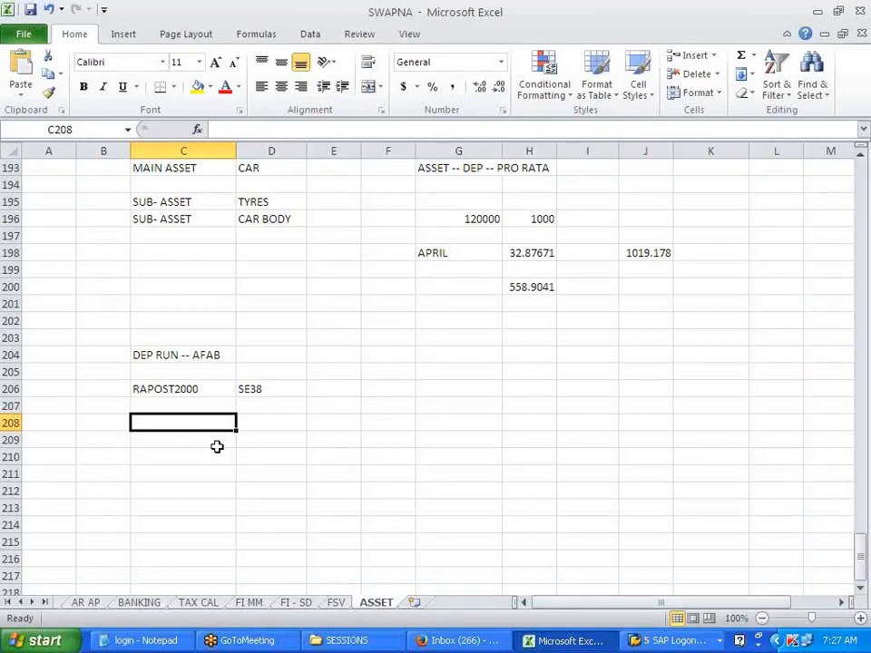
{"action": "type", "text": "DEP"}
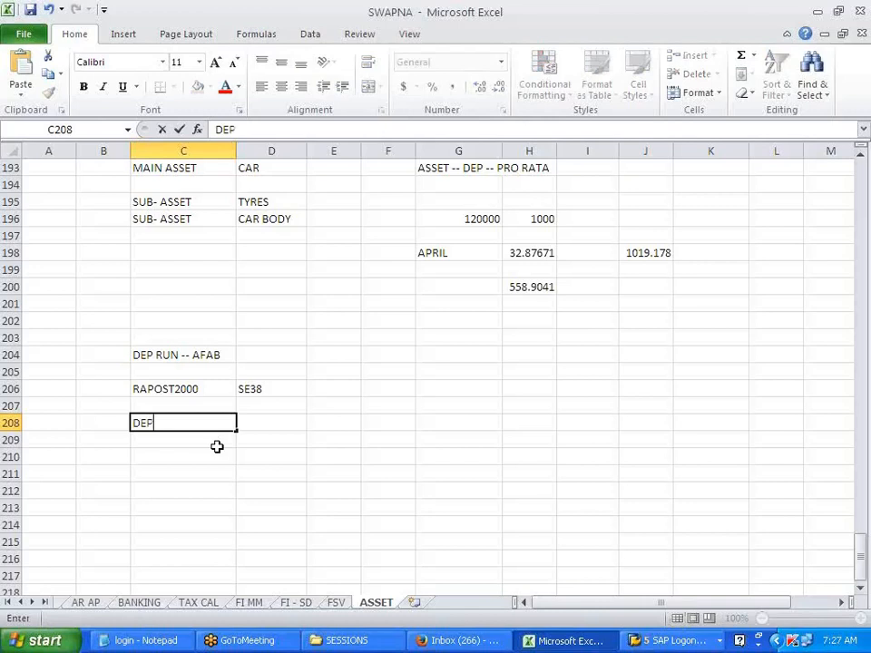
{"action": "key", "text": "Left"}
{"action": "type", "text": "DR"}
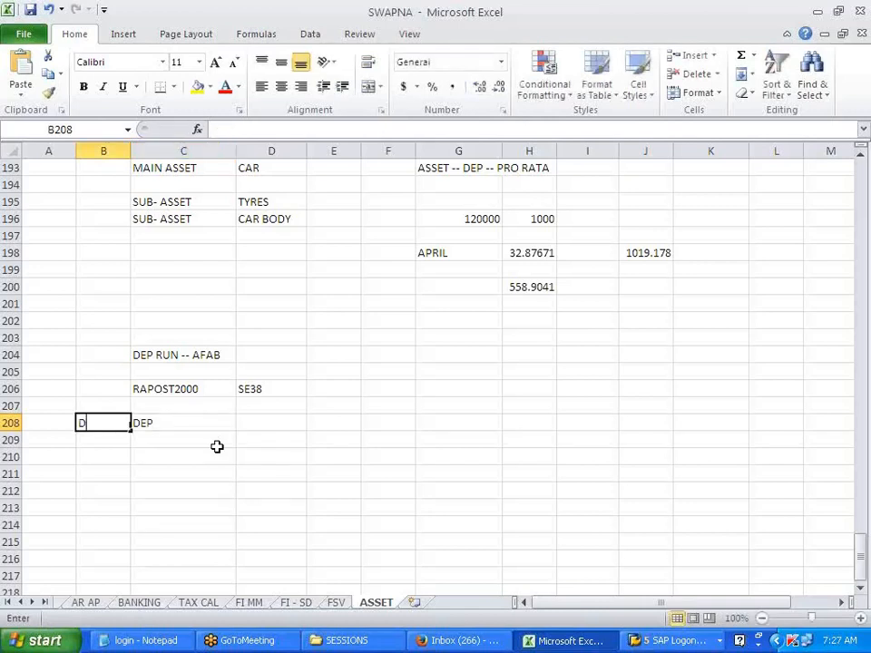
{"action": "left_click", "coordinate": [216, 447]}
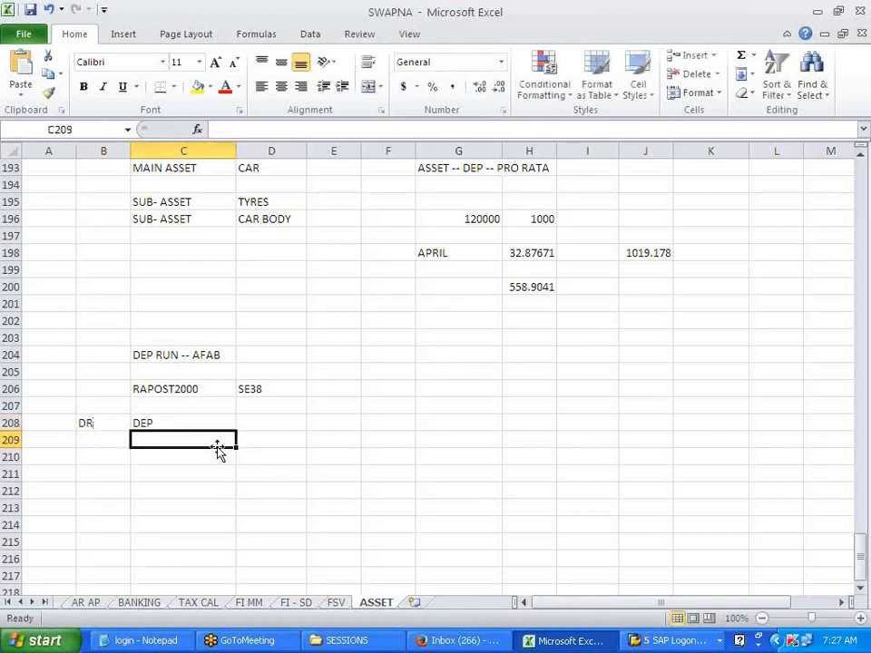
Enter the credit line with "CR" in B209 and "TO PROV/ACCUMULATED" in C209.
{"action": "key", "text": "Left"}
{"action": "type", "text": "CR"}
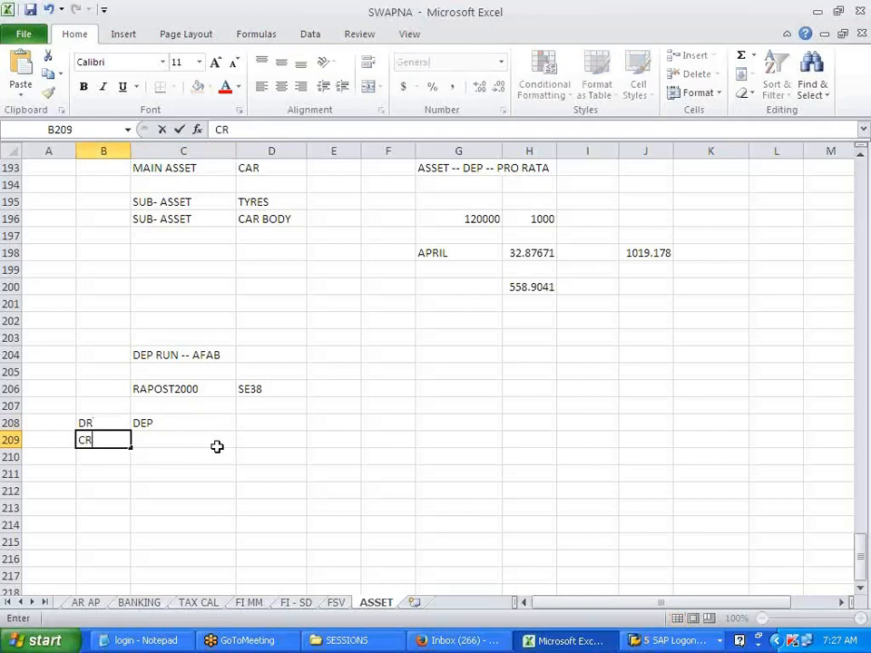
{"action": "left_click", "coordinate": [217, 446]}
{"action": "type", "text": "TO P"}
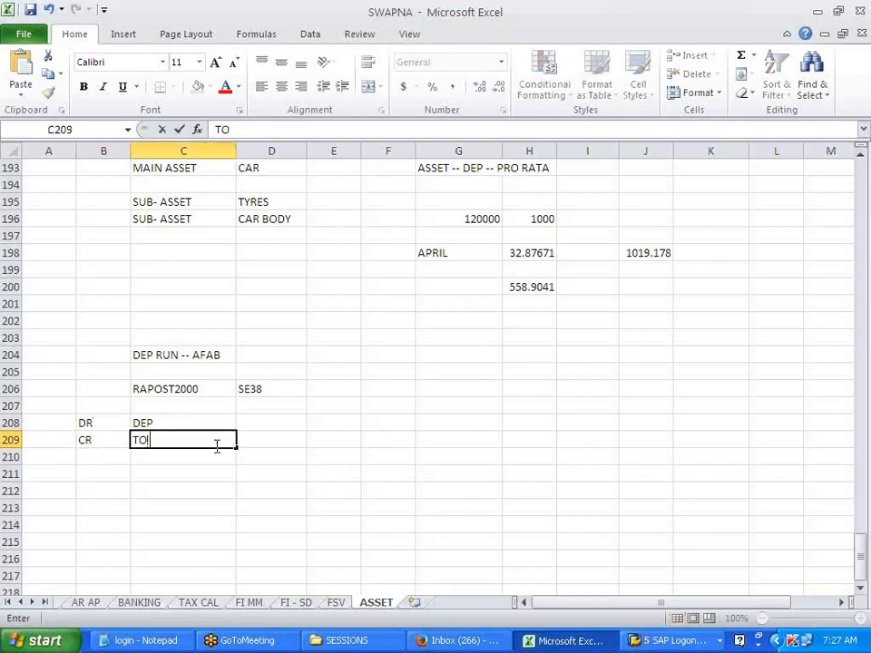
{"action": "type", "text": "V"}
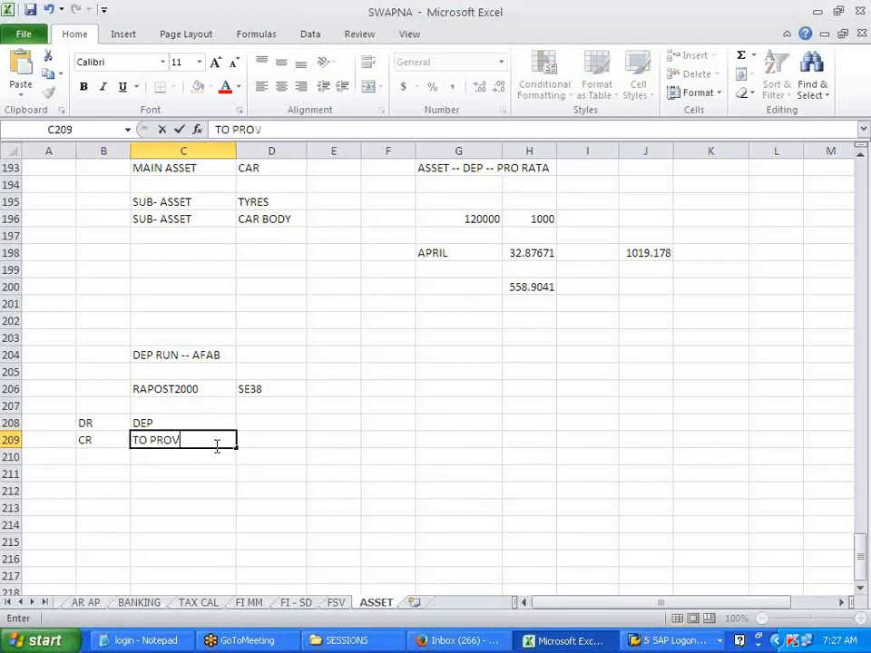
{"action": "type", "text": "/ACCUMULATED"}
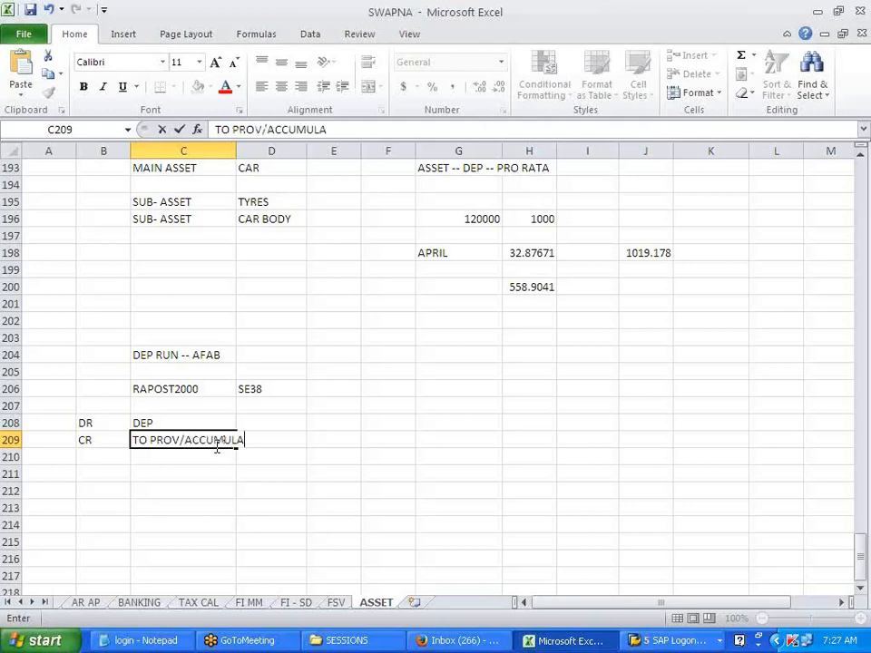
{"action": "left_click", "coordinate": [267, 499]}
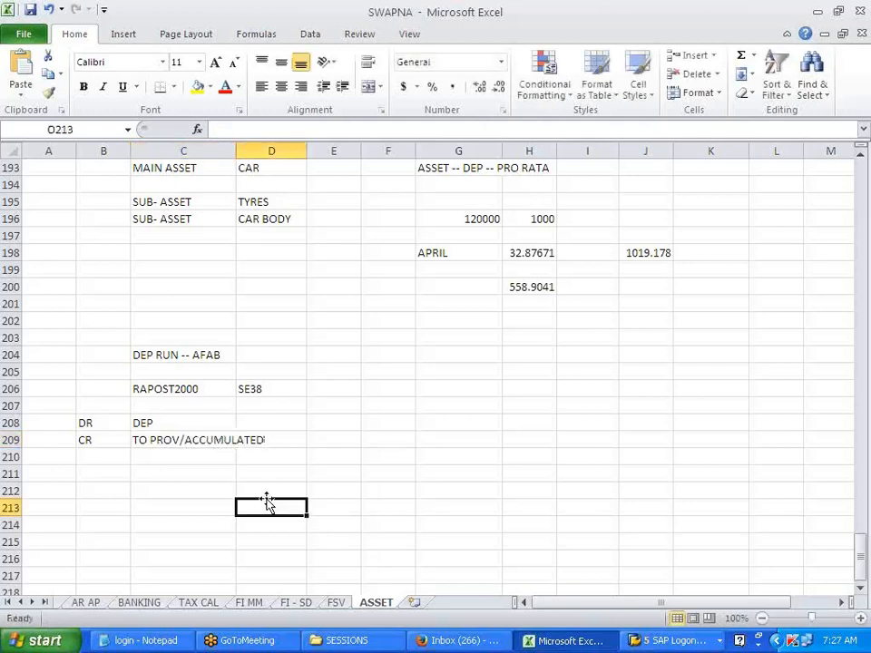
Widen column C so the "TO PROV/ACCUMULATED" text fits within it.
{"action": "left_click_drag", "start_coordinate": [91, 420], "coordinate": [273, 440]}
{"action": "left_click", "coordinate": [282, 490]}
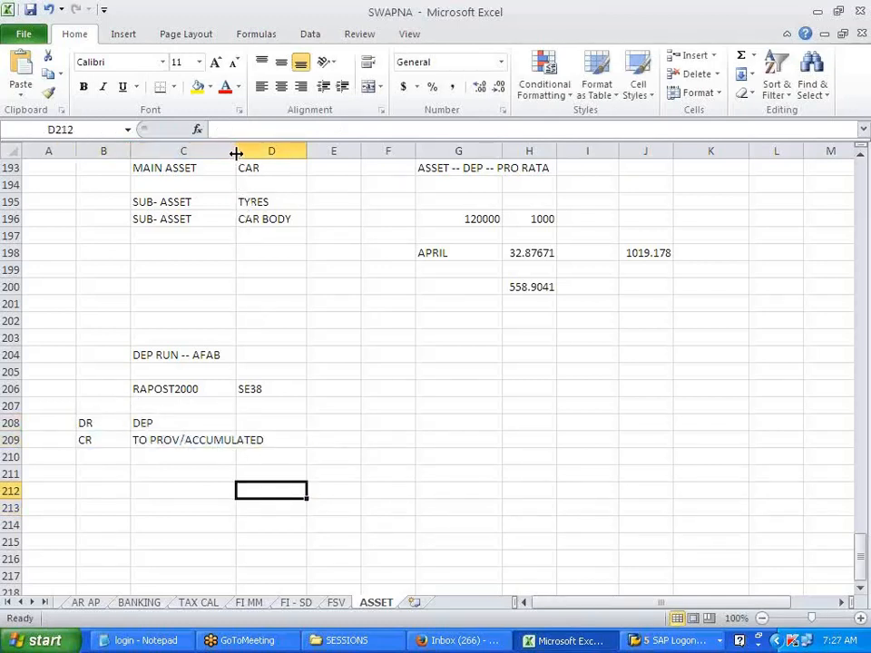
{"action": "left_click_drag", "start_coordinate": [240, 155], "coordinate": [271, 155]}
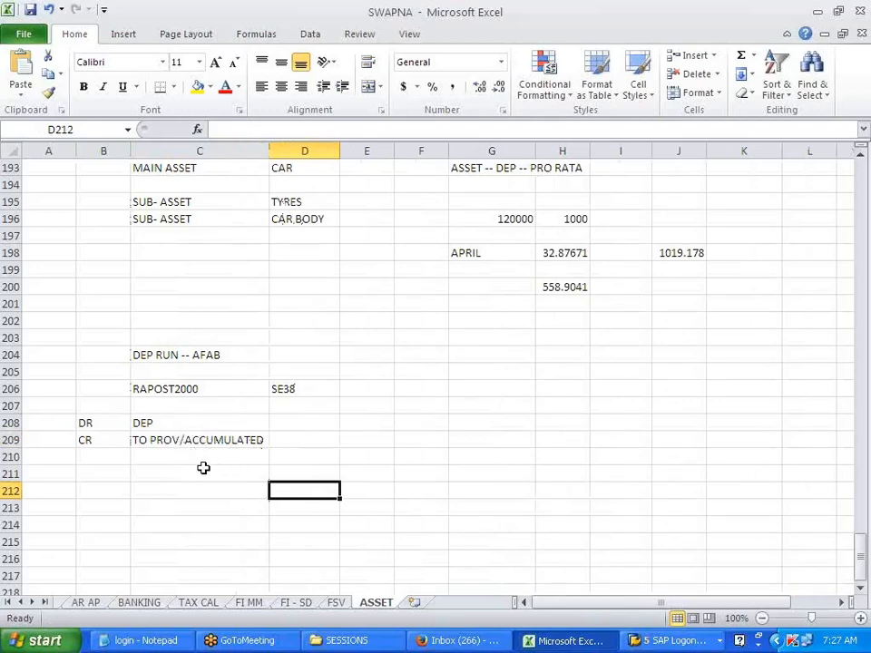
{"action": "left_click", "coordinate": [199, 478]}
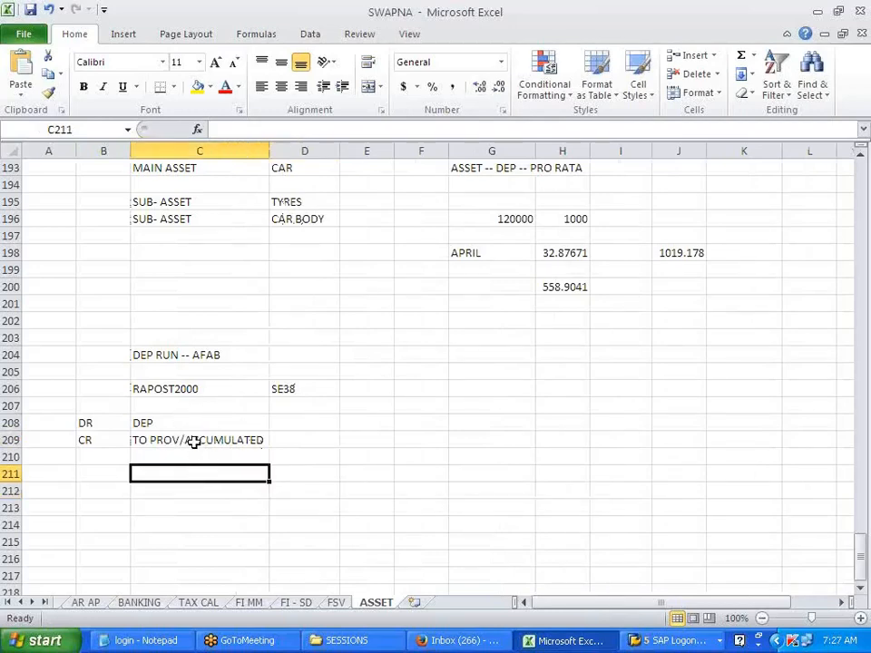
{"action": "left_click", "coordinate": [194, 441]}
{"action": "left_click", "coordinate": [206, 476]}
Switch to SAP and leave the Asset Explorer and Change Asset, returning to SAP Easy Access.
{"action": "key", "text": "alt+Tab"}
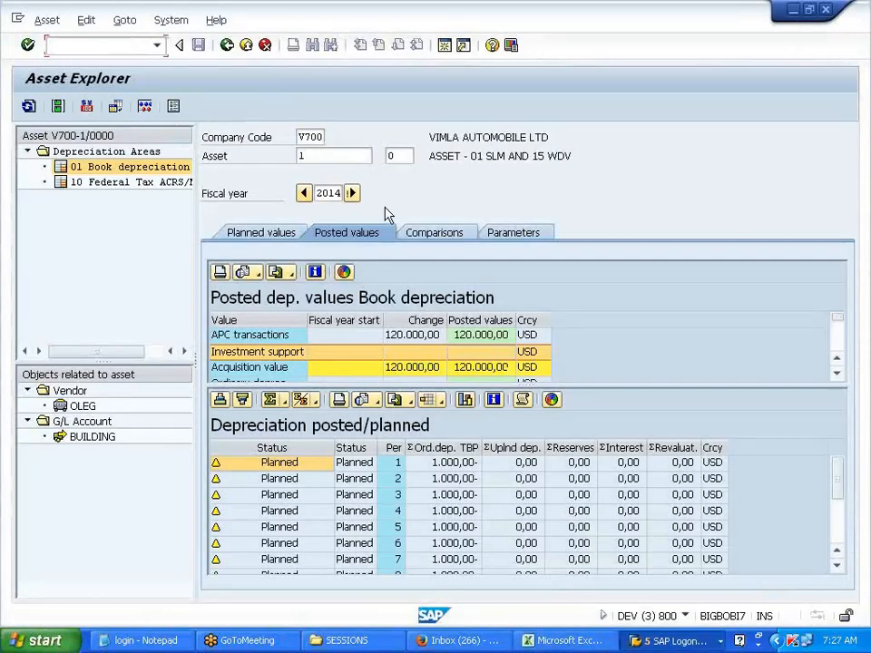
{"action": "left_click", "coordinate": [227, 50]}
{"action": "left_click", "coordinate": [227, 53]}
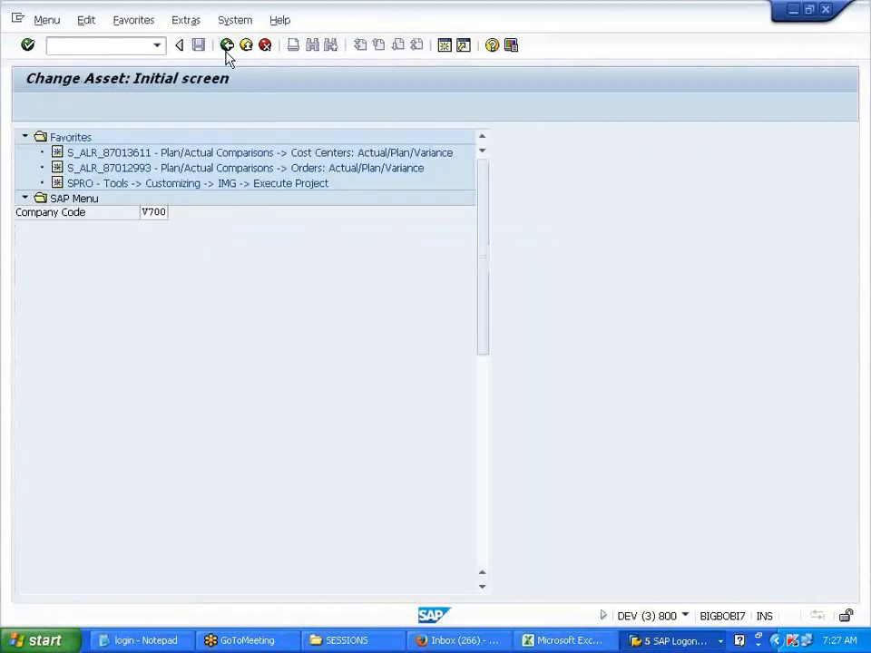
Collapse the Fixed Assets posting folders and open the AFAB depreciation run from Periodic Processing.
{"action": "left_click", "coordinate": [126, 460]}
{"action": "left_click", "coordinate": [110, 444]}
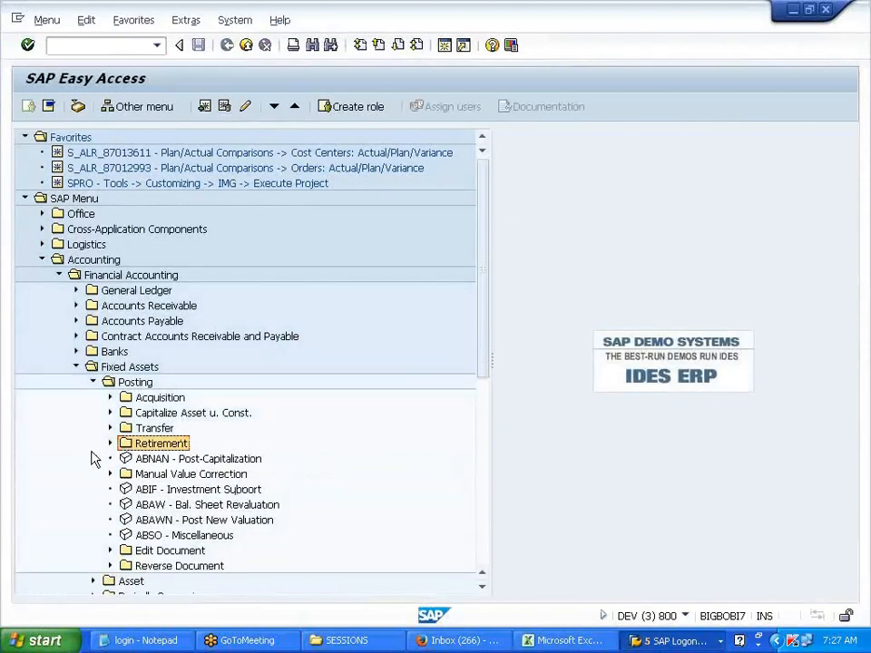
{"action": "left_click", "coordinate": [92, 382]}
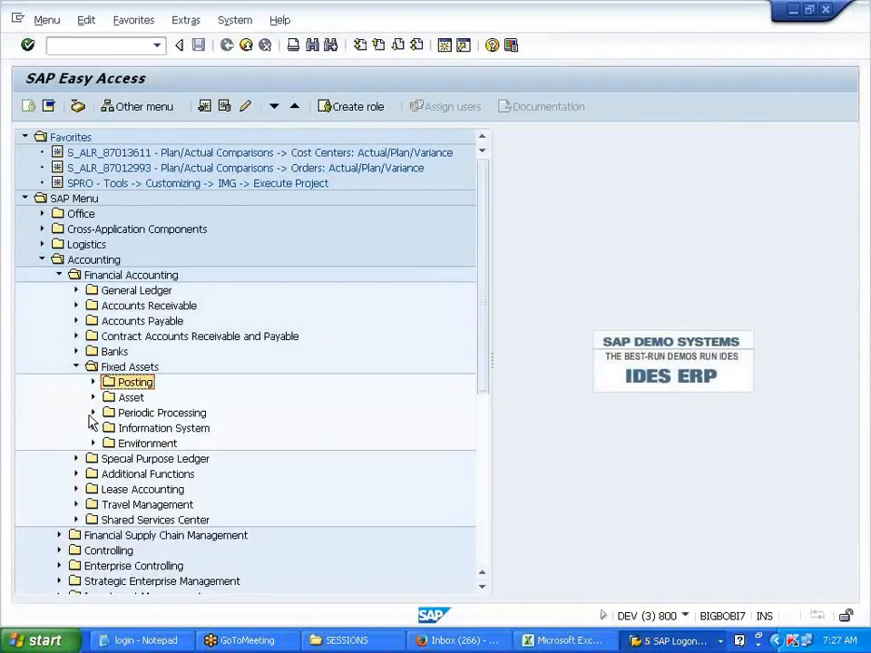
{"action": "left_click", "coordinate": [93, 413]}
{"action": "left_click", "coordinate": [110, 458]}
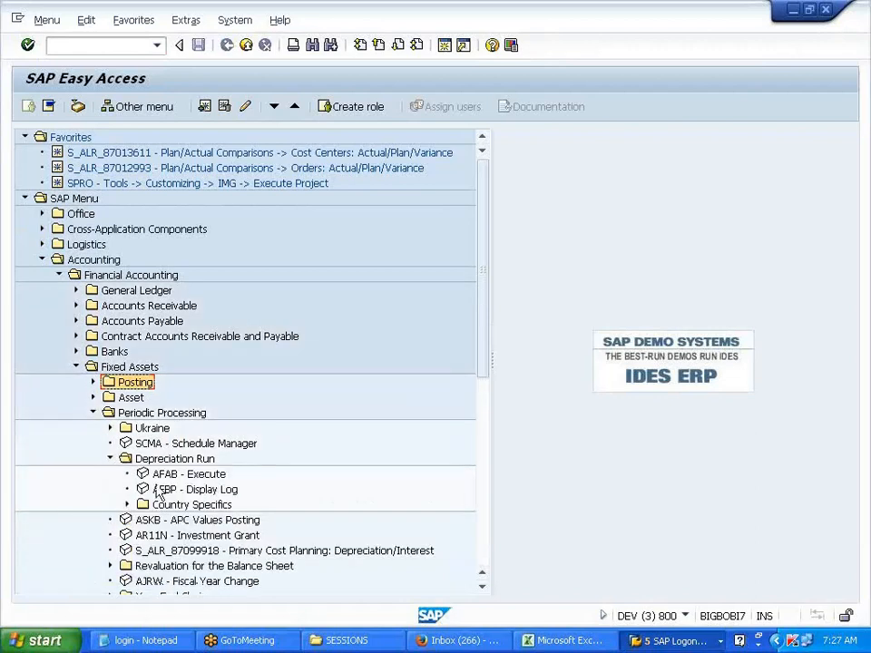
{"action": "left_click", "coordinate": [188, 476]}
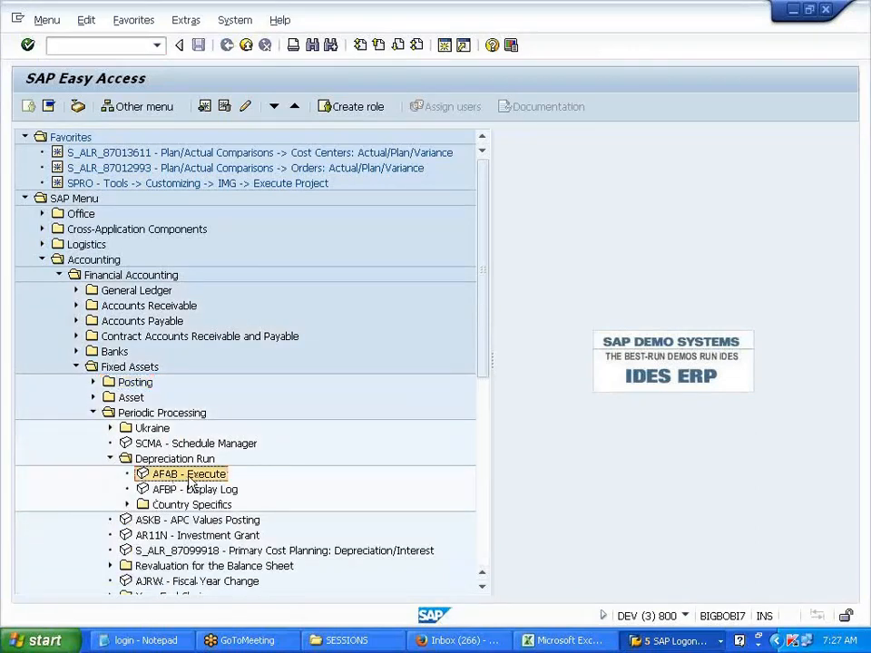
{"action": "double_click", "coordinate": [191, 477]}
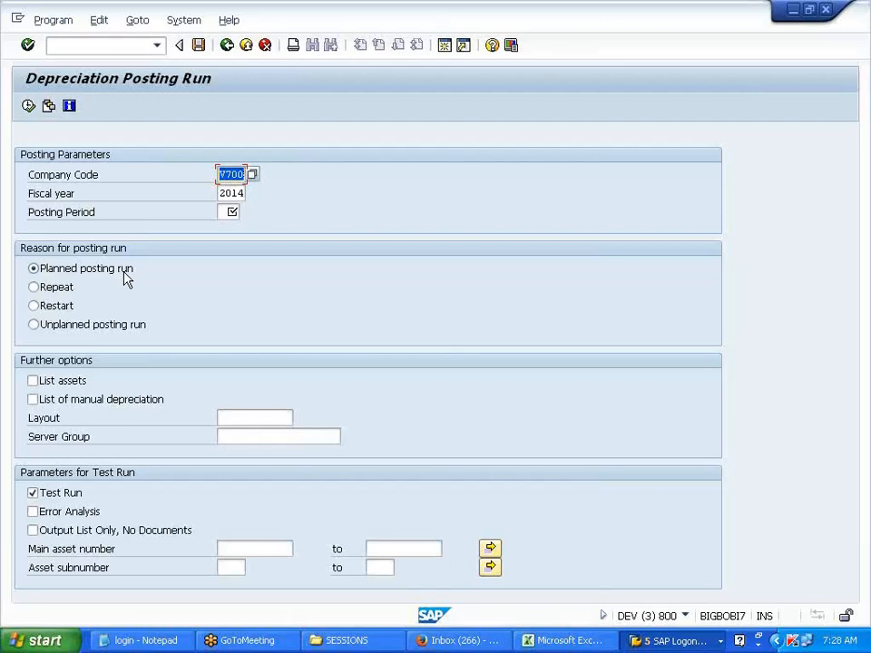
Try posting periods 01, 02 and 08 for the V700 depreciation posting run of fiscal year 2014.
{"action": "left_click", "coordinate": [221, 212]}
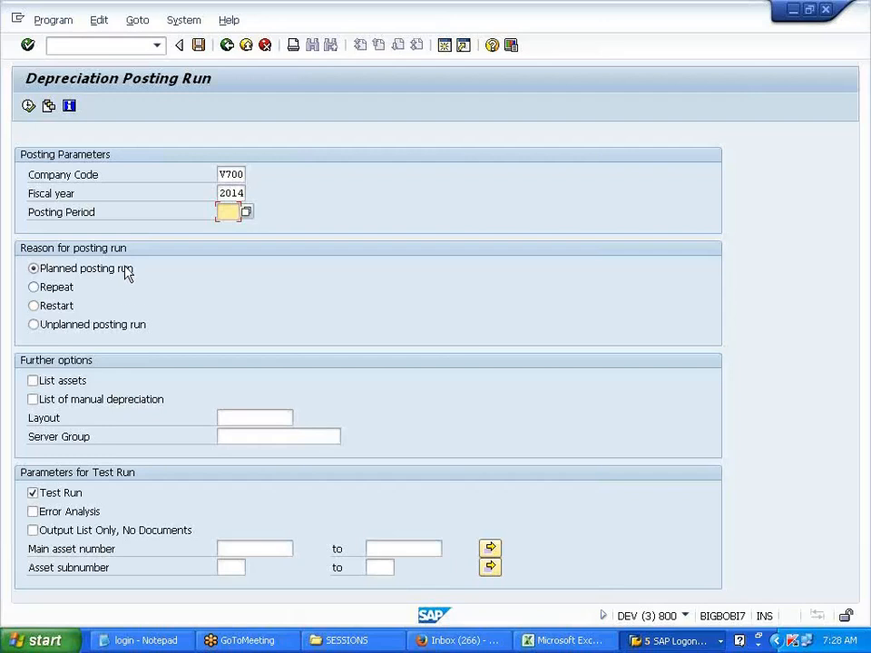
{"action": "type", "text": "01"}
{"action": "key", "text": "BackSpace"}
{"action": "type", "text": "2"}
{"action": "key", "text": "BackSpace"}
{"action": "type", "text": "8"}
{"action": "key", "text": "BackSpace"}
Try the Repeat reason for the V700 posting run with posting periods 01 and 02, ending on 01.
{"action": "left_click", "coordinate": [34, 288]}
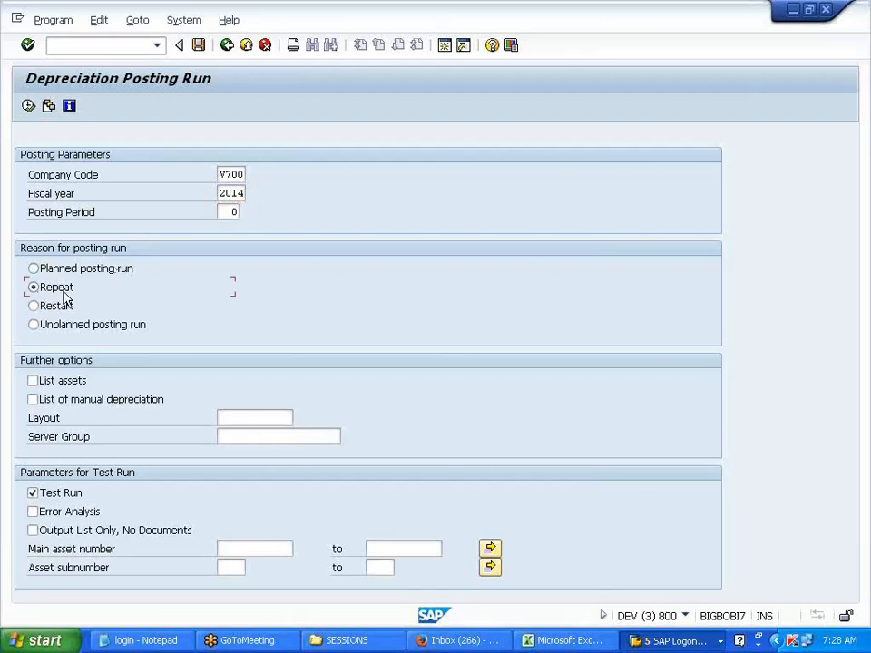
{"action": "left_click", "coordinate": [231, 213]}
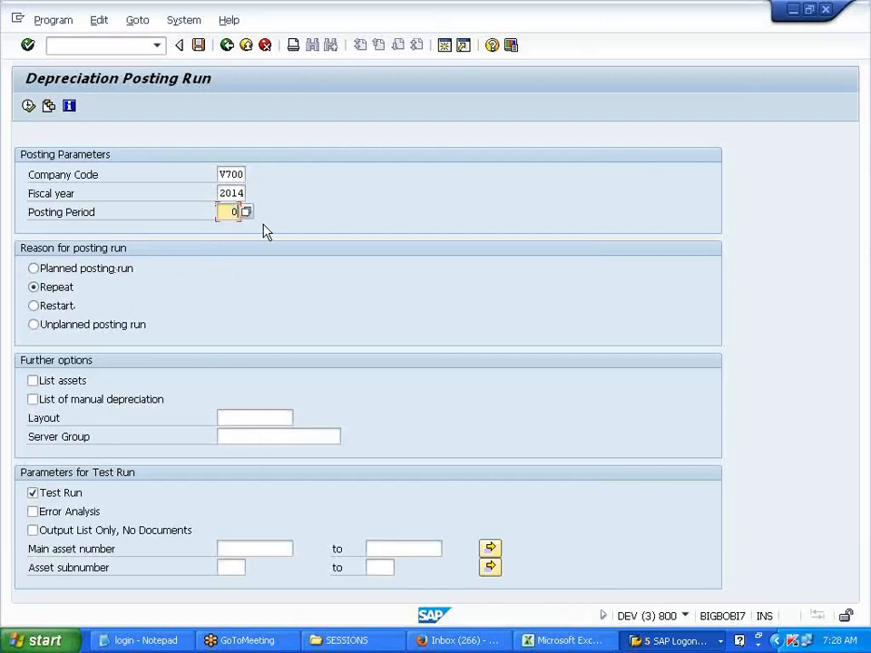
{"action": "type", "text": "01"}
{"action": "key", "text": "BackSpace"}
{"action": "type", "text": "2"}
{"action": "key", "text": "BackSpace"}
{"action": "type", "text": "1"}
{"action": "key", "text": "BackSpace"}
{"action": "type", "text": "2"}
{"action": "key", "text": "BackSpace"}
{"action": "type", "text": "1"}
{"action": "left_click_drag", "start_coordinate": [32, 556], "coordinate": [374, 548]}
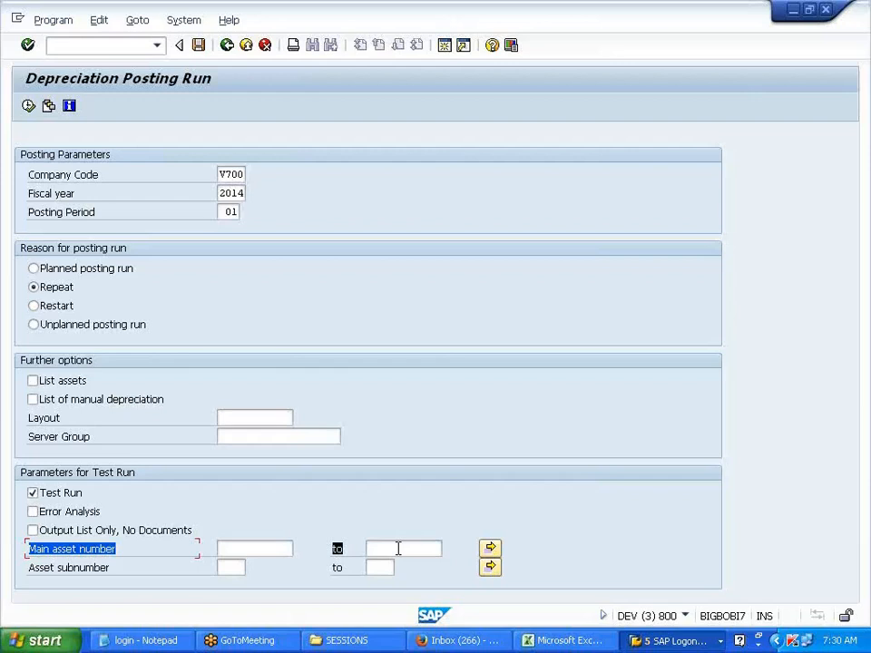
{"action": "left_click_drag", "start_coordinate": [398, 549], "coordinate": [398, 549]}
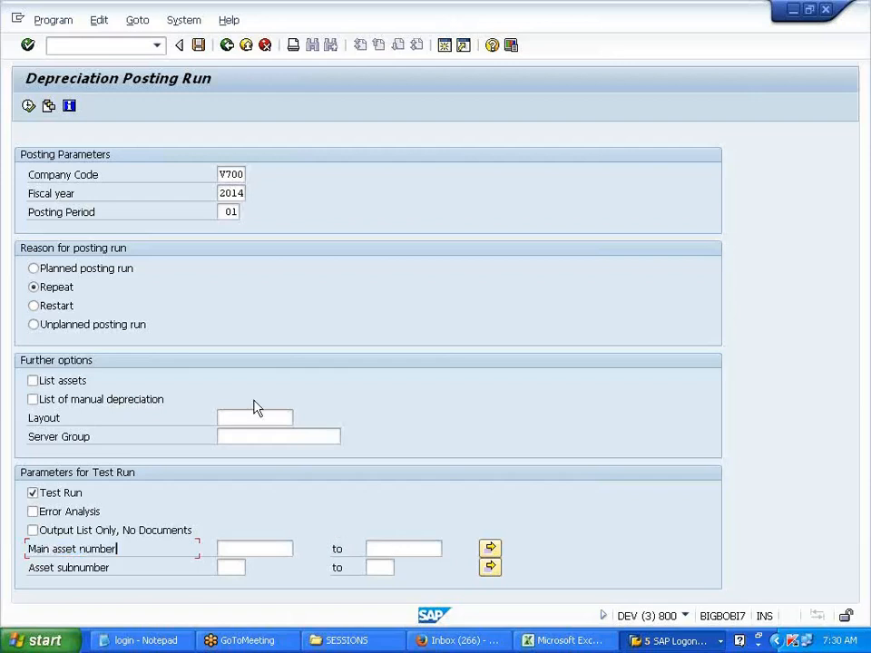
Try posting periods 08, 03, 02, 12 and 11 for the Repeat run, ending on period 01.
{"action": "left_click", "coordinate": [238, 212]}
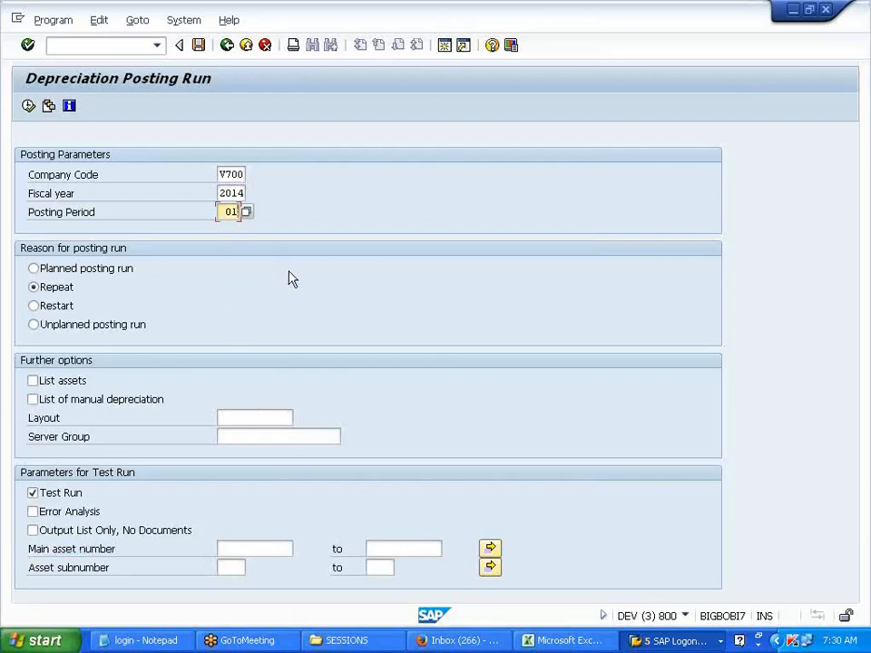
{"action": "key", "text": "BackSpace"}
{"action": "type", "text": "8"}
{"action": "key", "text": "BackSpace"}
{"action": "type", "text": "3"}
{"action": "key", "text": "BackSpace"}
{"action": "type", "text": "1"}
{"action": "key", "text": "BackSpace"}
{"action": "type", "text": "3"}
{"action": "key", "text": "BackSpace"}
{"action": "type", "text": "2"}
{"action": "key", "text": "BackSpace"}
{"action": "key", "text": "BackSpace"}
{"action": "type", "text": "12"}
{"action": "key", "text": "BackSpace"}
{"action": "type", "text": "1"}
{"action": "key", "text": "BackSpace"}
{"action": "type", "text": "2"}
{"action": "key", "text": "BackSpace"}
{"action": "key", "text": "BackSpace"}
{"action": "type", "text": "01"}
Try the Restart and Unplanned posting run reasons, using posting periods 06, 07 and 09 for the unplanned run.
{"action": "left_click", "coordinate": [63, 306]}
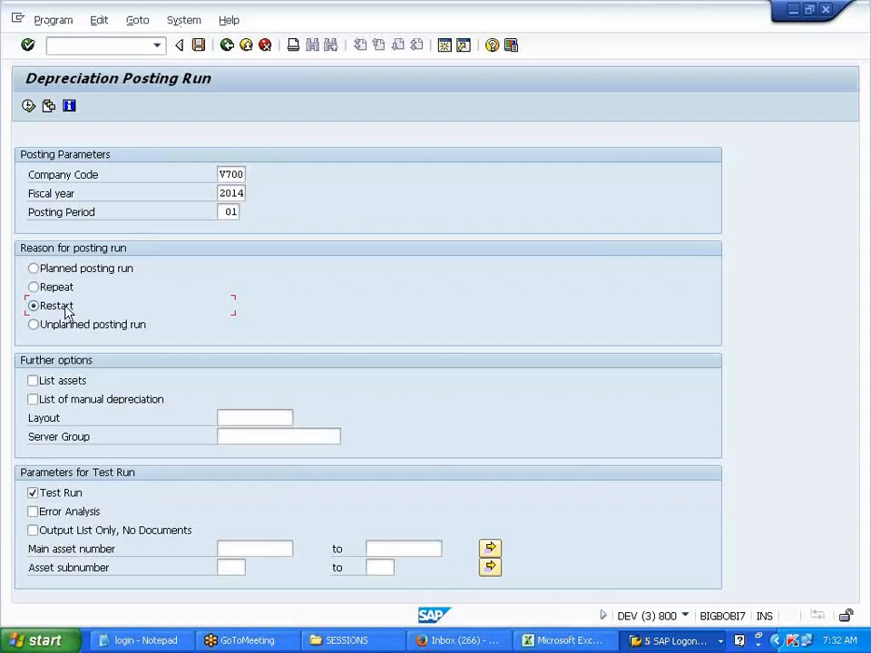
{"action": "left_click", "coordinate": [71, 336]}
{"action": "left_click", "coordinate": [238, 211]}
{"action": "type", "text": "06"}
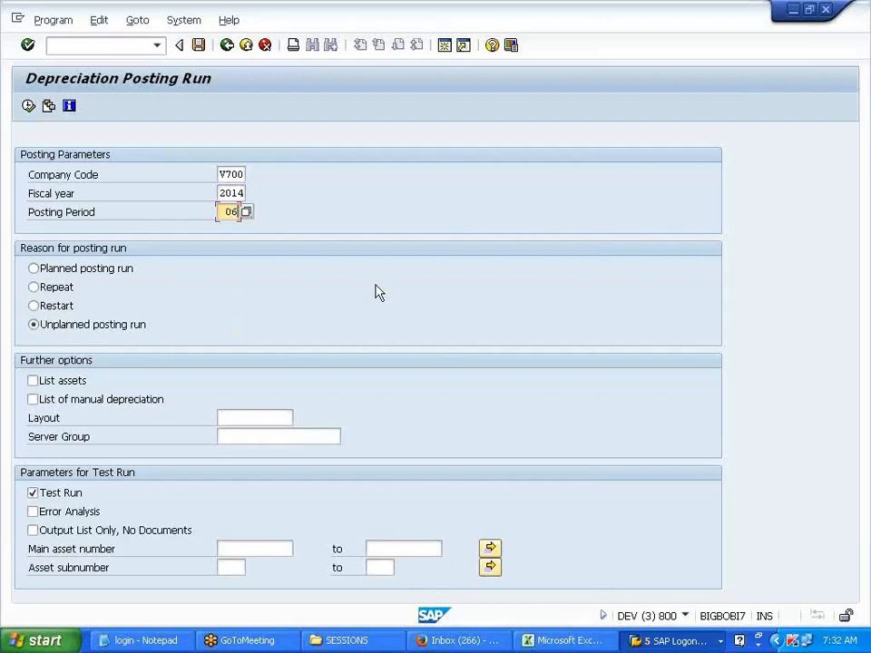
{"action": "key", "text": "BackSpace"}
{"action": "type", "text": "7"}
{"action": "key", "text": "BackSpace"}
{"action": "type", "text": "9"}
Execute the depreciation test run as a planned posting run for posting period 01 of 2014, continuing past the online limitation.
{"action": "left_click", "coordinate": [123, 268]}
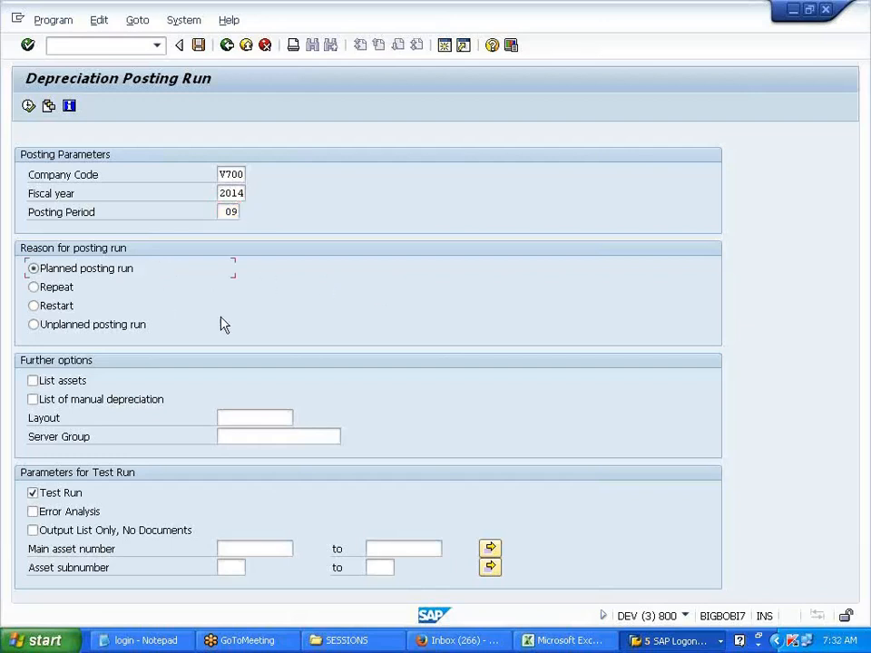
{"action": "left_click", "coordinate": [230, 211]}
{"action": "key", "text": "BackSpace"}
{"action": "type", "text": "1"}
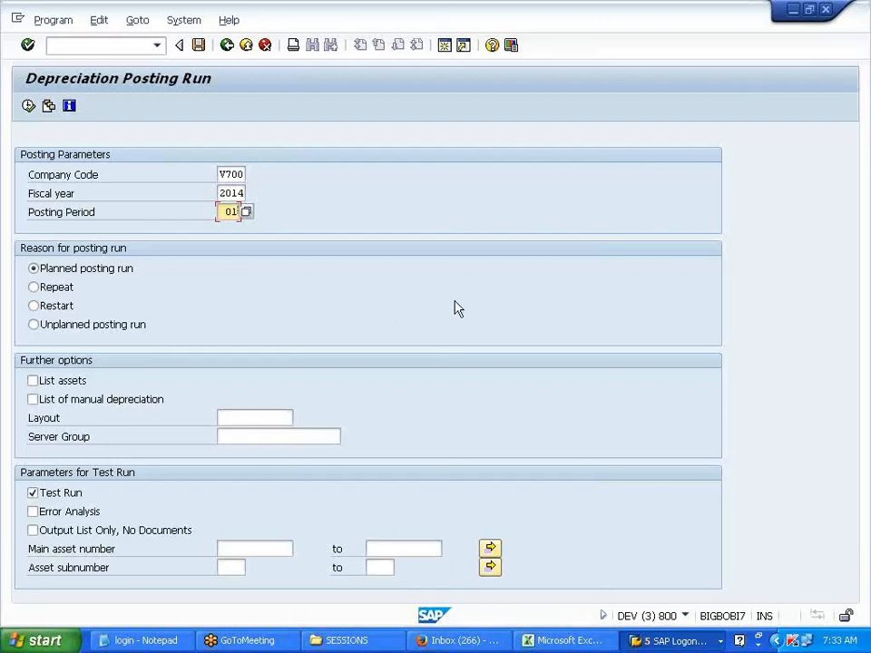
{"action": "left_click", "coordinate": [28, 106]}
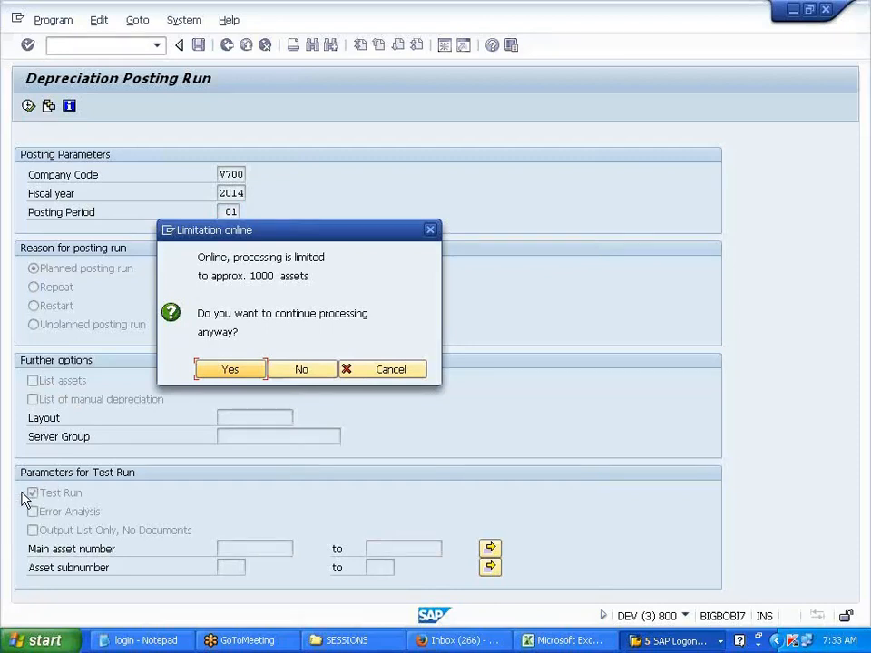
{"action": "left_click", "coordinate": [240, 378]}
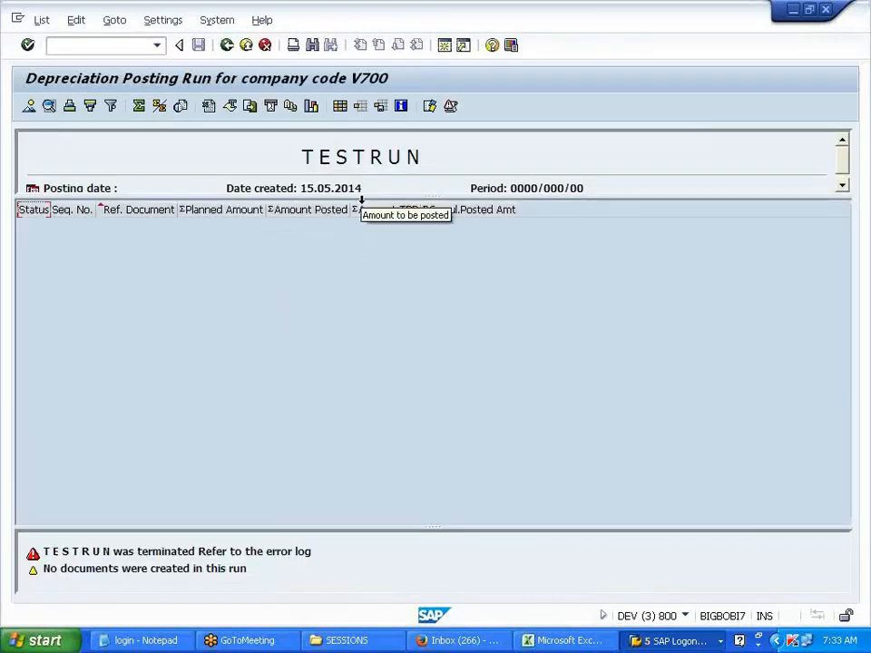
Enlarge the test run's header area, check the run's error log messages and close them.
{"action": "left_click_drag", "start_coordinate": [363, 194], "coordinate": [355, 274]}
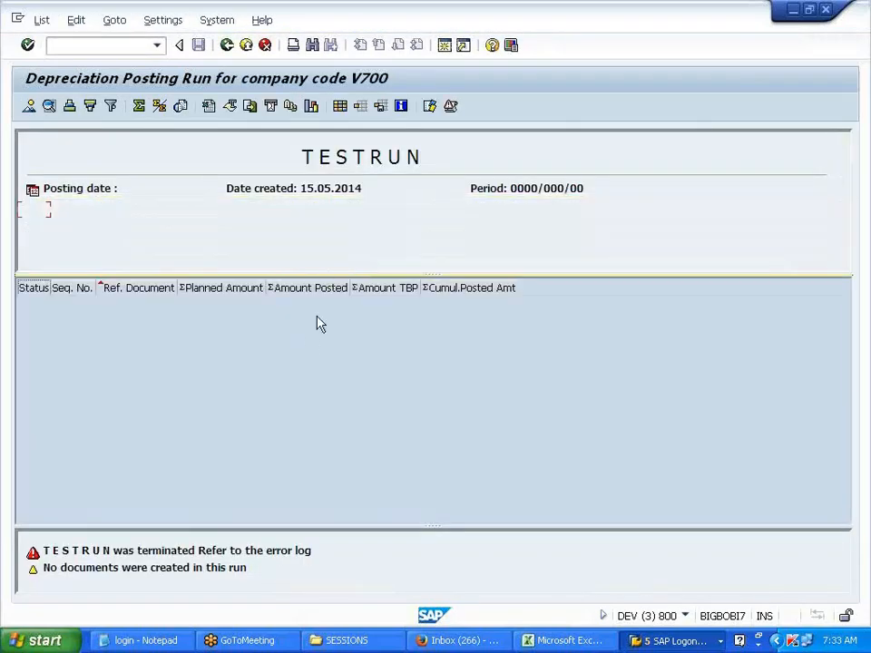
{"action": "left_click", "coordinate": [449, 107]}
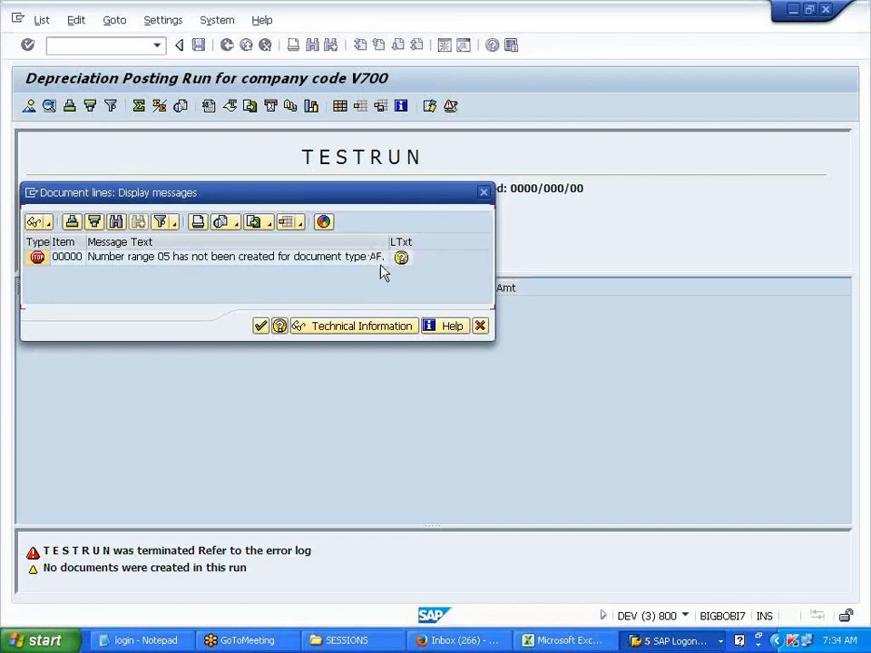
{"action": "left_click", "coordinate": [483, 192]}
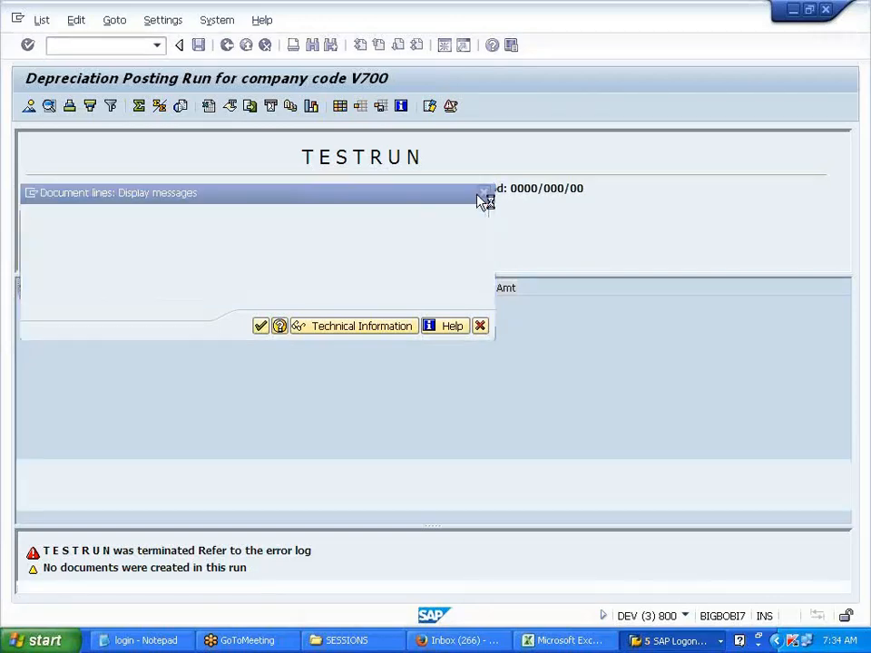
Switch to the SAP Easy Access session, start document type maintenance and open the details of document type AF.
{"action": "left_click", "coordinate": [676, 643]}
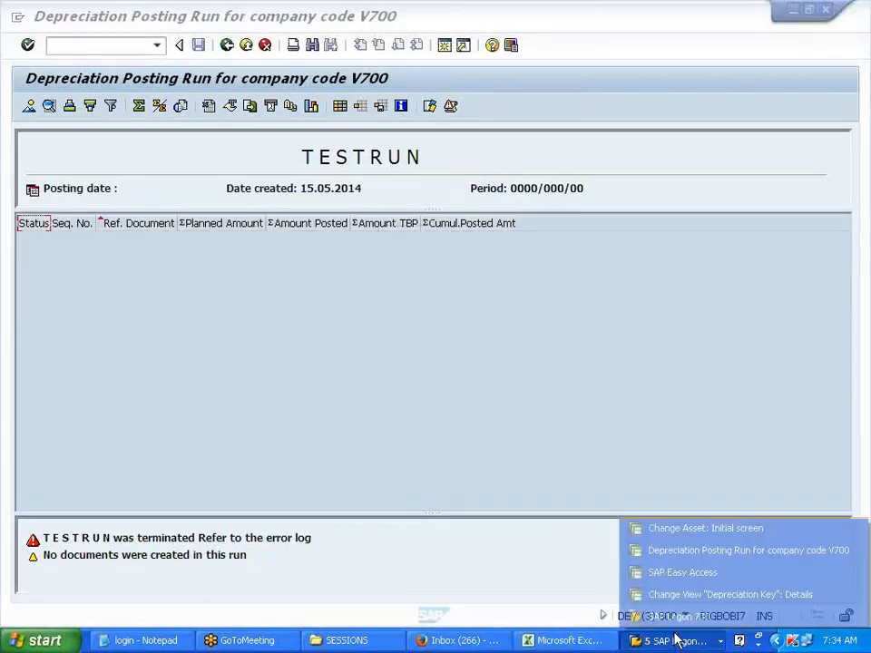
{"action": "left_click", "coordinate": [696, 574]}
{"action": "left_click", "coordinate": [123, 46]}
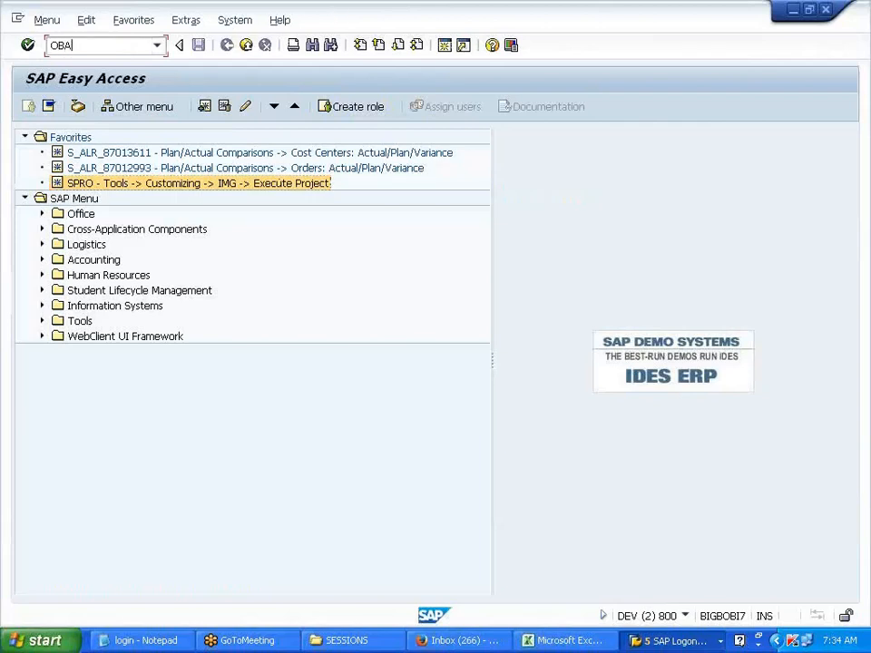
{"action": "key", "text": "Return"}
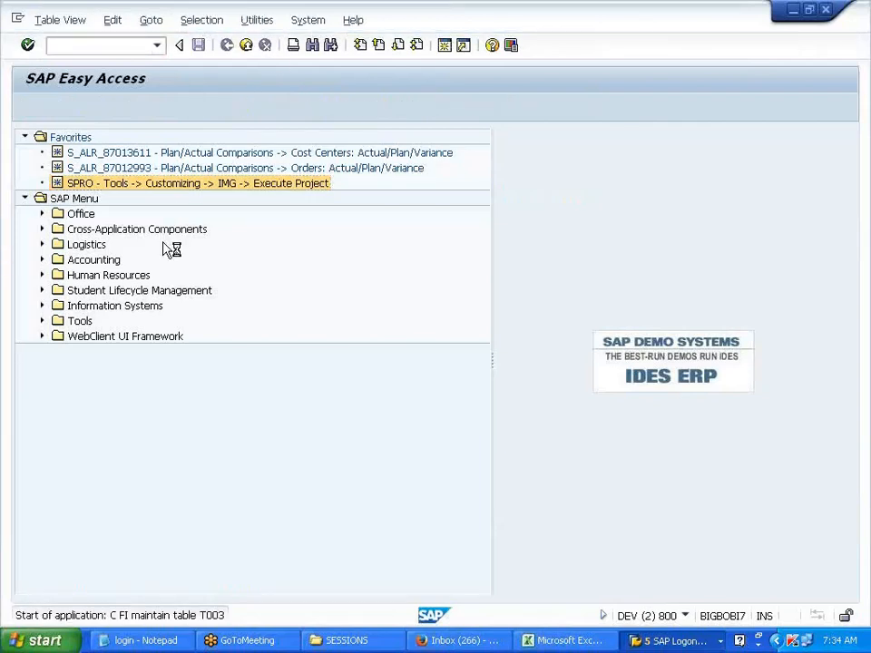
{"action": "double_click", "coordinate": [60, 210]}
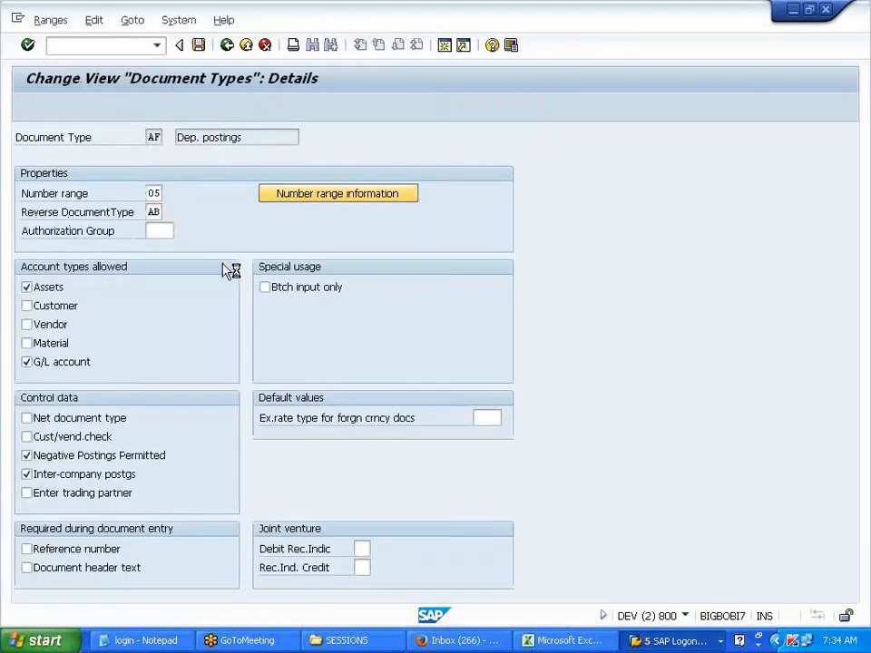
Add number range interval 05 for company code V700 with year 9999, from 11000 to 11999, and save it.
{"action": "left_click", "coordinate": [152, 137]}
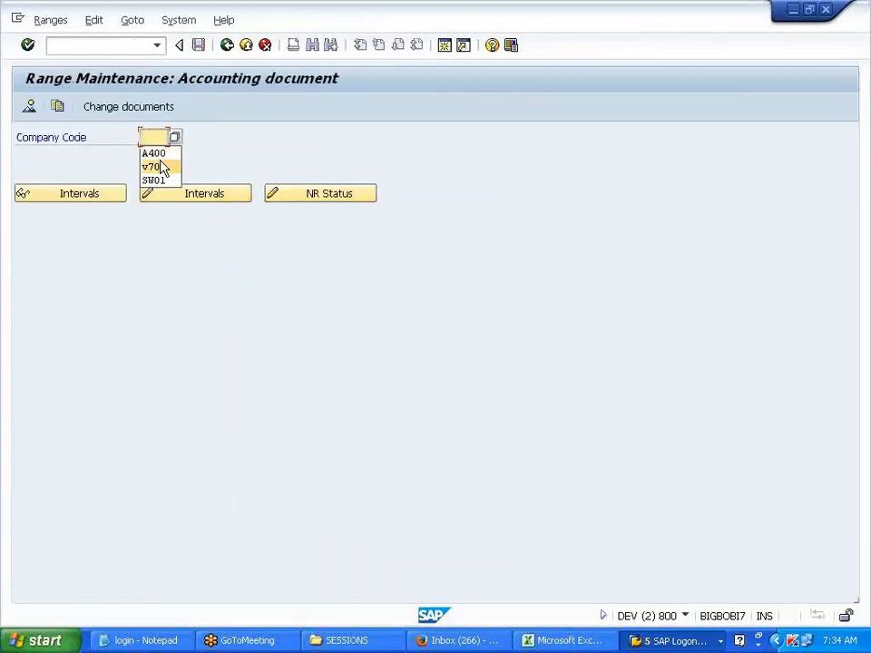
{"action": "left_click", "coordinate": [160, 169]}
{"action": "left_click", "coordinate": [188, 198]}
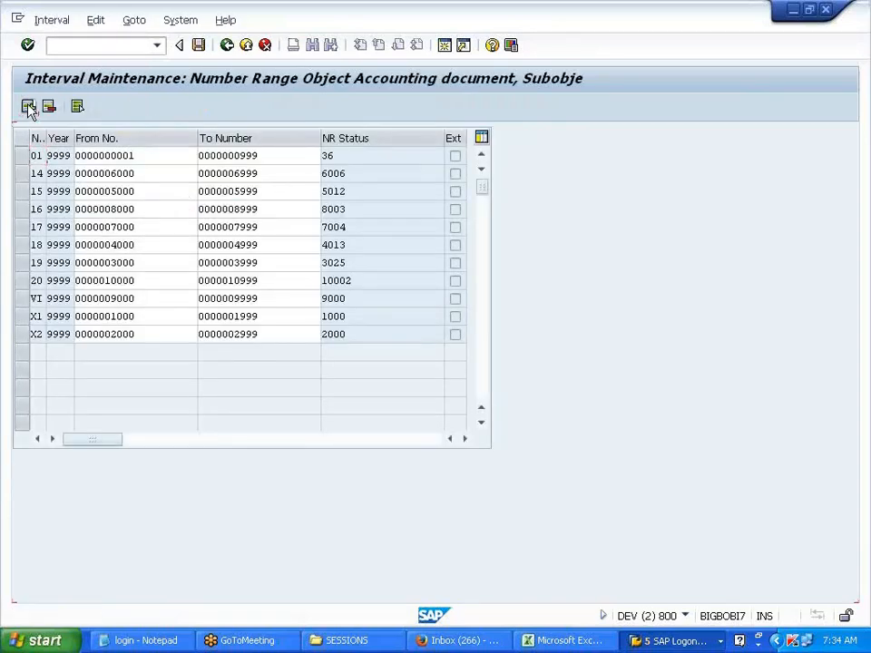
{"action": "left_click", "coordinate": [28, 107]}
{"action": "type", "text": "05"}
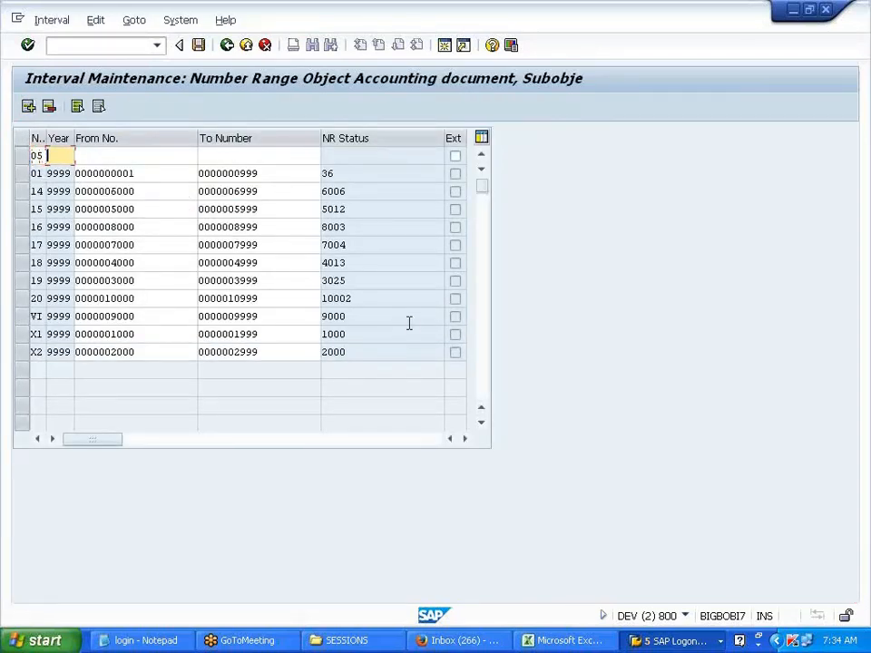
{"action": "type", "text": "9999"}
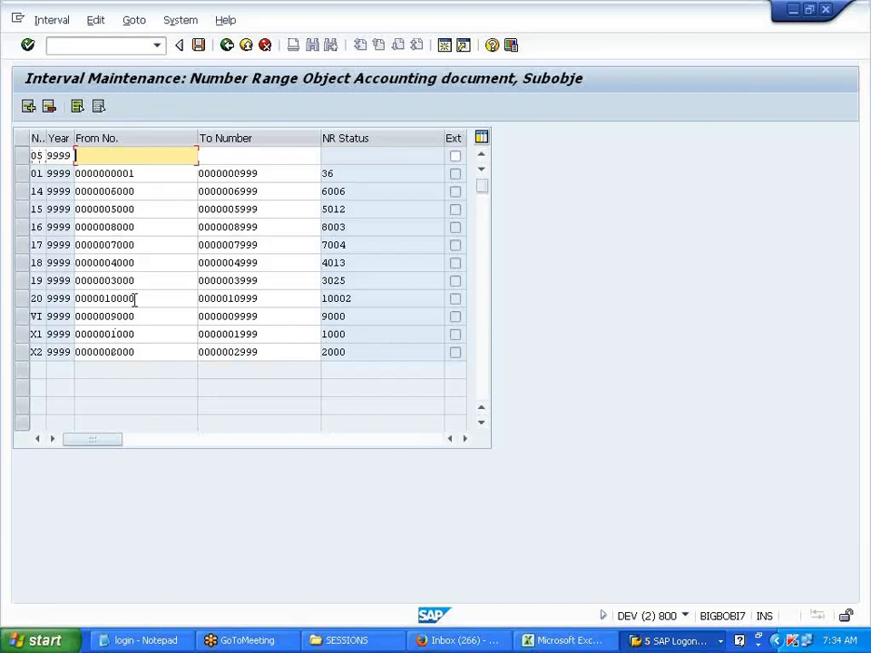
{"action": "type", "text": "11000"}
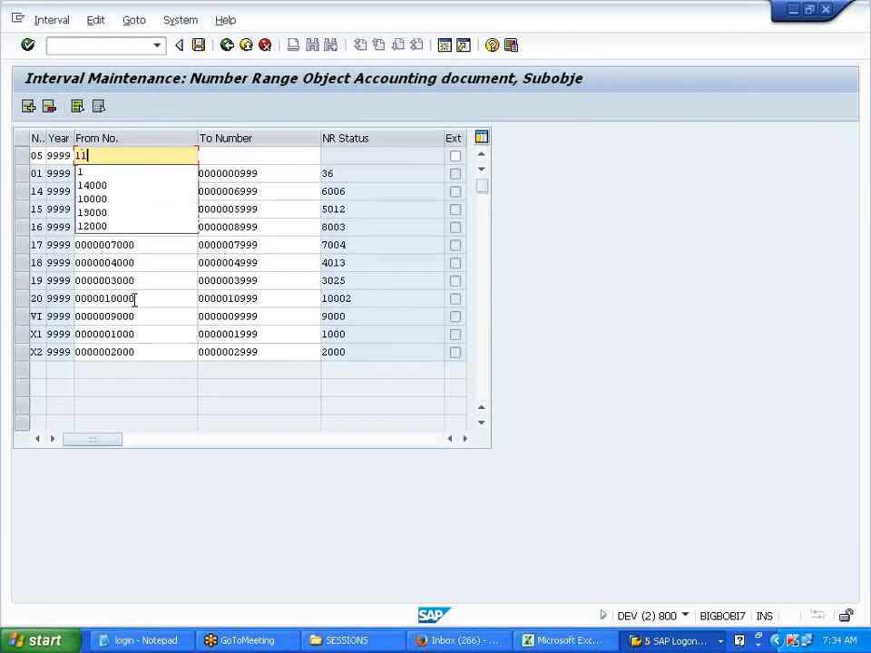
{"action": "key", "text": "Tab"}
{"action": "type", "text": "11"}
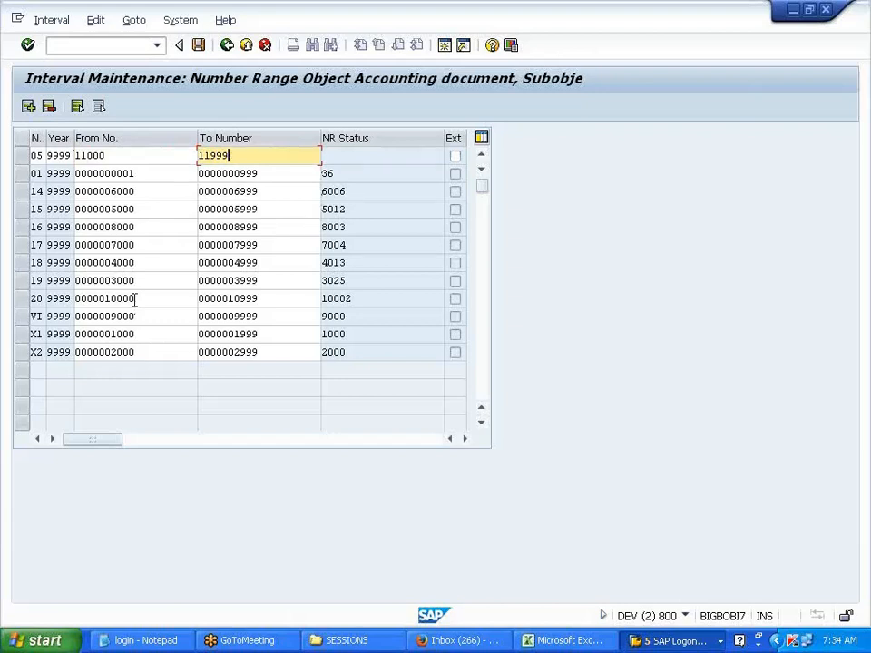
{"action": "key", "text": "Return"}
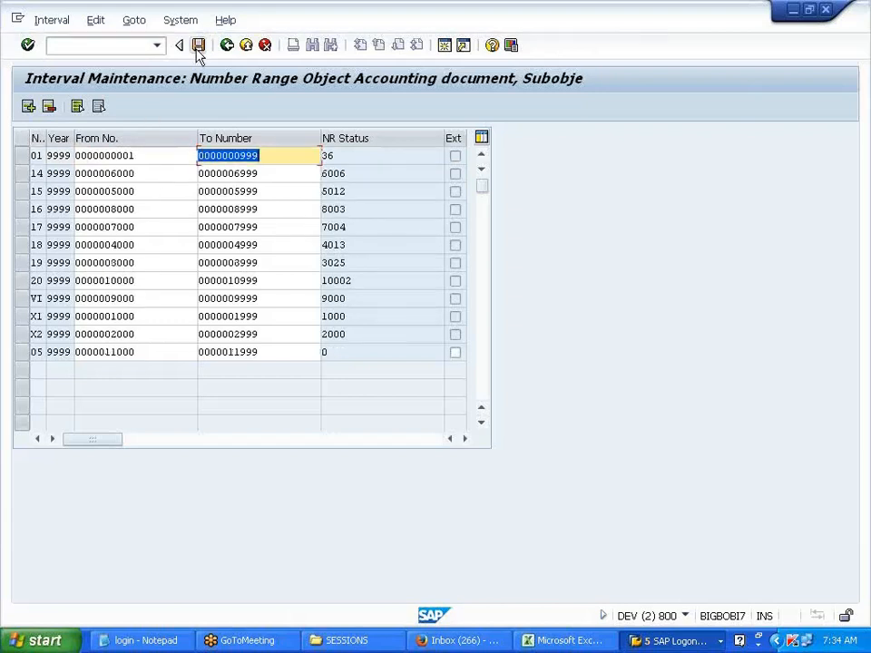
{"action": "left_click", "coordinate": [197, 45]}
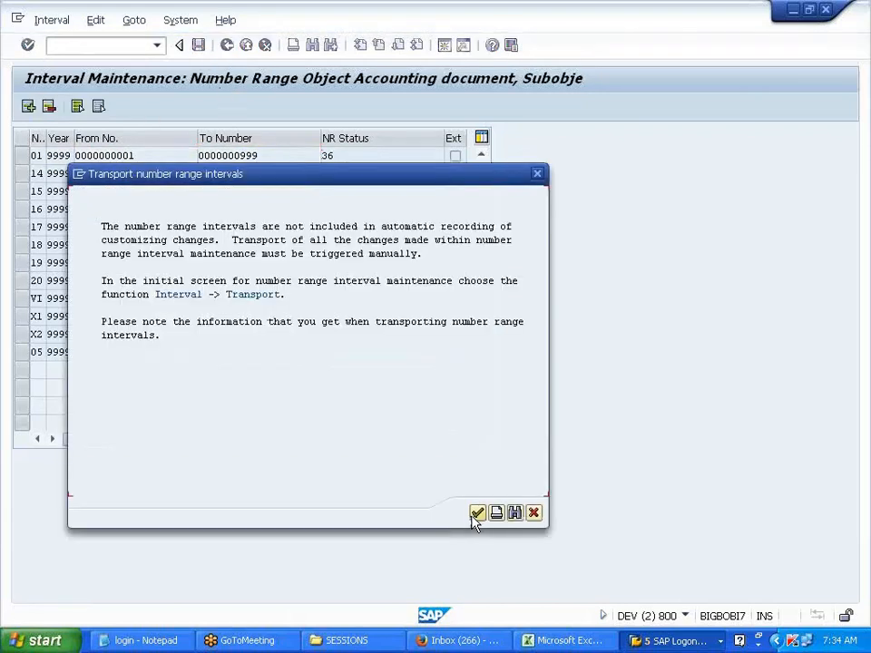
{"action": "key", "text": "Return"}
Return to the Depreciation Posting Run selection and execute the V700 test run for period 1 again.
{"action": "left_click", "coordinate": [224, 48]}
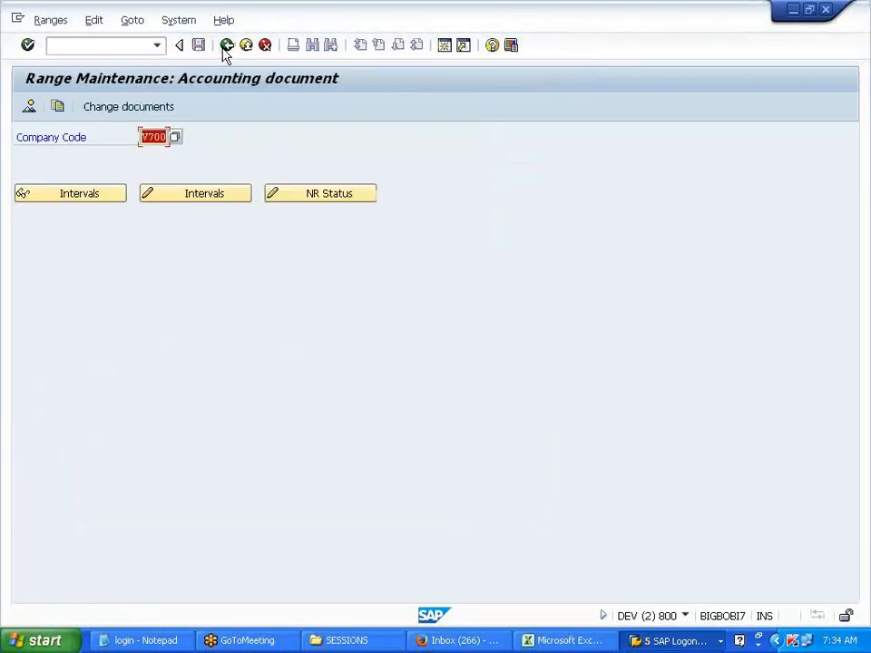
{"action": "left_click", "coordinate": [224, 48]}
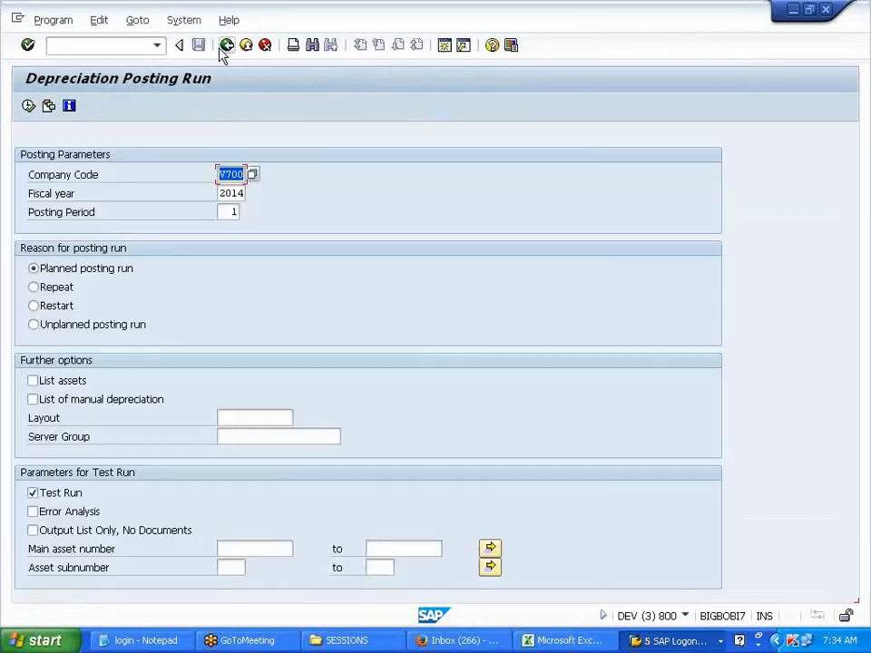
{"action": "left_click", "coordinate": [224, 48]}
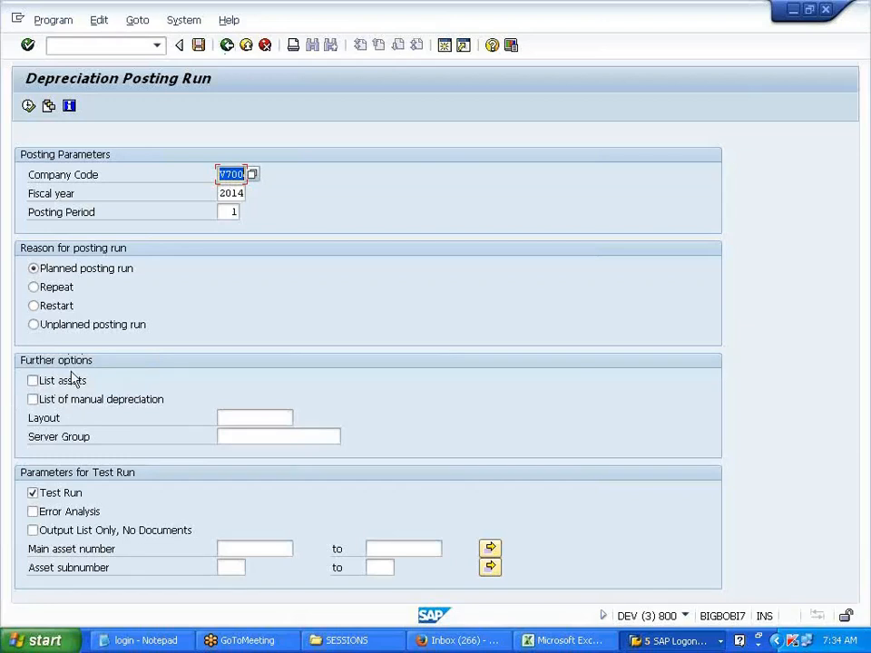
{"action": "left_click", "coordinate": [28, 107]}
{"action": "left_click", "coordinate": [233, 371]}
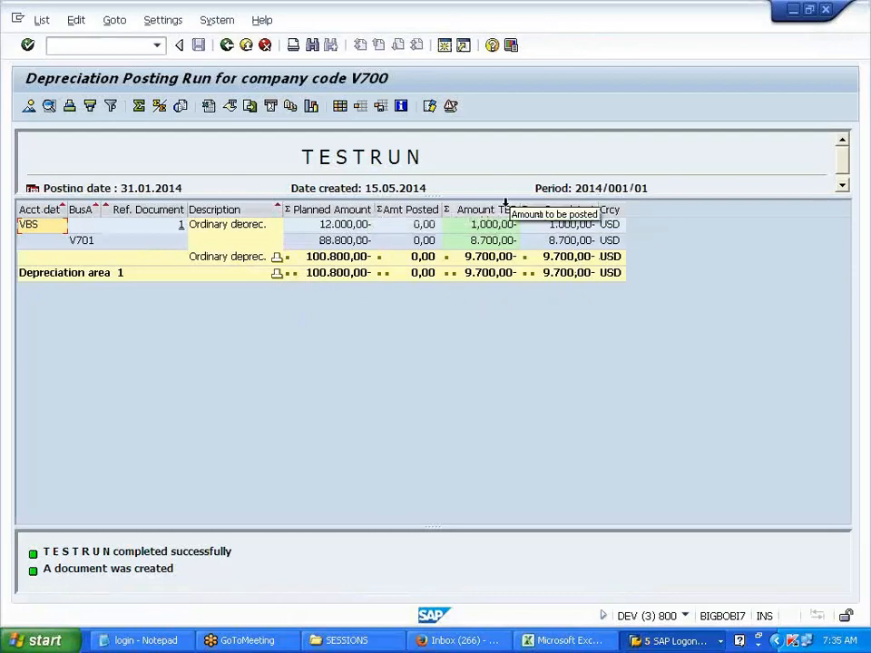
Rerun the period 1 test with List assets enabled and open the line items of its reference document.
{"action": "left_click", "coordinate": [227, 48]}
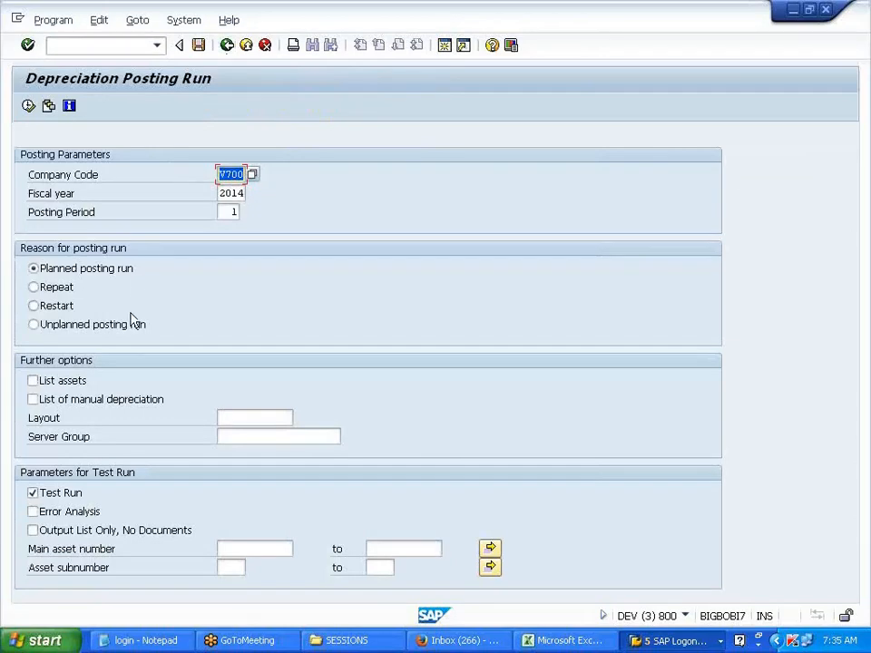
{"action": "left_click", "coordinate": [73, 381]}
{"action": "left_click", "coordinate": [28, 107]}
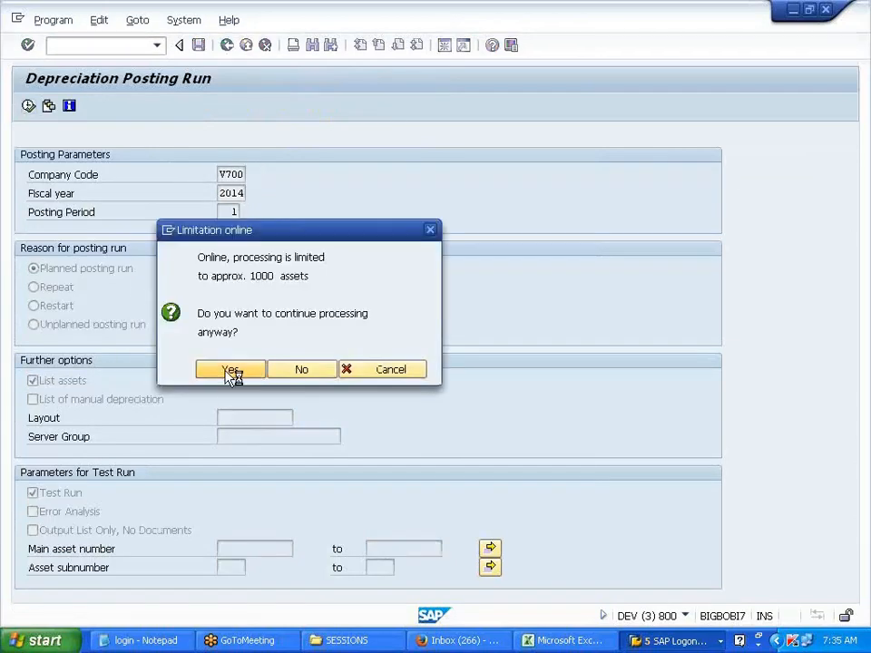
{"action": "left_click", "coordinate": [229, 373]}
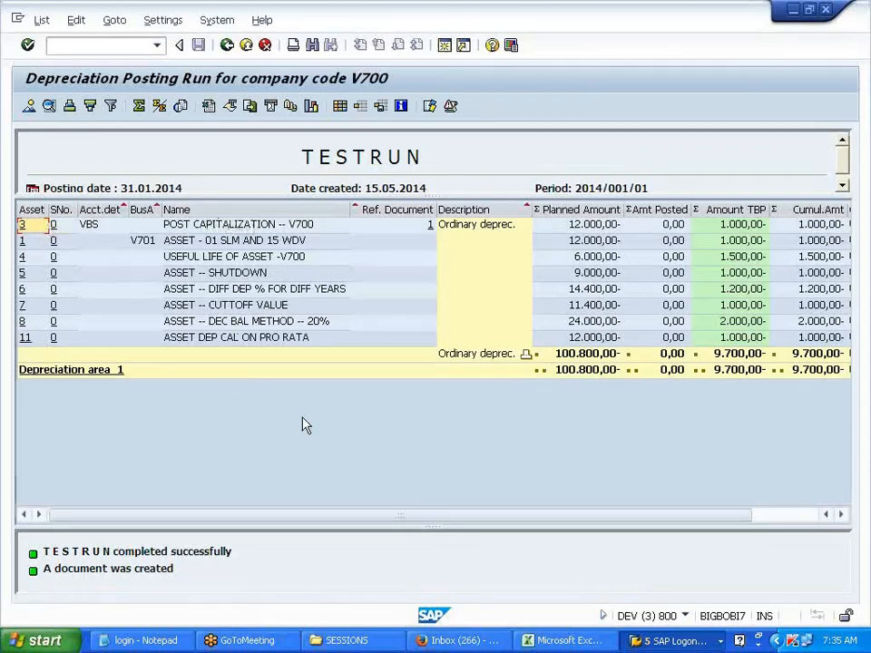
{"action": "left_click_drag", "start_coordinate": [165, 520], "coordinate": [275, 521]}
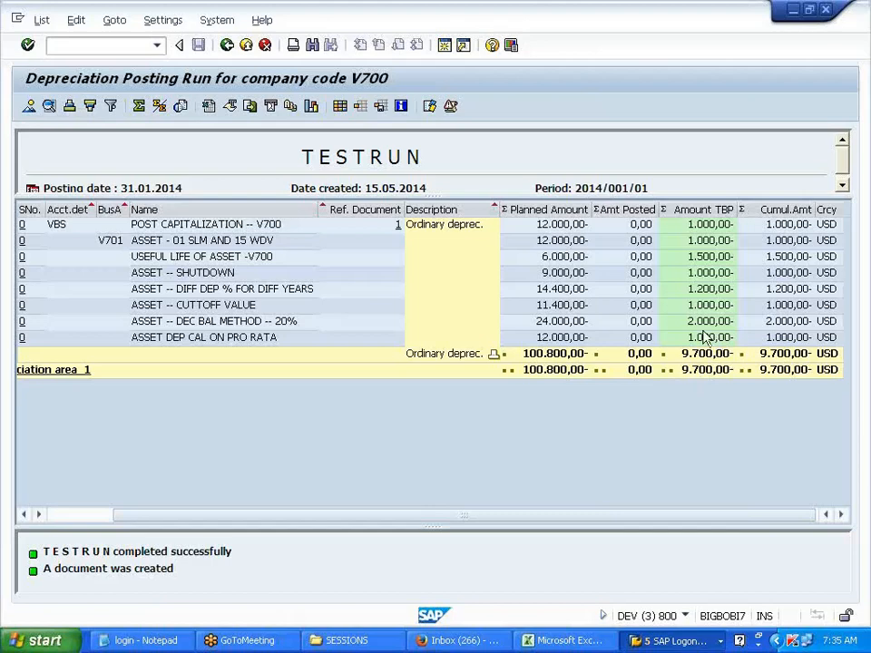
{"action": "left_click", "coordinate": [397, 229]}
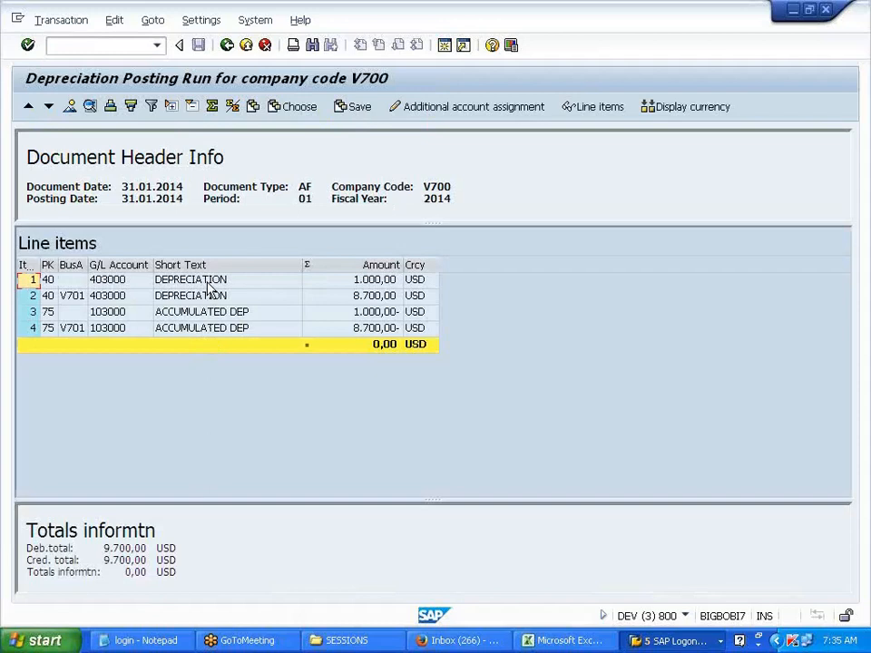
Examine the depreciation and accumulated depreciation lines of the test run document, pairing each debit with its credit.
{"action": "left_click", "coordinate": [208, 285]}
{"action": "left_click", "coordinate": [204, 312]}
{"action": "left_click", "coordinate": [206, 332]}
{"action": "left_click", "coordinate": [204, 315]}
{"action": "left_click", "coordinate": [202, 329]}
{"action": "left_click", "coordinate": [198, 314]}
{"action": "left_click", "coordinate": [193, 326]}
{"action": "left_click", "coordinate": [198, 313]}
{"action": "left_click", "coordinate": [194, 329]}
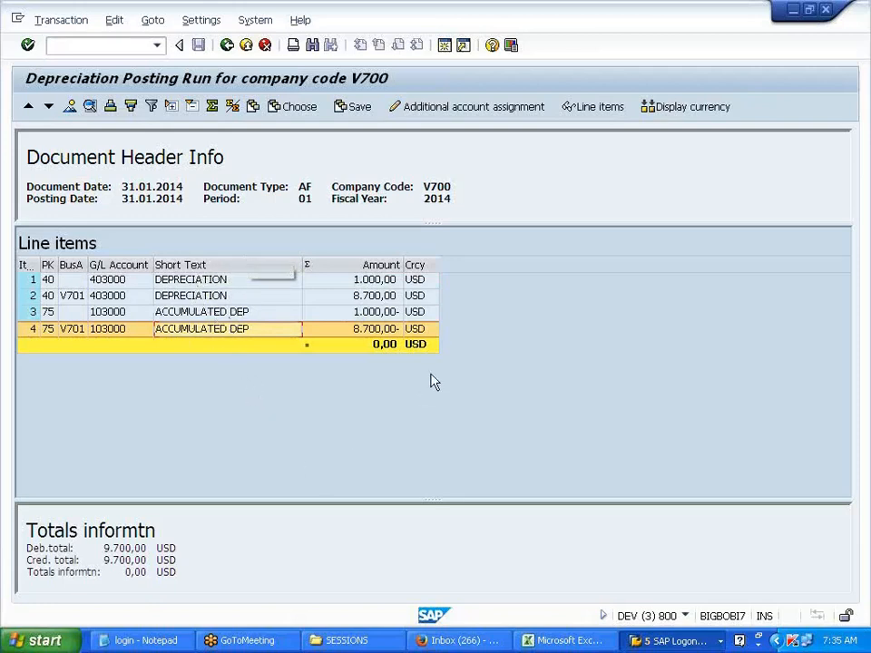
{"action": "left_click", "coordinate": [222, 282]}
{"action": "left_click", "coordinate": [214, 311]}
{"action": "left_click", "coordinate": [227, 281]}
{"action": "left_click", "coordinate": [209, 313]}
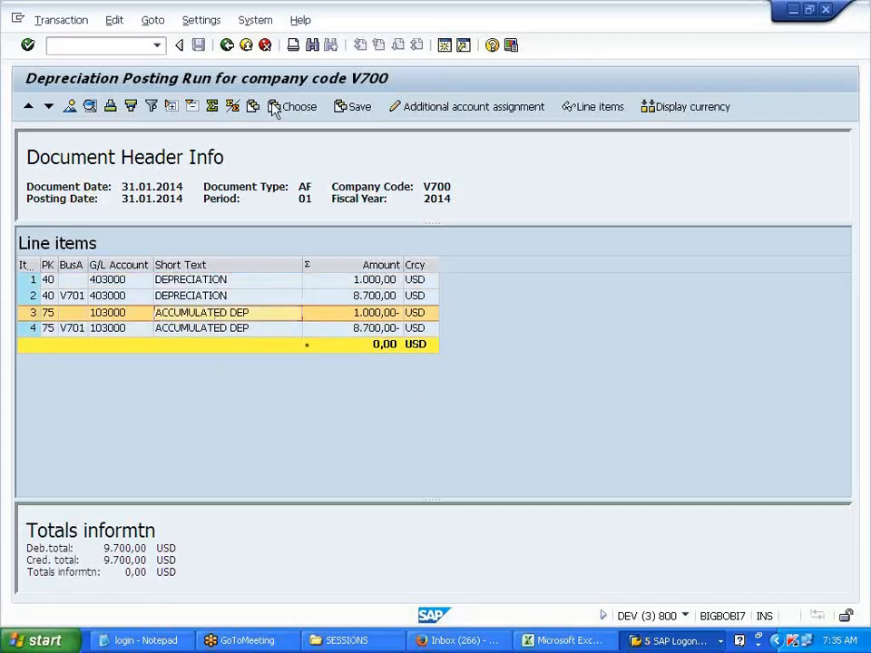
Return to the posting run selection, turn off Test Run and try to execute the V700 period 1 run online.
{"action": "left_click", "coordinate": [227, 46]}
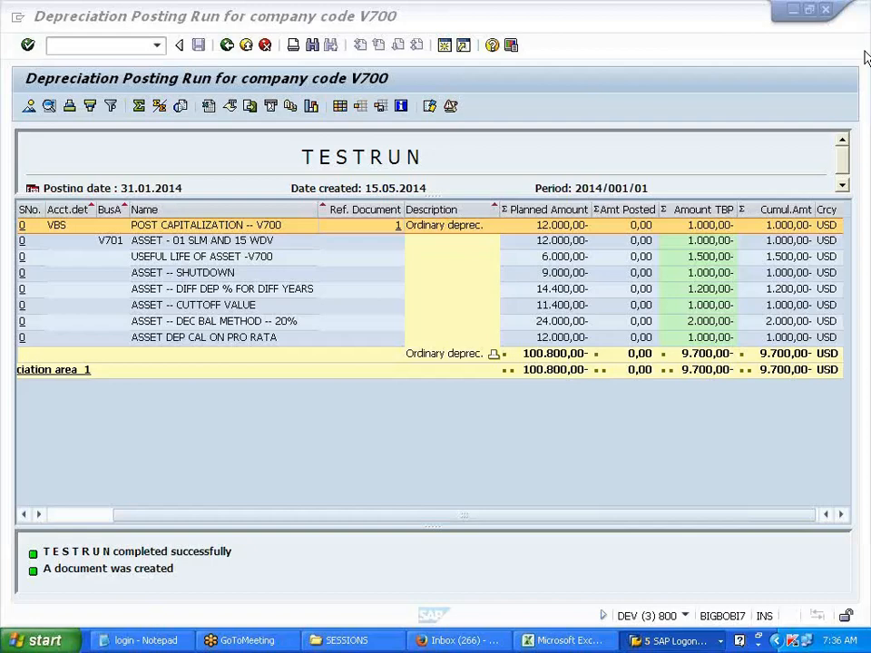
{"action": "left_click", "coordinate": [228, 48]}
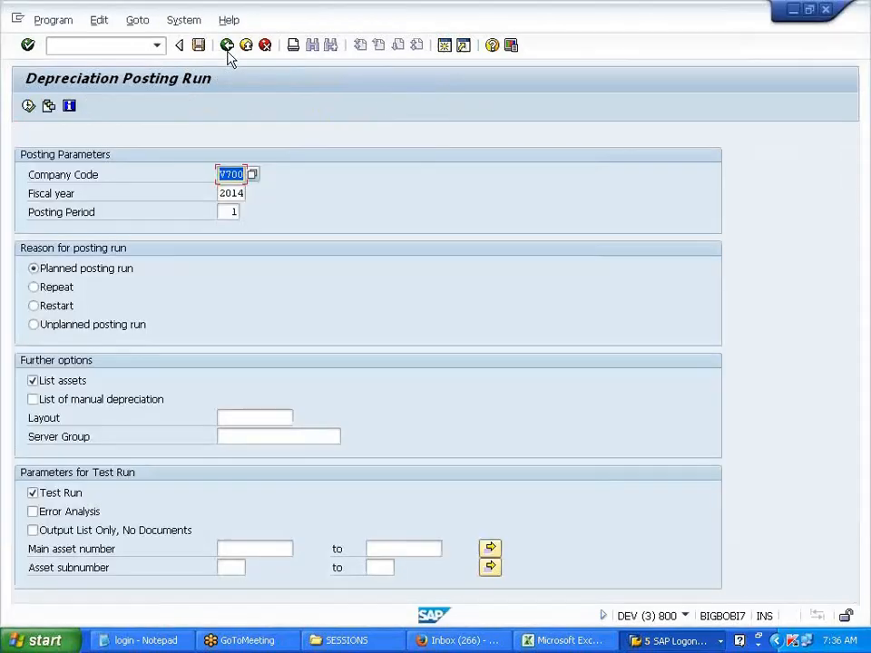
{"action": "left_click", "coordinate": [52, 497]}
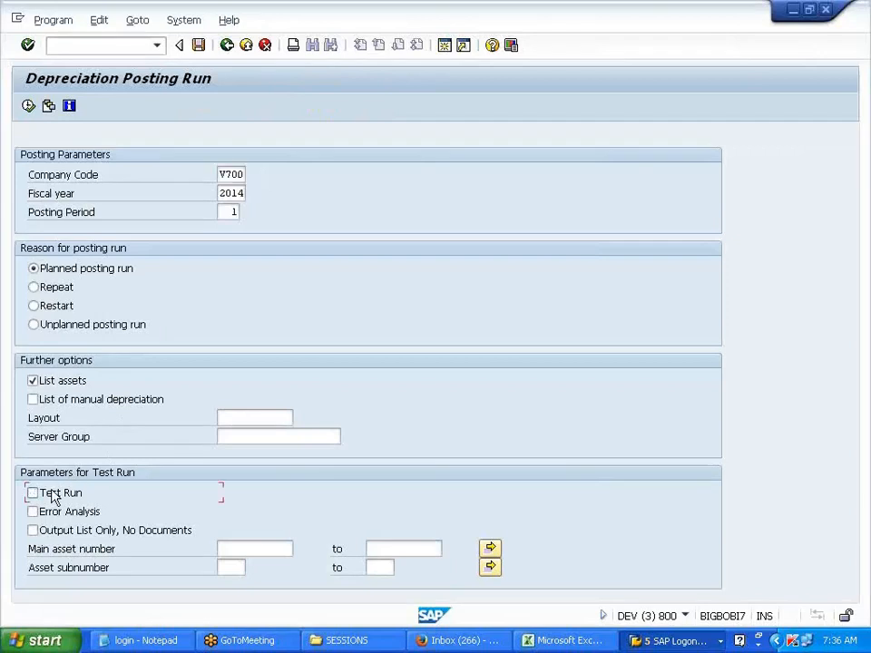
{"action": "left_click", "coordinate": [63, 24]}
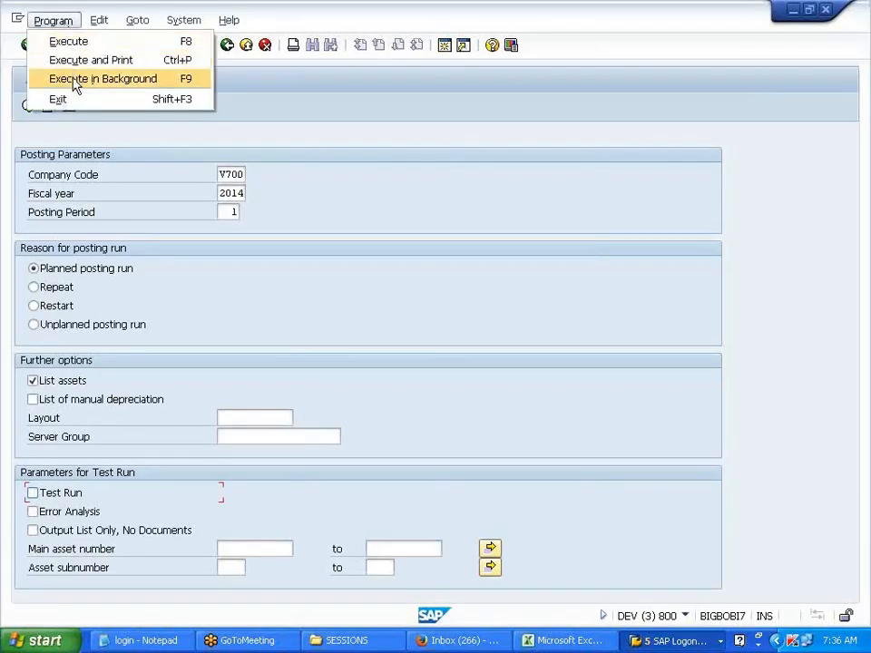
{"action": "left_click", "coordinate": [102, 136]}
{"action": "left_click", "coordinate": [31, 107]}
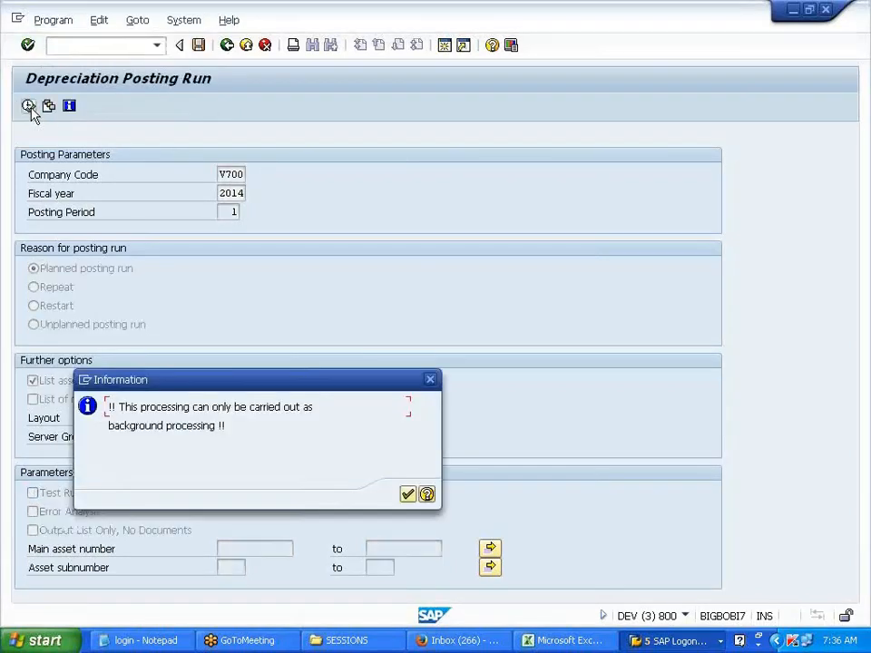
{"action": "left_click_drag", "start_coordinate": [118, 406], "coordinate": [309, 438]}
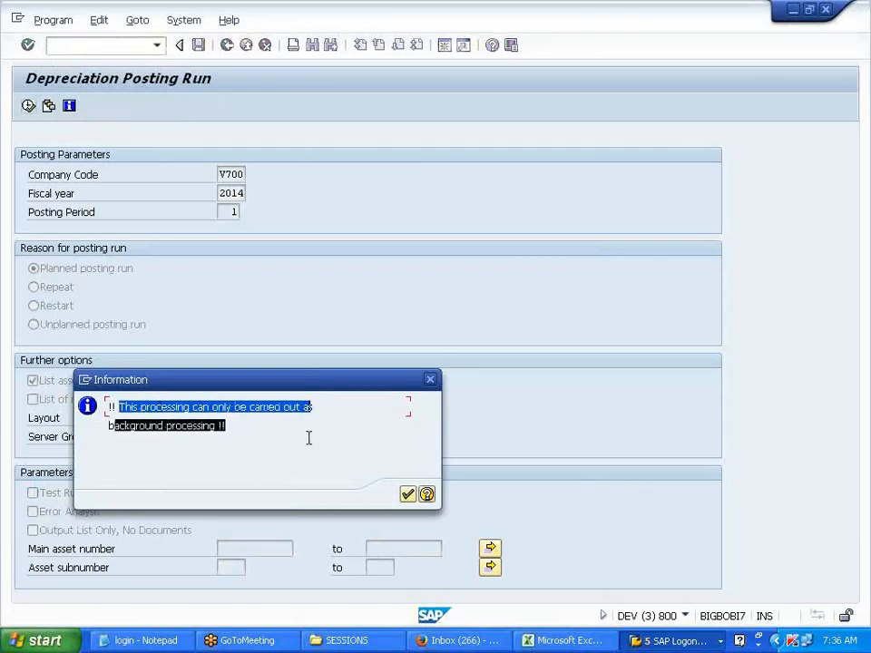
{"action": "left_click", "coordinate": [309, 438]}
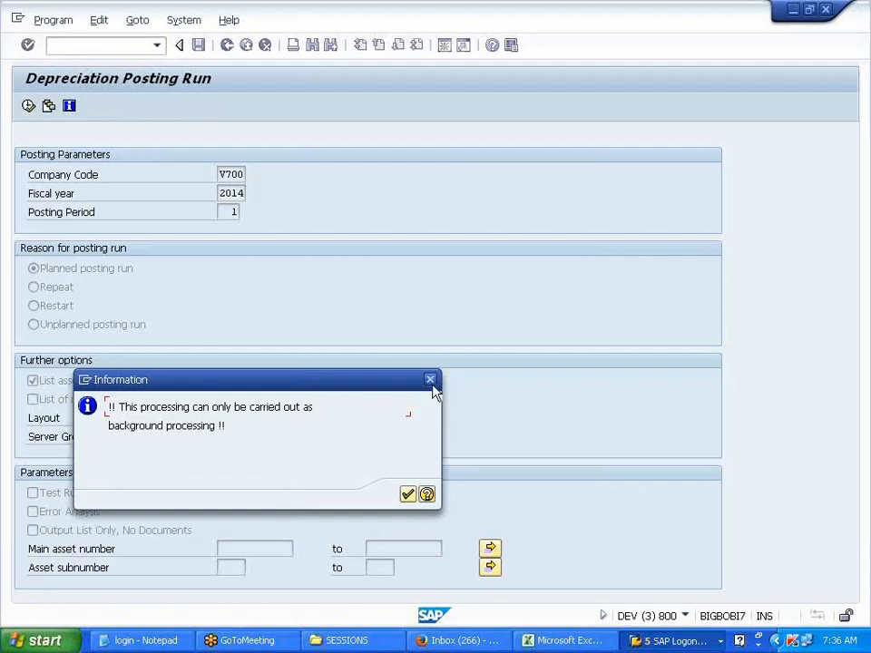
{"action": "left_click", "coordinate": [430, 381]}
Schedule the period 1 posting run as a background job with output device LP01 and an immediate start.
{"action": "left_click", "coordinate": [53, 20]}
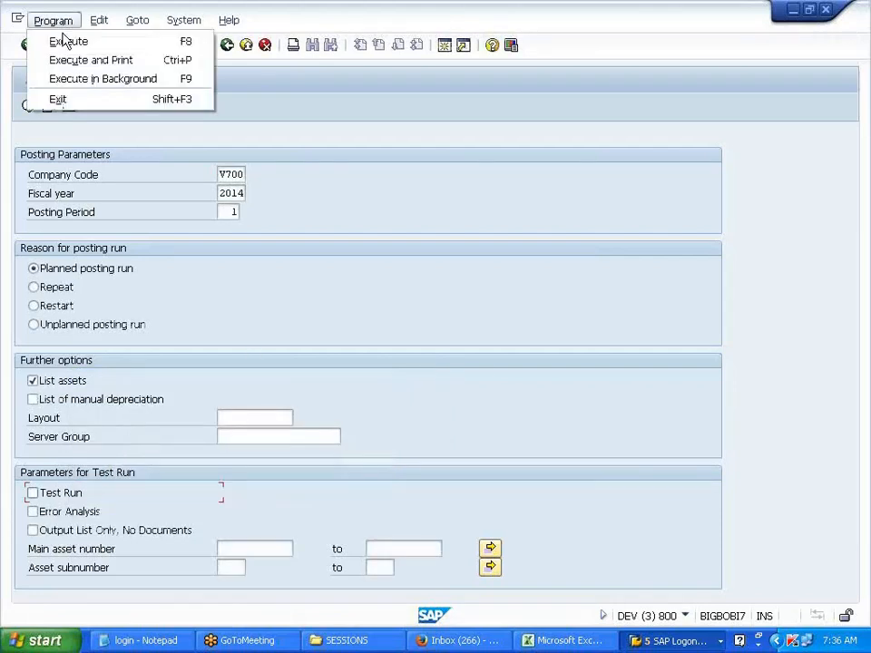
{"action": "left_click", "coordinate": [91, 82]}
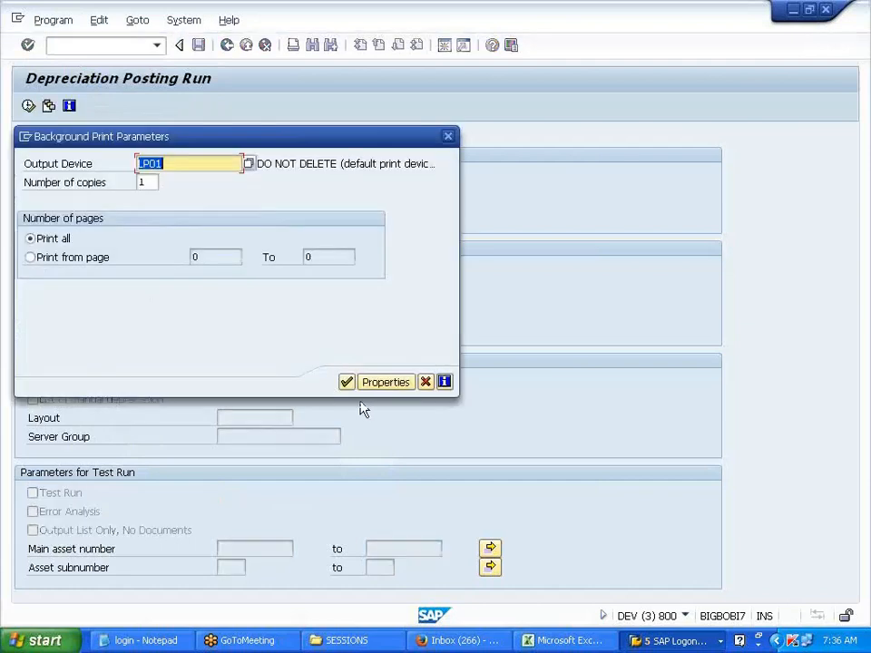
{"action": "left_click", "coordinate": [346, 382]}
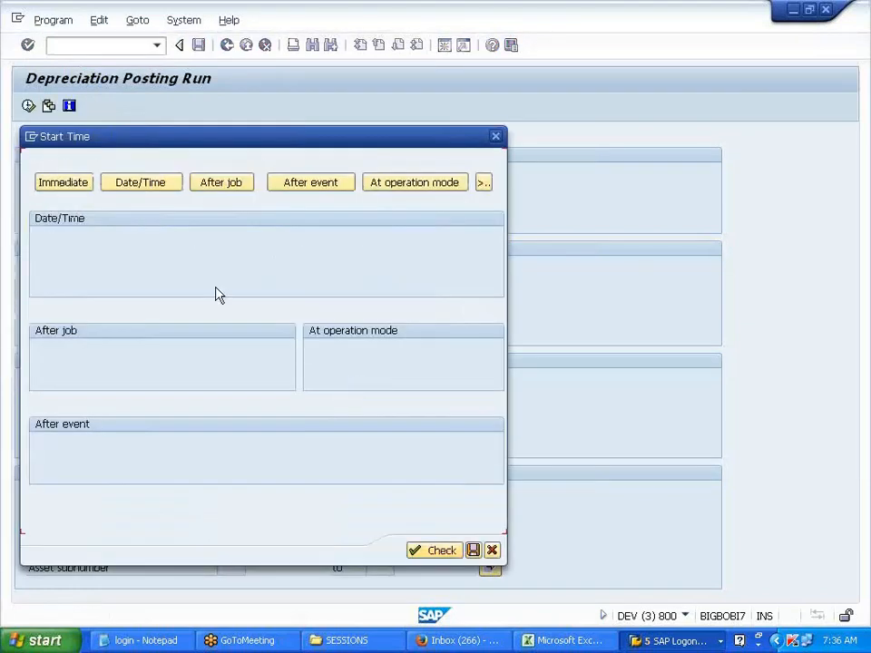
{"action": "left_click", "coordinate": [56, 186]}
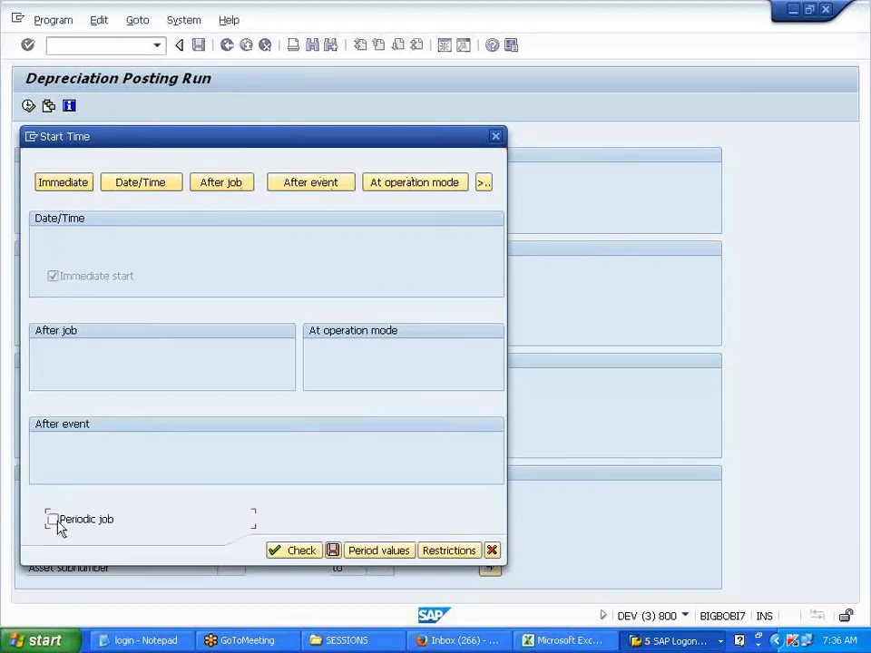
{"action": "left_click", "coordinate": [333, 551]}
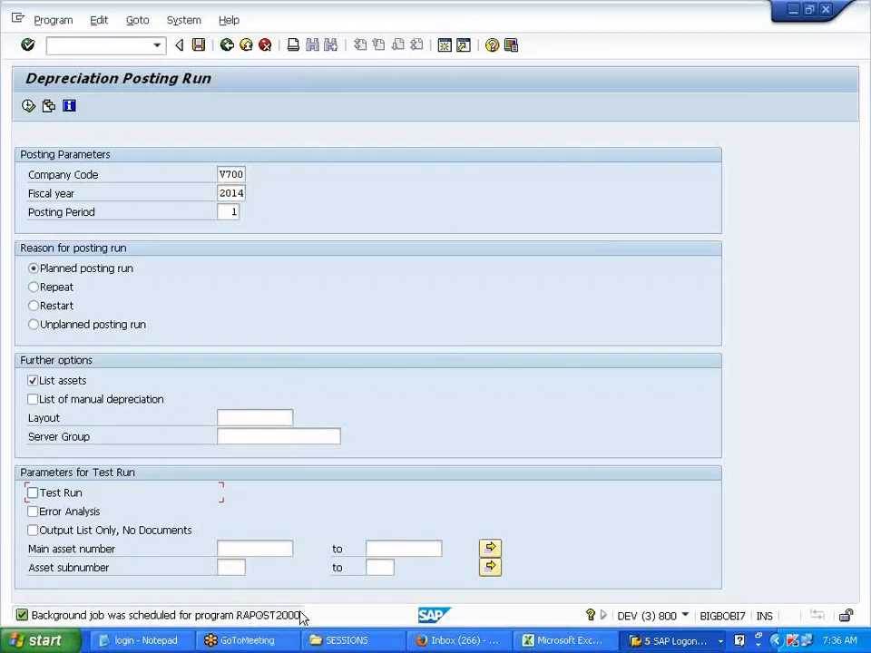
{"action": "left_click", "coordinate": [853, 61]}
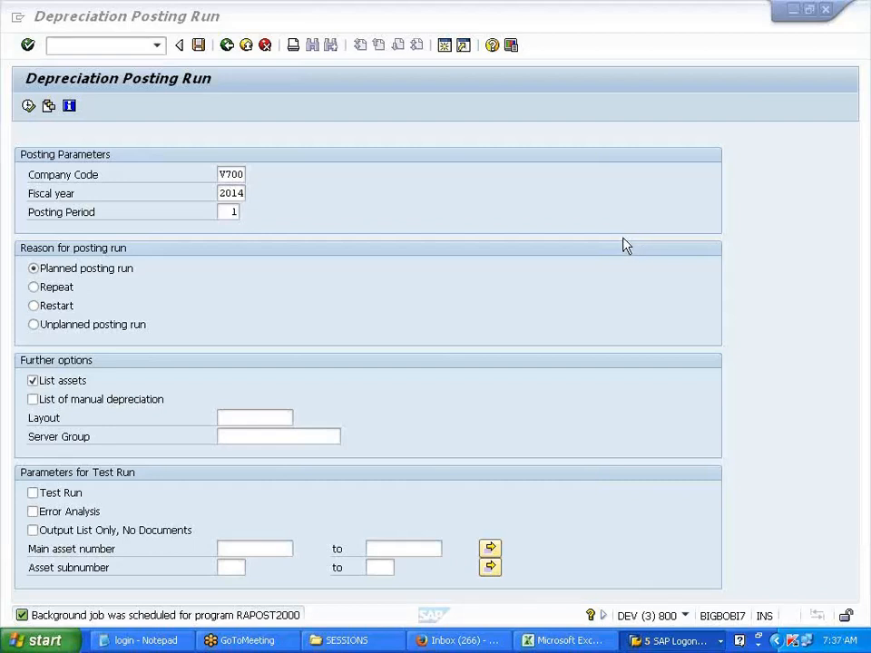
{"action": "left_click", "coordinate": [39, 26]}
{"action": "left_click", "coordinate": [75, 141]}
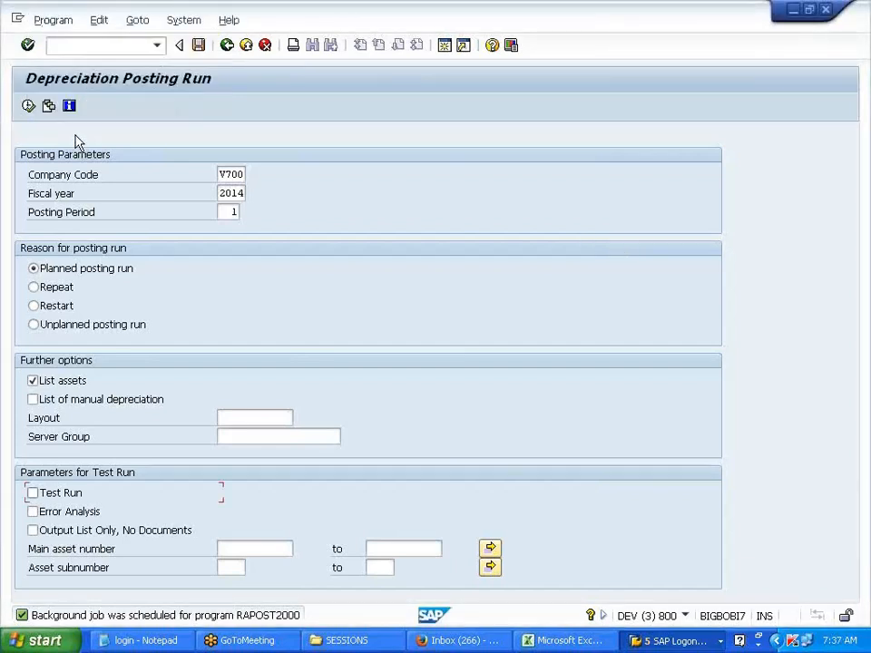
{"action": "left_click", "coordinate": [58, 22]}
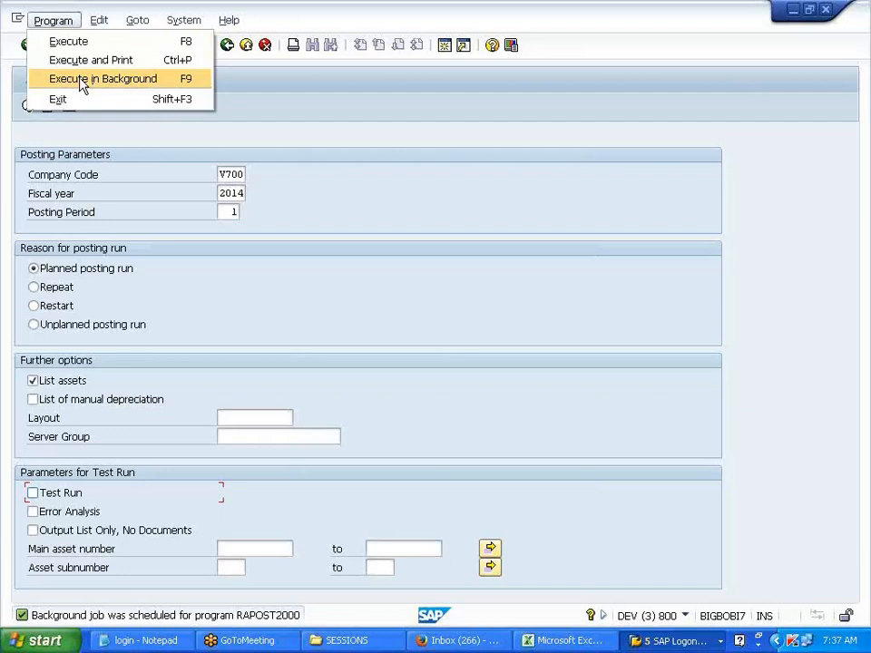
{"action": "left_click", "coordinate": [110, 214]}
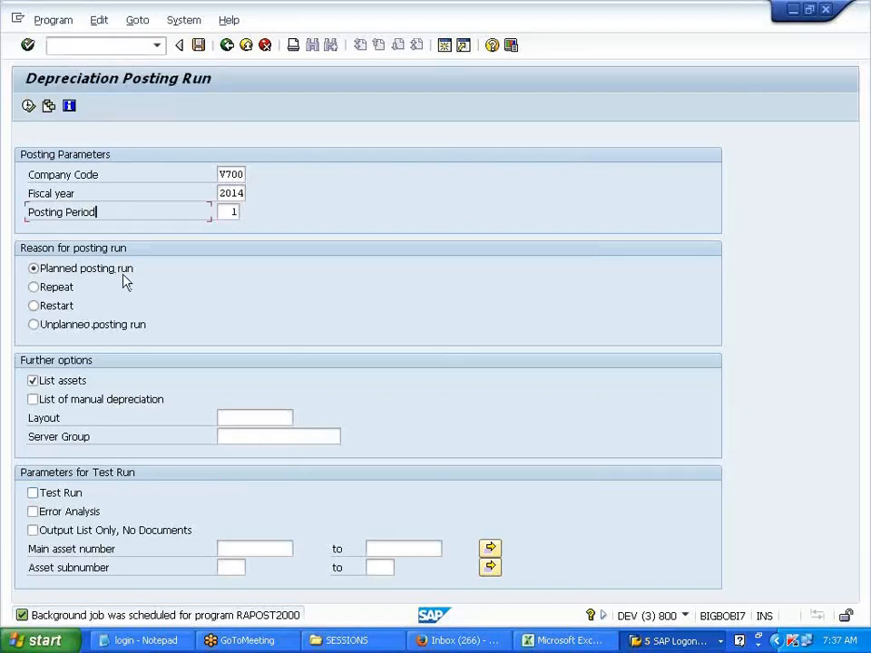
Try the period 1 run online once more, and open its background print parameters without scheduling another job.
{"action": "left_click", "coordinate": [28, 105]}
{"action": "left_click_drag", "start_coordinate": [120, 404], "coordinate": [260, 442]}
{"action": "key", "text": "ctrl+c"}
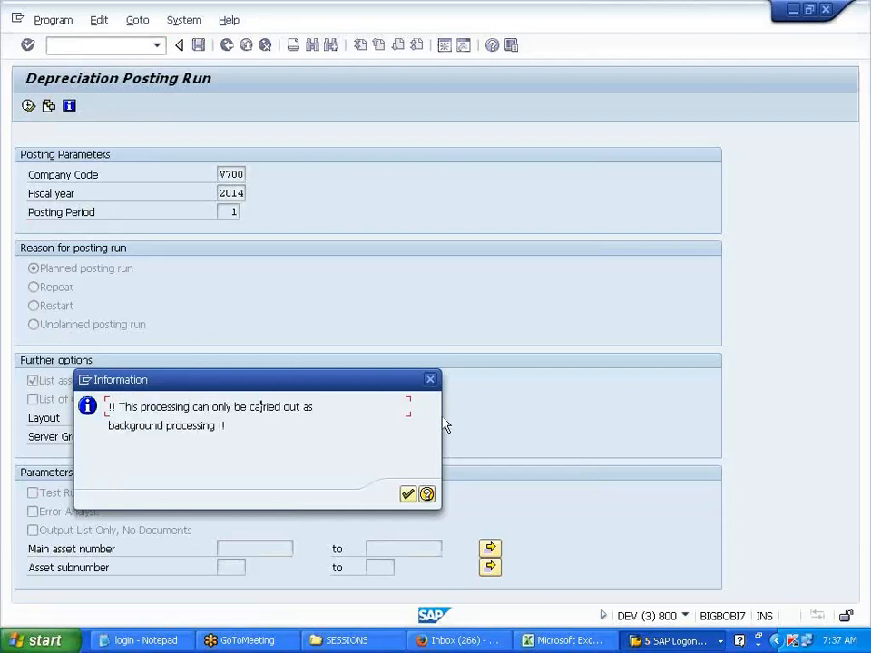
{"action": "left_click", "coordinate": [430, 379]}
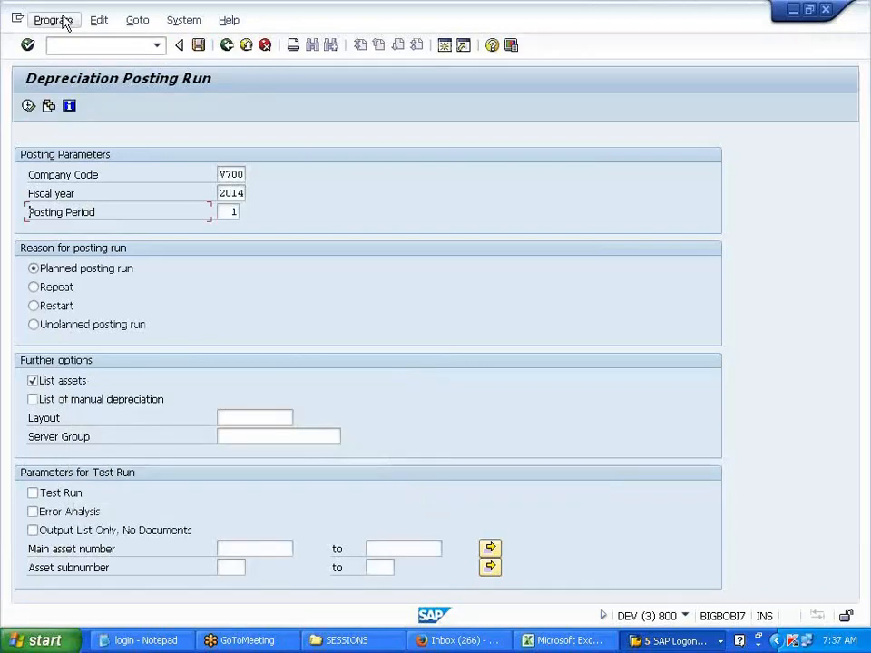
{"action": "left_click", "coordinate": [54, 21]}
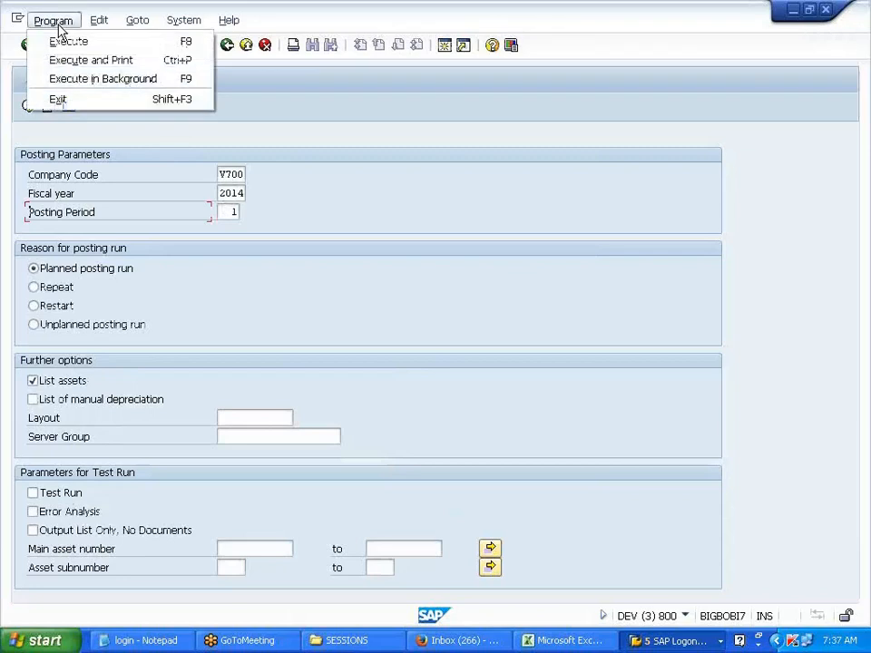
{"action": "left_click", "coordinate": [81, 80]}
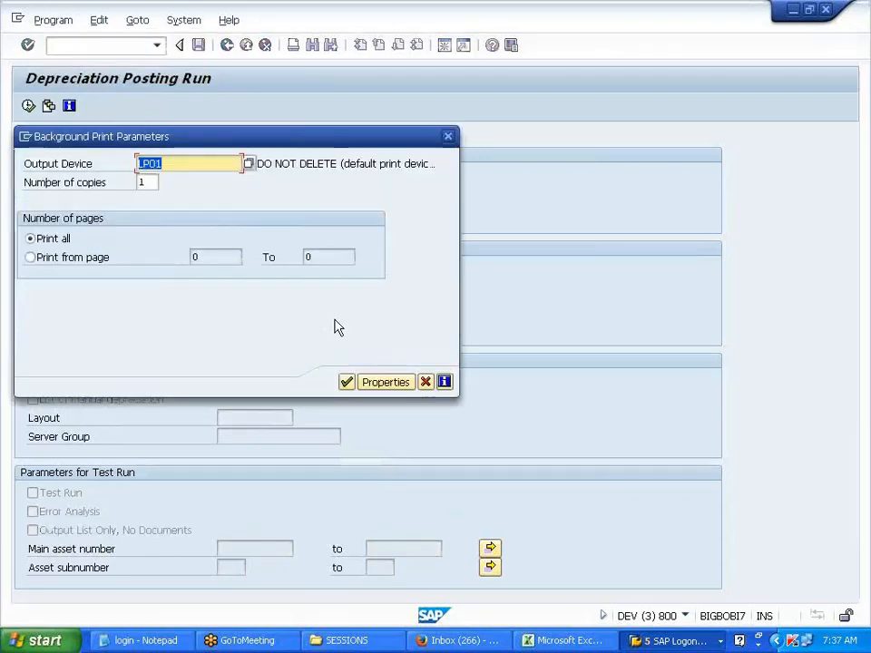
{"action": "left_click", "coordinate": [425, 382]}
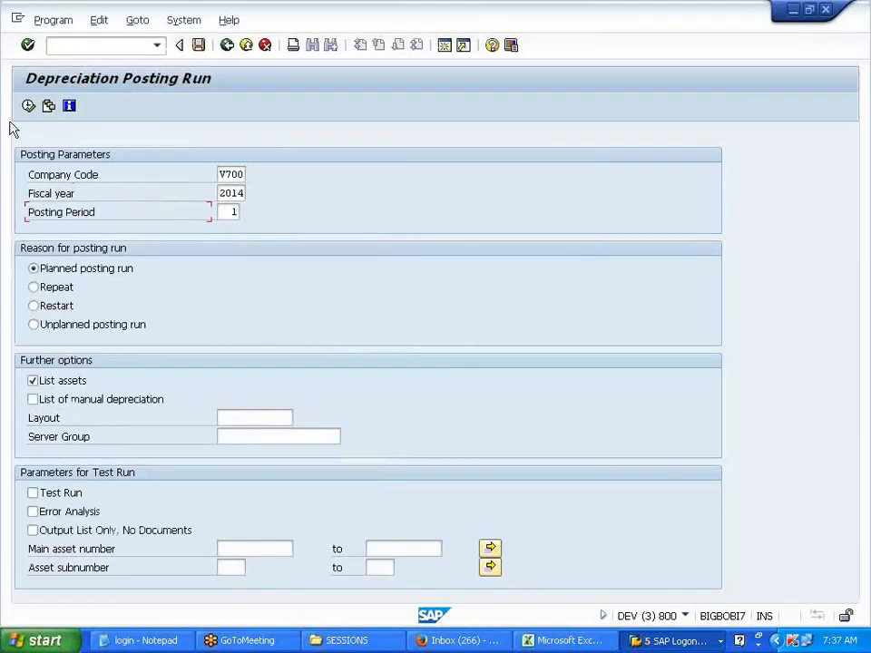
Run period 1 again with Test Run enabled, check the error log and return to the selection.
{"action": "left_click", "coordinate": [55, 494]}
{"action": "left_click", "coordinate": [29, 107]}
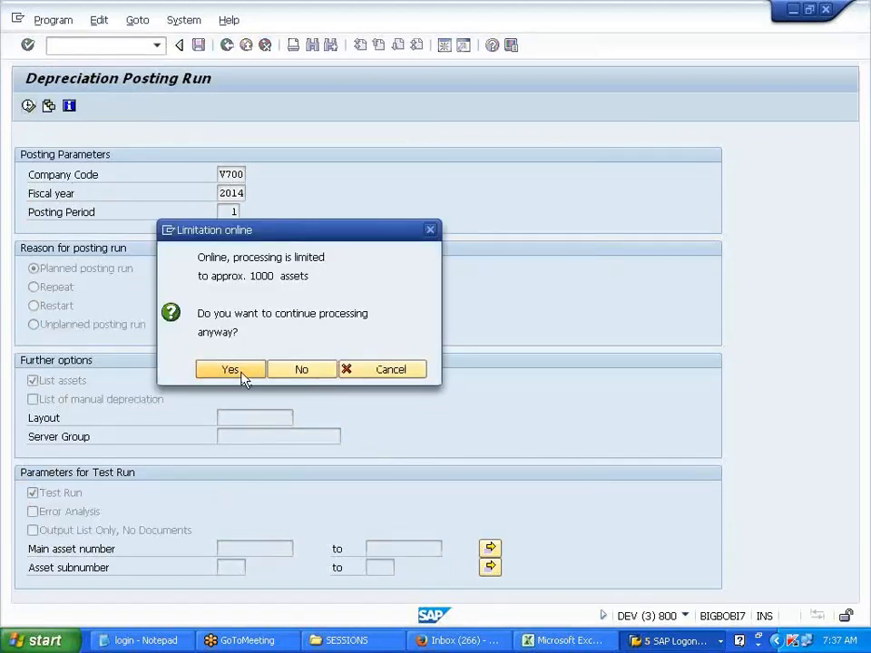
{"action": "left_click", "coordinate": [241, 377]}
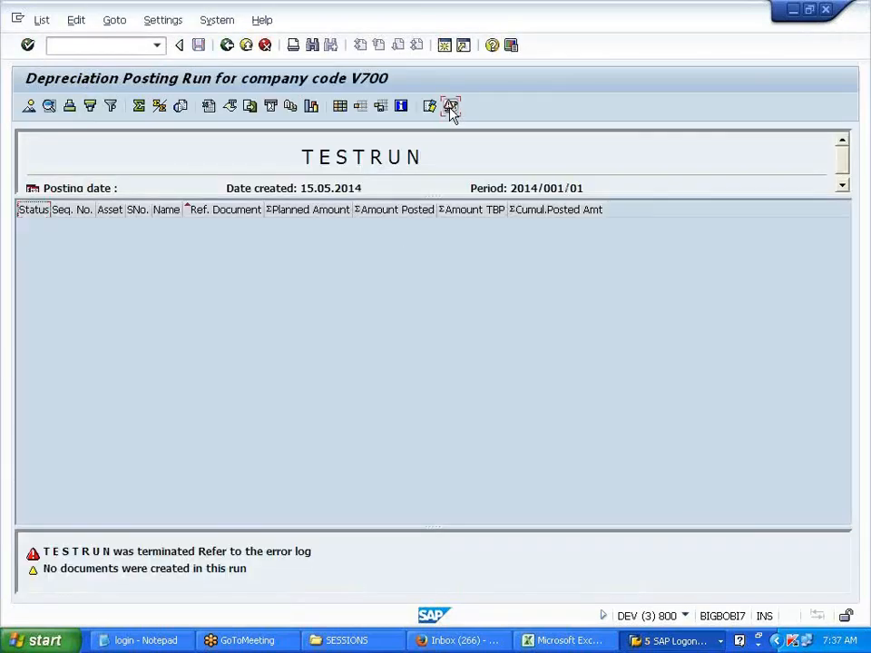
{"action": "left_click", "coordinate": [451, 106]}
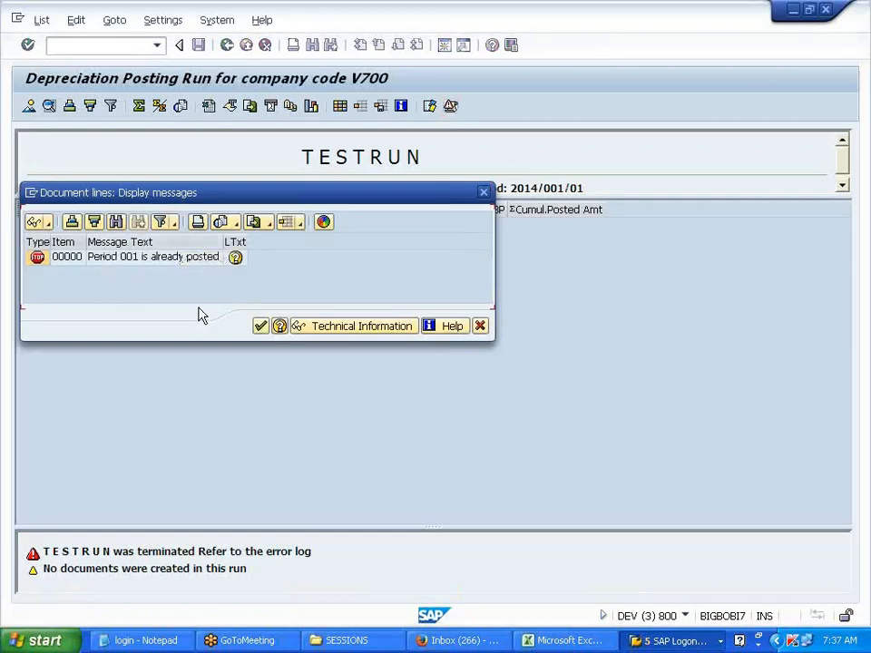
{"action": "left_click", "coordinate": [483, 192]}
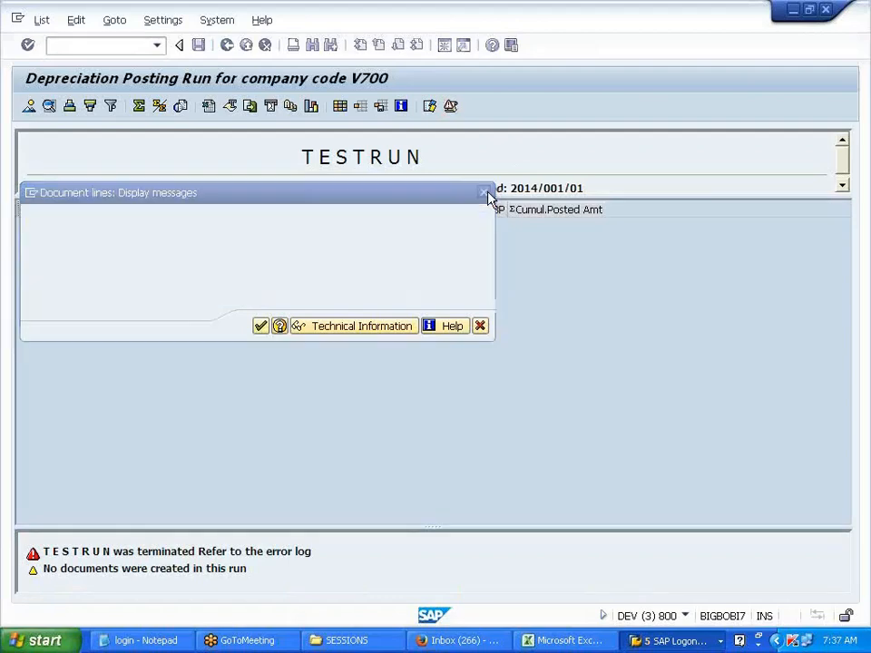
{"action": "left_click", "coordinate": [229, 50]}
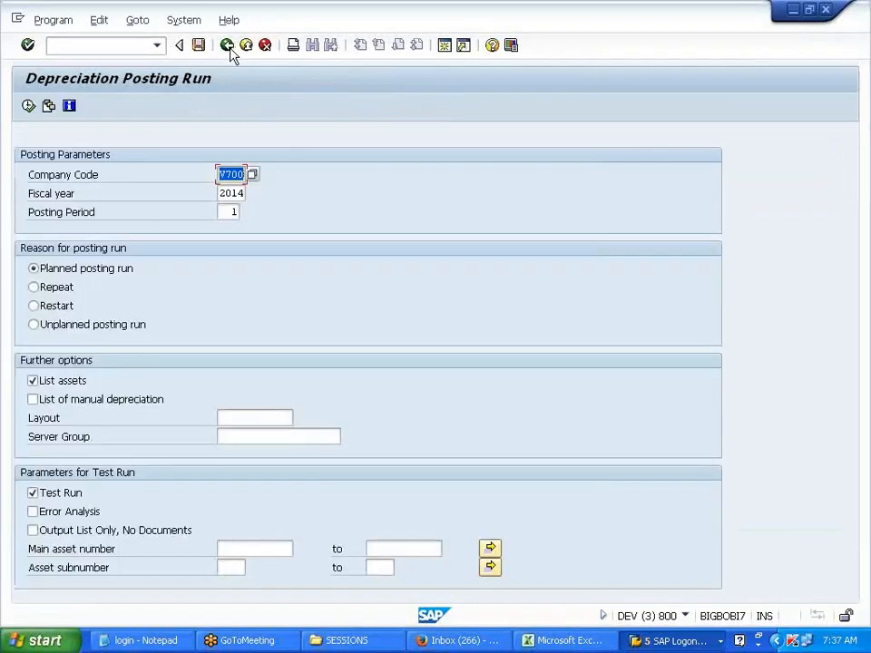
Go to transaction AS02, open the asset values of asset 1 and show its posted values with an enlarged posted/planned depreciation list.
{"action": "left_click", "coordinate": [109, 47]}
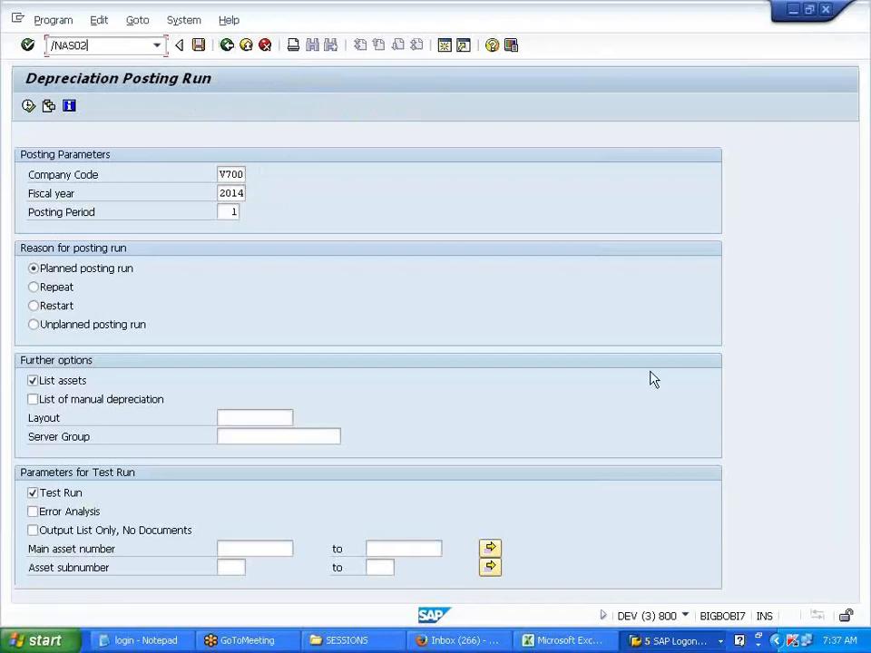
{"action": "key", "text": "Return"}
{"action": "left_click", "coordinate": [228, 111]}
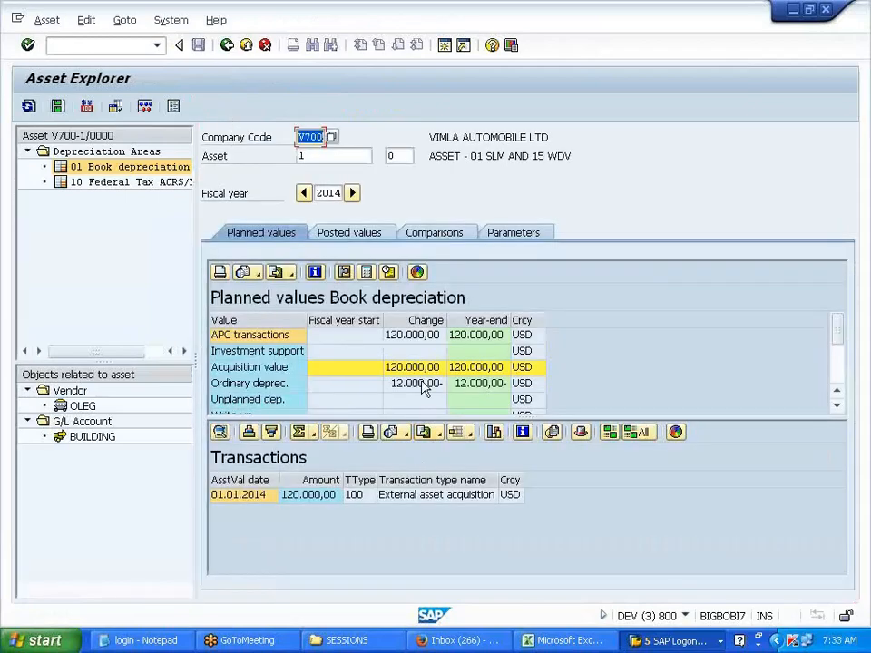
{"action": "left_click", "coordinate": [370, 233]}
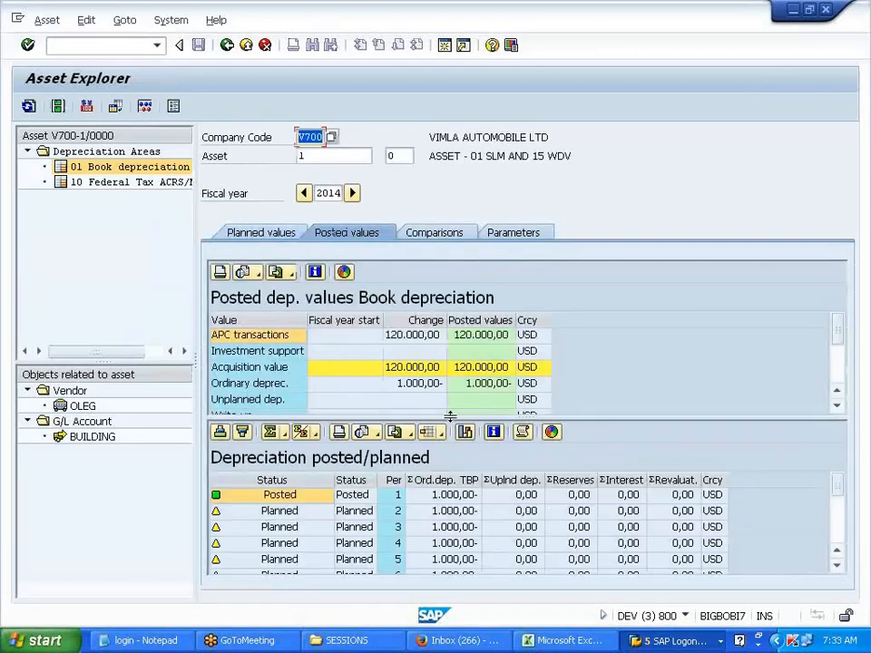
{"action": "left_click_drag", "start_coordinate": [452, 415], "coordinate": [452, 358]}
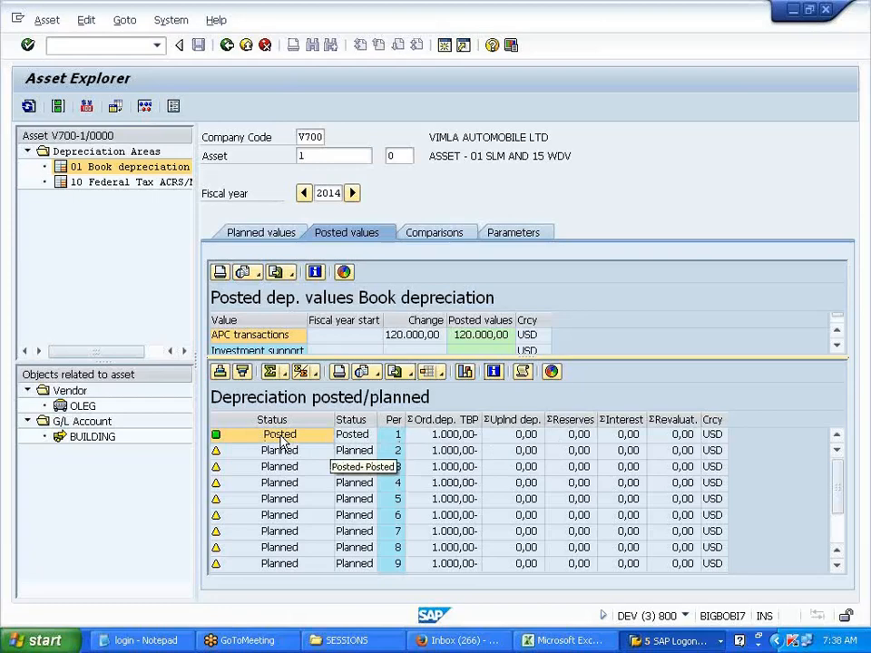
Call up the Depreciation report for asset 1 from Asset Explorer and view its full width.
{"action": "left_click", "coordinate": [115, 107]}
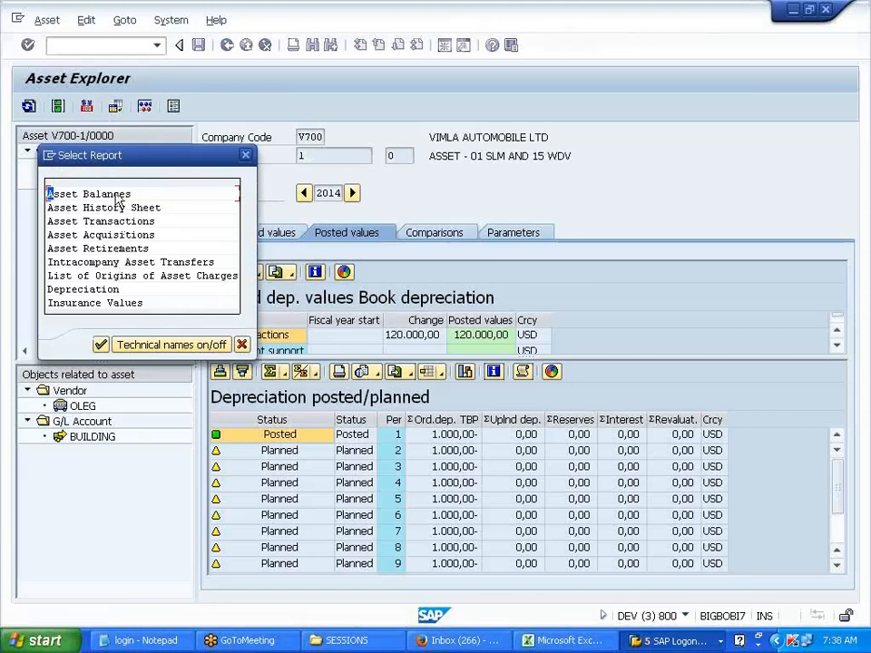
{"action": "double_click", "coordinate": [111, 290]}
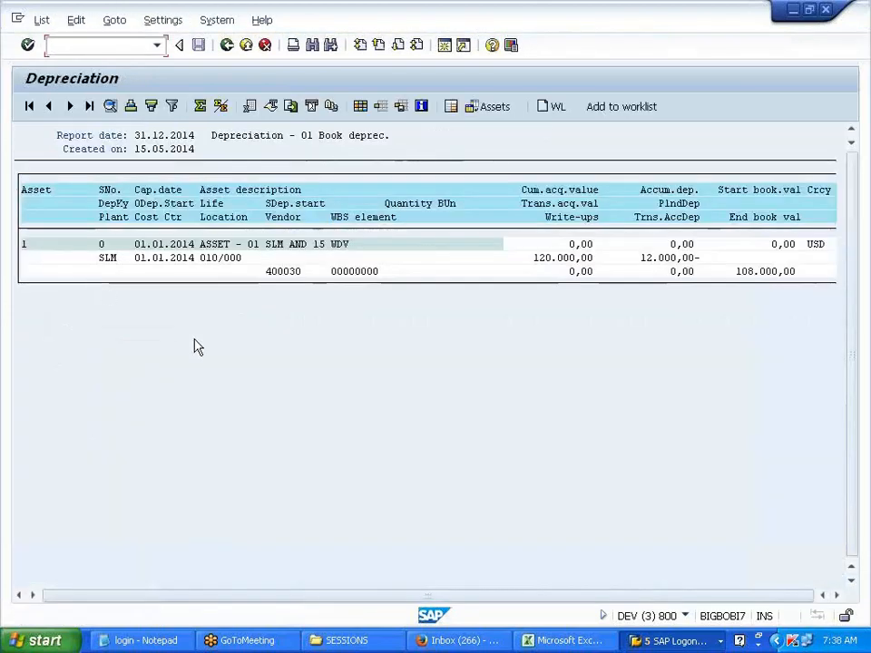
{"action": "left_click", "coordinate": [557, 594]}
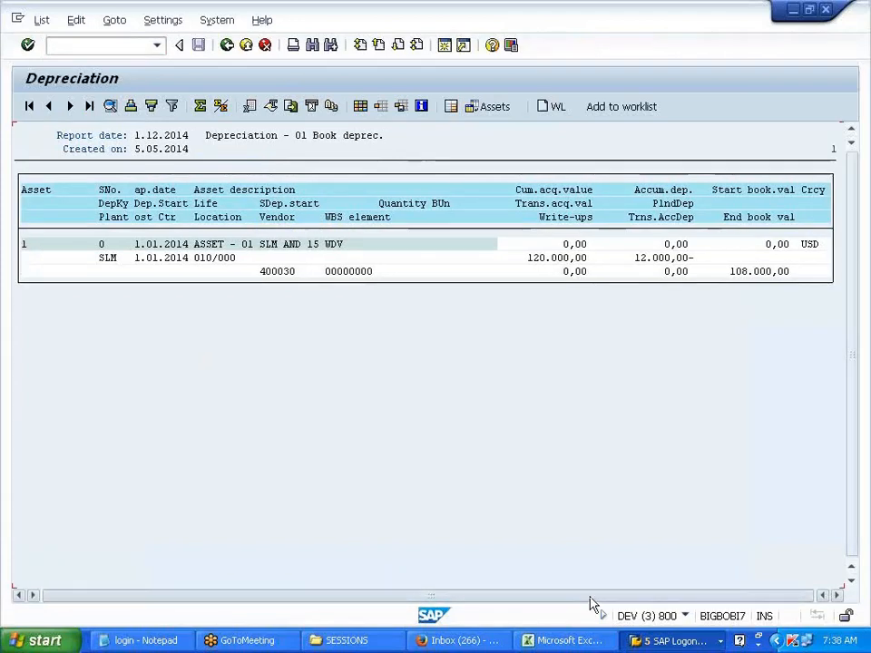
Check the end book value in the depreciation report, return to Asset Explorer and enlarge the posted book depreciation values list.
{"action": "left_click_drag", "start_coordinate": [734, 282], "coordinate": [803, 272]}
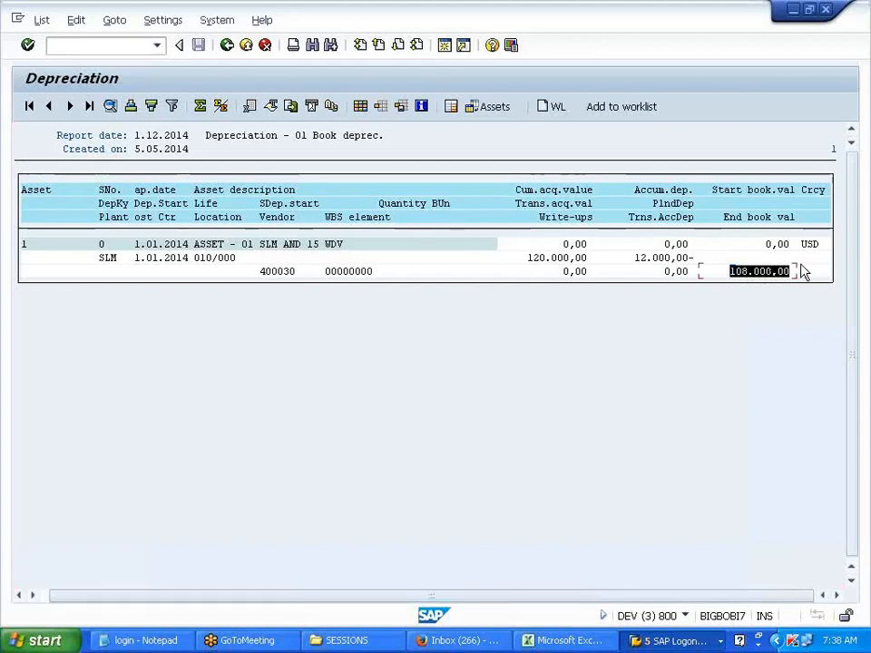
{"action": "left_click", "coordinate": [802, 272]}
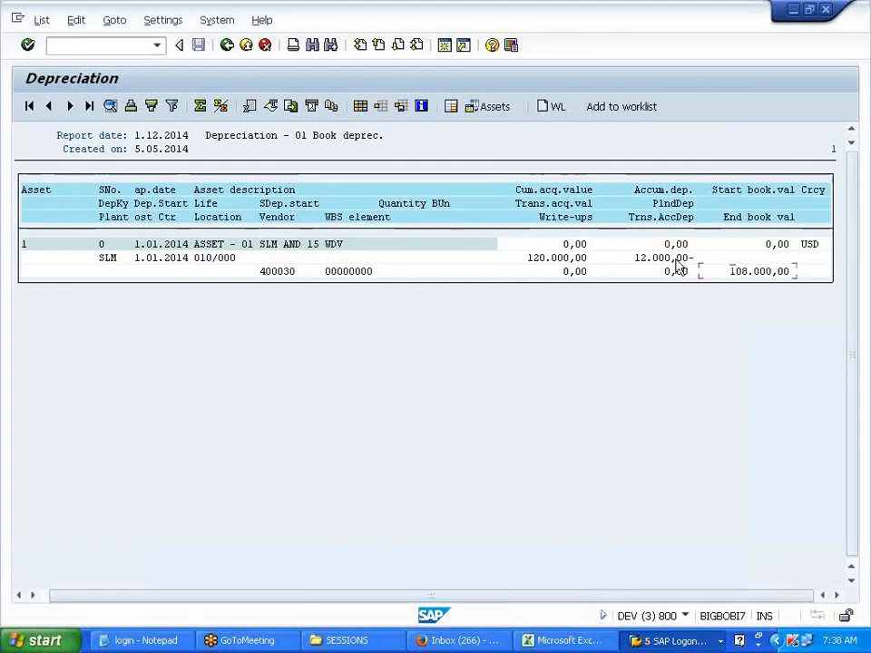
{"action": "left_click", "coordinate": [227, 44]}
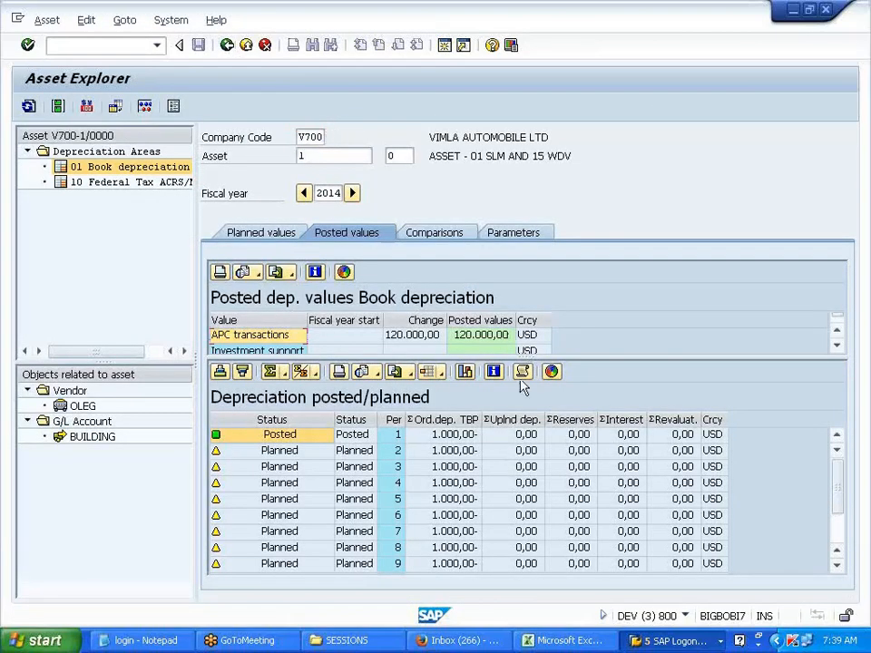
{"action": "left_click_drag", "start_coordinate": [518, 357], "coordinate": [512, 410]}
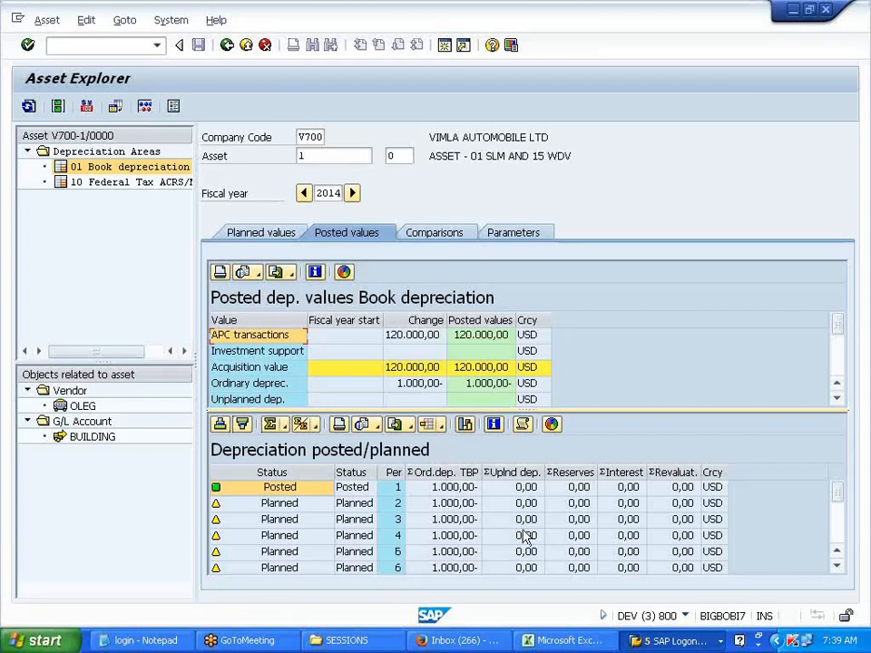
Leave the asset transaction for SAP Easy Access and collapse the Depreciation Run folder.
{"action": "left_click", "coordinate": [226, 45]}
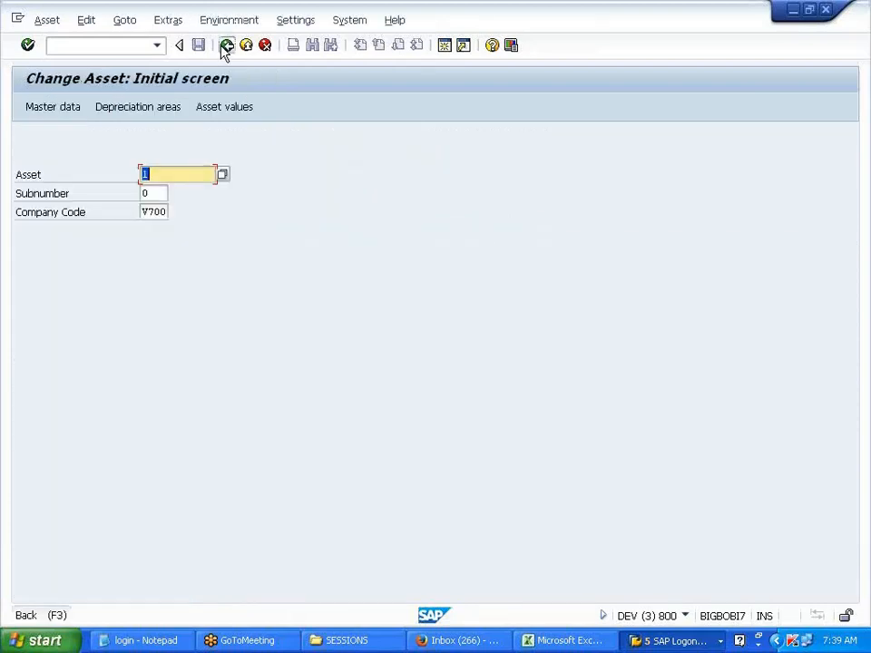
{"action": "left_click", "coordinate": [226, 45]}
{"action": "left_click", "coordinate": [110, 458]}
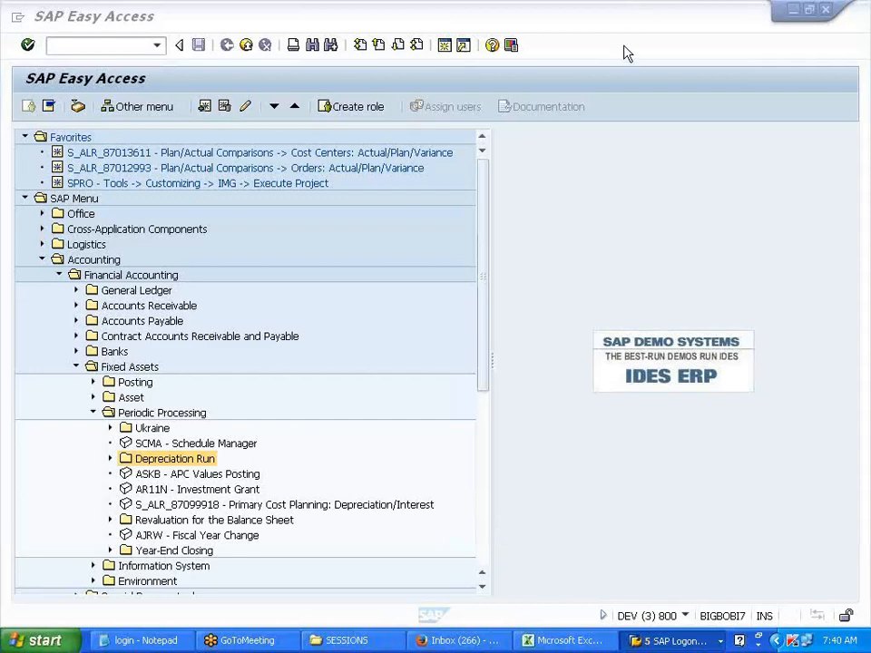
Switch to the SESSIONS folder and open the FICO COURSE CONTENT document in Word.
{"action": "left_click", "coordinate": [346, 641]}
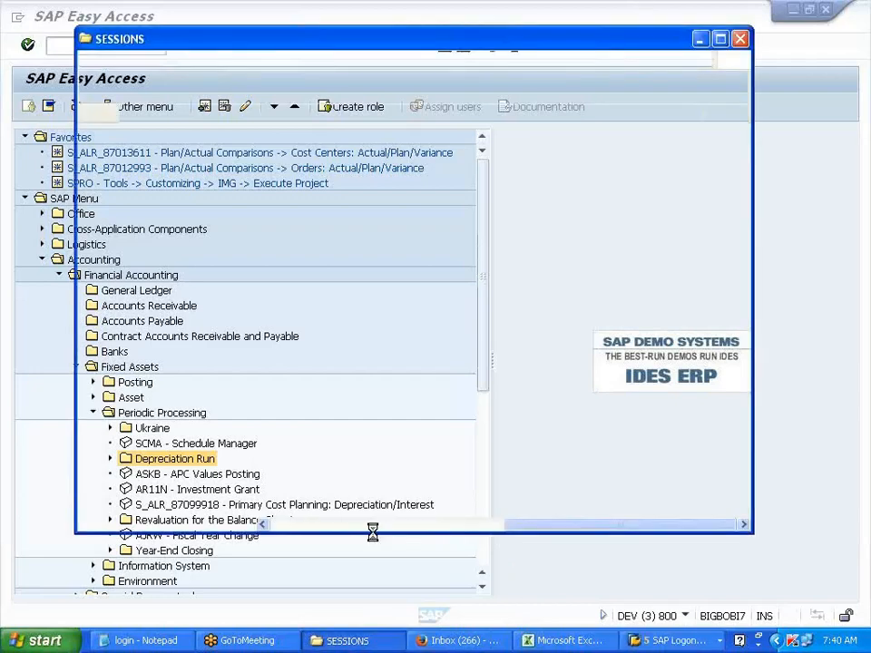
{"action": "scroll", "coordinate": [358, 357], "scroll_direction": "left", "scroll_amount": 5}
{"action": "left_click", "coordinate": [519, 292]}
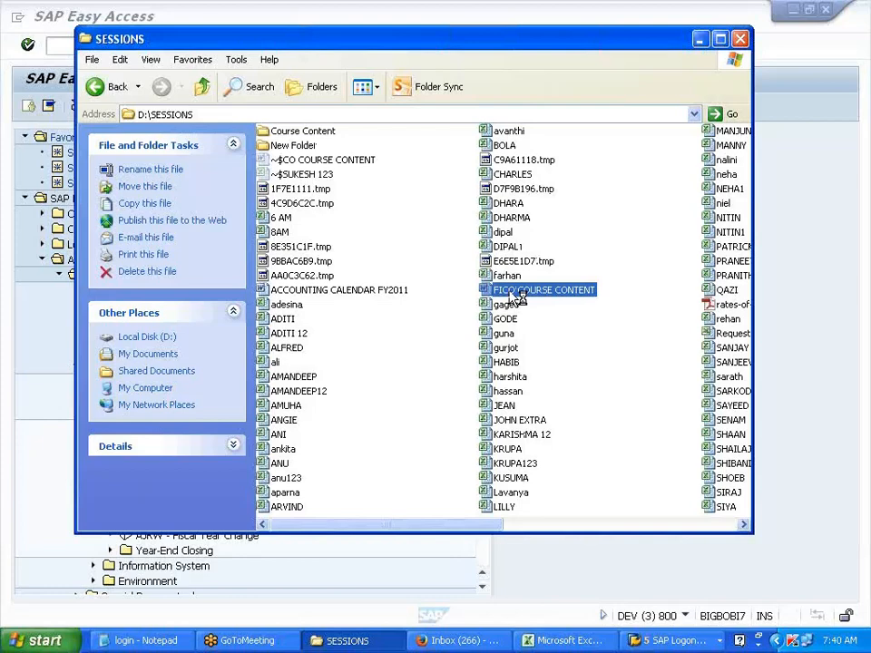
{"action": "double_click", "coordinate": [518, 292]}
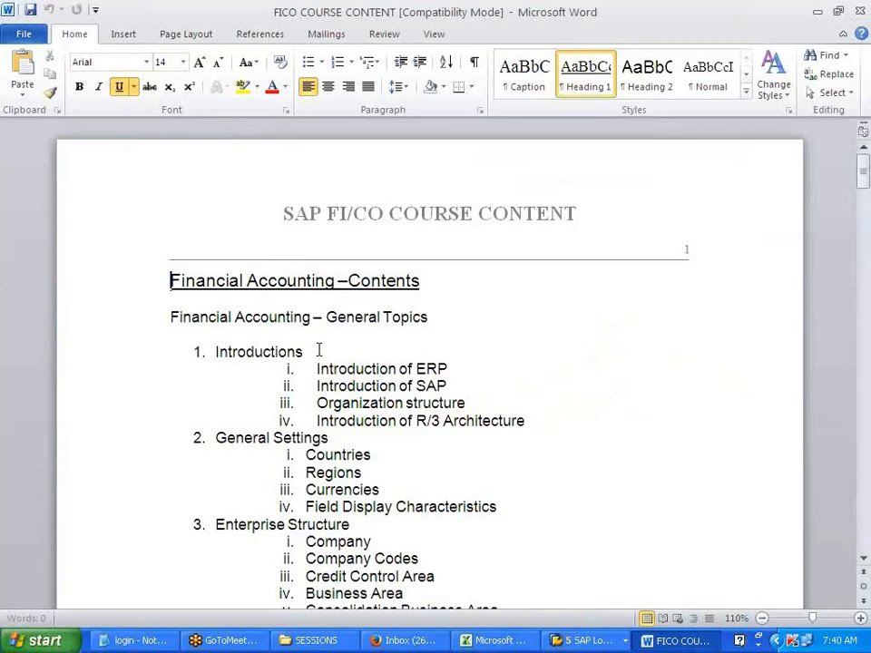
Read through the course outline from the Financial Accounting introductions to the start of the Controlling contents.
{"action": "left_click", "coordinate": [318, 350]}
{"action": "scroll", "coordinate": [318, 350], "scroll_direction": "down", "scroll_amount": 9}
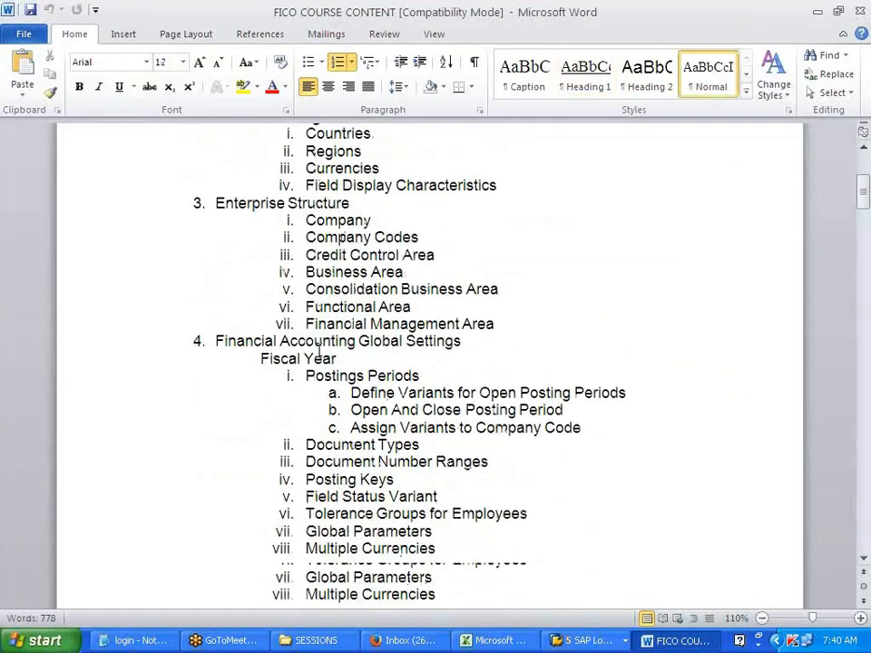
{"action": "scroll", "coordinate": [318, 350], "scroll_direction": "down", "scroll_amount": 15}
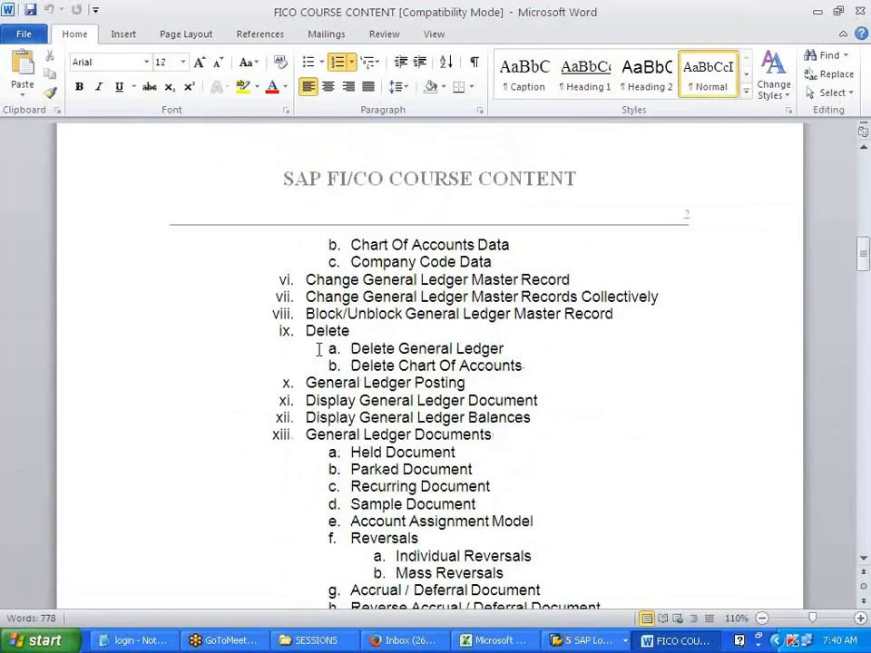
{"action": "scroll", "coordinate": [318, 350], "scroll_direction": "down", "scroll_amount": 7}
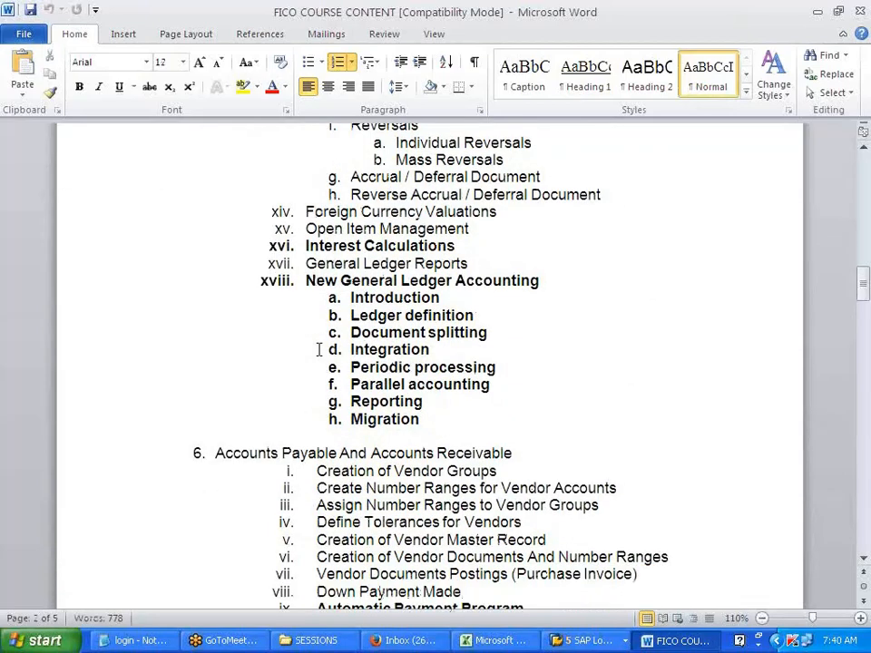
{"action": "scroll", "coordinate": [319, 350], "scroll_direction": "down", "scroll_amount": 14}
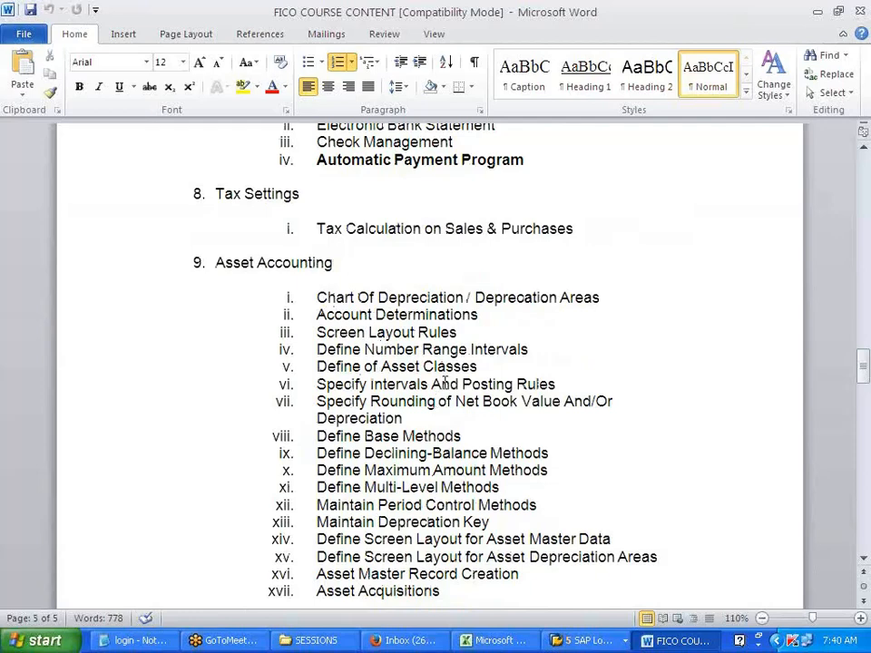
{"action": "scroll", "coordinate": [351, 426], "scroll_direction": "down", "scroll_amount": 5}
{"action": "scroll", "coordinate": [394, 430], "scroll_direction": "down", "scroll_amount": 10}
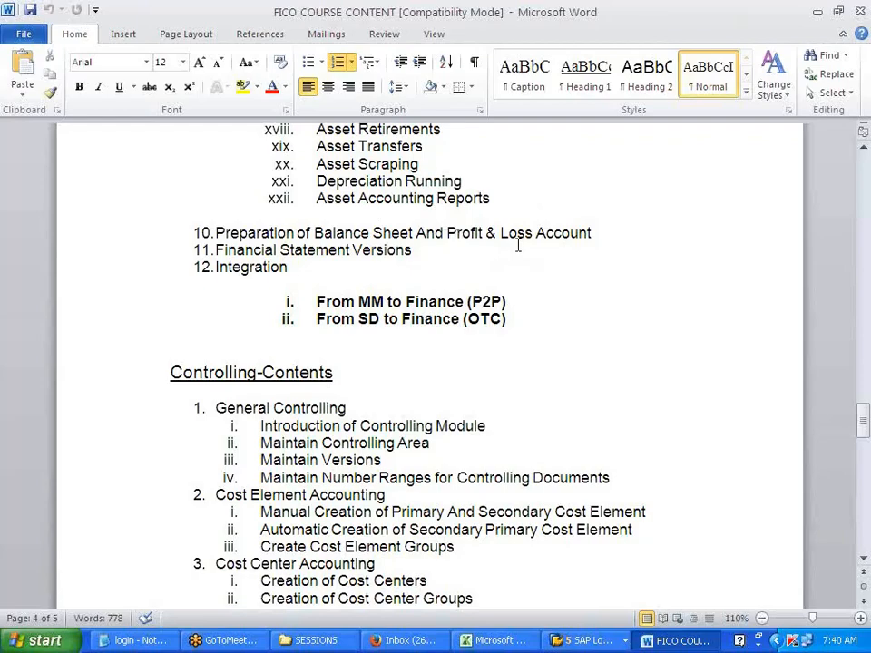
Review the outline backwards from Asset Accounting through Accounts Payable and General Ledger Accounting to the introductions.
{"action": "scroll", "coordinate": [517, 245], "scroll_direction": "up", "scroll_amount": 15}
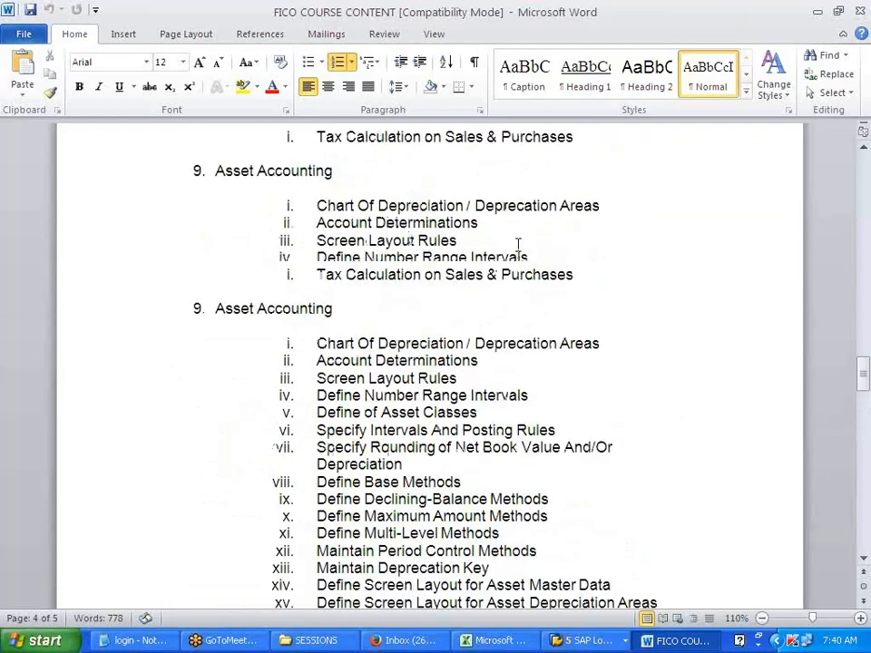
{"action": "scroll", "coordinate": [518, 245], "scroll_direction": "up", "scroll_amount": 10}
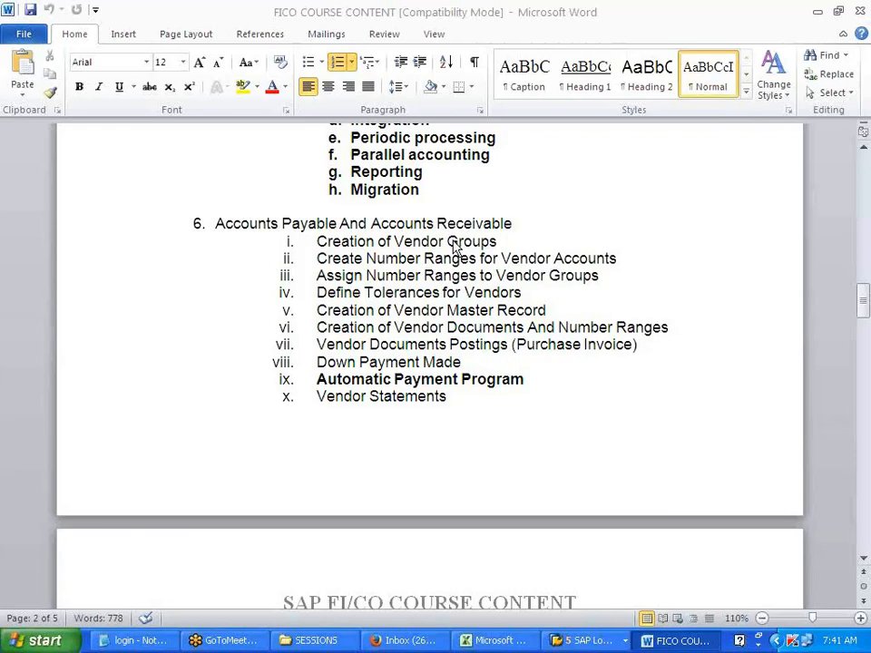
{"action": "scroll", "coordinate": [454, 247], "scroll_direction": "down", "scroll_amount": 15}
{"action": "scroll", "coordinate": [448, 259], "scroll_direction": "down", "scroll_amount": 4}
{"action": "scroll", "coordinate": [448, 260], "scroll_direction": "up", "scroll_amount": 20}
{"action": "scroll", "coordinate": [448, 260], "scroll_direction": "up", "scroll_amount": 15}
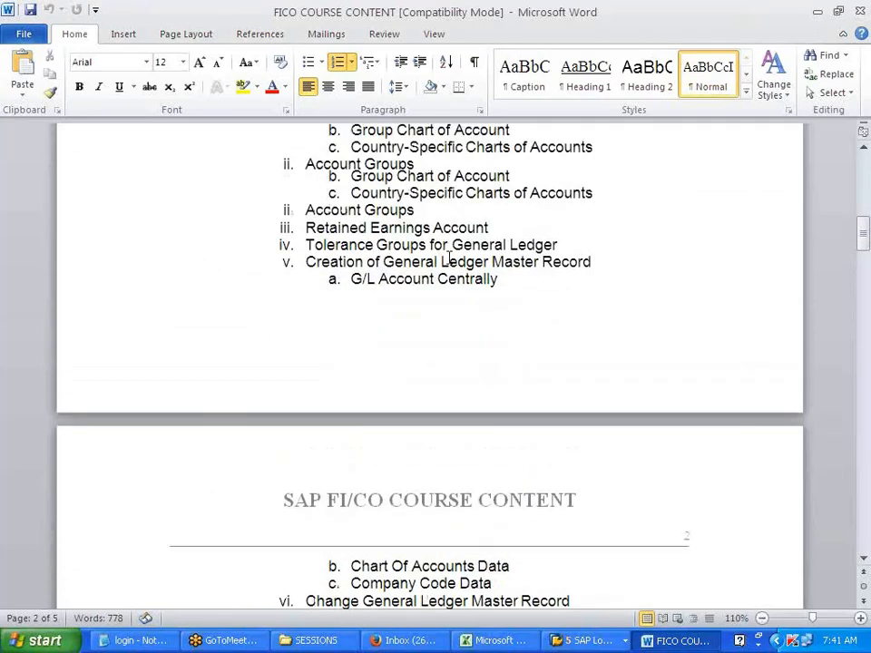
{"action": "scroll", "coordinate": [448, 260], "scroll_direction": "up", "scroll_amount": 4}
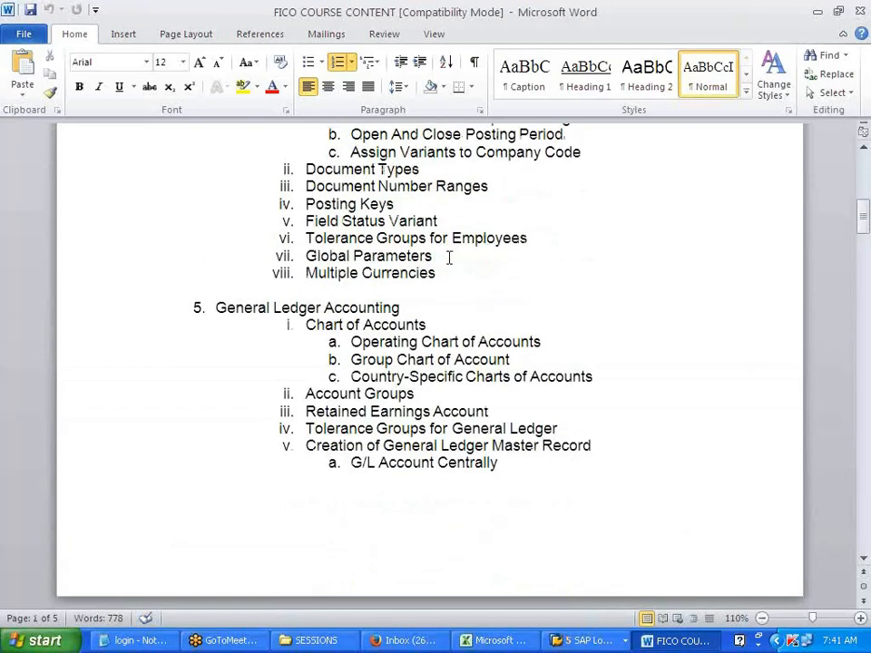
{"action": "scroll", "coordinate": [448, 259], "scroll_direction": "up", "scroll_amount": 11}
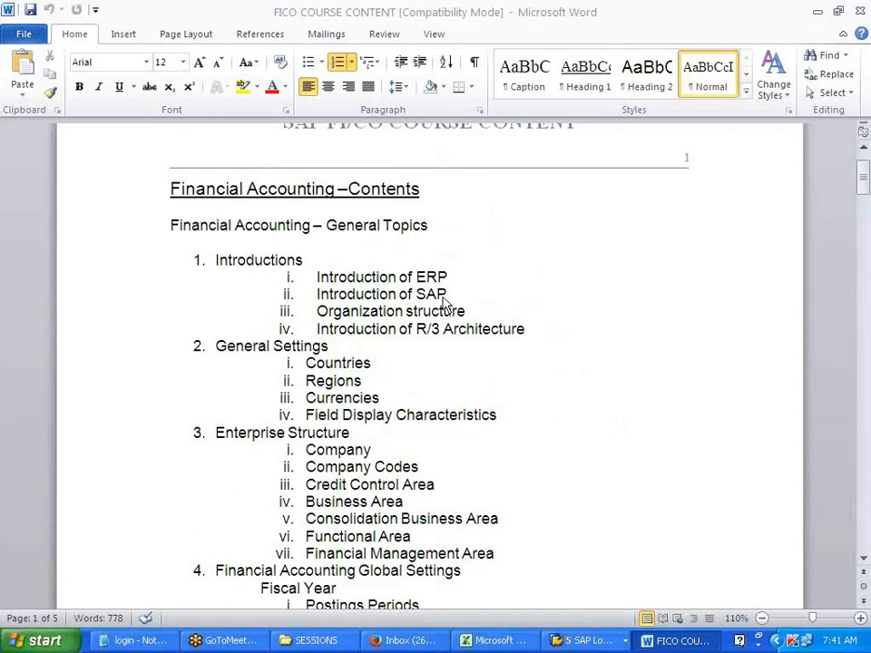
Go through the vendor, customer, bank, tax and asset accounting topics of the outline up to Integration on page 4.
{"action": "scroll", "coordinate": [486, 301], "scroll_direction": "down", "scroll_amount": 7}
{"action": "scroll", "coordinate": [487, 300], "scroll_direction": "down", "scroll_amount": 15}
{"action": "scroll", "coordinate": [487, 300], "scroll_direction": "down", "scroll_amount": 8}
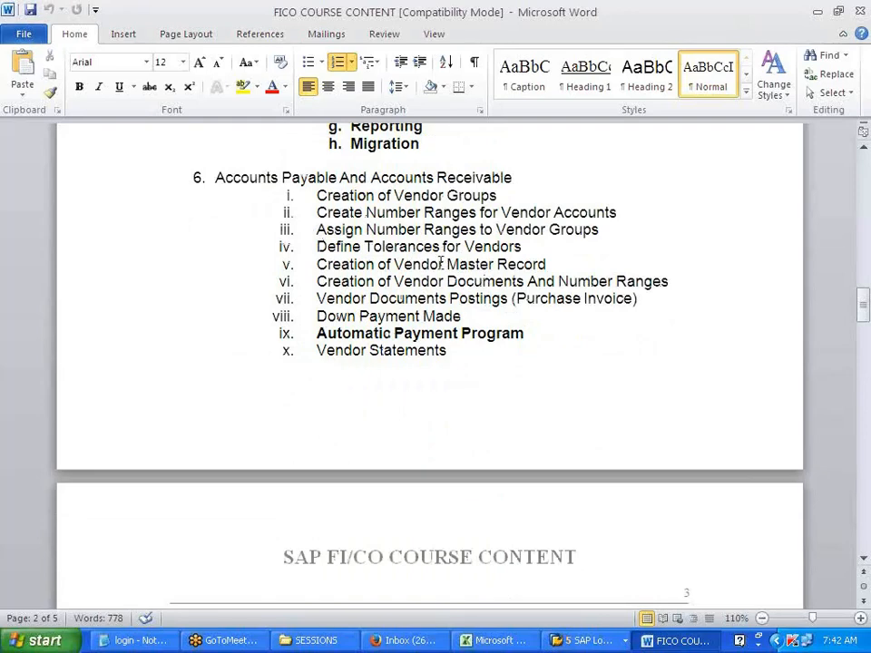
{"action": "scroll", "coordinate": [441, 263], "scroll_direction": "down", "scroll_amount": 5}
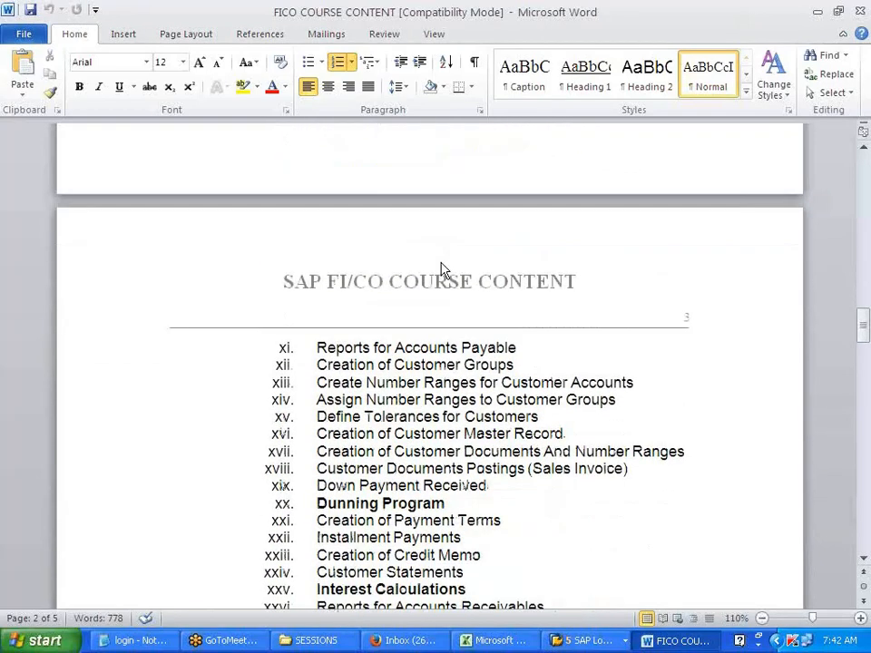
{"action": "scroll", "coordinate": [441, 267], "scroll_direction": "down", "scroll_amount": 1}
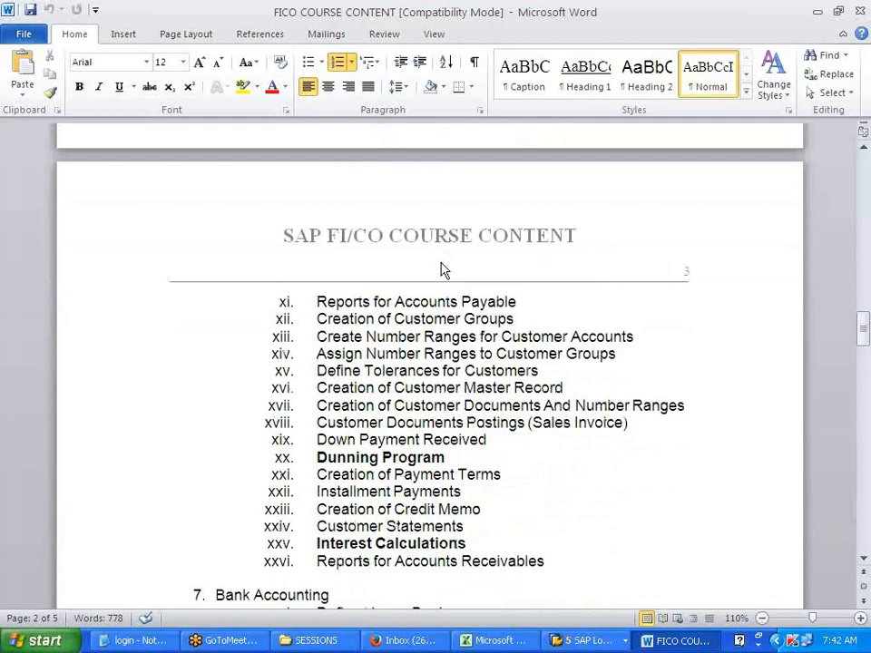
{"action": "scroll", "coordinate": [441, 268], "scroll_direction": "down", "scroll_amount": 1}
{"action": "scroll", "coordinate": [440, 263], "scroll_direction": "down", "scroll_amount": 1}
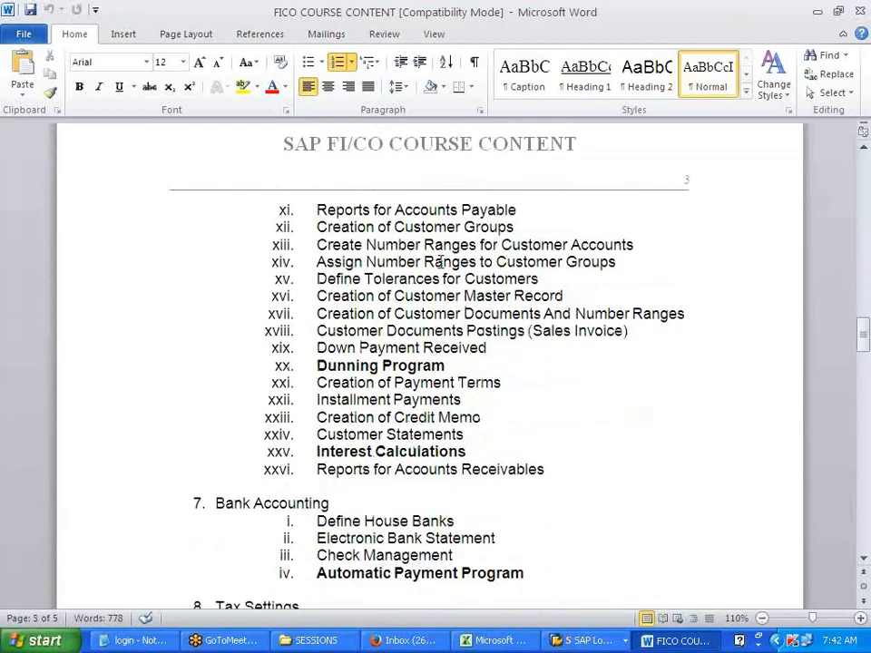
{"action": "scroll", "coordinate": [440, 262], "scroll_direction": "down", "scroll_amount": 6}
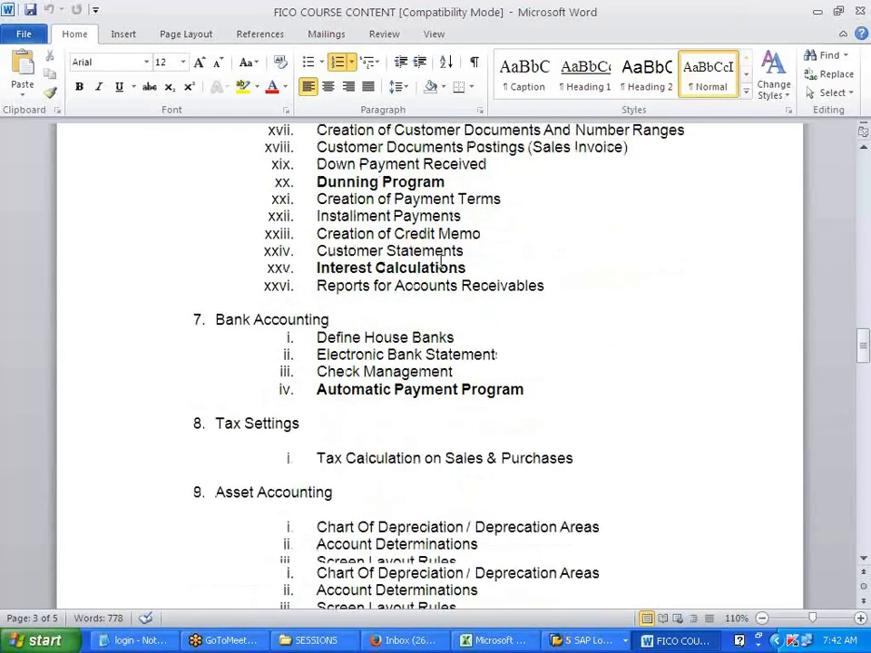
{"action": "scroll", "coordinate": [441, 261], "scroll_direction": "down", "scroll_amount": 1}
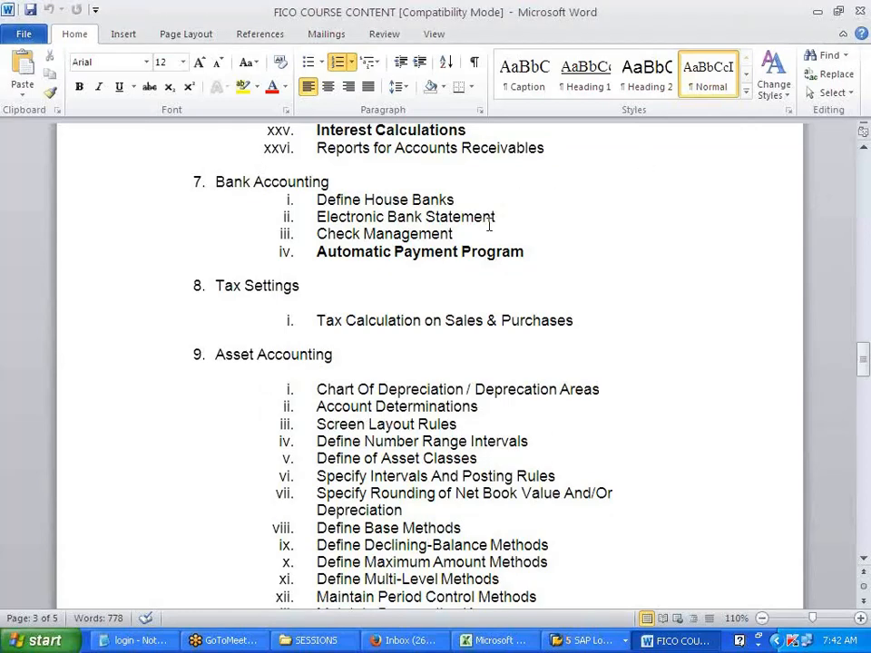
{"action": "scroll", "coordinate": [488, 224], "scroll_direction": "down", "scroll_amount": 8}
{"action": "scroll", "coordinate": [488, 224], "scroll_direction": "down", "scroll_amount": 5}
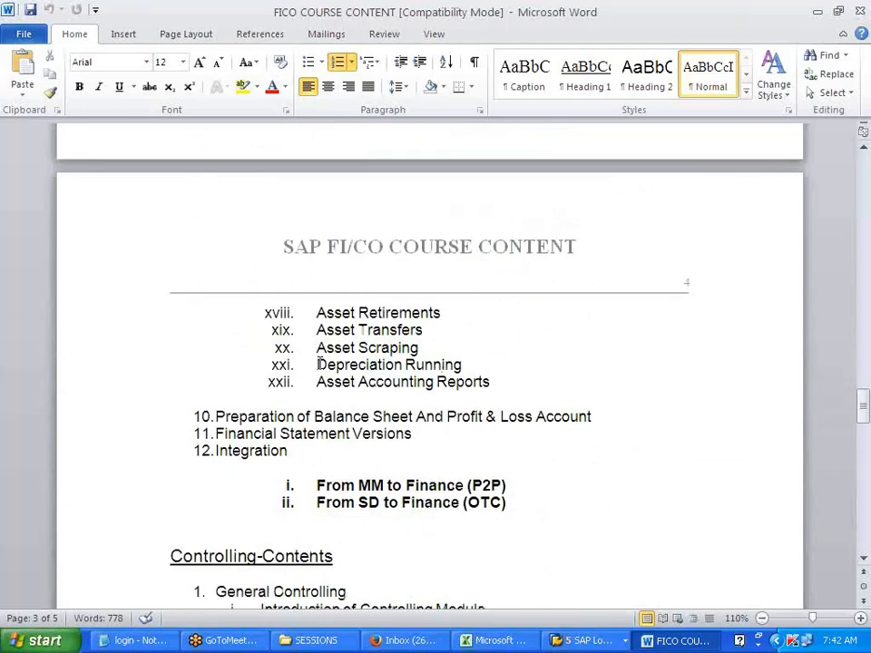
Examine the Asset Scraping entry and compare the Asset Accounting topics on pages 3 and 4.
{"action": "left_click_drag", "start_coordinate": [389, 348], "coordinate": [420, 347]}
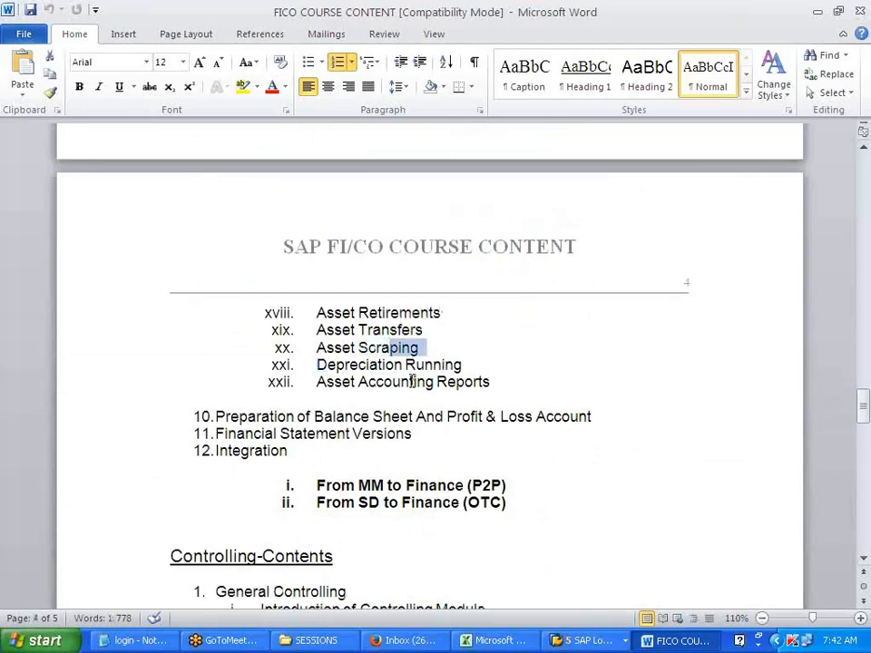
{"action": "left_click", "coordinate": [415, 348]}
{"action": "scroll", "coordinate": [410, 352], "scroll_direction": "up", "scroll_amount": 5}
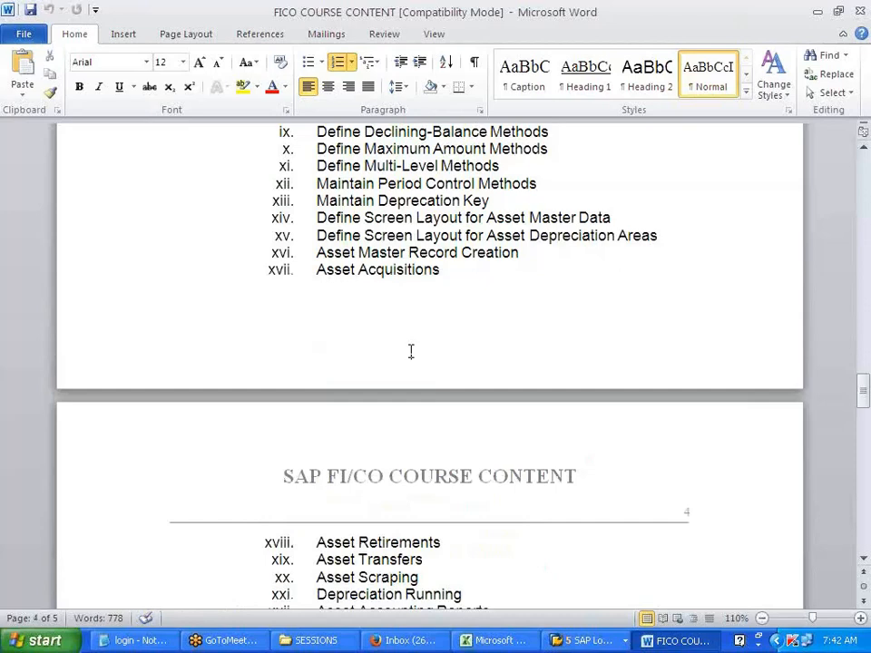
{"action": "scroll", "coordinate": [427, 273], "scroll_direction": "down", "scroll_amount": 3}
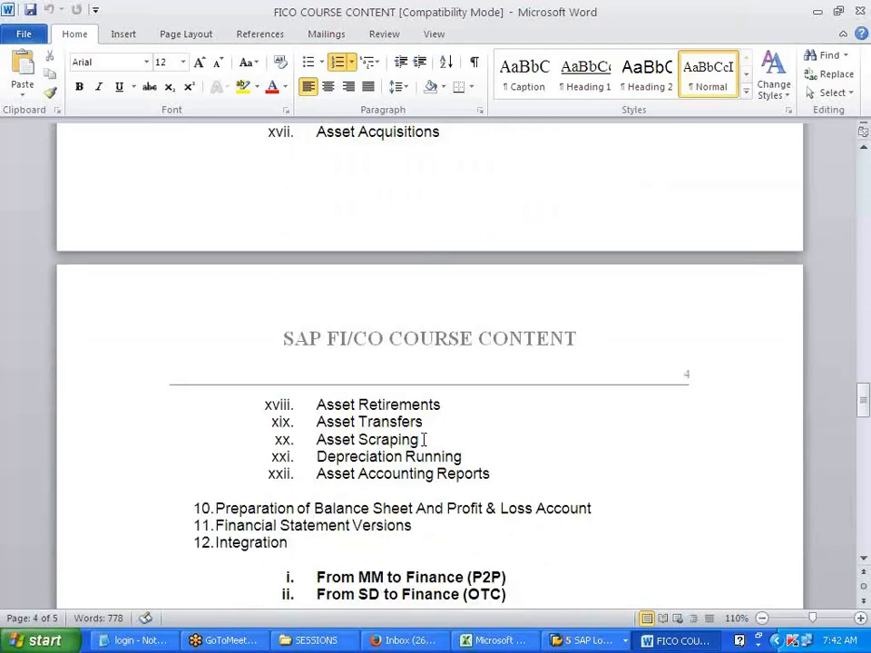
{"action": "scroll", "coordinate": [404, 434], "scroll_direction": "up", "scroll_amount": 7}
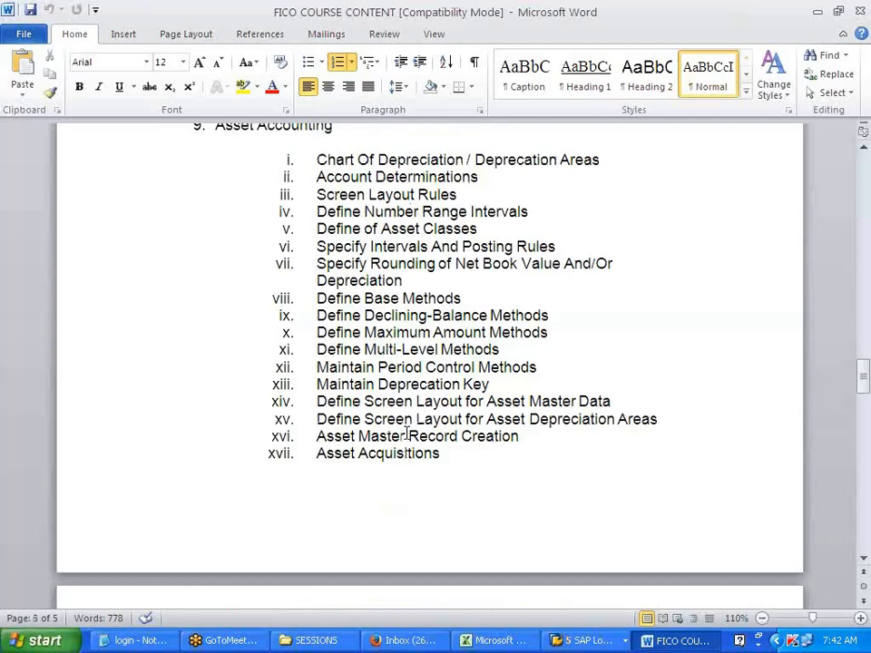
{"action": "scroll", "coordinate": [406, 433], "scroll_direction": "down", "scroll_amount": 10}
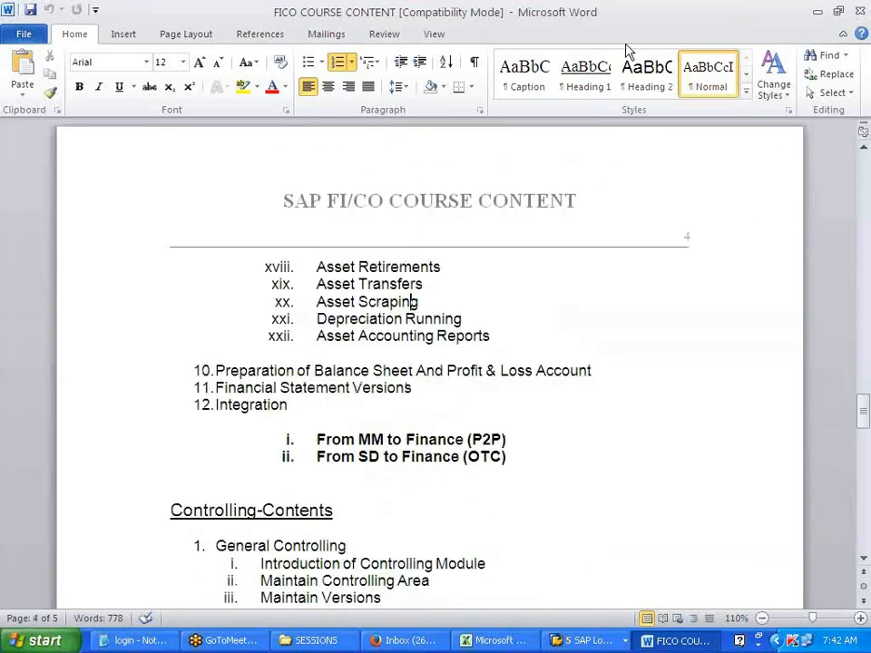